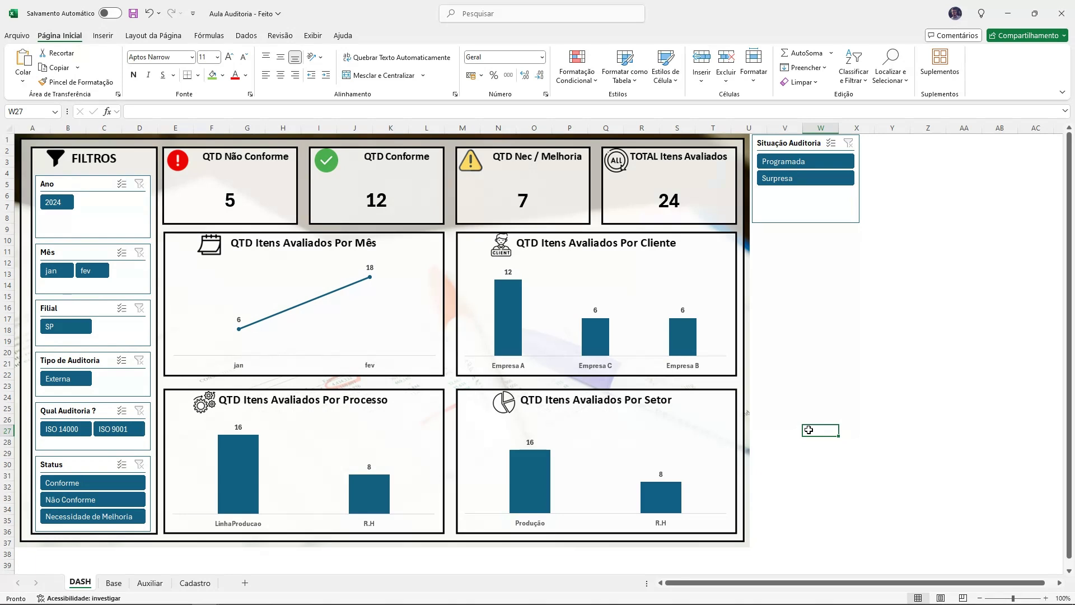
Step: View the LinkedIn profile in the browser and return to the finished audit dashboard workbook
key("alt+Tab")
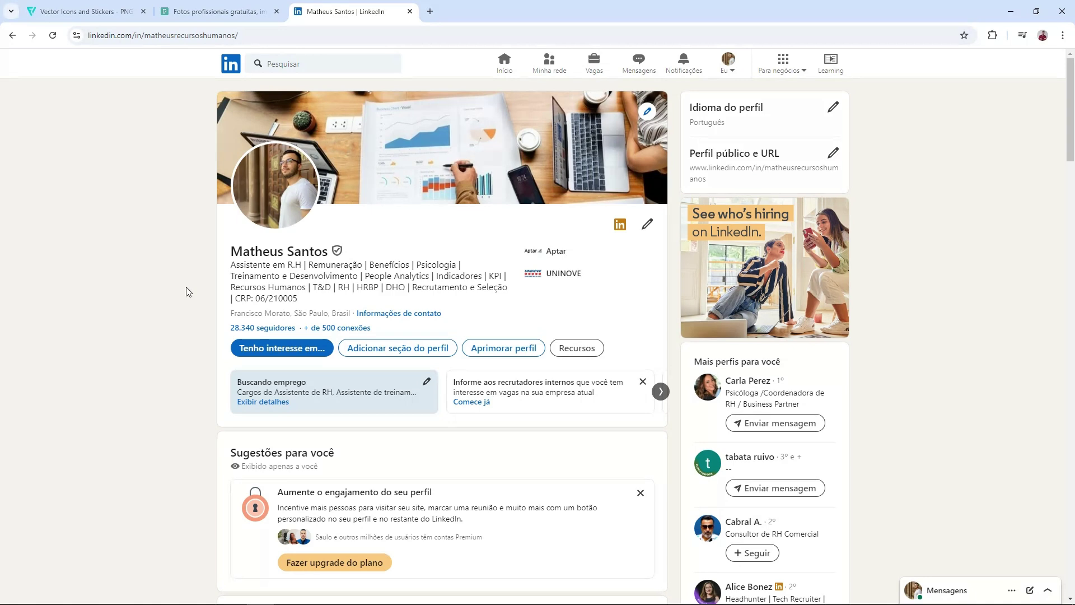
key("alt+Tab")
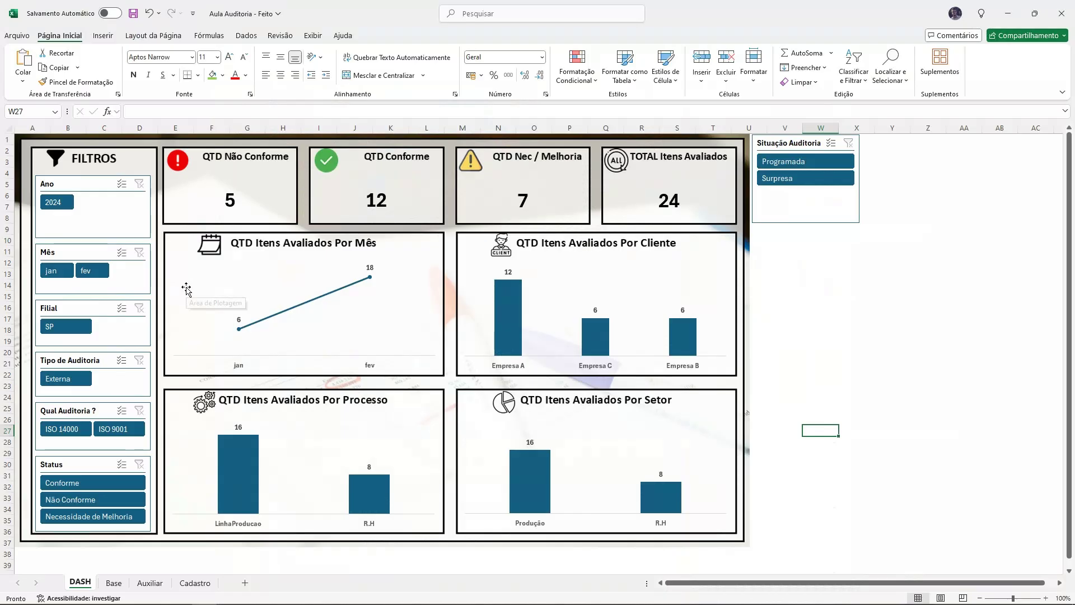
left_click(807, 297)
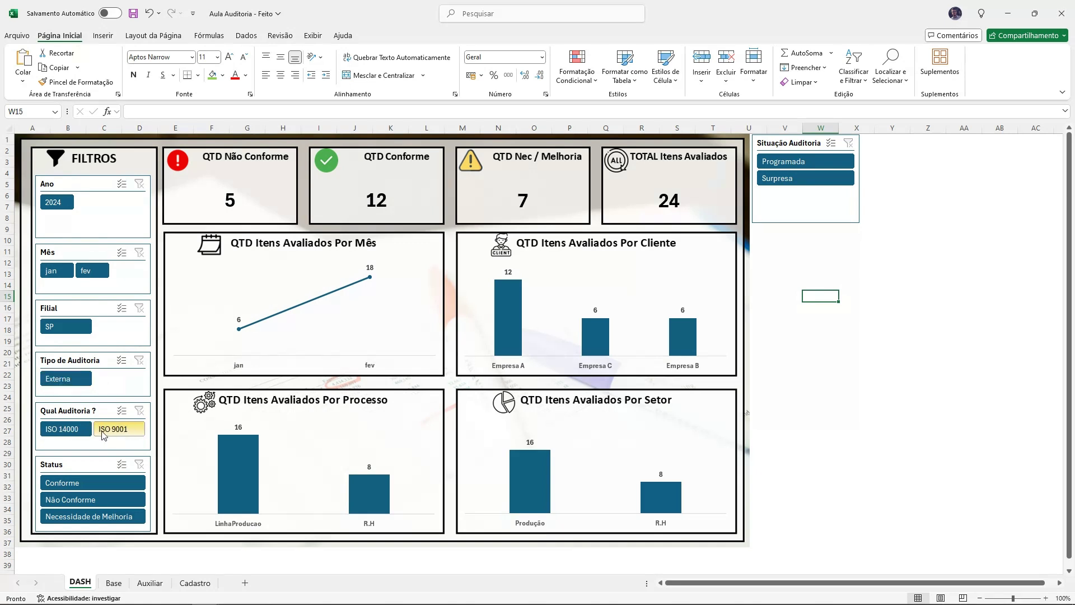
Step: Test the dashboard's Status slicer with Conforme, Não Conforme and Necessidade de Melhoria, and clear its filter
left_click(80, 483)
left_click(70, 499)
left_click(89, 517)
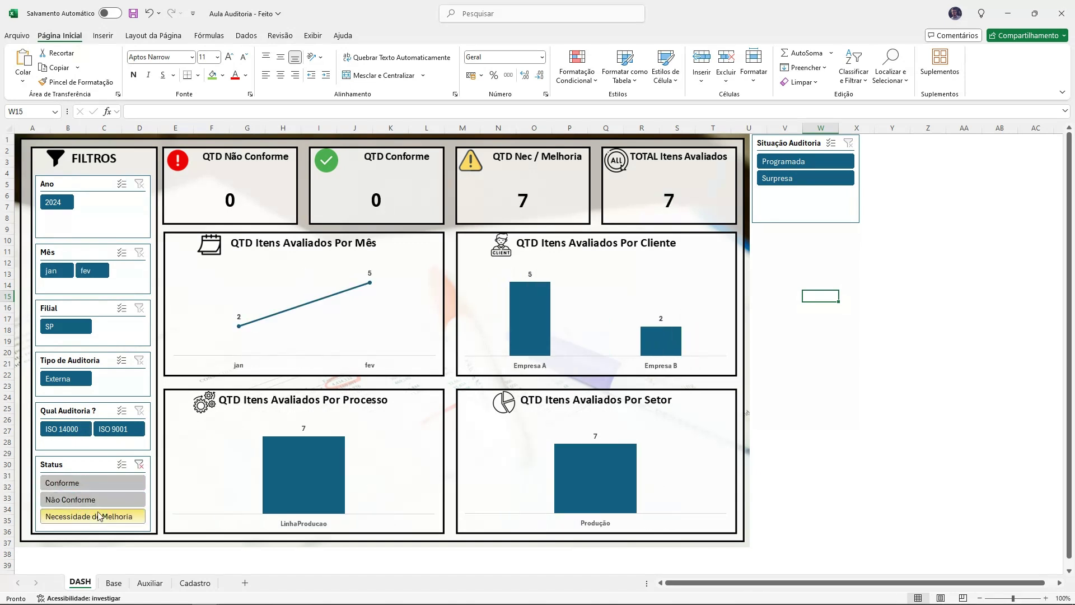
left_click(140, 465)
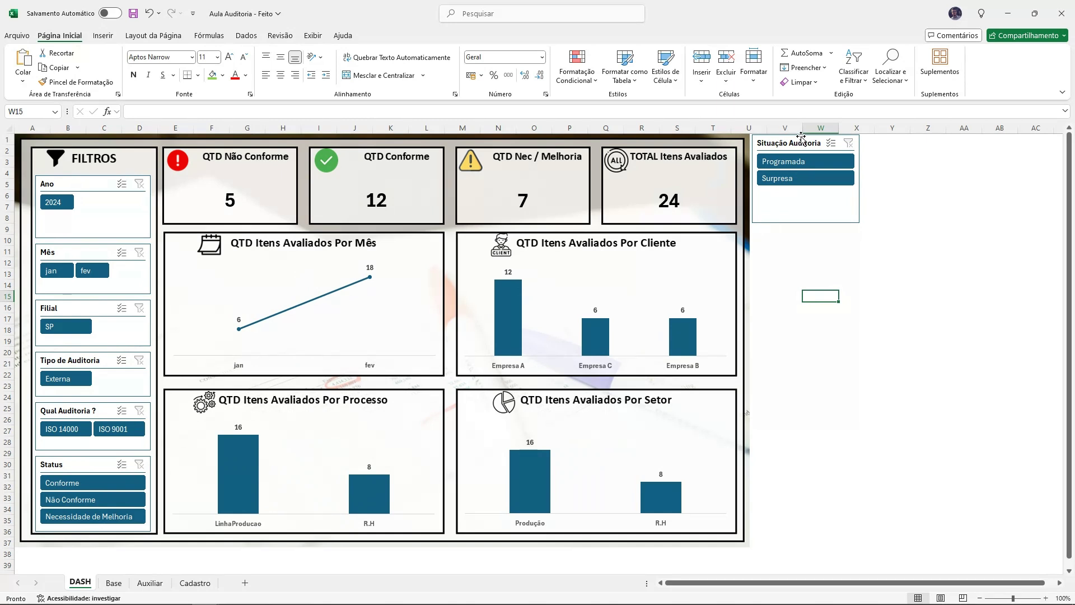
Step: Test the Situação Auditoria slicer with Programada and Surpresa, and clear its filter
left_click(789, 161)
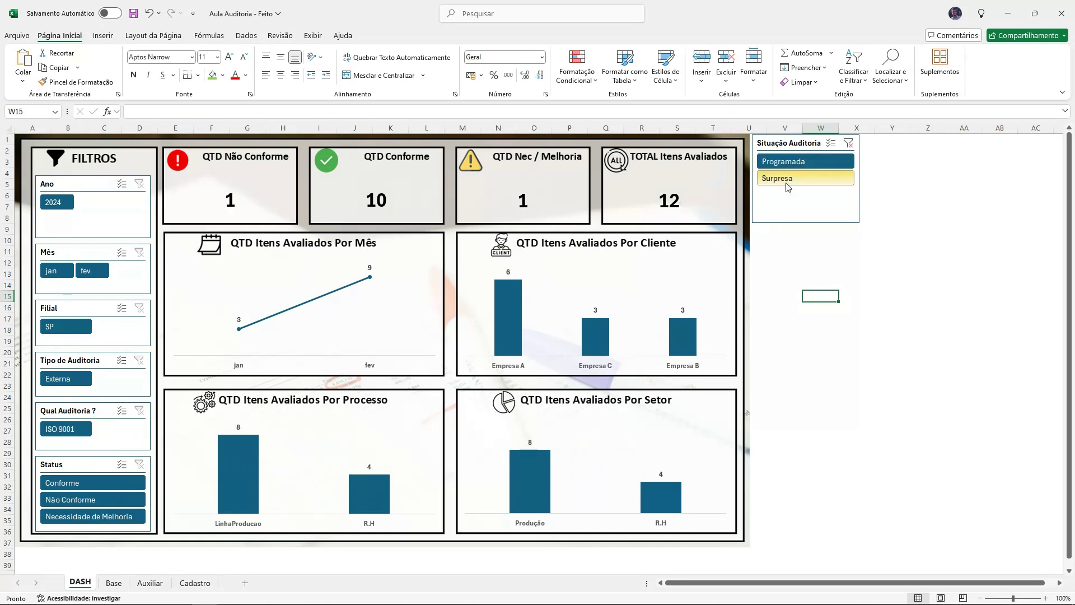
left_click(784, 178)
left_click(850, 143)
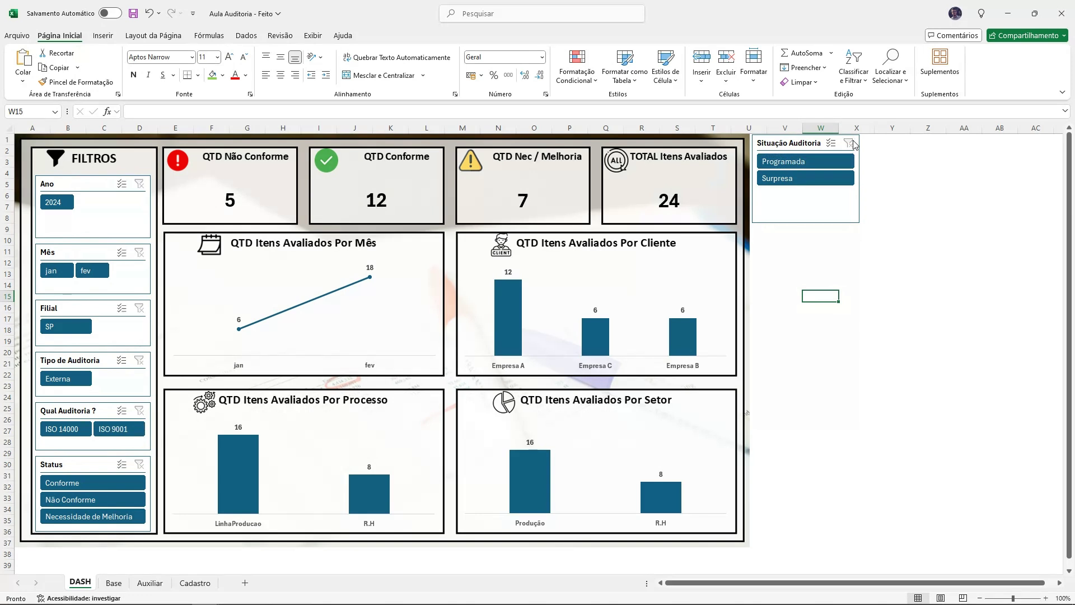
left_click(811, 238)
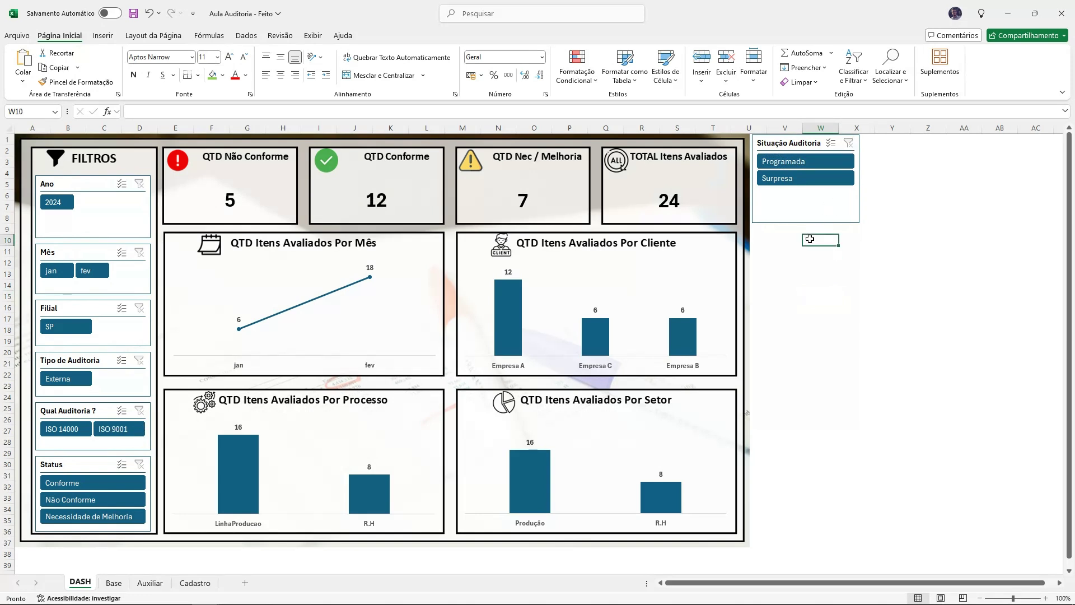
Step: Switch to the Aula Auditoria - Fazer workbook and open its Base sheet
key("alt+Tab")
key("alt+Tab")
key("alt+Tab")
key("alt+Tab")
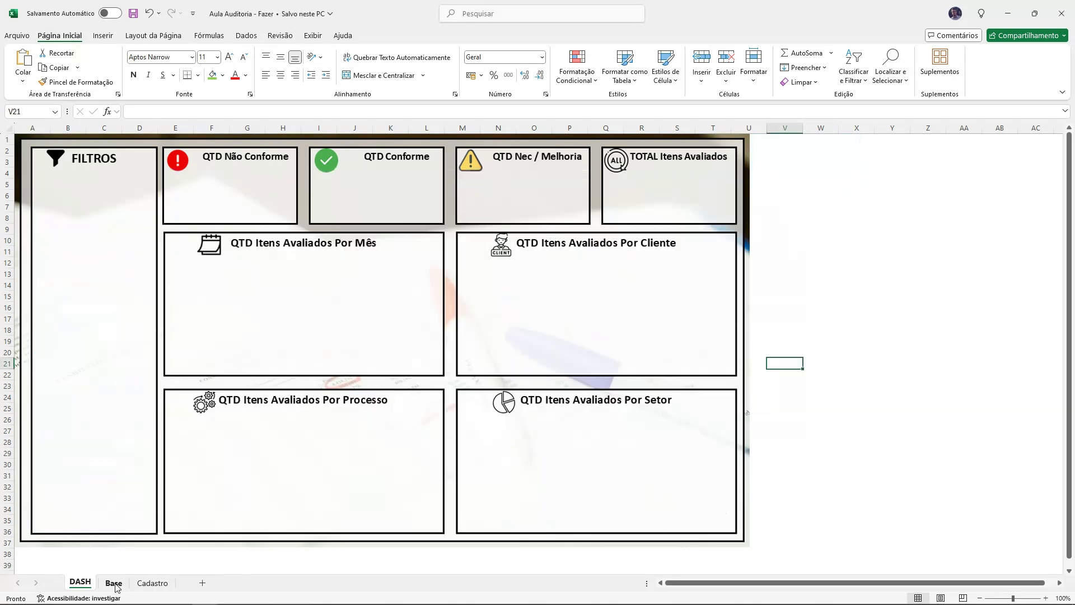
left_click(113, 583)
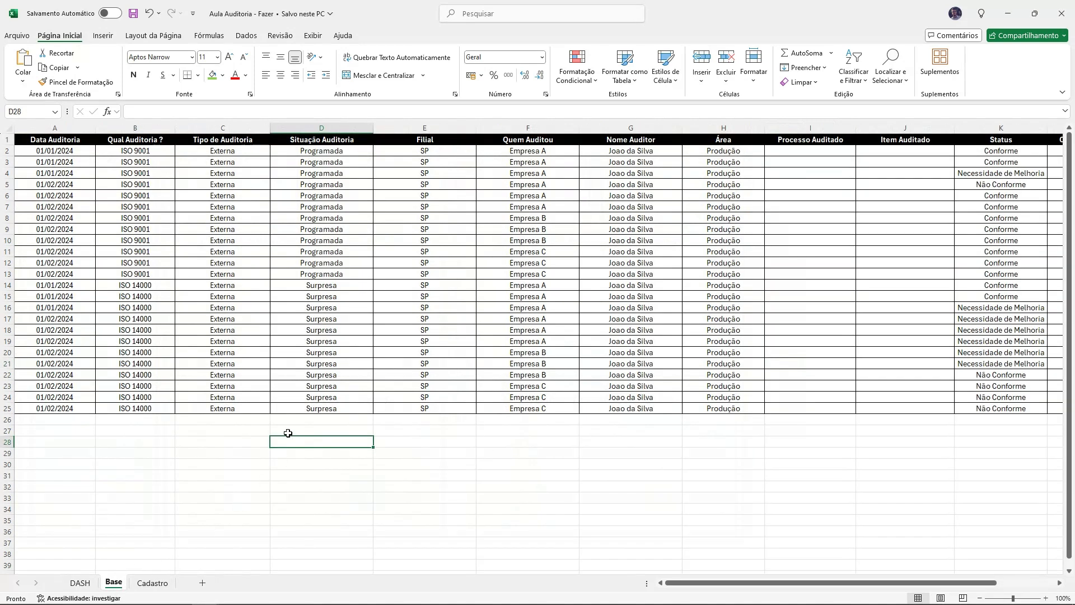
left_click(299, 477)
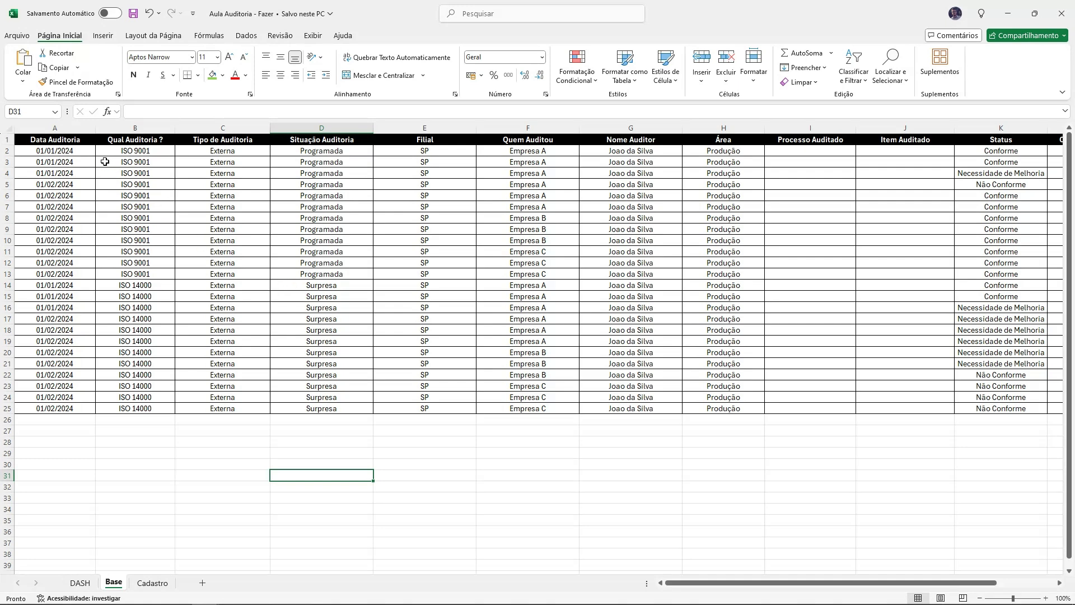
left_click(77, 143)
left_click(59, 429)
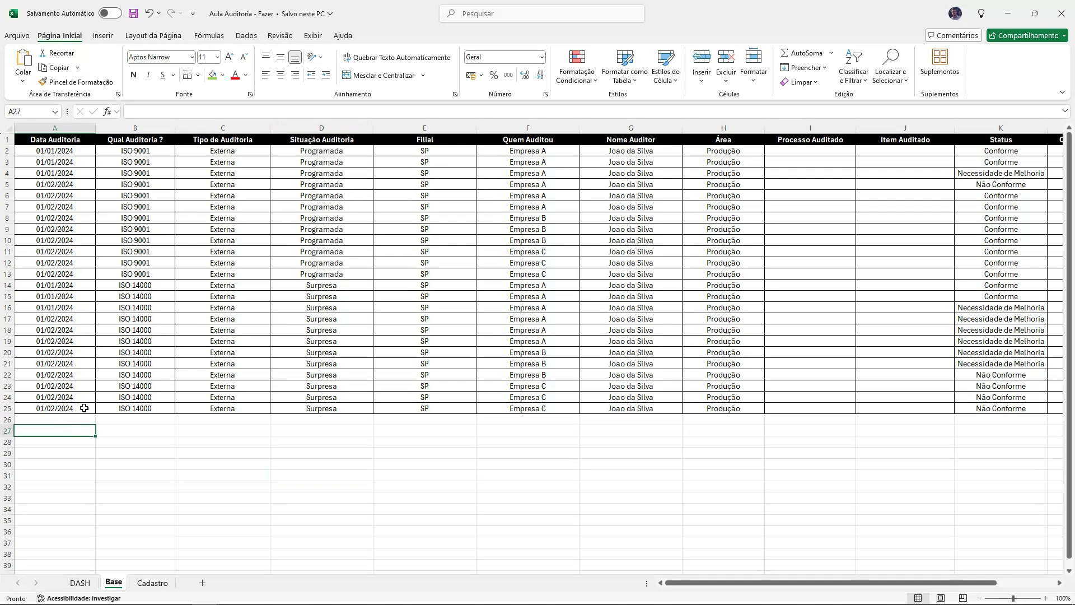
type("Data Auditoria")
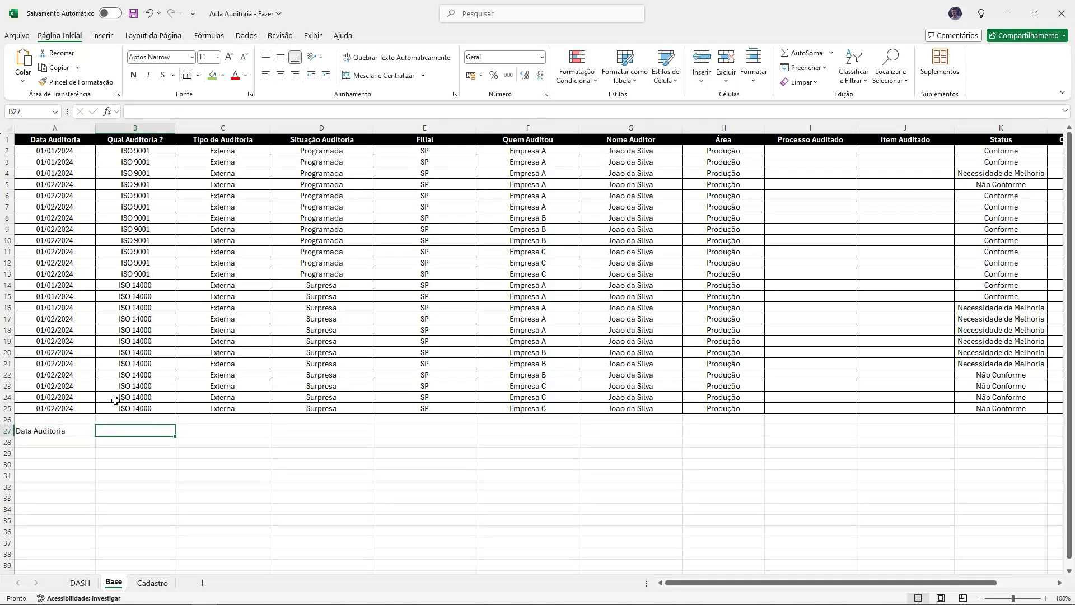
key("Escape")
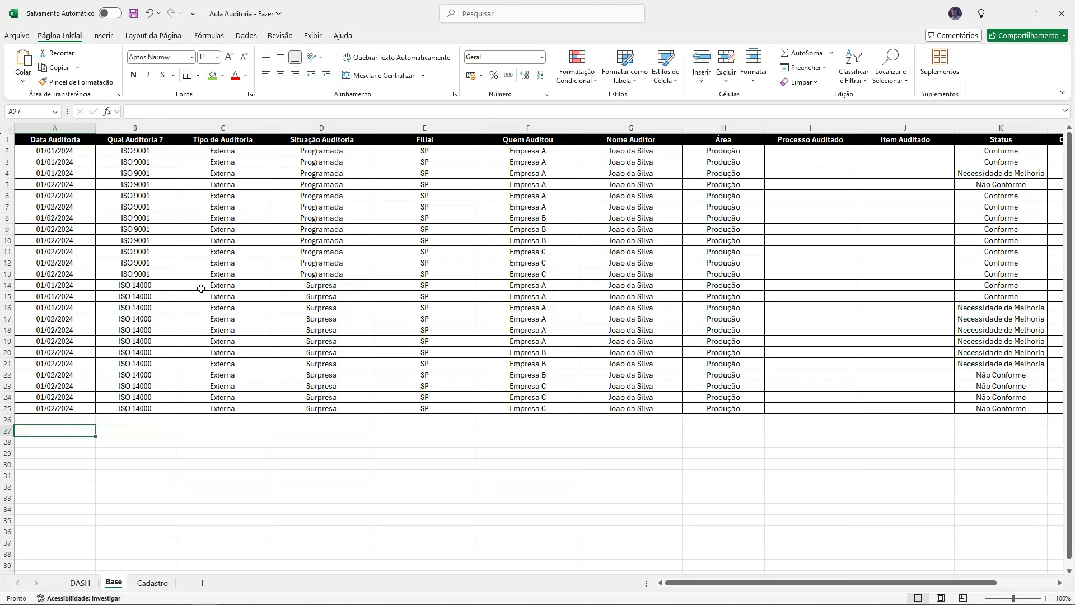
Step: Examine the Data Auditoria and Qual Auditoria ? columns, including the ISO 9001 and ISO 14000 rows
left_click(78, 127)
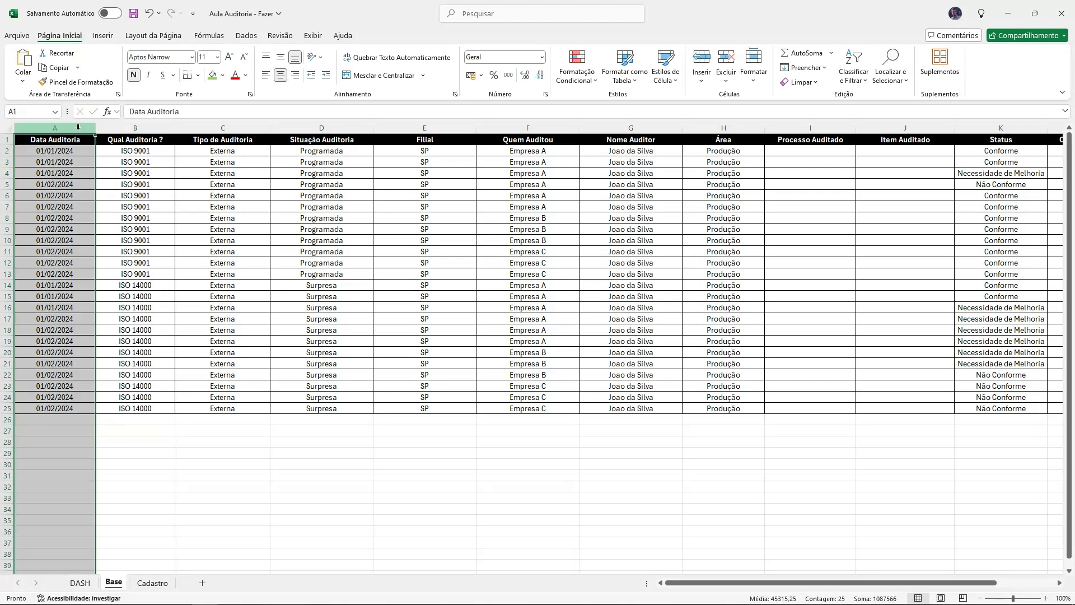
left_click_drag(78, 150, 78, 364)
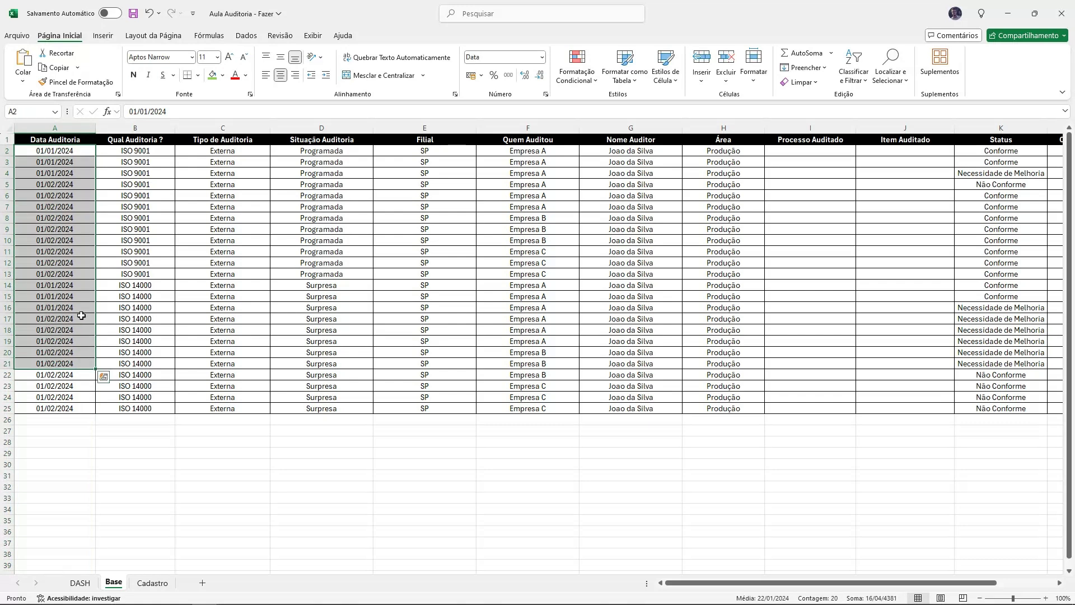
left_click(134, 127)
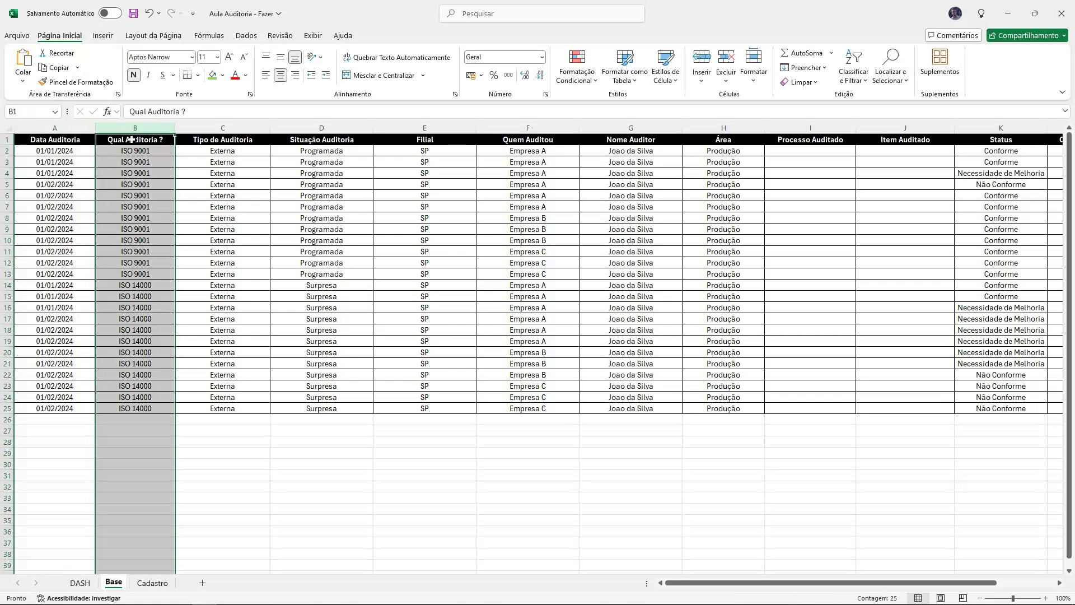
left_click_drag(146, 183, 142, 219)
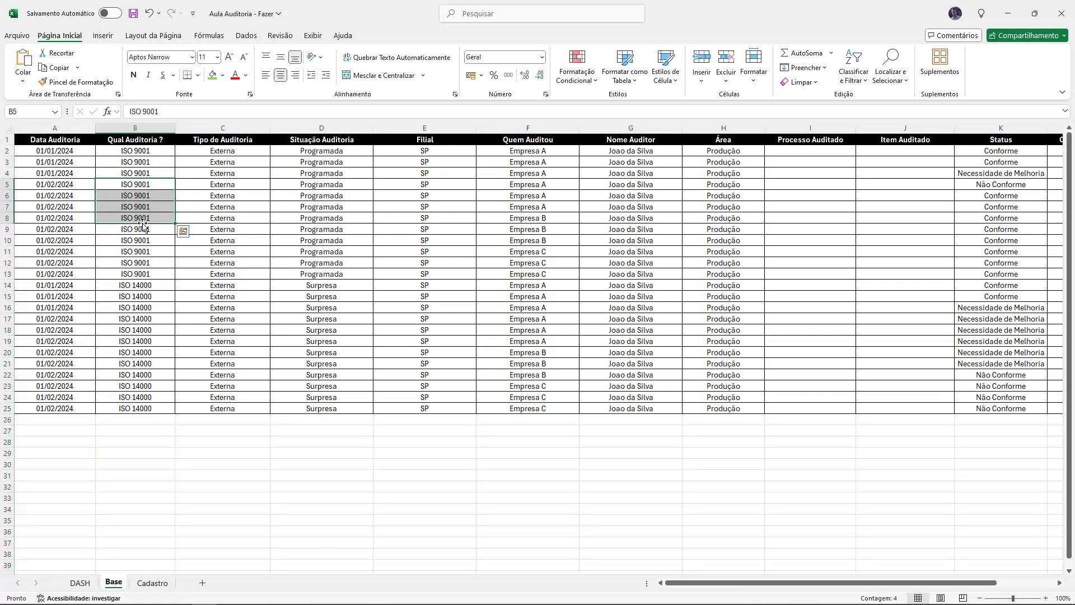
left_click(142, 240)
left_click(143, 261)
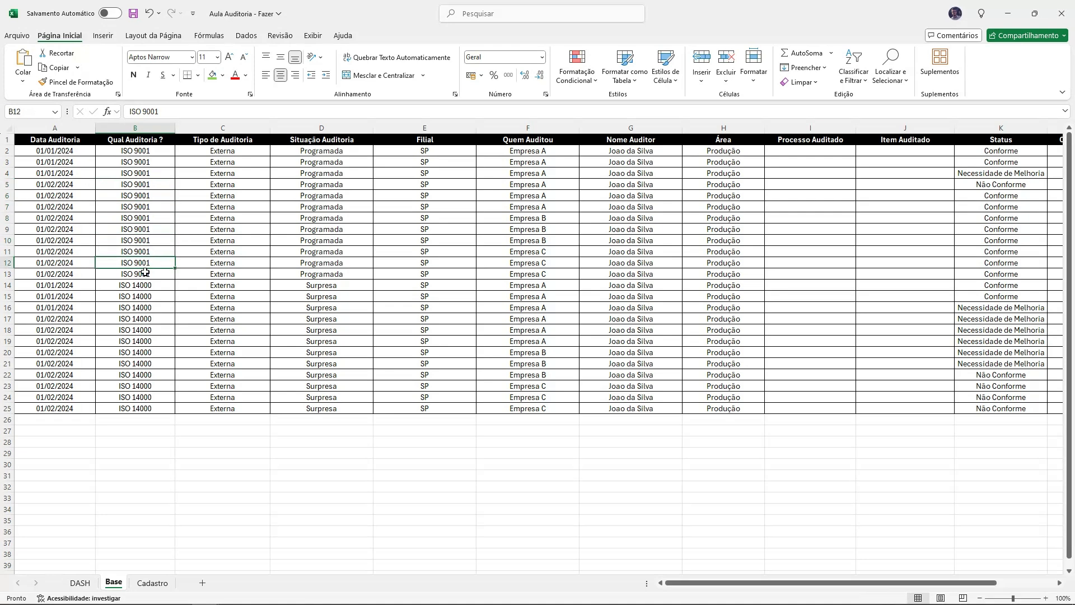
left_click_drag(145, 278, 161, 197)
left_click_drag(155, 151, 152, 352)
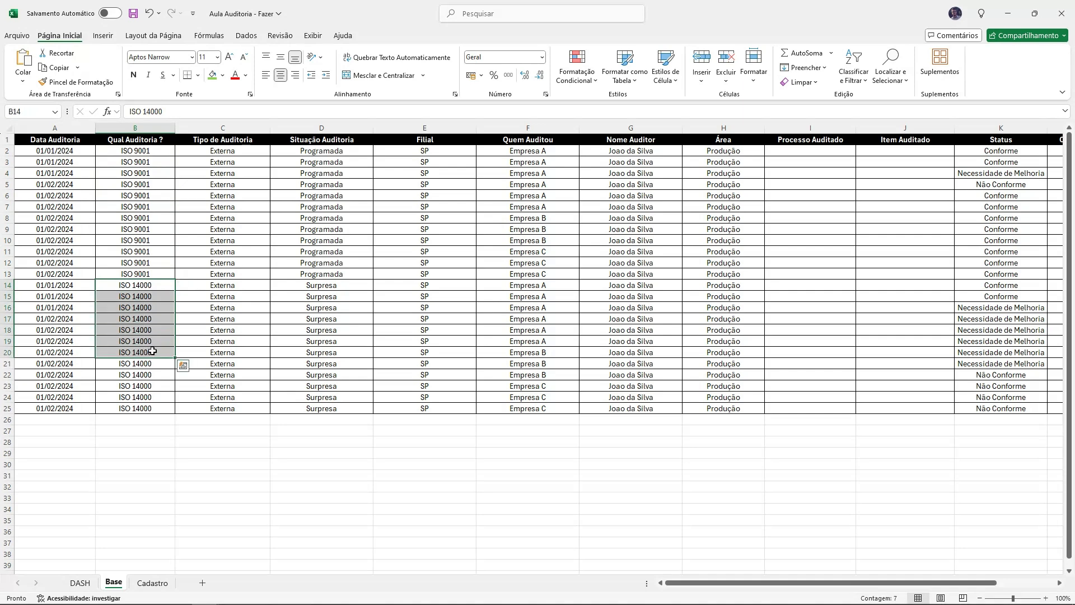
left_click(154, 207)
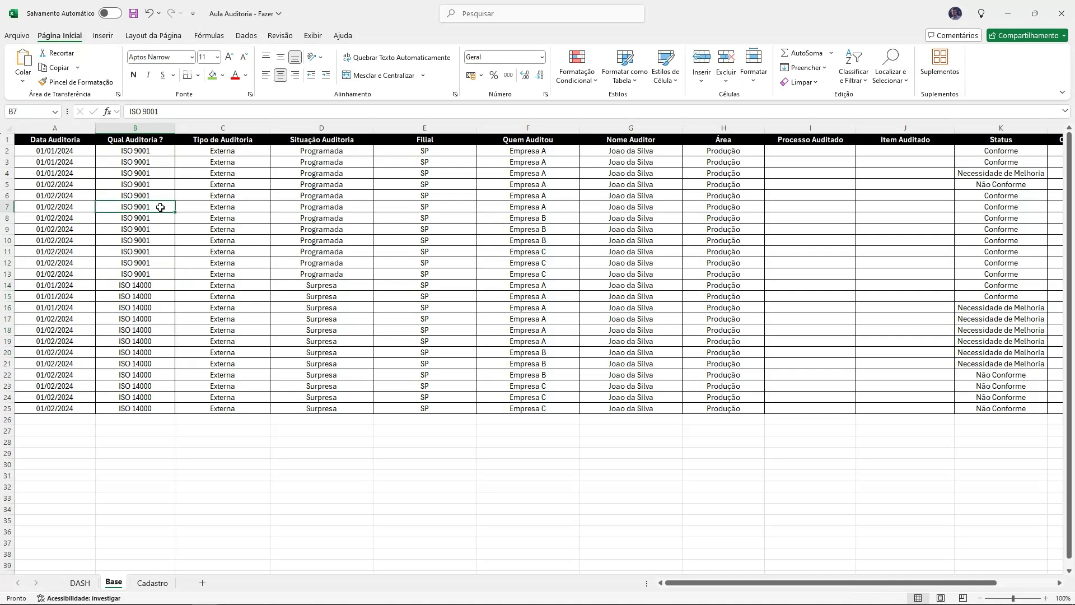
Step: Examine the Tipo de Auditoria, Situação Auditoria and Filial columns of the audit data
left_click(234, 128)
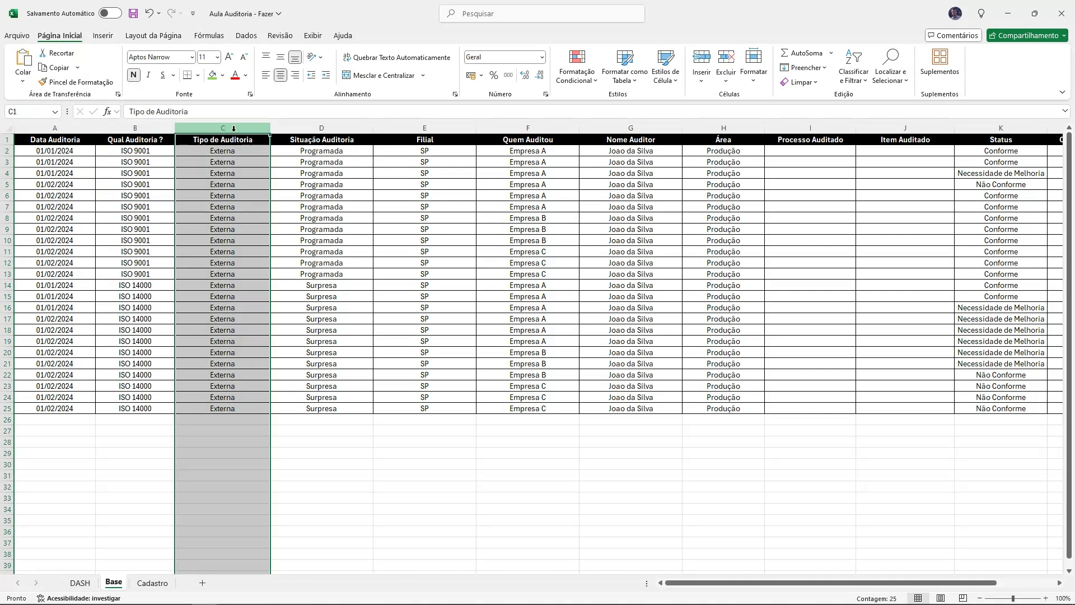
left_click(226, 163)
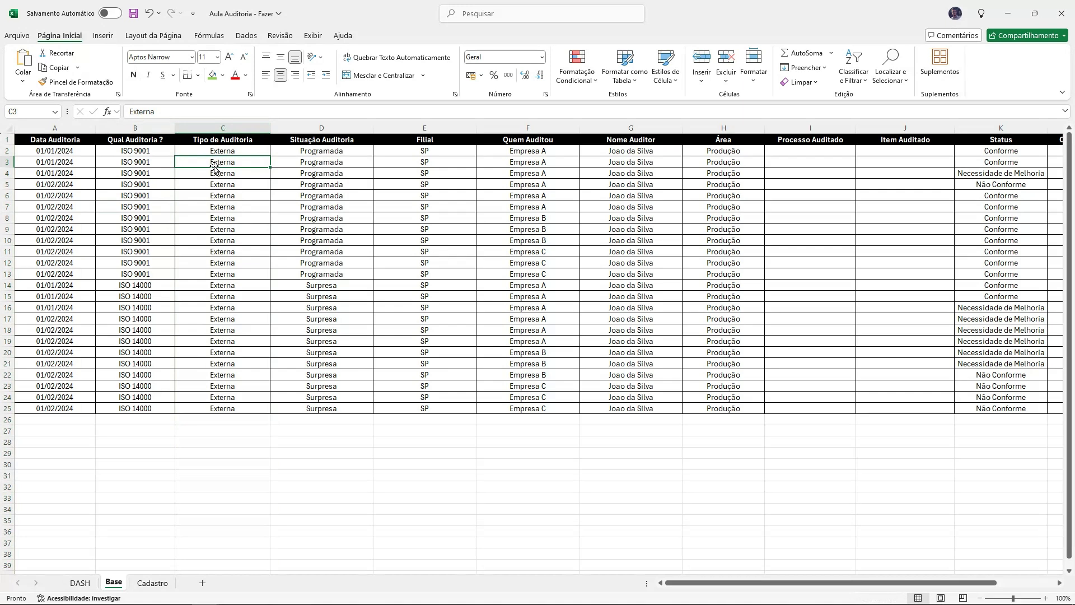
left_click(318, 128)
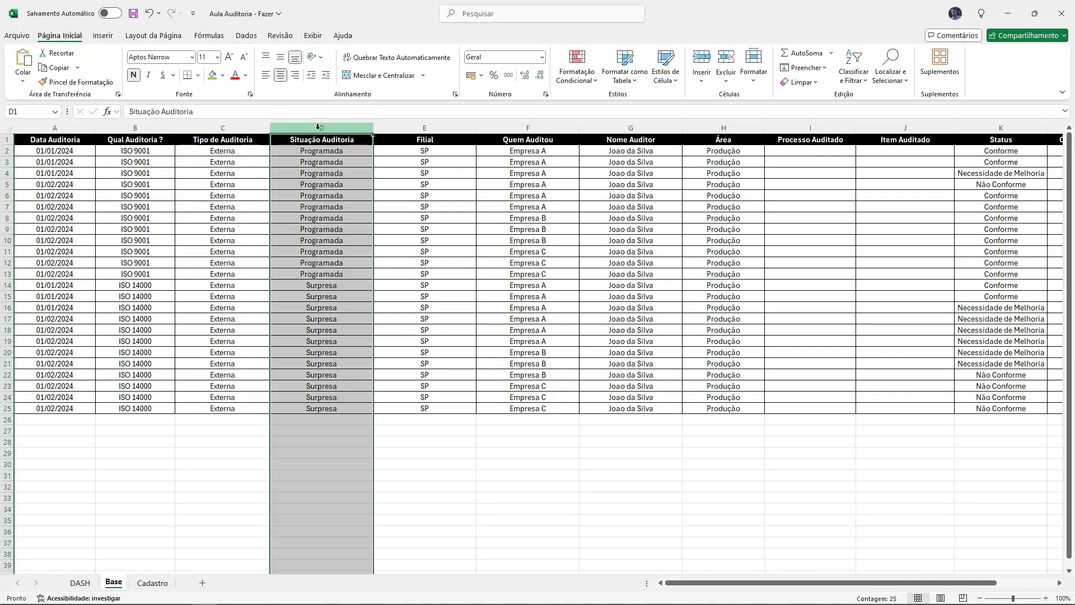
left_click(321, 152)
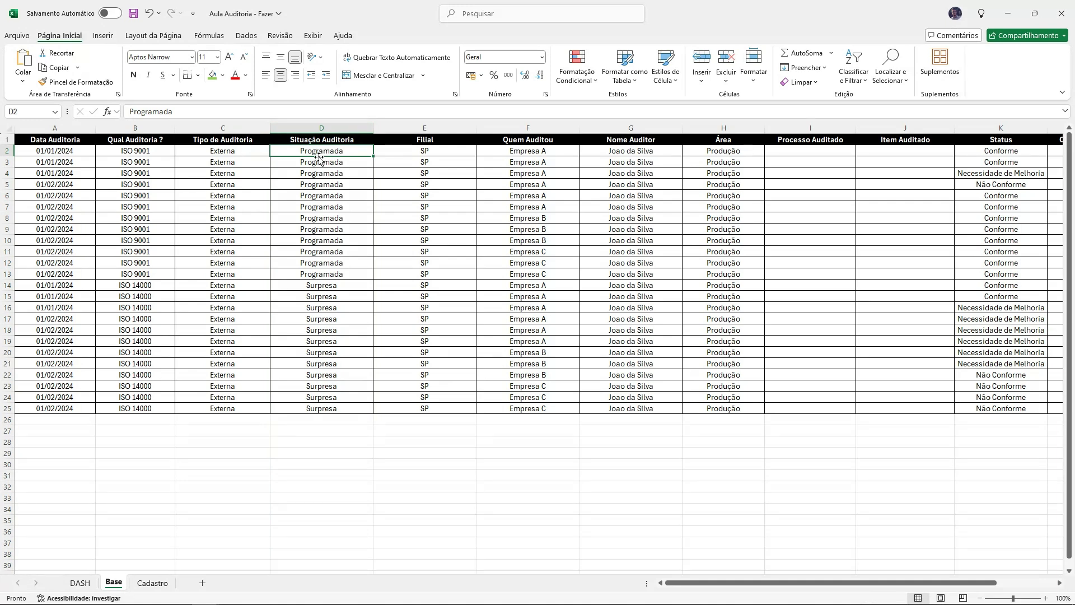
left_click(340, 304)
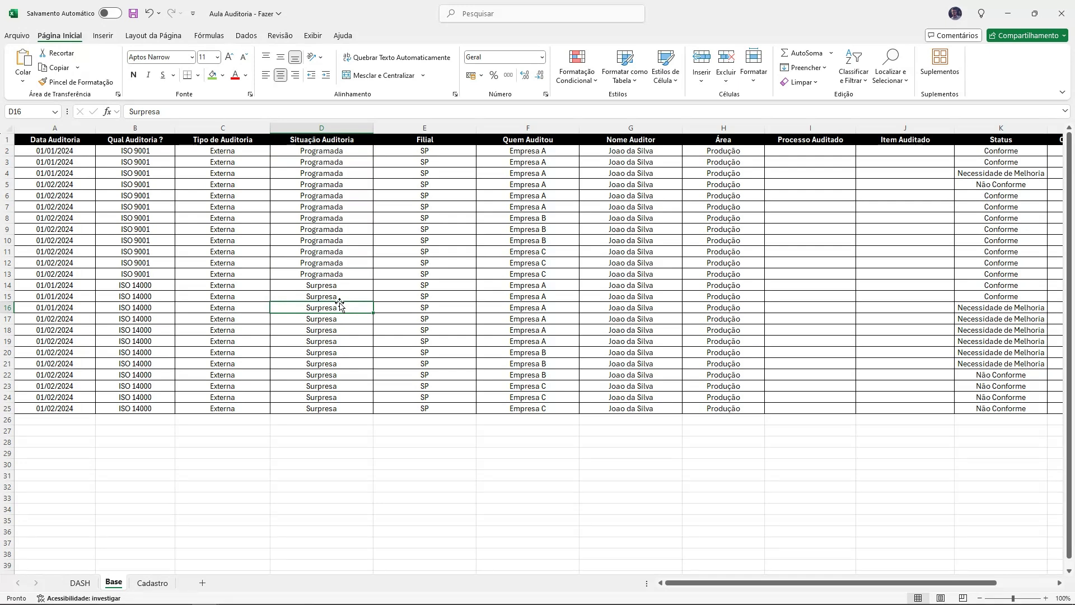
left_click(341, 295)
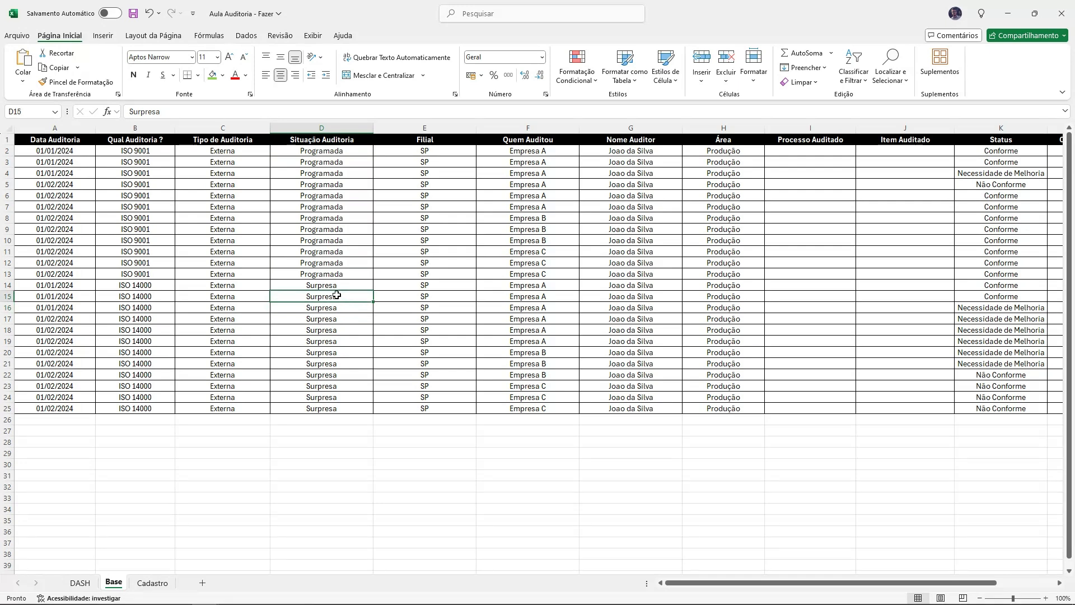
left_click(425, 128)
left_click_drag(436, 174, 429, 253)
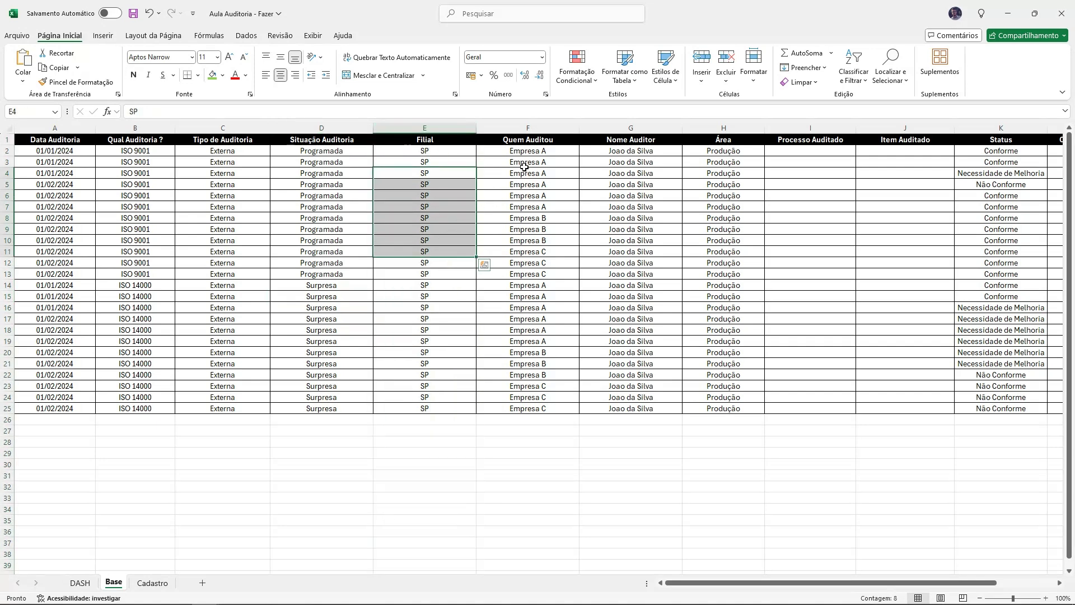
Step: Examine the companies in the Quem Auditou column against the ISO standards in the Qual Auditoria ? column
left_click(546, 126)
left_click_drag(541, 151, 531, 283)
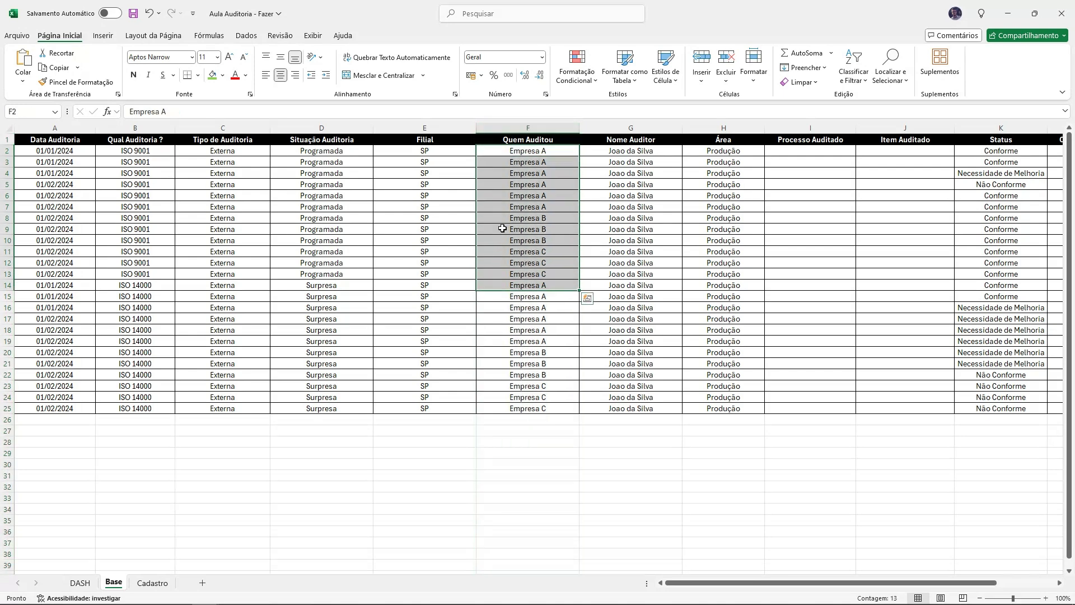
left_click(522, 214)
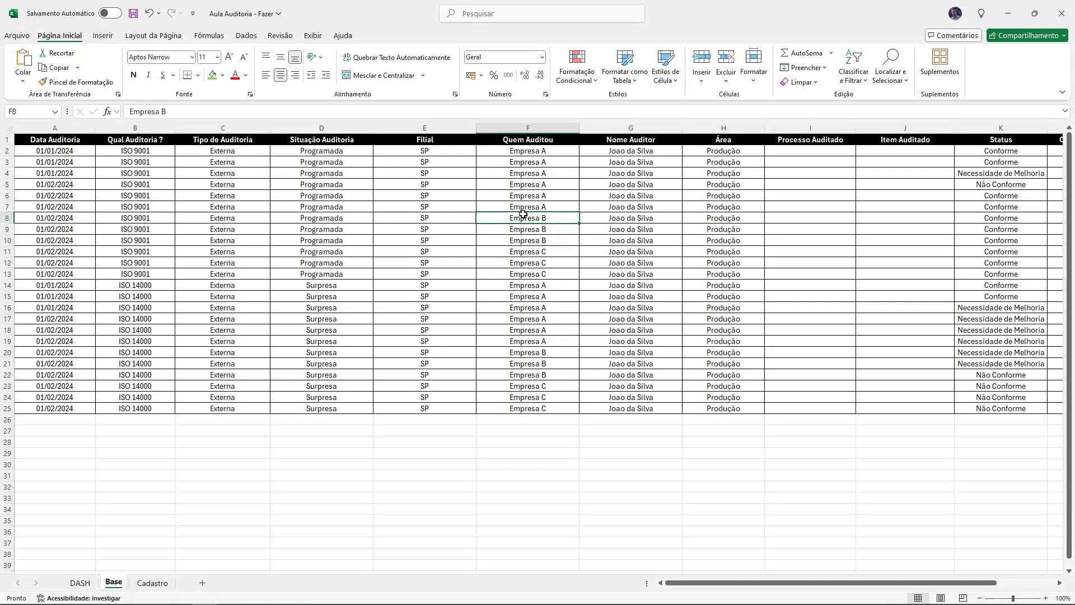
left_click(526, 275)
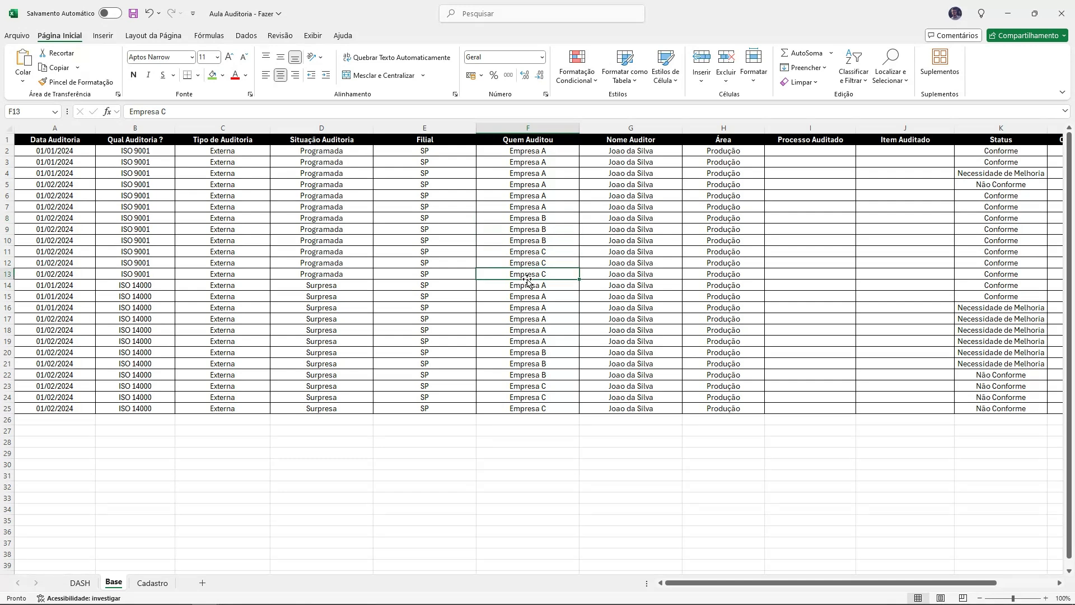
left_click_drag(137, 208, 127, 319)
left_click_drag(550, 254, 552, 336)
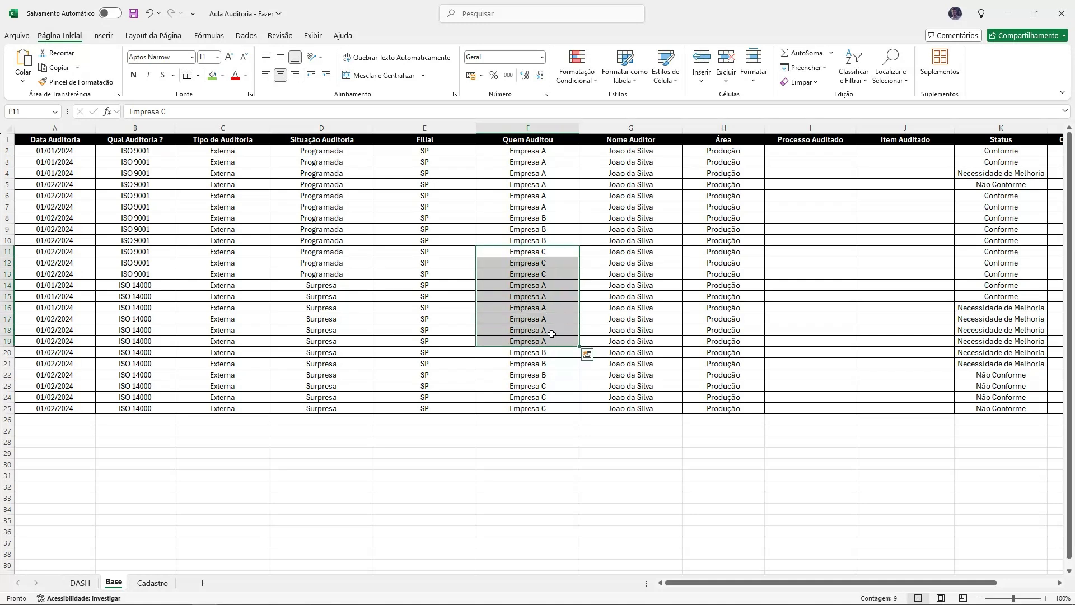
Step: Review the Nome Auditor and Área columns, and switch back to the Aula Auditoria - Feito workbook
left_click(634, 145)
key("ctrl+space")
left_click(736, 136)
key("ctrl+space")
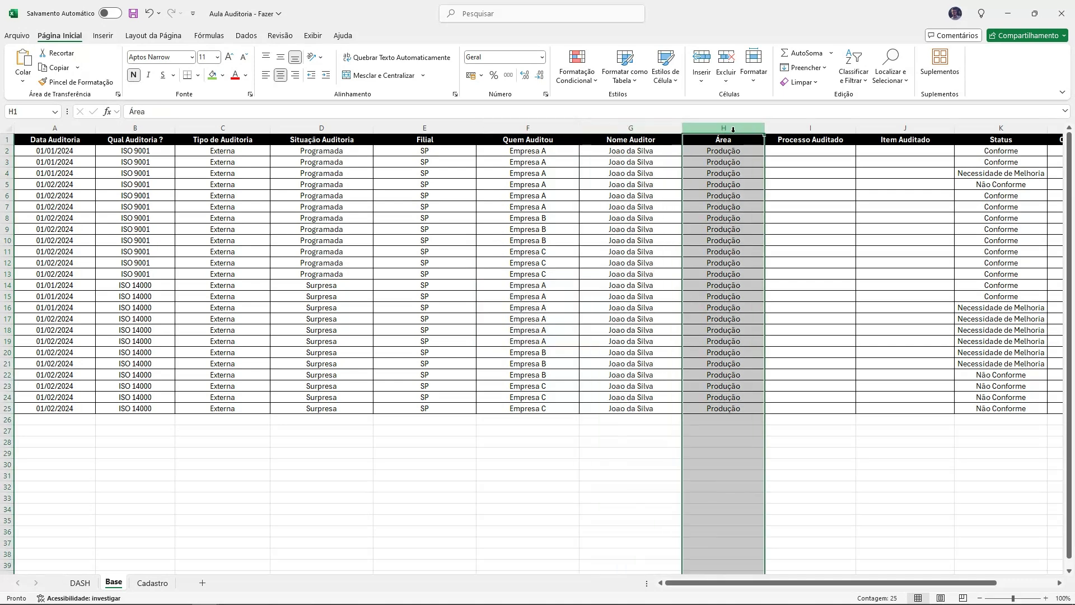
left_click_drag(731, 162, 737, 341)
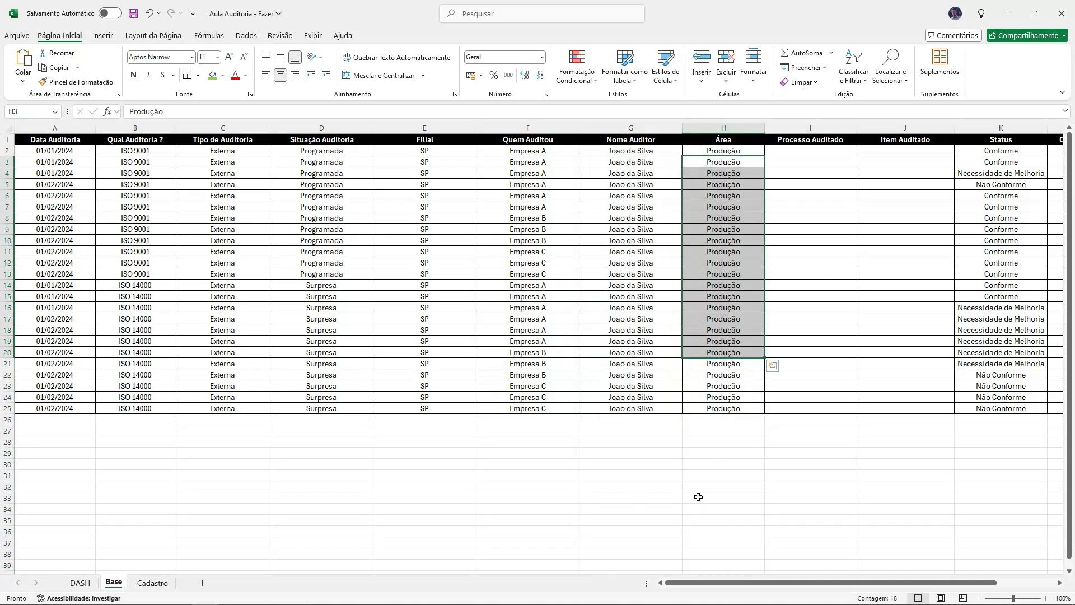
key("alt+Tab")
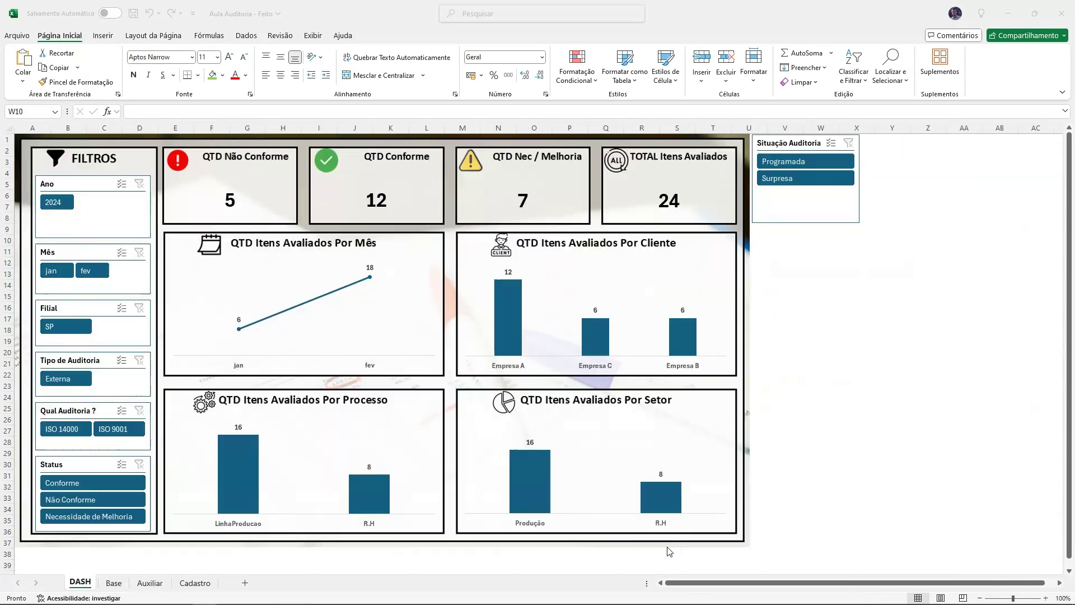
Step: Examine the Processo Auditado, Item Auditado and Status columns on the Base sheet
left_click(114, 583)
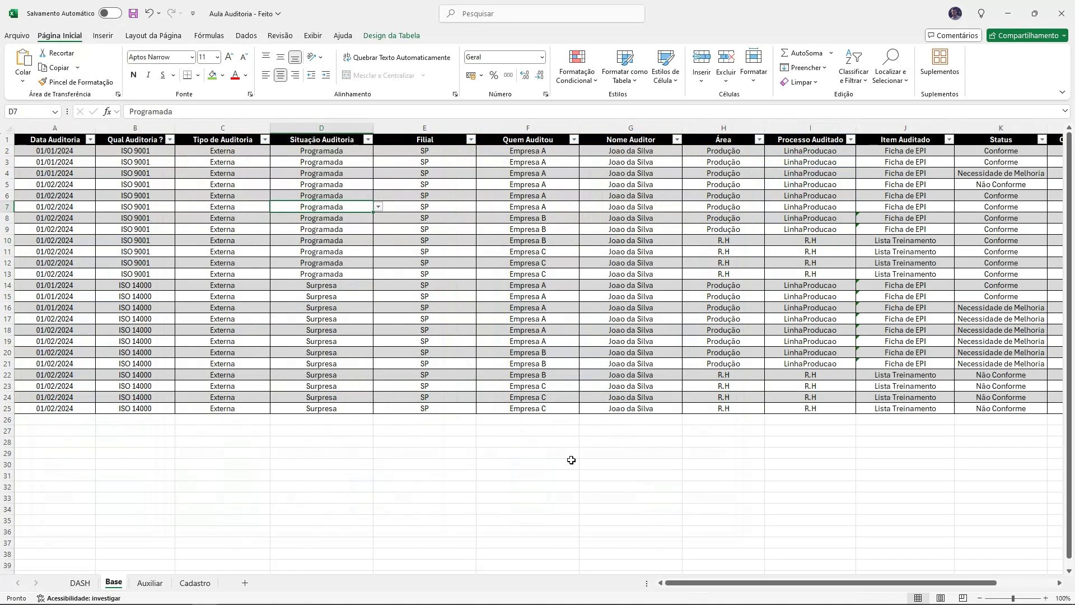
left_click(790, 128)
left_click_drag(762, 584, 800, 584)
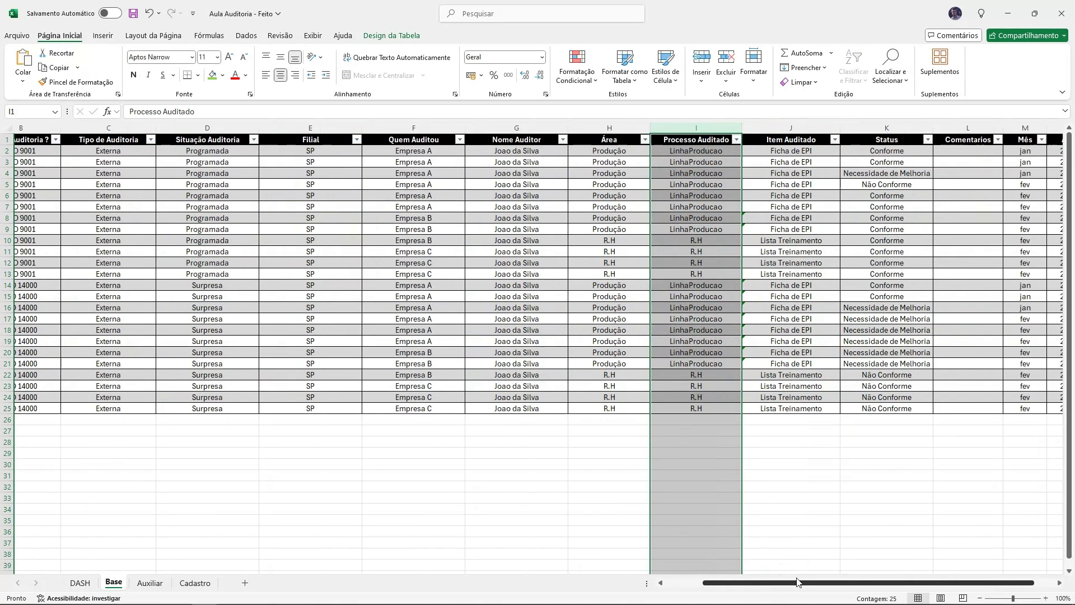
left_click(709, 340)
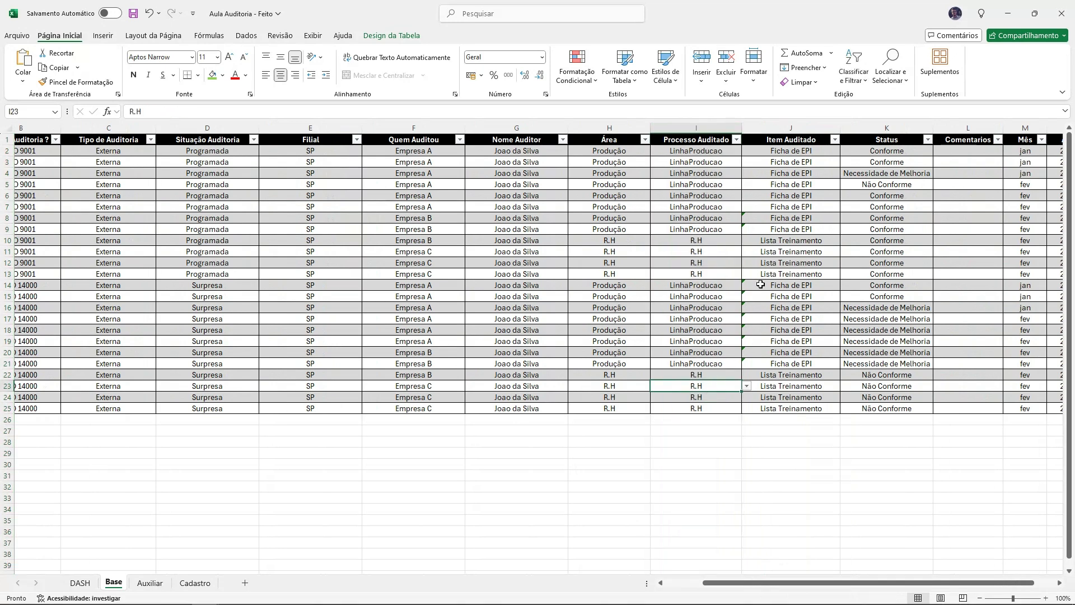
left_click(775, 128)
left_click(775, 151)
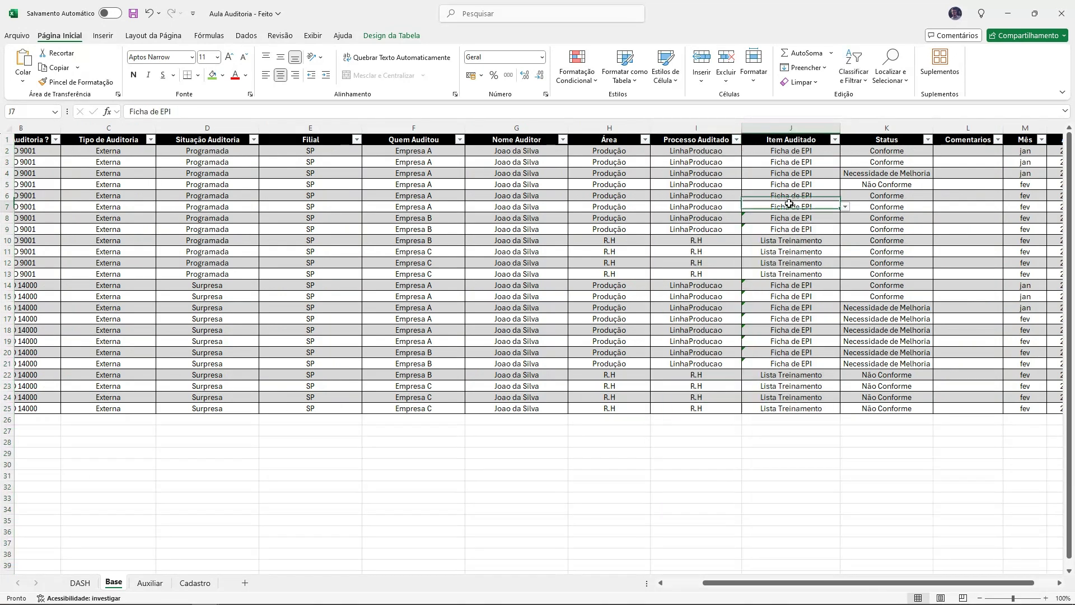
left_click(718, 153)
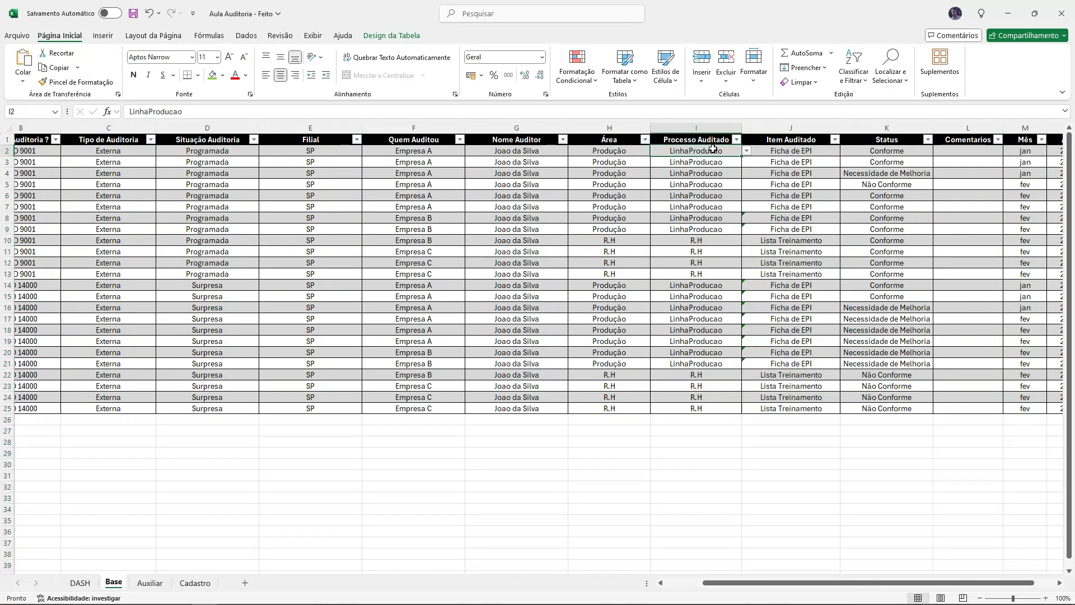
left_click(893, 128)
left_click(877, 151)
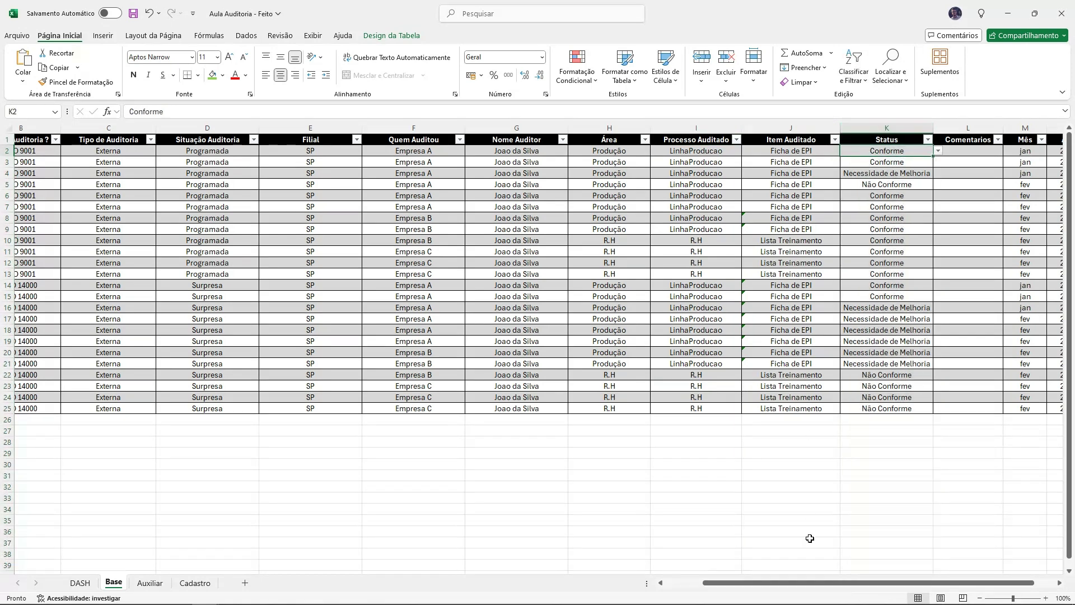
Step: Review the Comentarios, Mês and Ano columns, and switch to the Aula Auditoria - Fazer workbook
left_click_drag(810, 583, 831, 583)
left_click(906, 326)
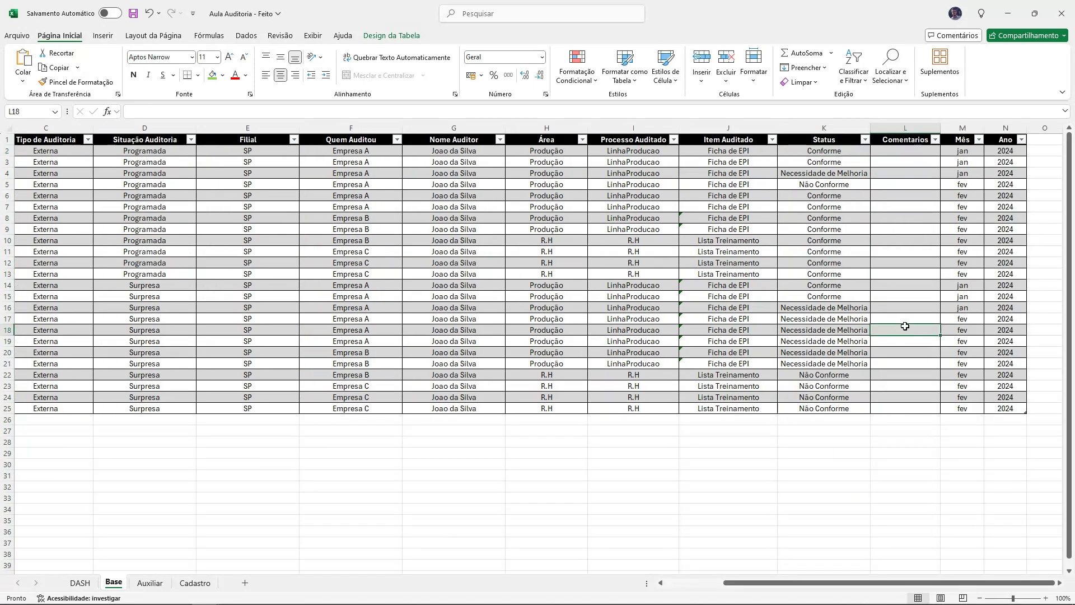
left_click(955, 133)
left_click(998, 134)
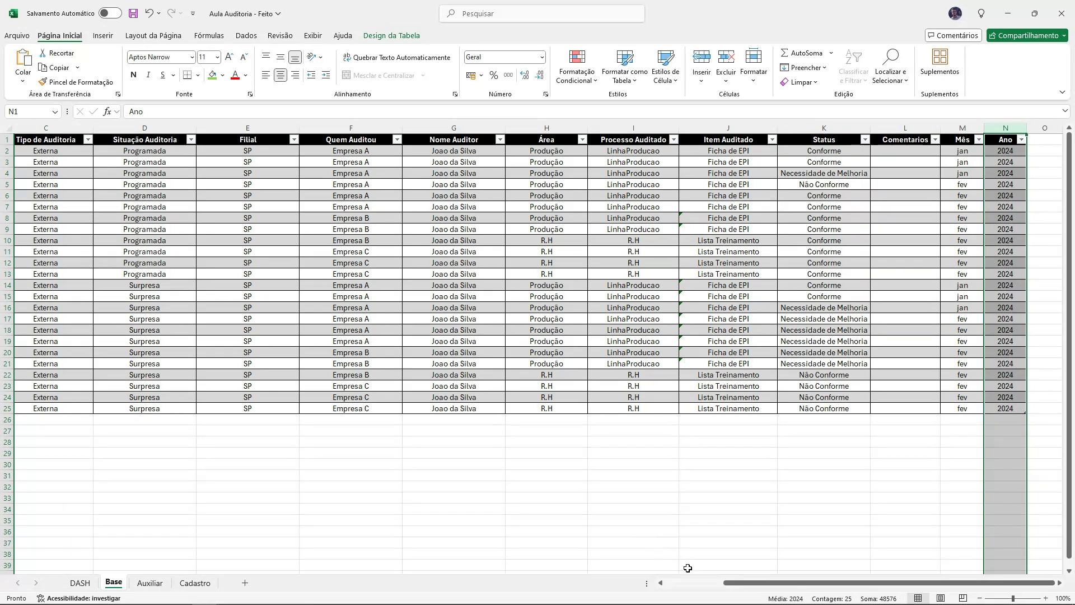
left_click_drag(729, 584, 615, 592)
key("alt+Tab")
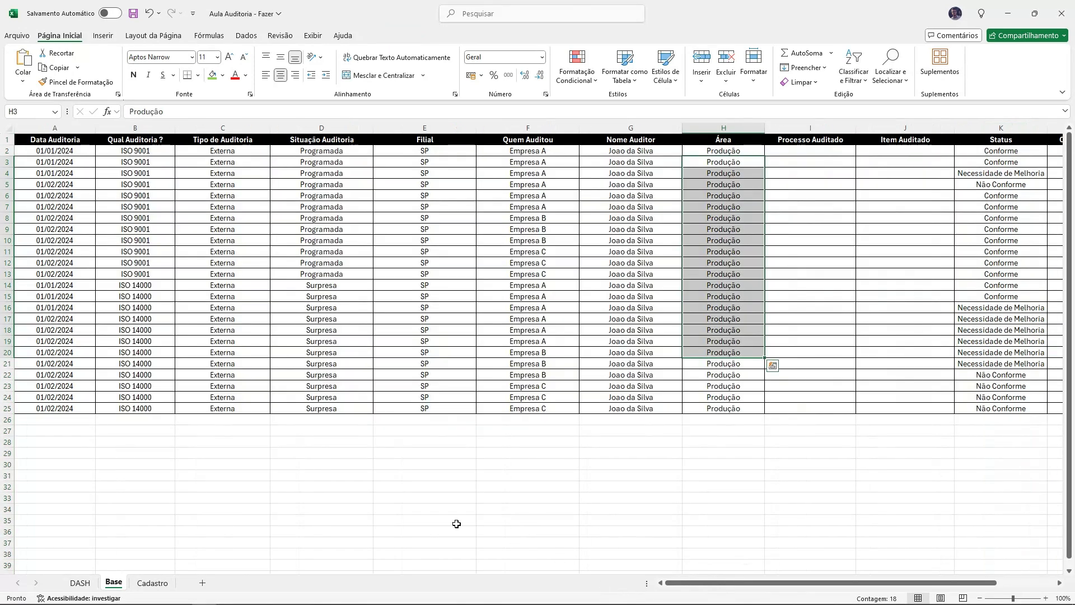
Step: Review the column headers across the Base sheet of the Fazer workbook
left_click(213, 475)
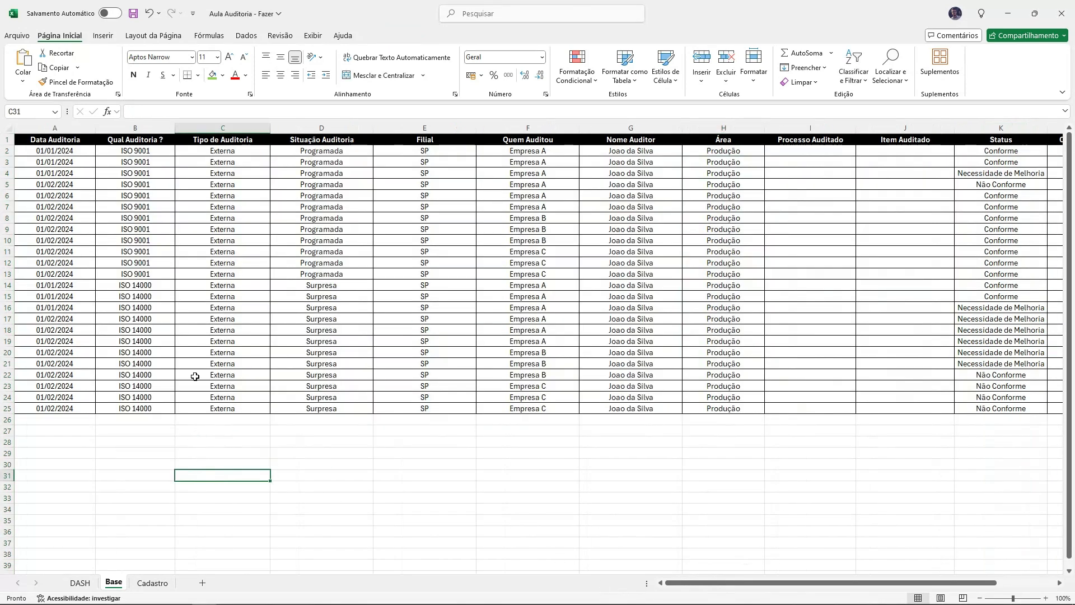
left_click_drag(70, 140, 735, 142)
left_click_drag(672, 588, 742, 581)
left_click(406, 519)
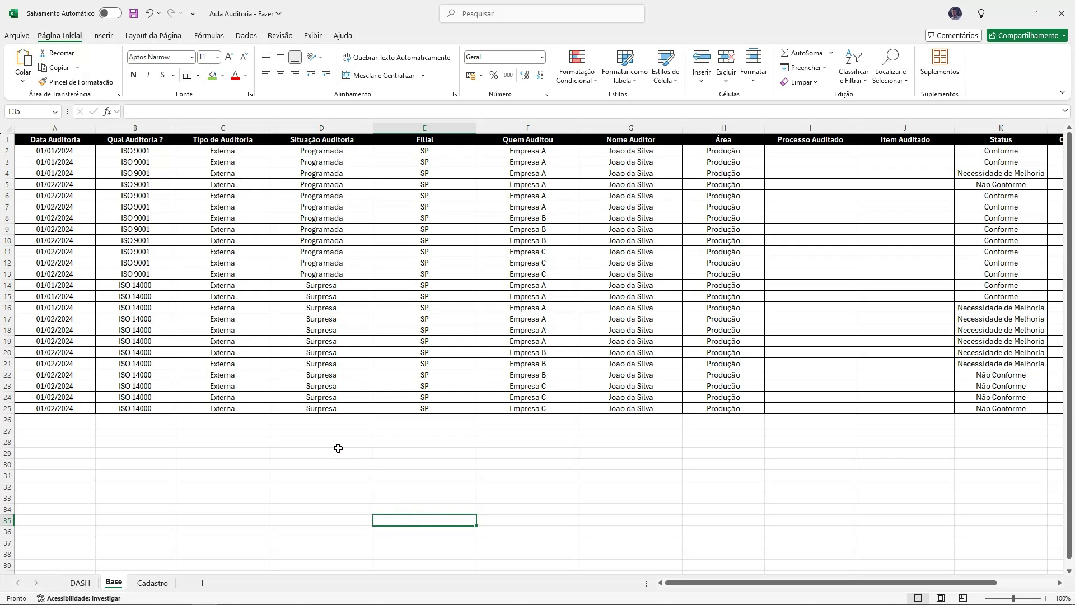
Step: Convert the audit data in A1:N25 on the Base sheet into a table with headers
left_click(244, 475)
left_click(331, 274)
left_click(211, 243)
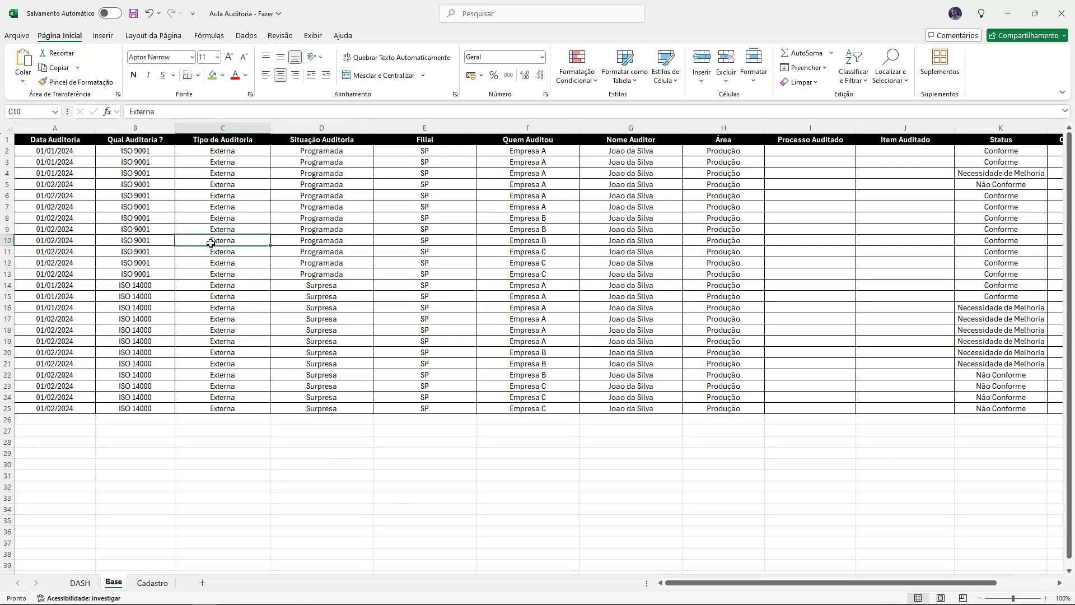
left_click(103, 36)
left_click(118, 61)
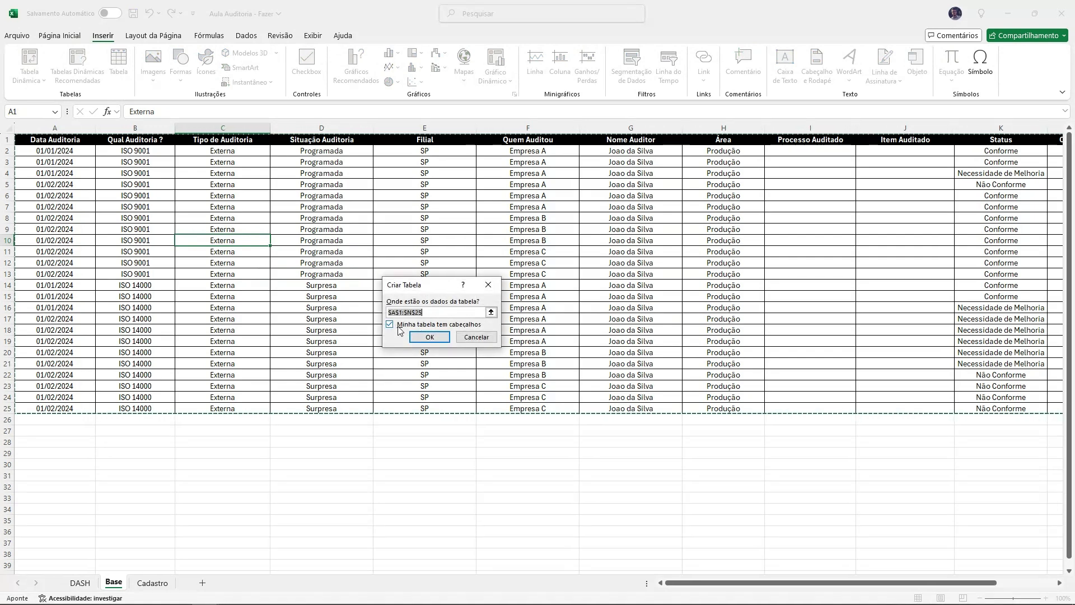
left_click(429, 337)
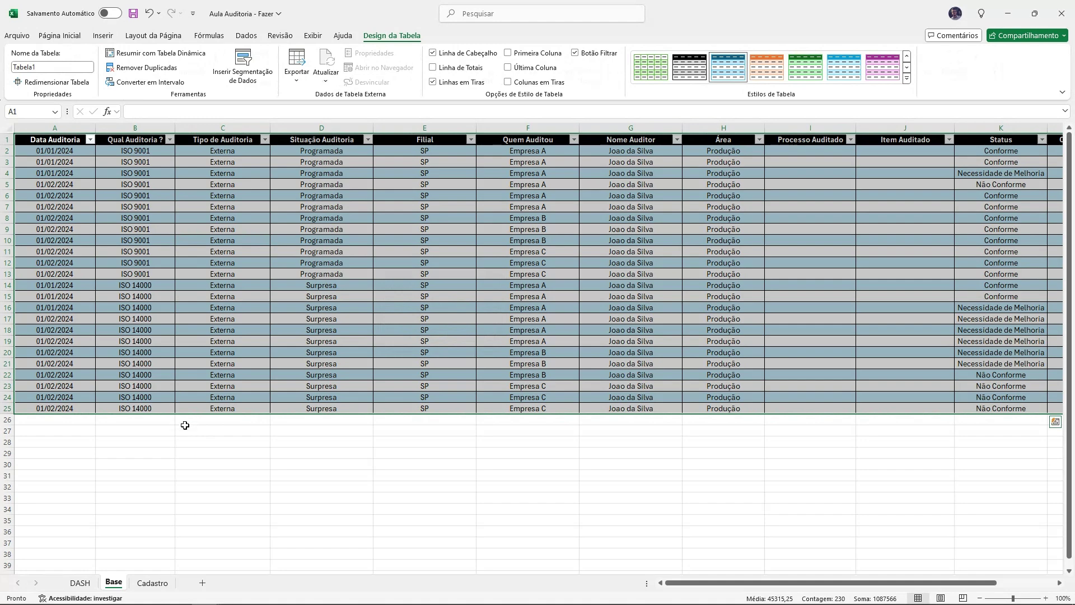
Step: Check the lists on the Cadastro sheet, and return to the Qual Auditoria ? column on the Base sheet
left_click(152, 583)
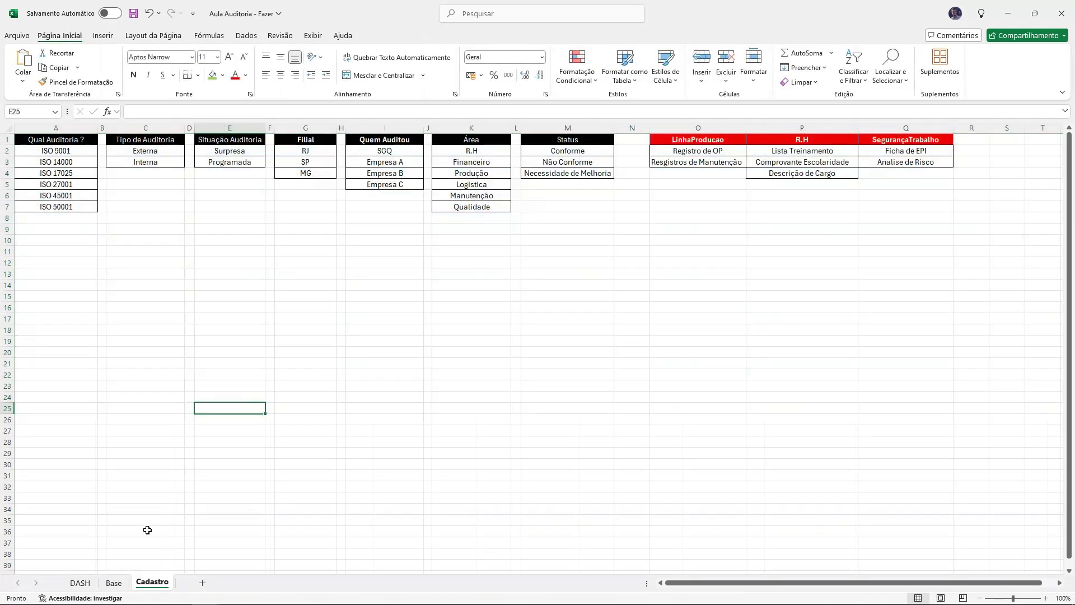
left_click(114, 583)
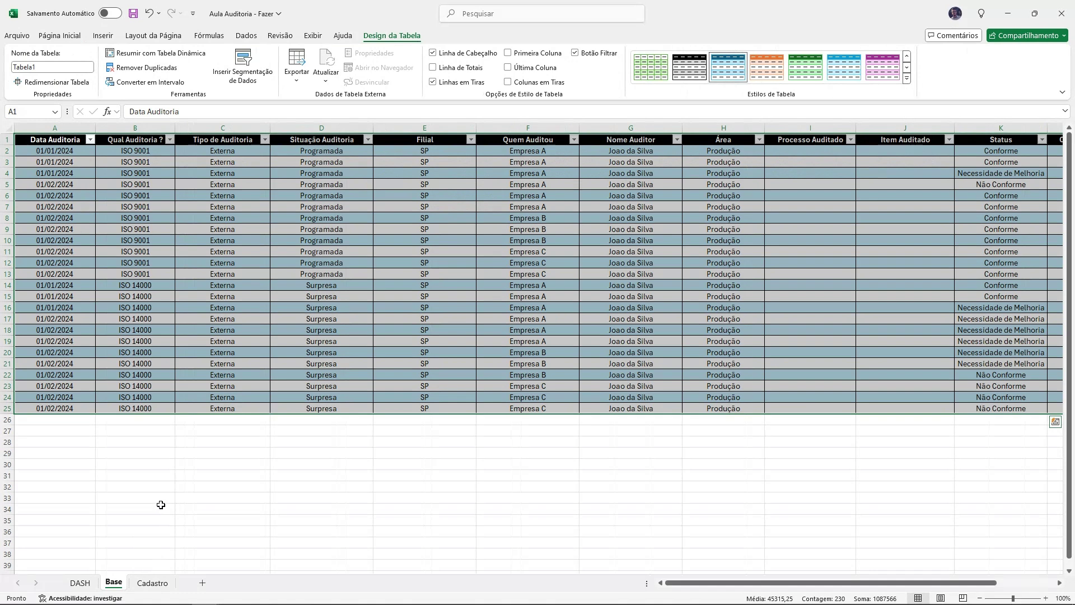
left_click(159, 419)
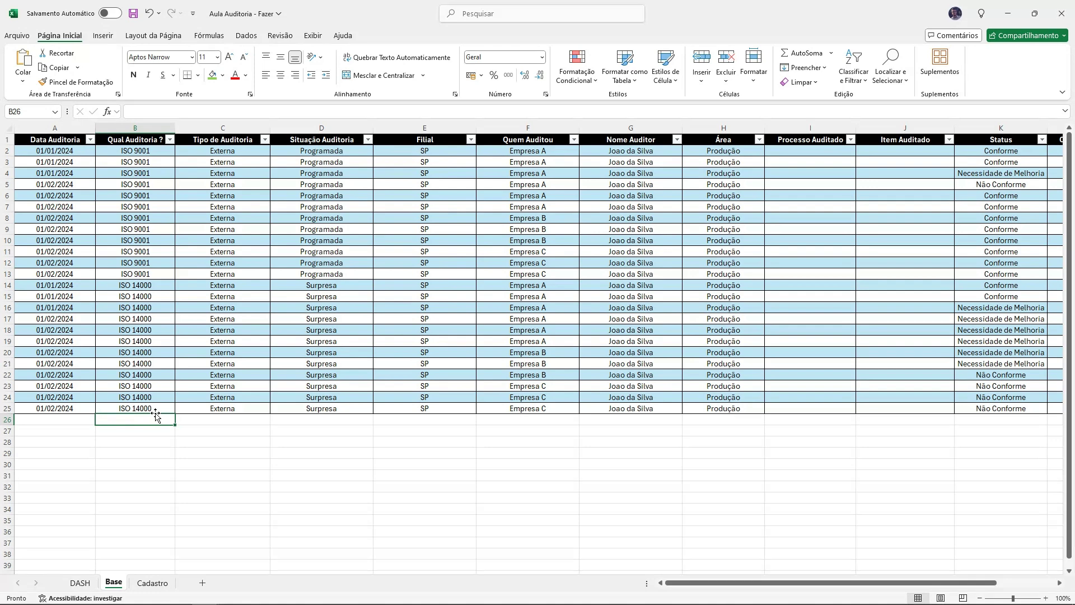
left_click(139, 210)
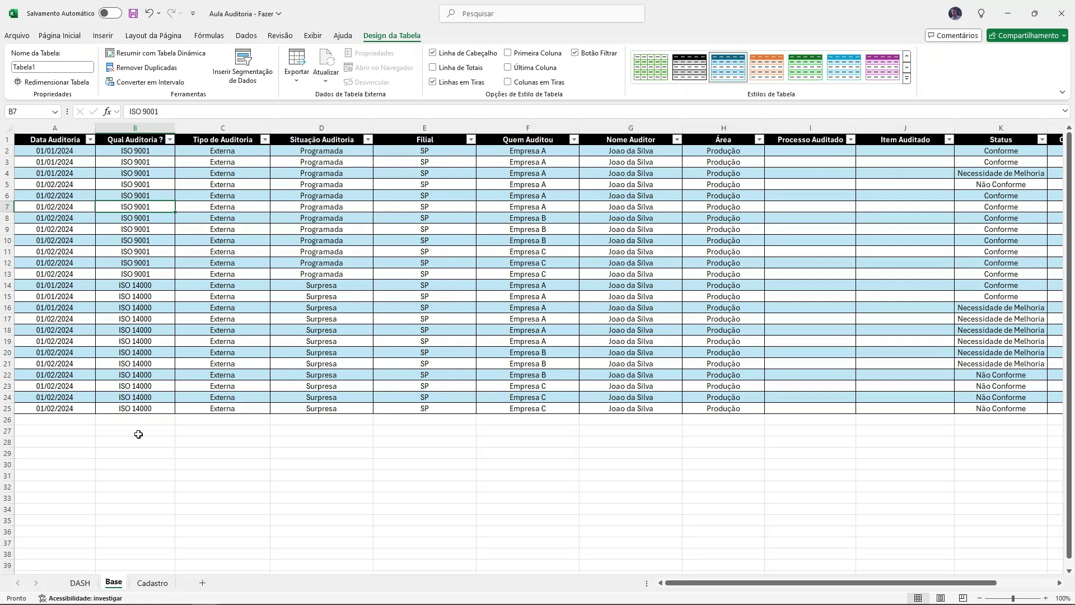
Step: Enter ISSO 9001 in cell B26 below the Qual Auditoria ? entries, and replace it with ISO 9001
left_click(159, 416)
type("ISSO 9001")
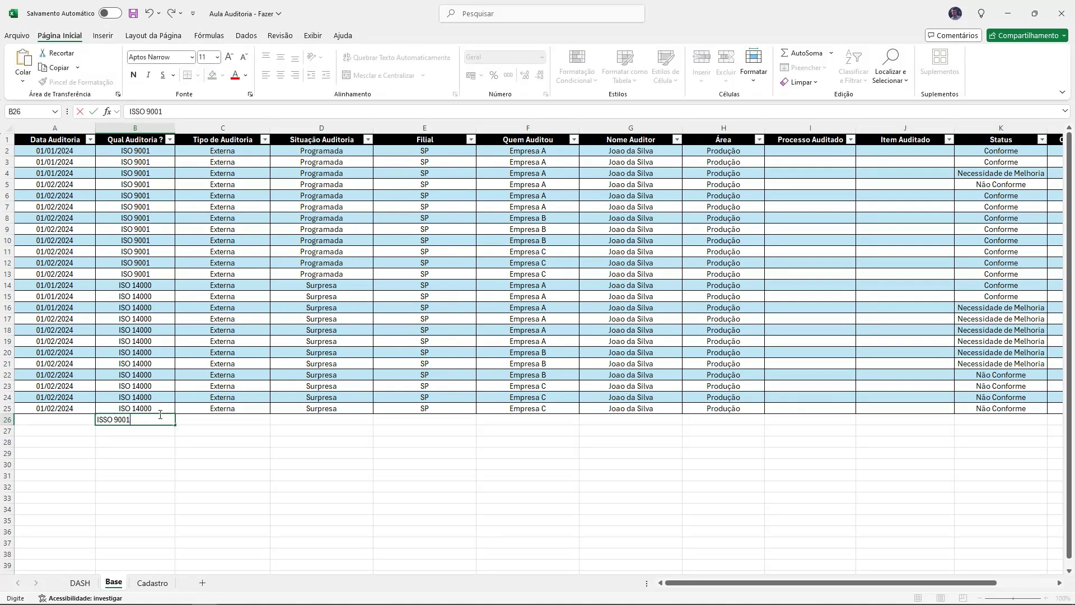
key("Return")
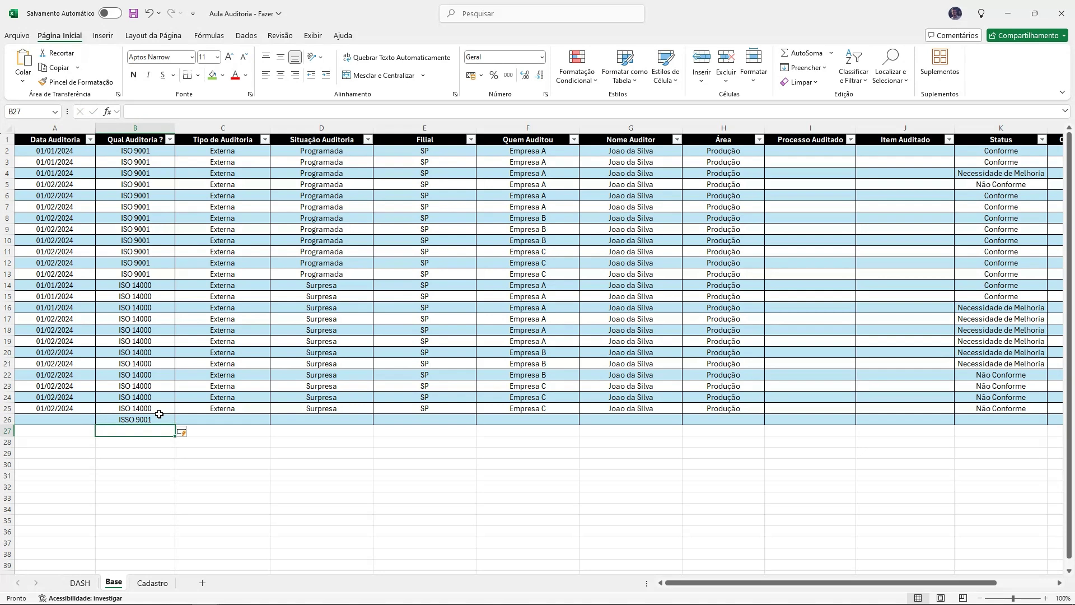
left_click(159, 415)
type("ISO 9001")
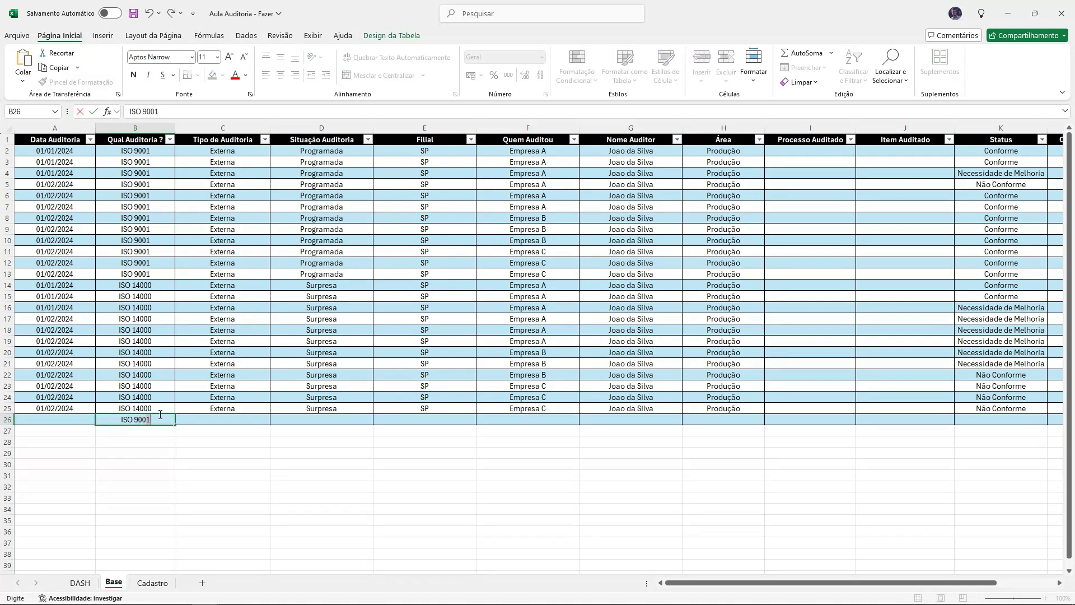
key("Return")
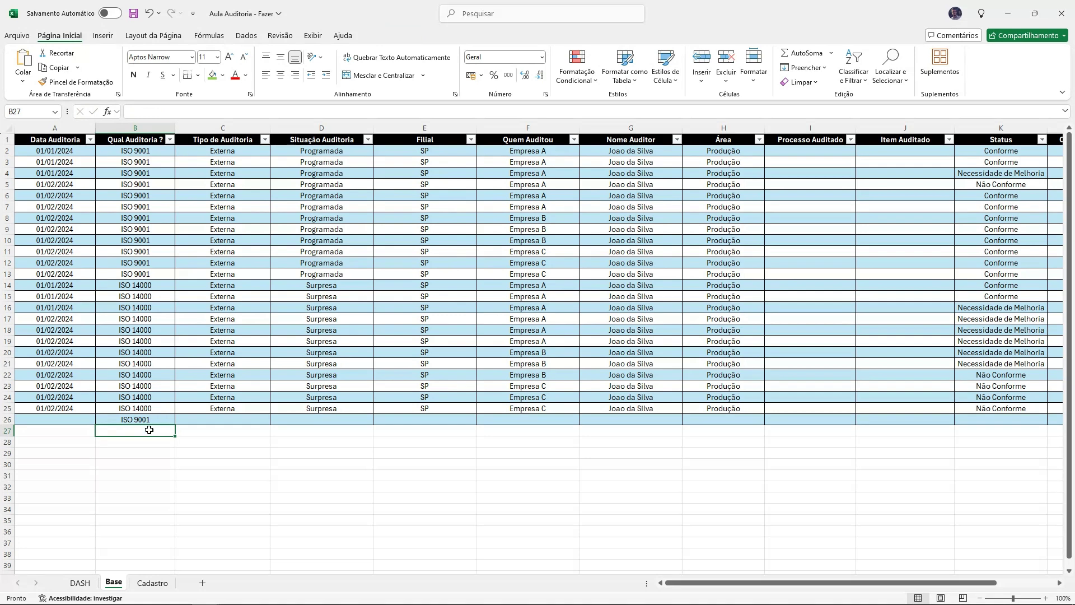
Step: Enter 9001 in cell B27 as another variant in the Qual Auditoria ? column, and show the data tools
type("90")
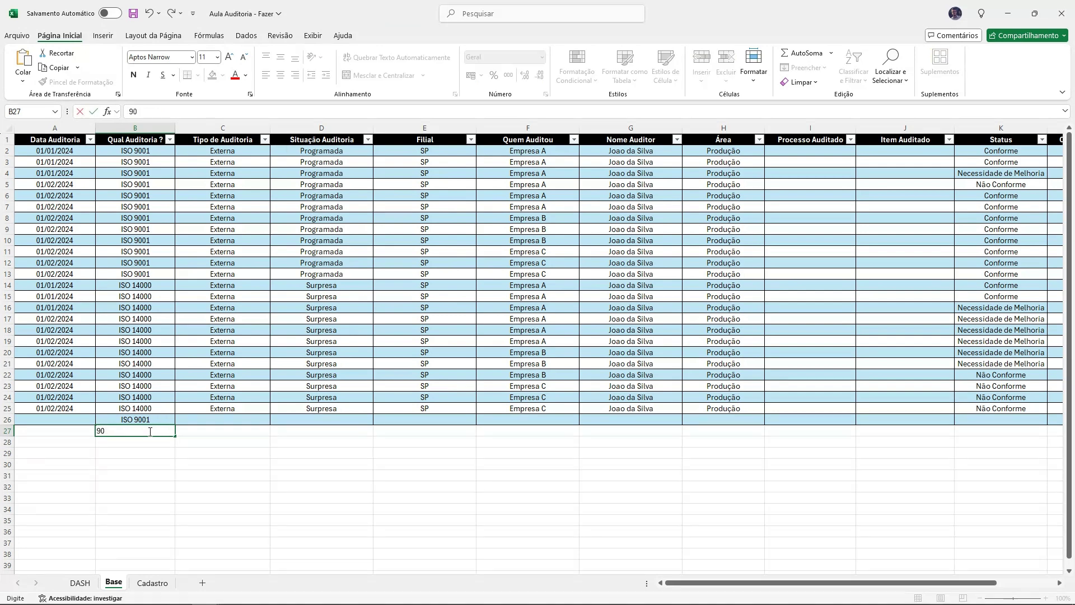
type("01")
key("Return")
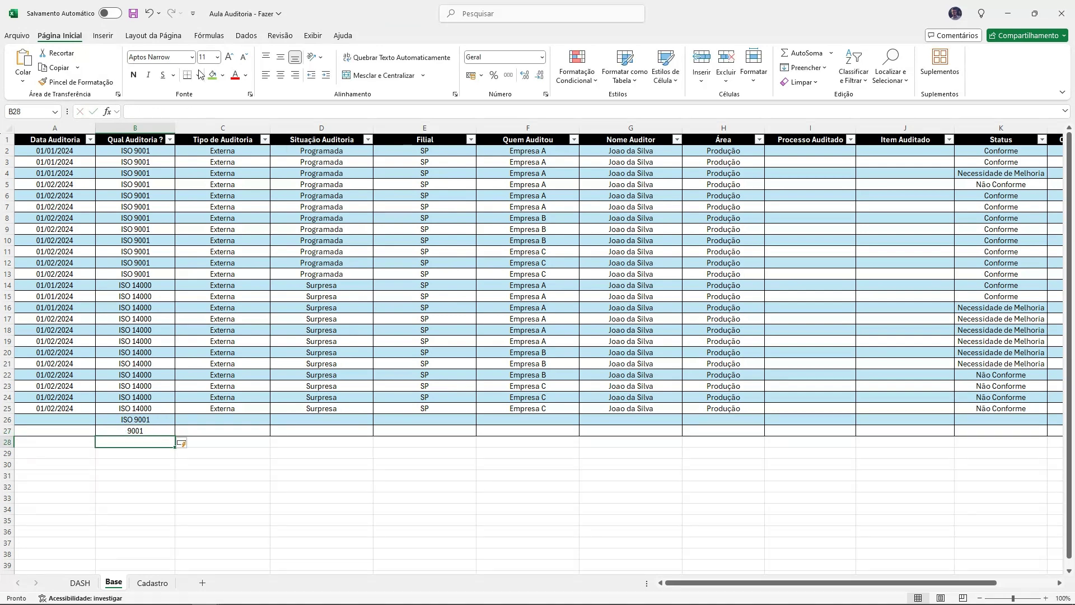
left_click(148, 126)
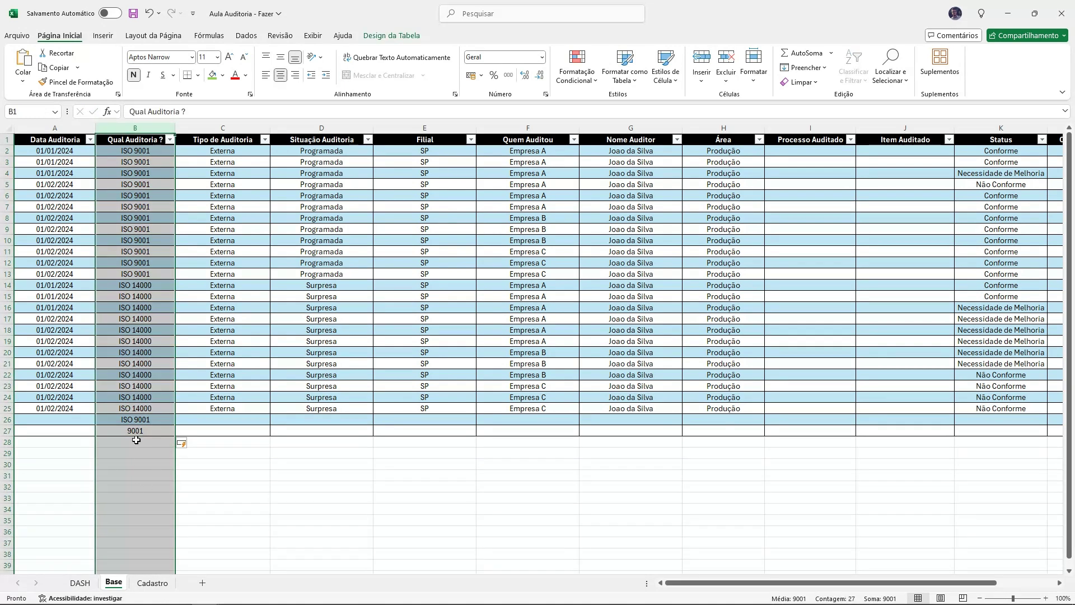
left_click(149, 429)
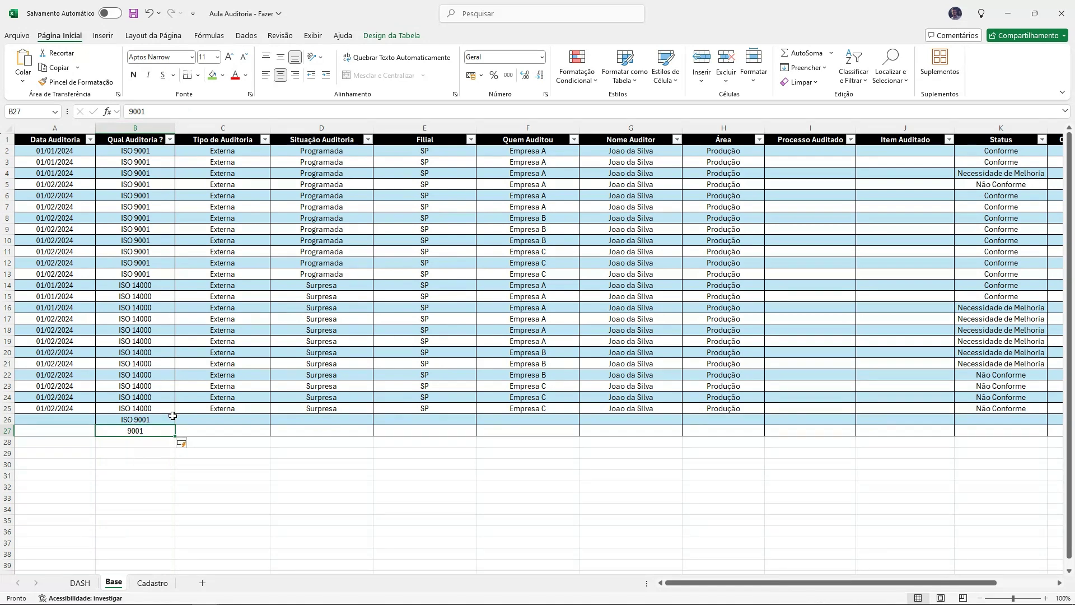
left_click(247, 36)
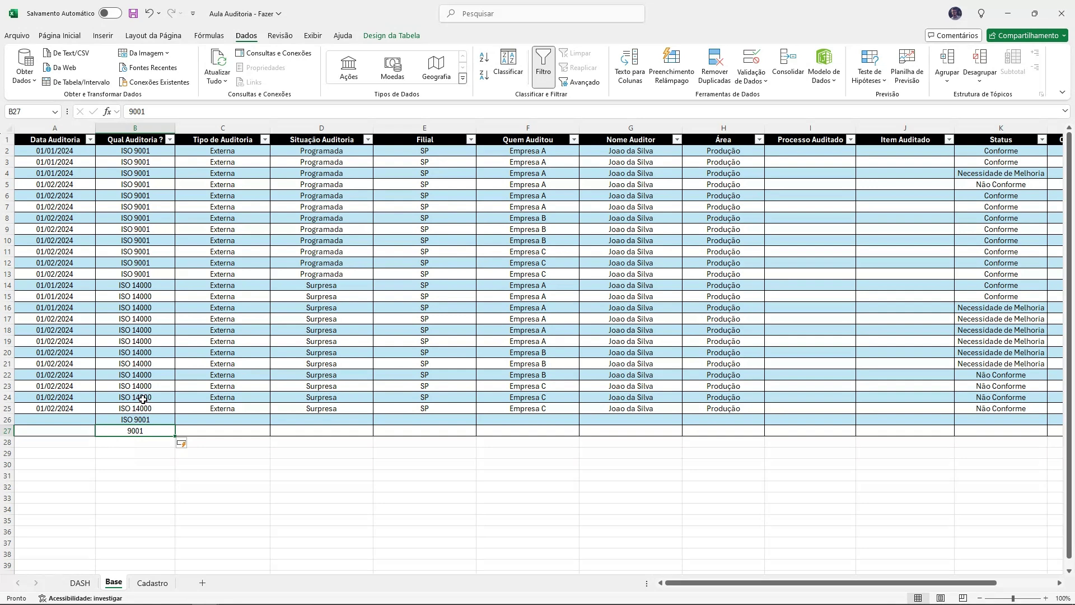
Step: Delete the test rows 26 and 27 from the Base sheet
left_click_drag(7, 420, 10, 430)
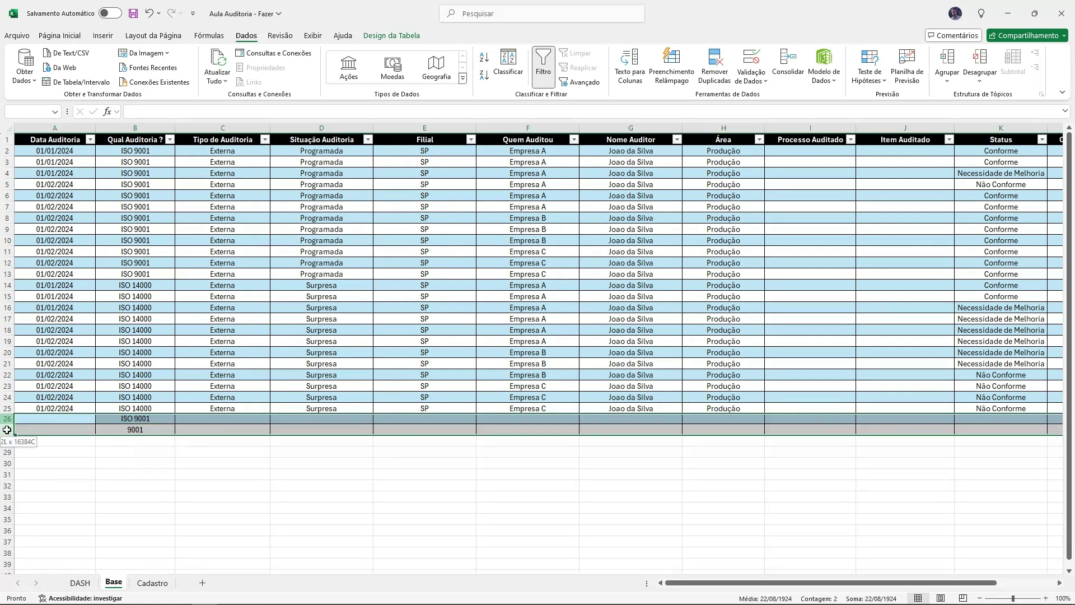
right_click(12, 431)
left_click(39, 342)
left_click(133, 452)
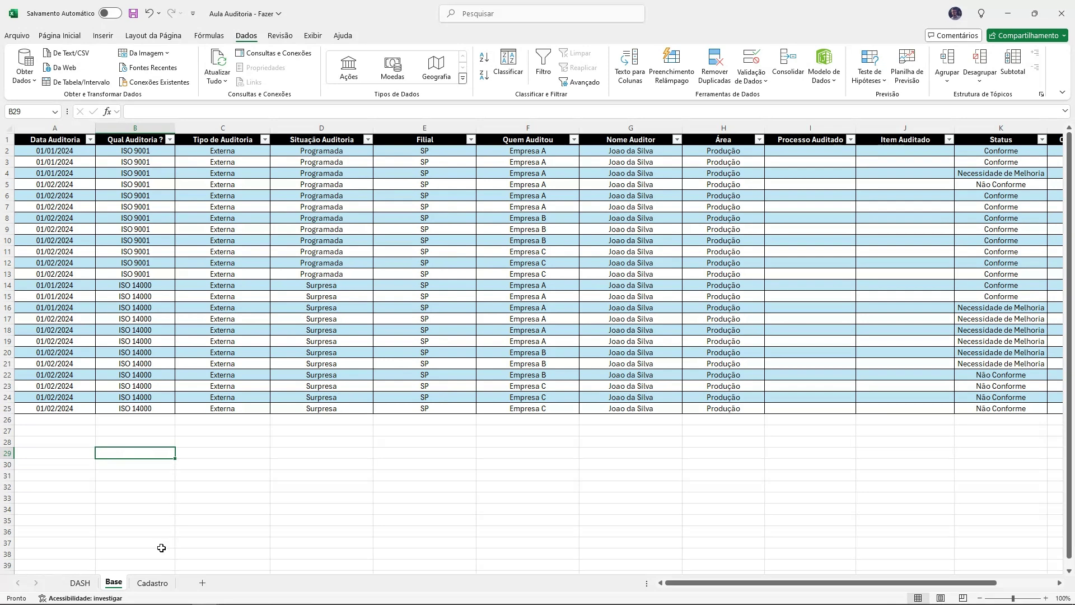
Step: Examine the Cadastro sheet's lists from Qual Auditoria ? through Status, including the ISO standards in column A
left_click(152, 583)
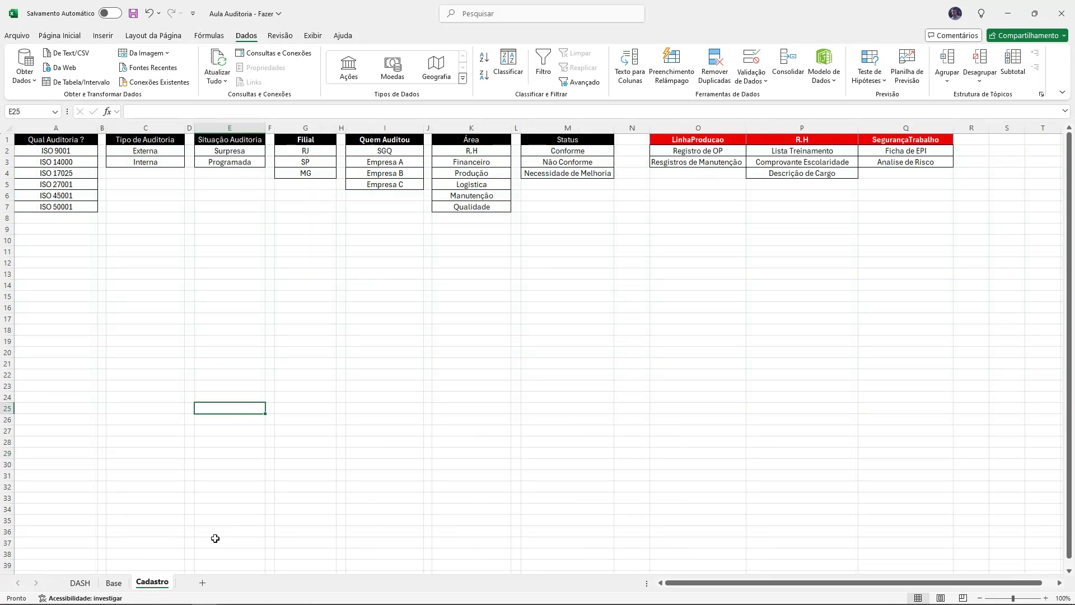
left_click_drag(56, 128, 594, 182)
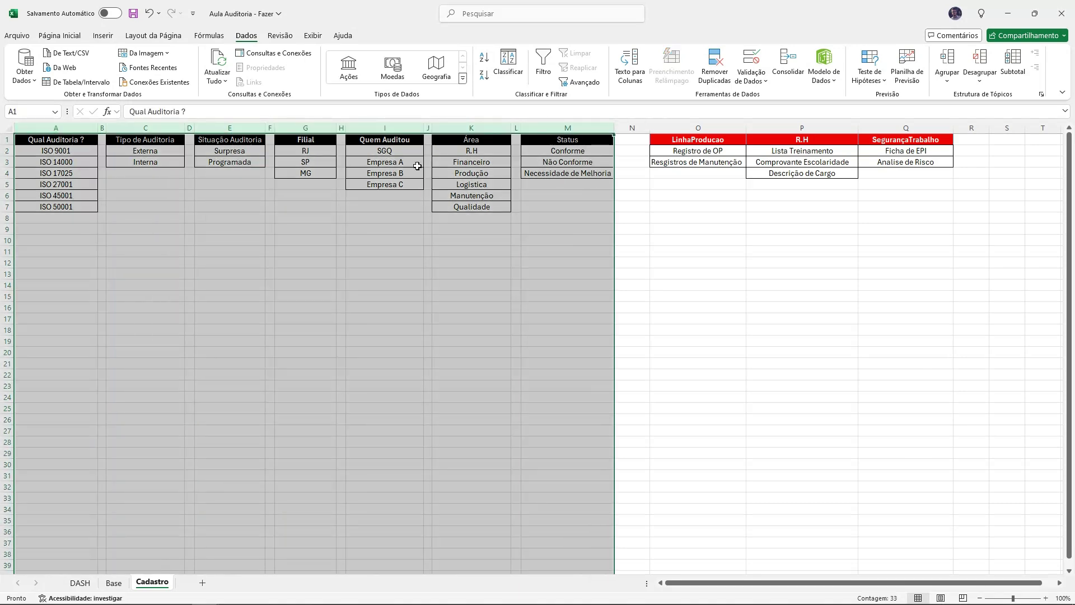
left_click(56, 35)
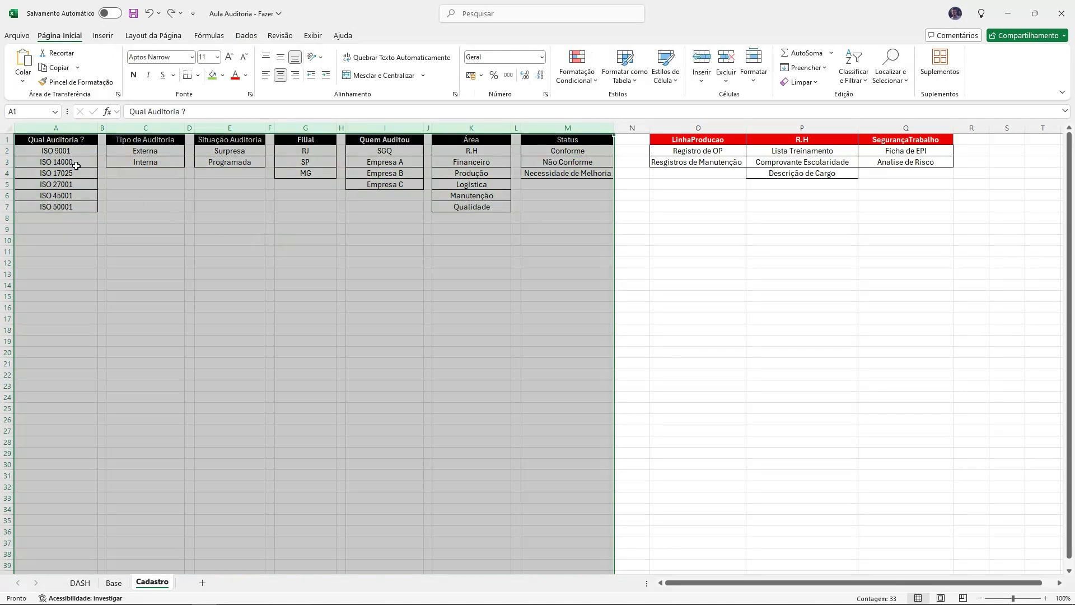
left_click(56, 127)
left_click(145, 127)
left_click(229, 128)
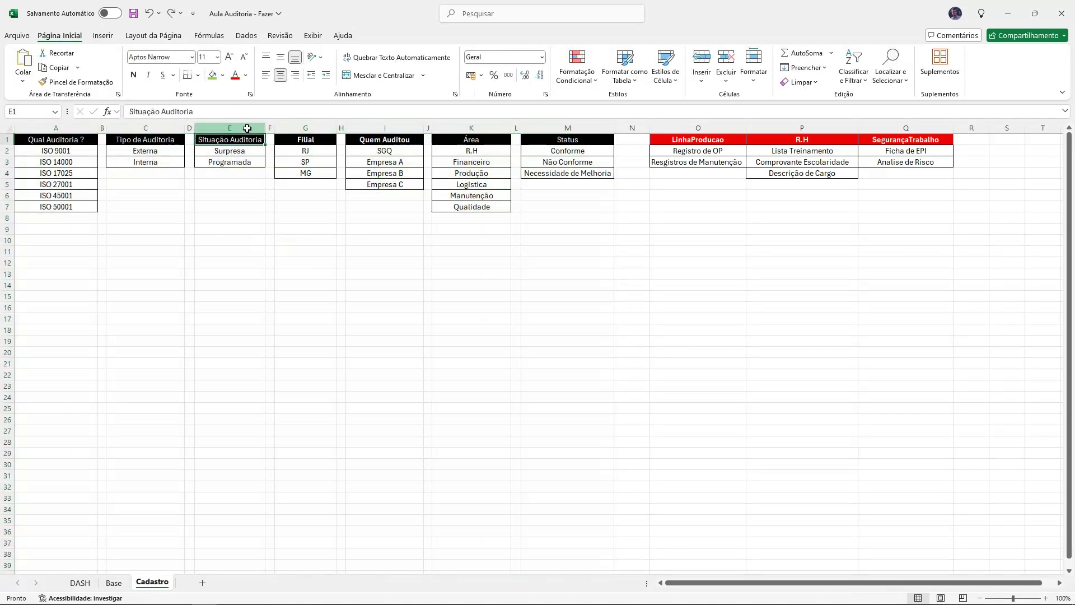
left_click(312, 126)
left_click(385, 127)
left_click(472, 128)
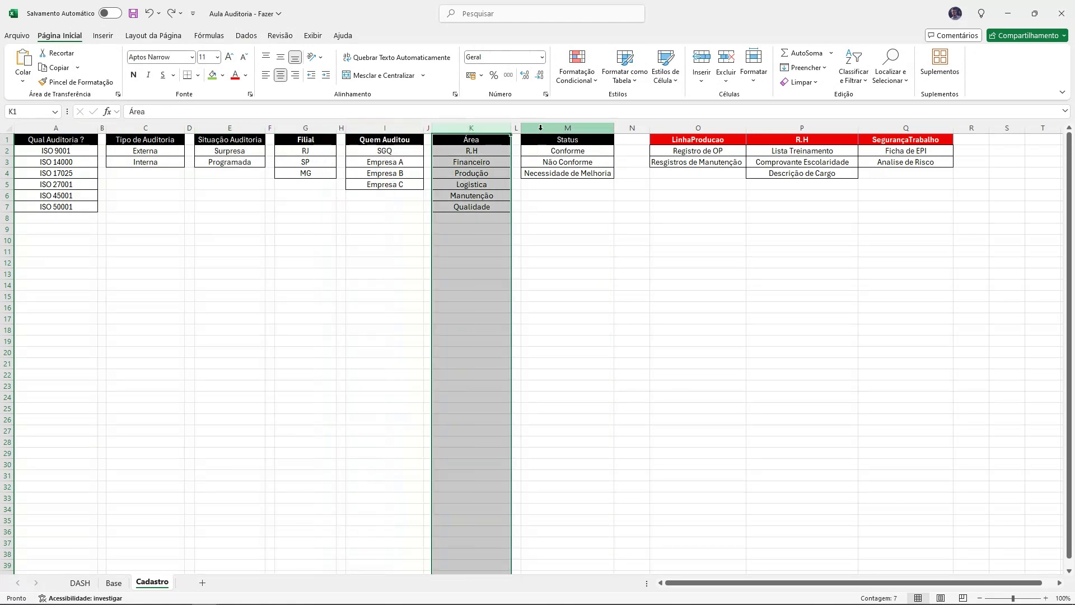
left_click(567, 128)
left_click_drag(37, 149, 44, 254)
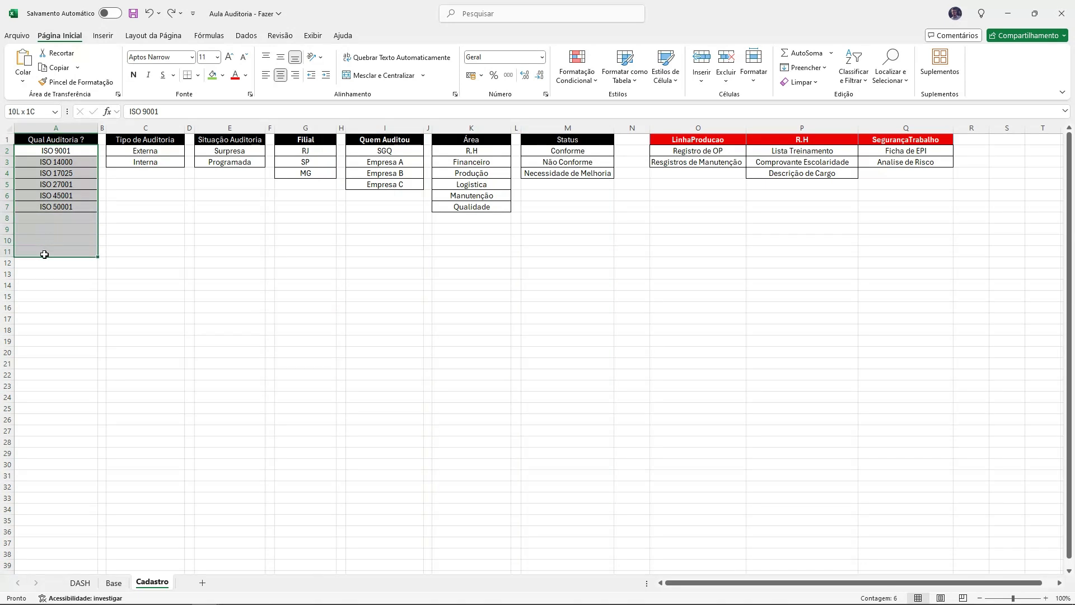
Step: Examine the Cadastro lists for Qual Auditoria ?, Tipo de Auditoria, Situação Auditoria, Filial and Quem Auditou
left_click(72, 151)
left_click(70, 163)
left_click(68, 184)
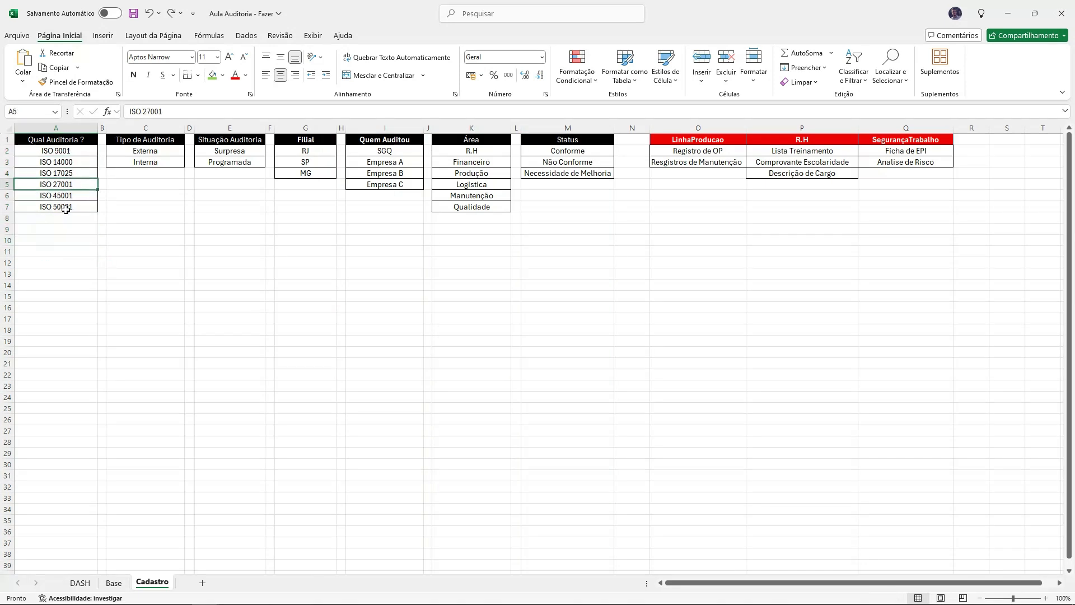
left_click(163, 154)
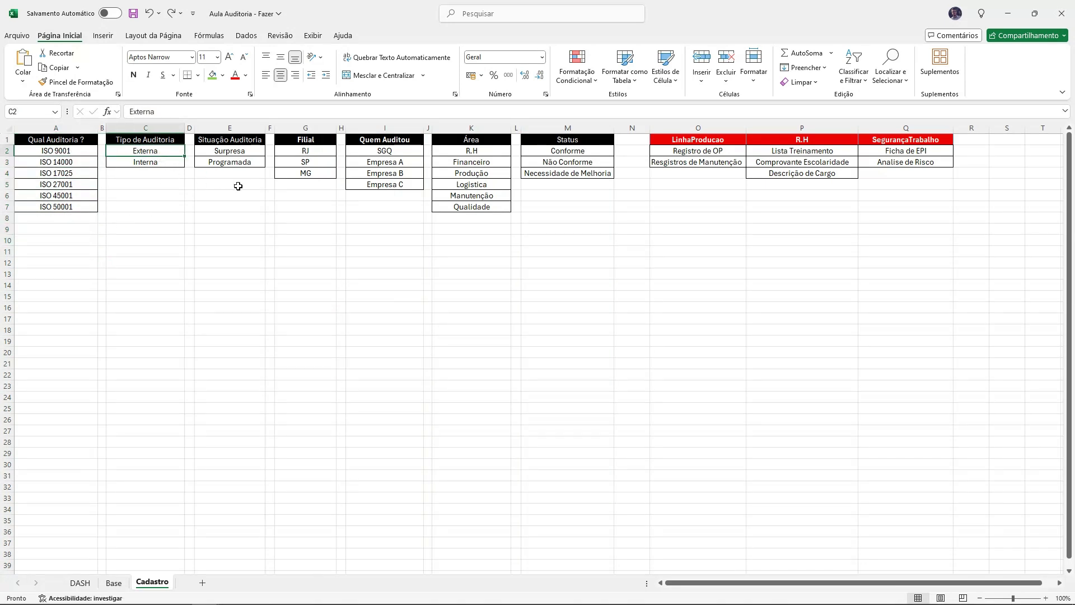
left_click(240, 141)
left_click(248, 162)
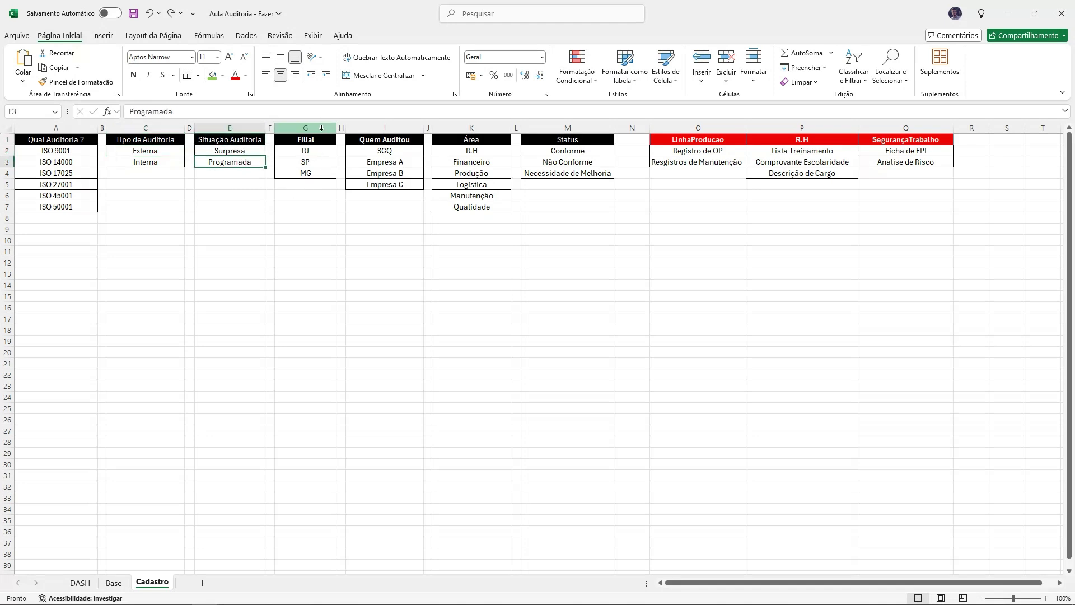
left_click(321, 128)
left_click(385, 128)
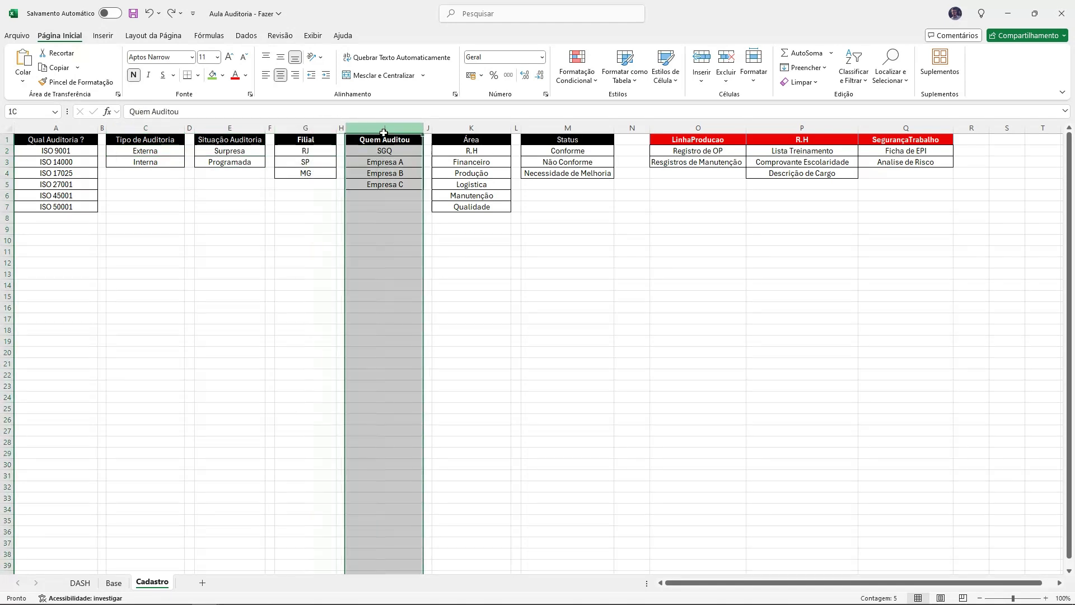
left_click(391, 163)
left_click(392, 173)
left_click(397, 212)
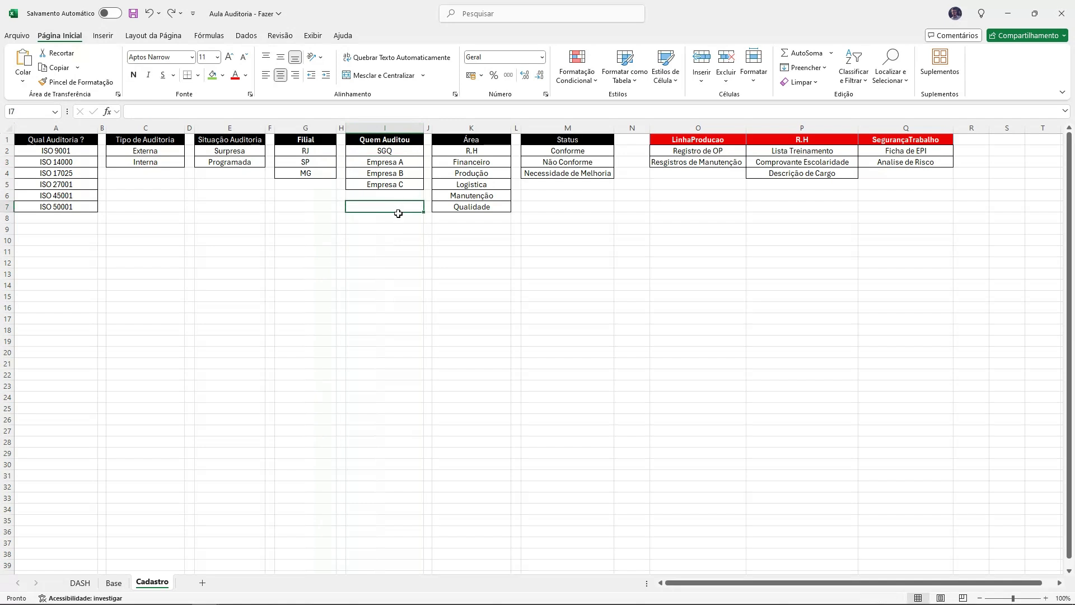
left_click(401, 195)
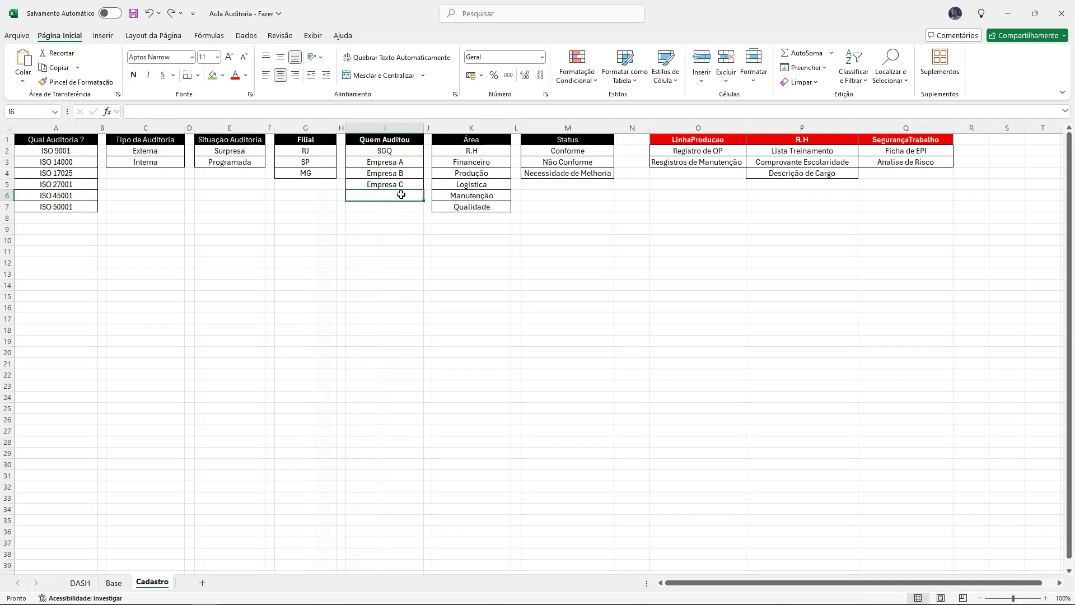
Step: Examine the Área and Status lists on the Cadastro sheet, including the empty cells below their entries
left_click(471, 127)
left_click_drag(472, 151, 476, 297)
left_click(580, 128)
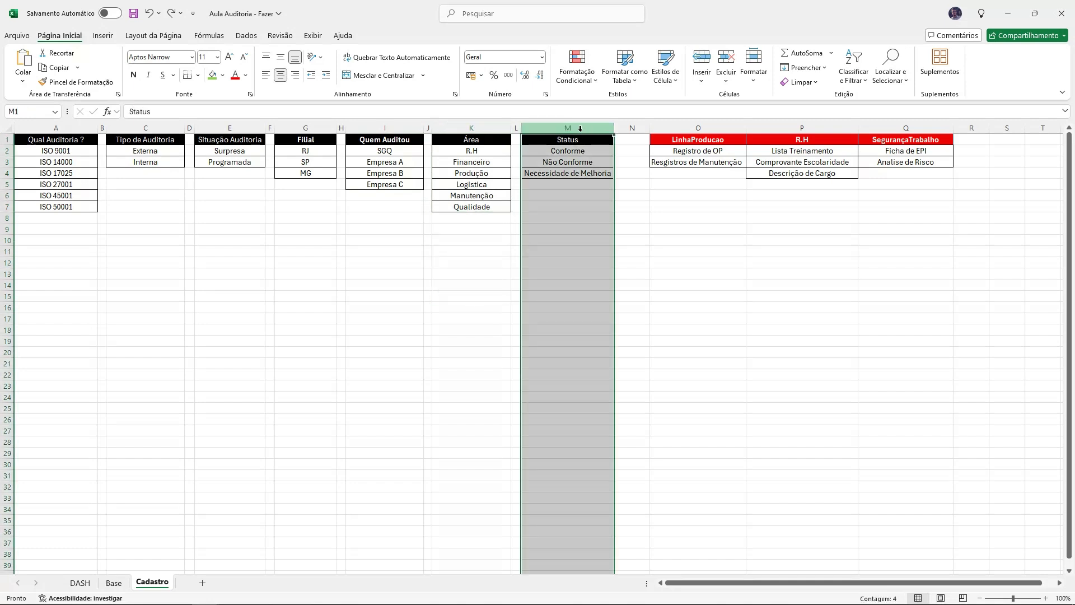
left_click(580, 151)
left_click(569, 162)
left_click(572, 173)
left_click_drag(566, 185, 555, 241)
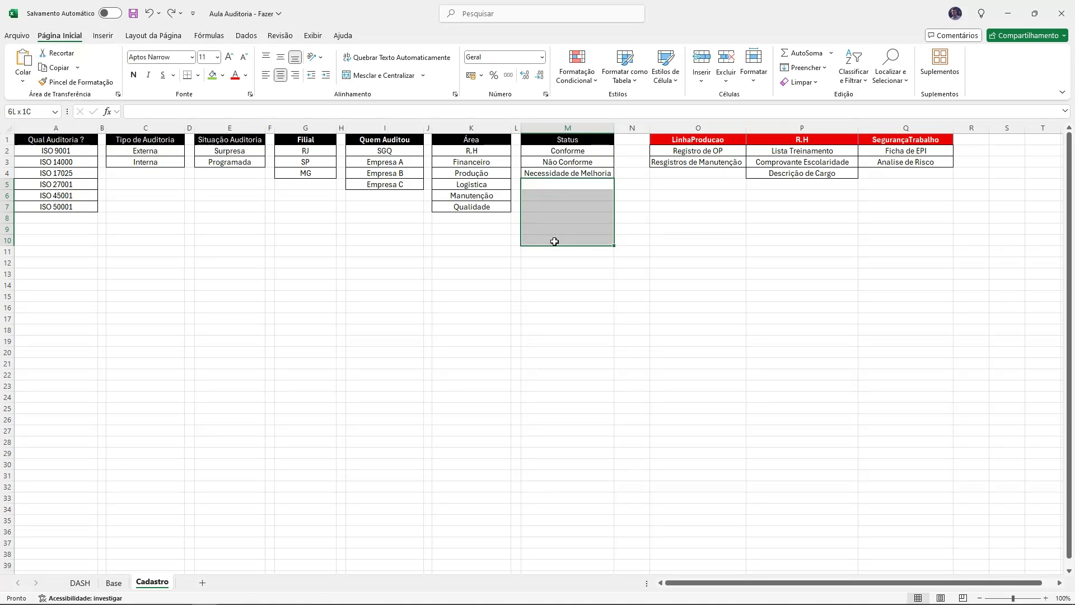
left_click_drag(555, 242, 555, 241)
Step: Review the Qual Auditoria ? entries in rows 2 to 25 of the Base sheet
left_click(113, 582)
left_click(249, 450)
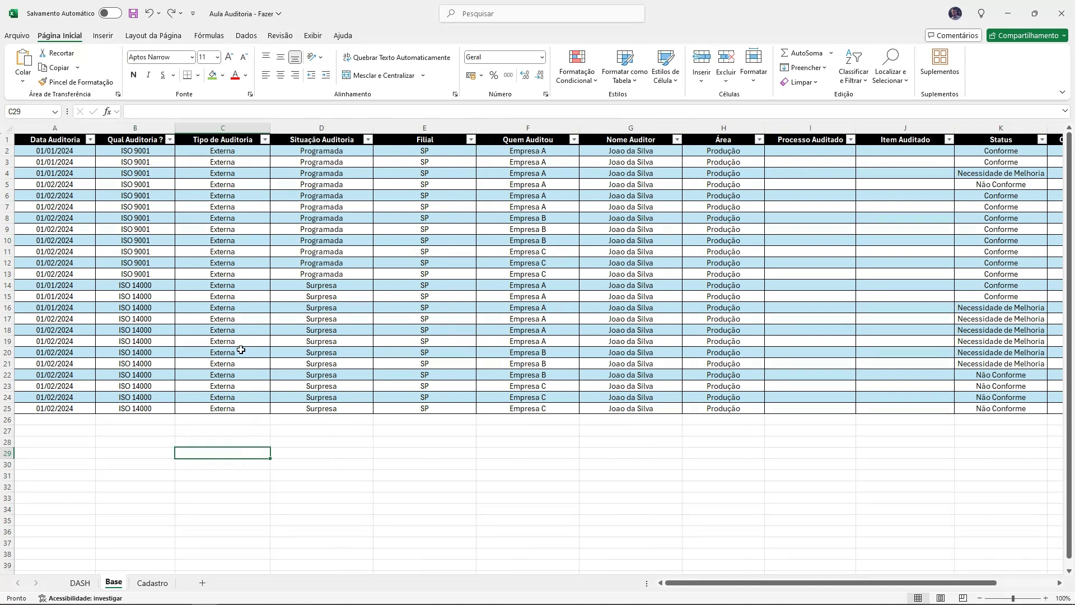
left_click_drag(147, 150, 143, 412)
left_click(142, 432)
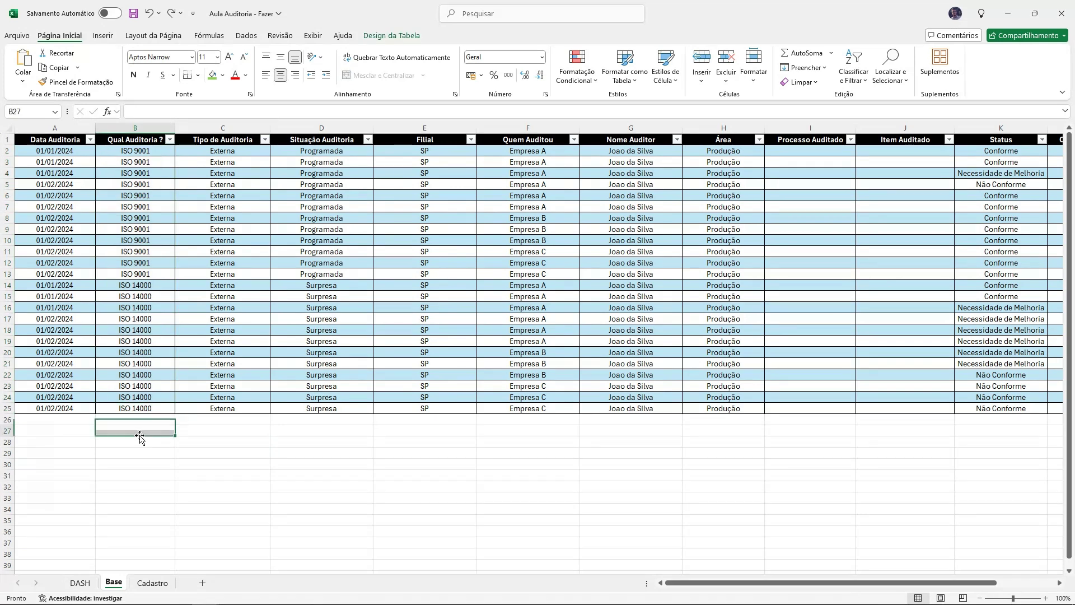
left_click_drag(149, 152, 152, 408)
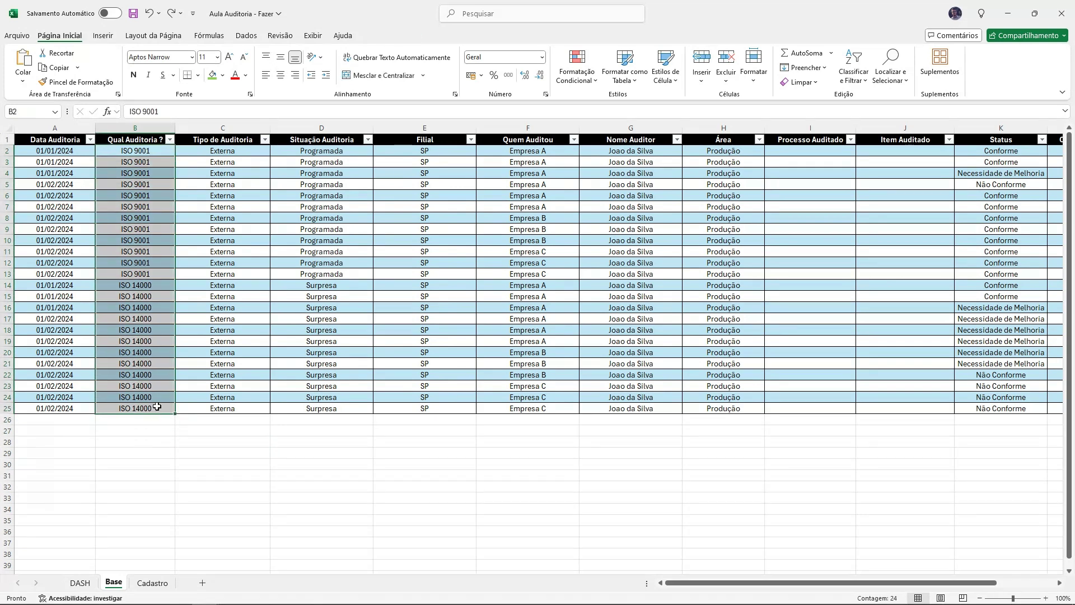
Step: Try deleting rows 3 to 25 from the Base table, and undo the deletion
left_click_drag(8, 162, 8, 409)
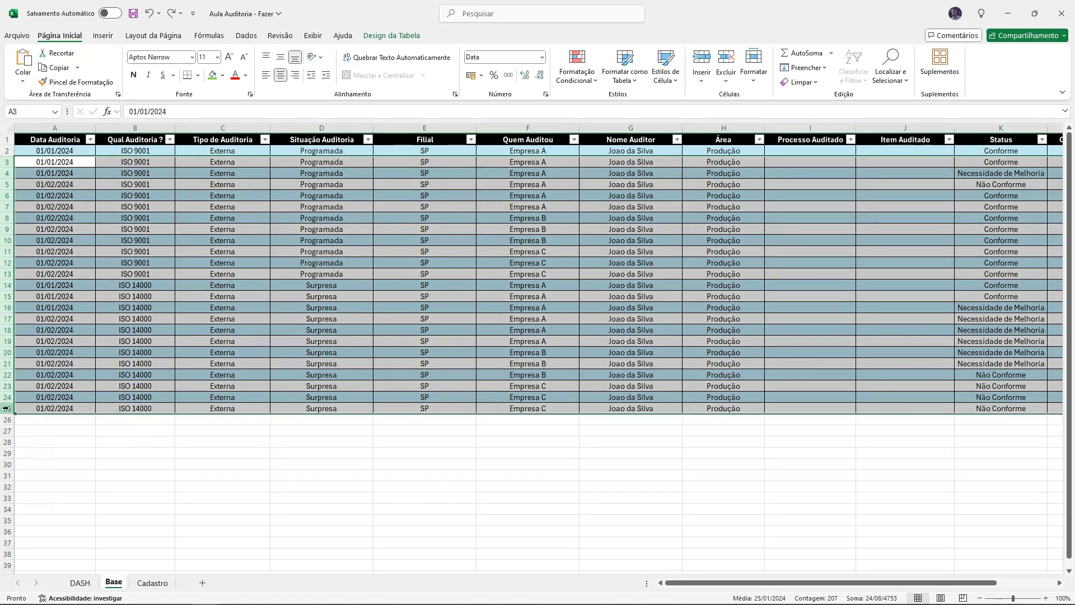
right_click(8, 408)
left_click(56, 320)
left_click(138, 149)
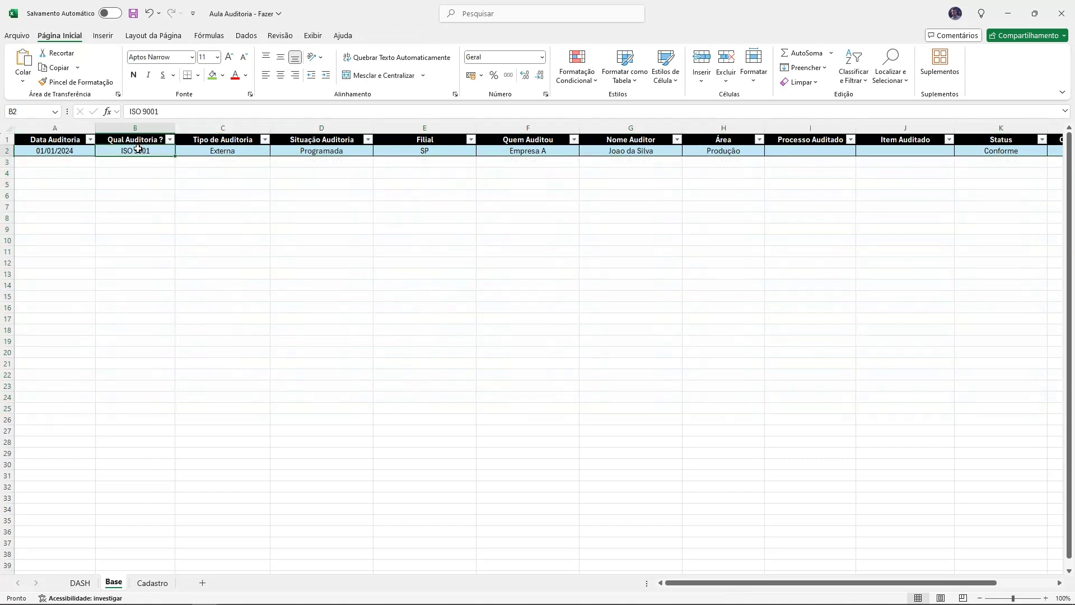
key("ctrl+z")
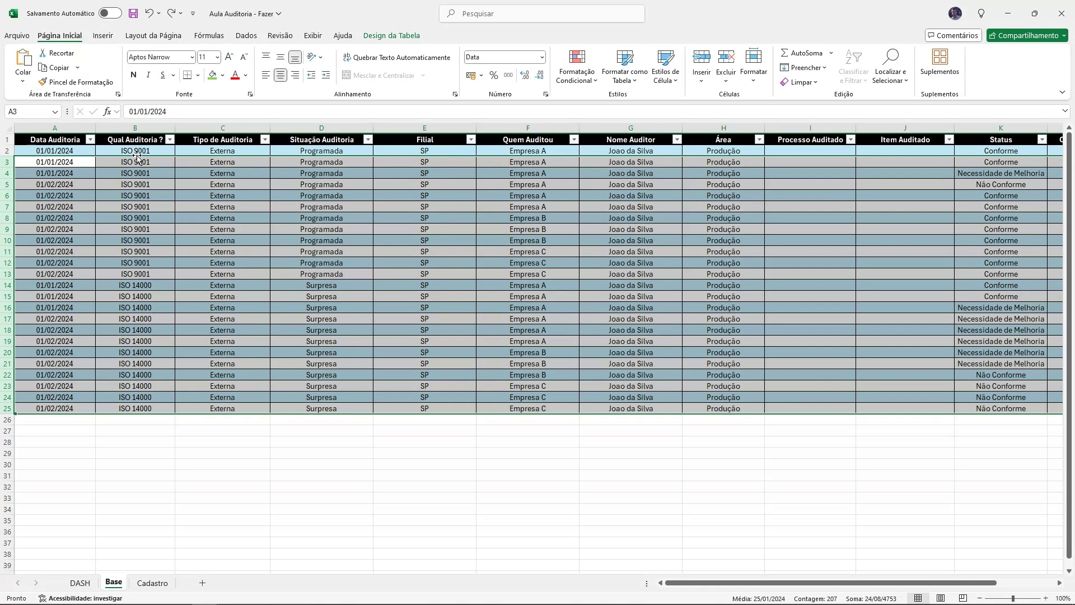
Step: Open data validation for the Qual Auditoria ? cells B2:B25 and set the allowed type to Lista
left_click_drag(138, 150, 148, 408)
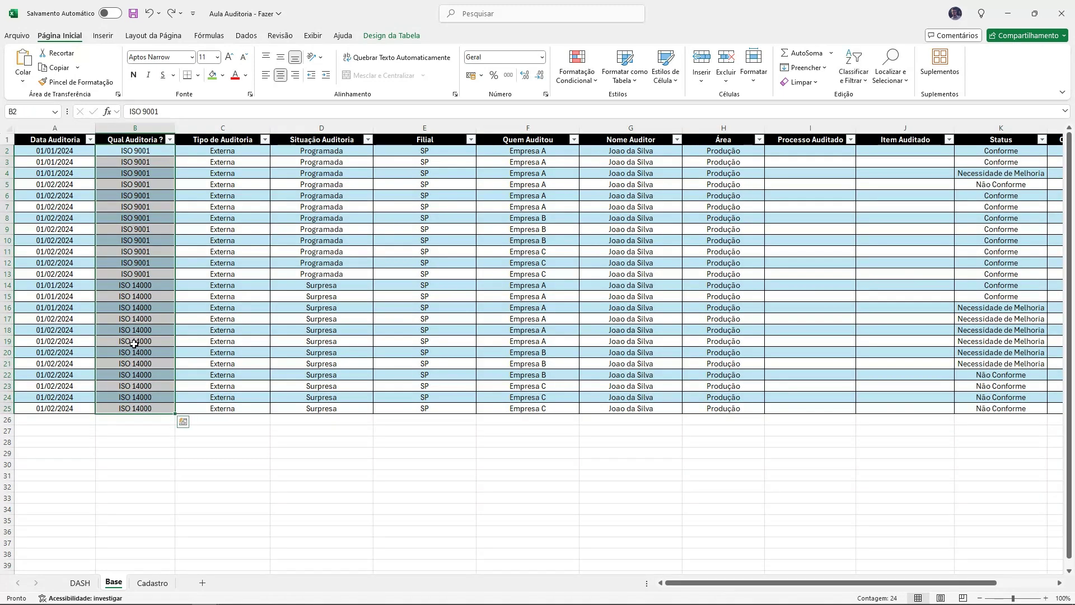
left_click(134, 139)
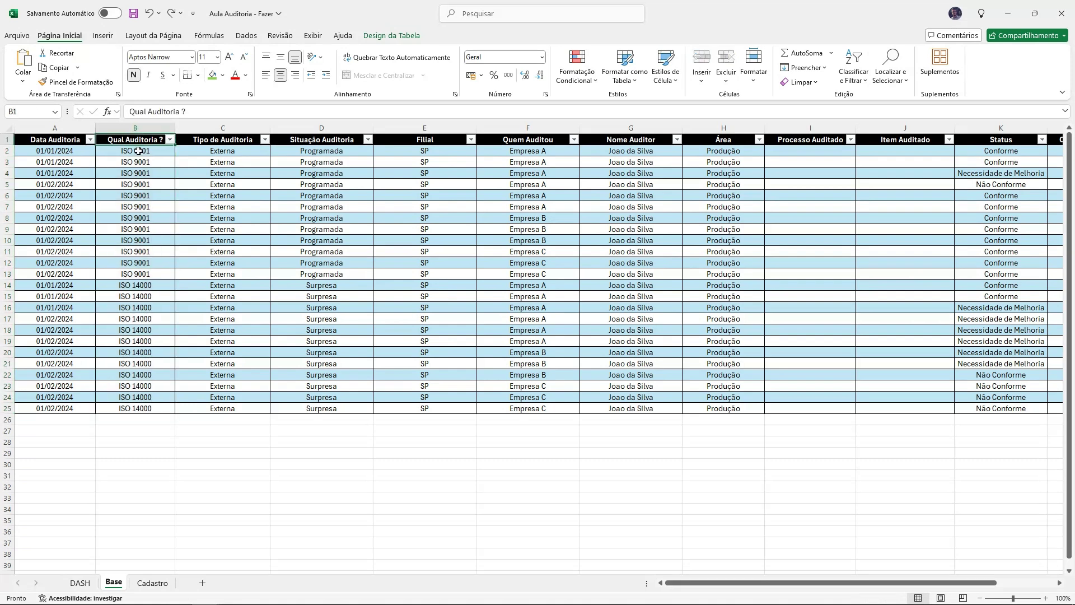
left_click_drag(139, 151, 140, 409)
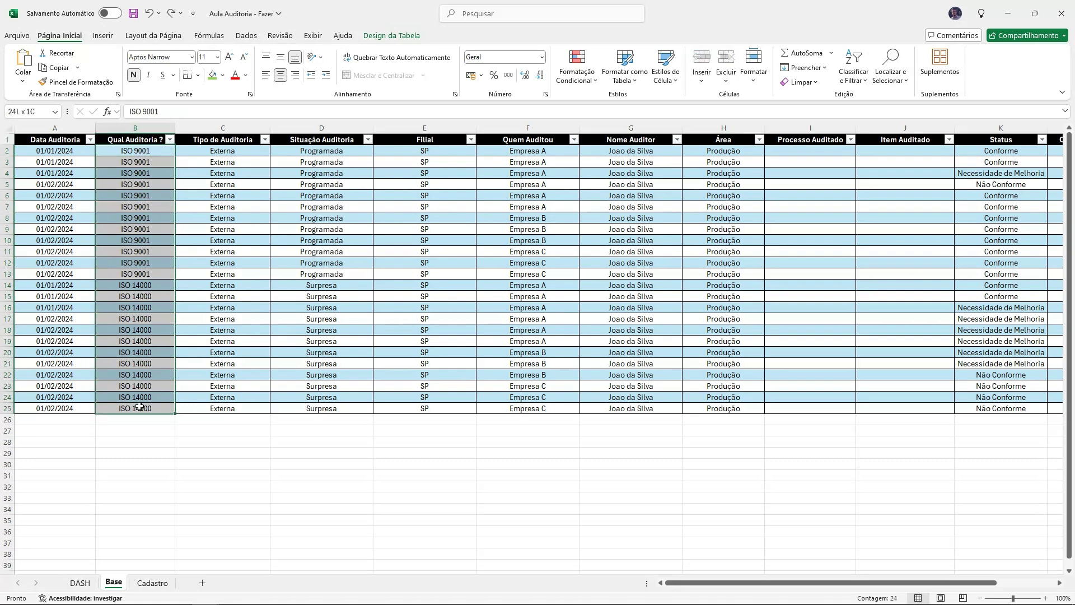
left_click(246, 36)
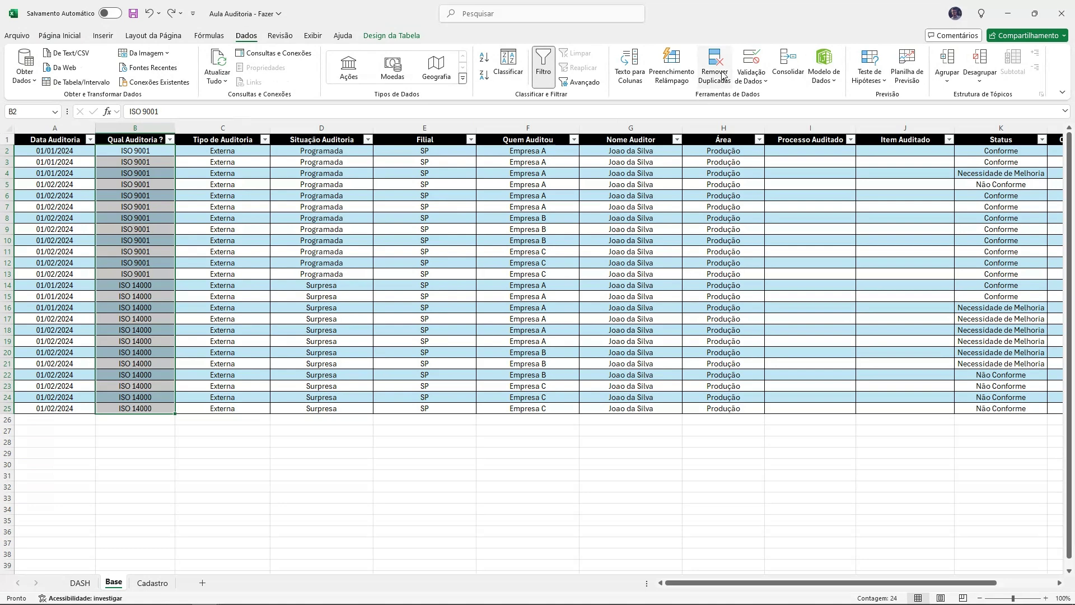
left_click(751, 61)
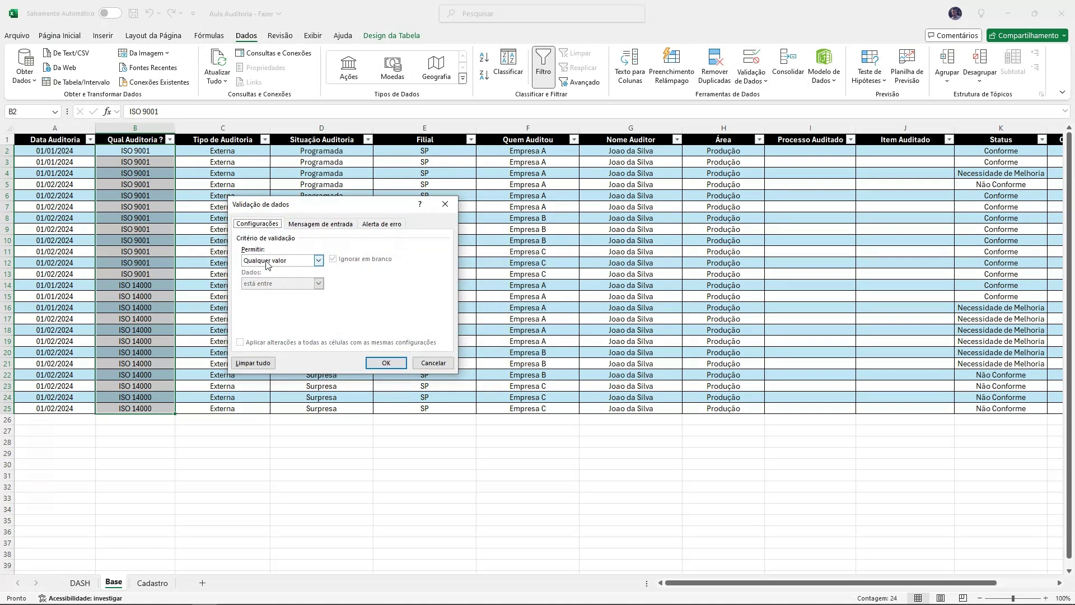
left_click(295, 262)
left_click(257, 293)
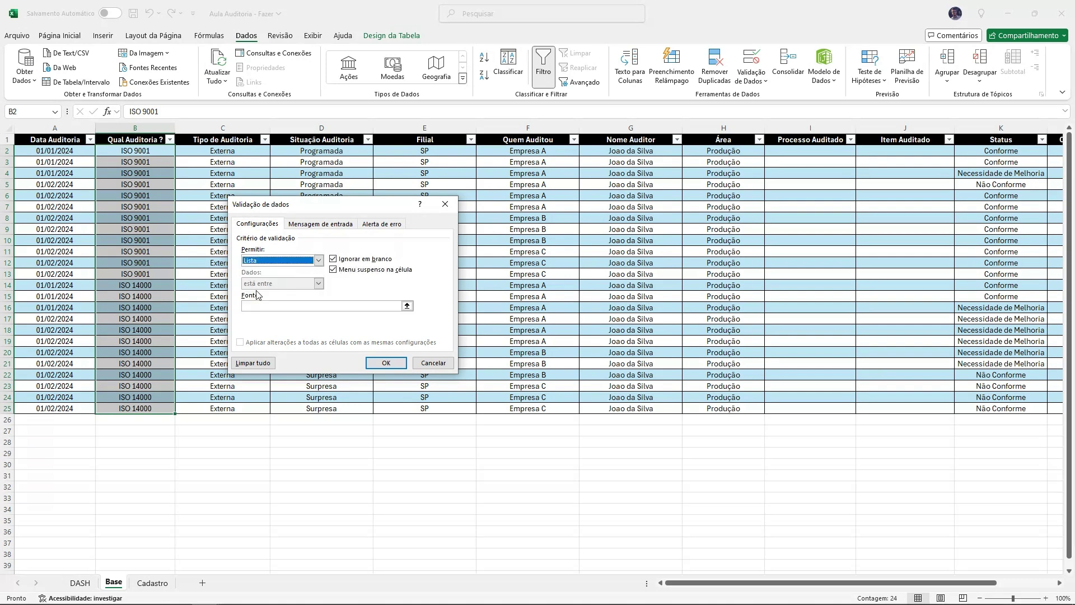
Step: Set the list source to =Cadastro!$A$2:$A$267 and apply the validation to the Qual Auditoria ? column
left_click(256, 305)
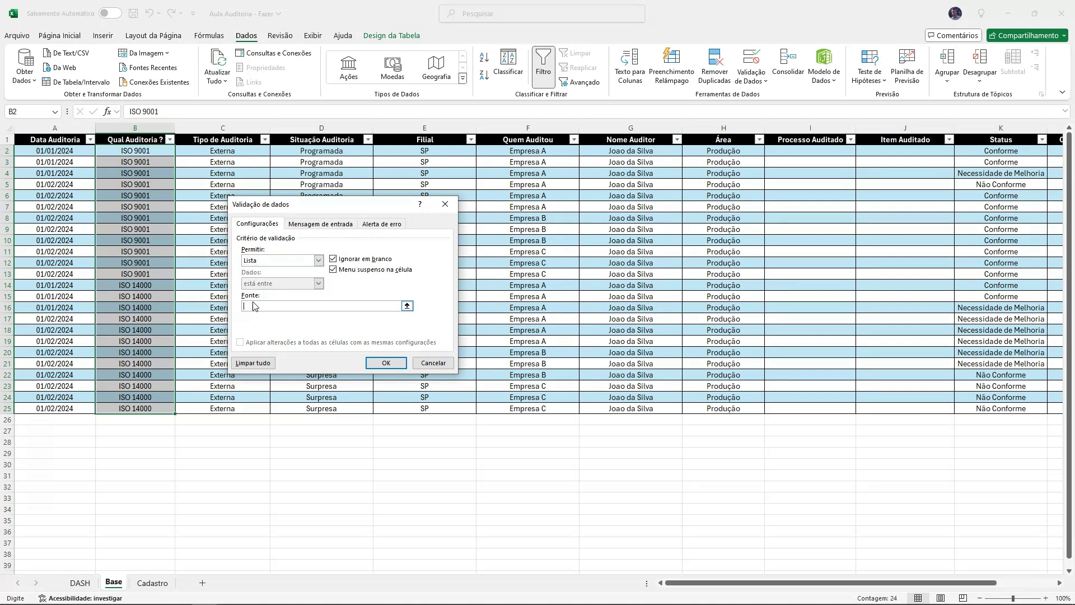
left_click(408, 306)
left_click(160, 583)
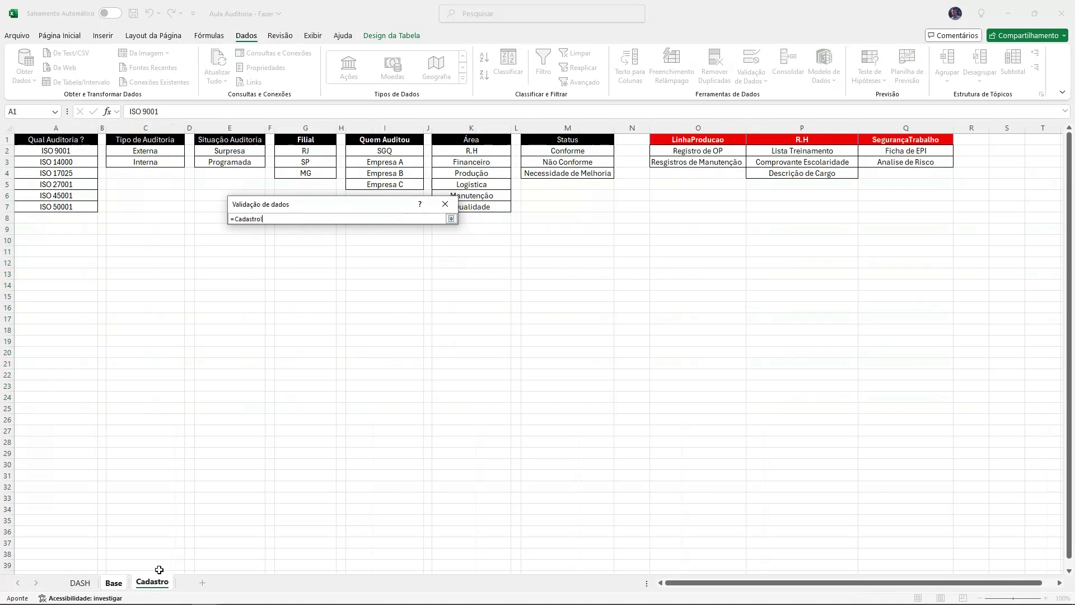
left_click(70, 150)
left_click_drag(69, 150, 62, 254)
left_click(64, 141)
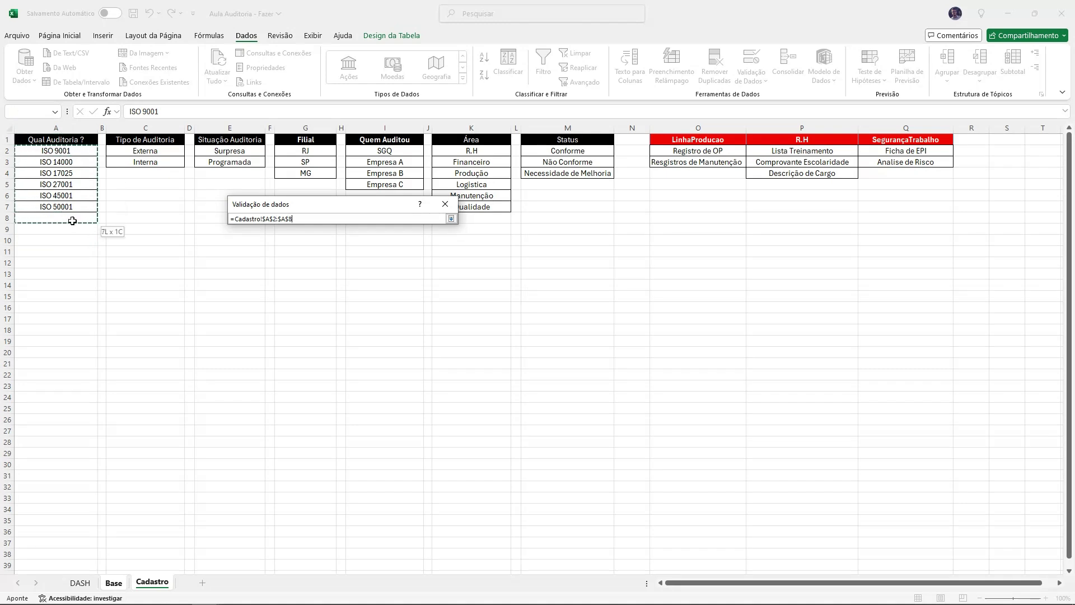
left_click_drag(69, 444, 72, 589)
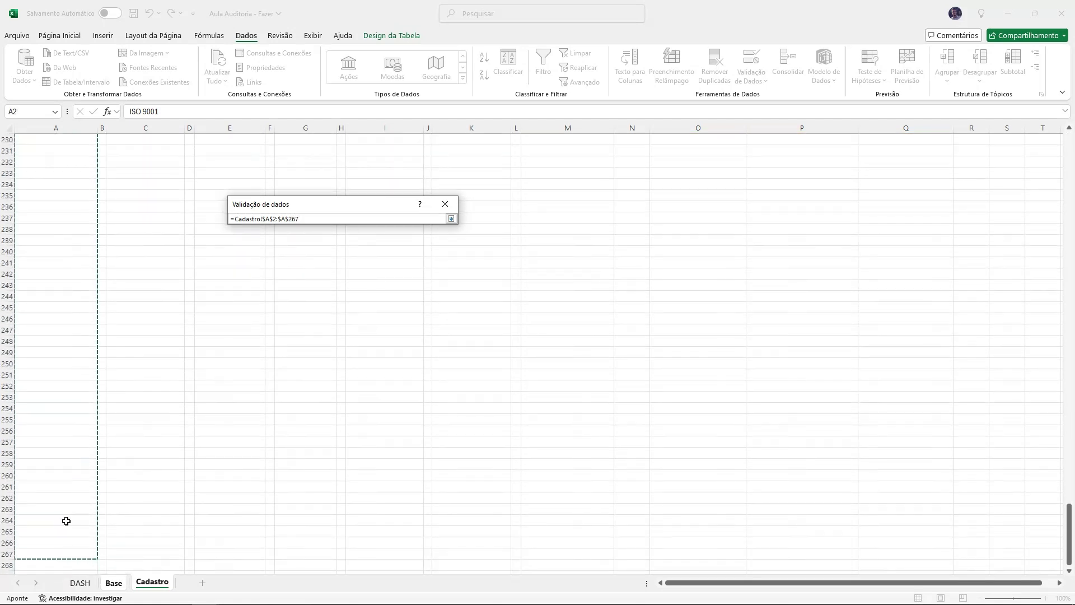
scroll(951, 493, "up", 20)
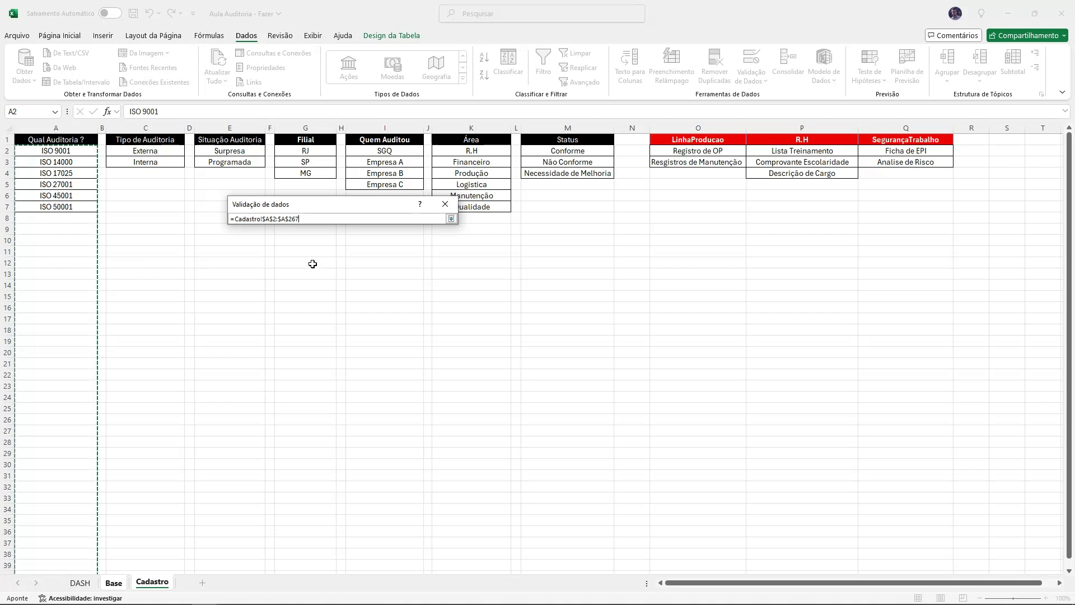
left_click(451, 218)
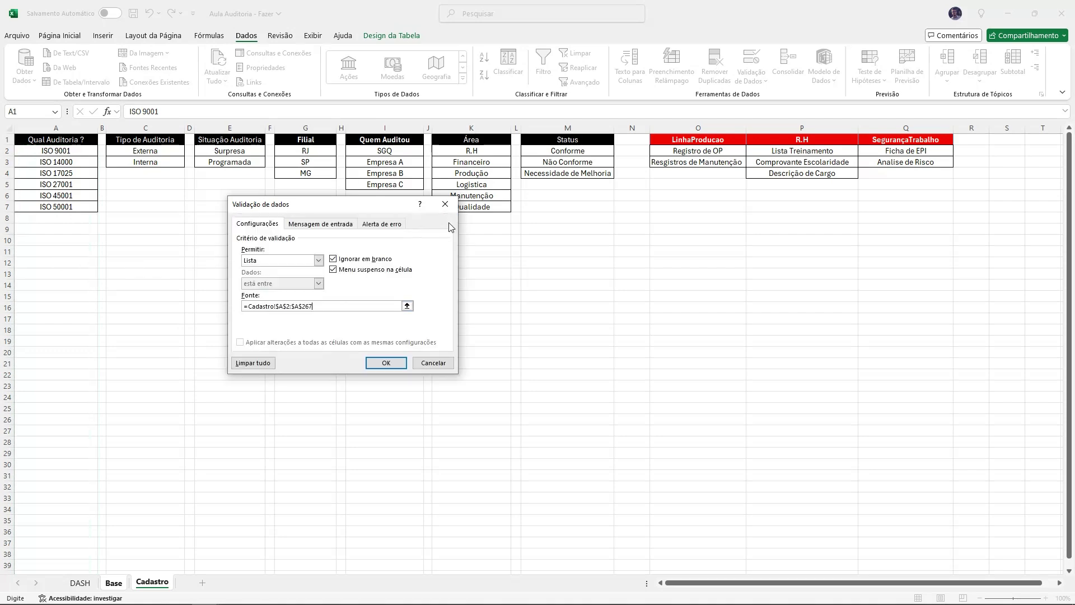
left_click(384, 364)
Step: Check the dropdown in Base cell B25 before and after entering the test value iiishauhsuha in Cadastro cell A8
left_click(144, 410)
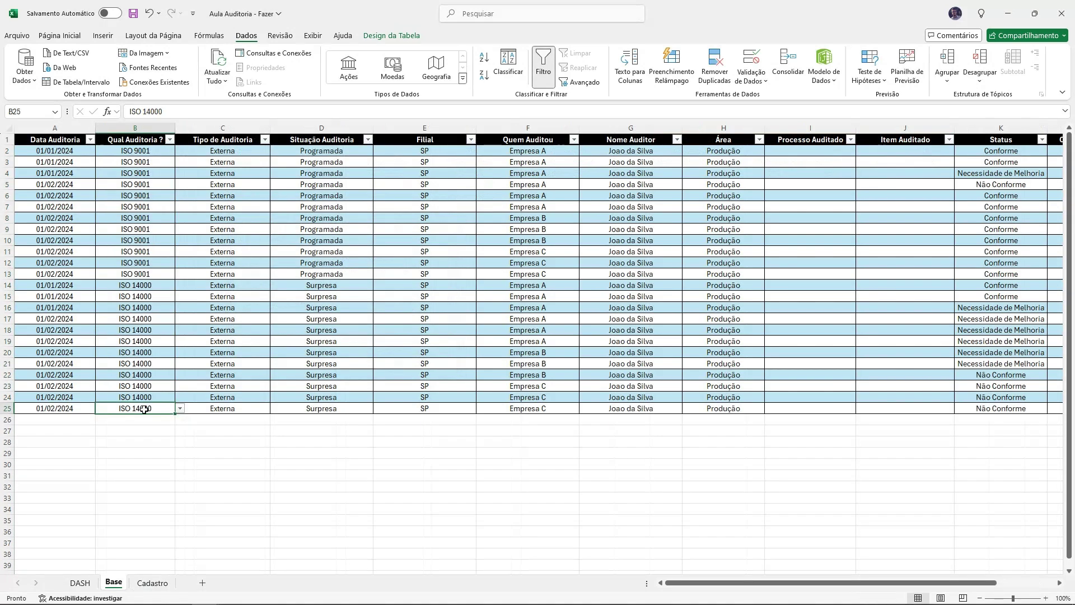
left_click(180, 408)
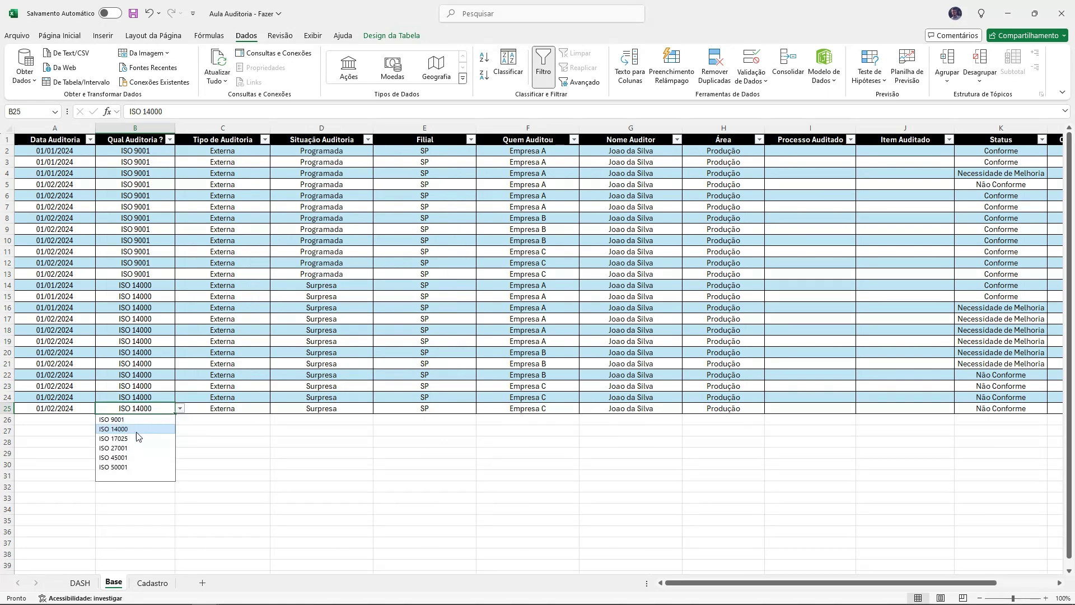
left_click(145, 583)
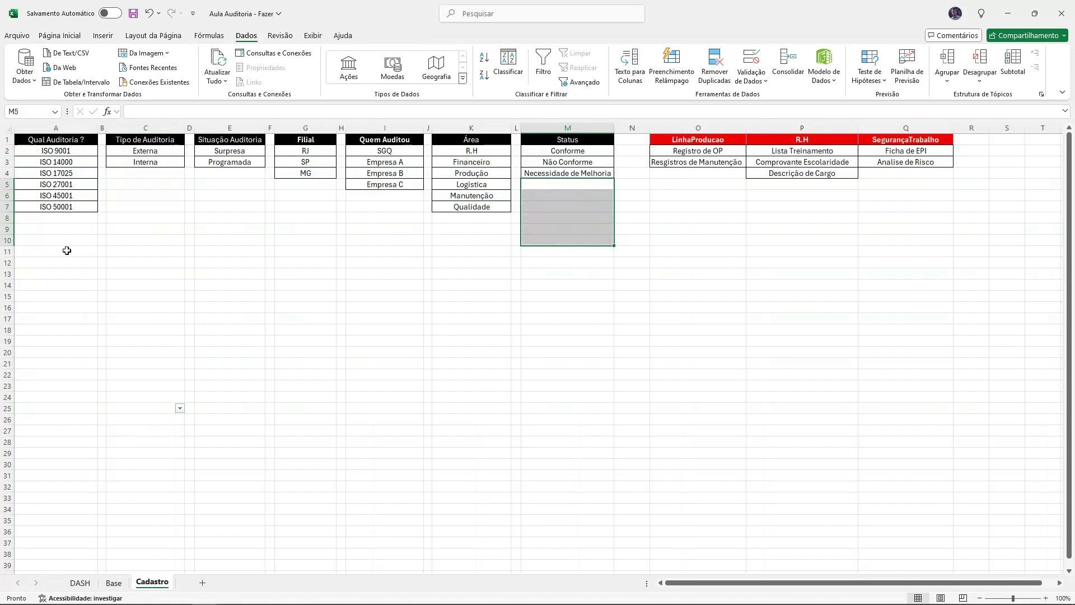
left_click(69, 219)
type("iiishauhsuha")
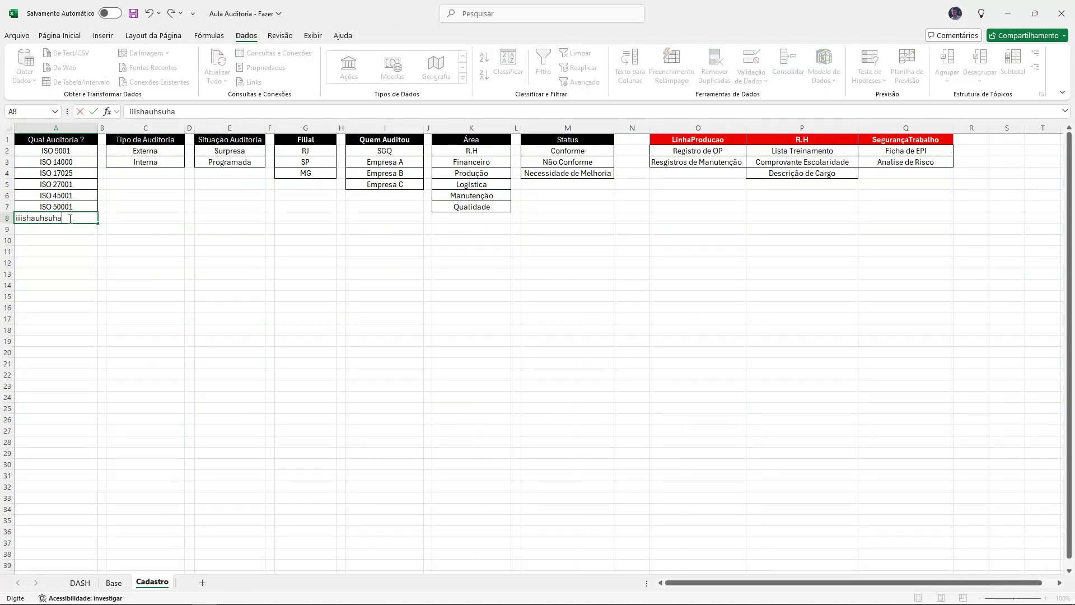
key("Return")
left_click(114, 583)
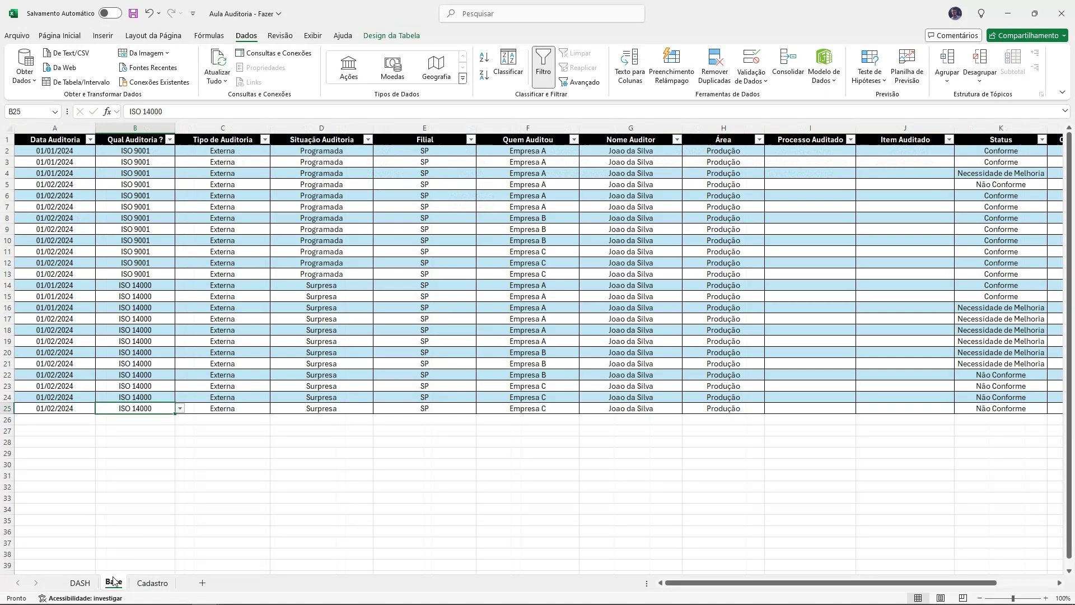
left_click(180, 408)
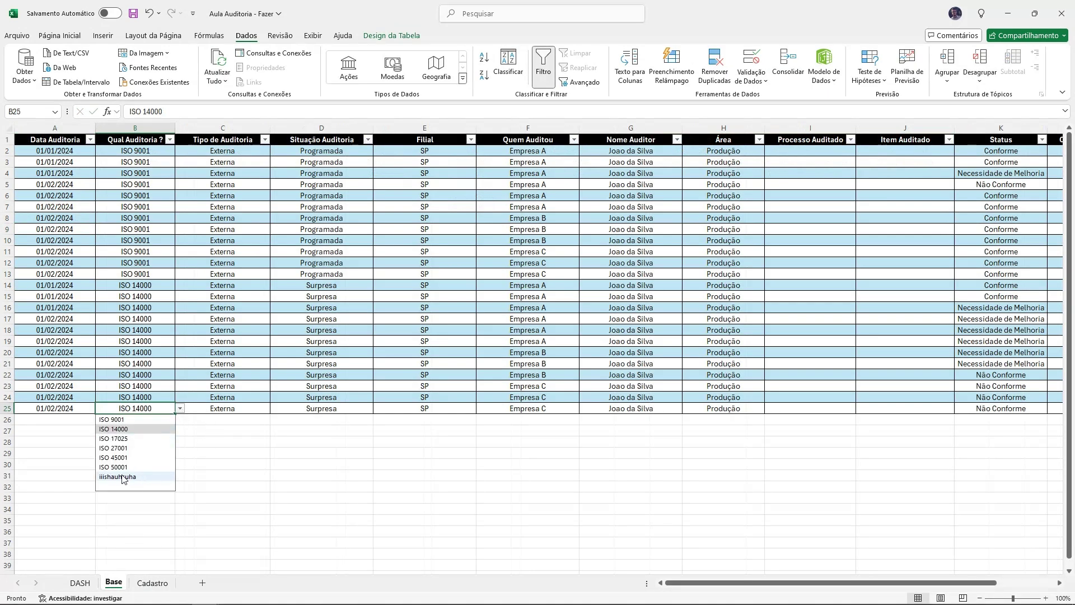
Step: Delete the test entry from cell A8 of the Cadastro sheet
left_click(151, 583)
left_click(77, 217)
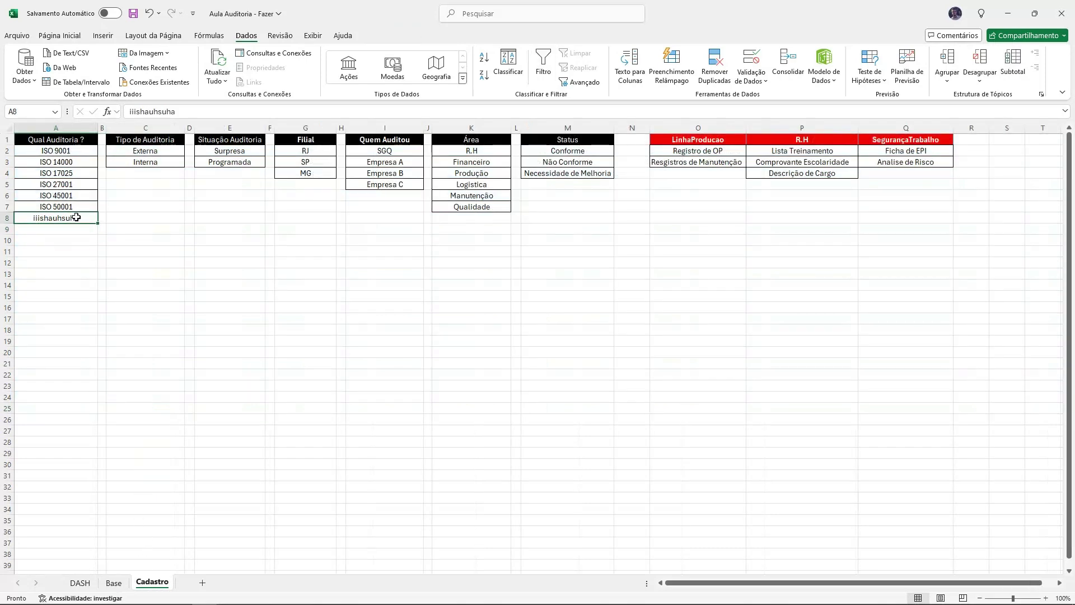
key("Delete")
Step: Apply Lista validation to the Tipo de Auditoria cells C2:C25 of the Base sheet with source =Cadastro!$C$2:$C$48
left_click(115, 583)
left_click_drag(237, 152, 235, 408)
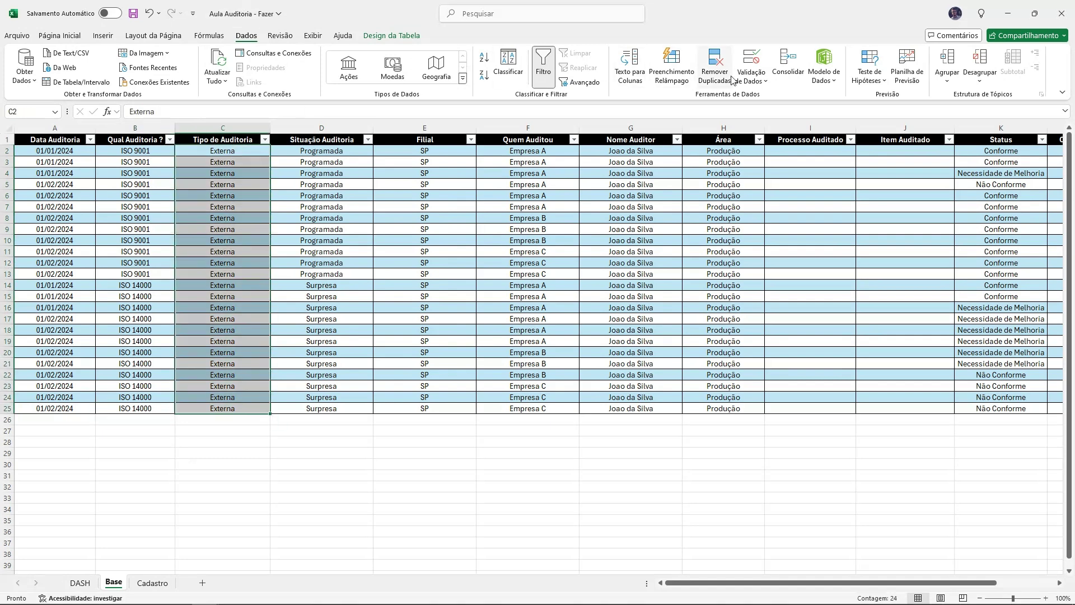
left_click(750, 60)
left_click(259, 261)
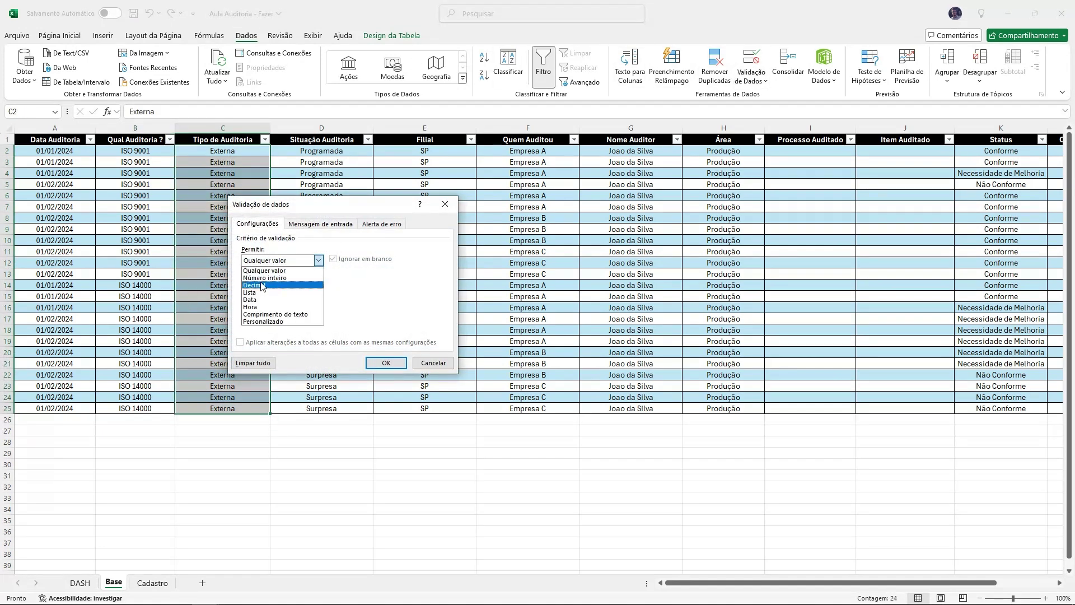
left_click(268, 293)
left_click(414, 313)
left_click(153, 583)
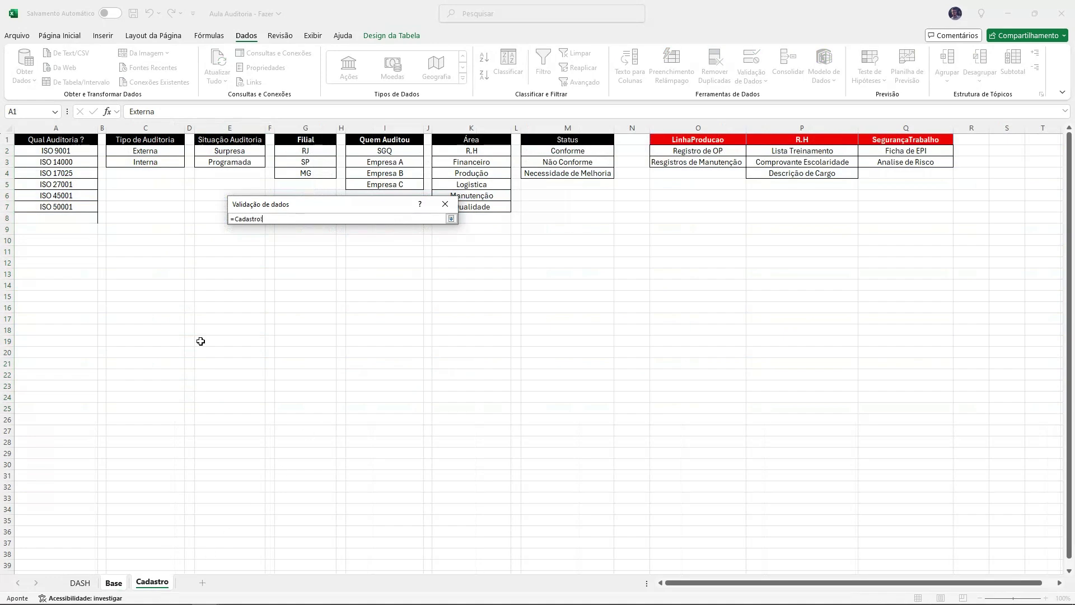
left_click_drag(160, 157, 143, 532)
left_click(451, 218)
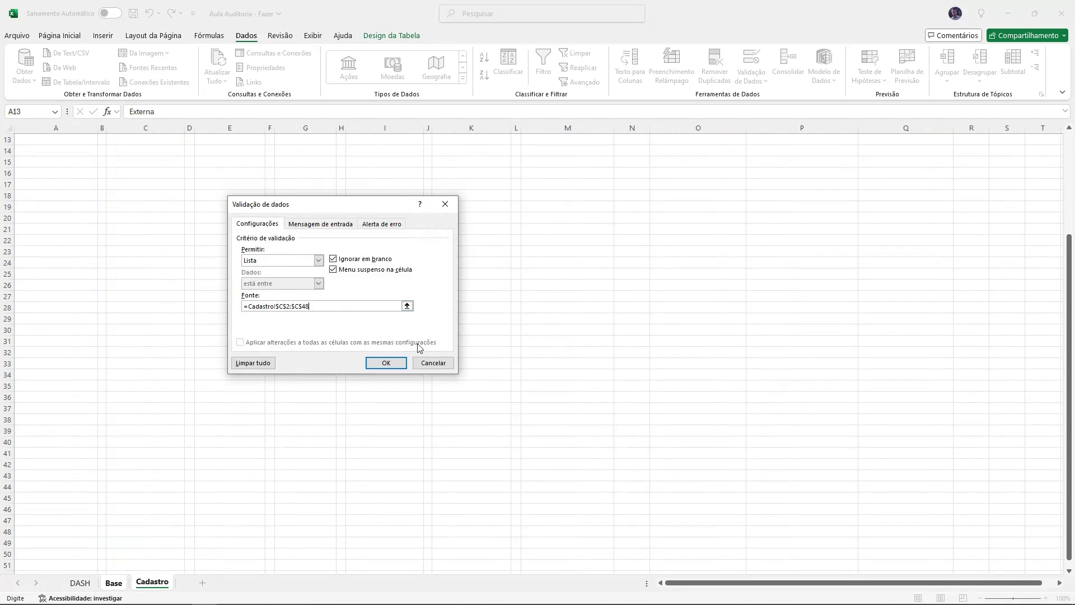
left_click(386, 363)
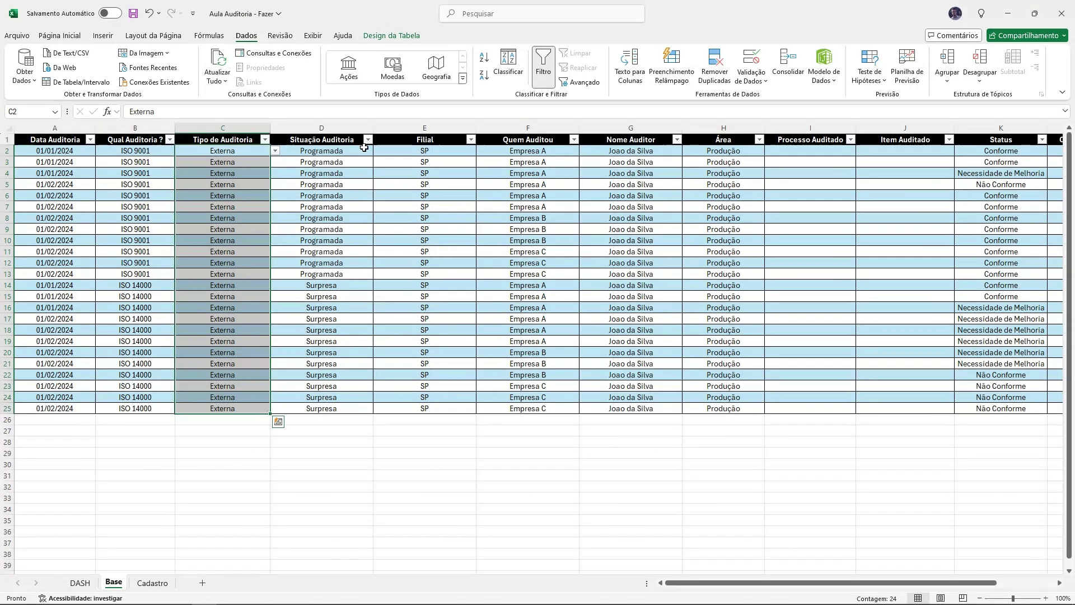
Step: Apply Lista validation to the Situação Auditoria cells D2:D25 with source =Cadastro!$E$2:$E$46
left_click_drag(336, 151, 336, 415)
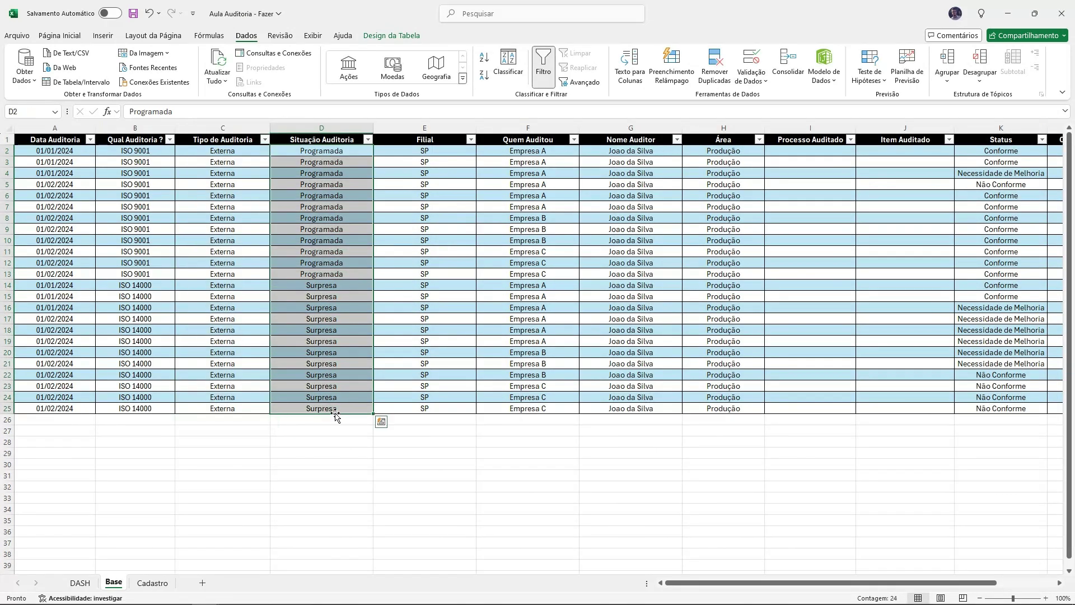
left_click(751, 61)
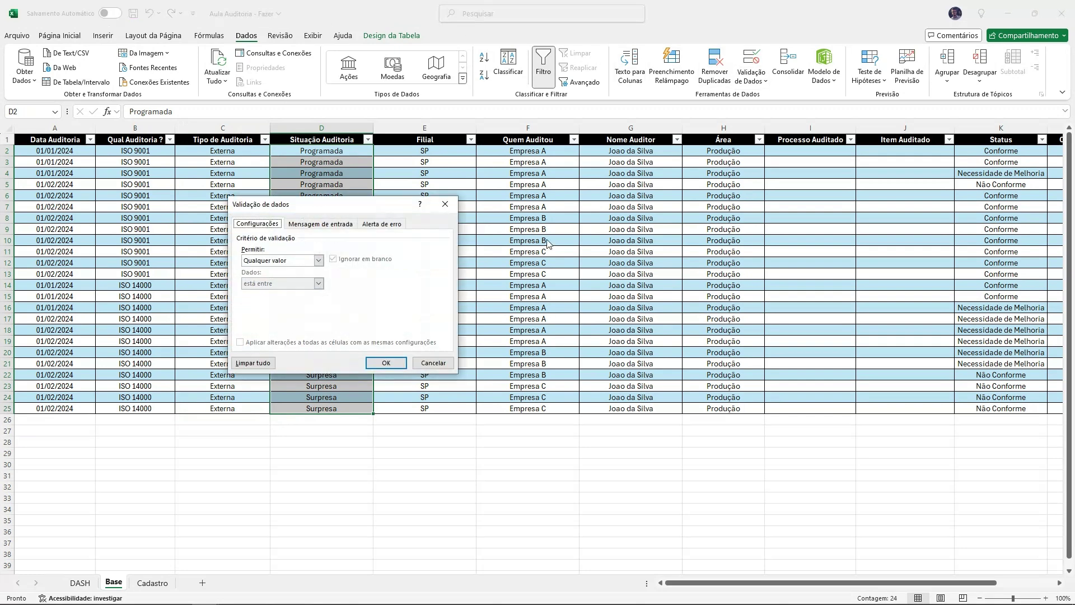
left_click(273, 260)
left_click(269, 291)
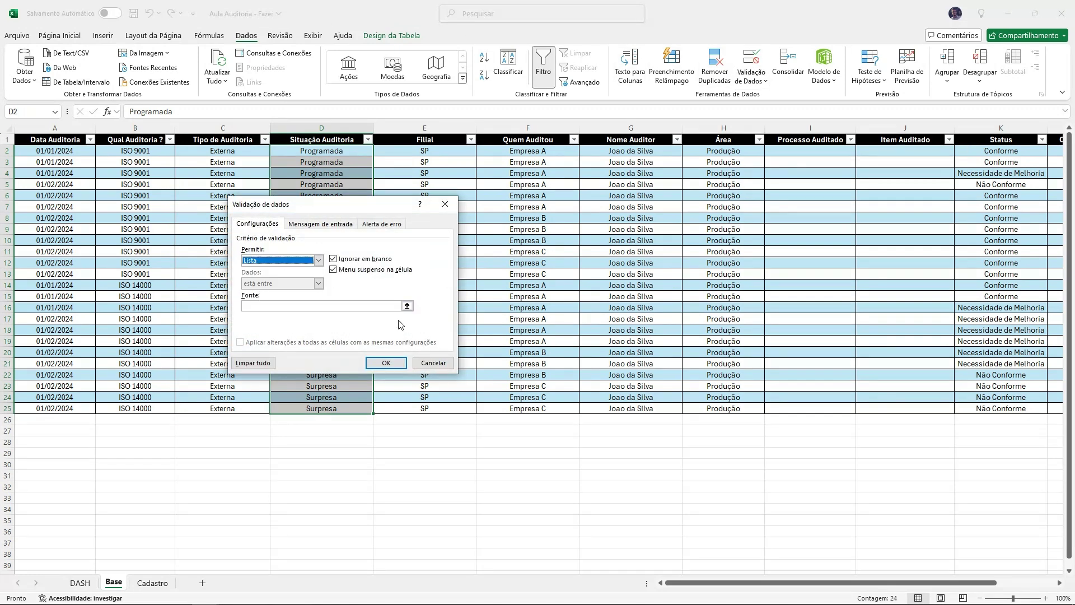
left_click(407, 306)
left_click(152, 583)
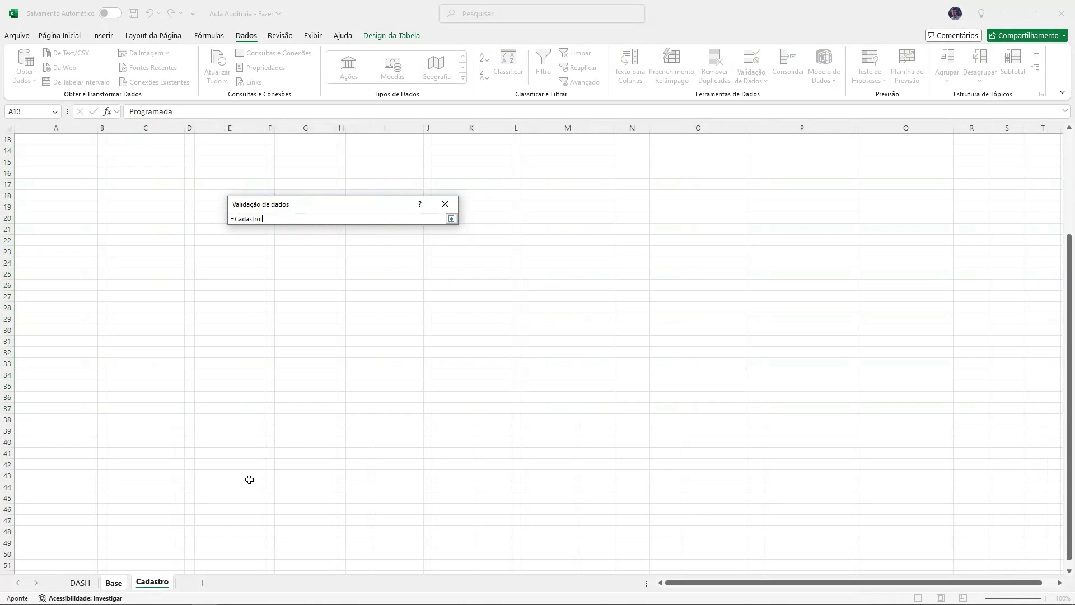
left_click_drag(246, 150, 246, 547)
left_click(451, 218)
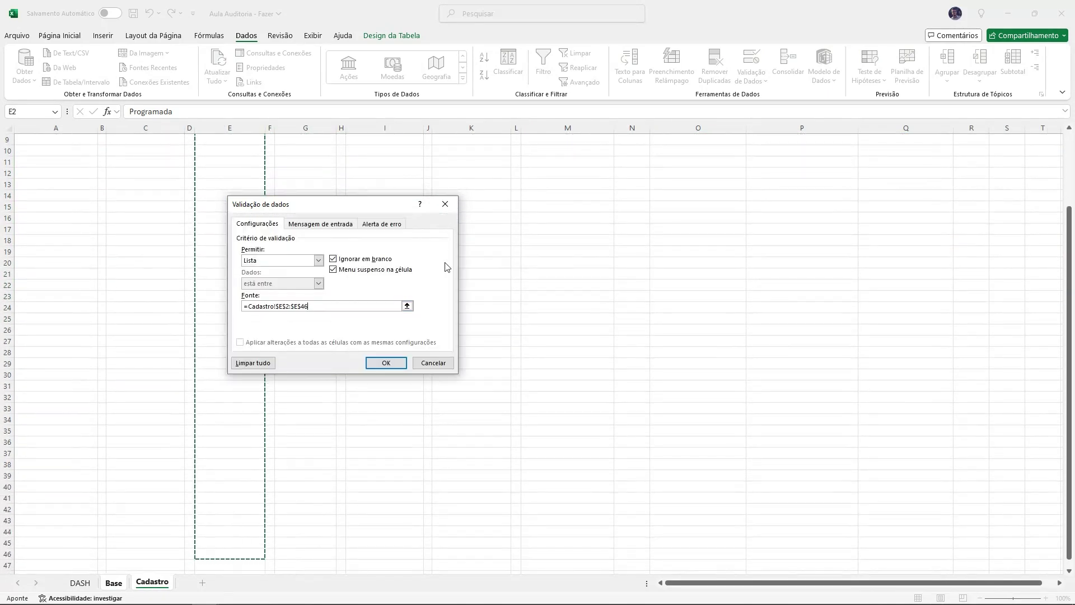
left_click(389, 360)
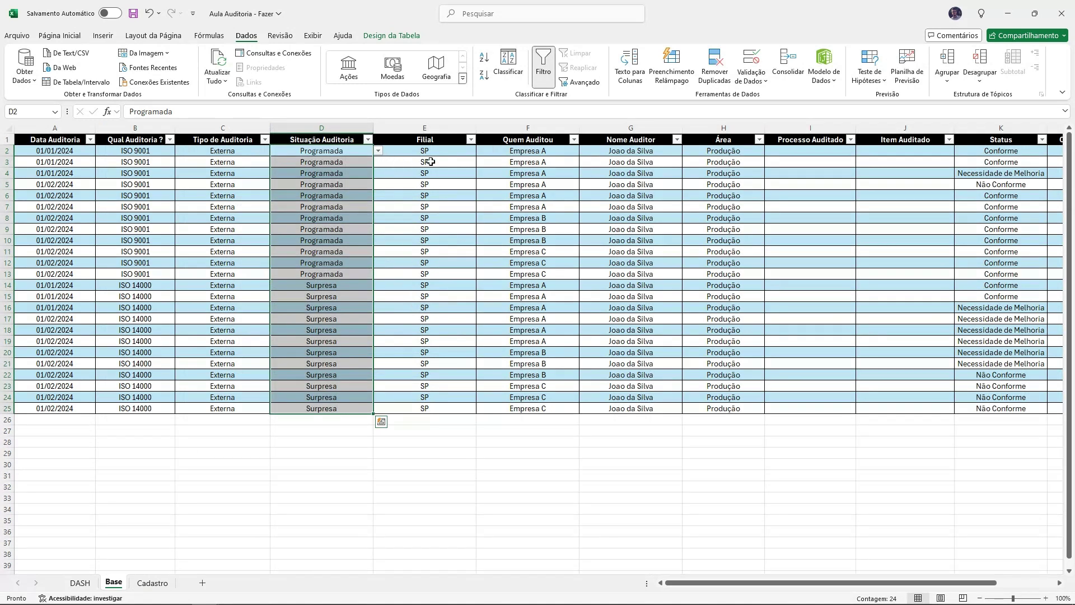
Step: Apply Lista validation to the Filial cells E2:E25 with source =Cadastro!$G$2:$G$173
left_click_drag(430, 151, 425, 408)
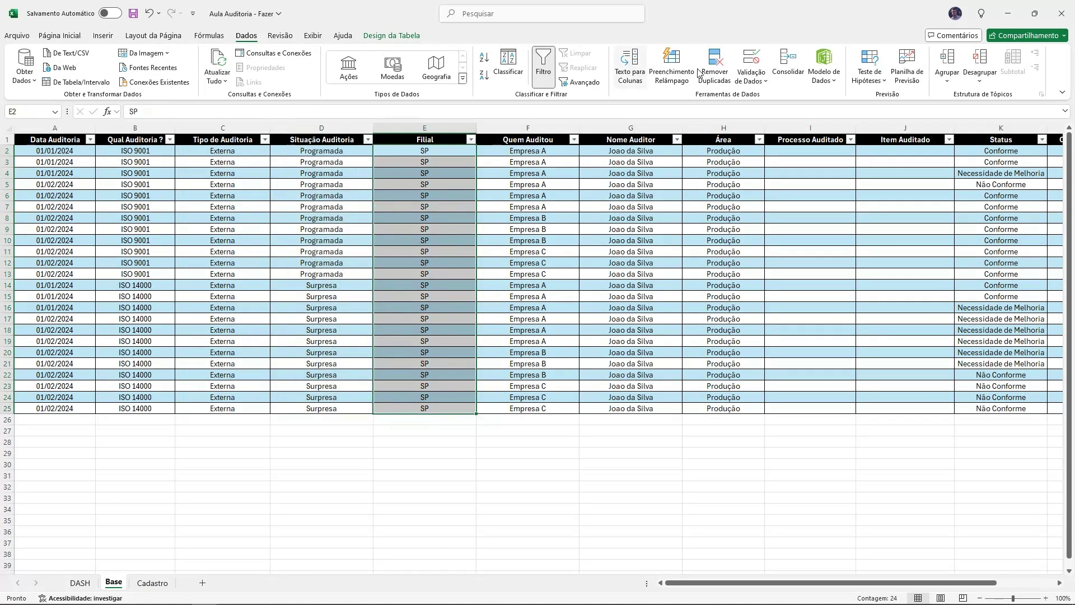
left_click(752, 59)
left_click(318, 260)
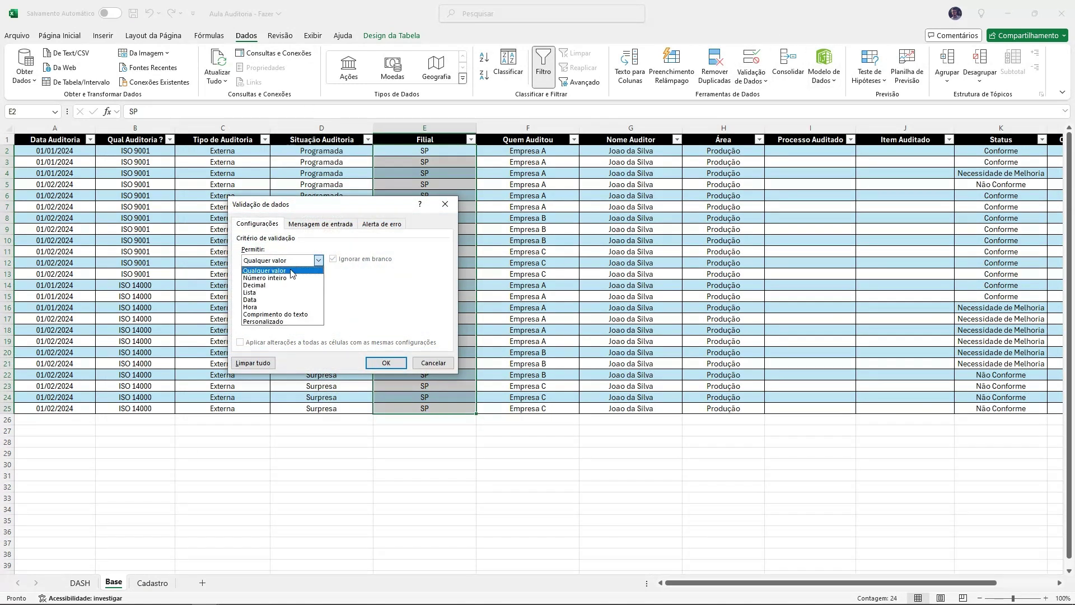
left_click(272, 293)
left_click(408, 307)
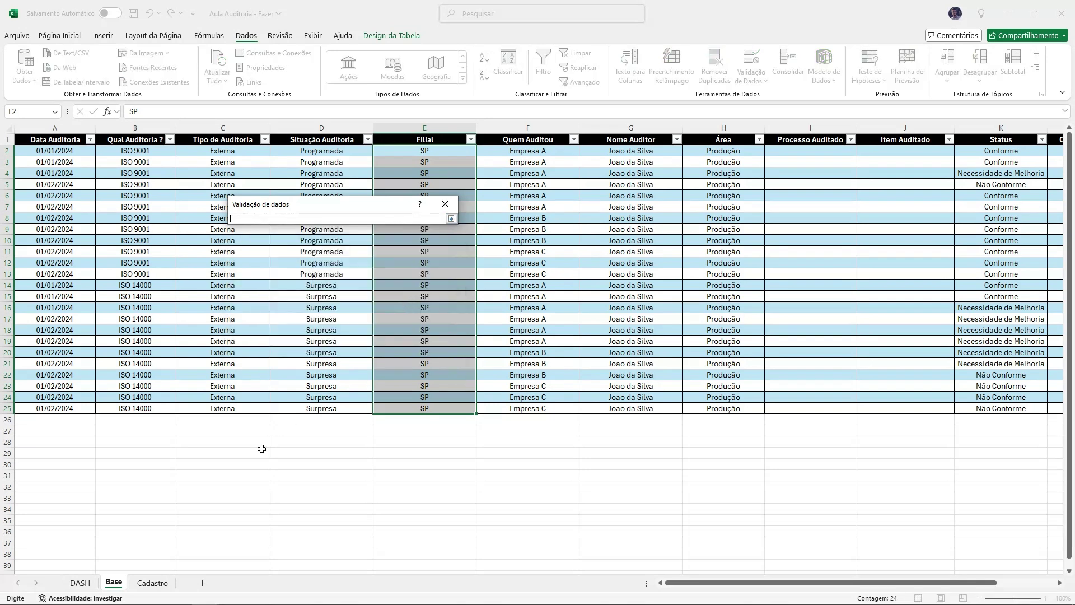
left_click(152, 584)
left_click_drag(318, 150, 318, 500)
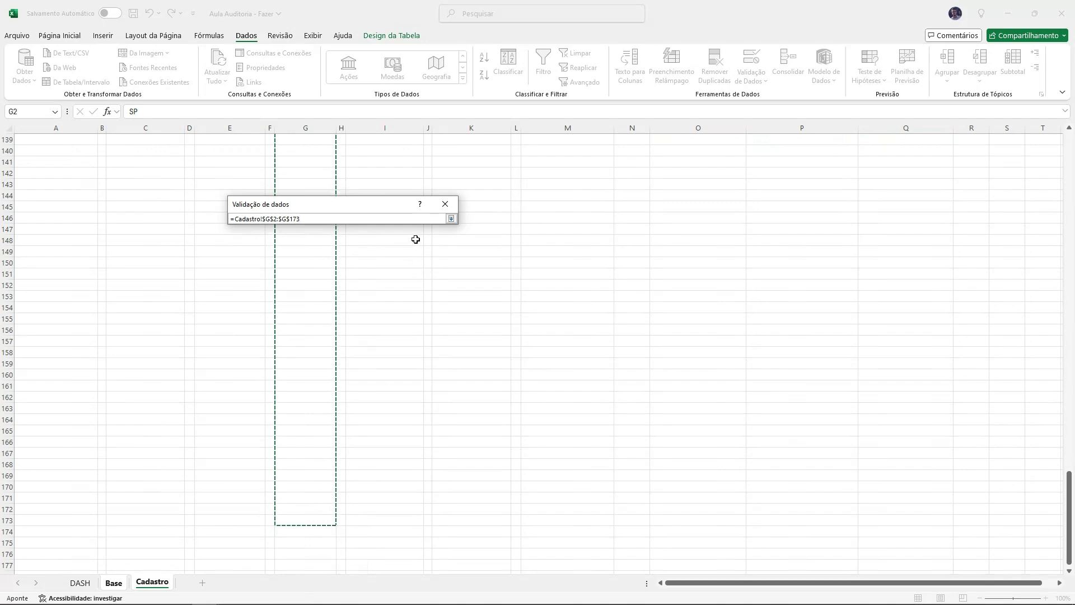
left_click(451, 219)
left_click(386, 363)
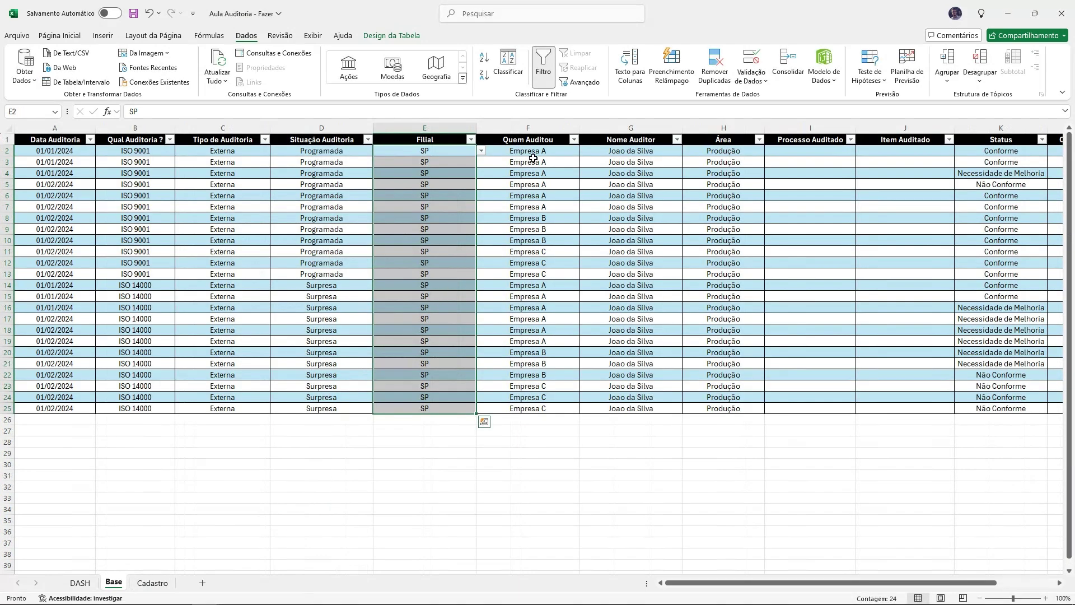
Step: Apply Lista validation to the Quem Auditou cells F2:F25 with source =Cadastro!$I$2:$I$260
left_click_drag(535, 150, 546, 408)
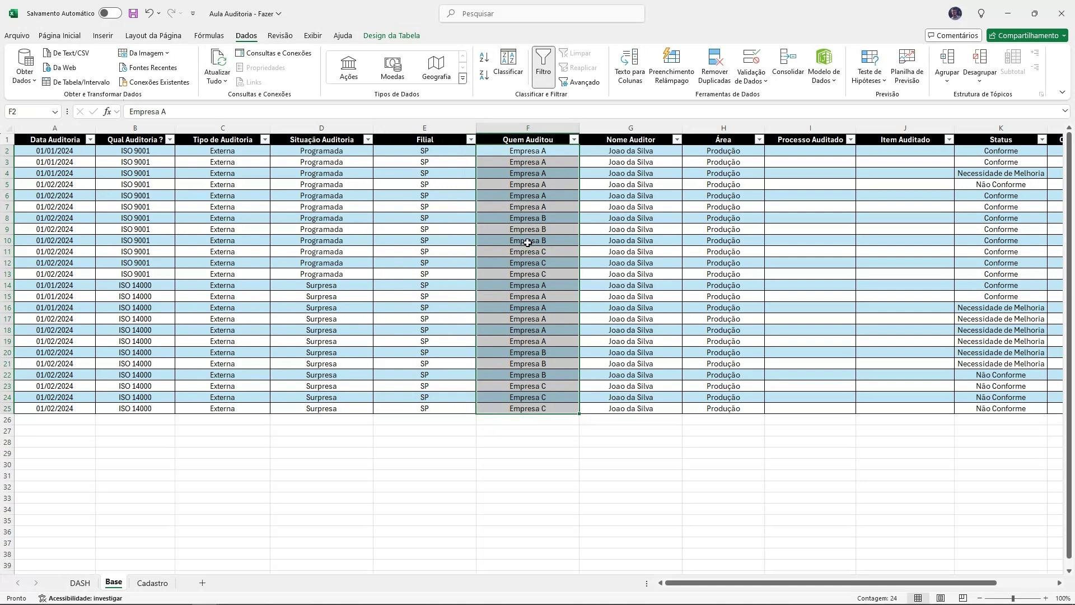
left_click(751, 59)
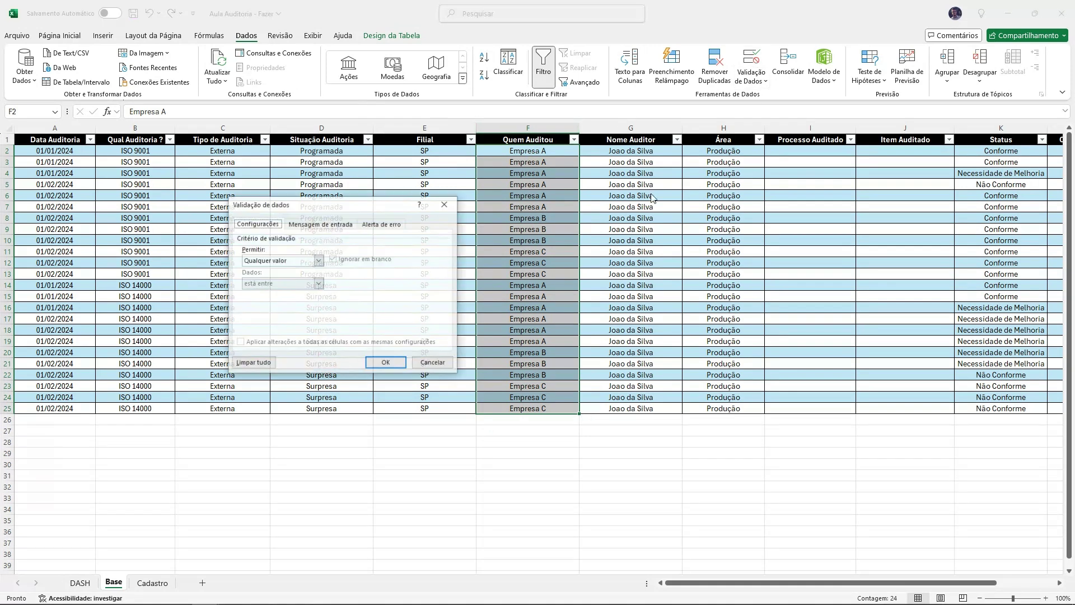
left_click(318, 261)
left_click(274, 292)
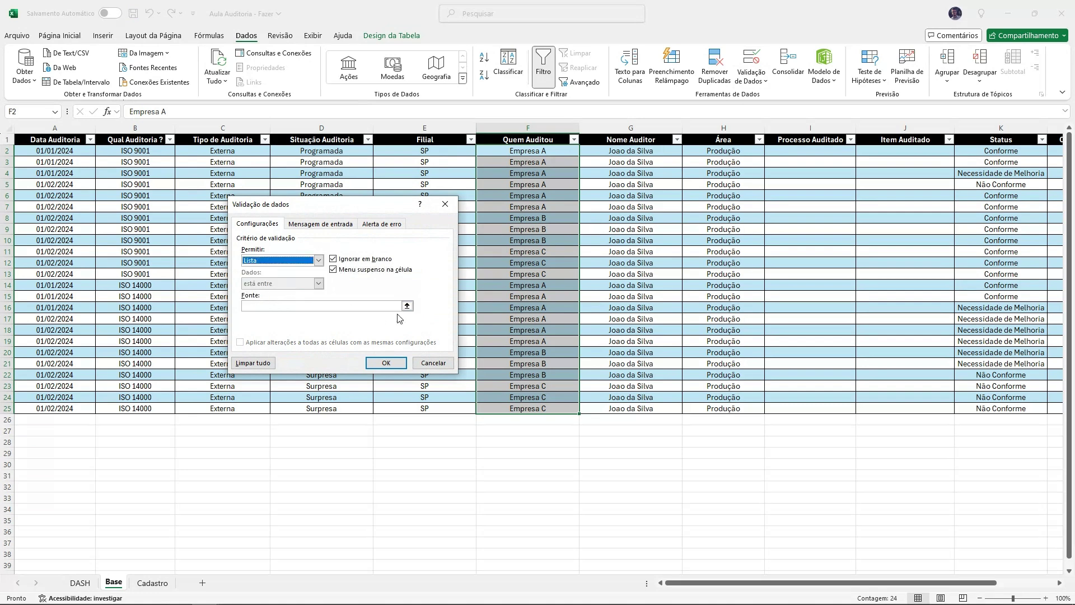
left_click(407, 306)
left_click(153, 583)
scroll(375, 395, "up", 20)
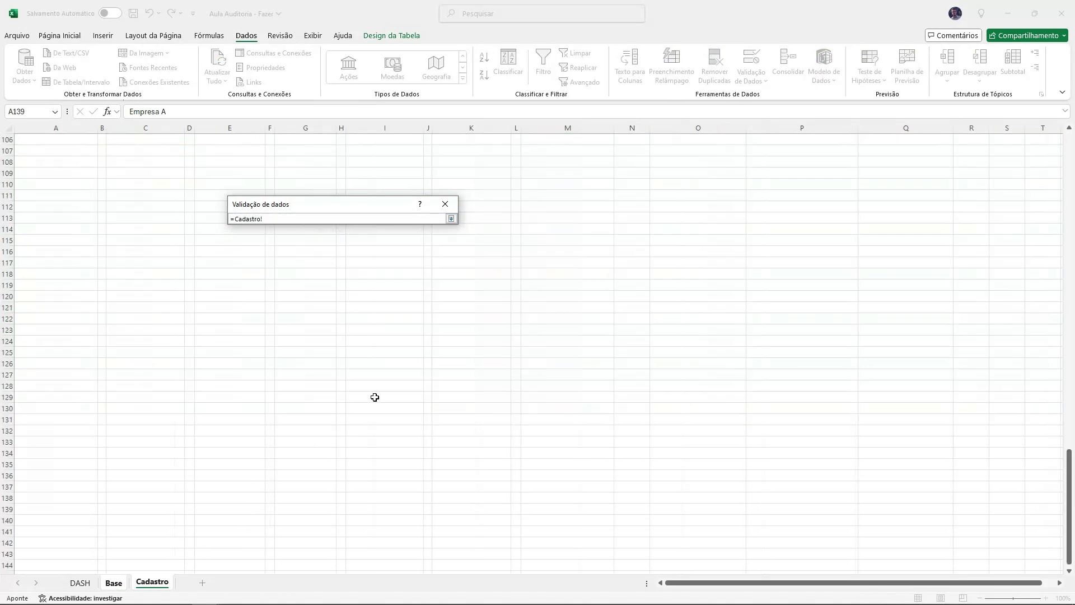
scroll(465, 418, "up", 6)
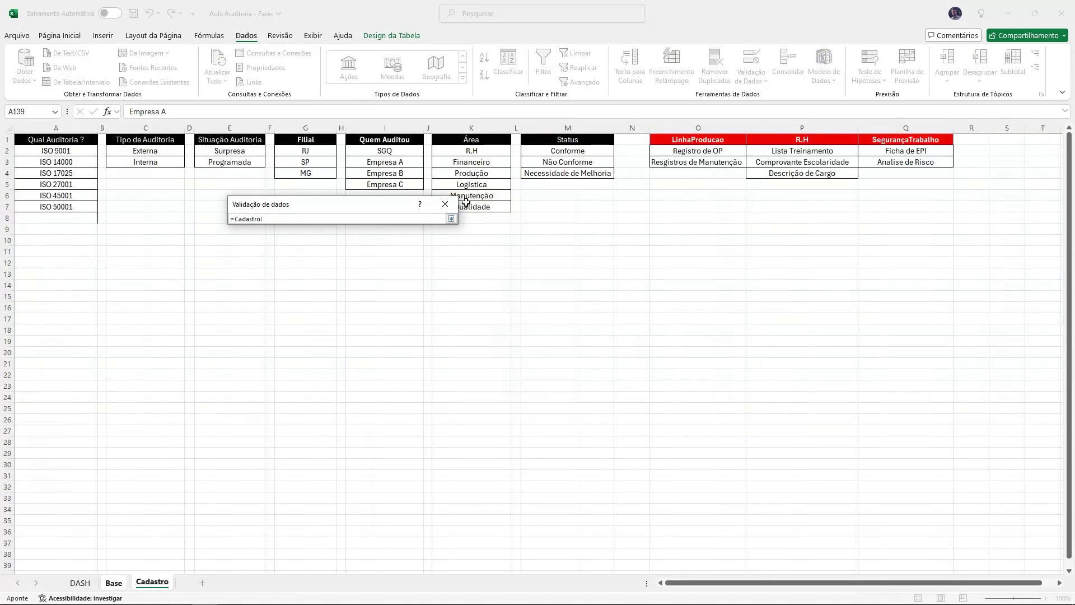
left_click_drag(395, 153, 400, 555)
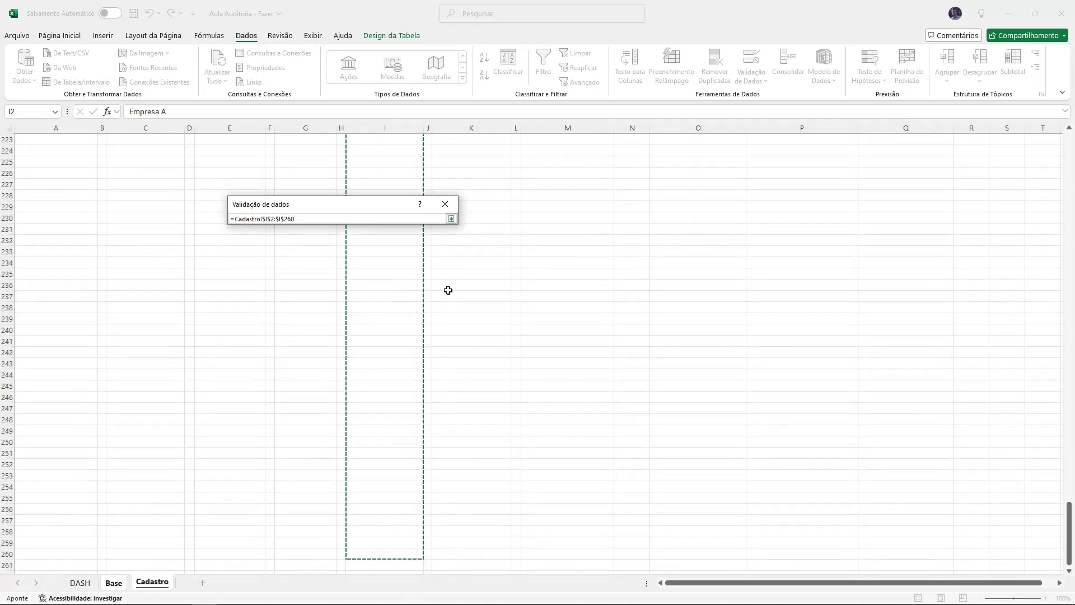
left_click(451, 219)
key("Return")
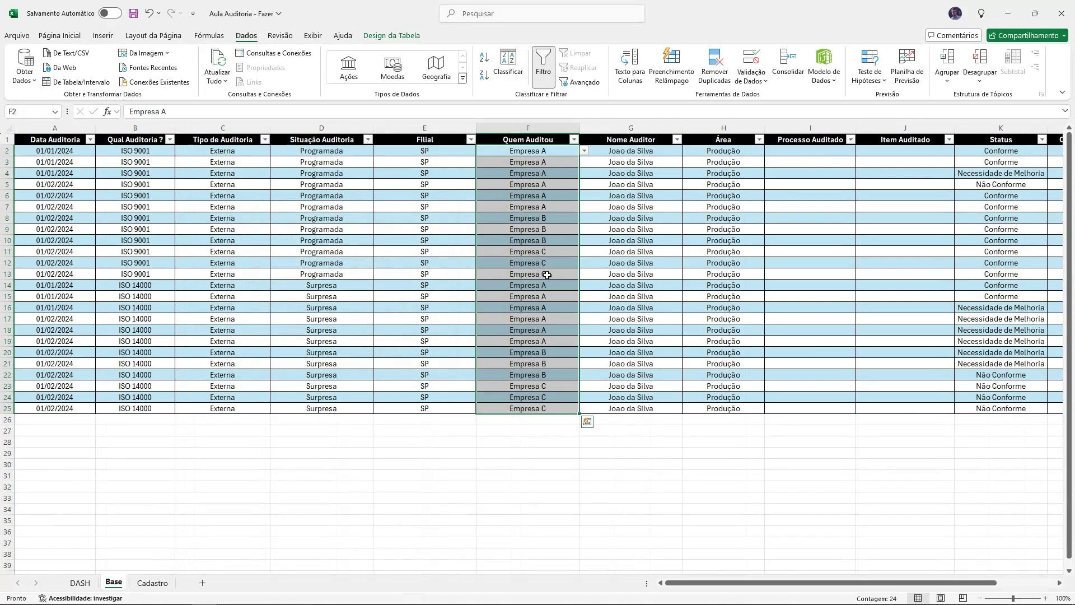
left_click(630, 128)
left_click(635, 153)
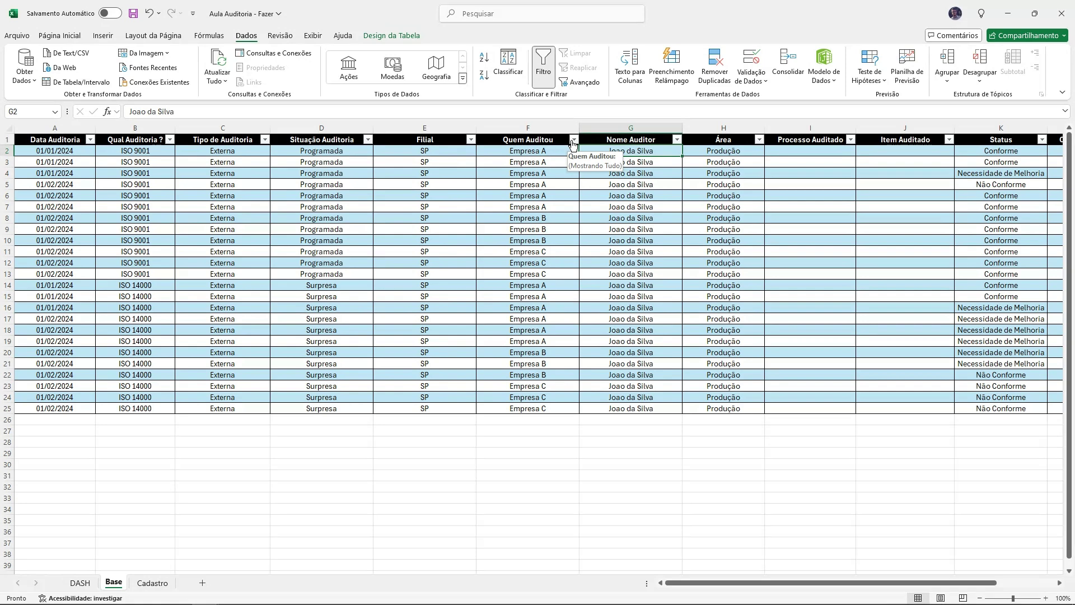
left_click(724, 128)
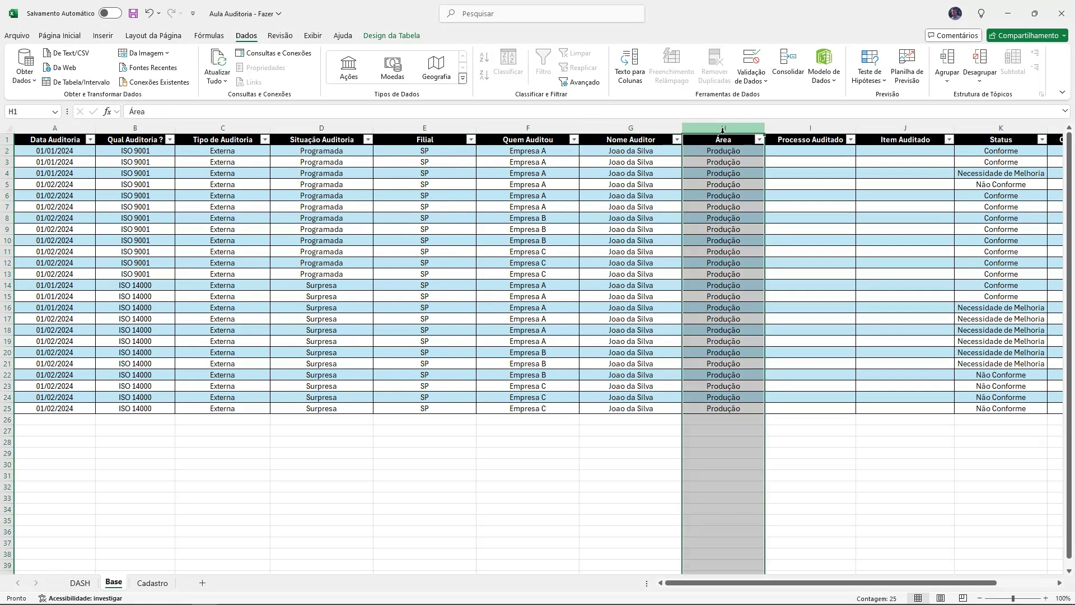
Step: Apply Lista validation to the Área cells H2:H25, using the Cadastro sheet's Área list in column K from K2 down as source
left_click_drag(723, 152, 721, 408)
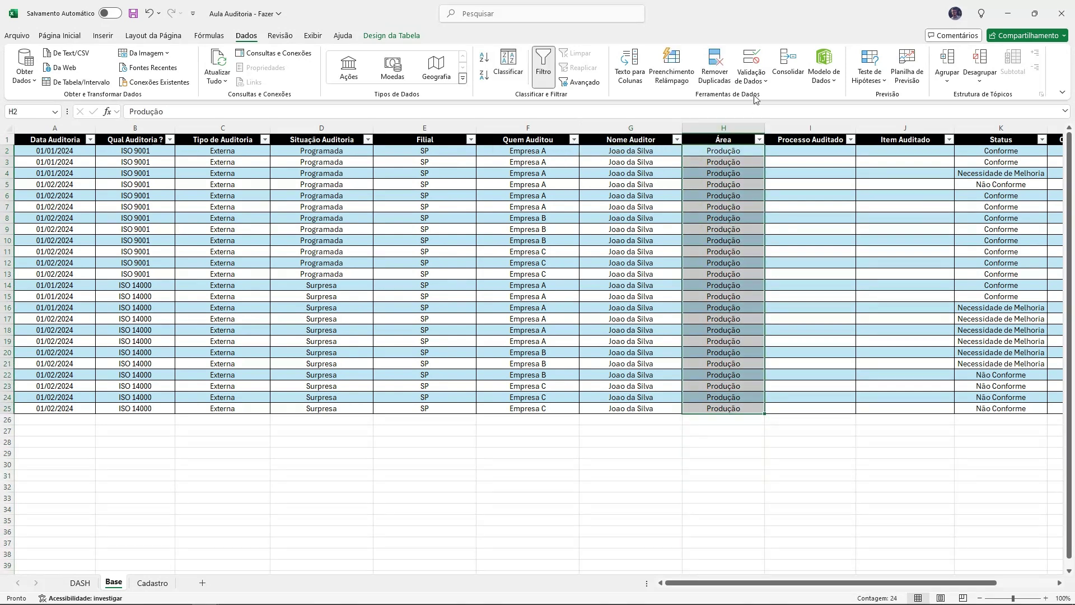
left_click(753, 63)
left_click(318, 260)
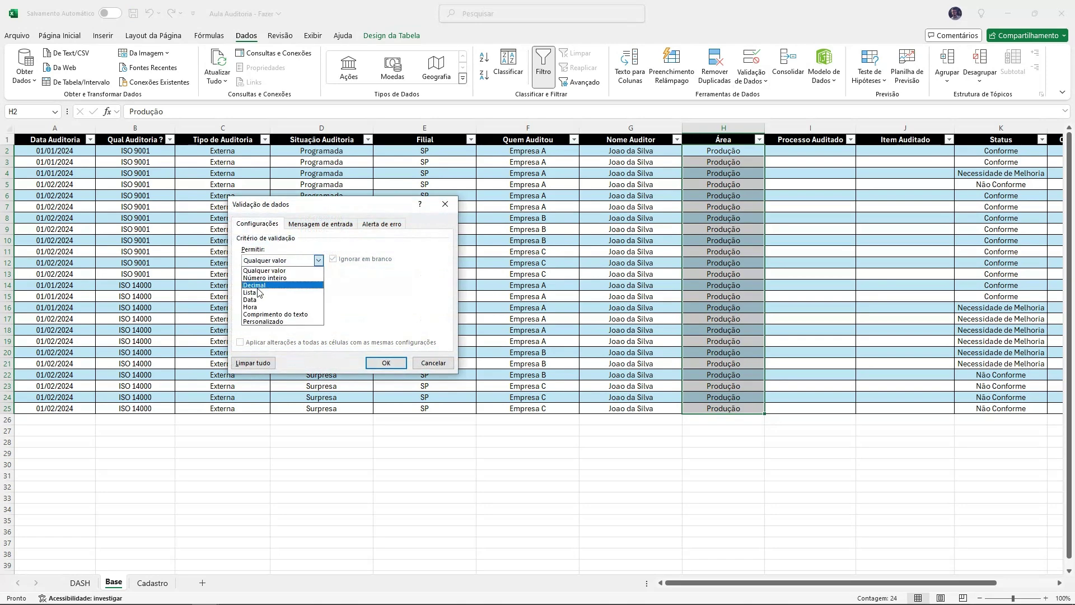
left_click(264, 293)
left_click(407, 306)
left_click(151, 582)
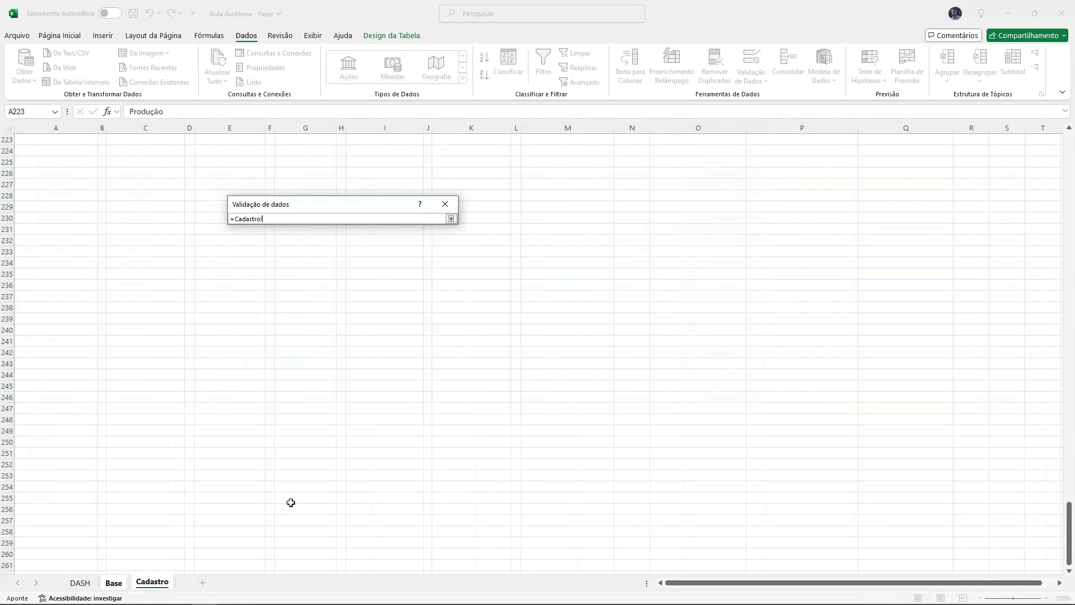
left_click_drag(1069, 498, 1069, 138)
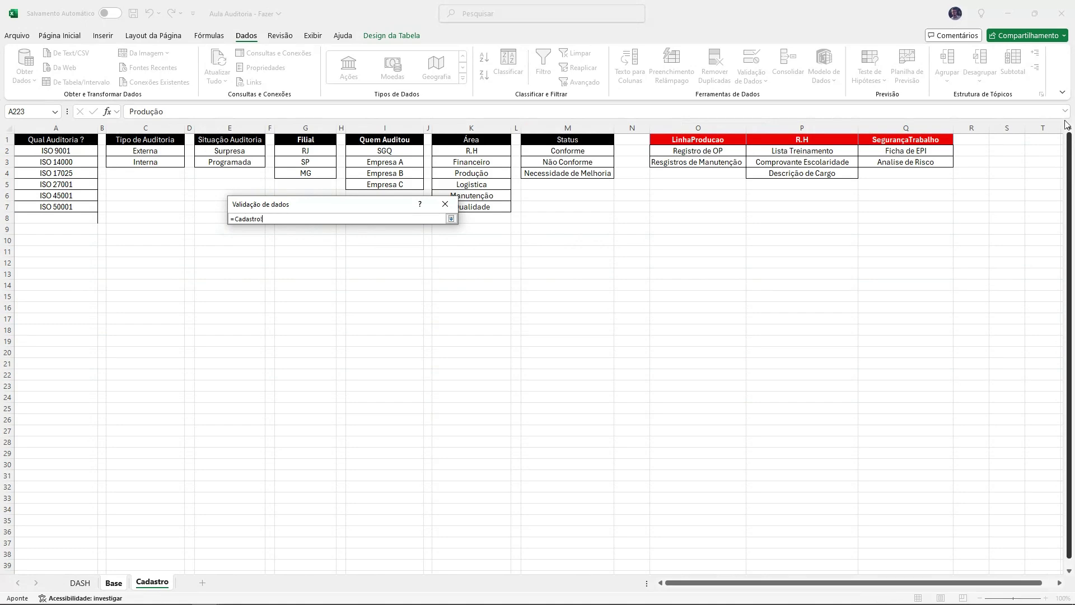
left_click_drag(474, 149, 501, 475)
left_click(451, 219)
left_click(382, 370)
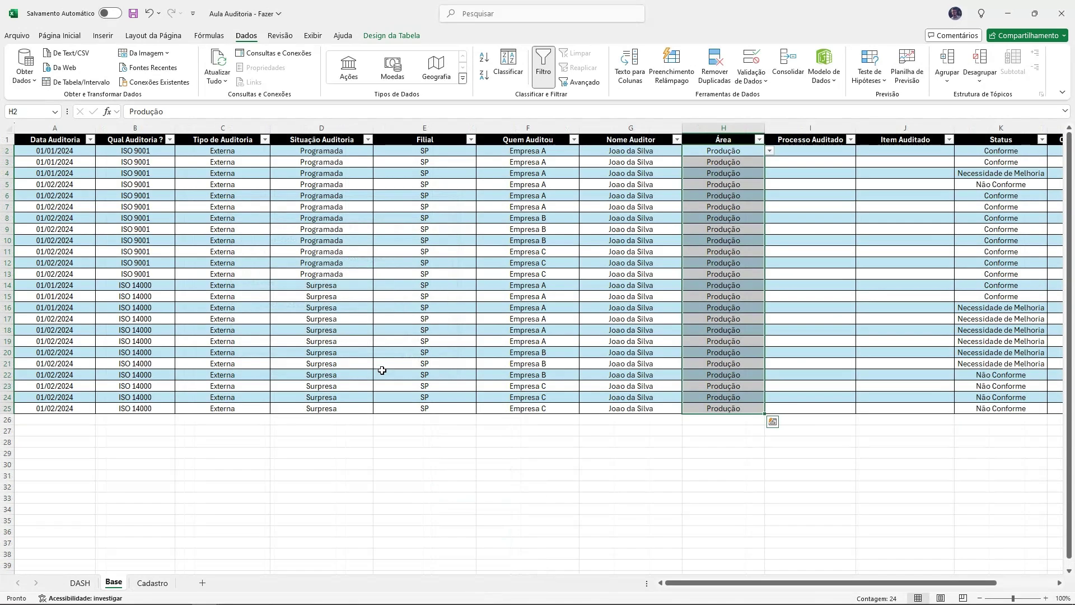
Step: Apply Lista validation to the Status cells K2:K25 with source =Cadastro!$M$2:$M$195
left_click_drag(857, 582, 923, 583)
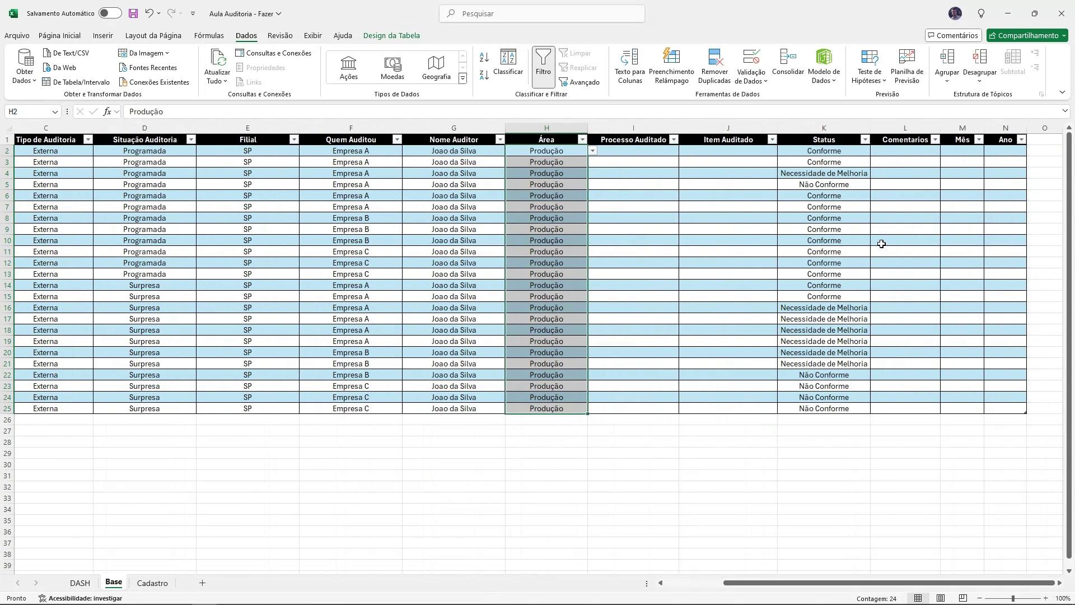
left_click_drag(836, 151, 826, 410)
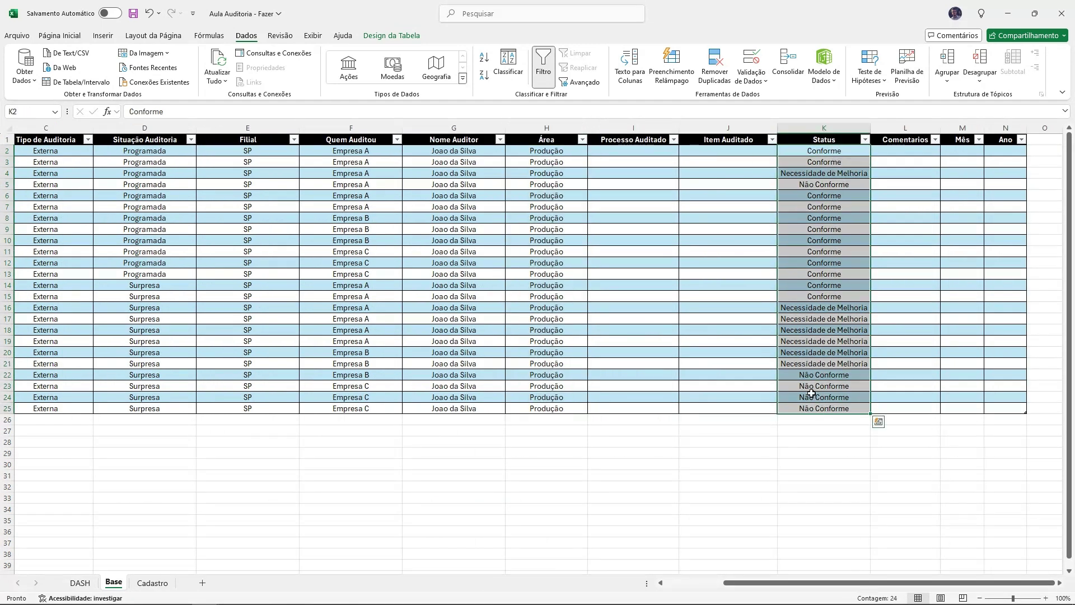
left_click(751, 61)
left_click(318, 261)
left_click(269, 294)
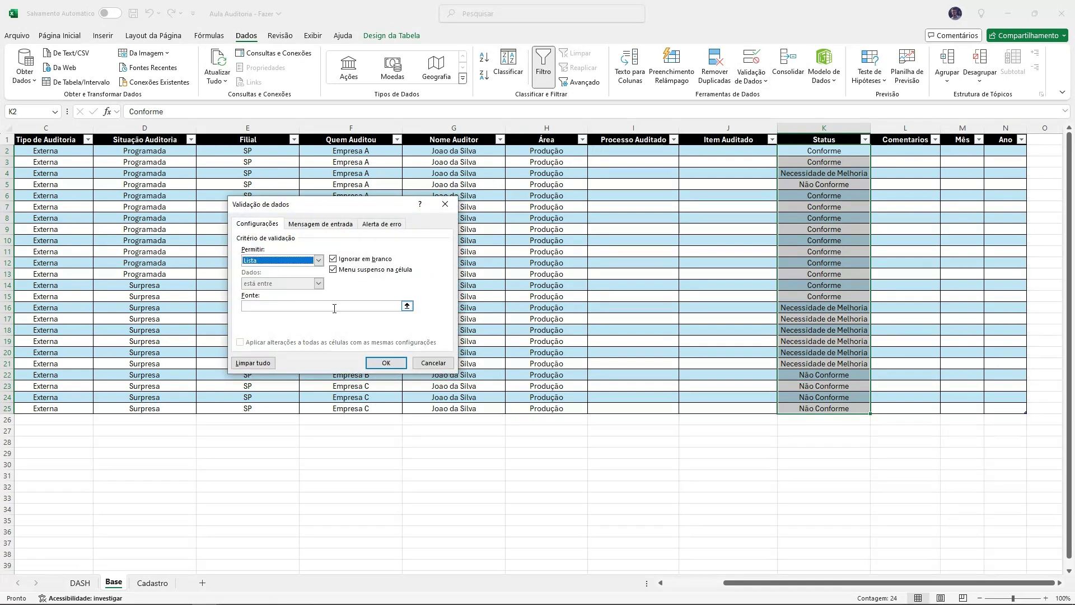
left_click(407, 306)
left_click(152, 582)
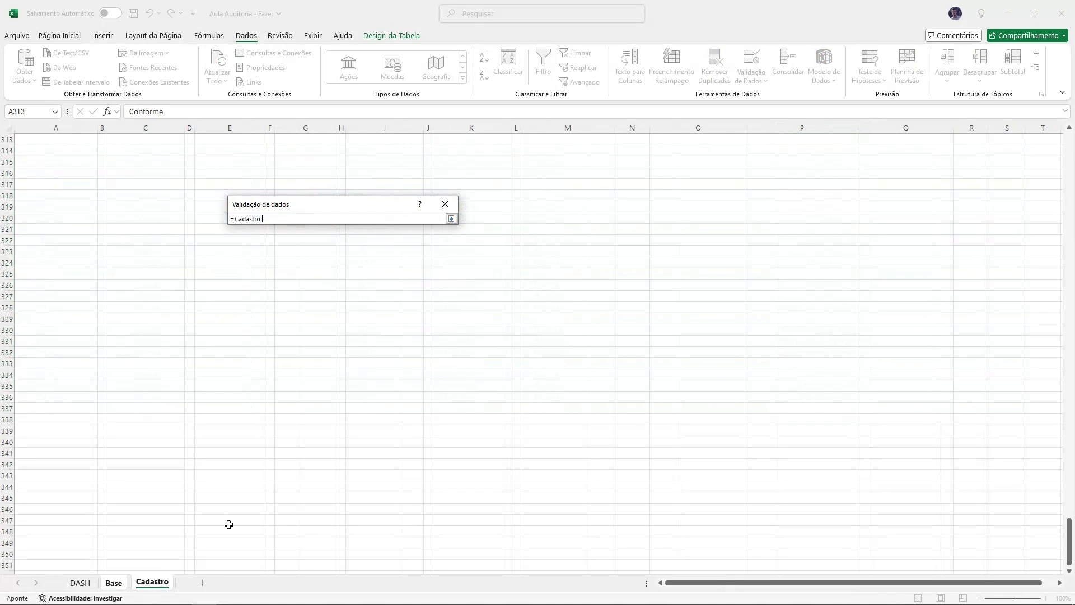
scroll(1067, 523, "up", 3)
scroll(1067, 523, "down", 1)
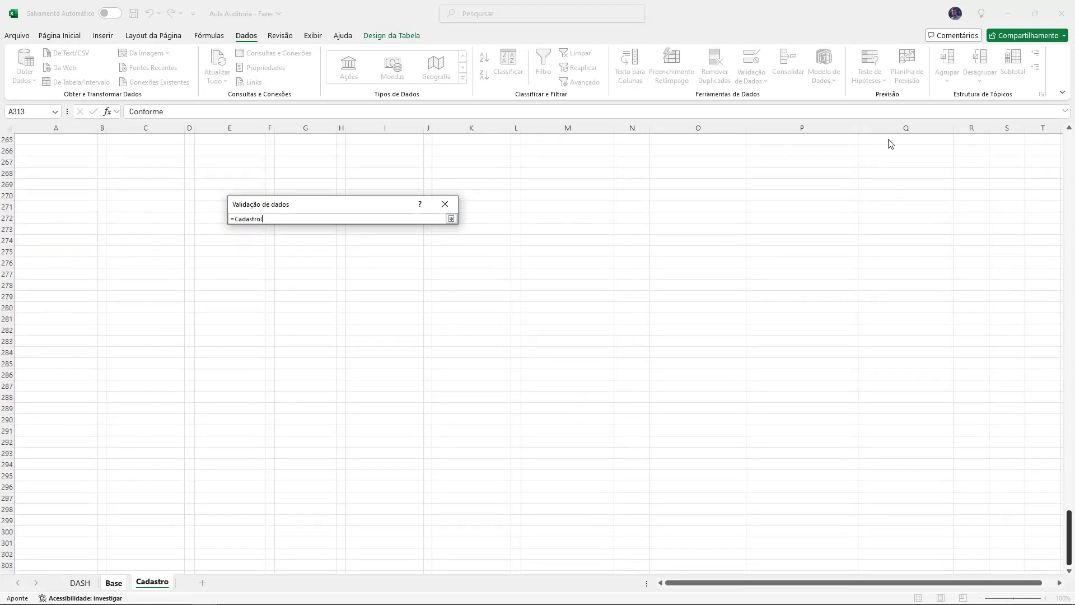
scroll(563, 240, "up", 20)
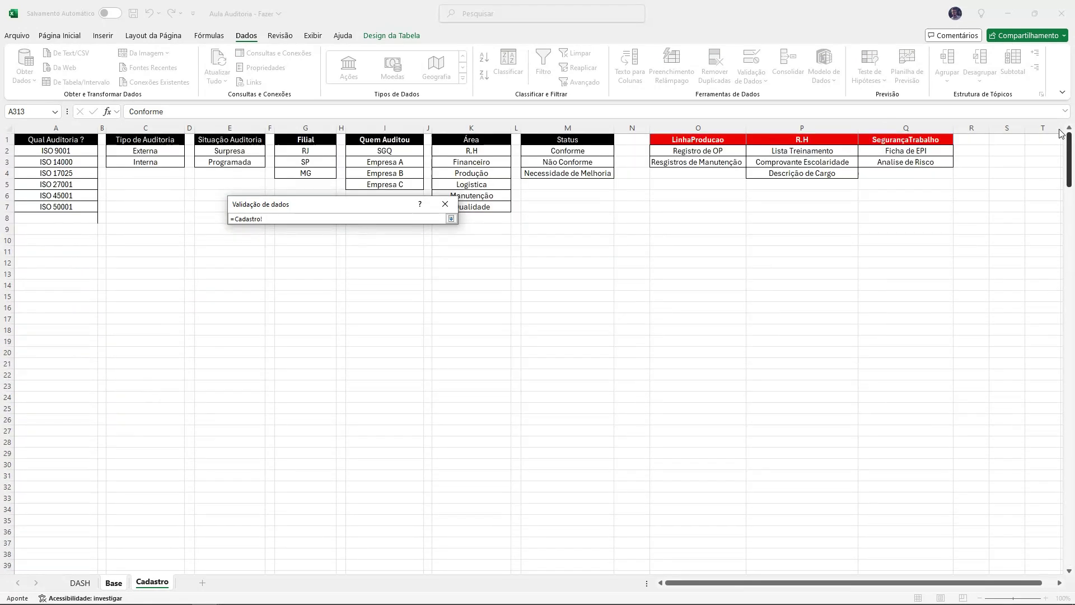
left_click_drag(555, 151, 564, 512)
left_click(451, 218)
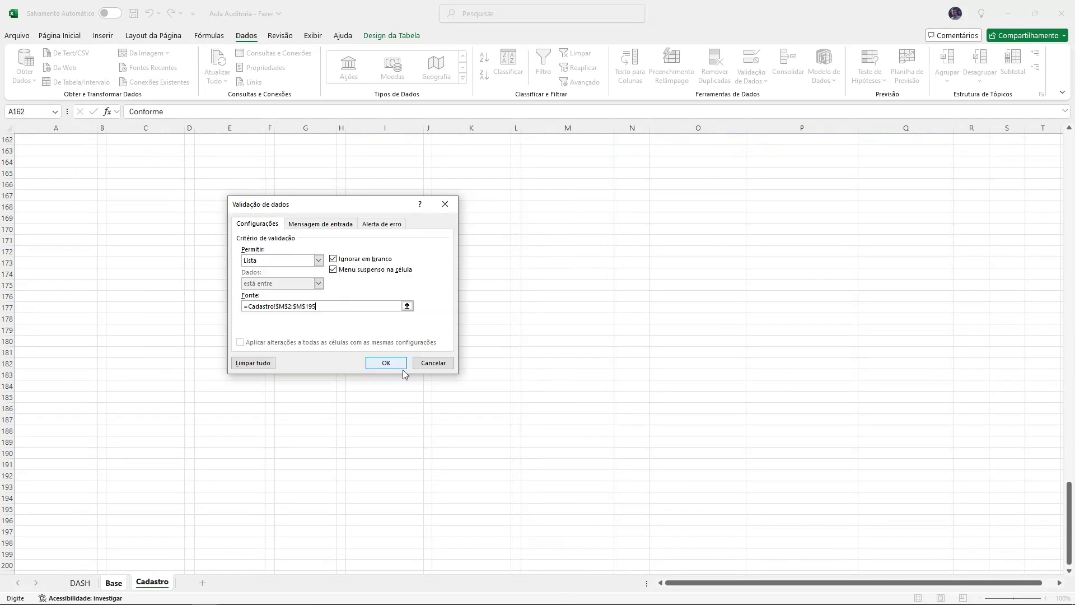
left_click(399, 368)
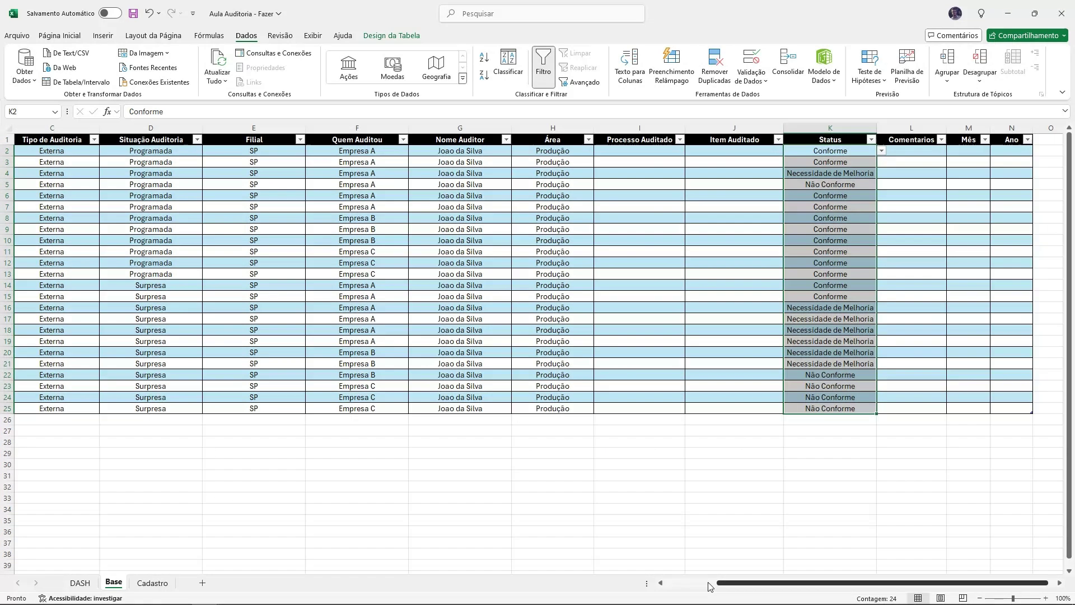
Step: Add a test row to the Base table by copying the audit date from A25 into A26
scroll(48, 409, "left", 5)
left_click(65, 409)
key("ctrl+c")
left_click(65, 422)
key("ctrl+v")
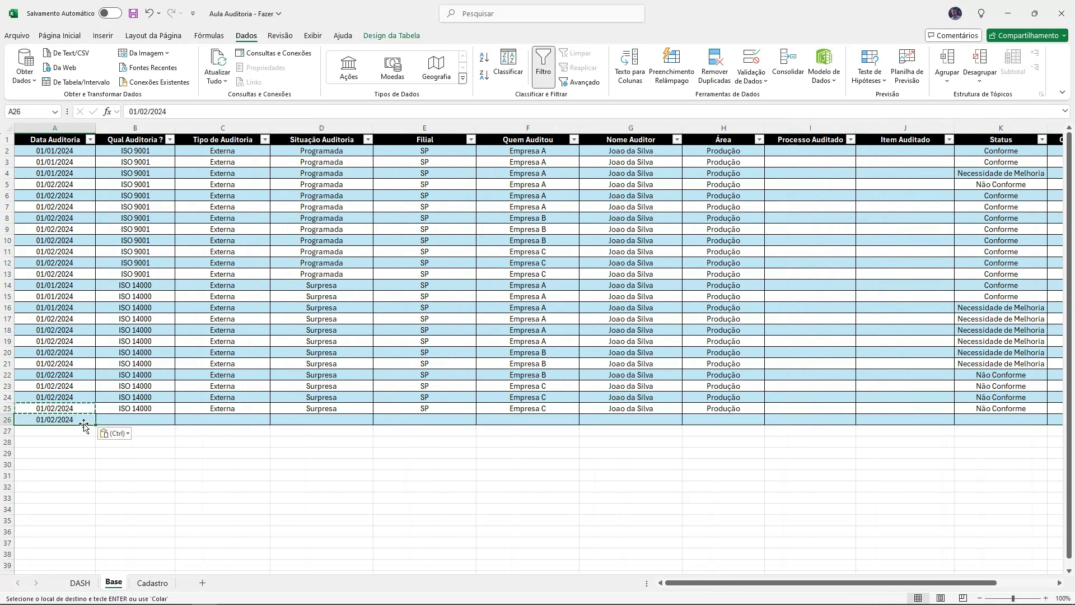
key("Escape")
Step: Test the Qual Auditoria ? validation by trying to enter "aushuahsuha" in B26, and cancel the entry
left_click(143, 420)
left_click(180, 420)
left_click(149, 421)
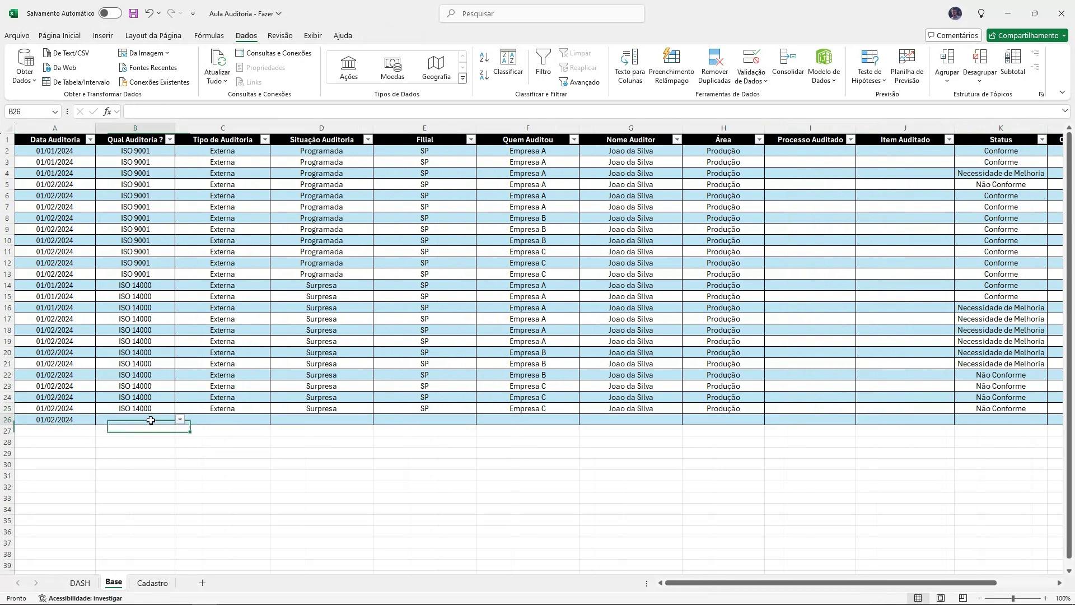
type("aushuahsuha")
key("Return")
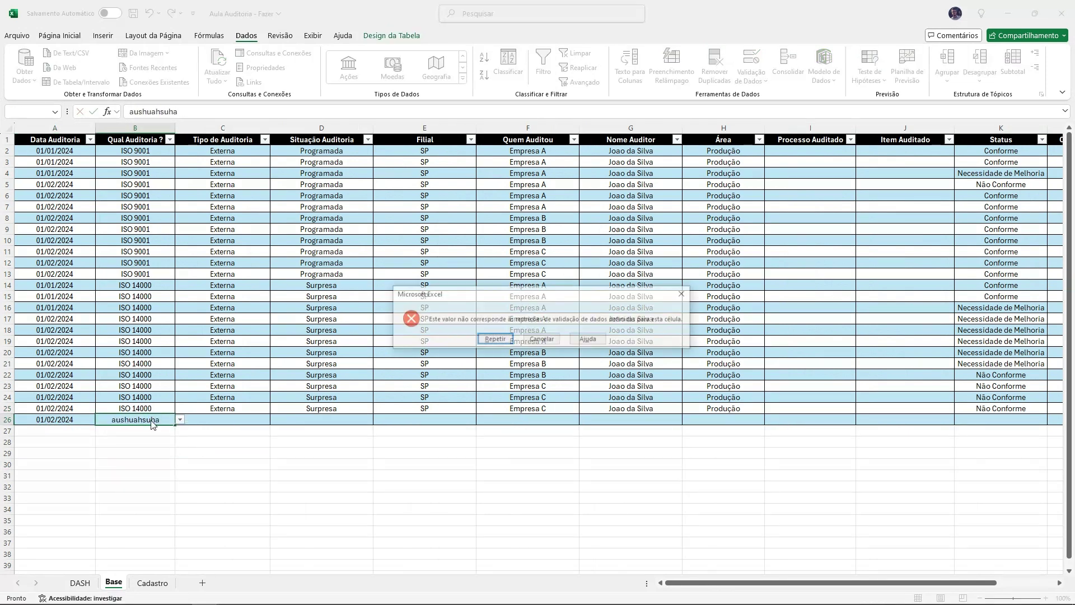
key("Escape")
Step: Test entering "iso 9001" by hand in B26, and undo the entry
left_click(180, 419)
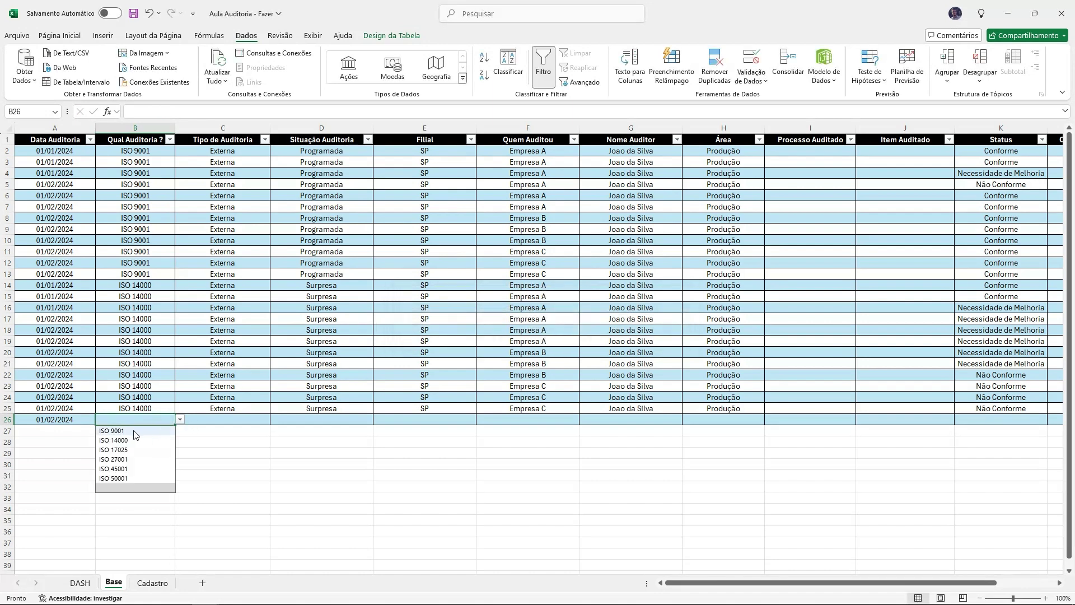
left_click(144, 420)
type("iso")
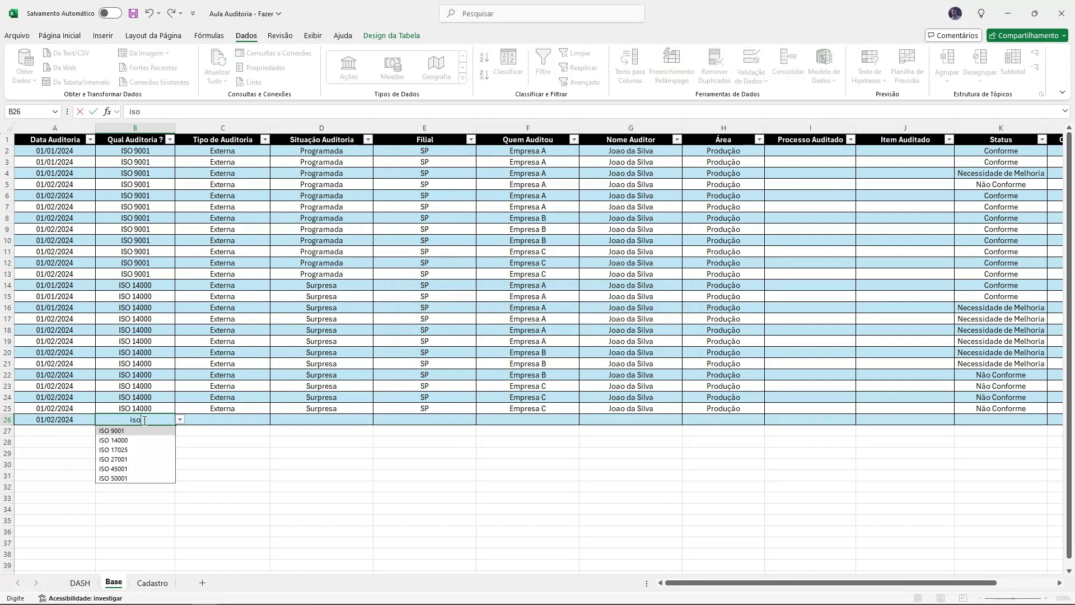
type(" 9")
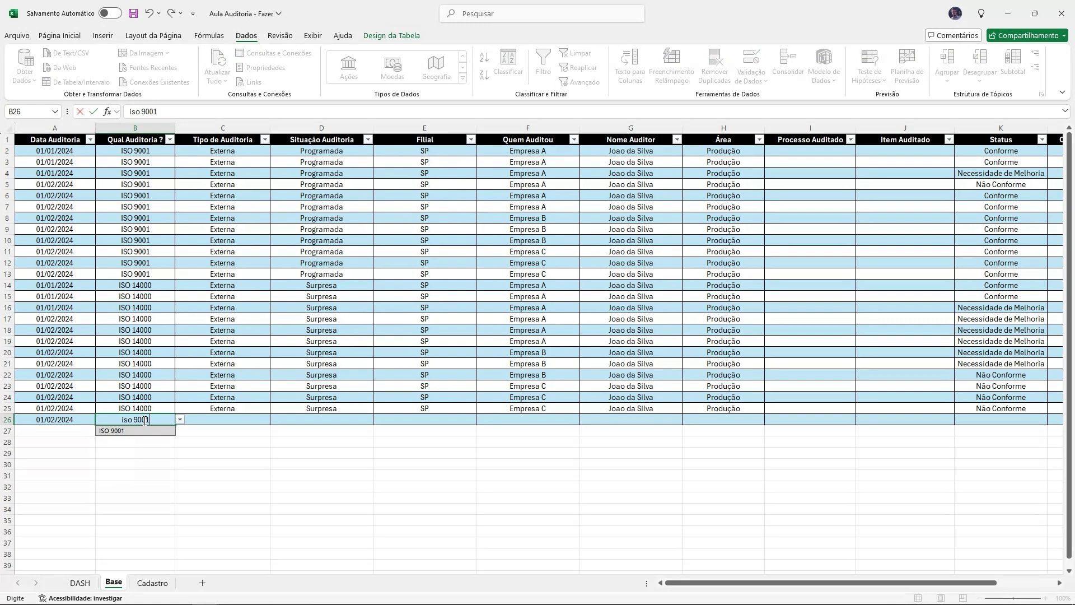
type("001")
key("Return")
key("ctrl+z")
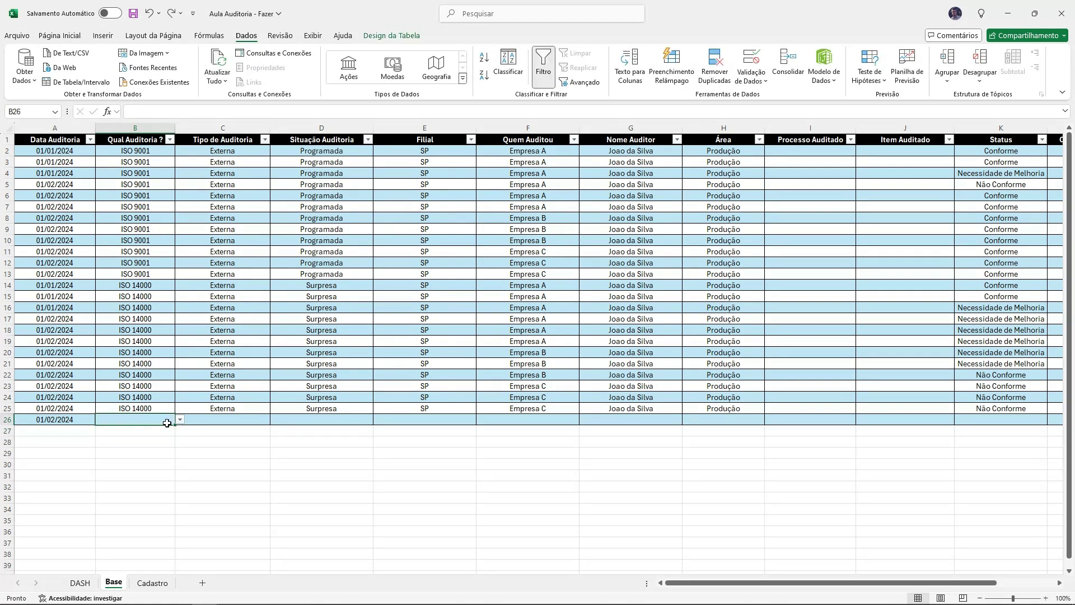
Step: Choose ISO 9001 from the dropdown list in B26, and delete test row 26
left_click(178, 422)
left_click(146, 431)
right_click(9, 420)
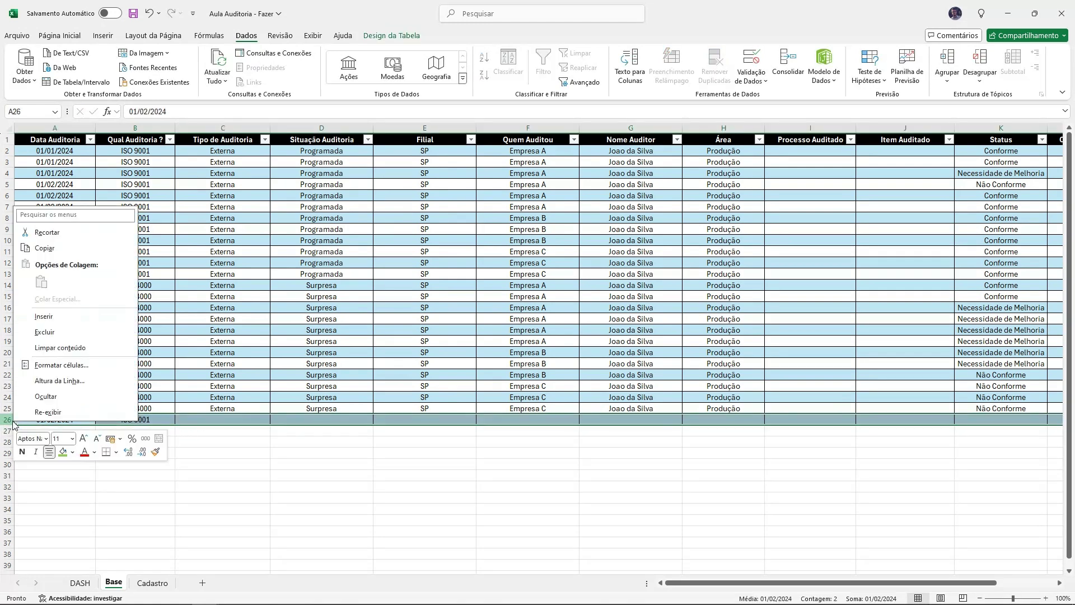
left_click(45, 330)
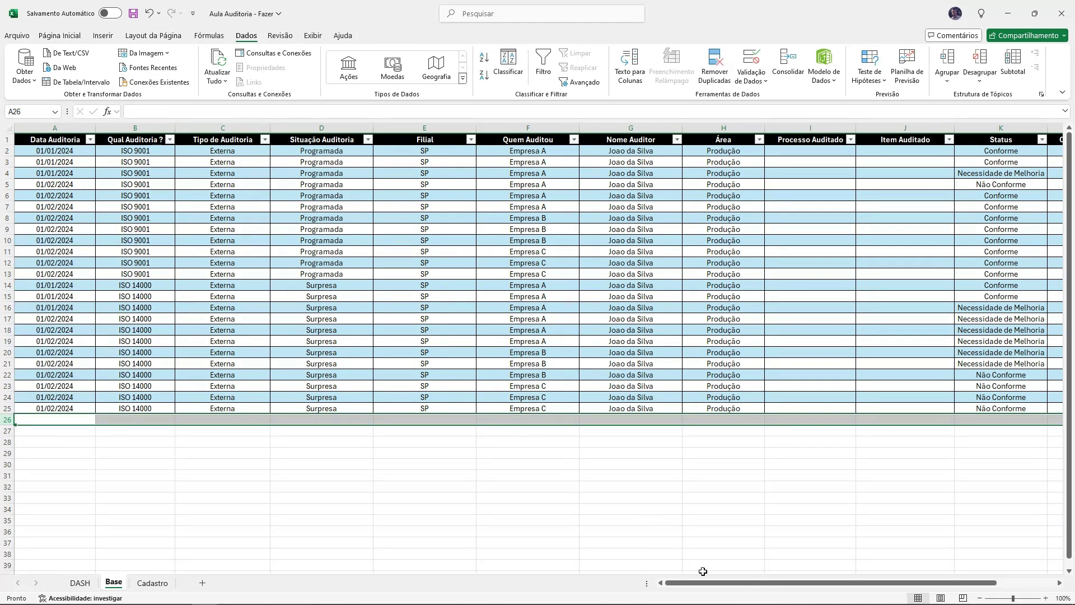
Step: Fill the Ano column with the formula =ANO([@[Data Auditoria]]), entered in N2
left_click_drag(713, 584, 862, 583)
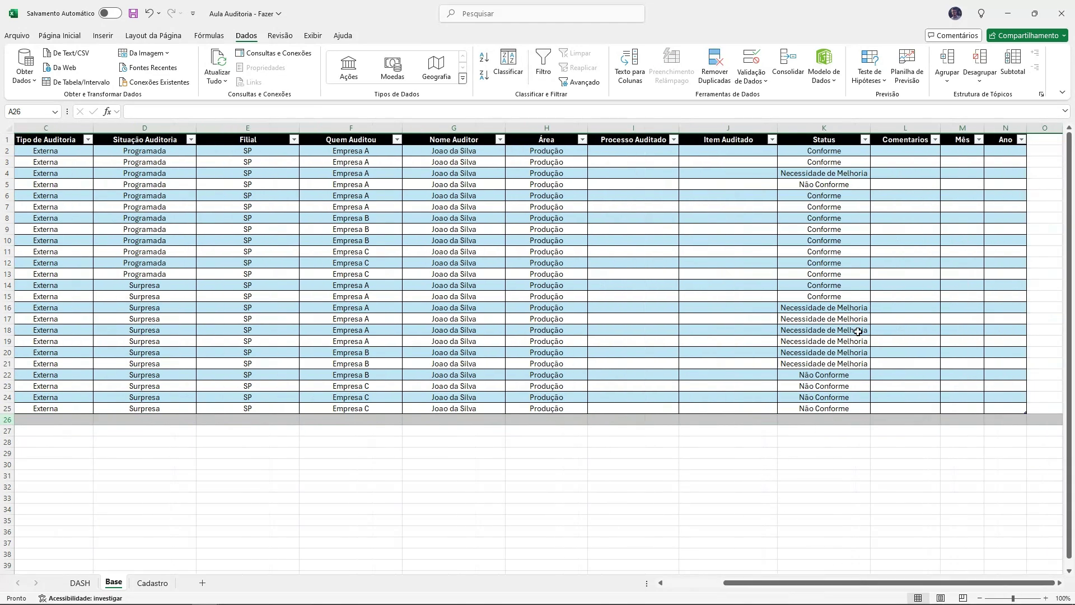
left_click(955, 126)
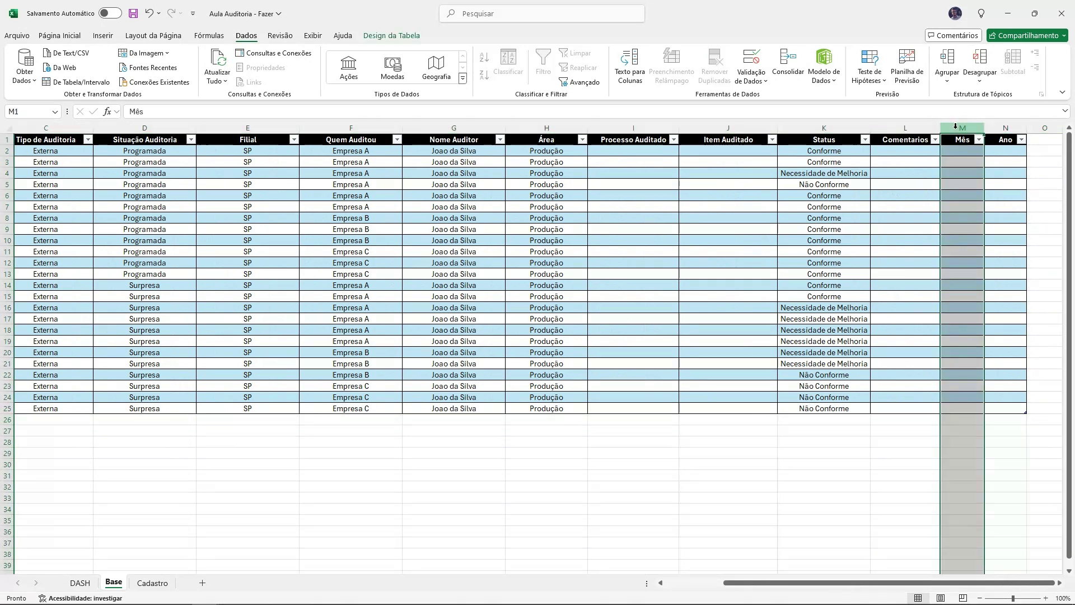
left_click(997, 127)
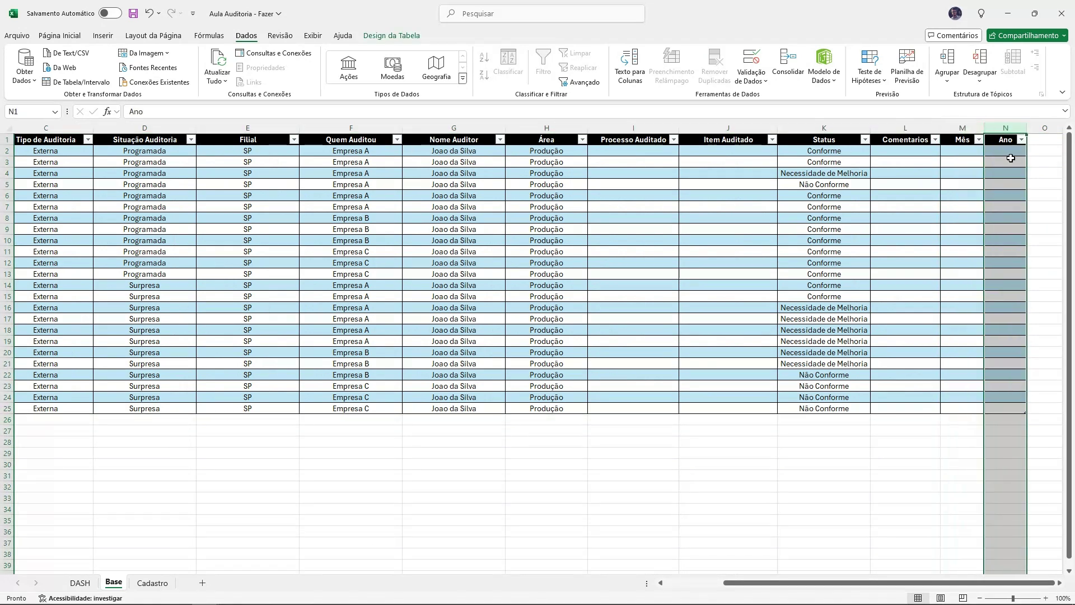
left_click(1018, 150)
type("=ano(")
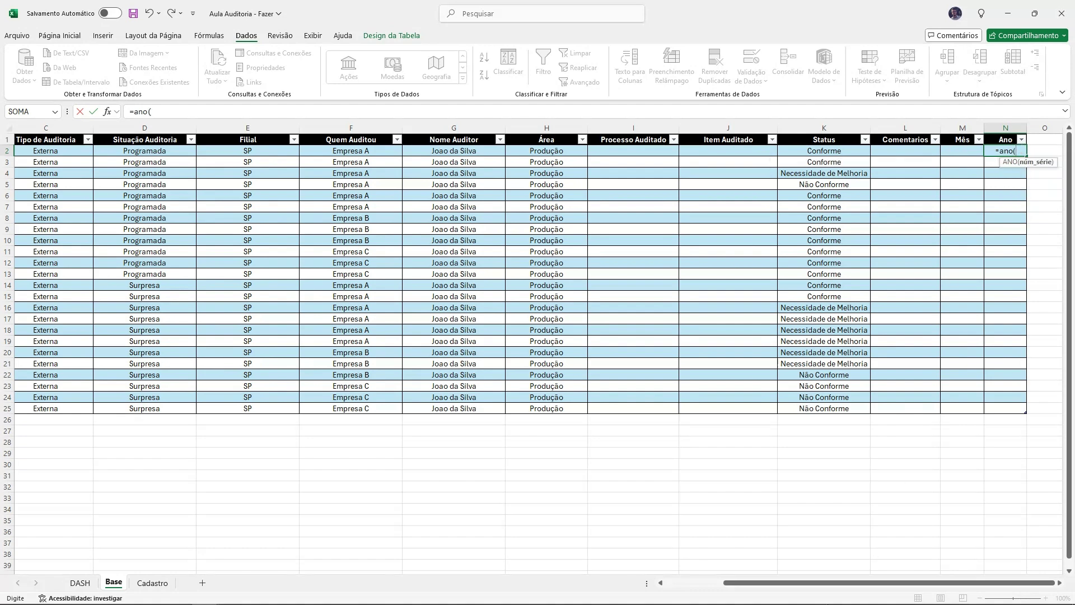
left_click_drag(771, 582, 651, 576)
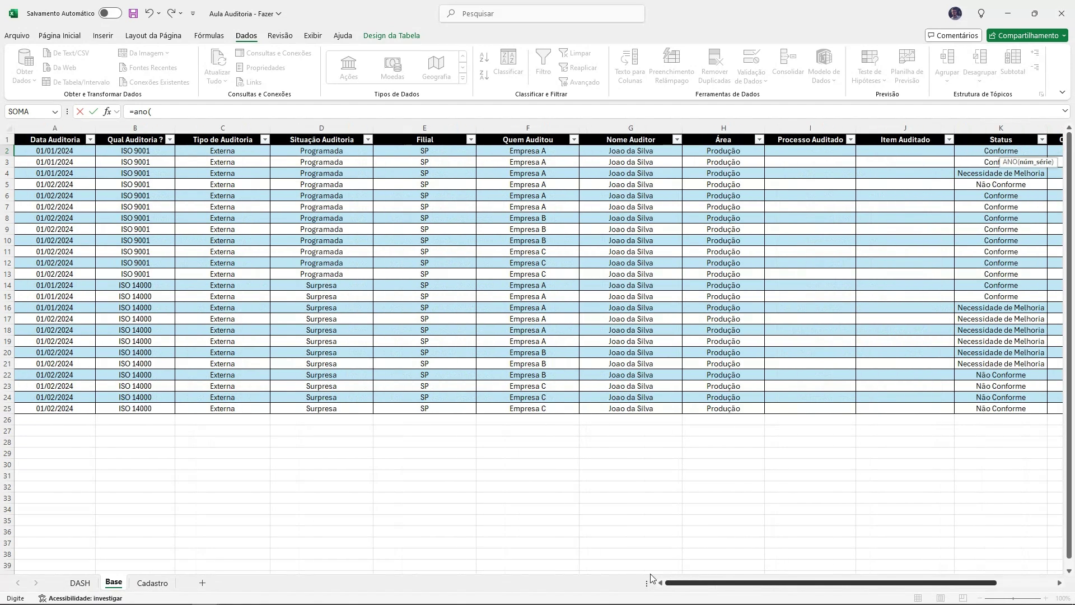
left_click(73, 151)
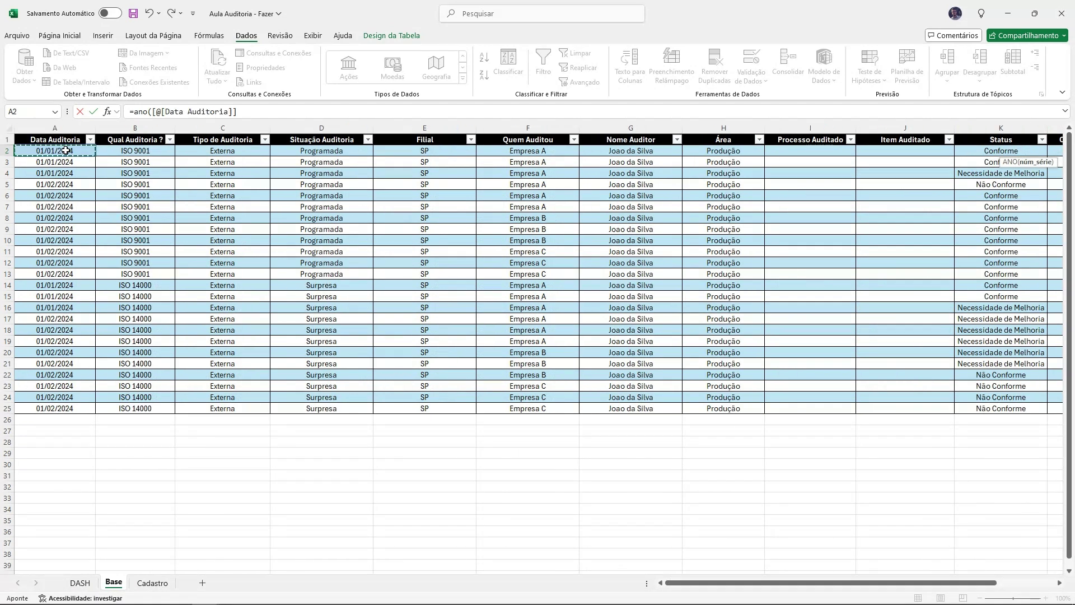
left_click(268, 111)
key("Return")
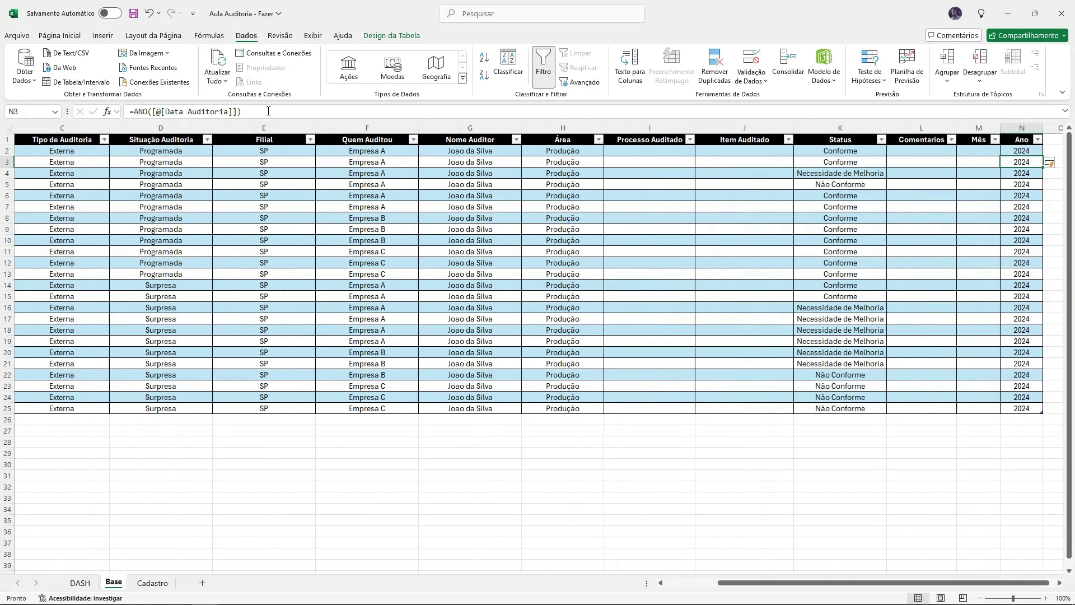
Step: Fill the Mês column with the formula =TEXTO([@[Data Auditoria]];"mmm"), entered in M2
left_click(987, 149)
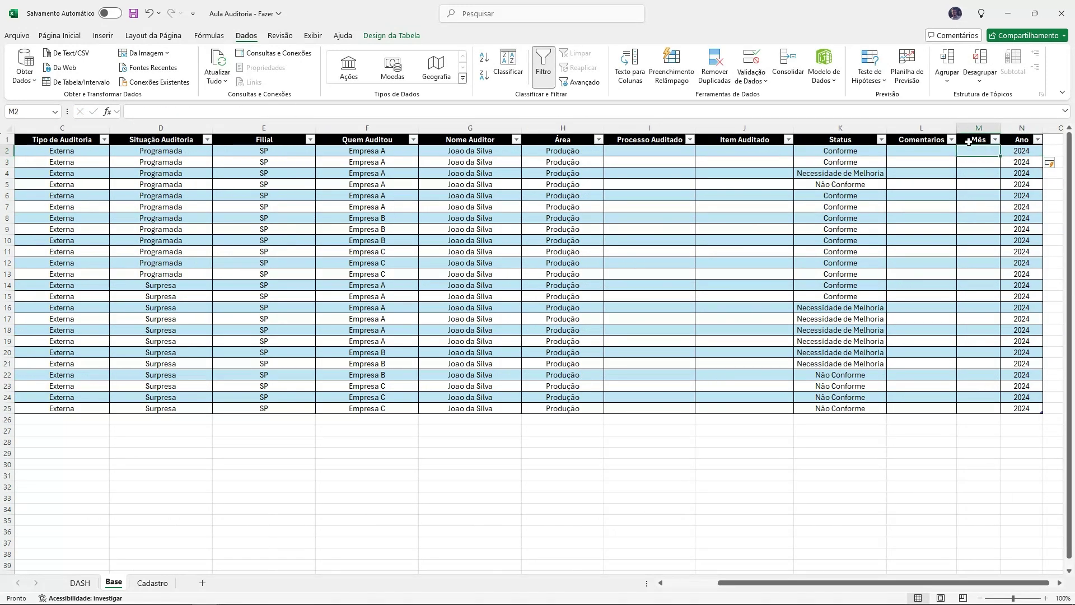
type("=tex")
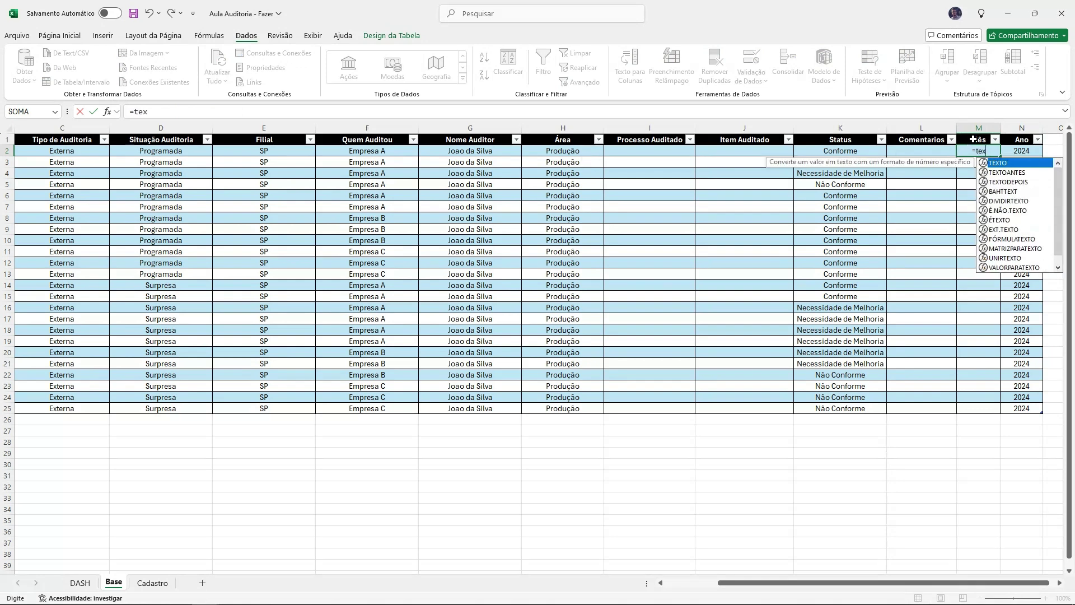
double_click(999, 164)
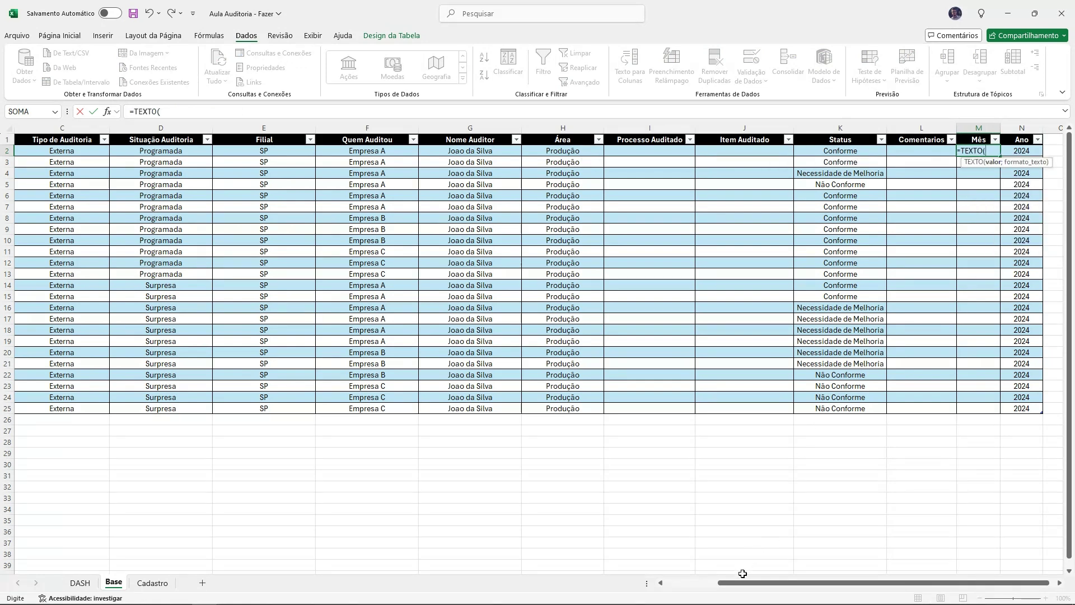
left_click_drag(743, 583, 609, 561)
left_click(54, 151)
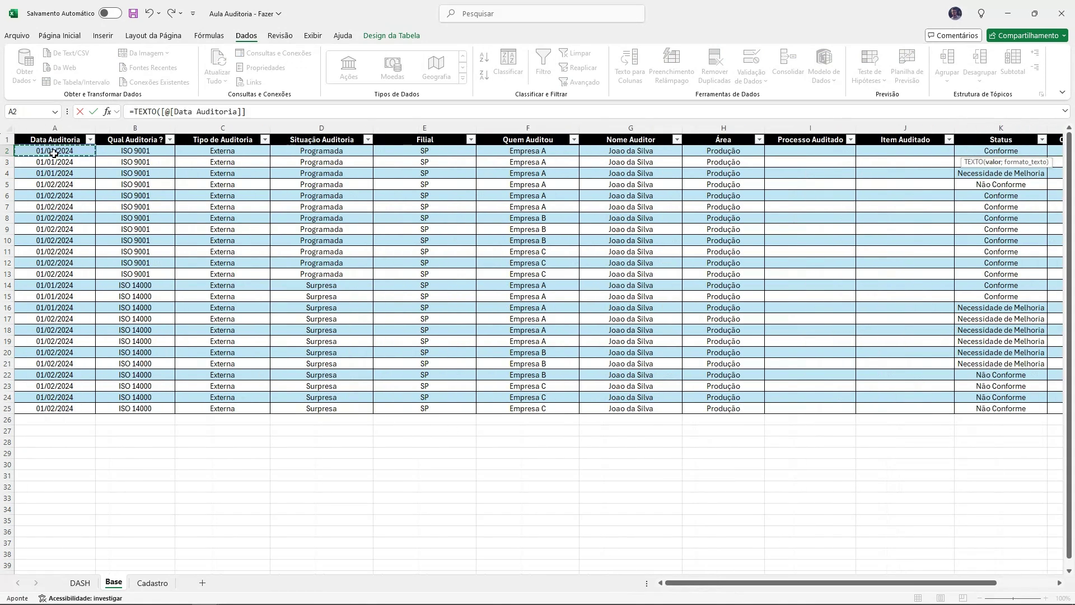
left_click(254, 112)
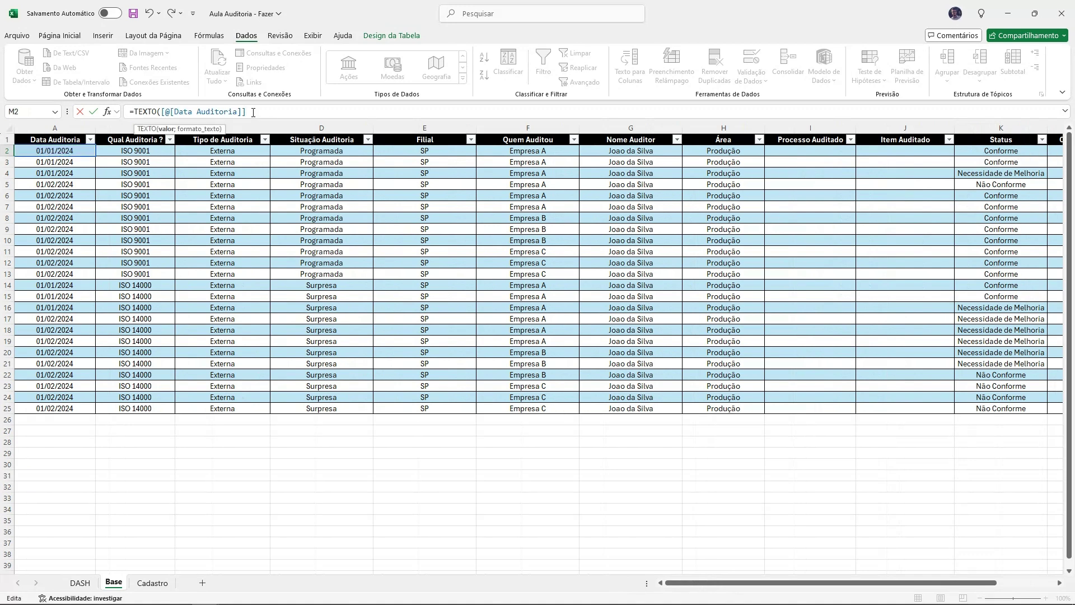
type(";\"mmm")
key("Return")
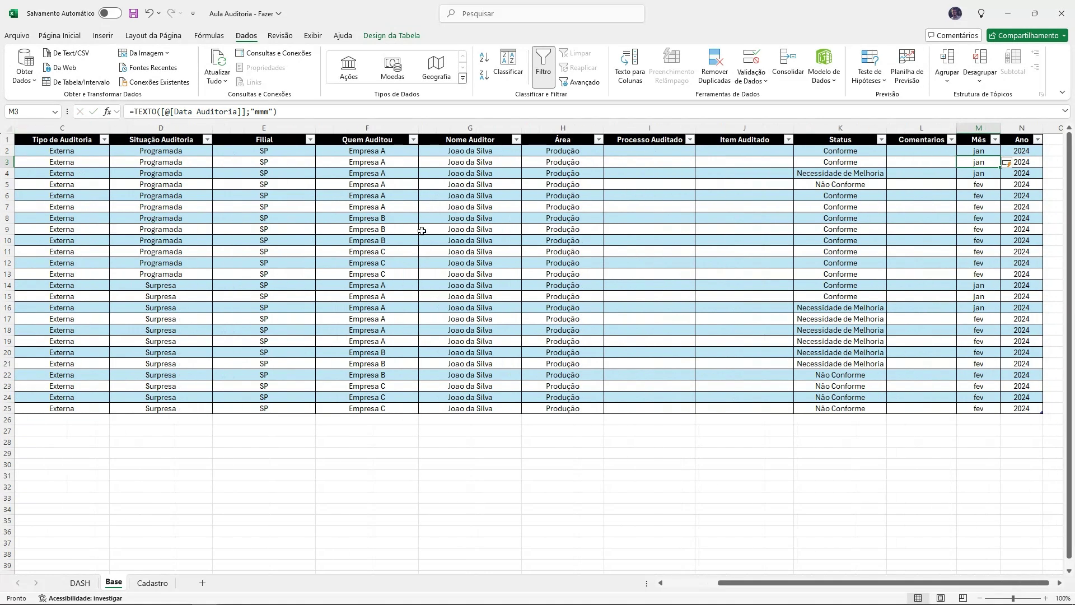
left_click_drag(974, 127, 1026, 129)
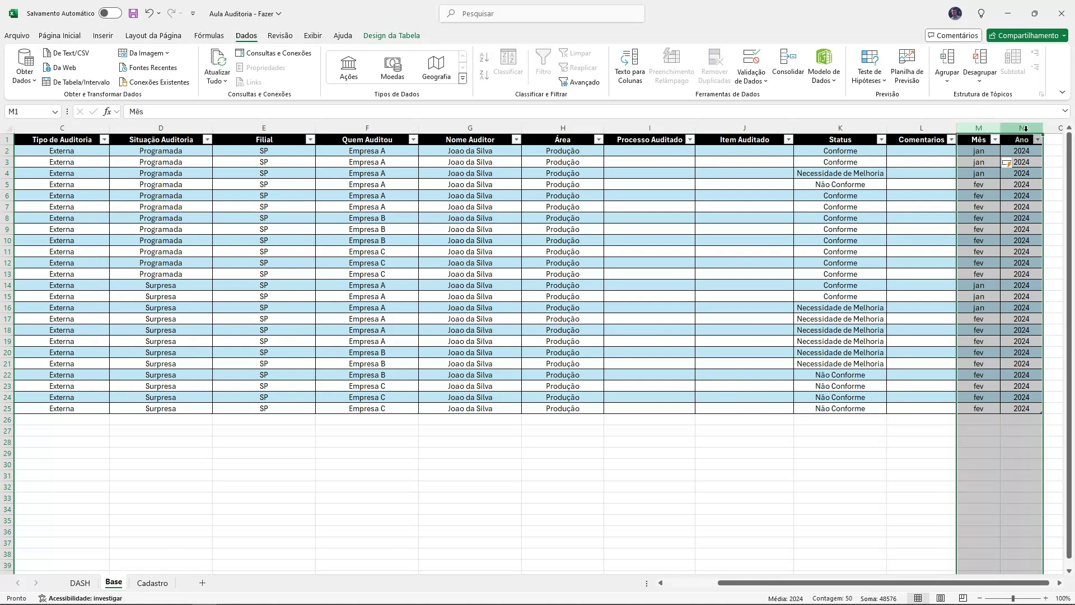
left_click(448, 445)
left_click(558, 445)
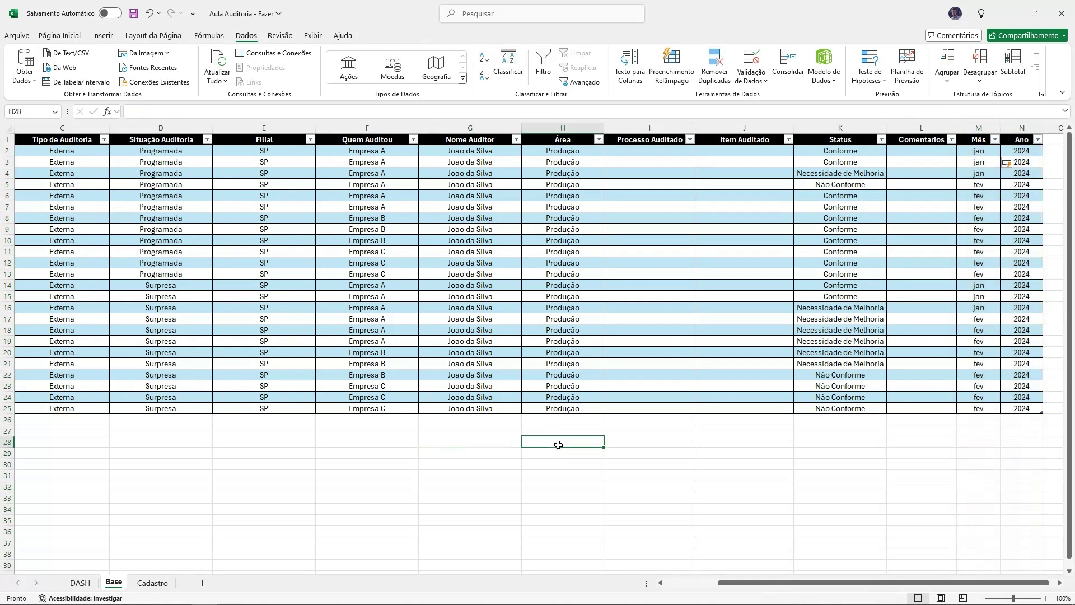
Step: Review the Base table's Processo Auditado and Item Auditado columns, and show the lists on the Cadastro sheet
left_click_drag(650, 128, 745, 128)
left_click(152, 582)
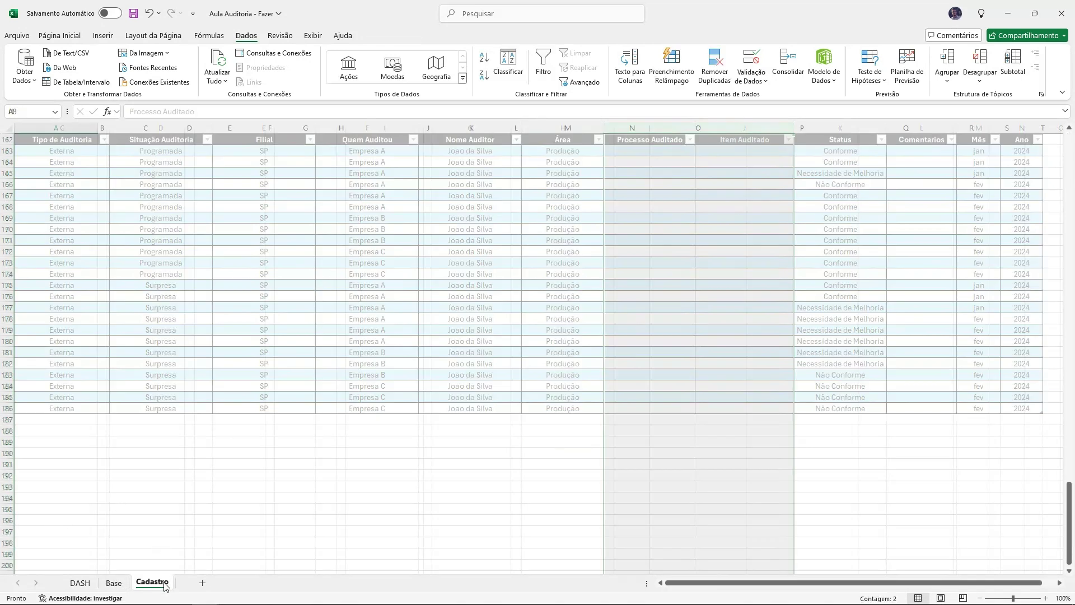
scroll(378, 502, "up", 20)
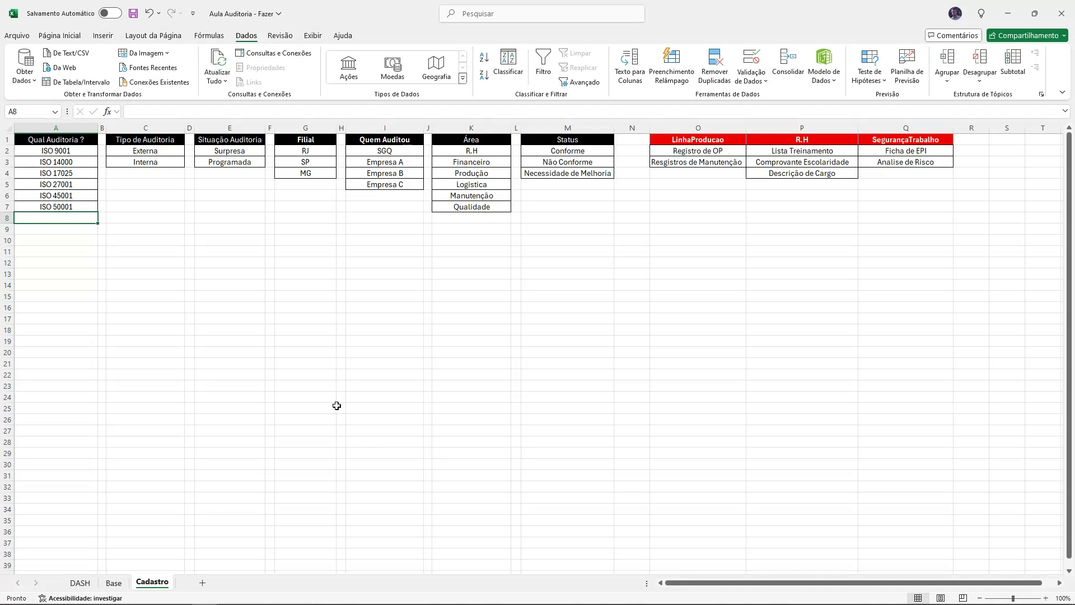
left_click(439, 357)
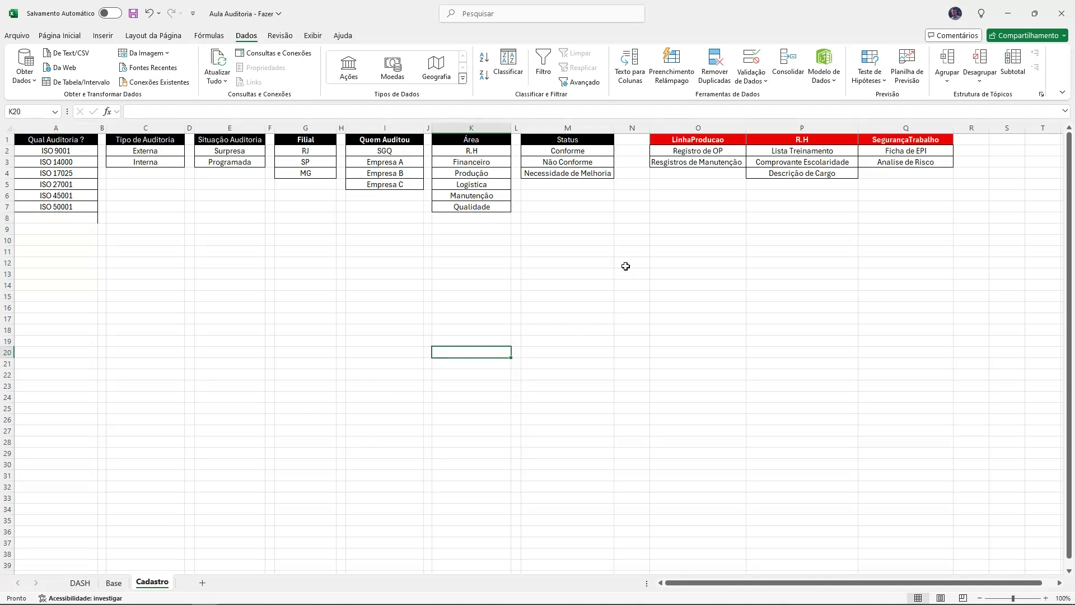
Step: Copy the LinhaProducao, R.H and SegurançaTrabalho headings into cells K18, K19 and K20 of the Cadastro sheet
left_click(689, 140)
key("ctrl+c")
left_click(473, 331)
key("ctrl+v")
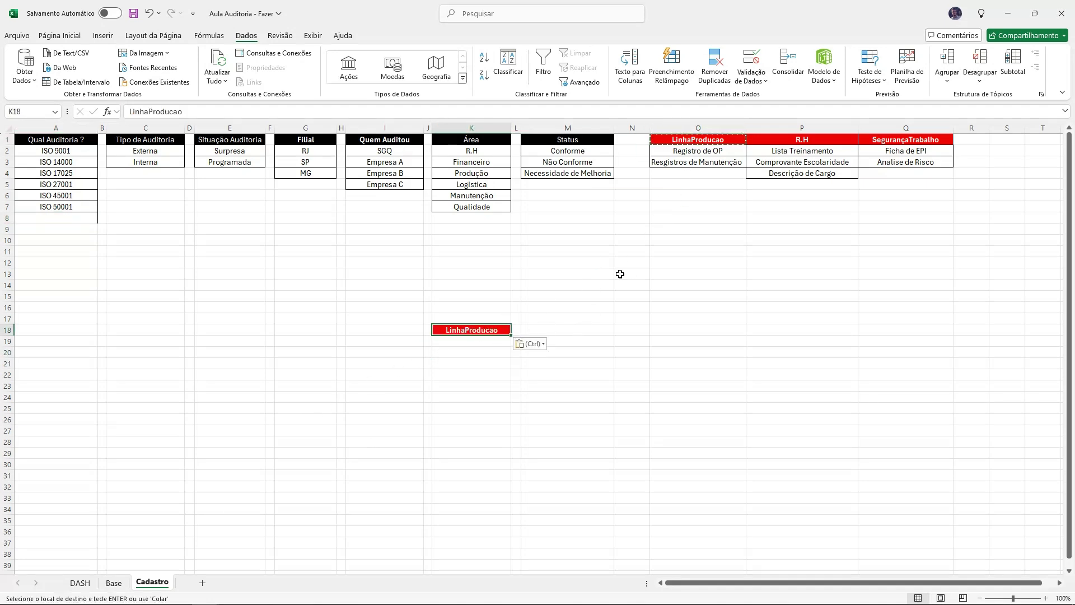
left_click(797, 144)
key("ctrl+c")
left_click(470, 340)
key("ctrl+v")
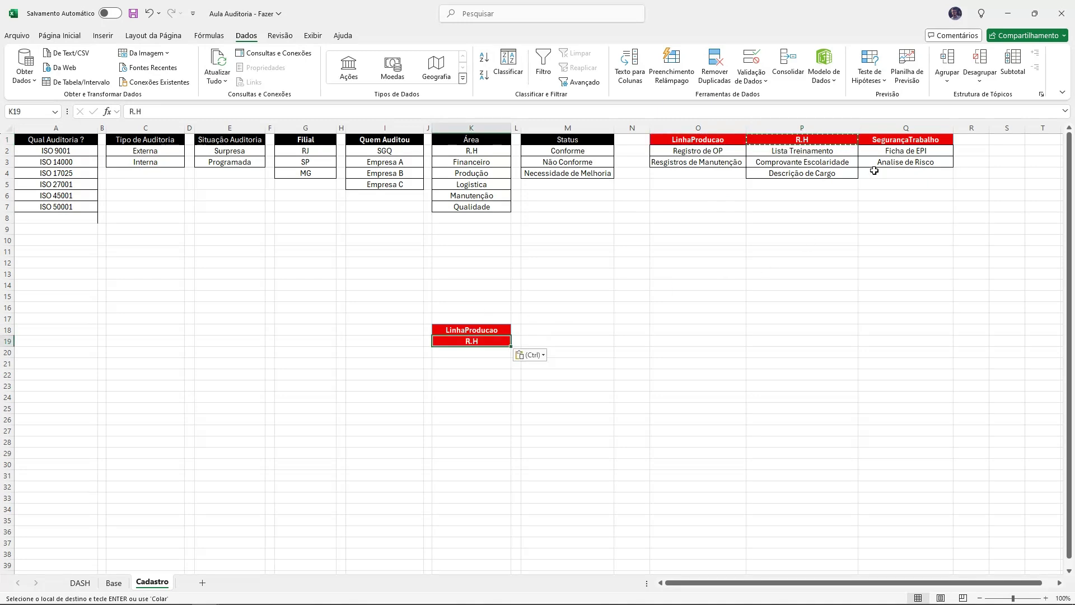
left_click(903, 142)
key("ctrl+c")
left_click(488, 354)
key("ctrl+v")
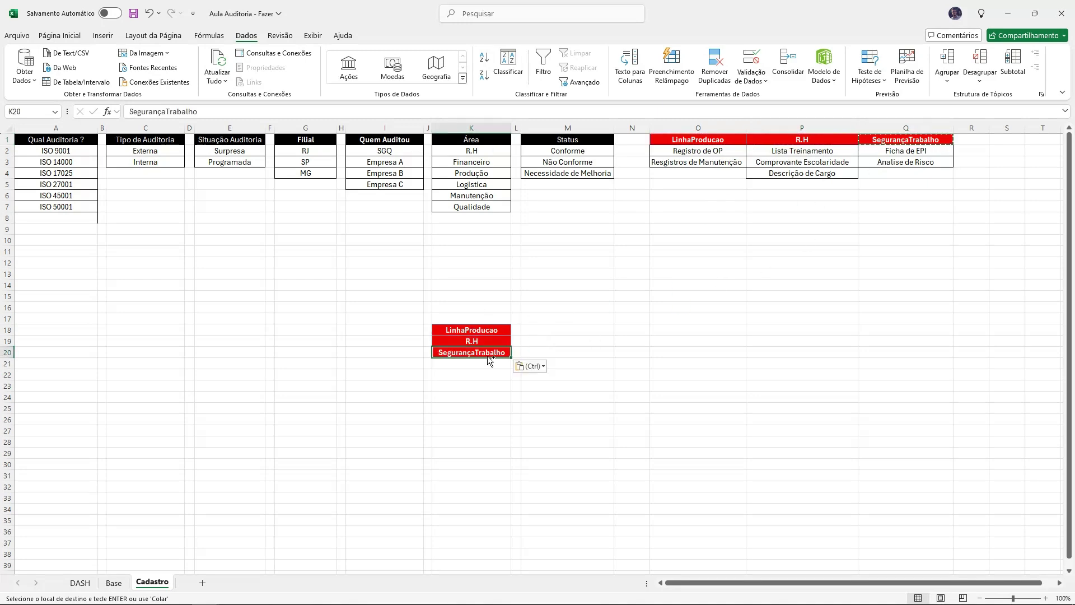
Step: Add list validation to Processo Auditado cell I2 on the Base sheet, with source =Cadastro!$K$18:$K$20
left_click(113, 583)
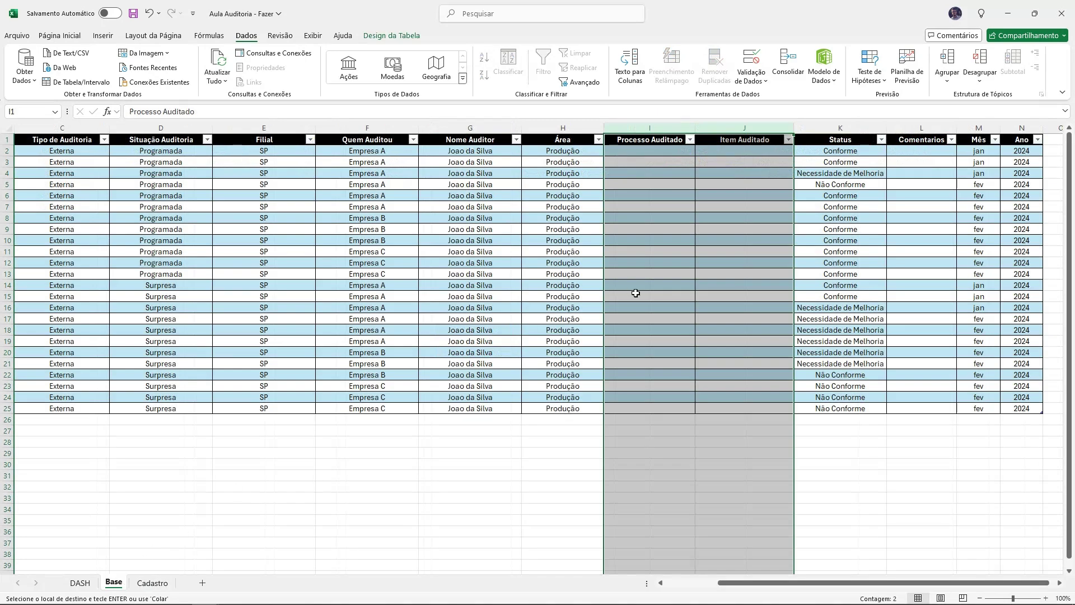
left_click(646, 150)
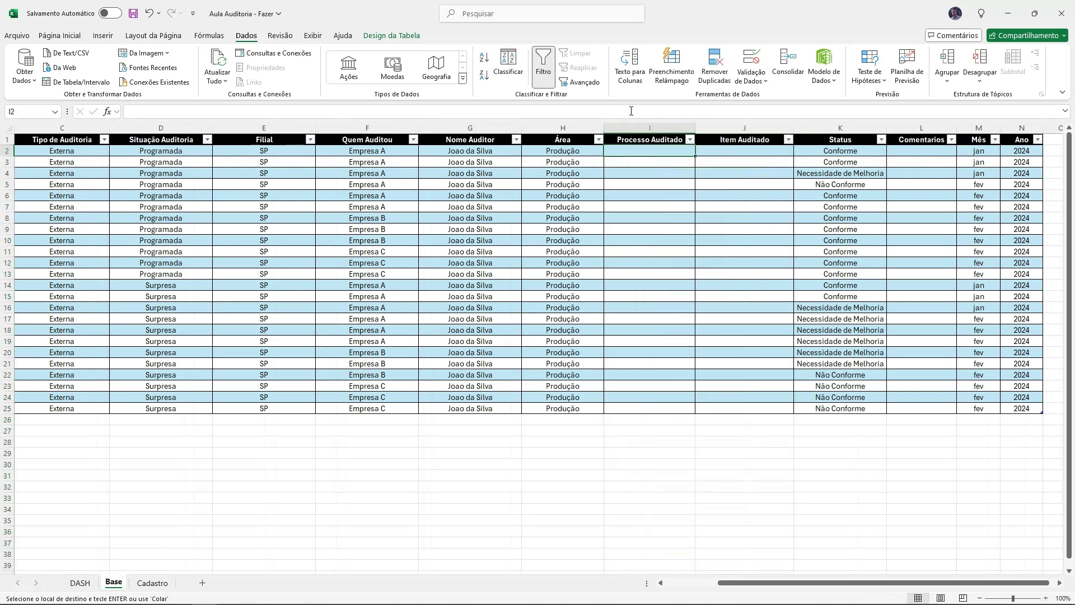
left_click(751, 62)
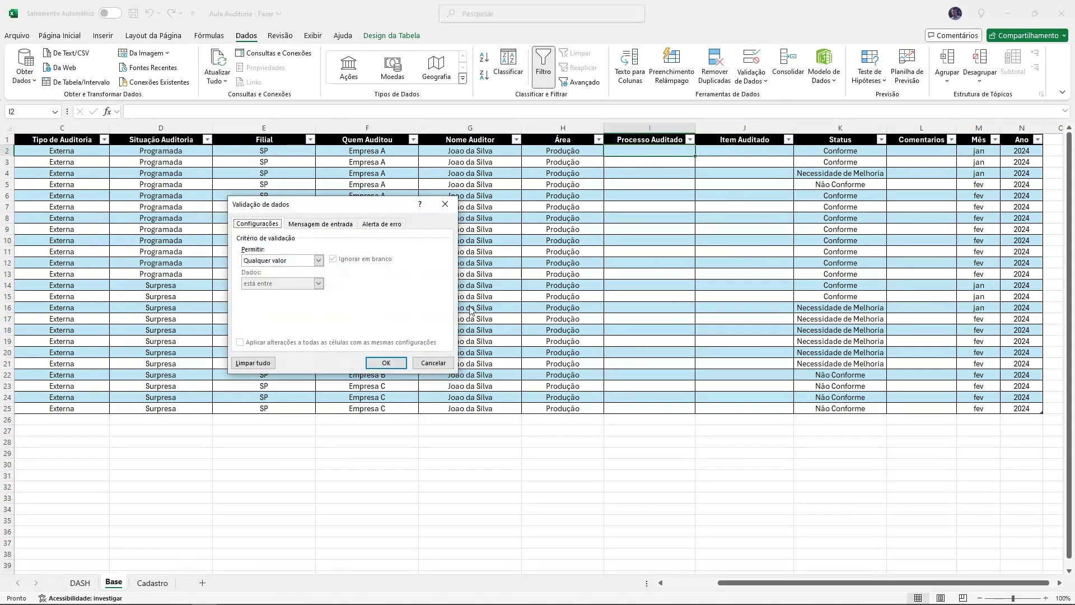
left_click(318, 261)
left_click(405, 306)
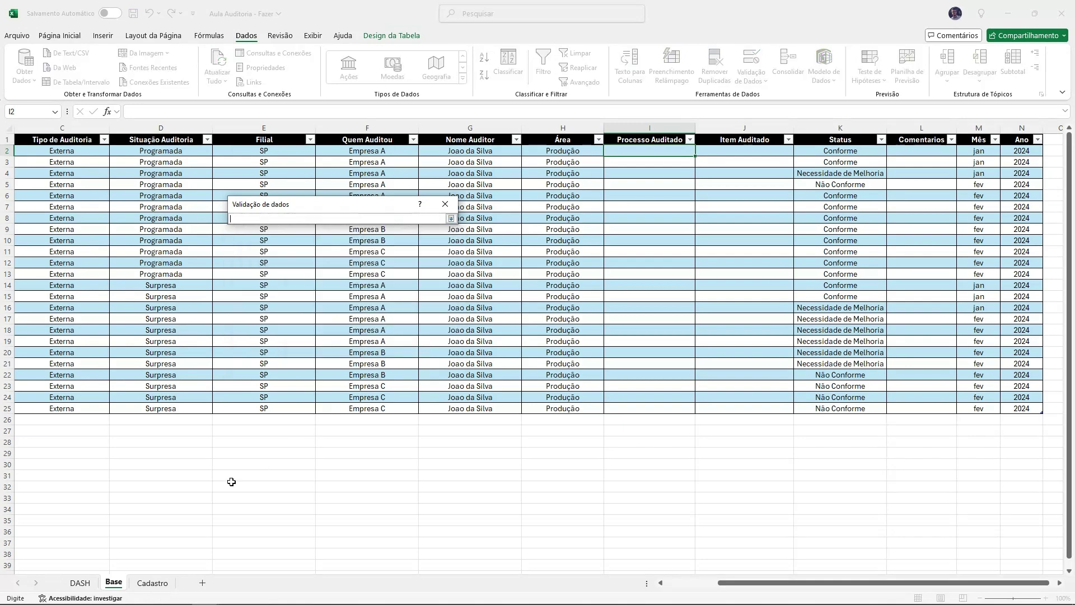
left_click(153, 583)
left_click_drag(473, 330, 467, 343)
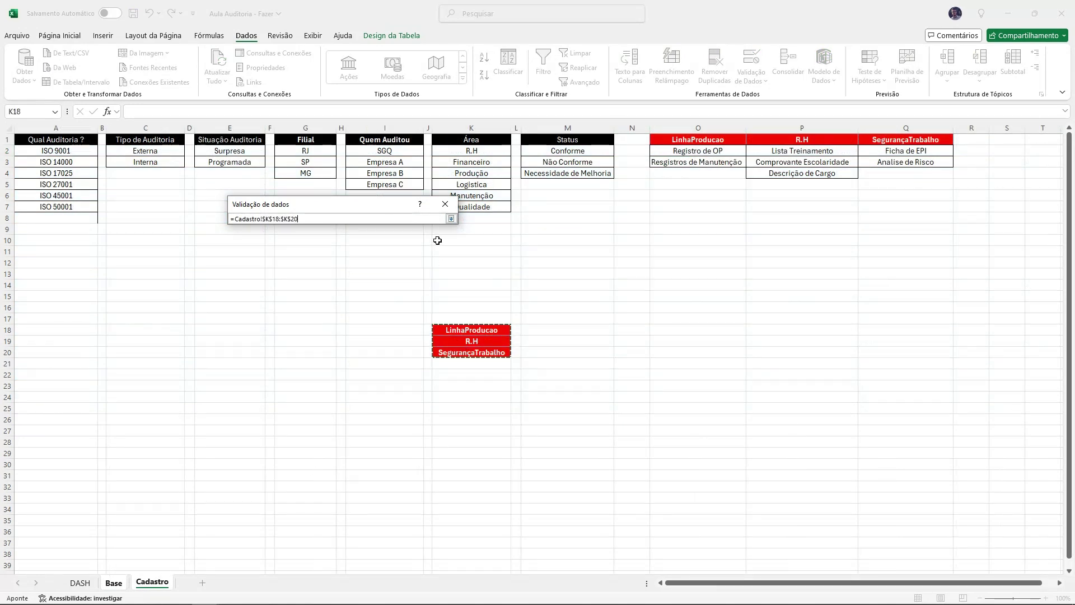
left_click(451, 218)
left_click(388, 366)
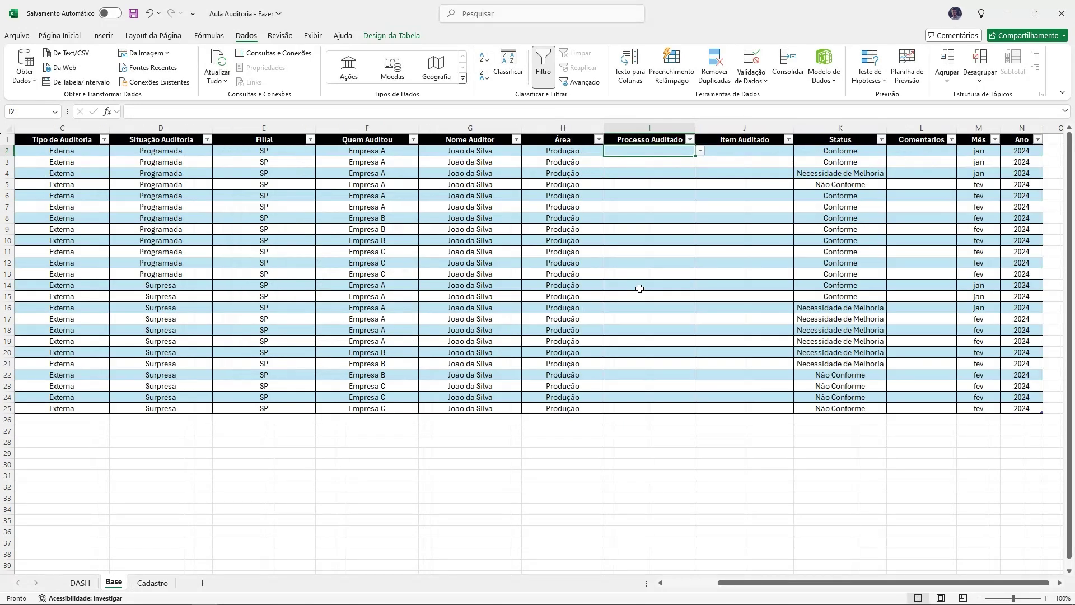
Step: Choose LinhaProducao from the Processo Auditado dropdown list in I2
left_click(700, 152)
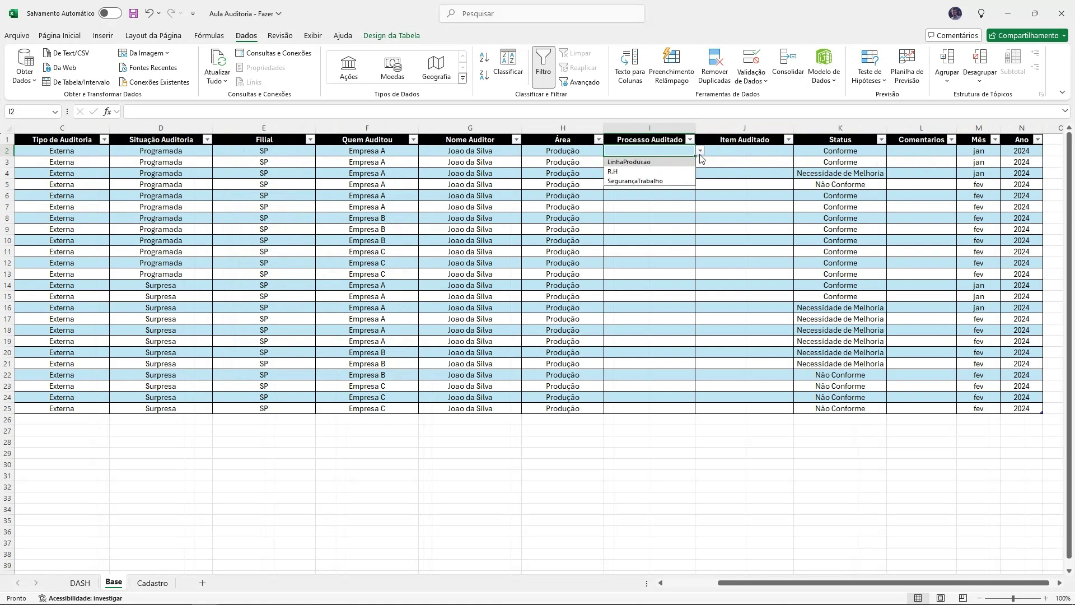
left_click(642, 161)
left_click(739, 147)
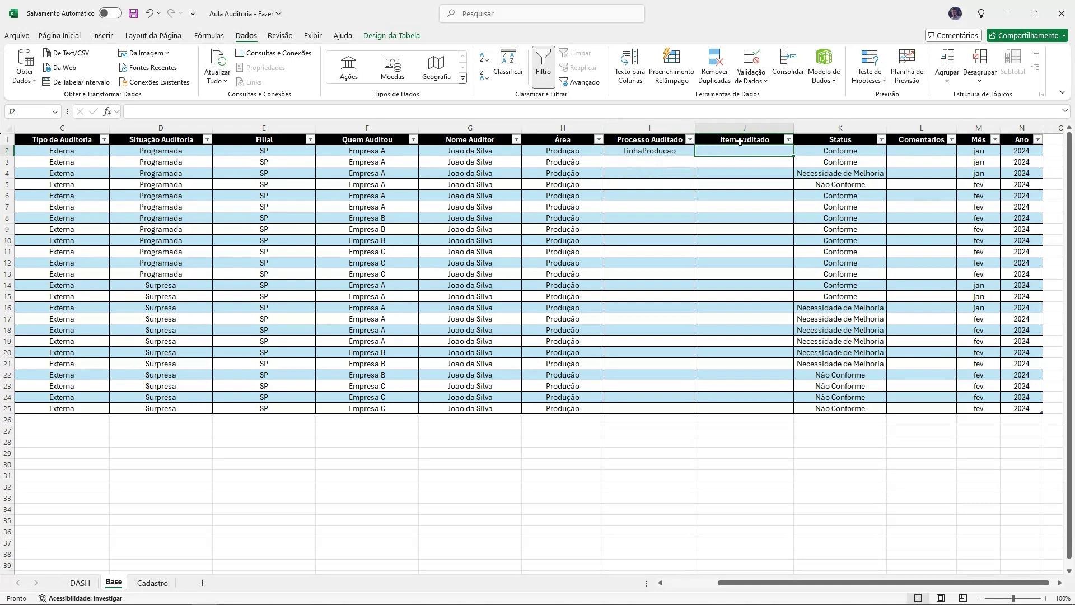
Step: Copy the items listed under the three red headings of the Cadastro sheet into one continuous list in M18:M24
left_click(153, 583)
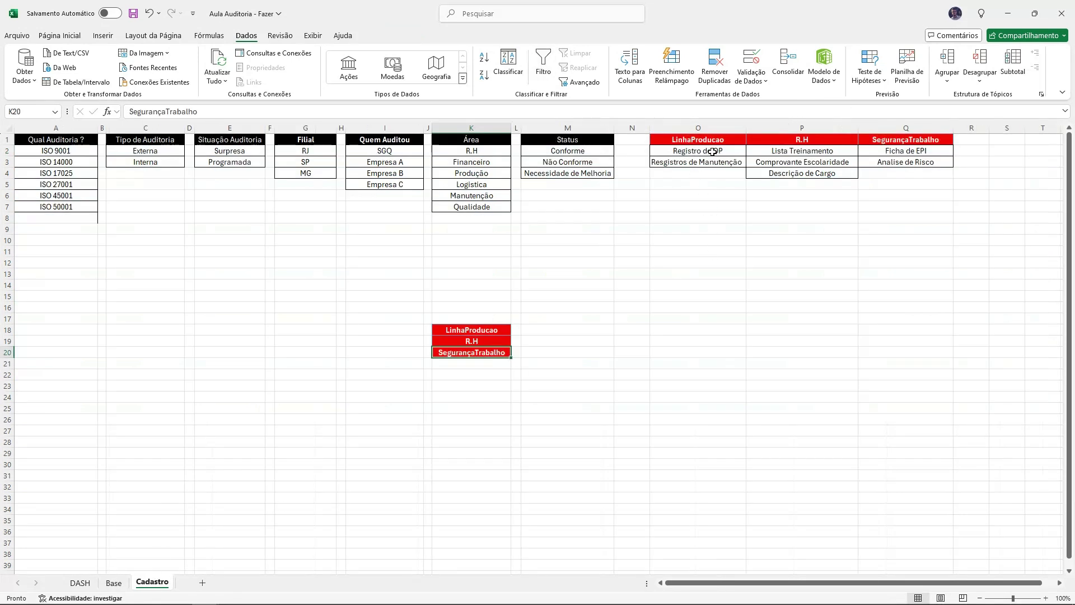
left_click_drag(712, 151, 784, 173)
key("ctrl+c")
left_click(588, 329)
key("ctrl+v")
left_click(765, 151)
key("ctrl+c")
left_click(567, 352)
key("ctrl+v")
left_click_drag(906, 151, 906, 162)
key("ctrl+c")
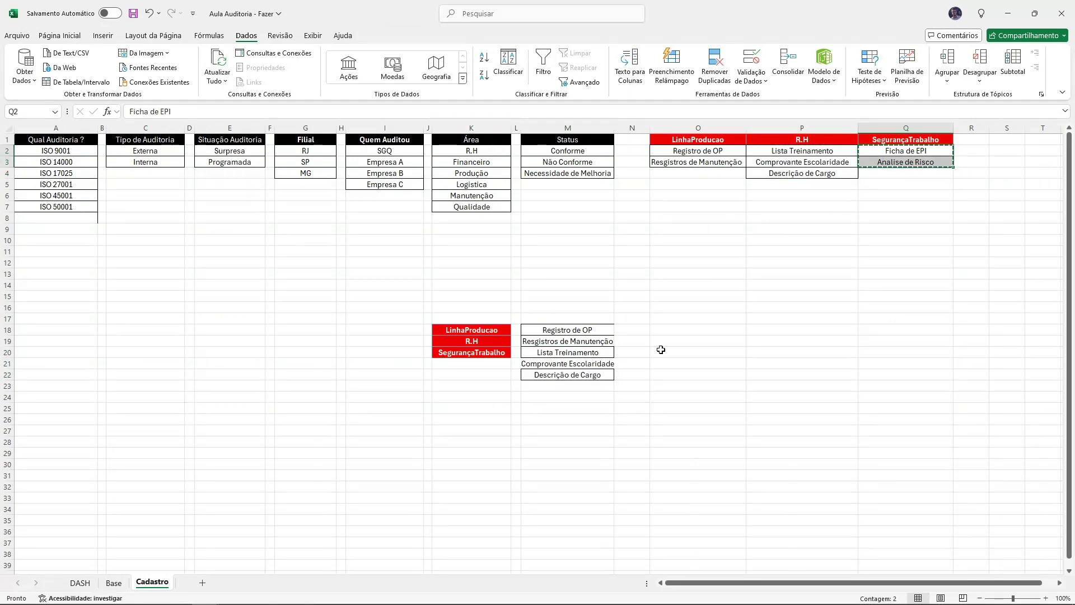
left_click(569, 386)
key("ctrl+v")
Step: Add list validation to Item Auditado cell J2 on the Base sheet, with source =Cadastro!$M$18:$M$24
left_click(114, 583)
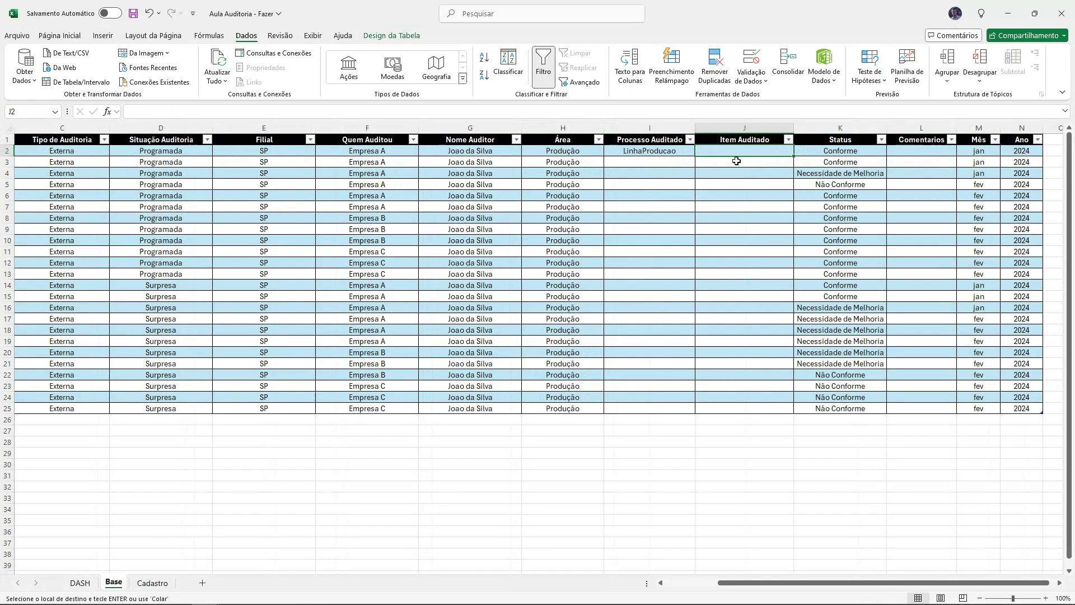
left_click(751, 61)
left_click(317, 261)
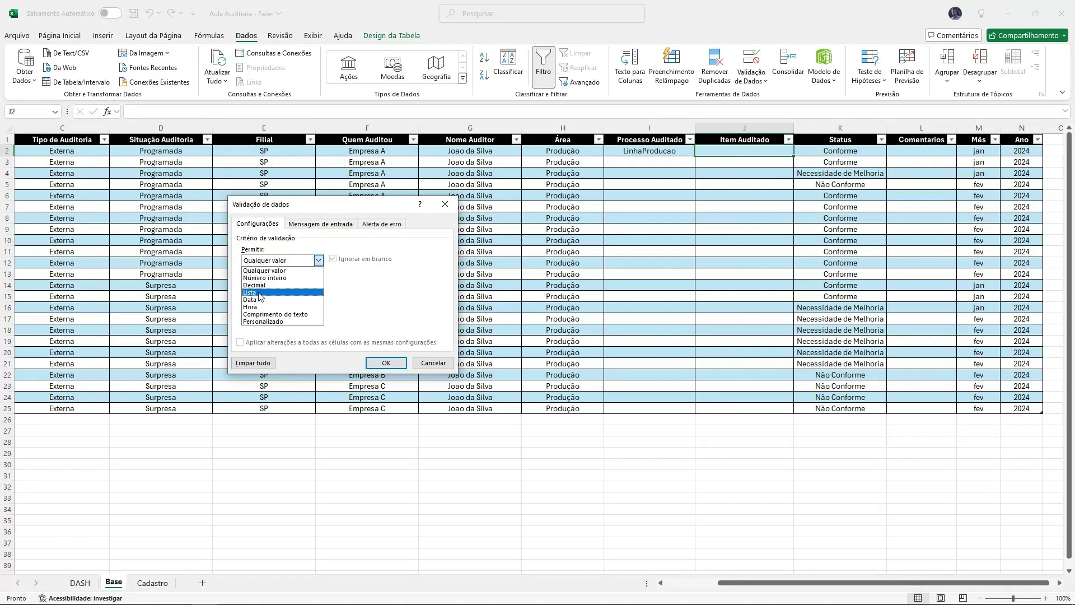
left_click(256, 291)
left_click(407, 308)
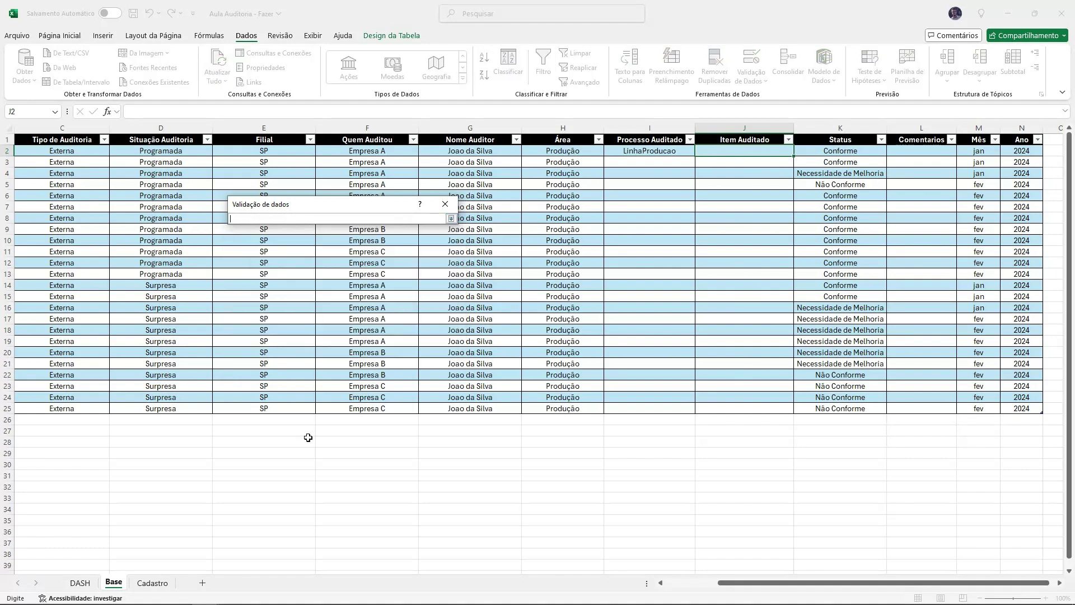
left_click(160, 583)
left_click_drag(568, 330, 567, 398)
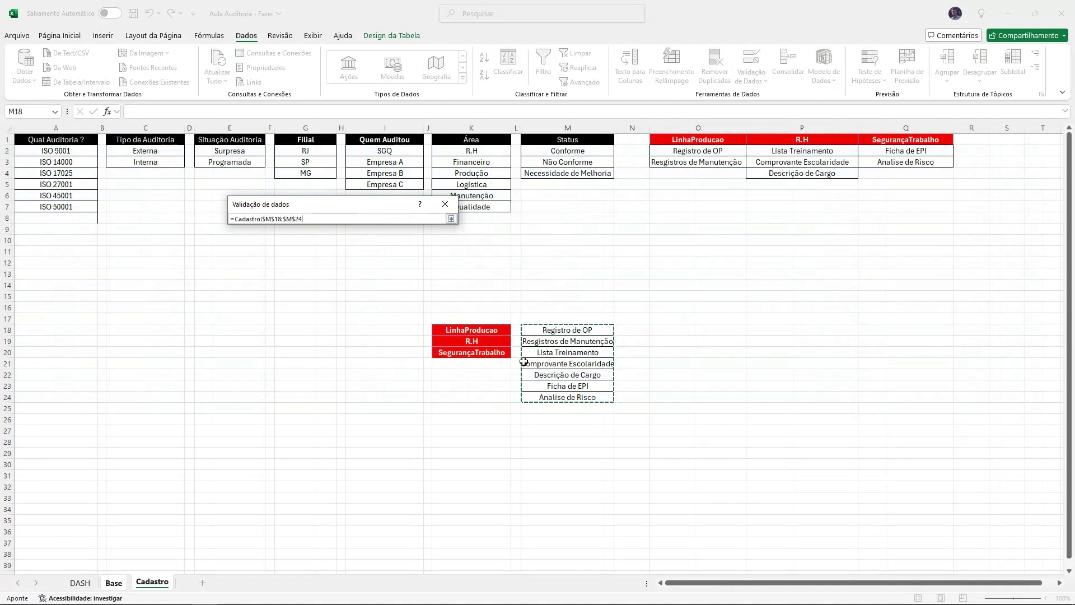
left_click(453, 219)
left_click(386, 363)
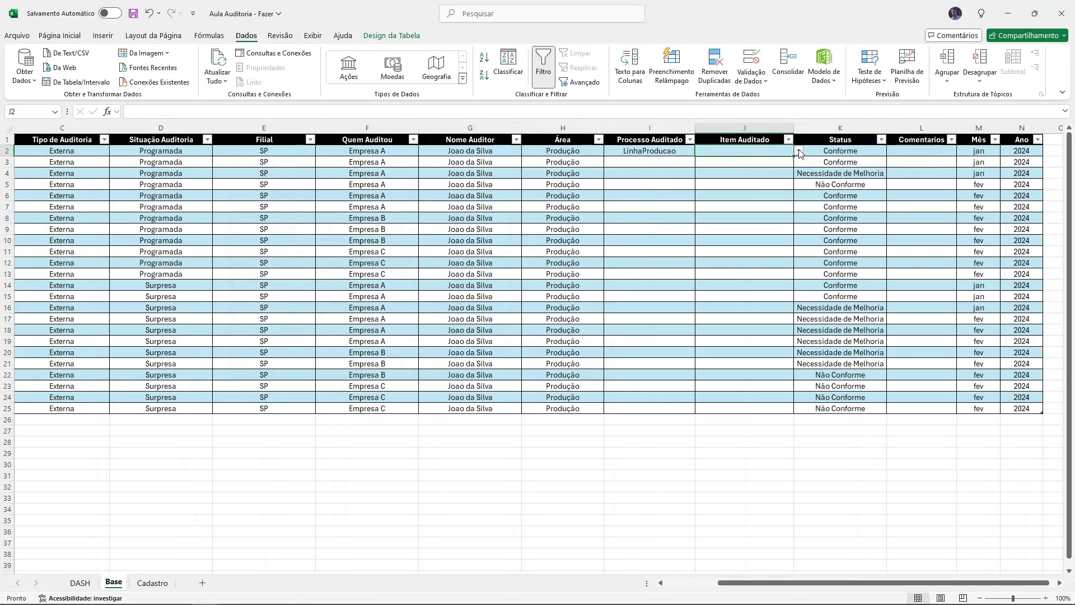
Step: Set Processo Auditado in I2 to R.H and compare the options offered in the J2 dropdown before and after
left_click(799, 151)
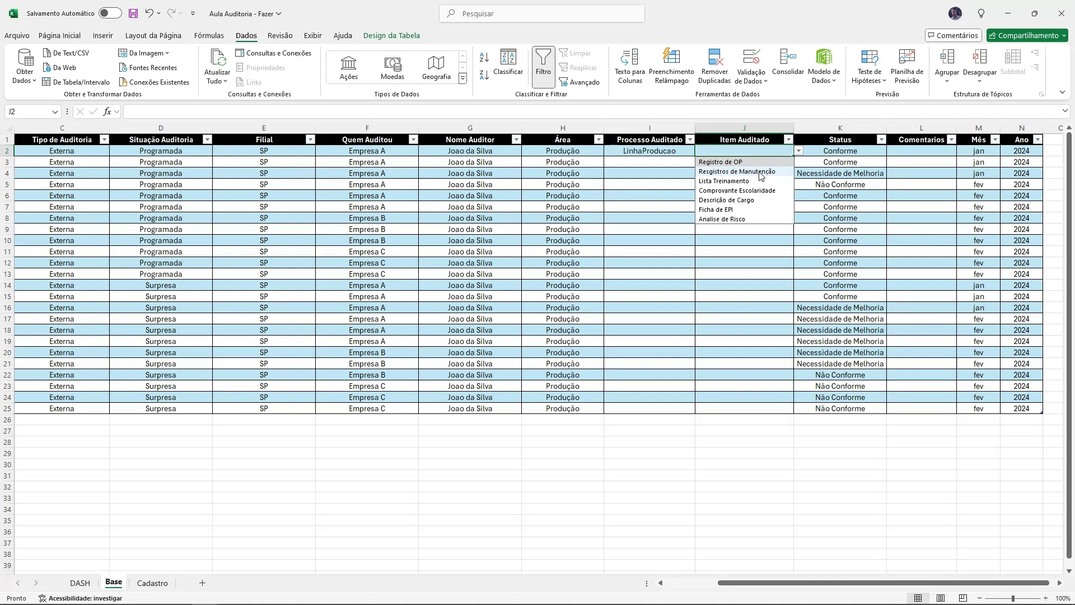
left_click(672, 151)
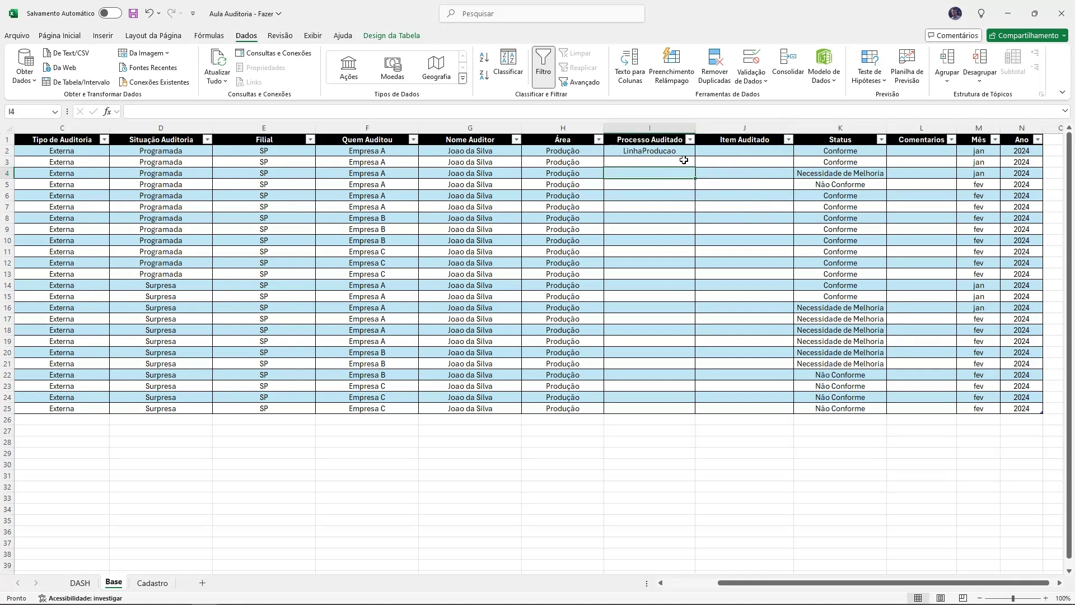
left_click(700, 151)
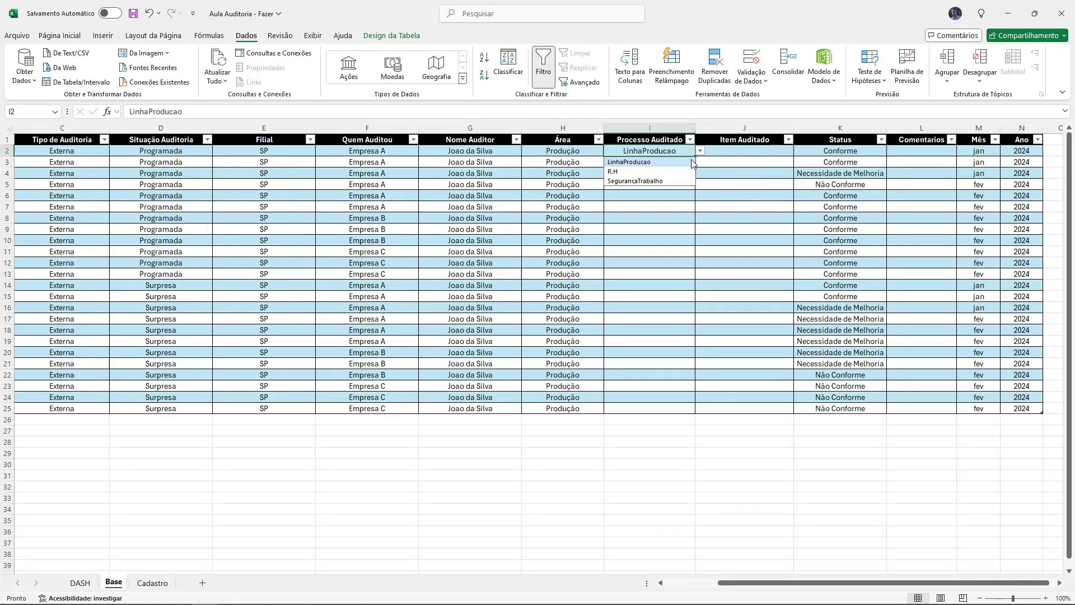
left_click(662, 172)
left_click(708, 153)
left_click(798, 151)
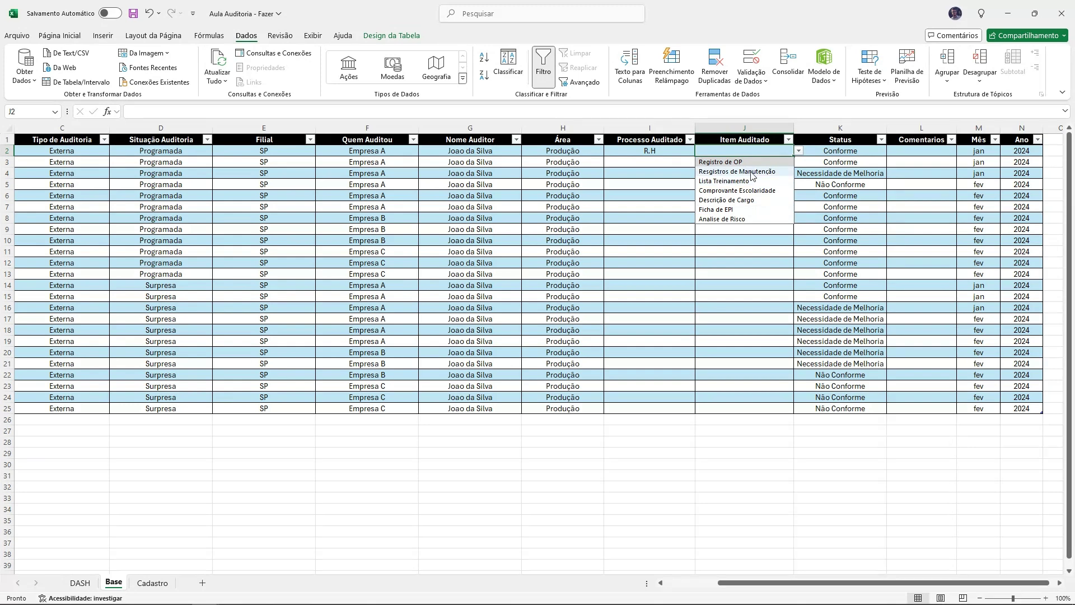
left_click(678, 150)
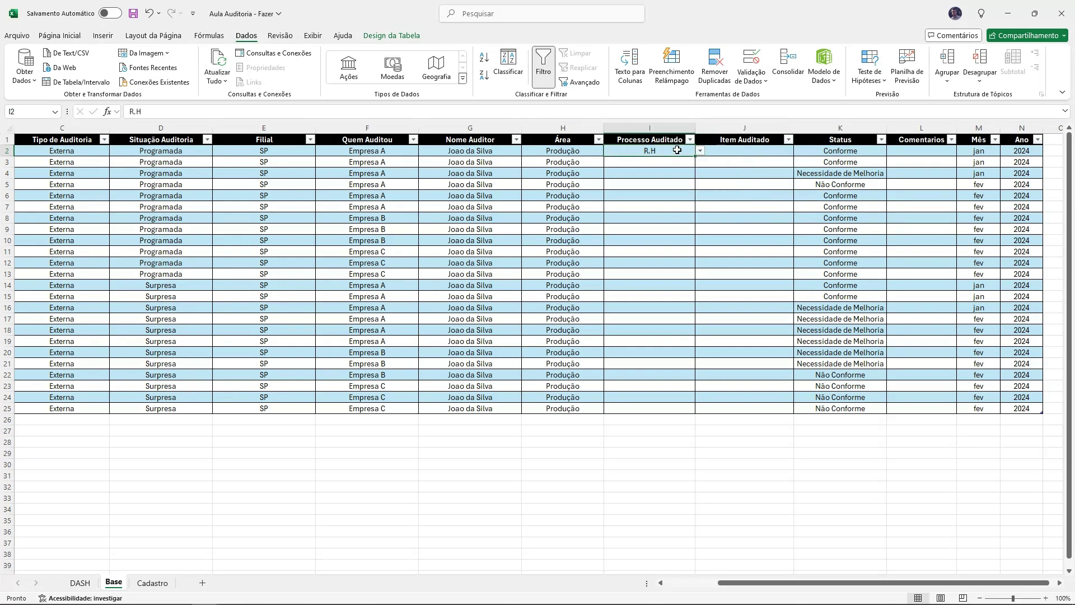
left_click(700, 151)
left_click(723, 155)
left_click(799, 151)
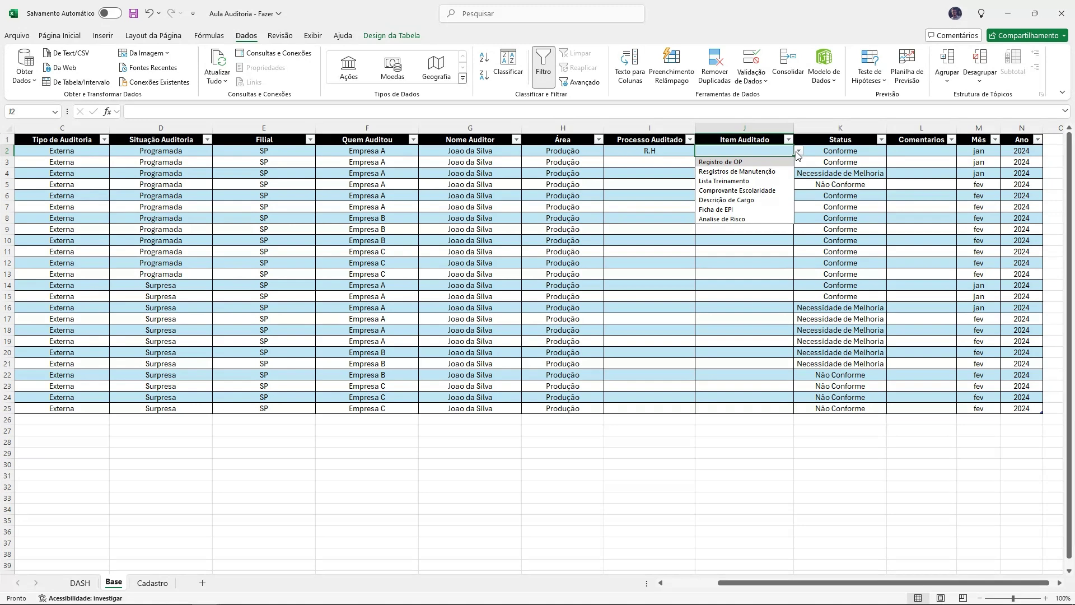
Step: Set Processo Auditado in I2 back to LinhaProducao and check the options in the Item Auditado dropdown in J2
left_click(689, 150)
left_click(700, 150)
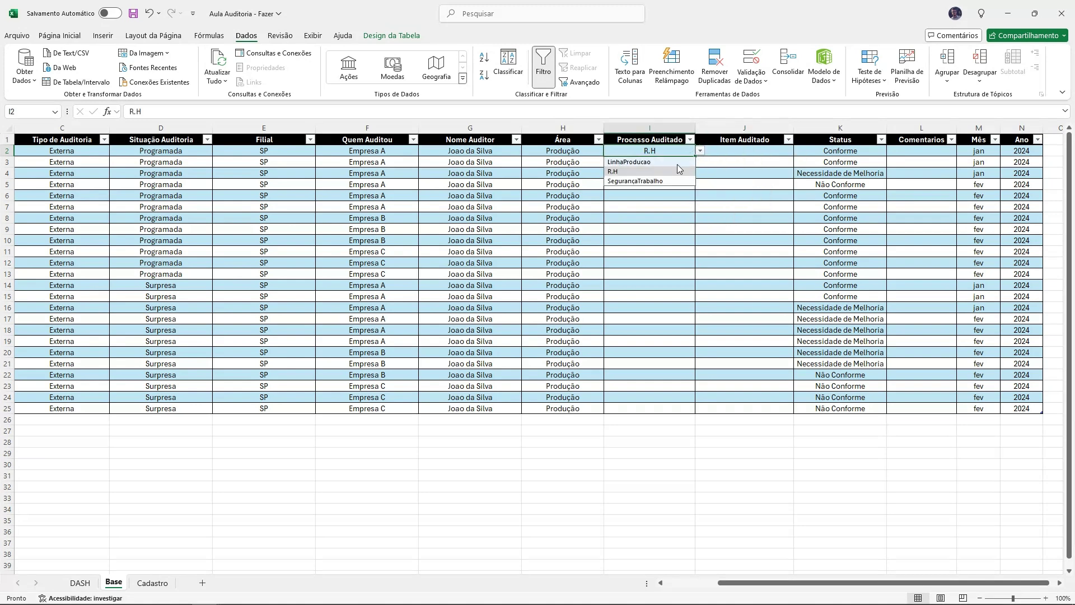
left_click(671, 163)
left_click(727, 151)
left_click(798, 151)
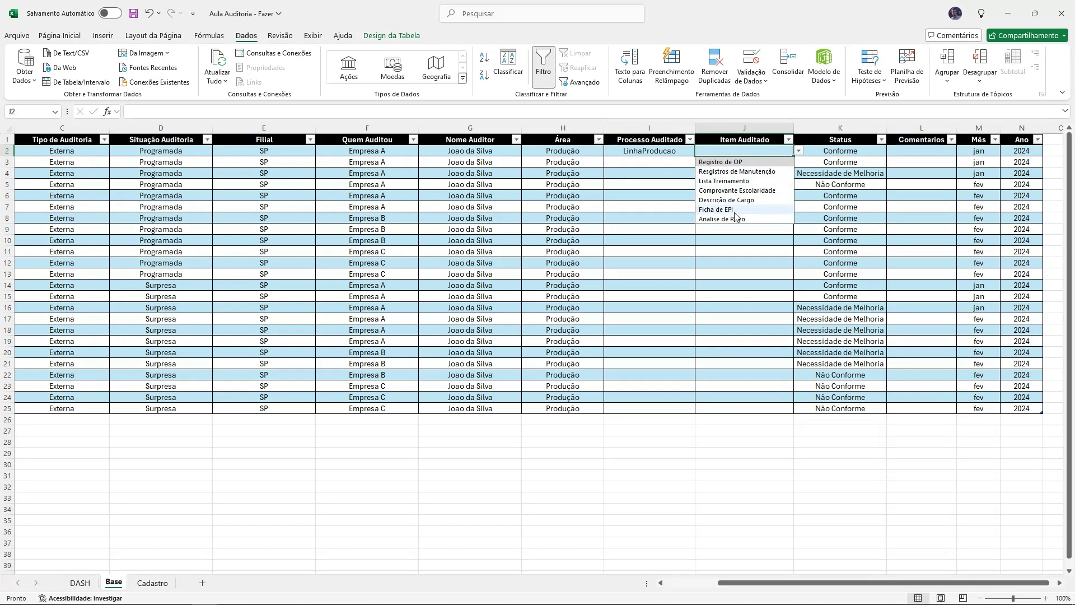
left_click(661, 204)
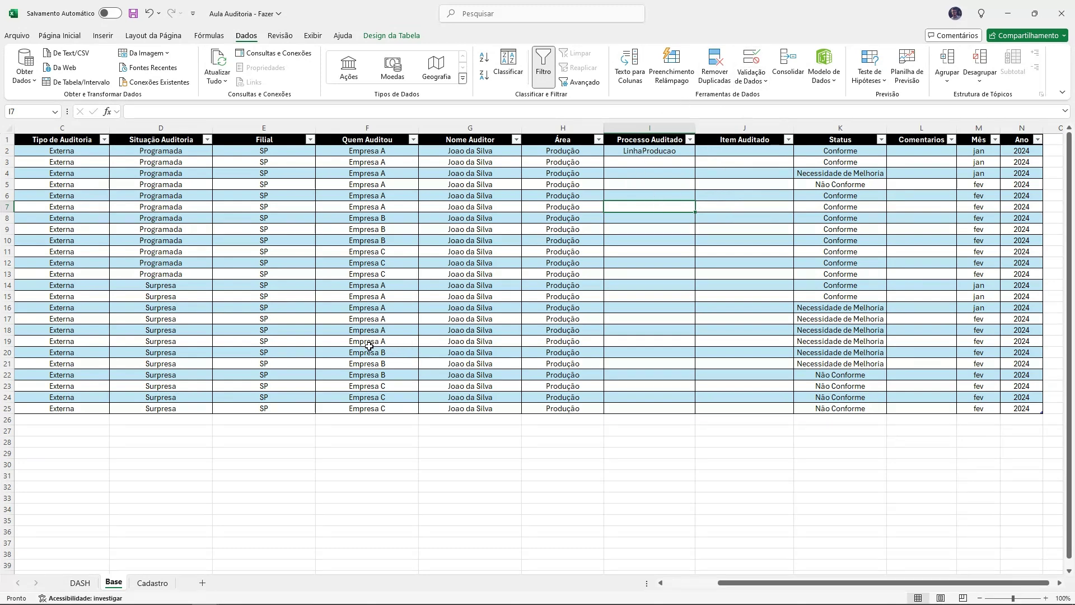
Step: Review the I2 dropdown options and the copied process and item lists below the tables on the Cadastro sheet
left_click(664, 153)
left_click(700, 150)
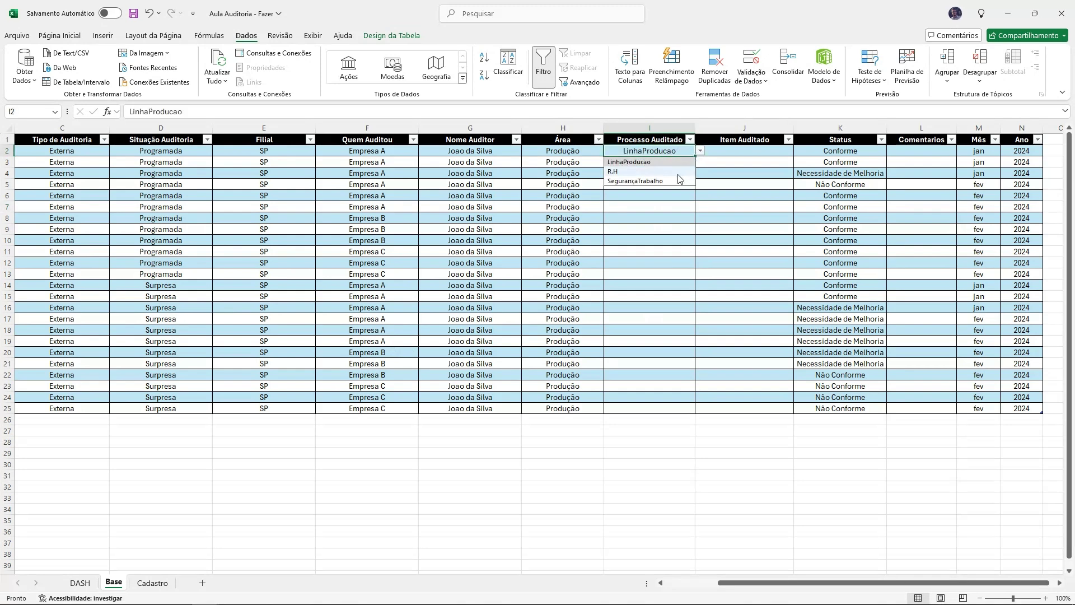
left_click(153, 583)
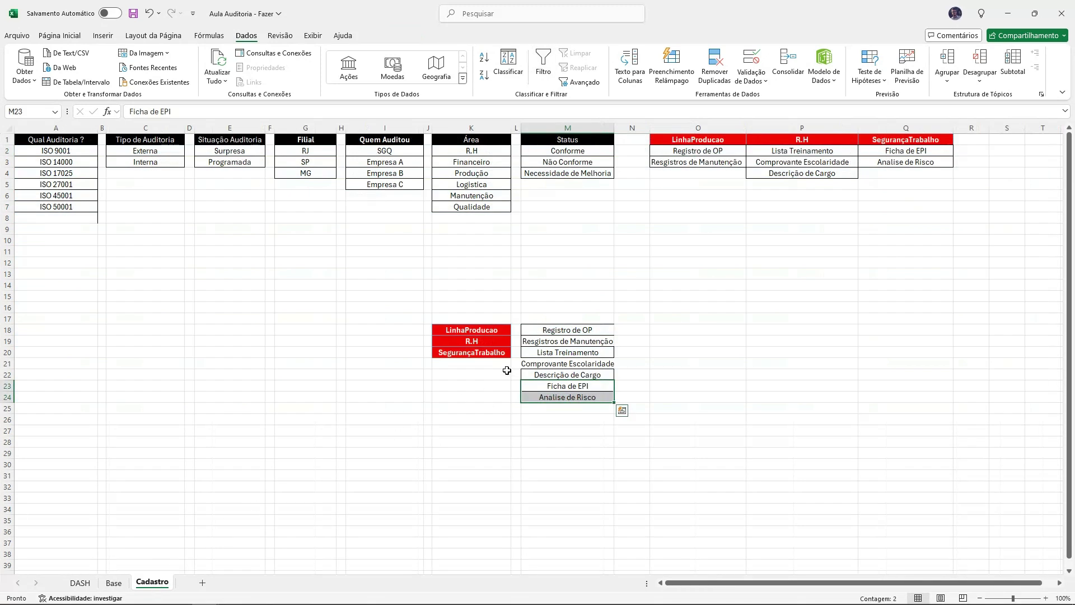
left_click_drag(481, 330, 568, 386)
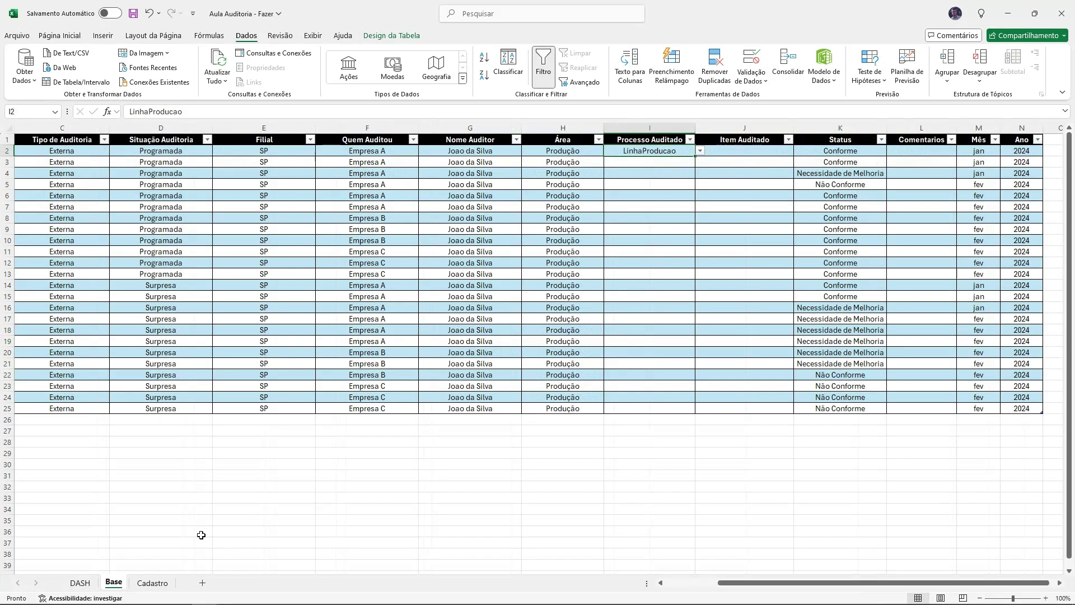
Step: Clear the data validation and the contents of cells I2:J2 on the Base sheet
left_click(114, 583)
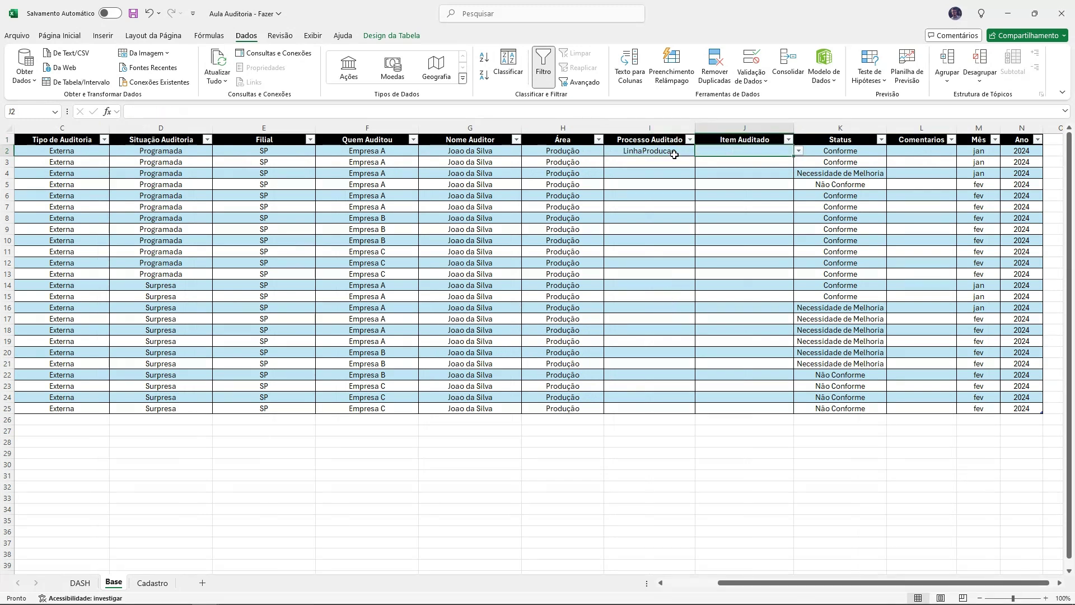
left_click_drag(649, 151, 741, 154)
left_click(751, 62)
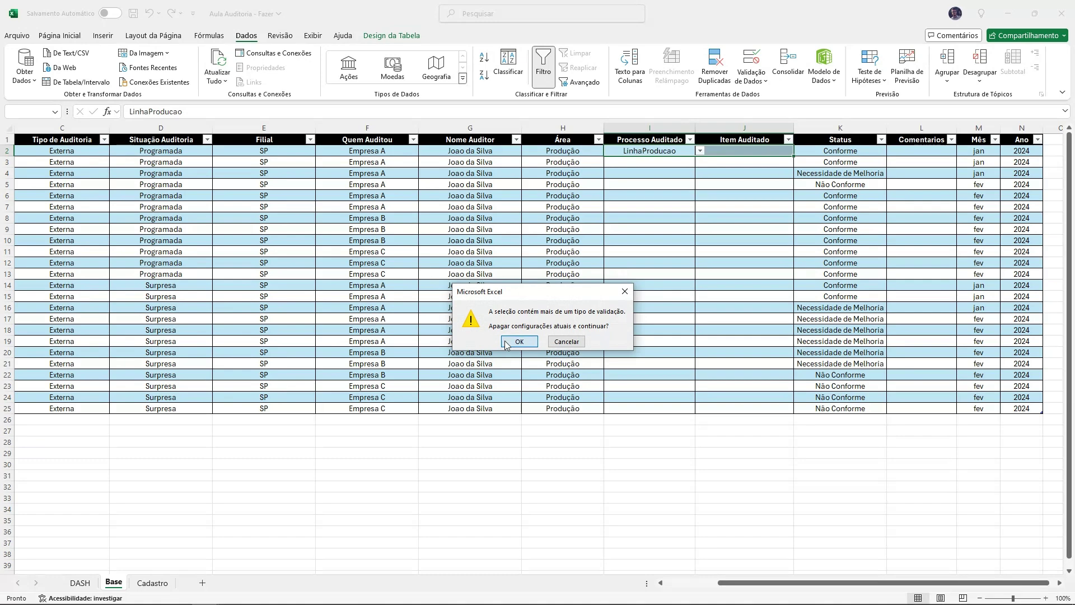
left_click(514, 340)
left_click(252, 363)
left_click(386, 362)
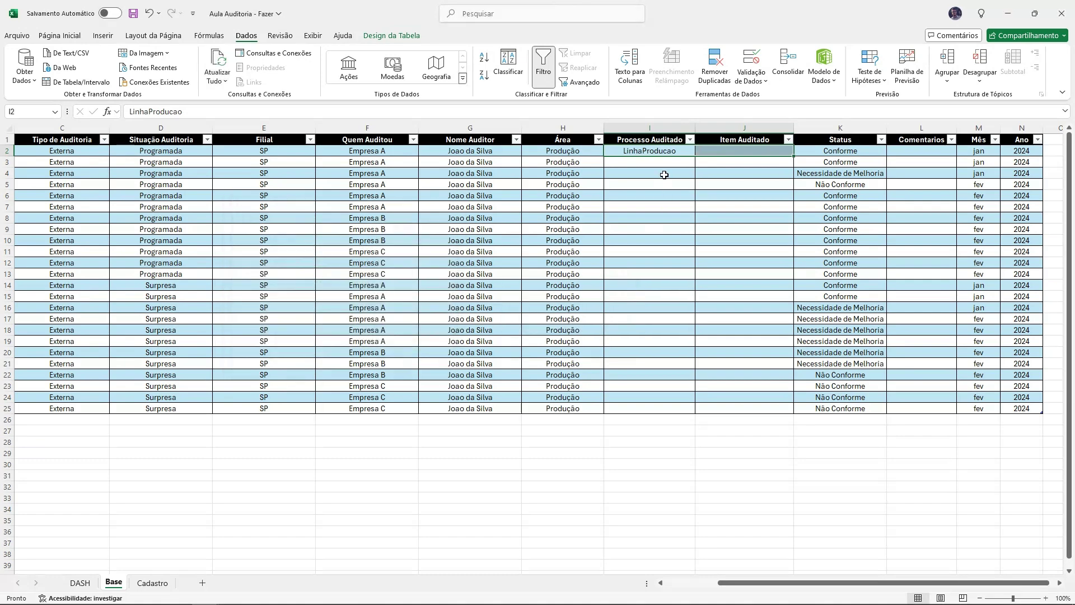
key("Delete")
Step: Delete the rows holding the copied process and item lists below the tables on the Cadastro sheet, rows 17 to 28
left_click(152, 583)
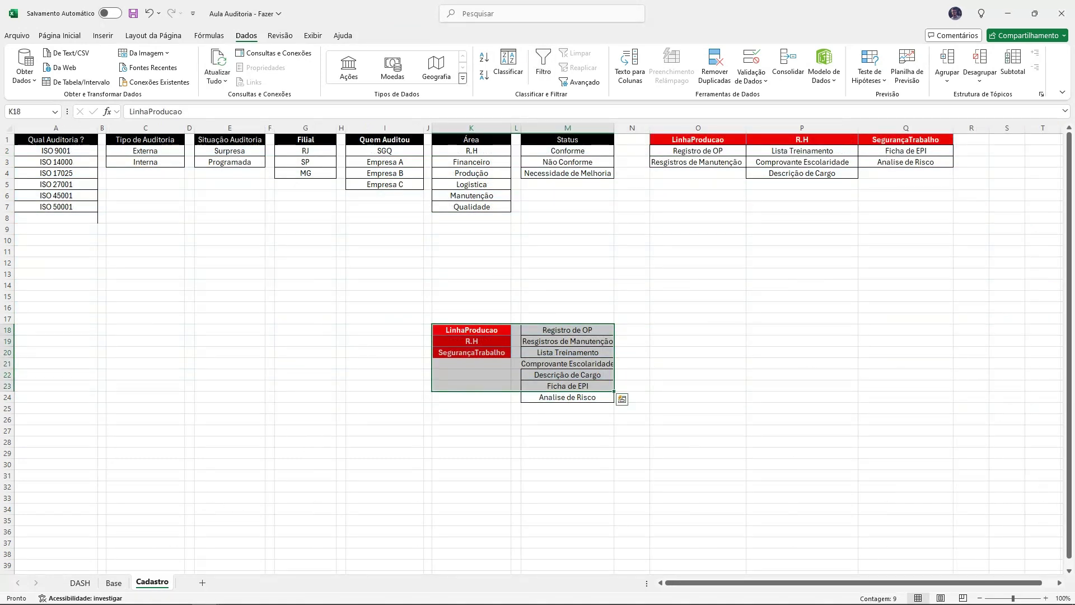
left_click_drag(8, 319, 23, 441)
right_click(23, 440)
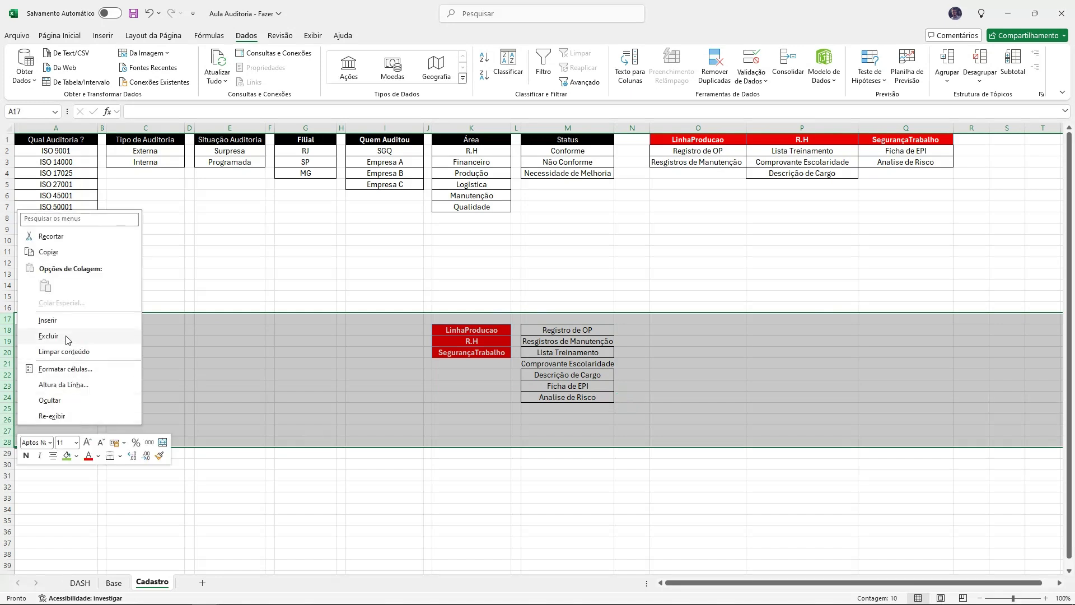
left_click(90, 338)
left_click(852, 304)
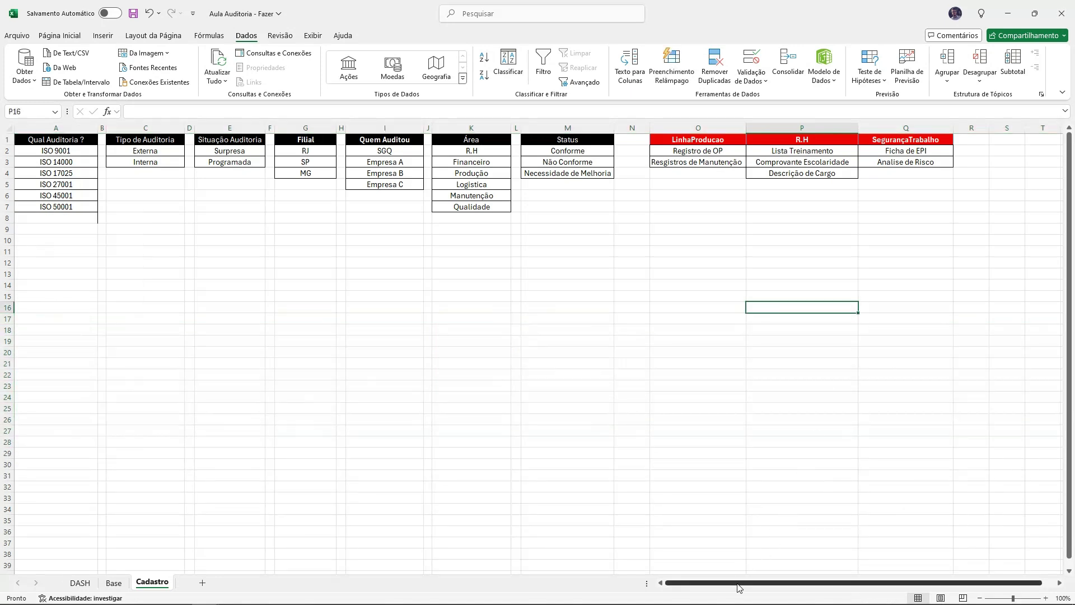
Step: Review the process headers and item columns on Cadastro against the Processo Auditado and Item Auditado columns on Base
left_click_drag(745, 582, 759, 583)
left_click_drag(724, 356, 722, 365)
left_click(839, 272)
key("Right")
key("Right")
key("Right")
key("Right")
key("Right")
key("Right")
key("Right")
key("Right")
key("Right")
key("Right")
key("Right")
key("Right")
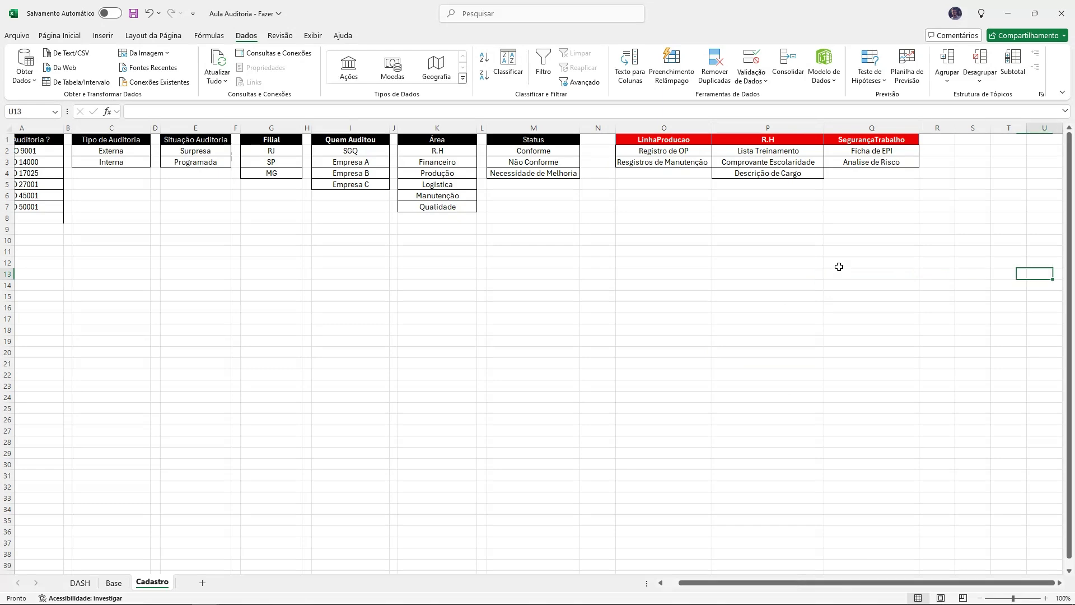
key("Right")
key("Right")
key("Right")
key("Right")
key("Right")
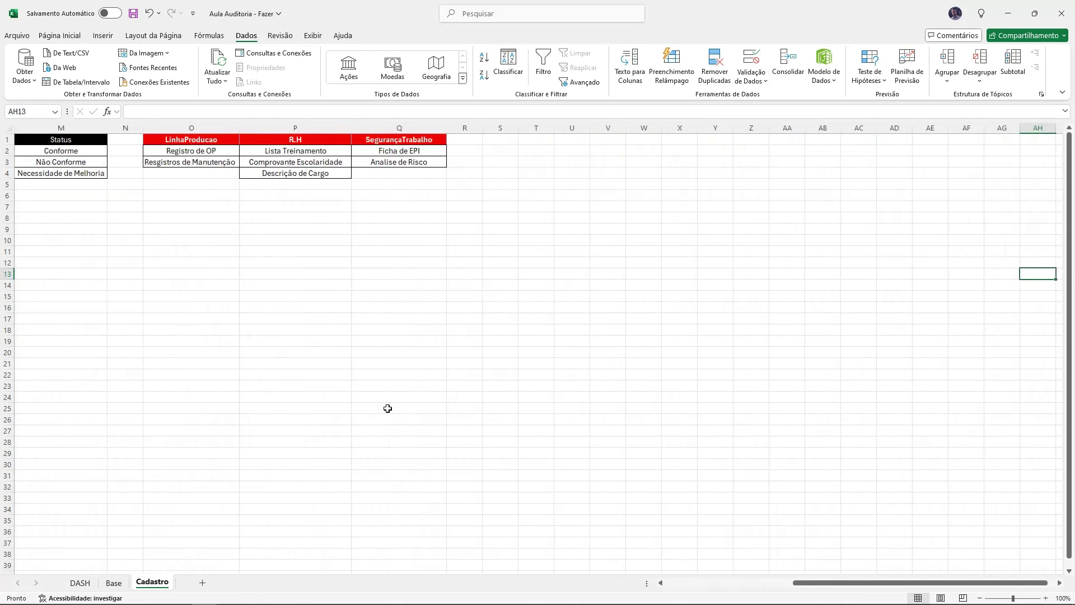
left_click_drag(178, 140, 571, 139)
left_click(114, 582)
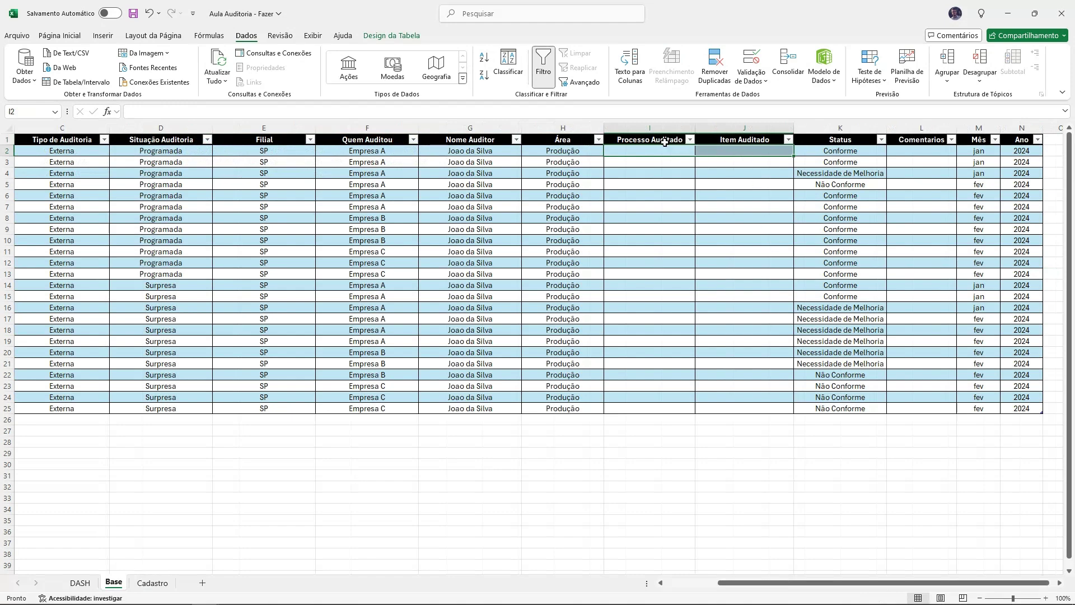
left_click(152, 582)
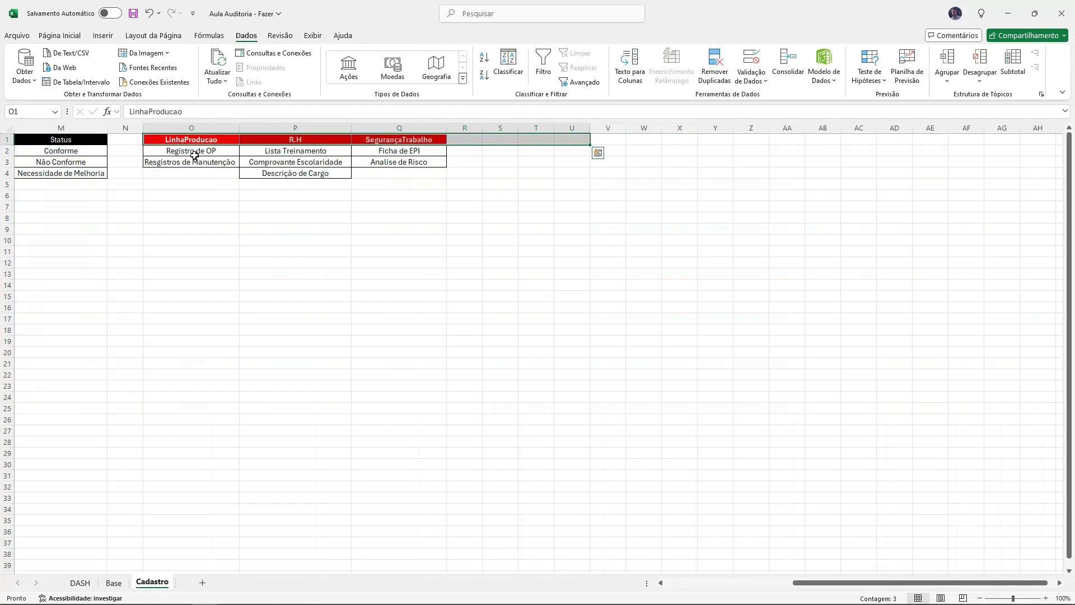
left_click_drag(195, 155, 175, 286)
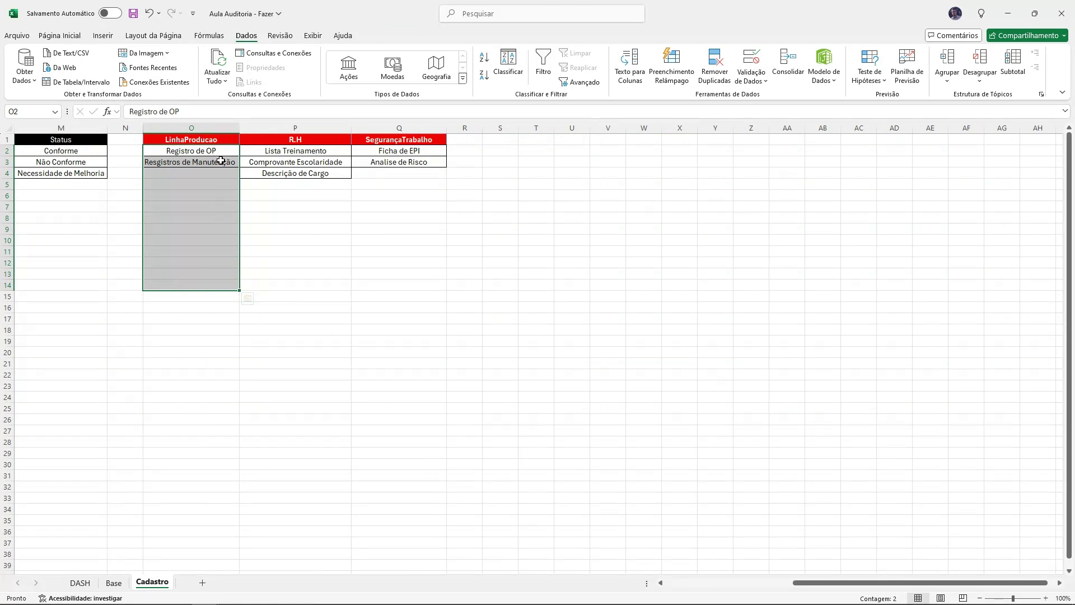
Step: Copy the LinhaProducao header into cells P19 and P20 of the Cadastro sheet
left_click(221, 141)
key("ctrl+c")
left_click(296, 341)
key("ctrl+v")
left_click(300, 351)
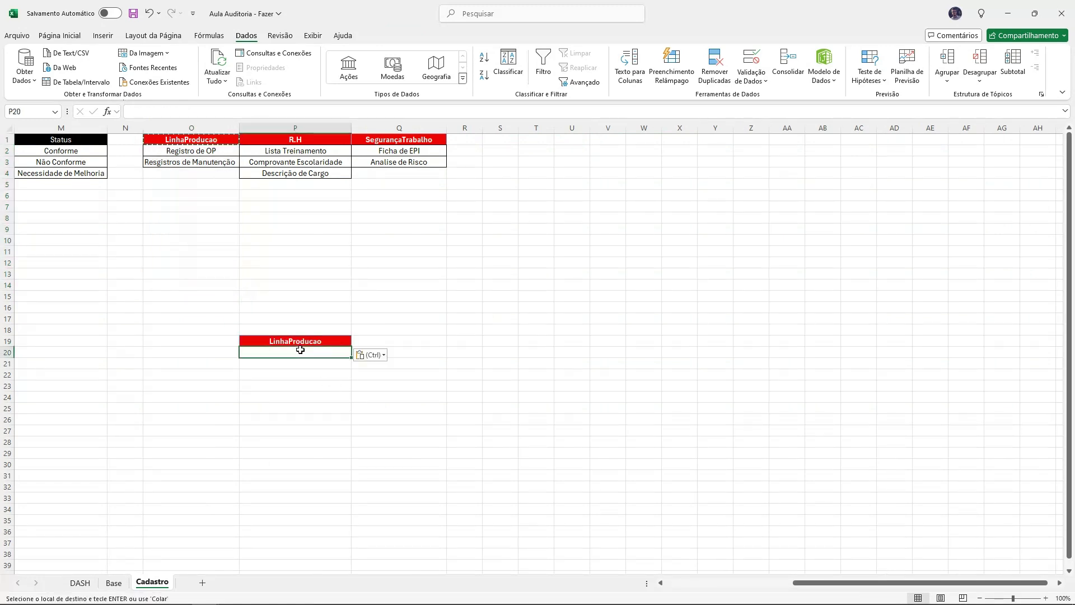
key("ctrl+v")
Step: Copy the Registro de OP item beside the two LinhaProducao entries, into Q19 and Q20
left_click(198, 153)
key("ctrl+c")
left_click(364, 337)
key("ctrl+v")
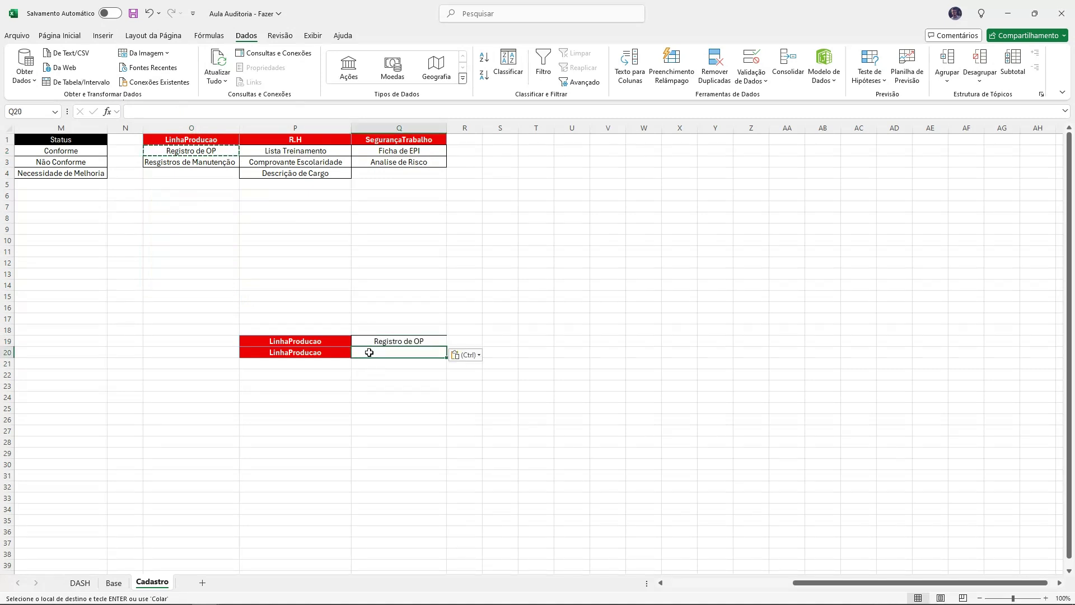
left_click(364, 352)
key("ctrl+v")
Step: Copy the R.H header into cells P21, P22 and P23 below the LinhaProducao entries
left_click(295, 139)
key("ctrl+c")
left_click(301, 374)
key("ctrl+v")
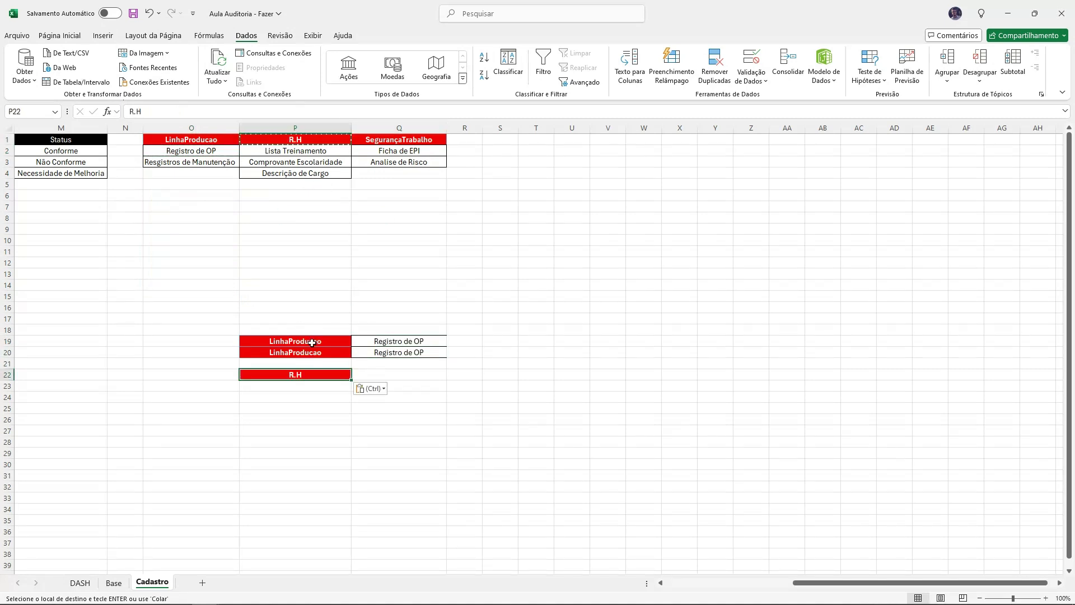
key("ctrl+c")
left_click(307, 364)
key("ctrl+v")
left_click(307, 382)
key("ctrl+v")
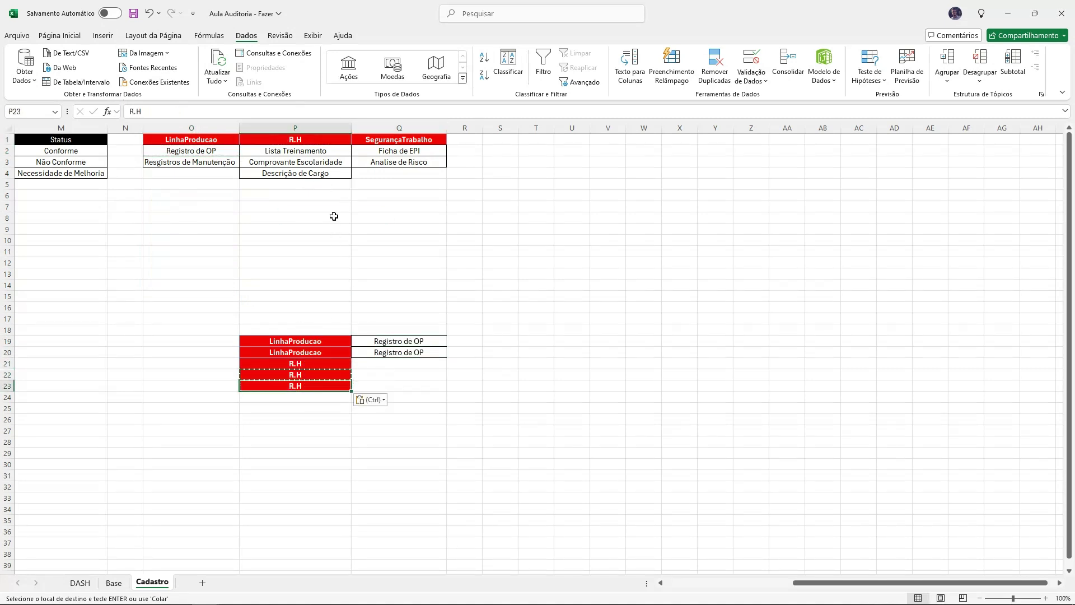
Step: Copy the three R.H items from P2:P4 into Q21:Q23 and select the example list P19:Q23
left_click_drag(297, 151, 311, 173)
key("ctrl+c")
left_click(377, 364)
key("ctrl+v")
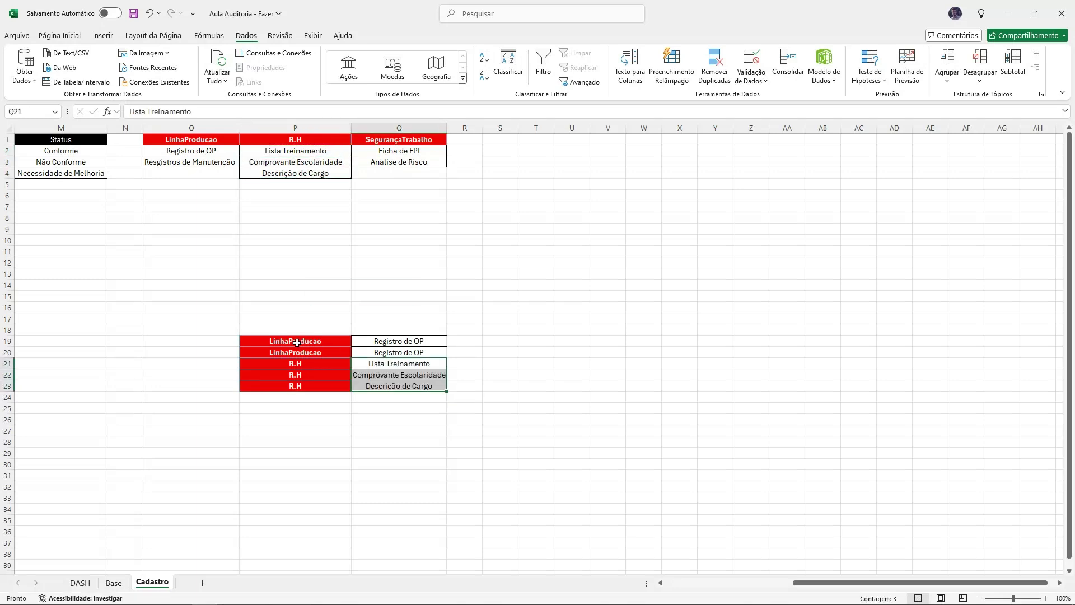
left_click_drag(295, 341, 405, 386)
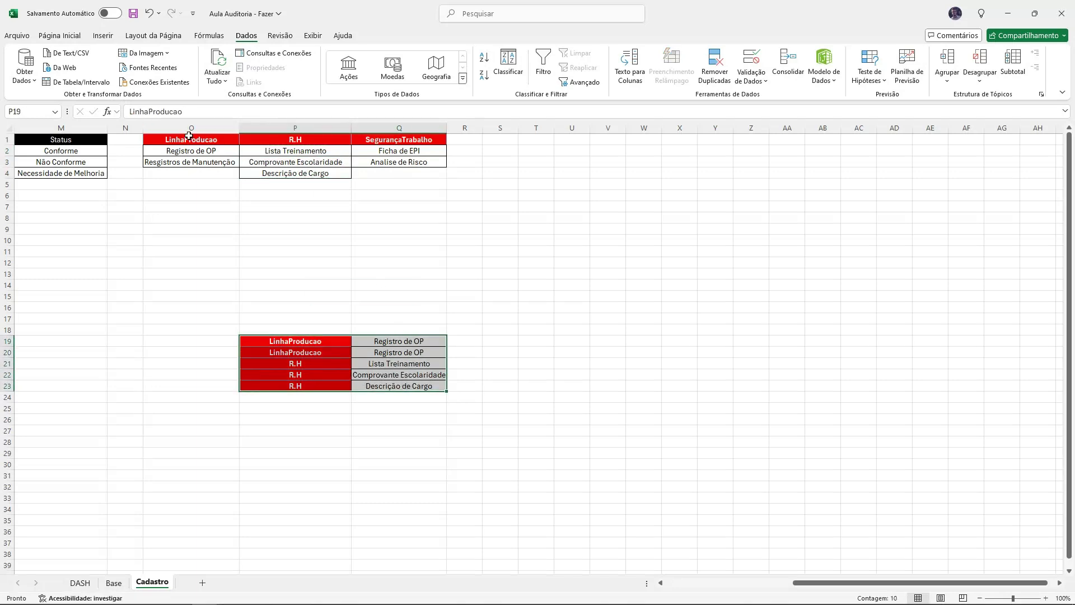
Step: Delete rows 19 to 26 containing the example process and item list on the Cadastro sheet
left_click_drag(187, 139, 443, 188)
left_click_drag(8, 353, 8, 408)
left_click(9, 347)
left_click_drag(8, 341, 11, 418)
right_click(11, 417)
left_click(53, 332)
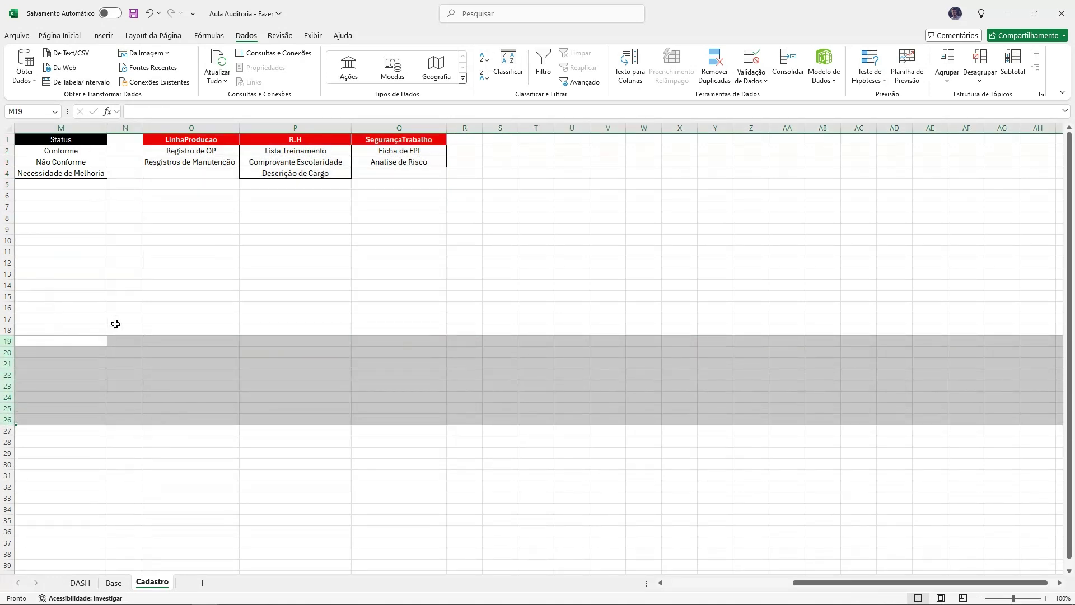
left_click(246, 327)
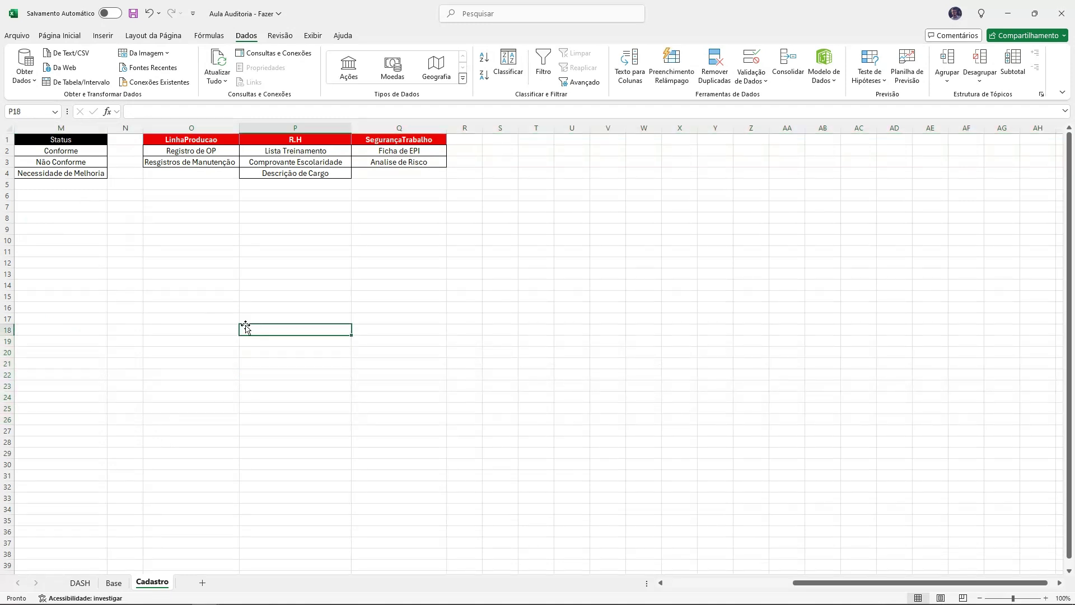
left_click(274, 276)
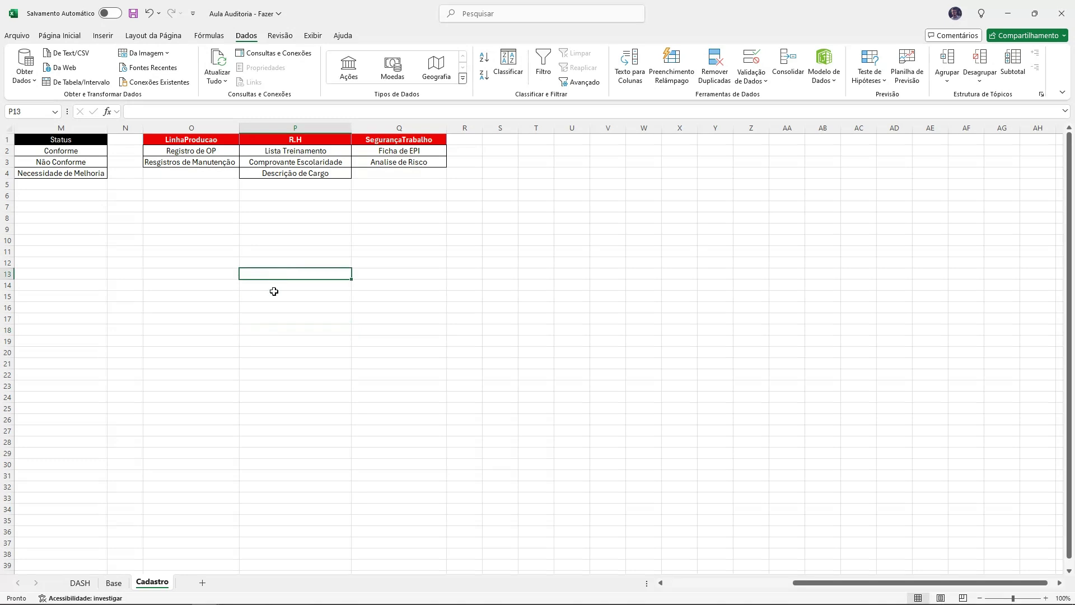
left_click_drag(192, 139, 432, 140)
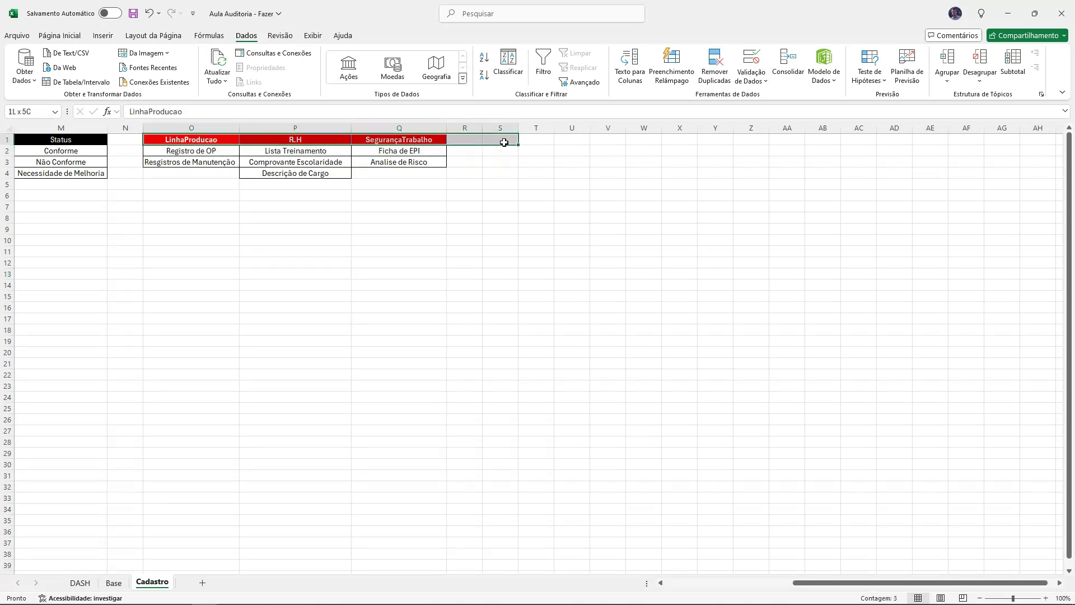
left_click(455, 219)
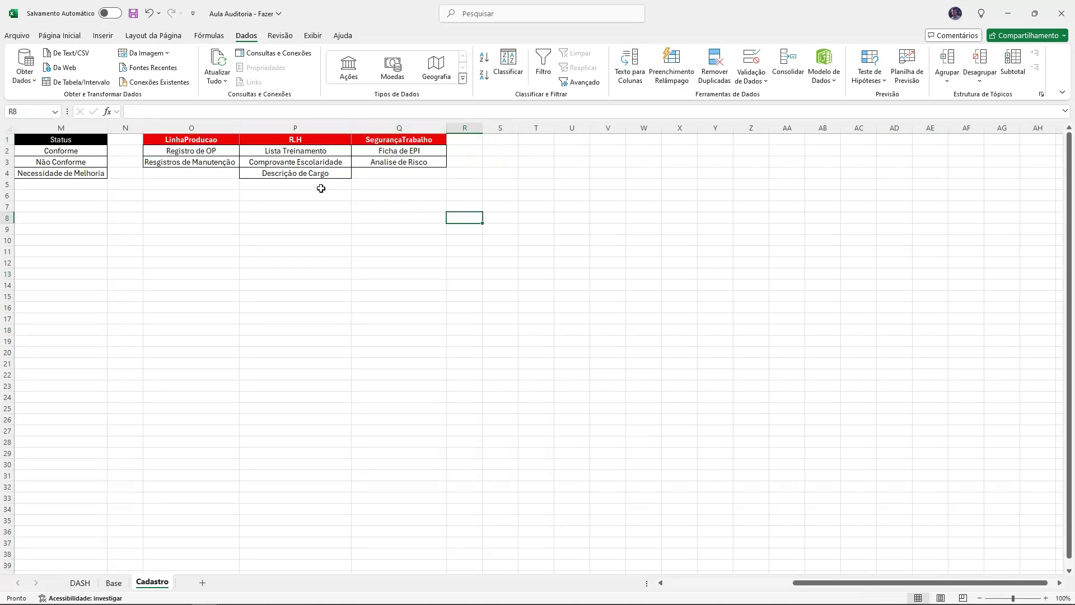
left_click(200, 141)
left_click_drag(214, 140, 984, 131)
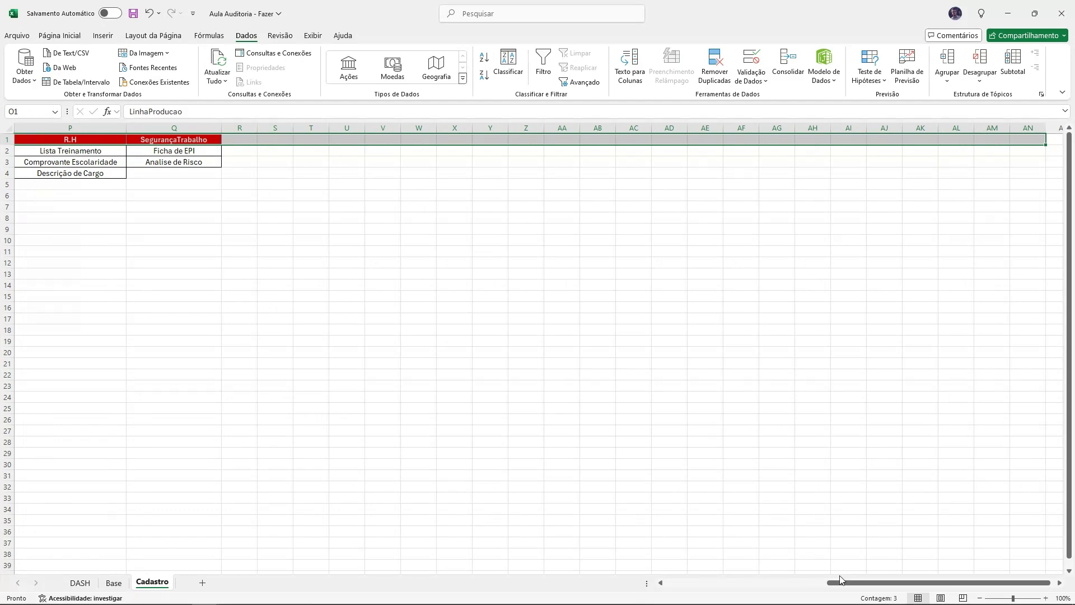
left_click_drag(841, 580, 801, 582)
left_click(445, 342)
Step: Define the name TITULO for the process header range O1:AQ1 on the Cadastro sheet
left_click_drag(161, 139, 830, 137)
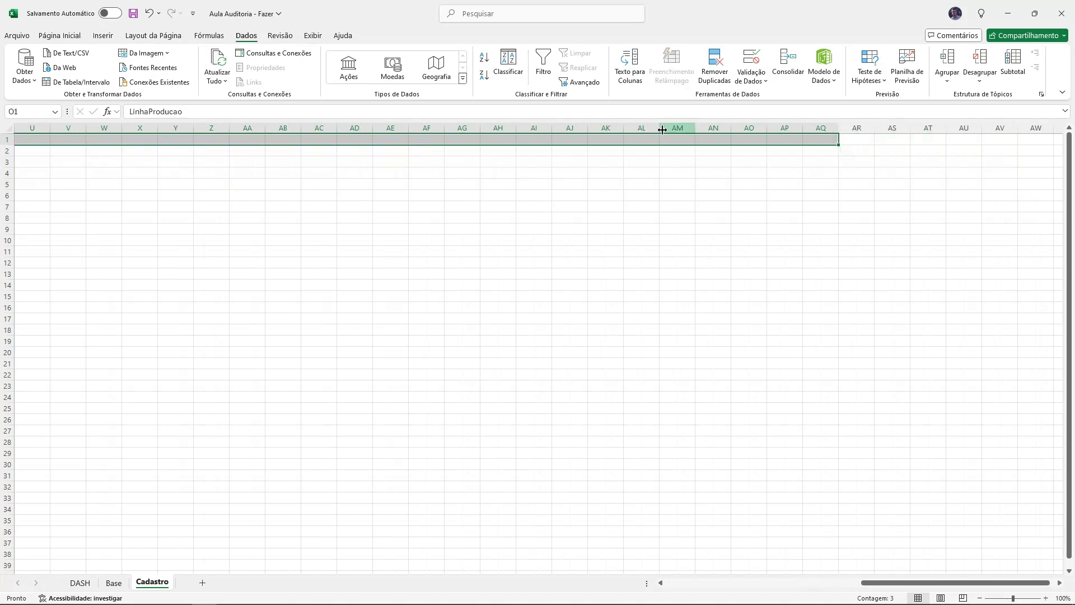
left_click_drag(890, 583, 774, 583)
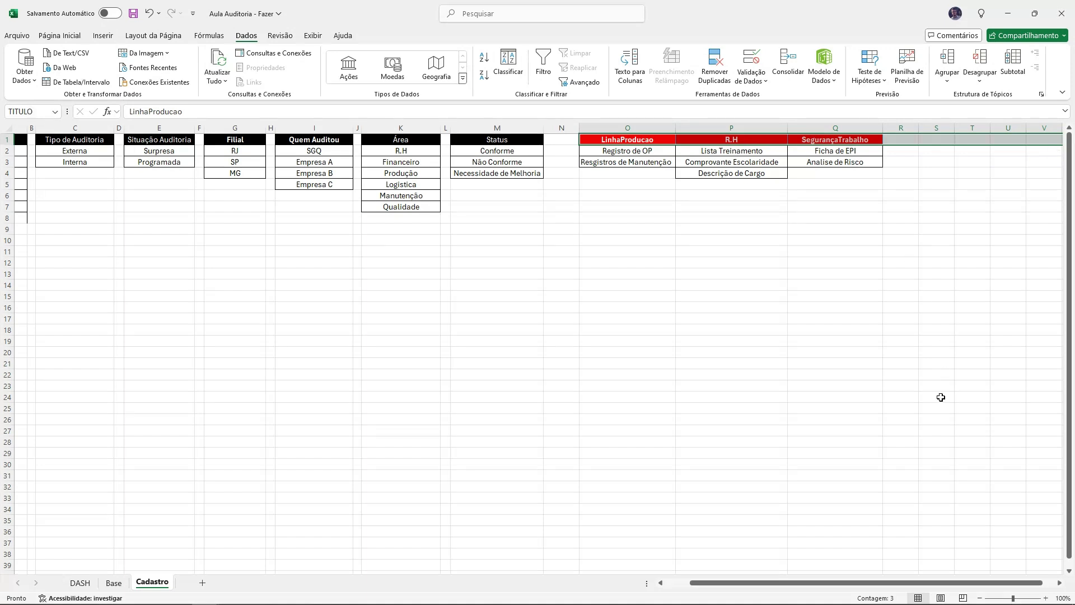
scroll(885, 583, "right", 1)
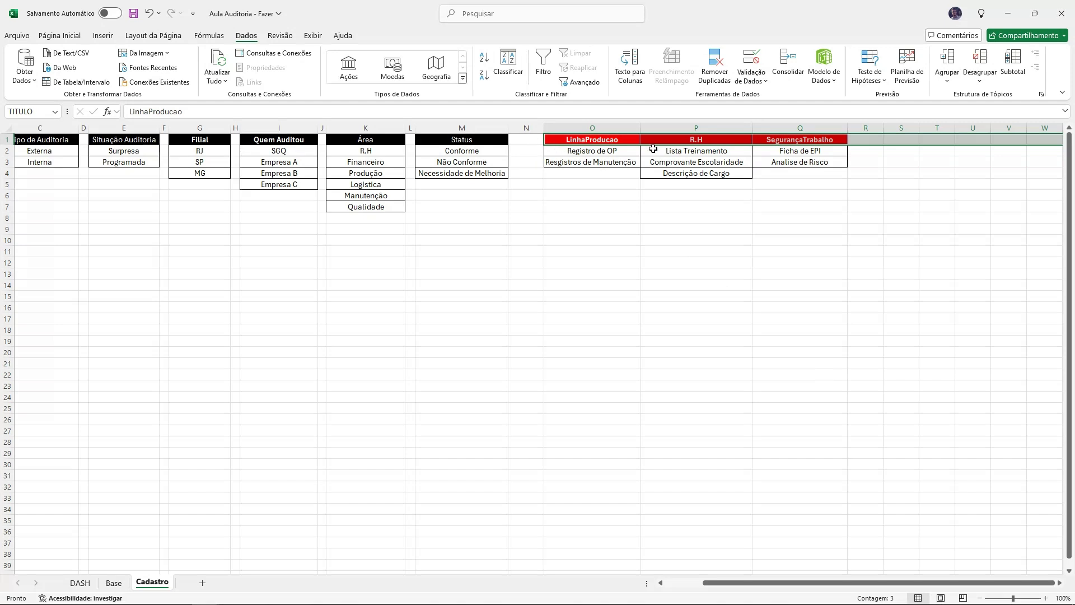
left_click(717, 208)
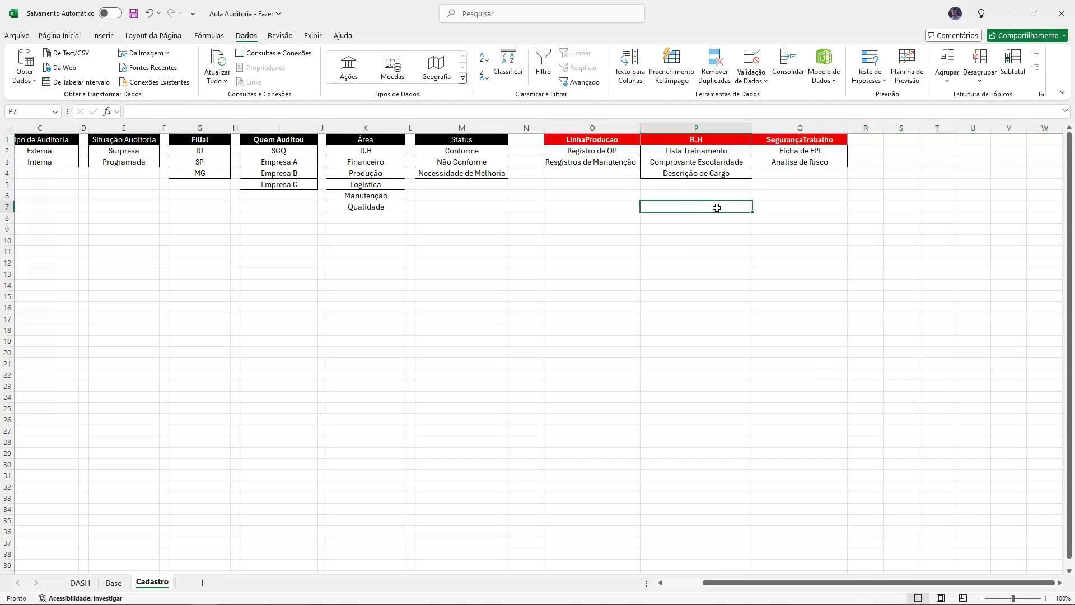
left_click_drag(585, 148, 801, 187)
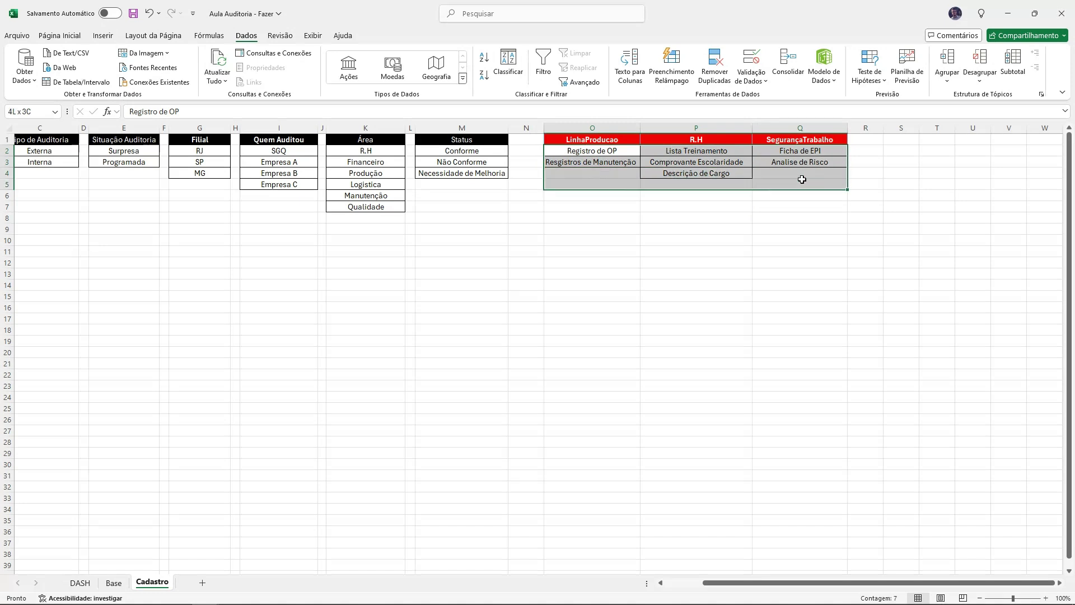
left_click_drag(603, 151, 595, 277)
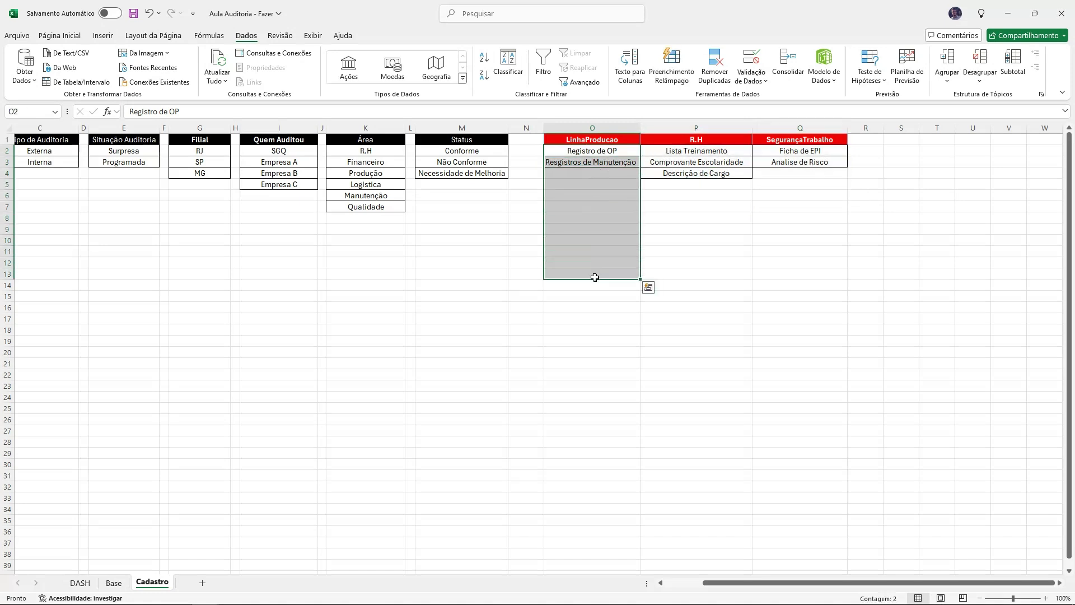
left_click(722, 227)
Step: Convert the LinhaProducao list in O1:O3 into a table with its first row as header
left_click_drag(607, 141, 605, 162)
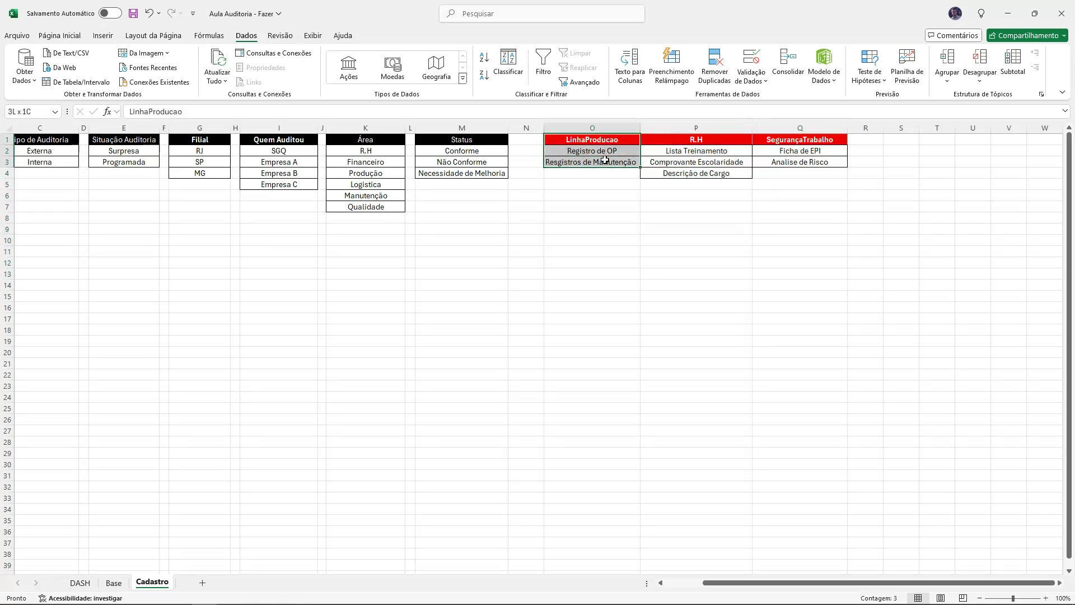
left_click(103, 35)
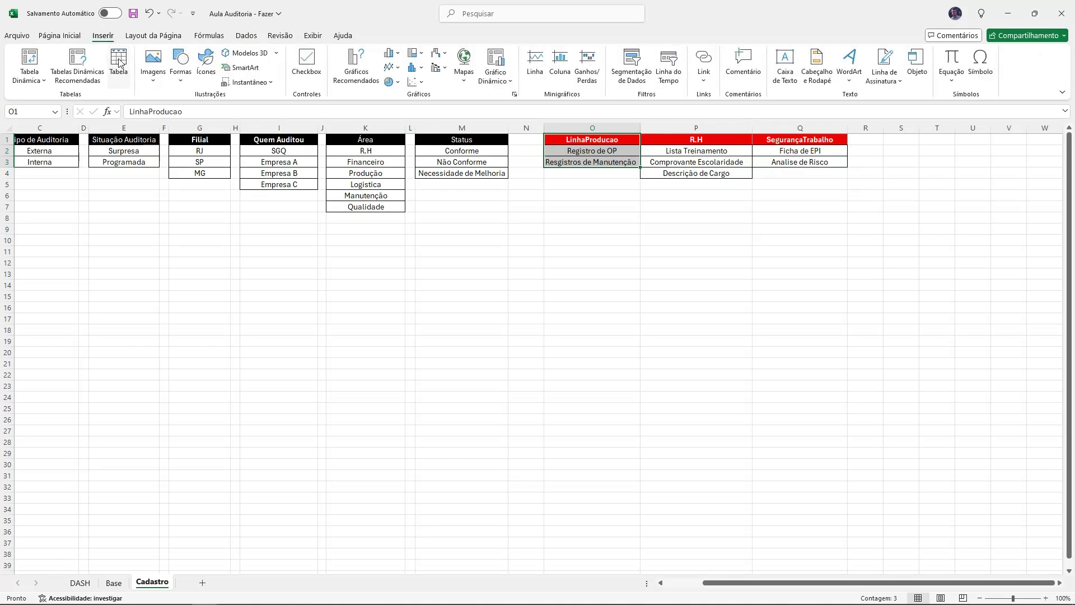
left_click(118, 62)
left_click(331, 329)
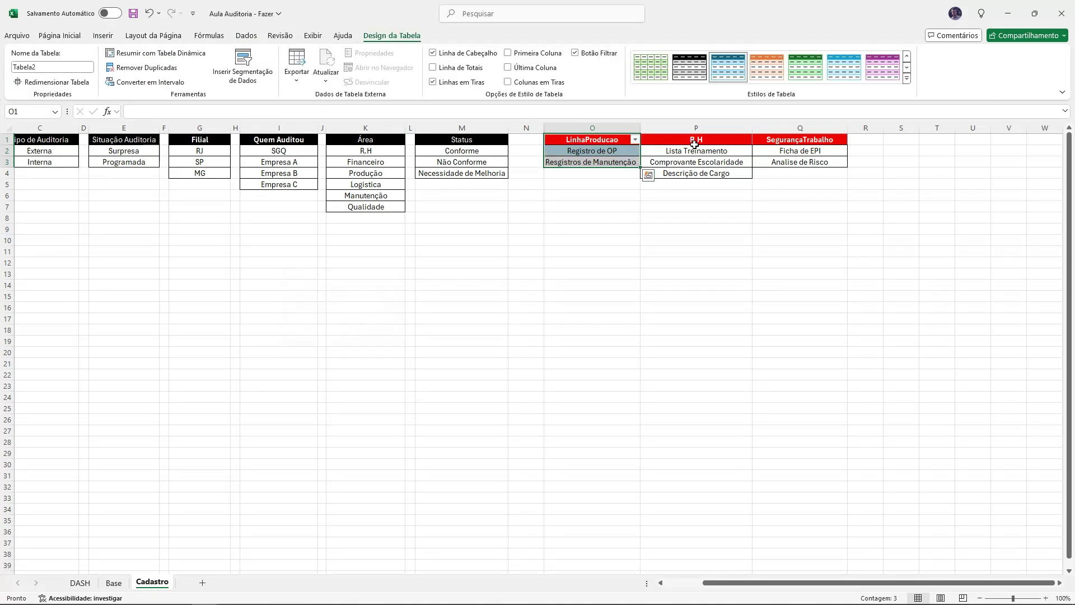
Step: Convert the R.H list in P1:P4 into its own table with its first row as header
left_click_drag(695, 139, 696, 173)
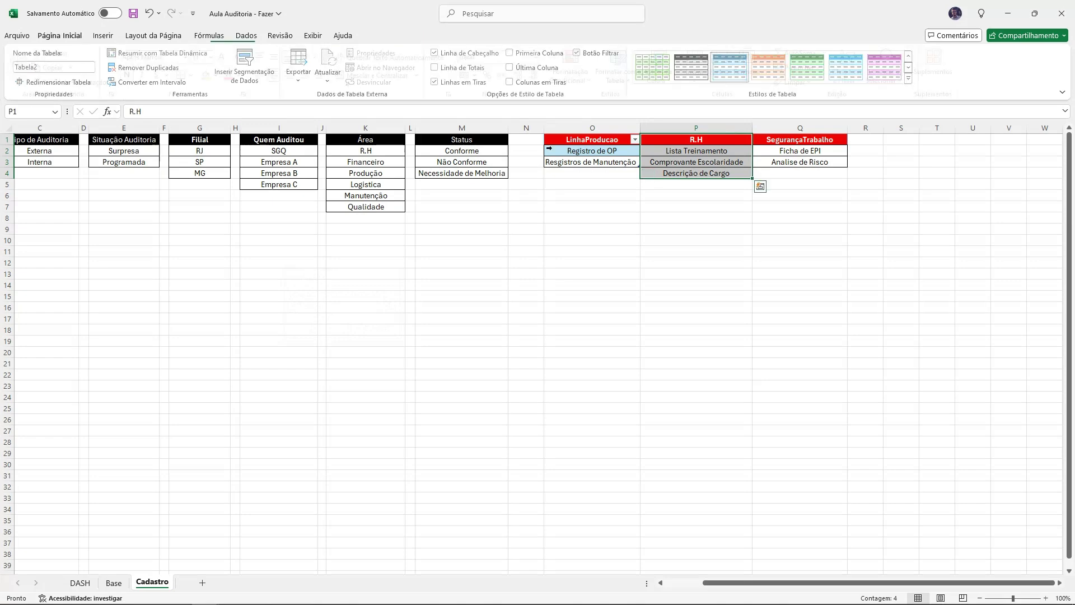
left_click(103, 35)
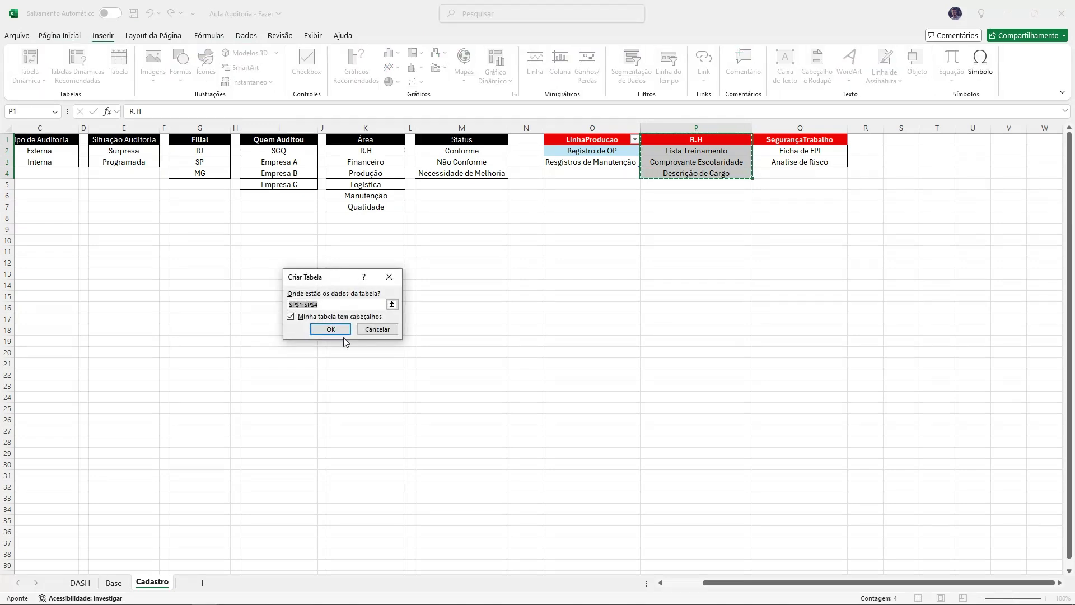
left_click(341, 331)
Step: Convert the SegurançaTrabalho list in Q1:Q3 into a separate table with its first row as header
left_click_drag(800, 139, 798, 157)
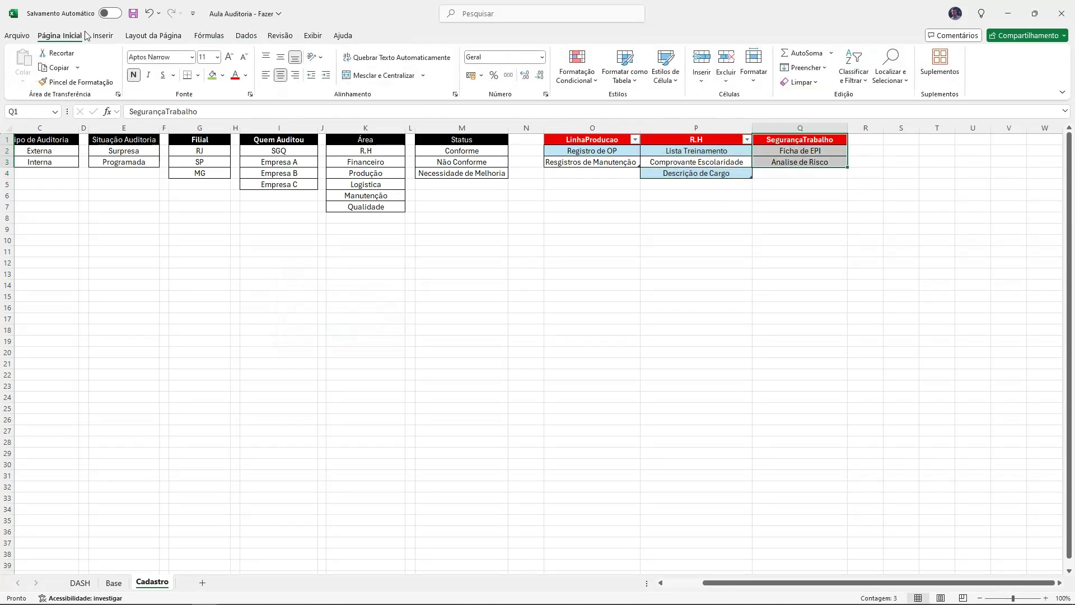
left_click(103, 36)
left_click(119, 63)
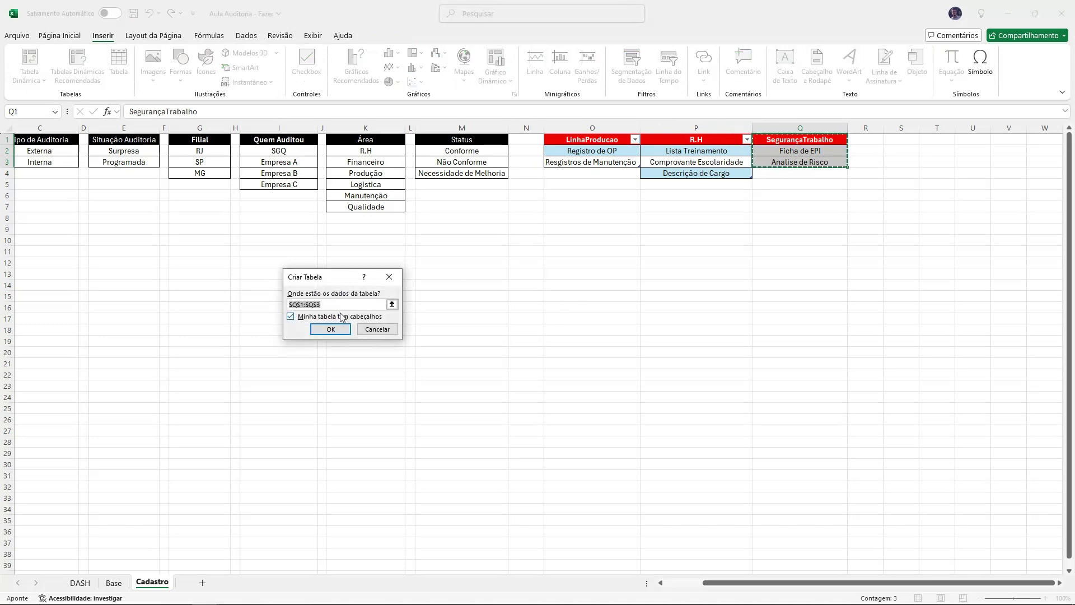
left_click(331, 329)
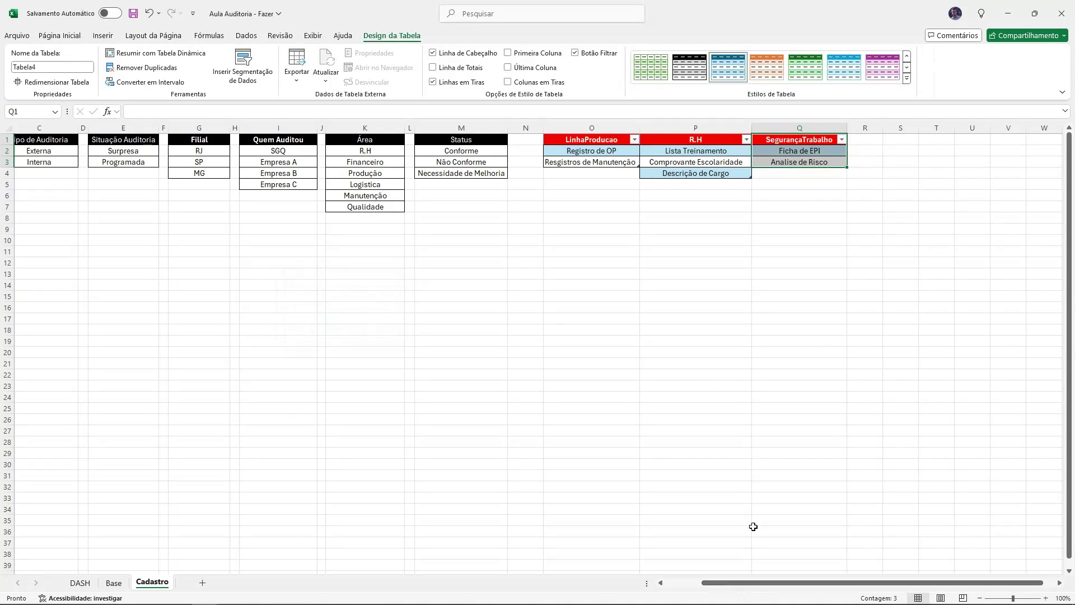
left_click(633, 341)
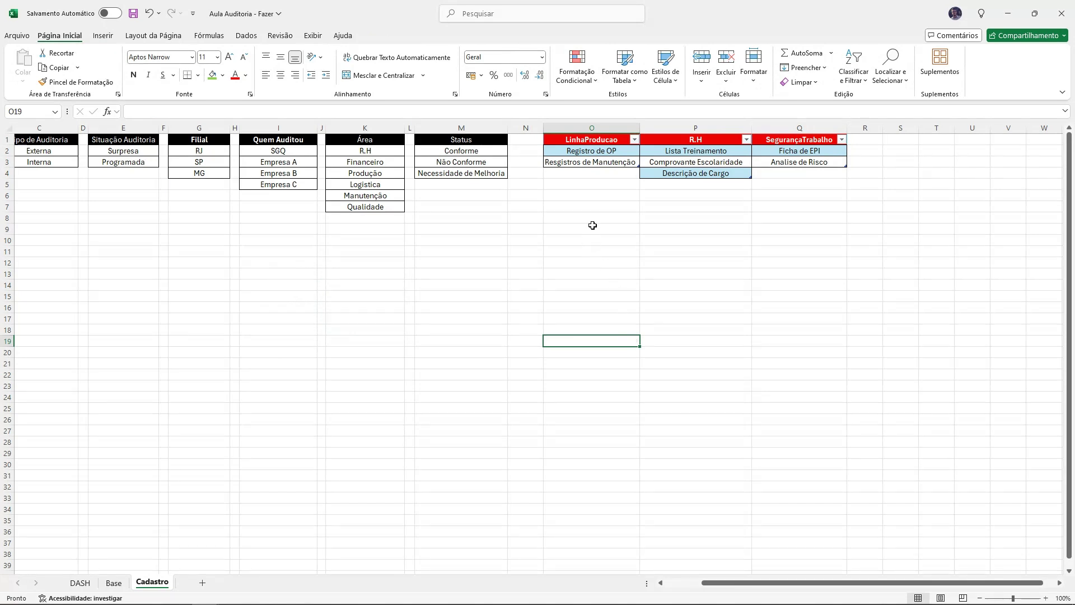
left_click_drag(596, 151, 597, 160)
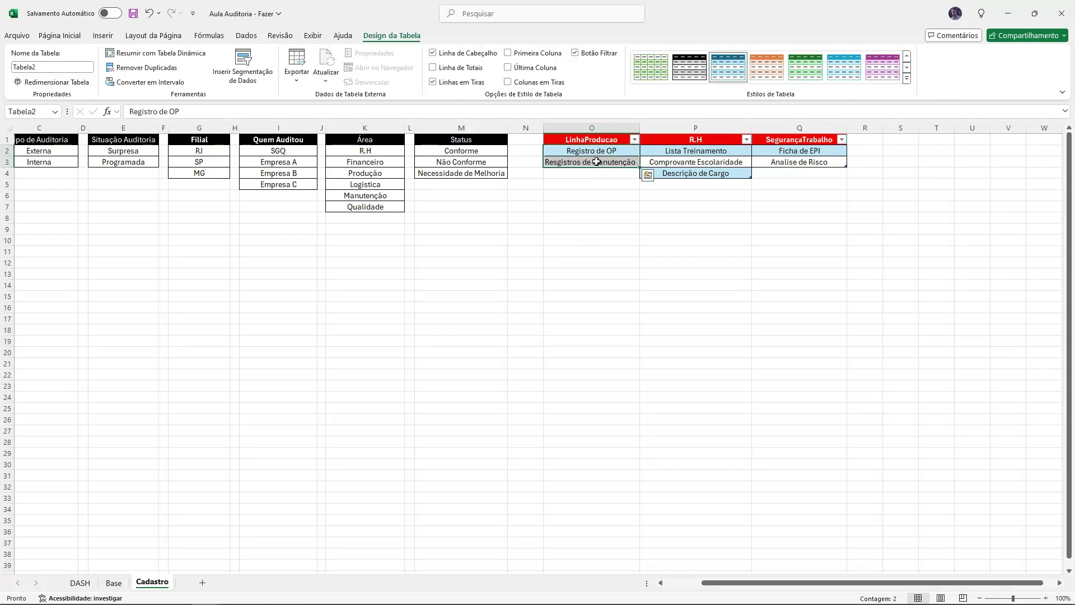
left_click(597, 189)
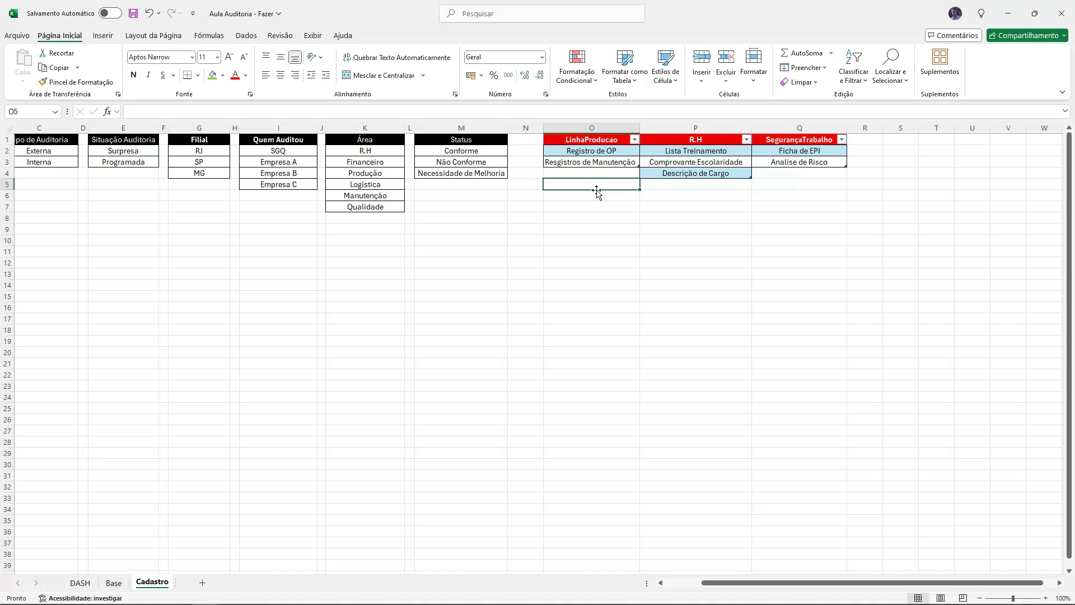
left_click(593, 135)
left_click(593, 142)
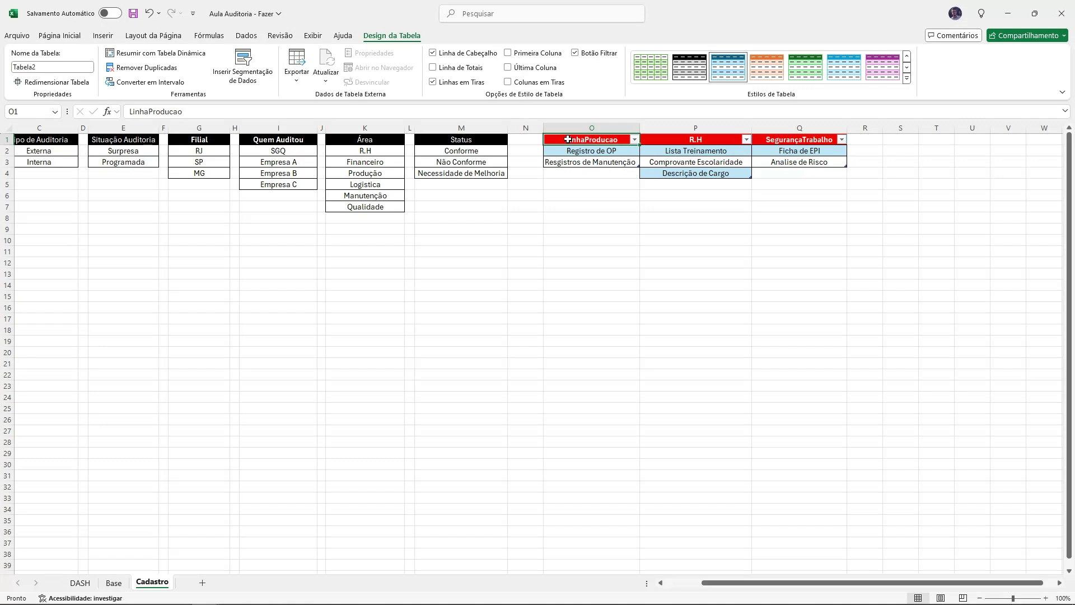
left_click(792, 144)
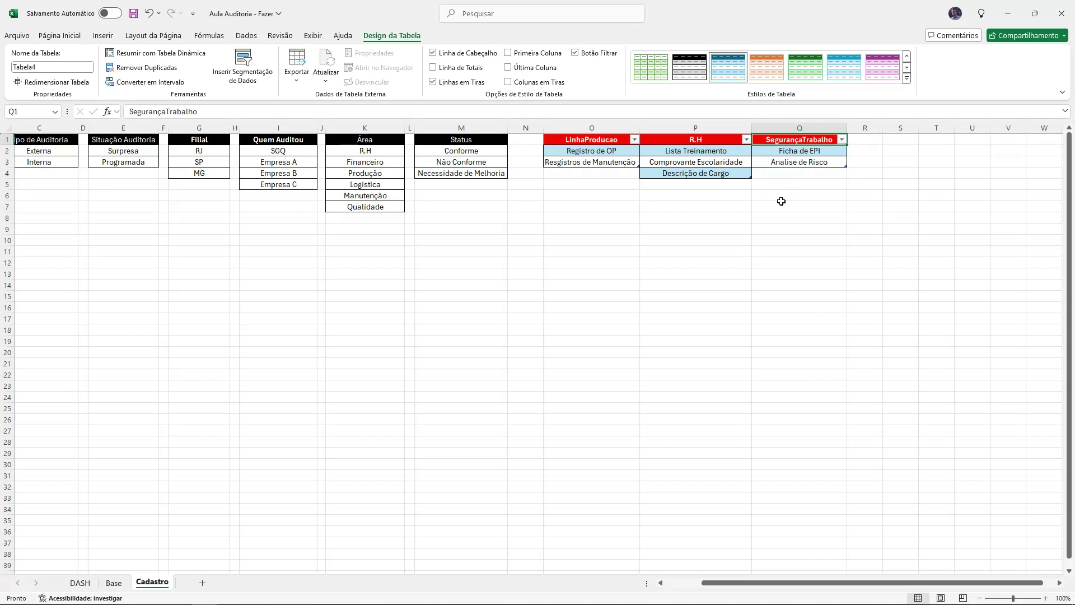
left_click(588, 142)
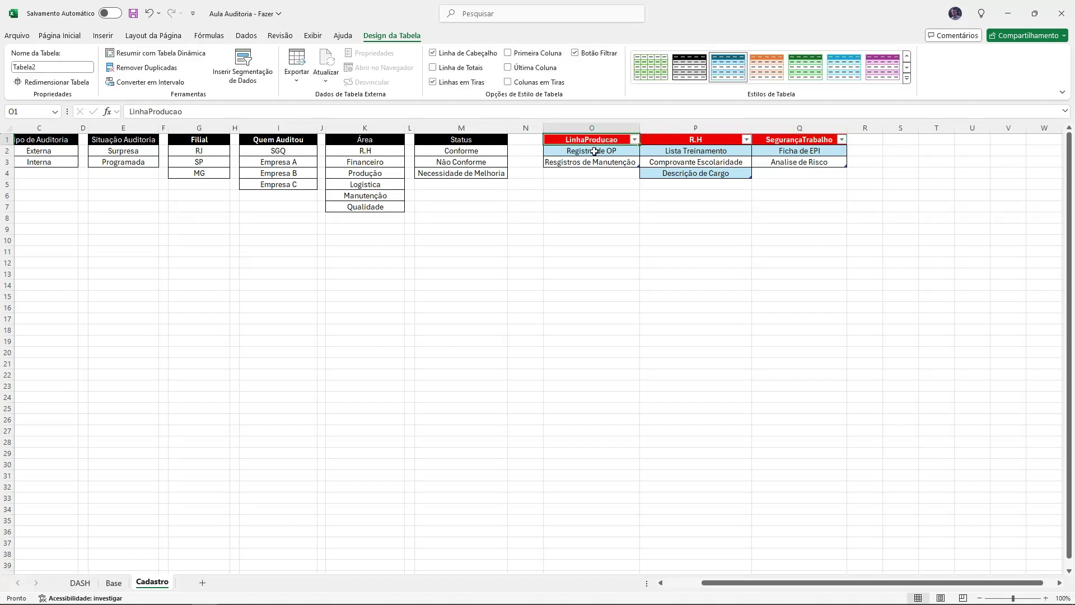
left_click(588, 195)
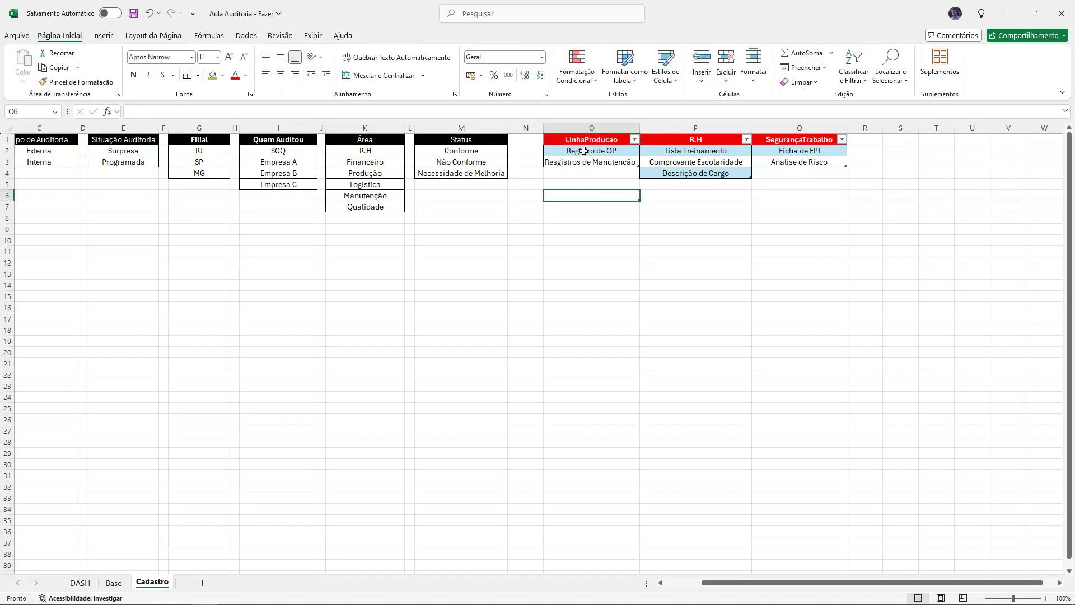
Step: Define the name LinhaProducao for the items in O2:O3 on the Cadastro sheet, copying the name from the column's header
left_click_drag(586, 151, 583, 159)
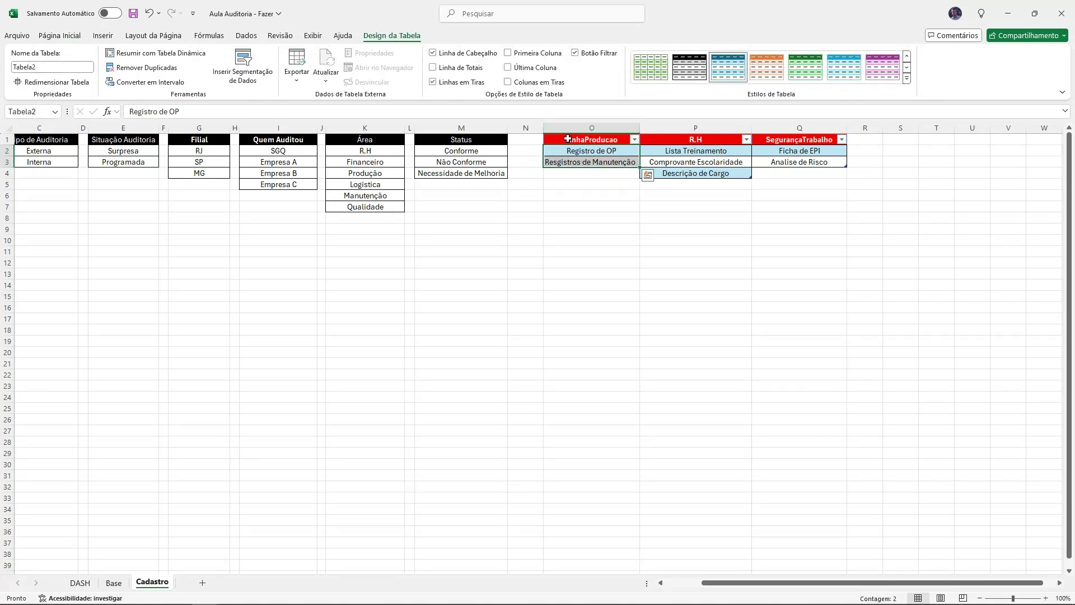
left_click(573, 140)
left_click_drag(231, 111, 107, 115)
key("ctrl+c")
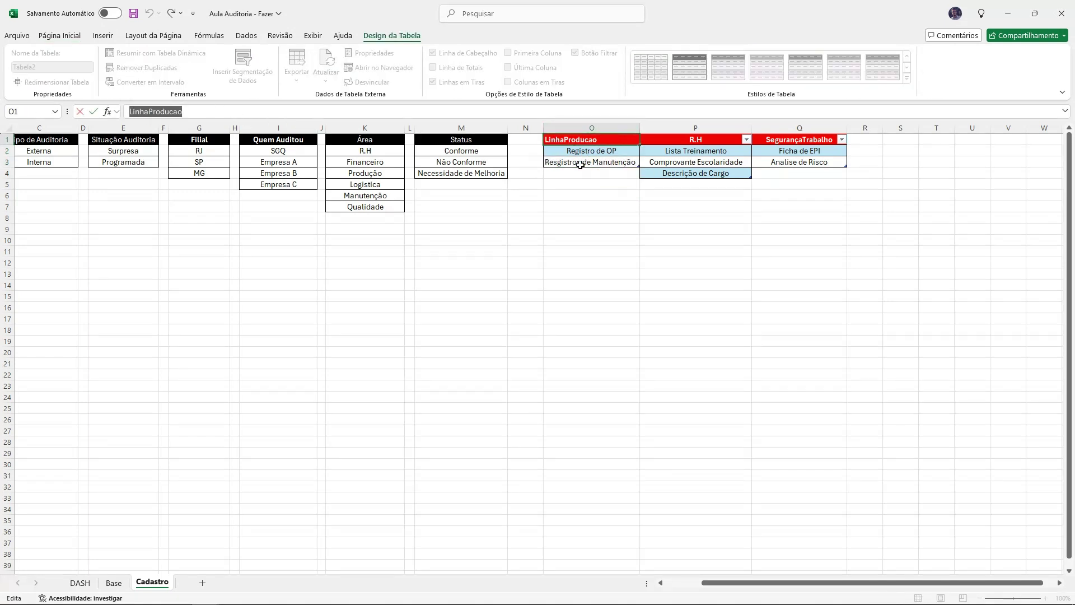
key("Escape")
left_click_drag(588, 152, 587, 163)
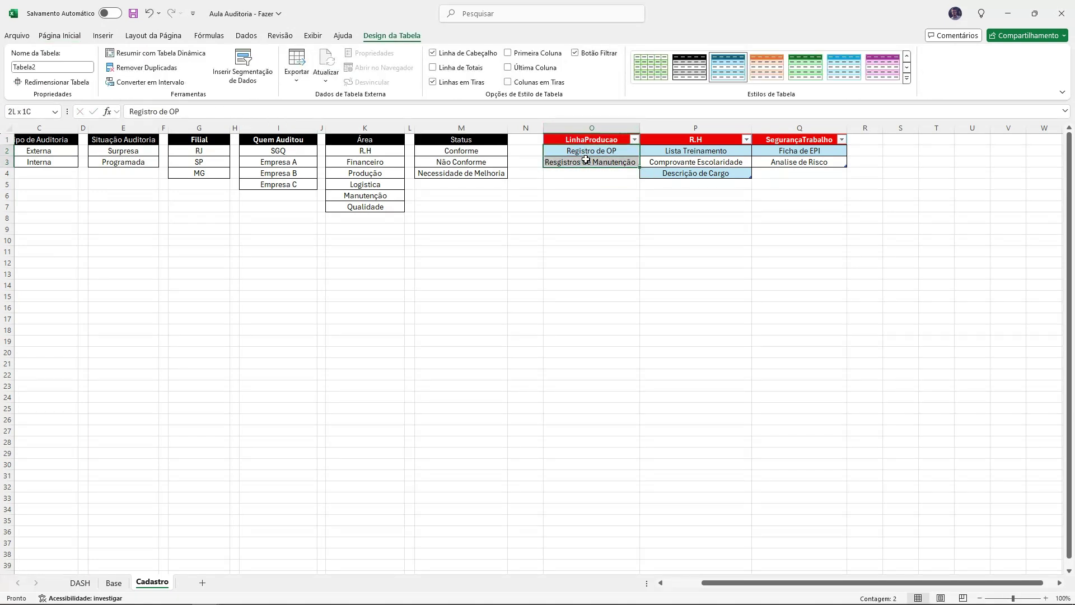
left_click(37, 113)
key("ctrl+v")
key("Return")
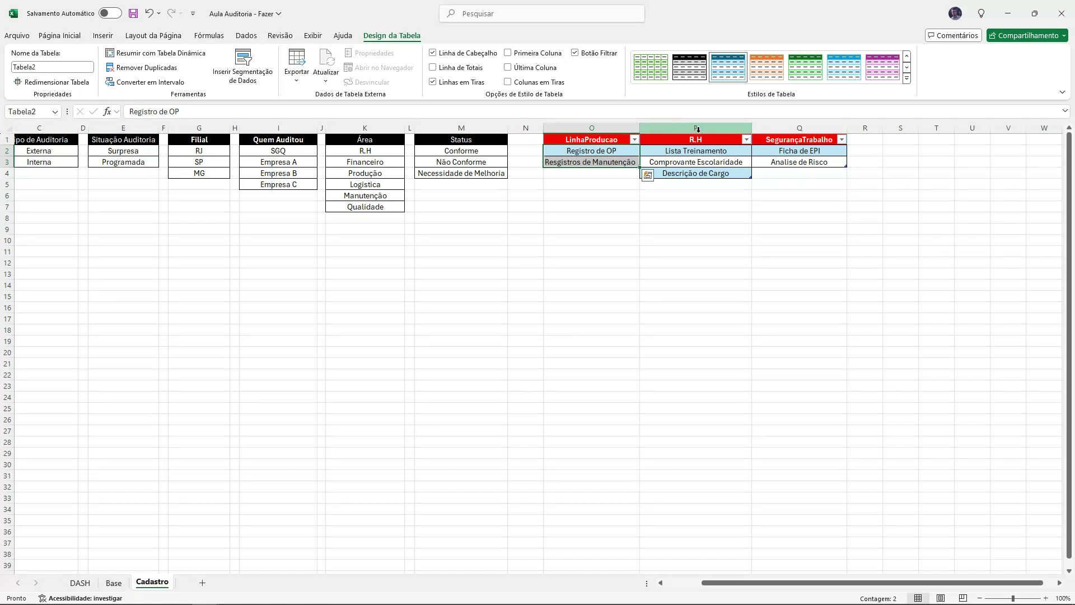
Step: Define the name R.H for the items in P2:P4, matching the header of that table
left_click(676, 139)
left_click_drag(144, 111, 96, 110)
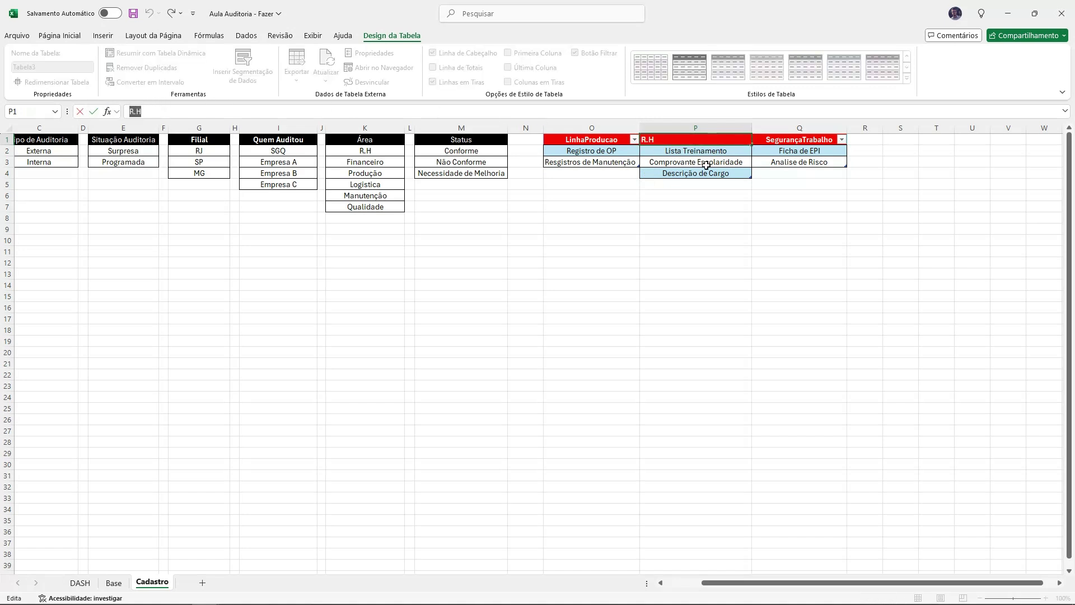
left_click_drag(696, 150, 698, 173)
left_click(37, 113)
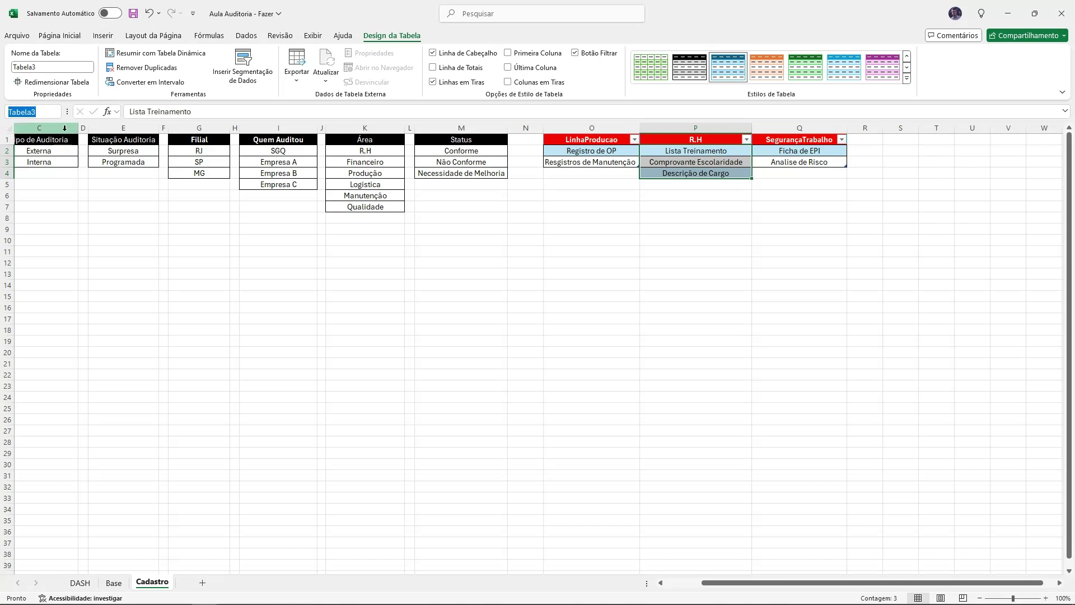
type("R.H")
key("Return")
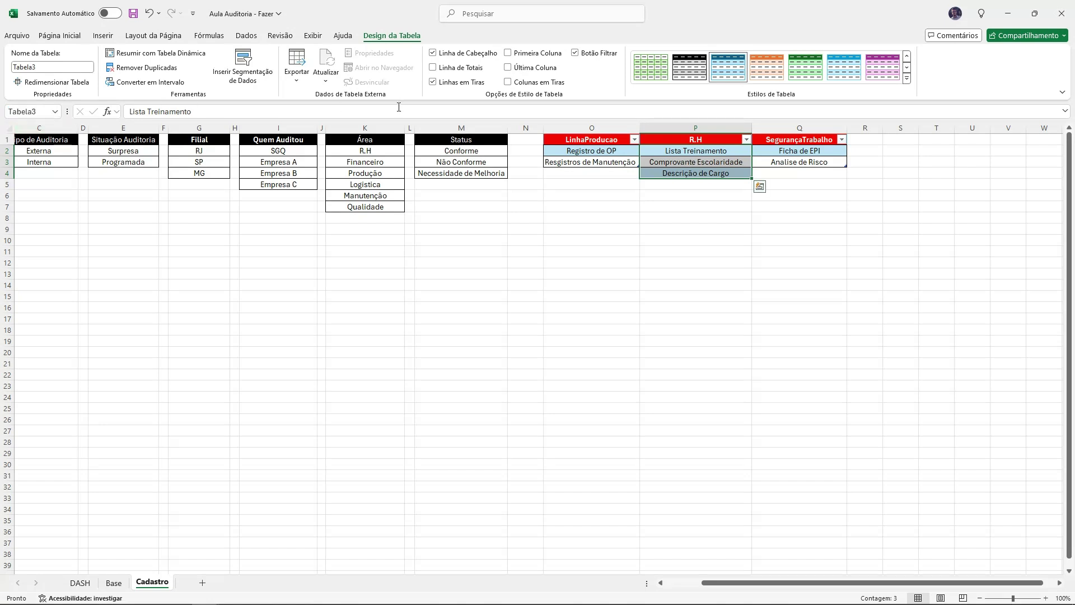
Step: Define the name SegurançaTrabalho for the items in Q2:Q3, copying the name from the column's header
left_click(786, 143)
left_click_drag(210, 107, 130, 110)
key("ctrl+c")
left_click_drag(815, 150, 816, 161)
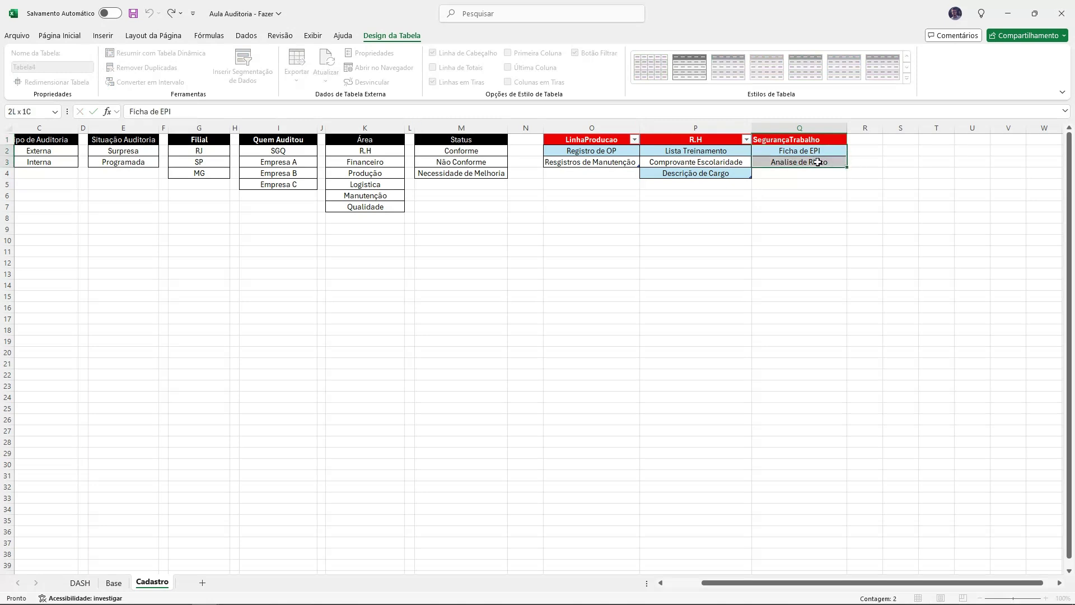
left_click(33, 111)
key("ctrl+v")
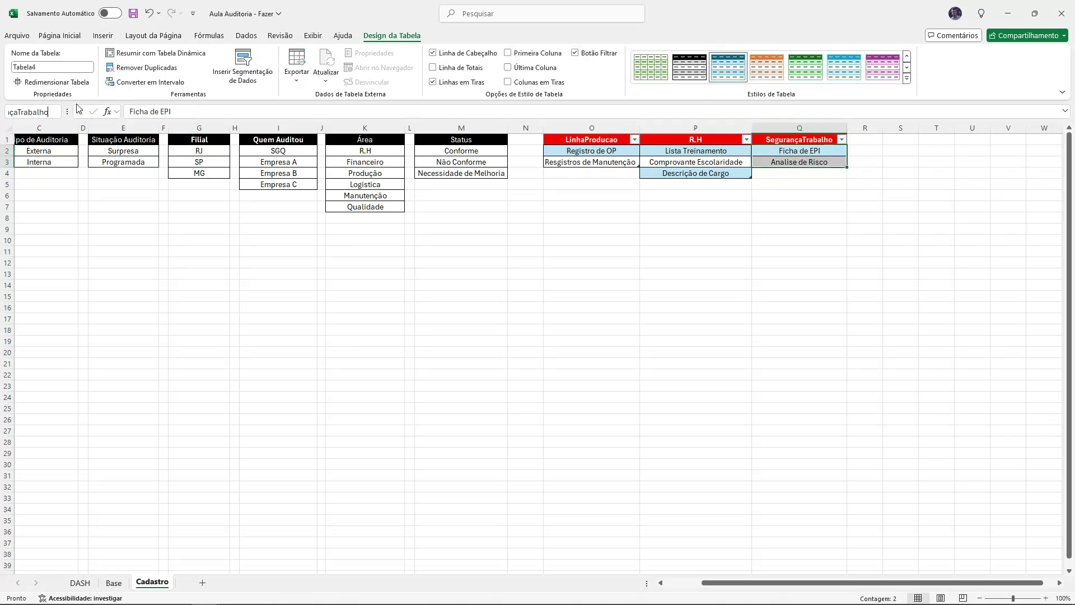
key("Return")
left_click(440, 308)
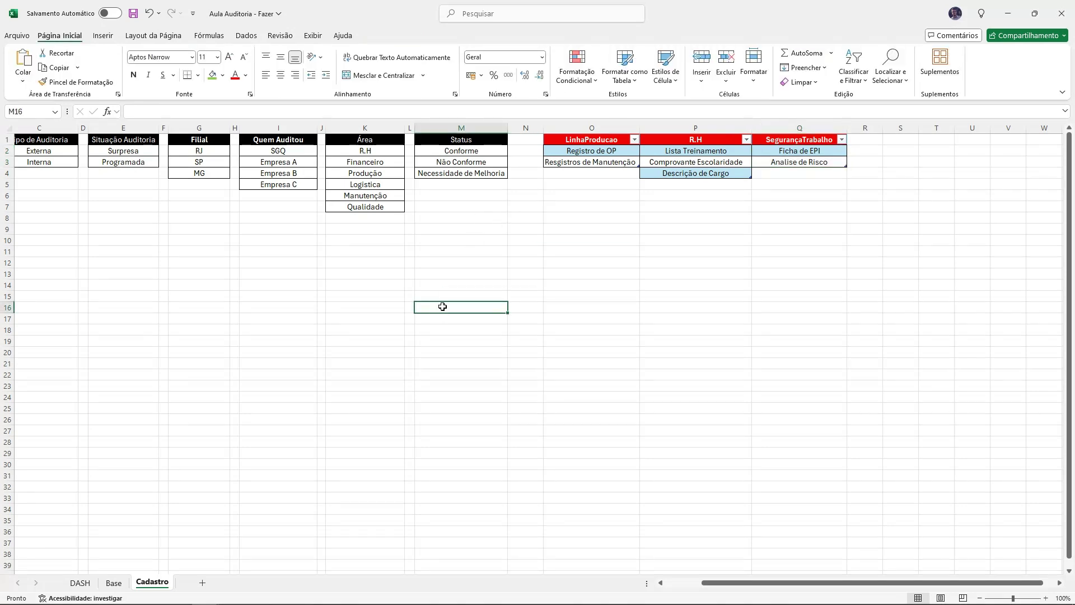
Step: Review the references of the names LinhaProducao, R.H, SegurançaTrabalho and TITULO in the Name Manager
key("ctrl+F3")
left_click(117, 241)
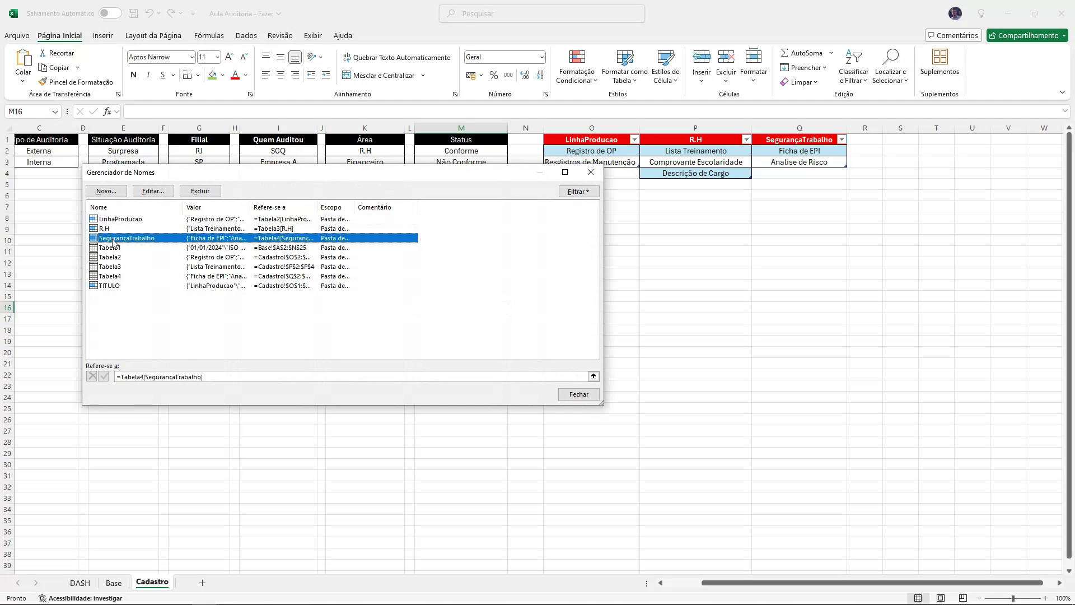
left_click(108, 230)
left_click(120, 220)
left_click(116, 286)
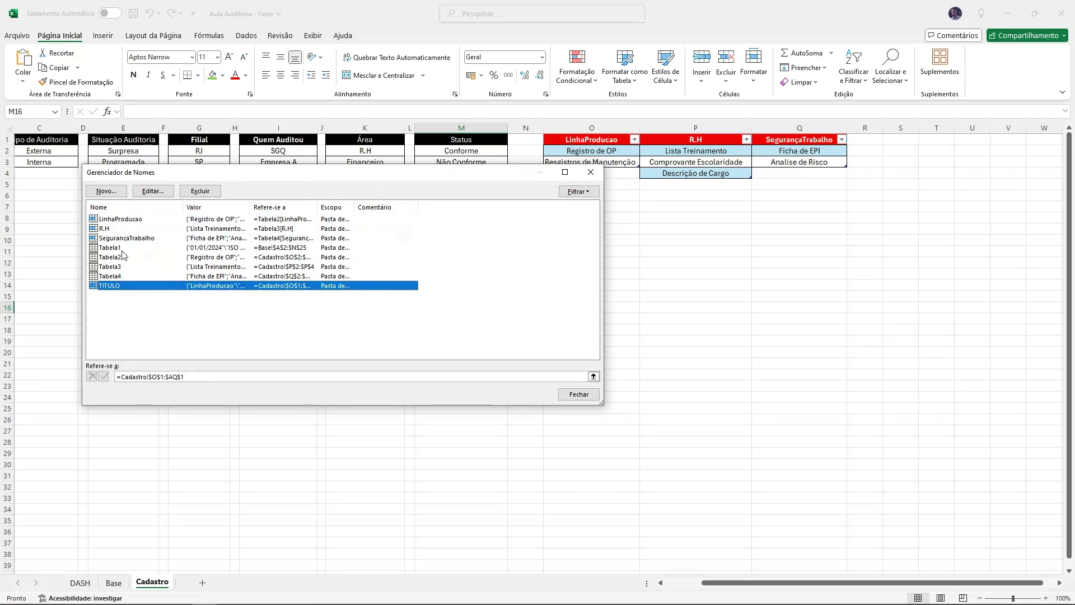
left_click(116, 239)
left_click(114, 229)
left_click(133, 220)
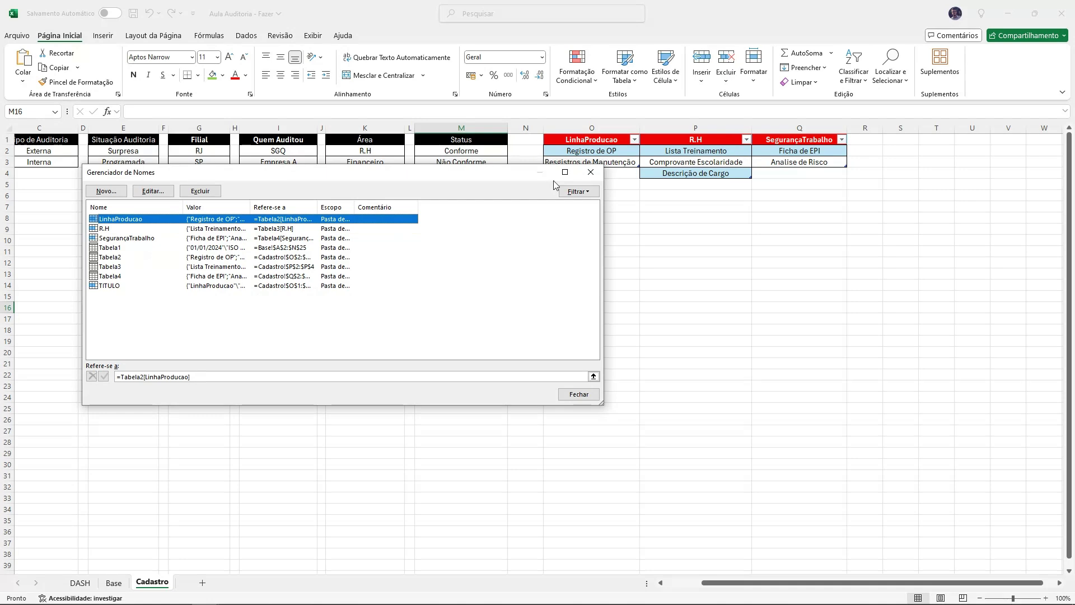
left_click(591, 172)
Step: Examine the definition of the SegurançaTrabalho name through the Name Manager's edit dialog
left_click(461, 285)
left_click(212, 37)
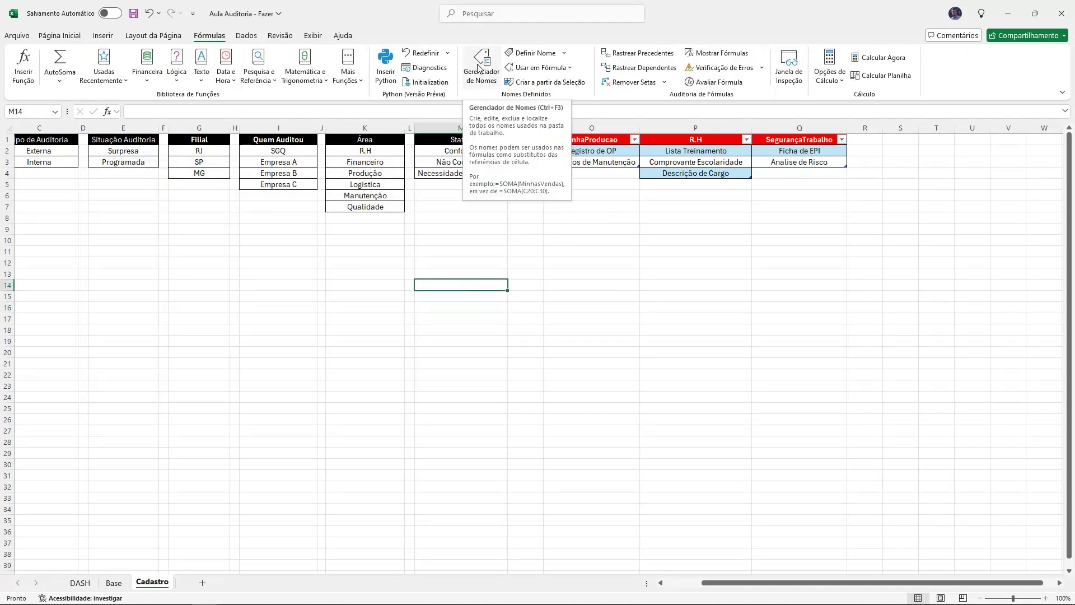
left_click(474, 70)
left_click(105, 229)
left_click(107, 238)
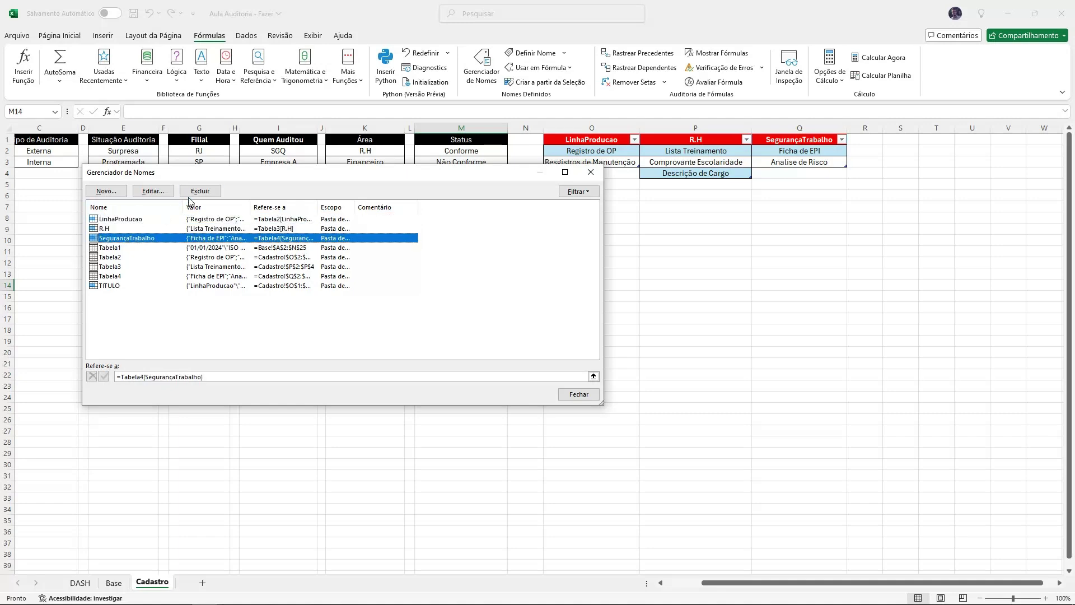
left_click(152, 192)
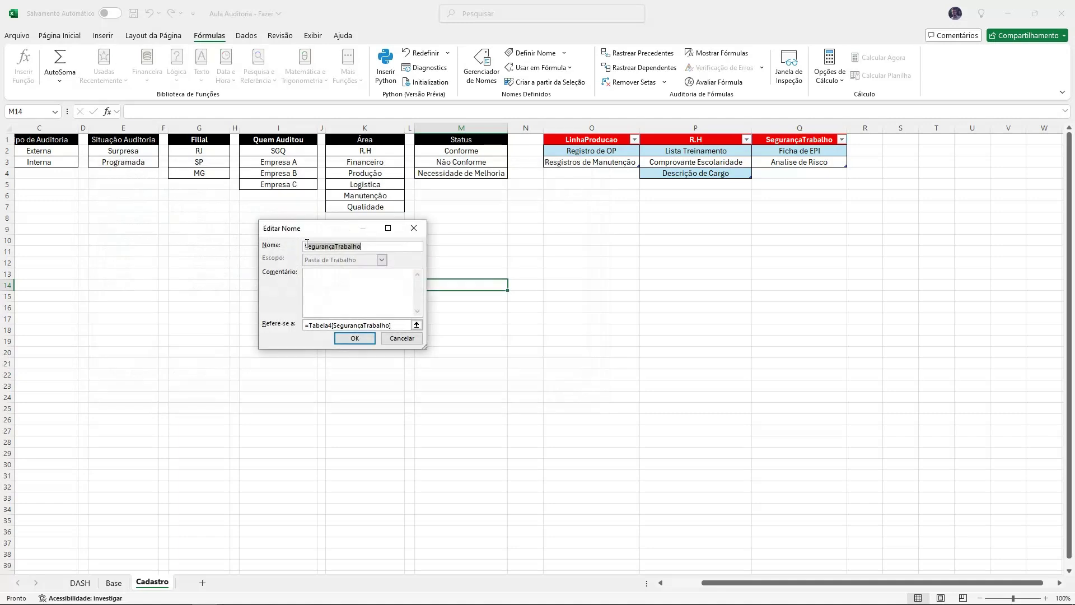
left_click(414, 228)
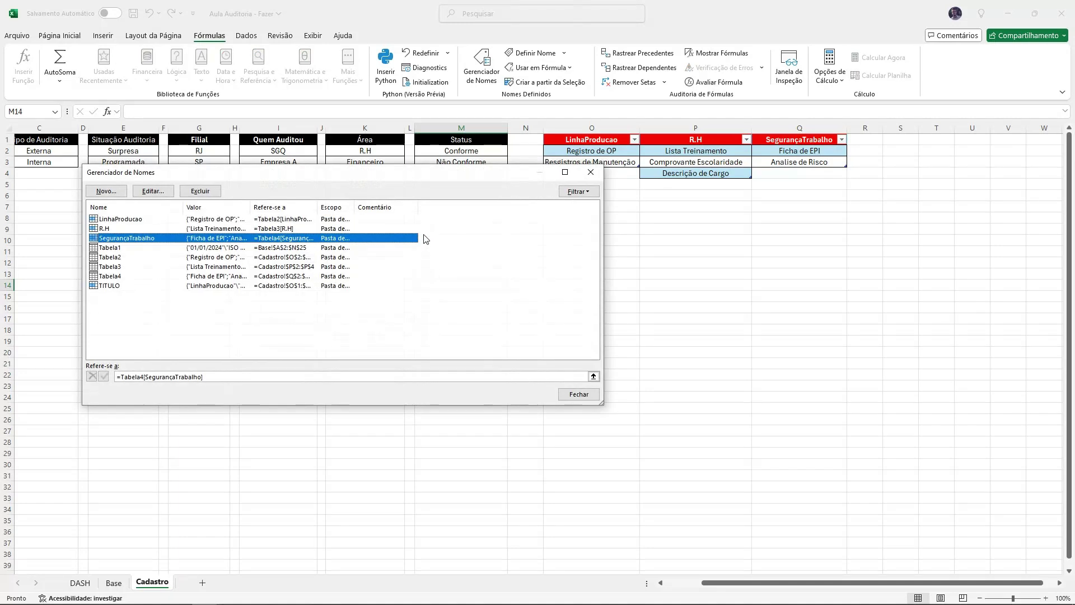
left_click(599, 172)
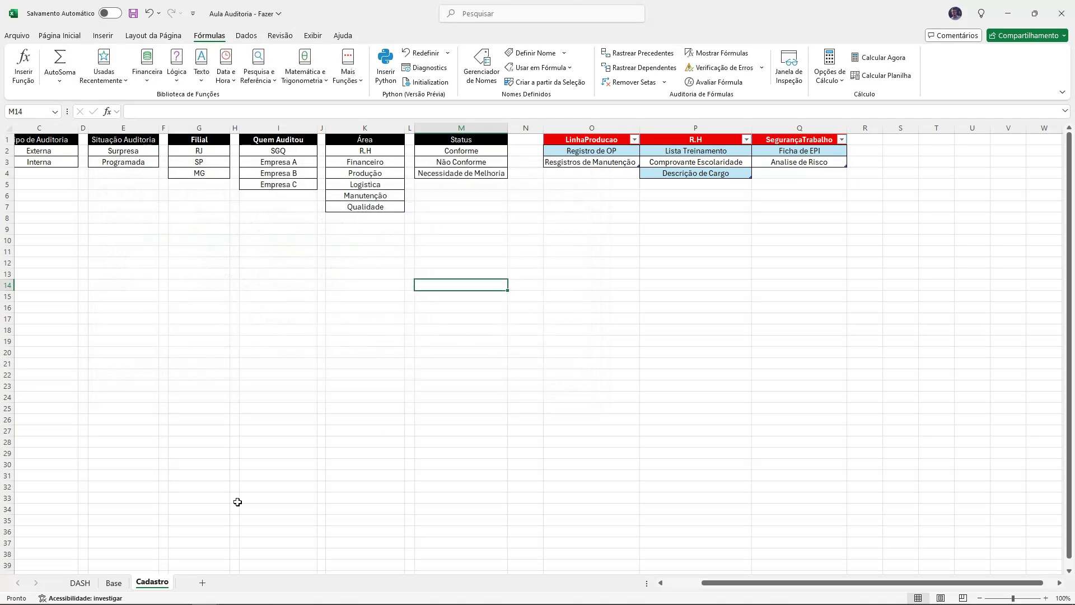
Step: Select the first Processo Auditado cell, I2, on the Base sheet after checking the process headers on Cadastro
left_click(121, 584)
left_click(438, 464)
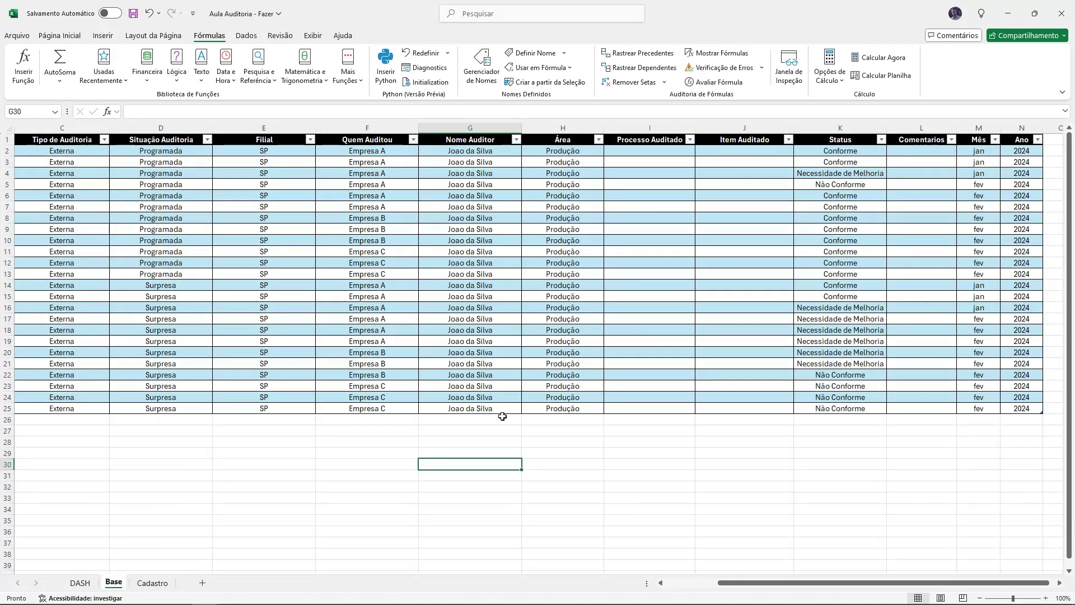
left_click(658, 129)
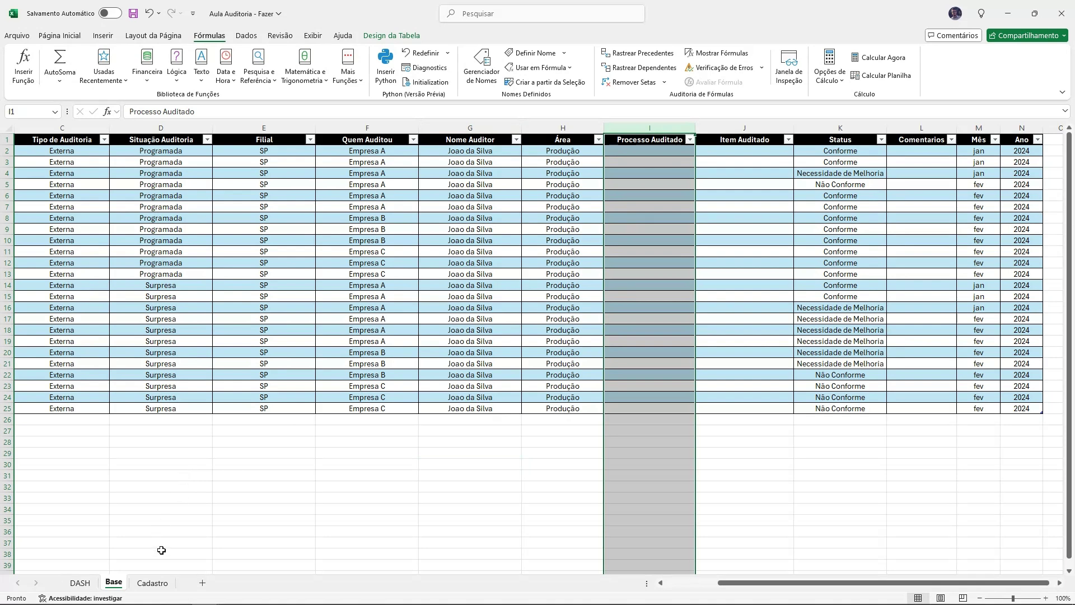
left_click(152, 584)
left_click_drag(350, 396, 356, 383)
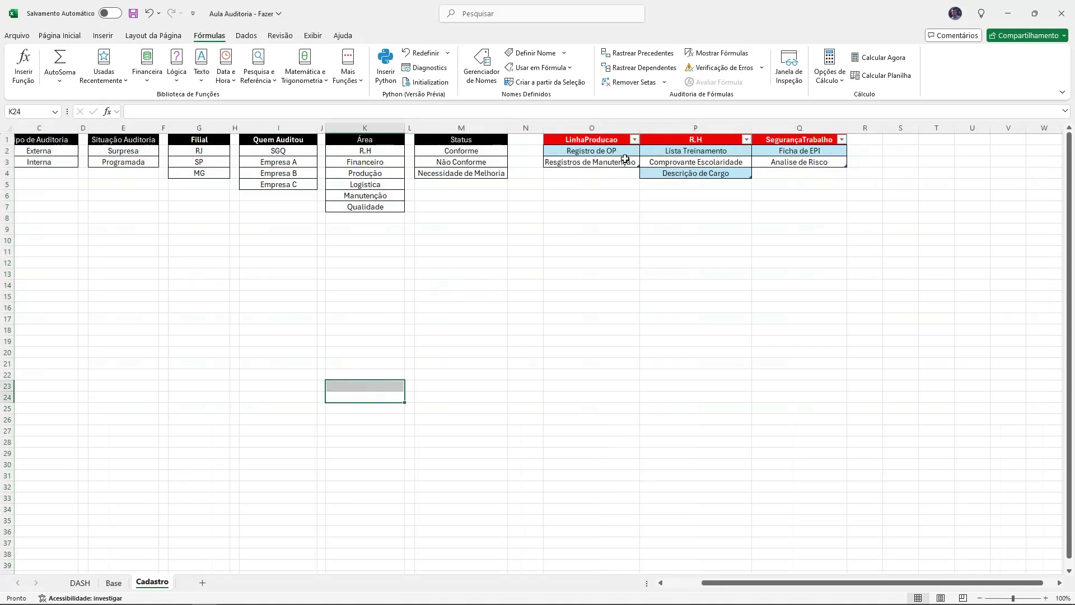
left_click_drag(590, 139, 887, 140)
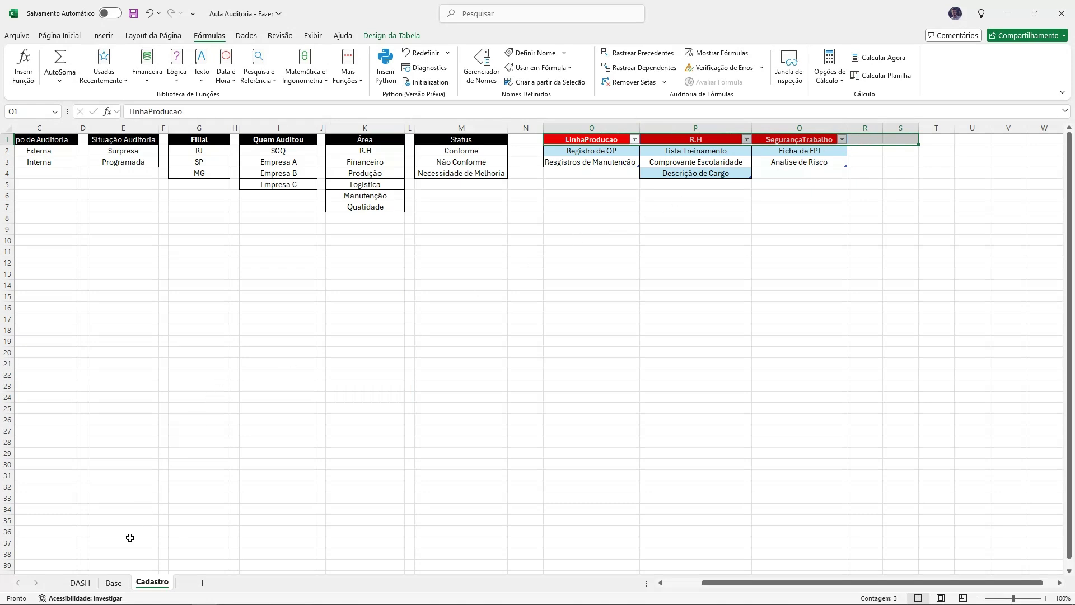
left_click(113, 583)
left_click(652, 151)
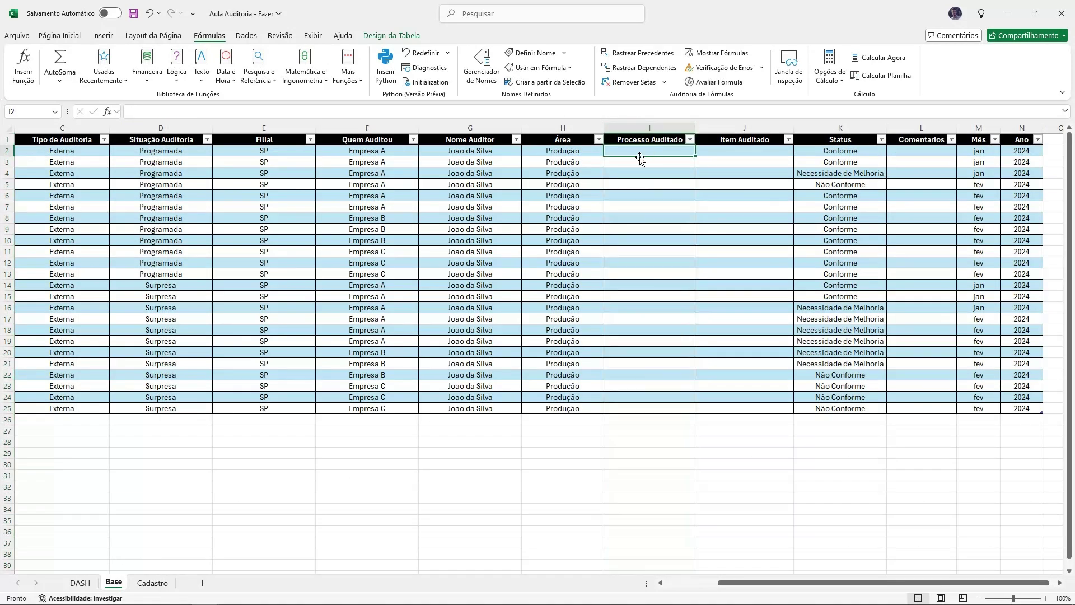
left_click(247, 35)
left_click(749, 61)
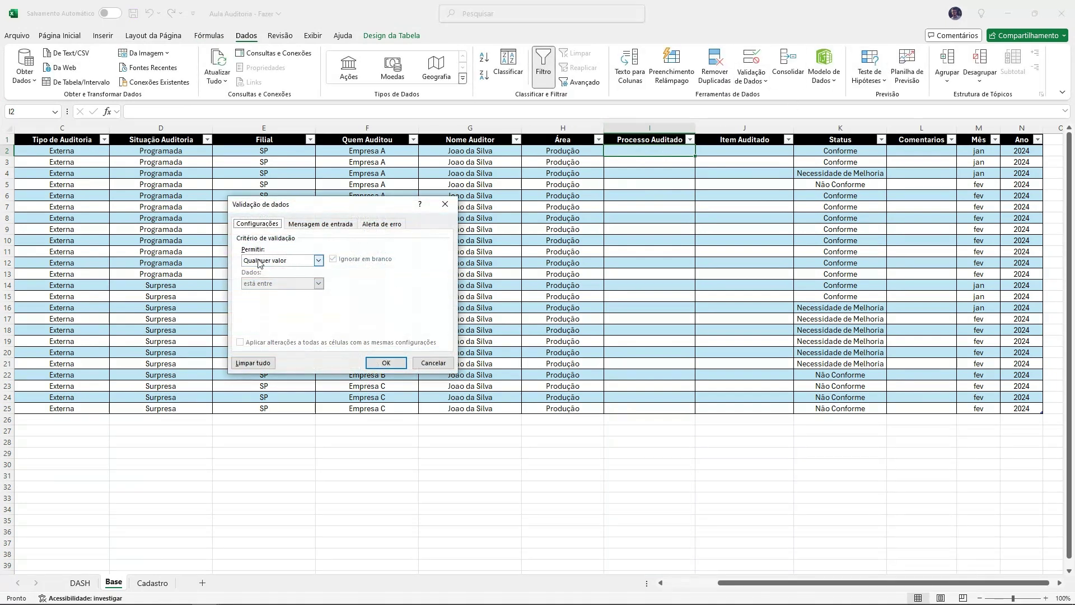
left_click(259, 261)
left_click(250, 292)
left_click(278, 306)
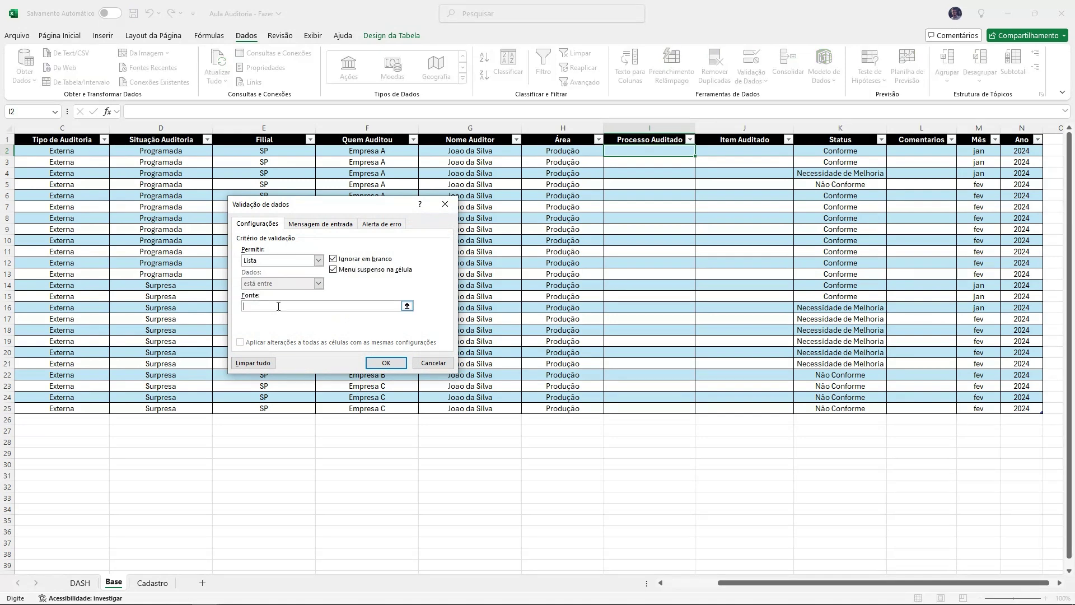
key("F3")
left_click(402, 235)
left_click(433, 363)
Step: Open the data validation settings for the Processo Auditado cell I2
left_click(752, 62)
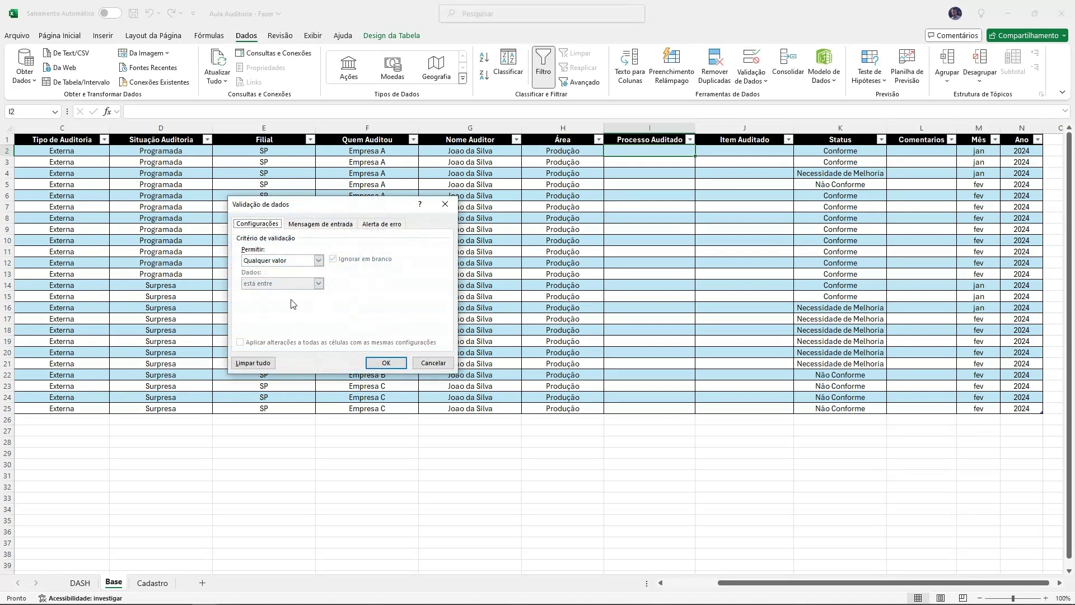
Step: Restrict cell I2 under Processo Auditado to a validation list sourced from the named range TITULO
left_click(291, 260)
left_click(262, 296)
left_click(263, 306)
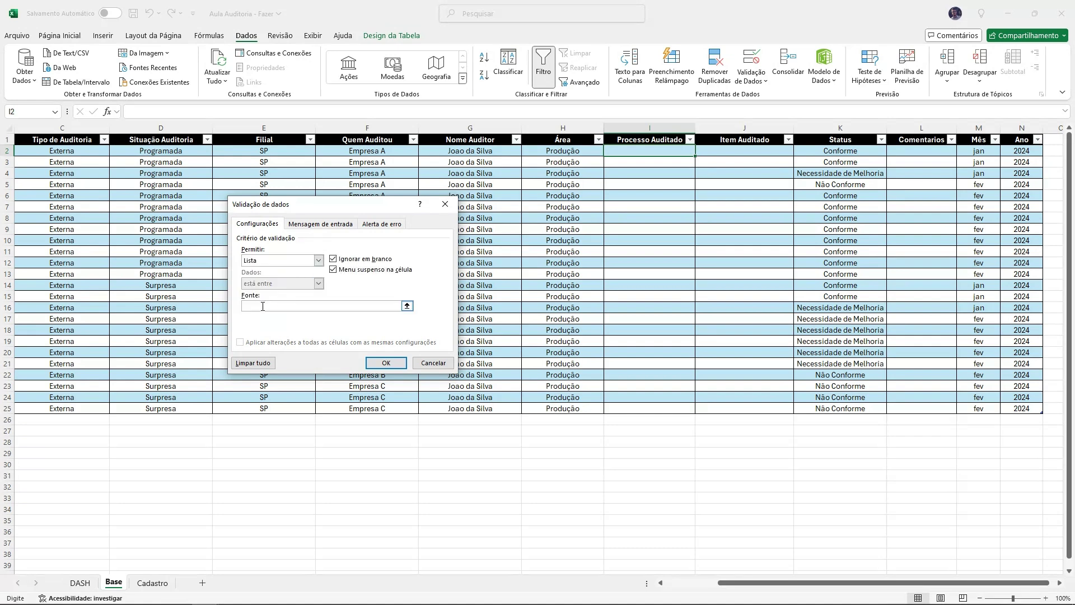
key("F3")
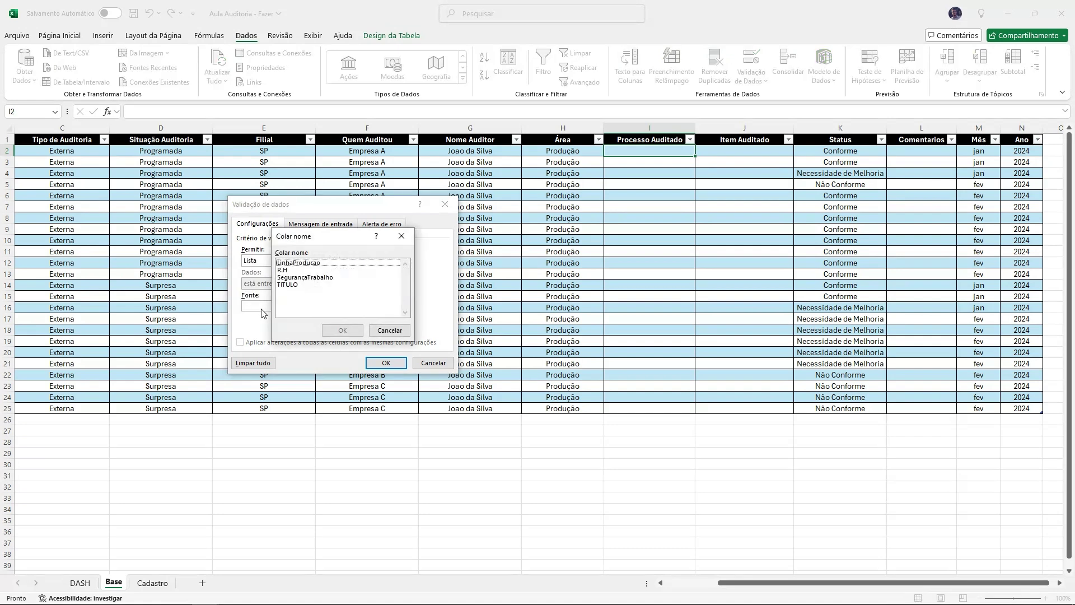
left_click_drag(304, 236, 346, 230)
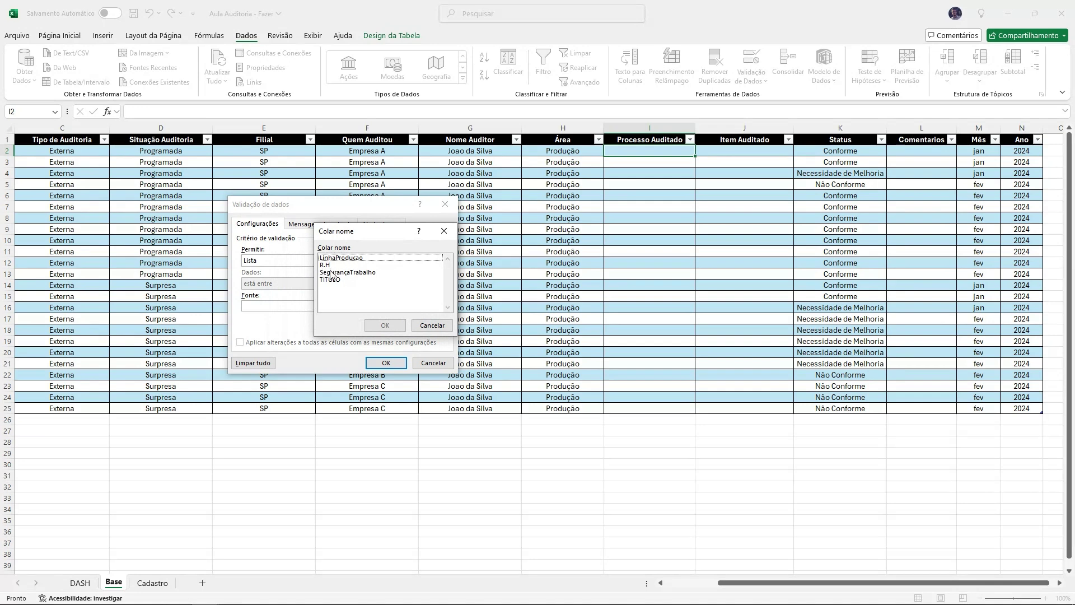
left_click(337, 282)
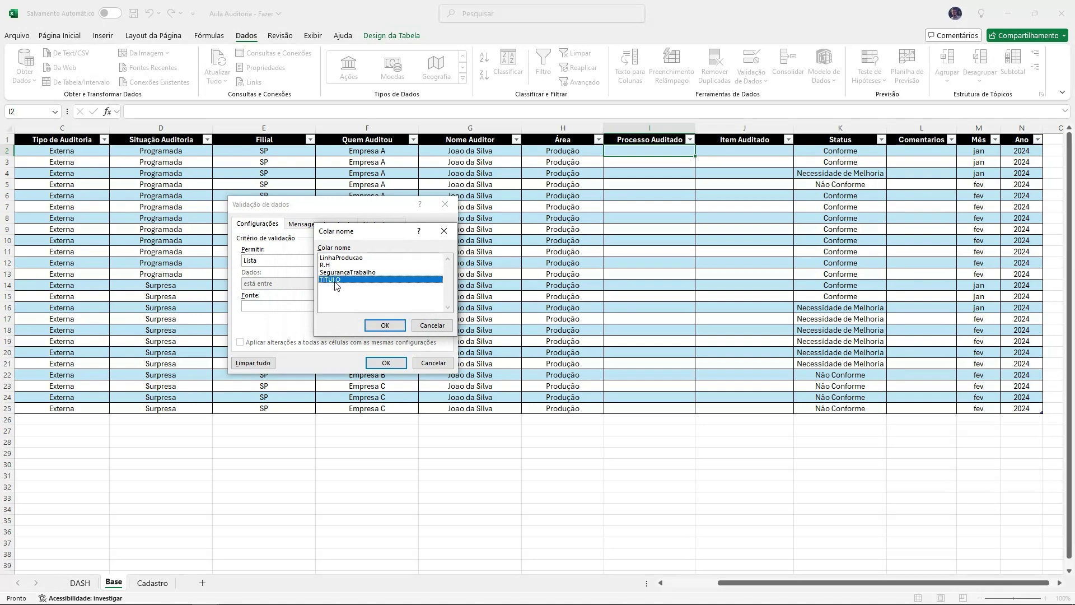
left_click(384, 326)
left_click(386, 362)
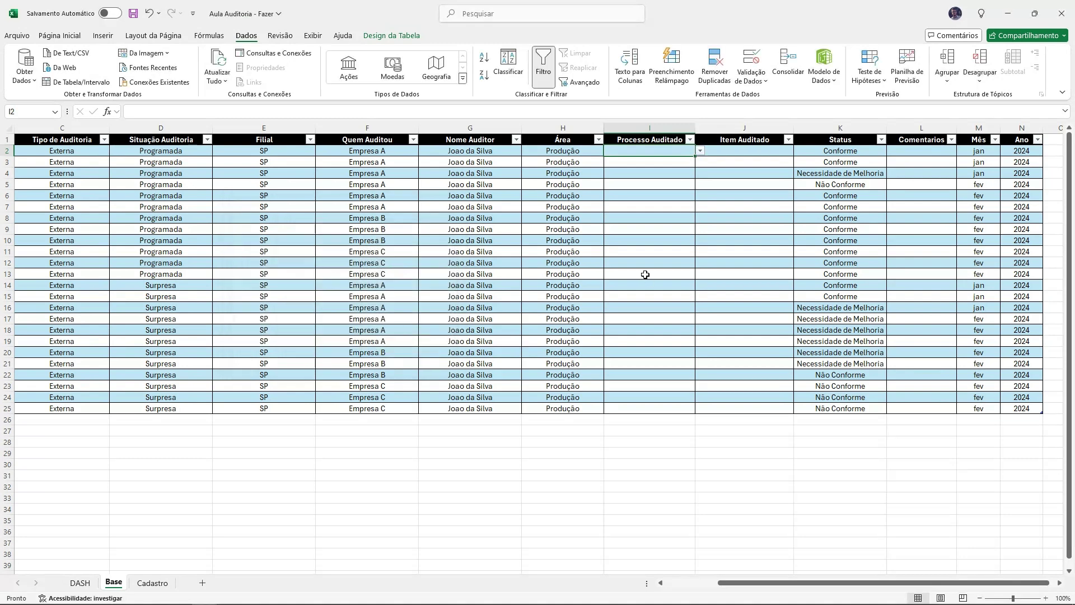
Step: Check the options offered in I2 and copy its list validation down the Processo Auditado column to I25
left_click(701, 151)
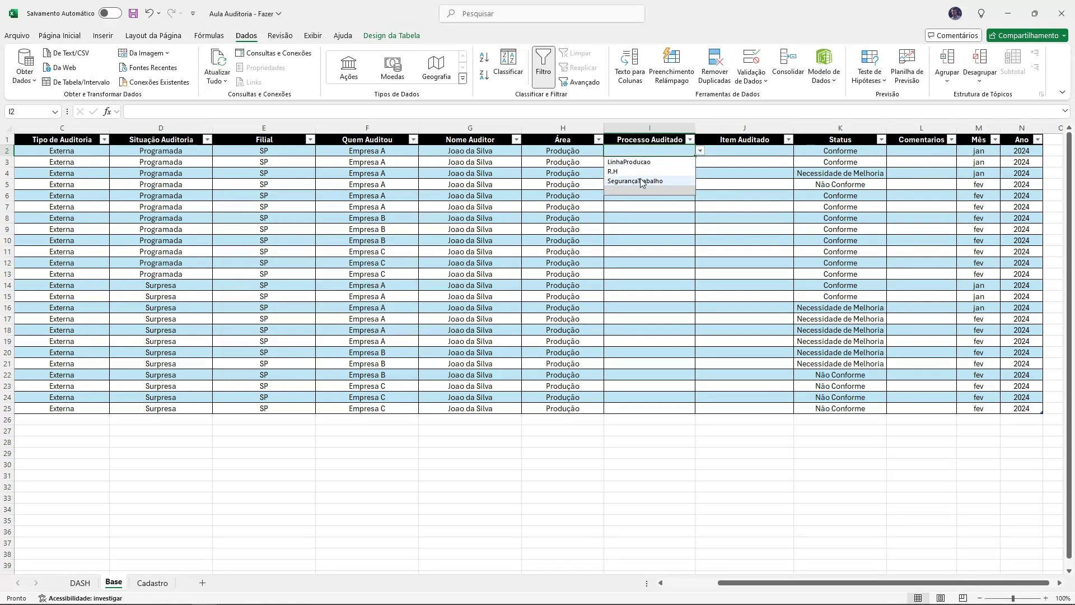
left_click(642, 237)
left_click(668, 154)
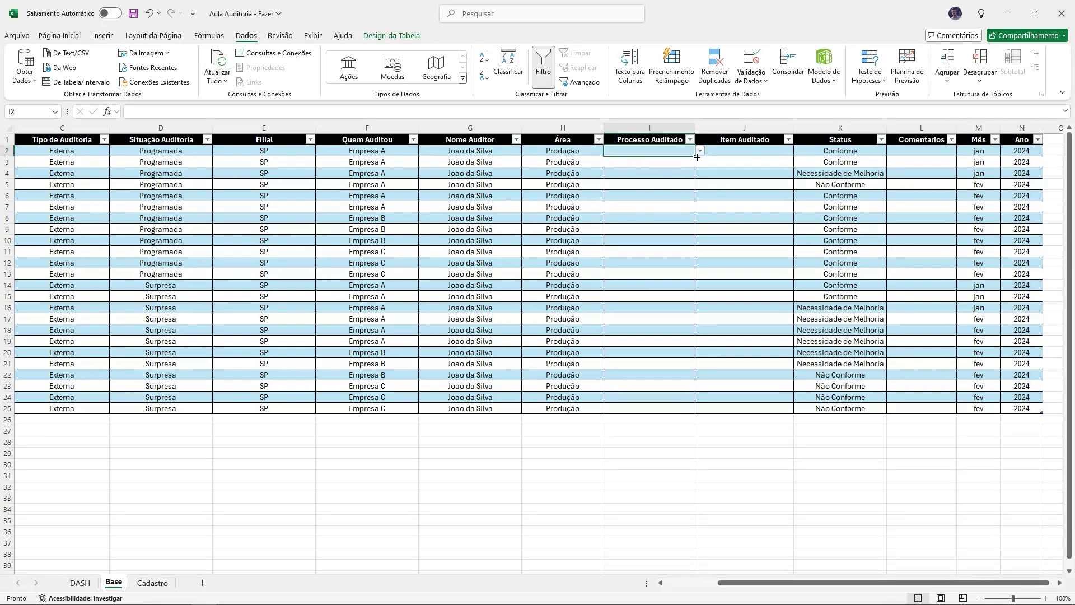
left_click_drag(697, 158, 697, 413)
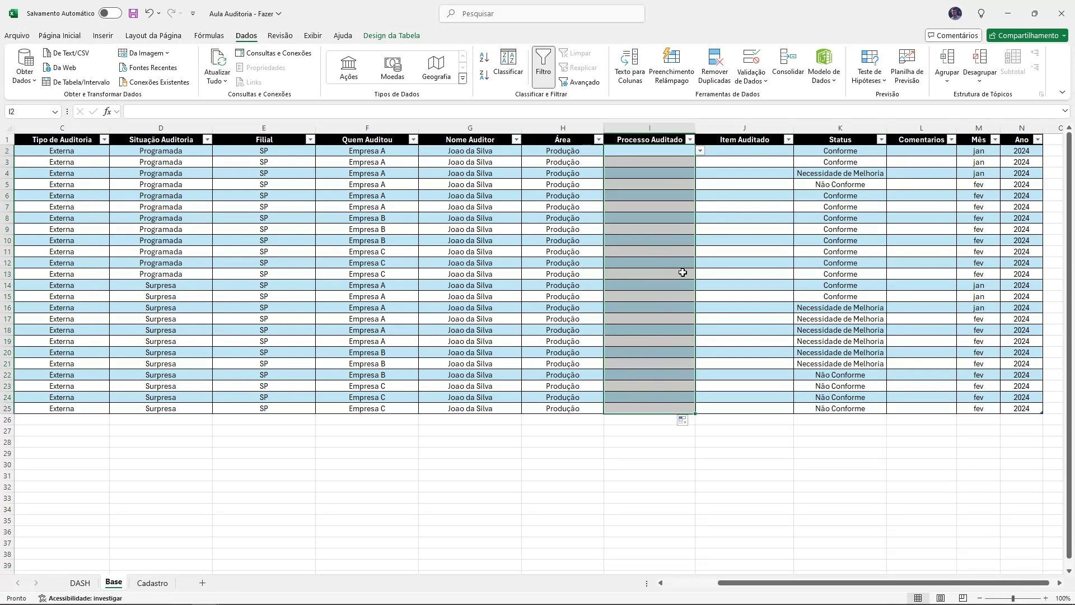
Step: Check the drop-down options in cells I10, I17 and I25 of the Processo Auditado column
left_click(692, 241)
left_click(701, 240)
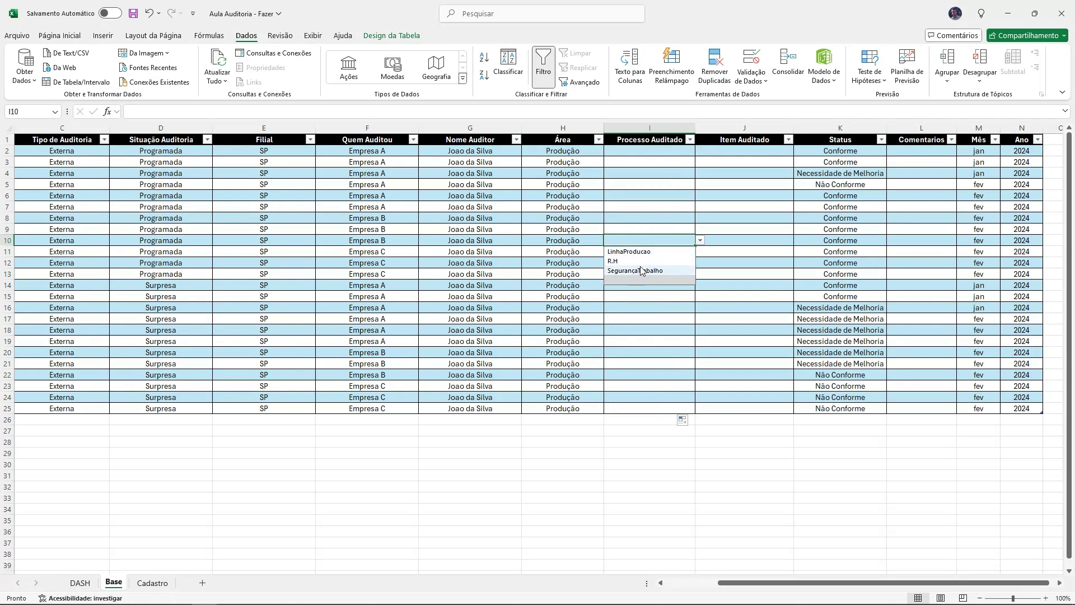
left_click(649, 295)
left_click(693, 317)
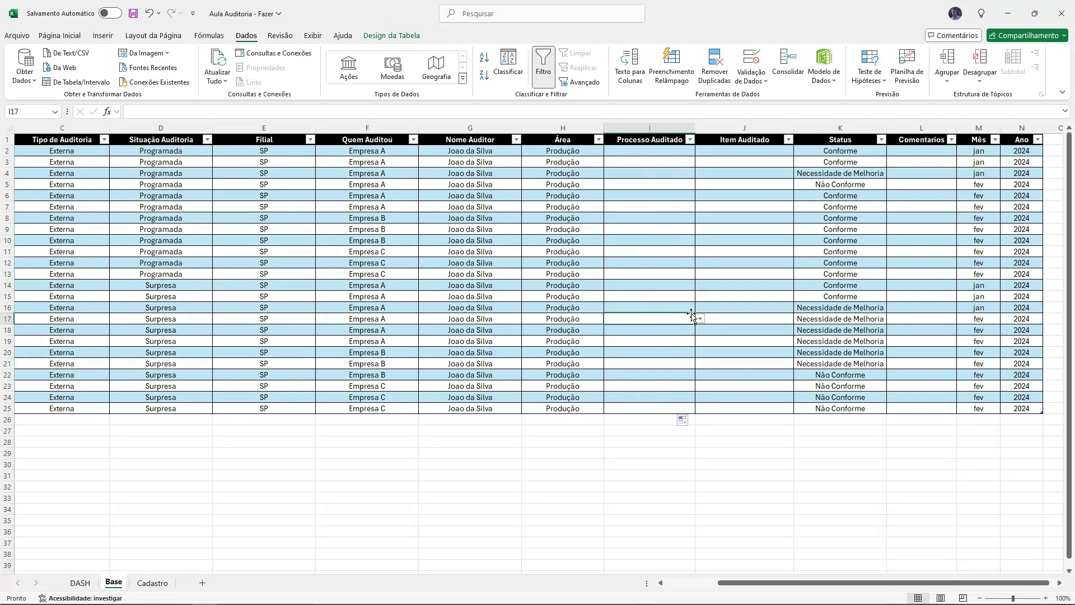
left_click(701, 319)
left_click(625, 400)
left_click(682, 410)
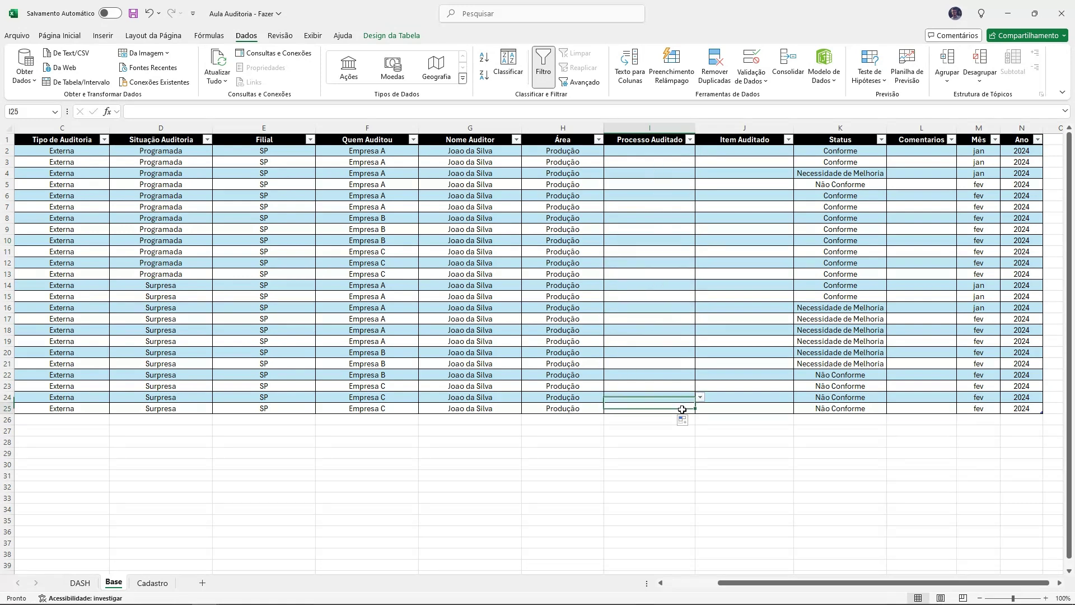
left_click(700, 408)
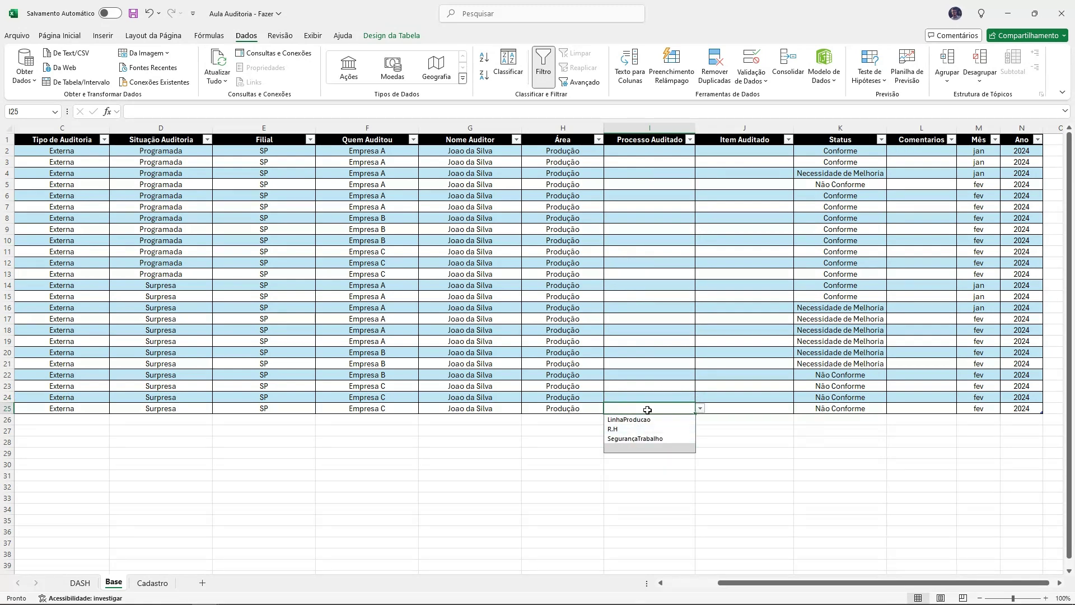
left_click(705, 274)
Step: Give cell J2 under Item Auditado a list validation with the source =INDIRETO($I2), accepting the source as it is
left_click(739, 153)
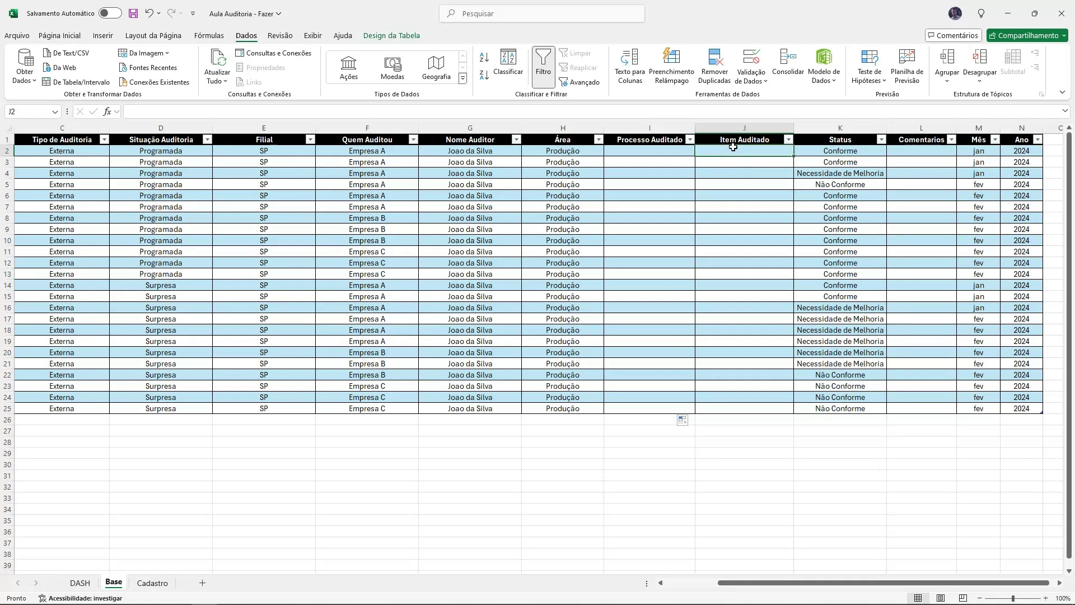
left_click(751, 59)
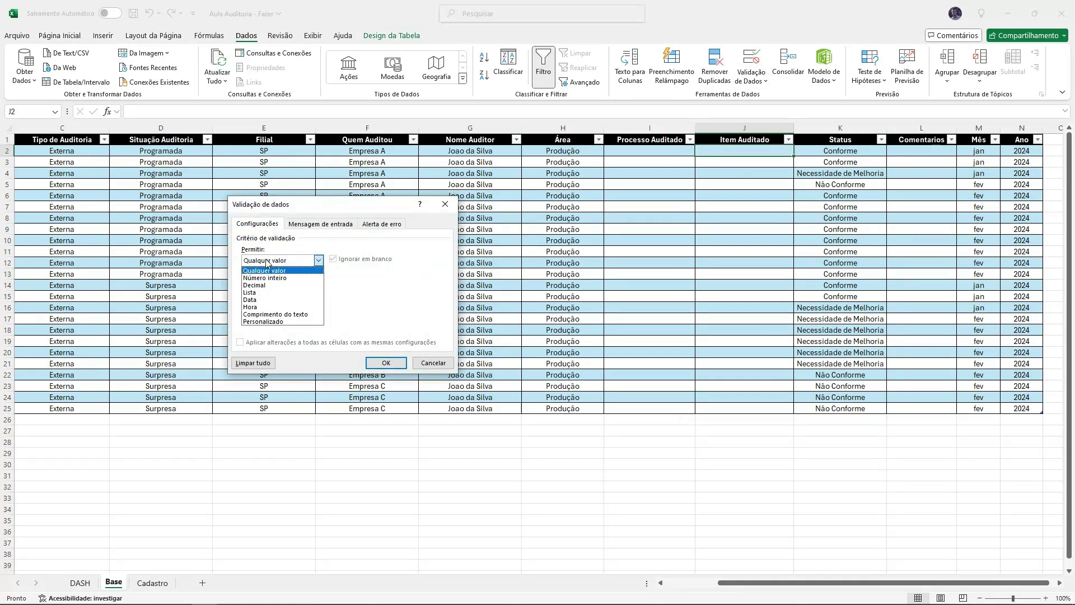
left_click(277, 261)
left_click(255, 293)
left_click(264, 307)
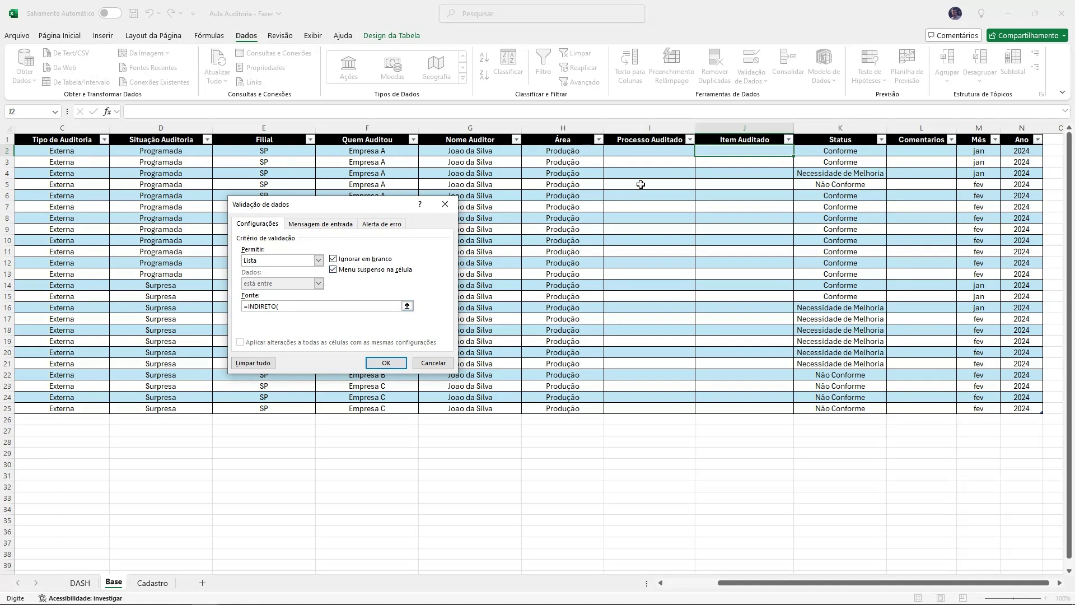
left_click(640, 150)
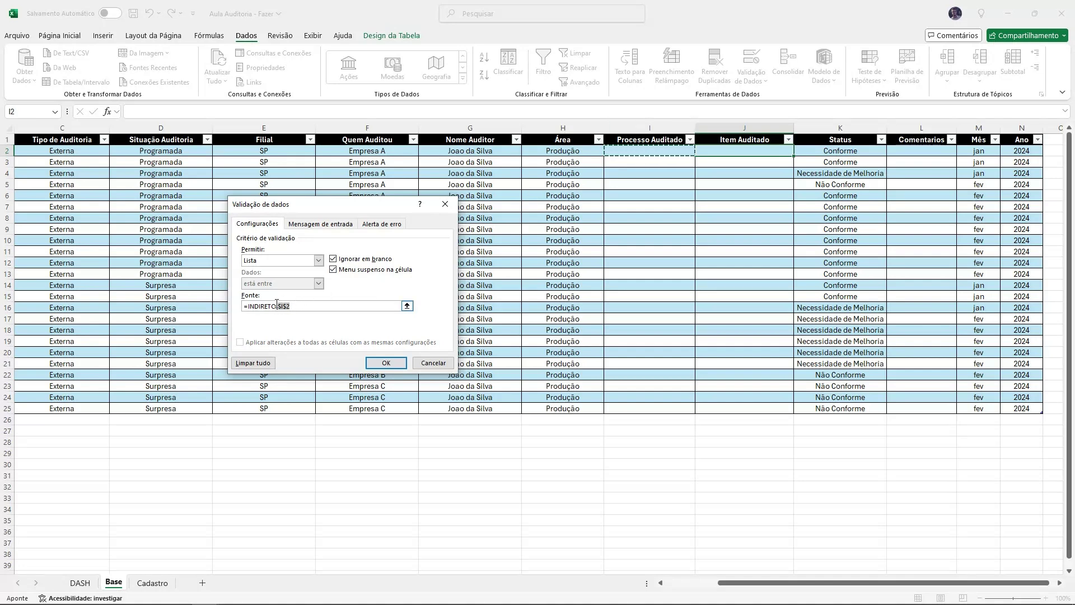
left_click(281, 306)
left_click(650, 151)
left_click(284, 306)
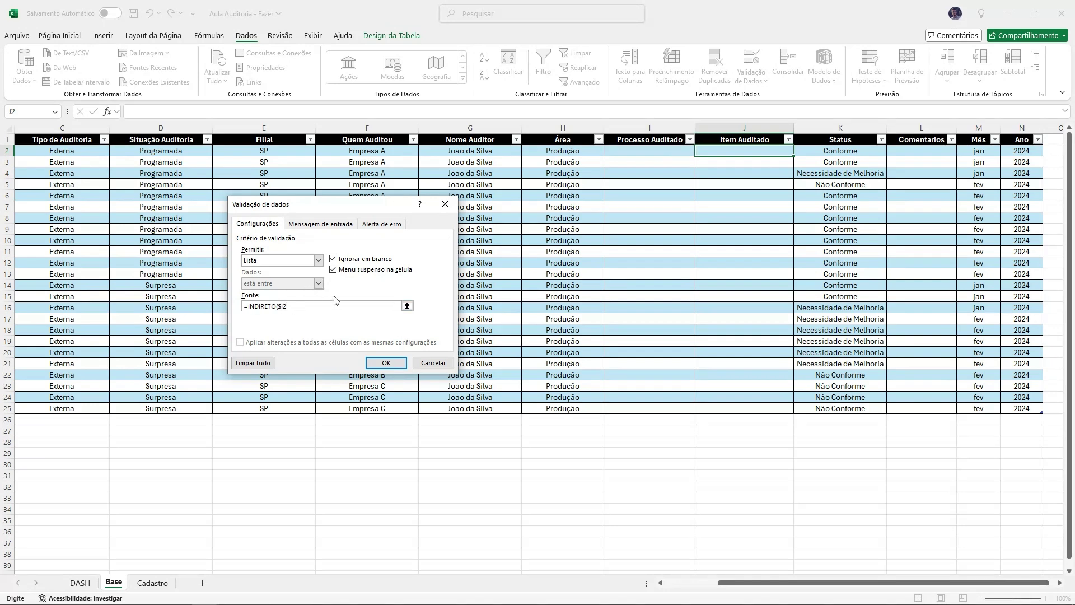
left_click(386, 363)
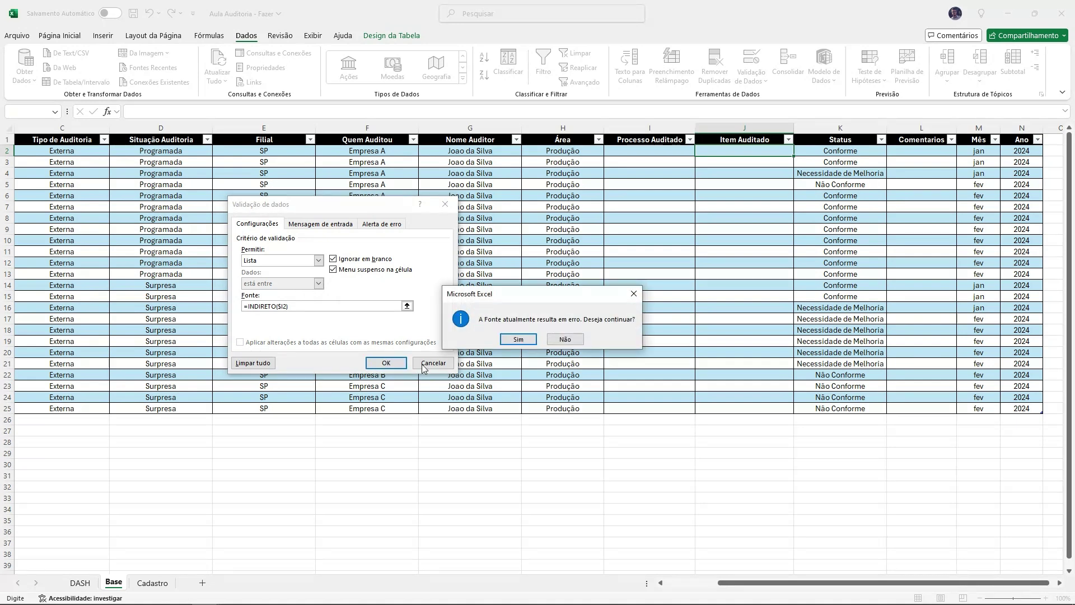
left_click(510, 340)
Step: Set Processo Auditado in I2 to R.H and check the dependent item options offered in J2
left_click(758, 150)
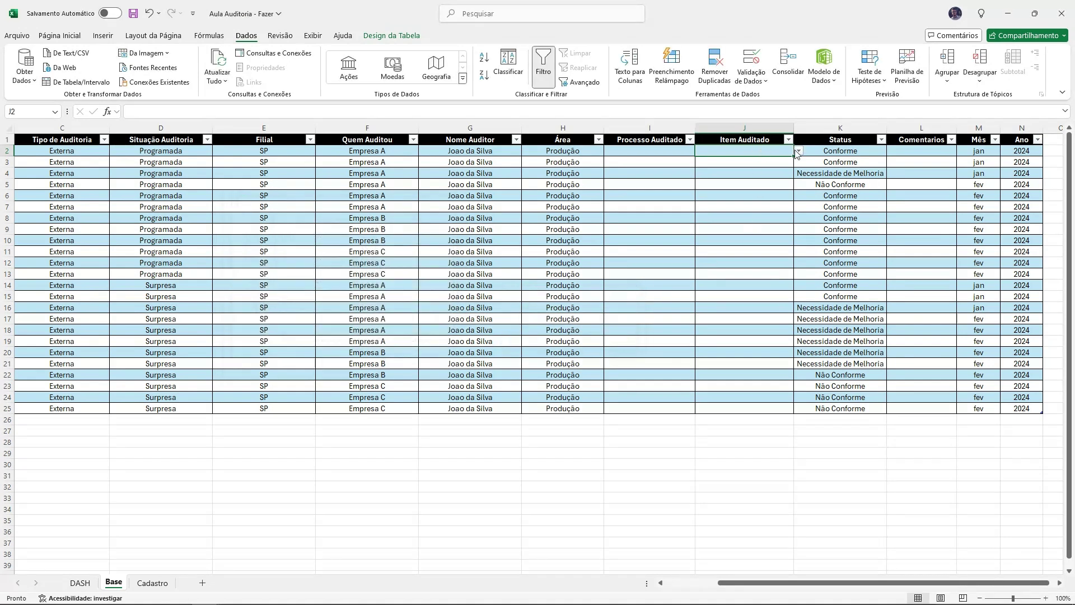
left_click(673, 149)
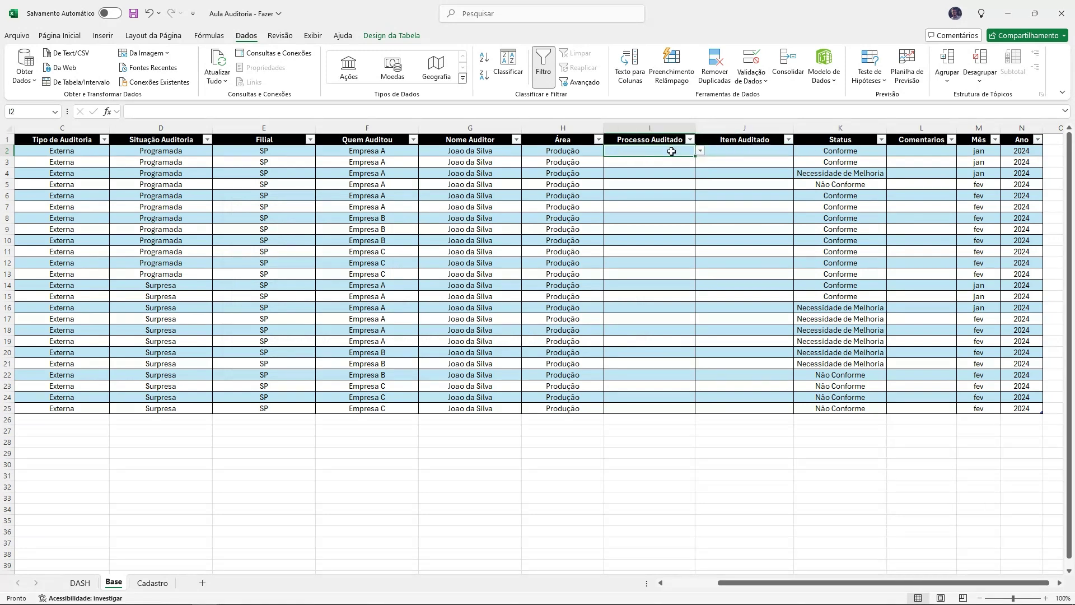
left_click(701, 151)
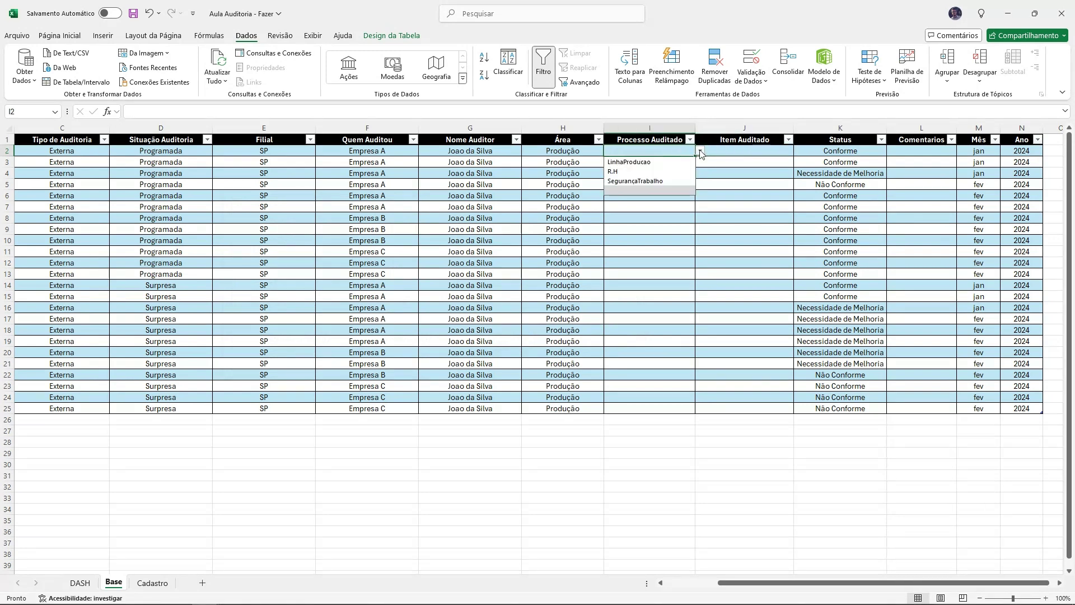
left_click(622, 171)
left_click(755, 154)
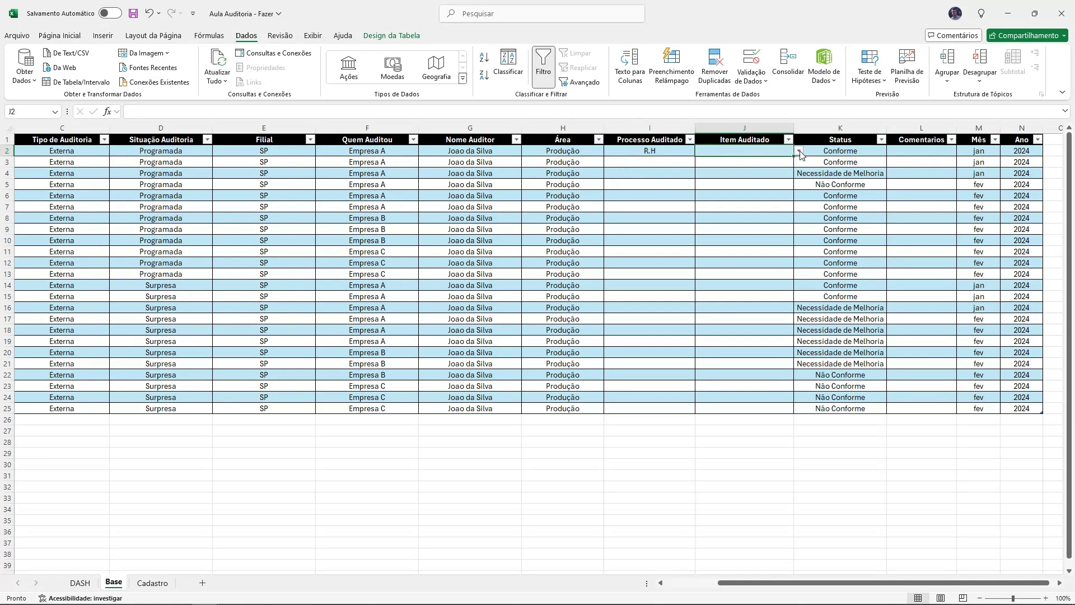
left_click(798, 150)
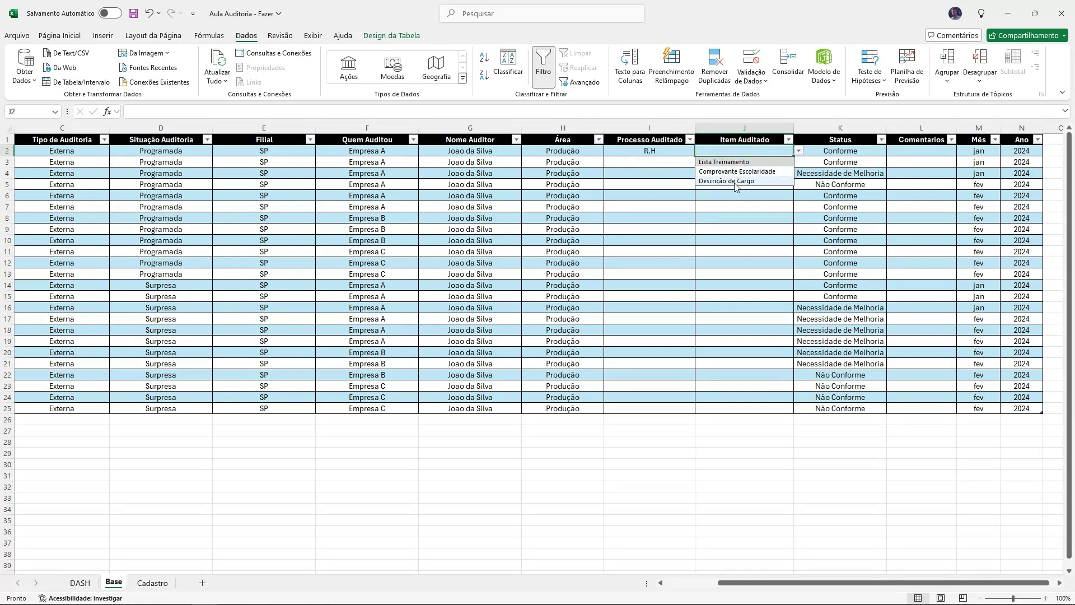
left_click(724, 202)
Step: Switch Processo Auditado in I2 to LinhaProducao and check the dependent item options in J2
left_click(682, 154)
left_click(700, 151)
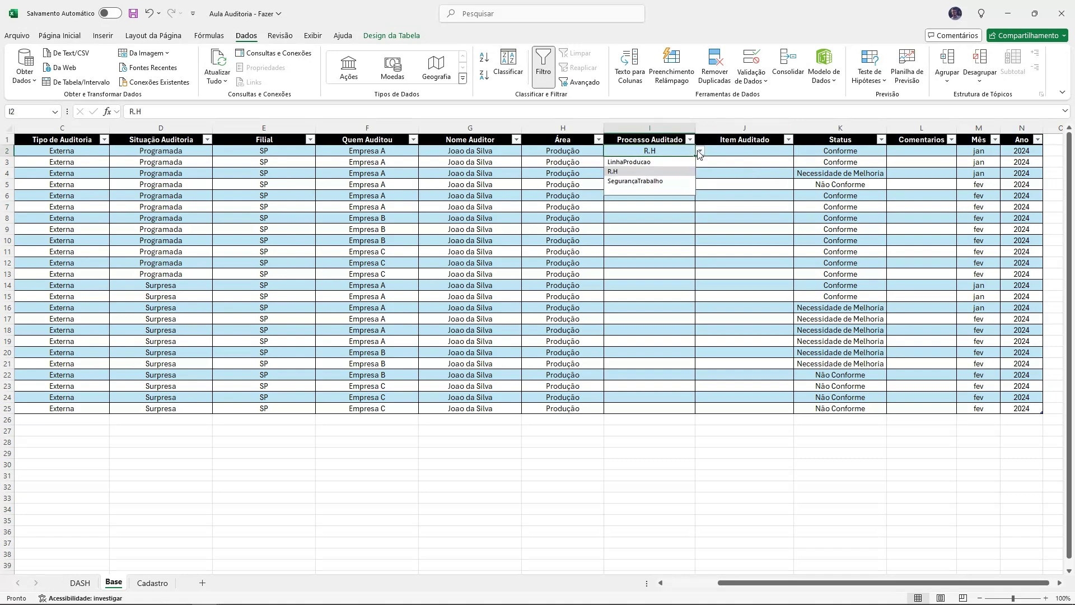
left_click(650, 166)
left_click(748, 149)
left_click(799, 150)
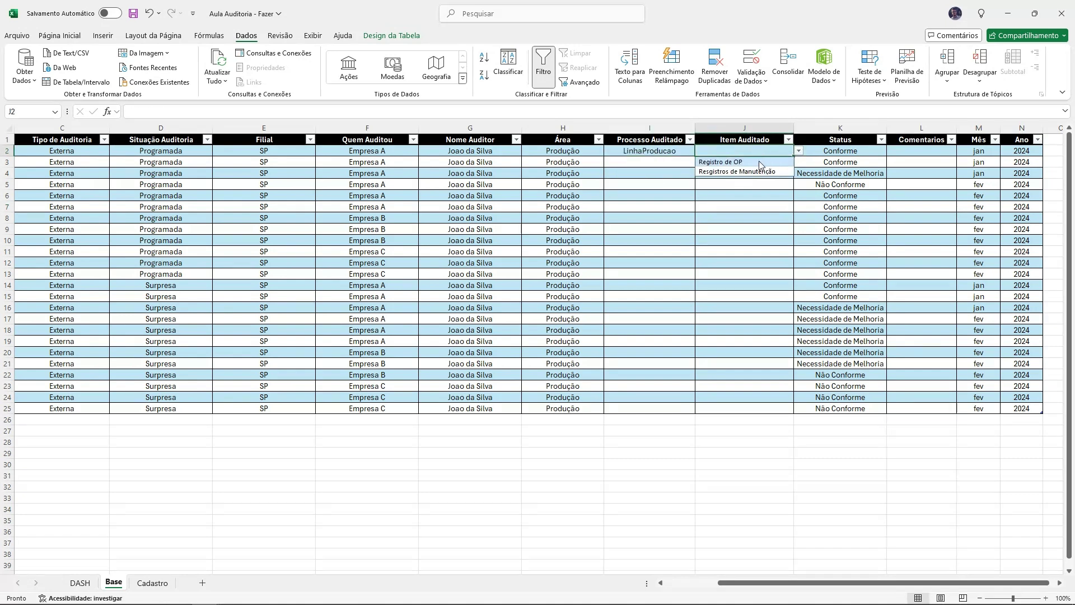
Step: Change Processo Auditado in I2 to SegurançaTrabalho and review the dependent item options in J2
left_click(670, 152)
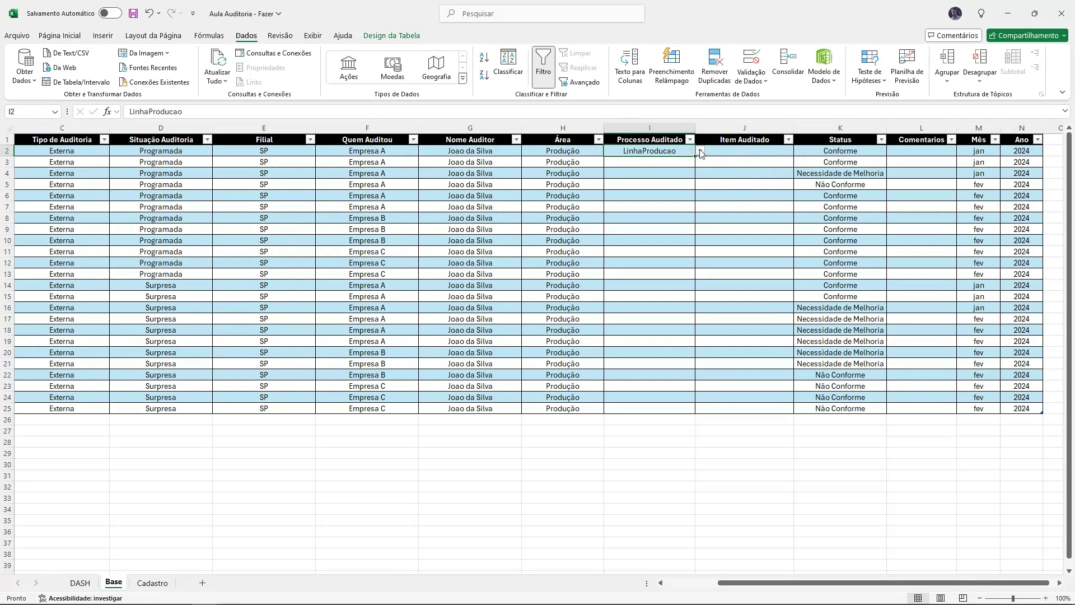
left_click(700, 150)
left_click(637, 181)
left_click(760, 148)
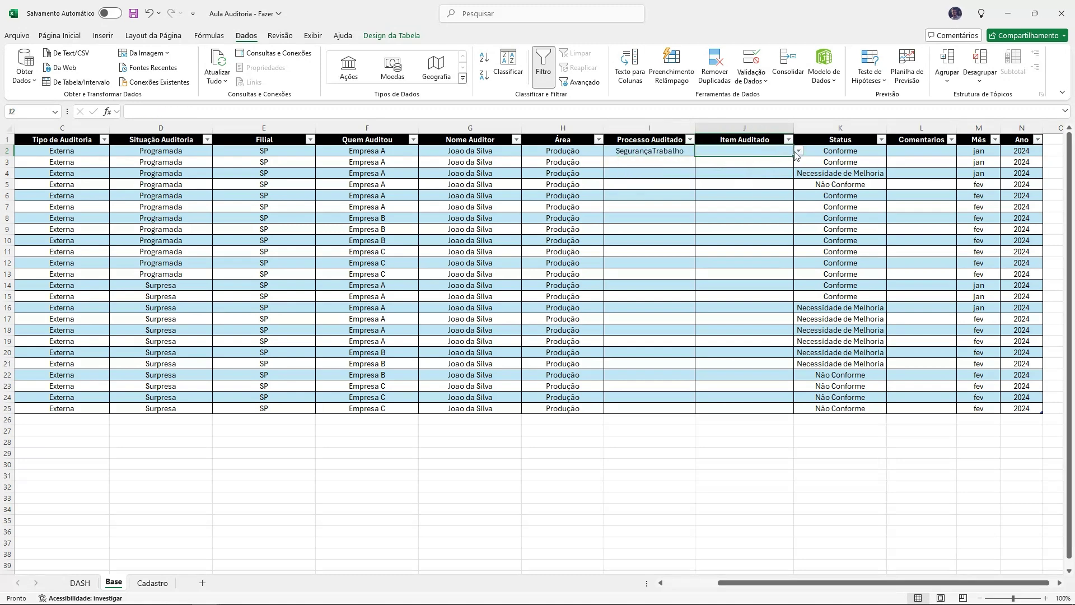
left_click(800, 151)
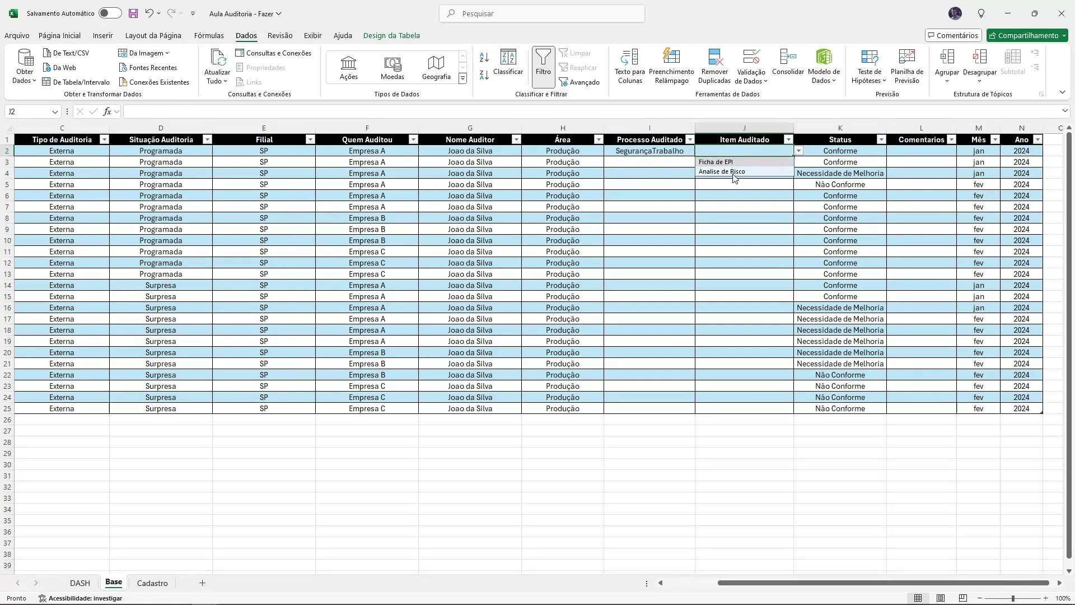
left_click(668, 150)
left_click(722, 152)
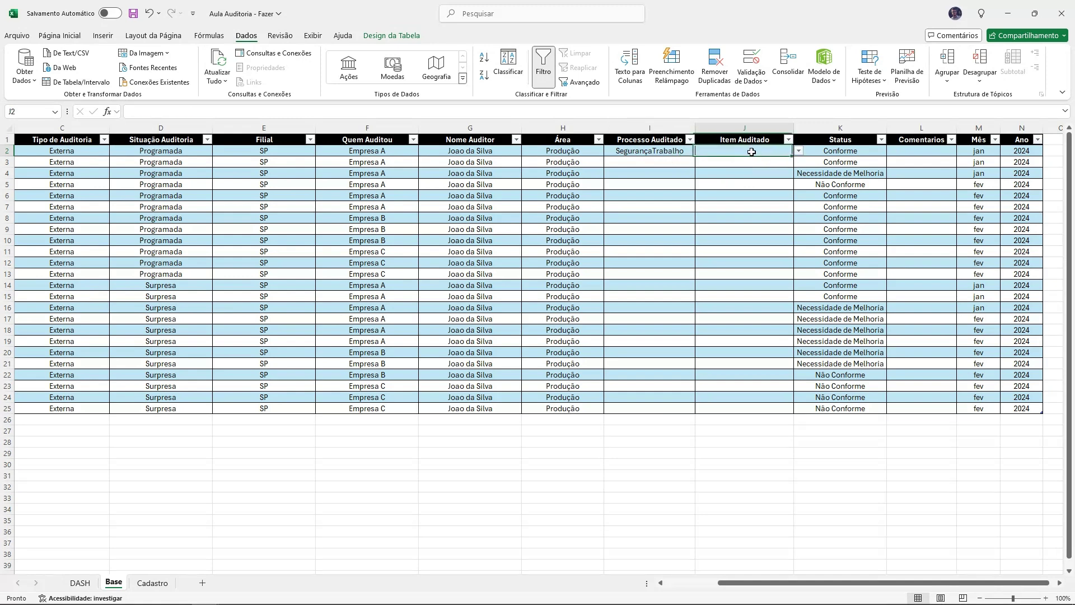
Step: Set row 2 to Processo Auditado LinhaProducao and Item Auditado Registro de OP using their validation lists
left_click(671, 151)
left_click(698, 151)
left_click(637, 162)
left_click(741, 152)
left_click(799, 151)
left_click(733, 162)
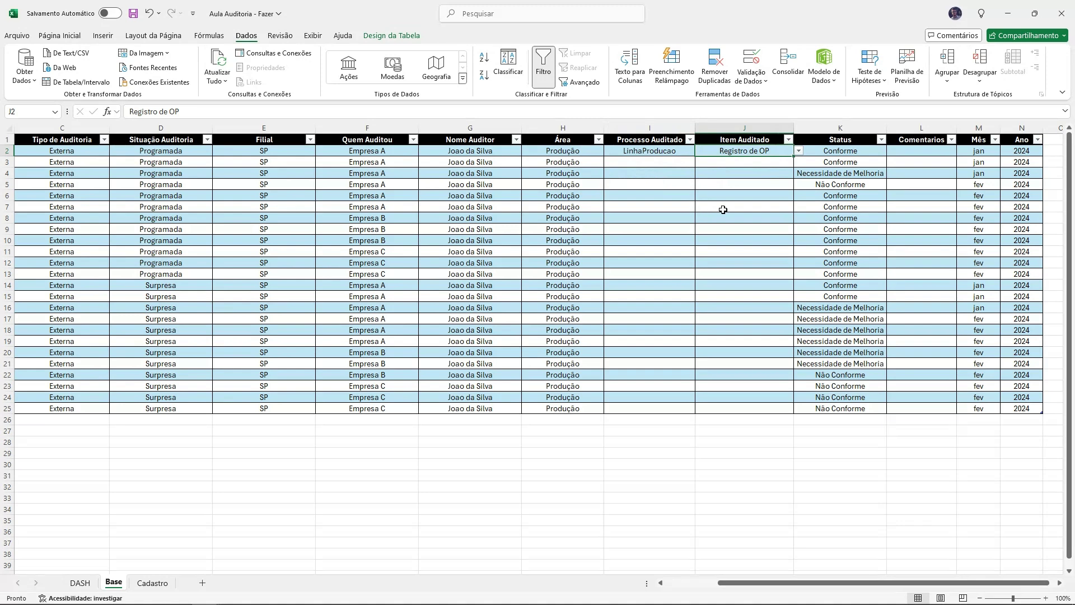
Step: Check the options in the Status list of cell K2 without changing its value
left_click(857, 153)
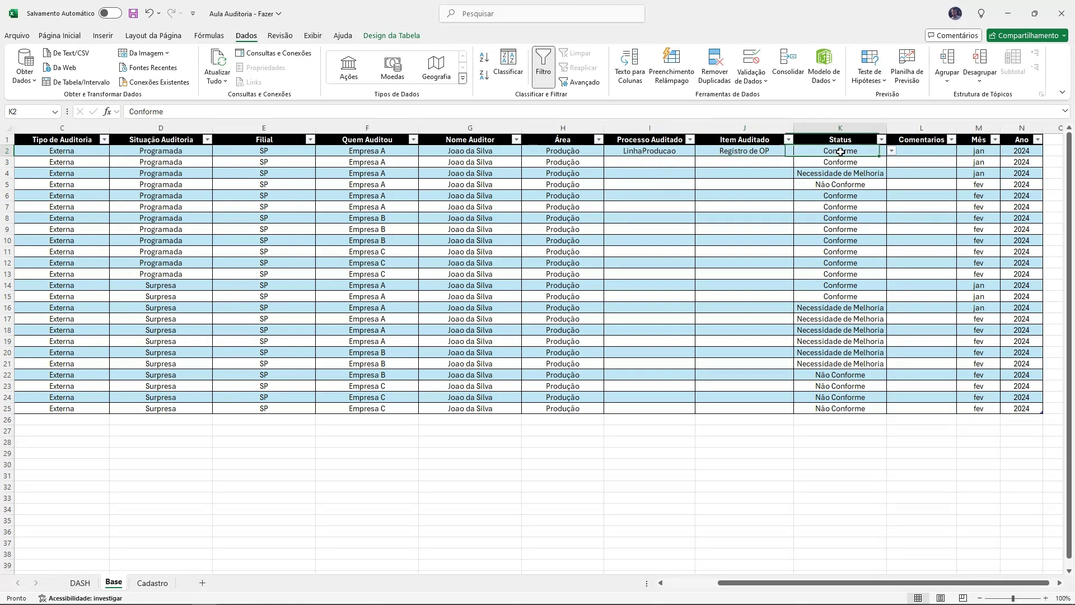
left_click(891, 151)
left_click(741, 167)
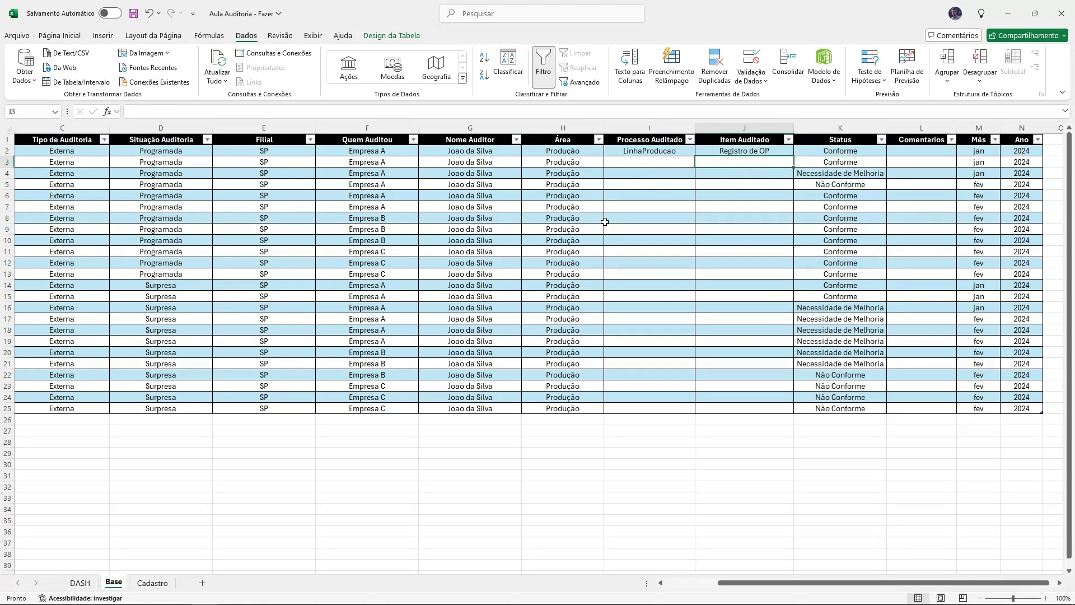
Step: Add Recrutamento in P5 as a new item under R.H on the Cadastro sheet
left_click(152, 583)
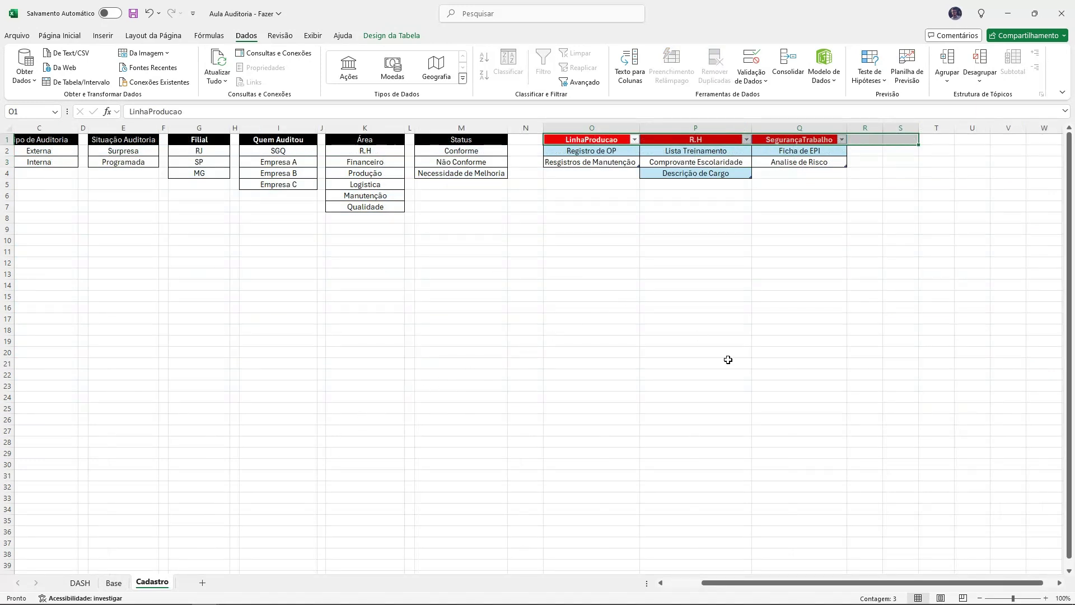
left_click_drag(756, 582, 768, 583)
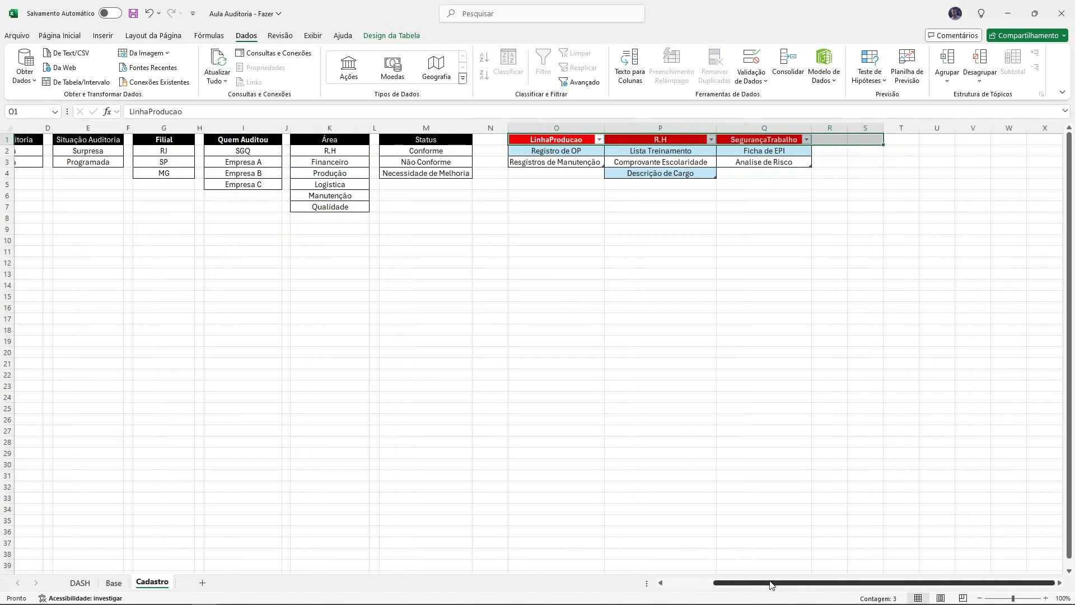
left_click(669, 186)
type("rECR")
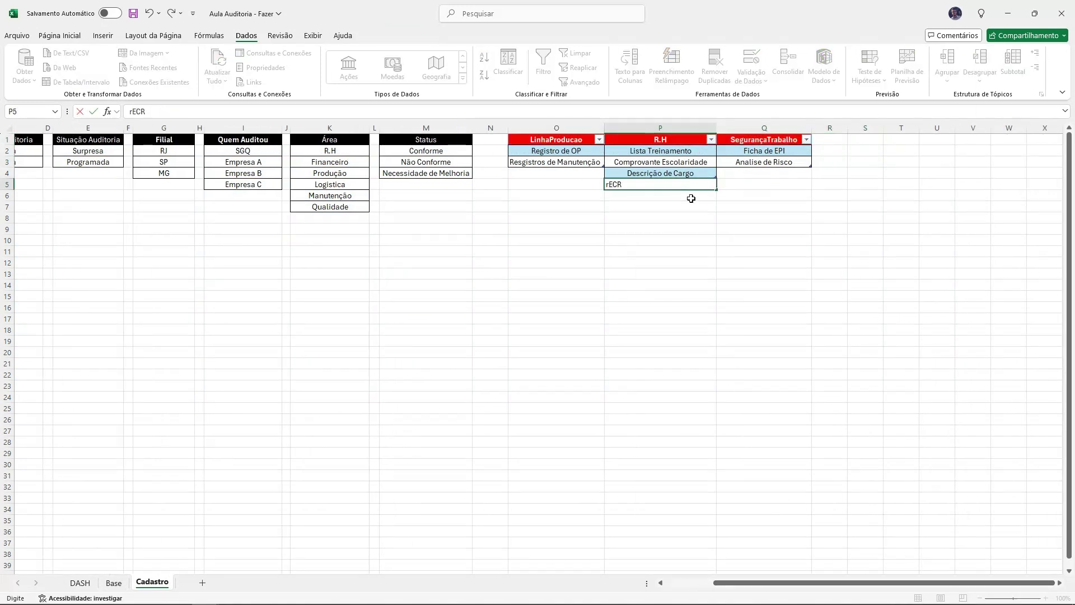
type("UTAM")
key("BackSpace")
key("BackSpace")
key("BackSpace")
key("BackSpace")
key("BackSpace")
key("BackSpace")
key("BackSpace")
type("Recryuttamento")
key("Return")
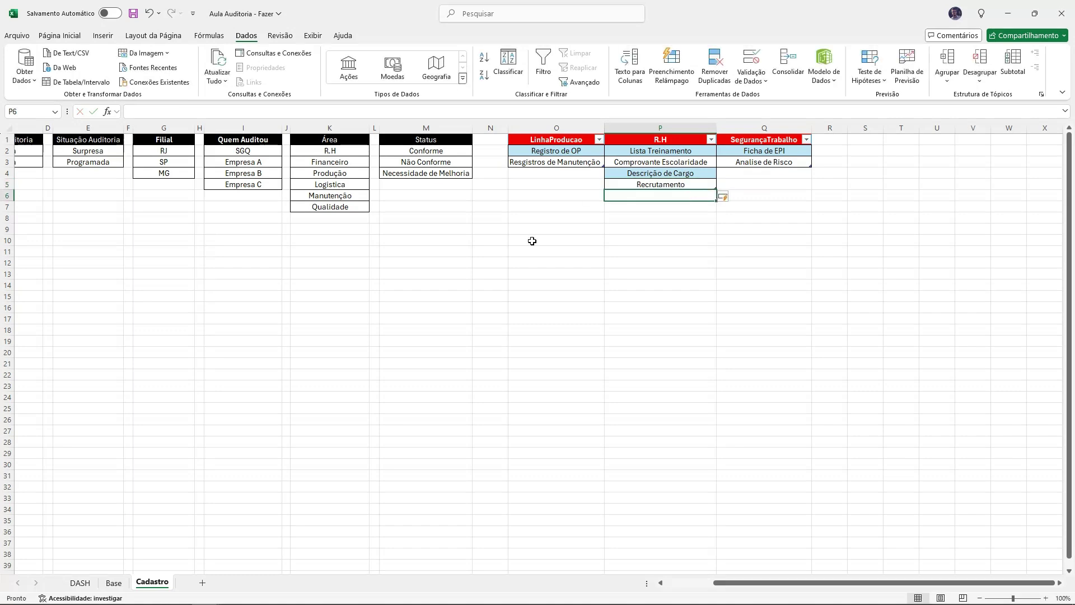
Step: Set Processo Auditado in I2 of the Base sheet to R.H and review the dependent item options in J2
left_click(114, 582)
left_click(675, 151)
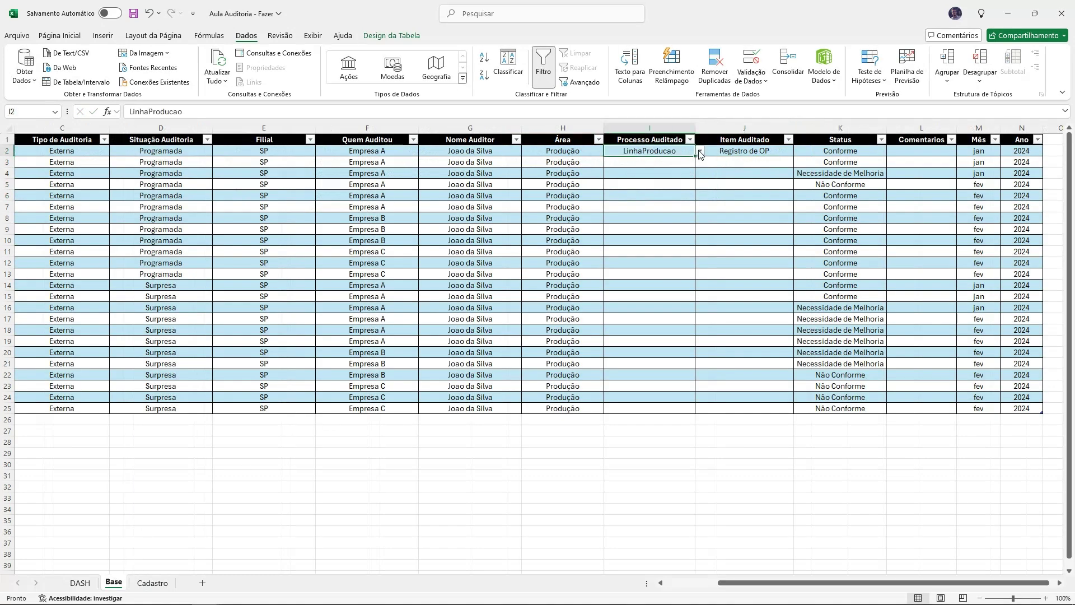
left_click(700, 150)
left_click(642, 171)
left_click(739, 150)
left_click(799, 151)
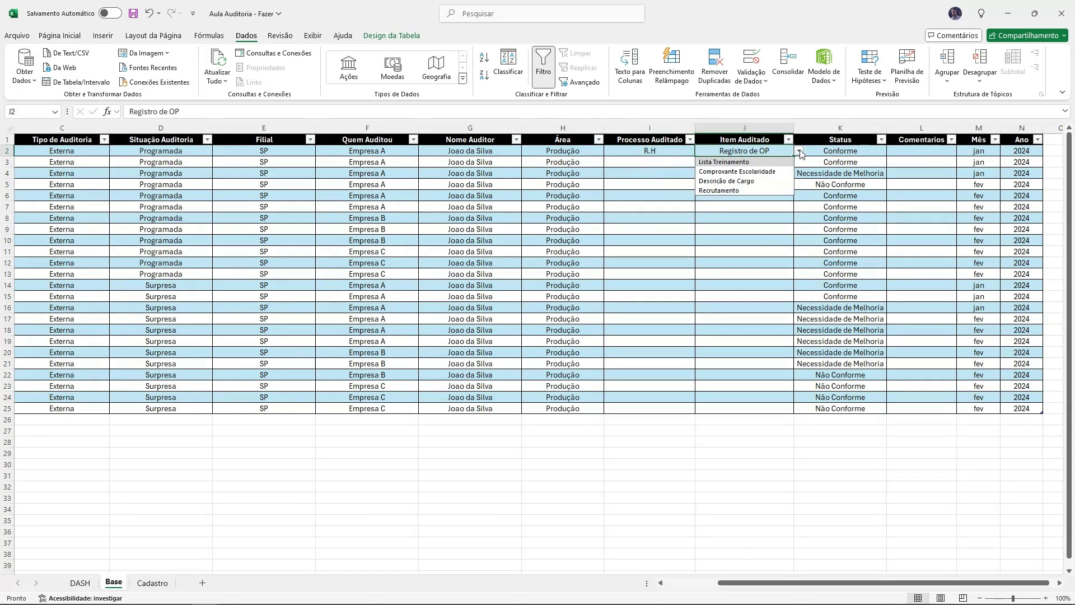
Step: Delete the Recrutamento entry from P5 on the Cadastro sheet
left_click(152, 582)
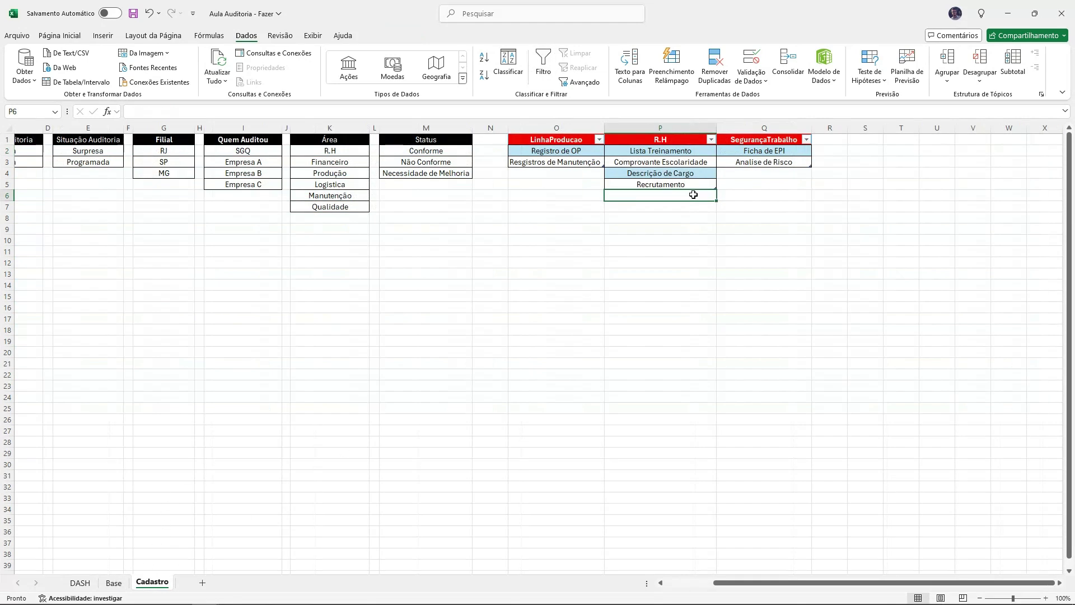
left_click(694, 185)
key("Delete")
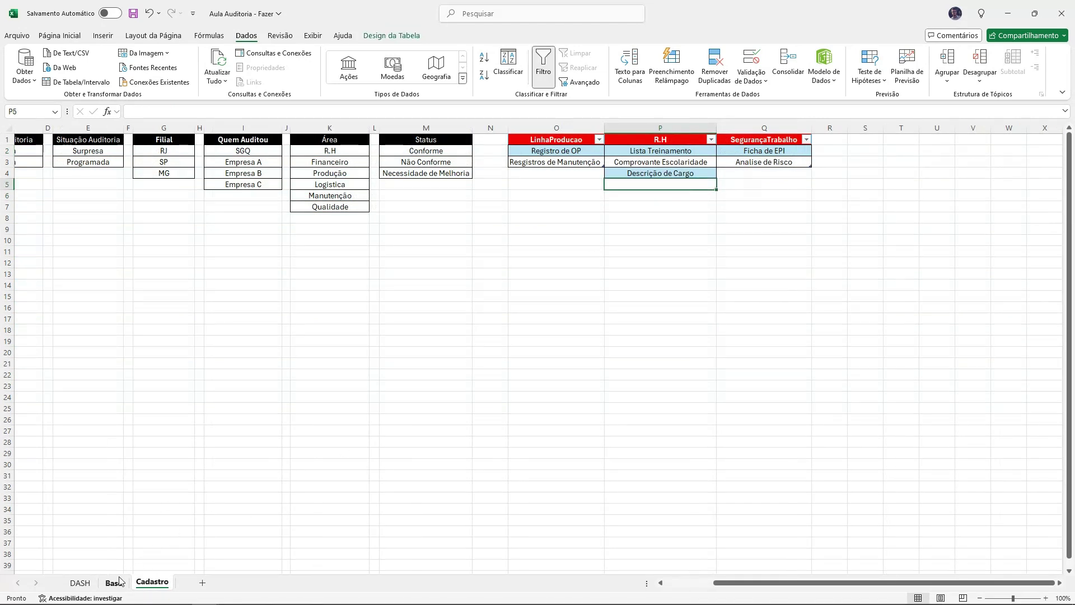
Step: Check the Item Auditado options in J2 of the Base sheet again without choosing one
left_click(114, 583)
left_click(797, 150)
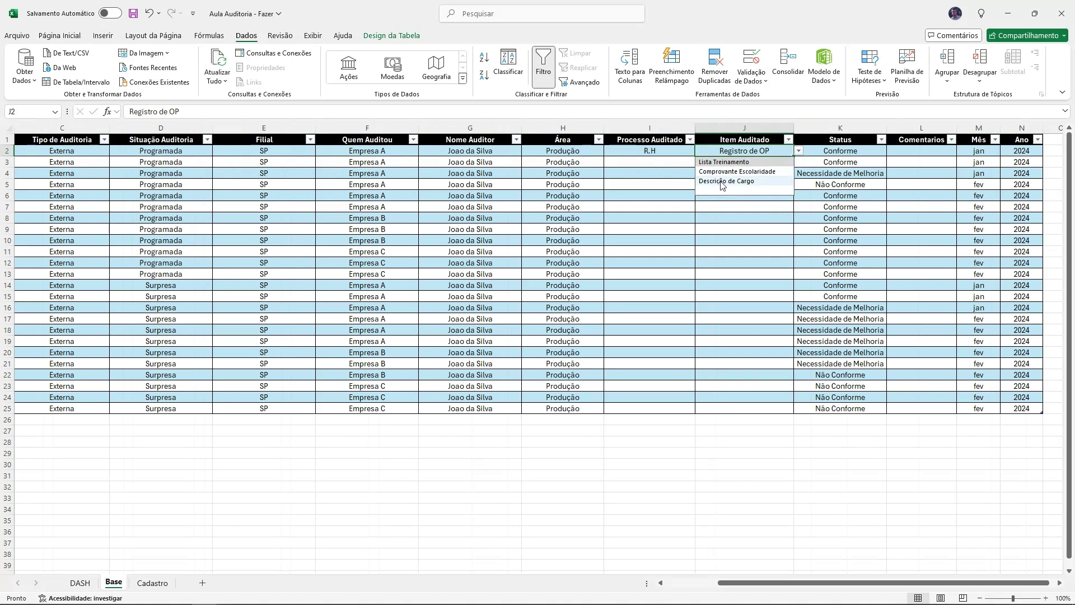
left_click(692, 230)
left_click(153, 582)
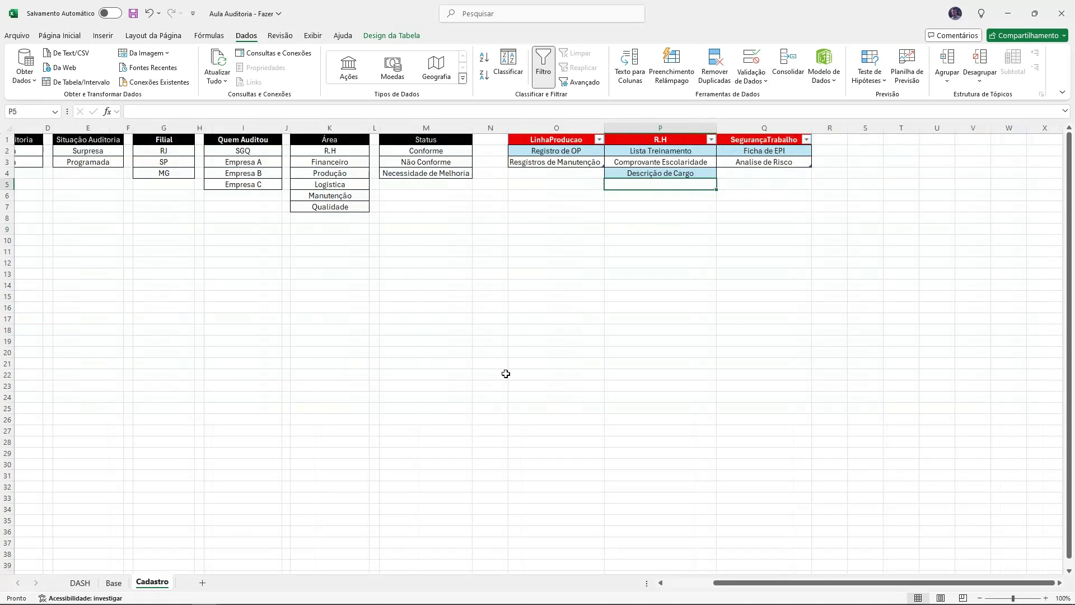
left_click(113, 583)
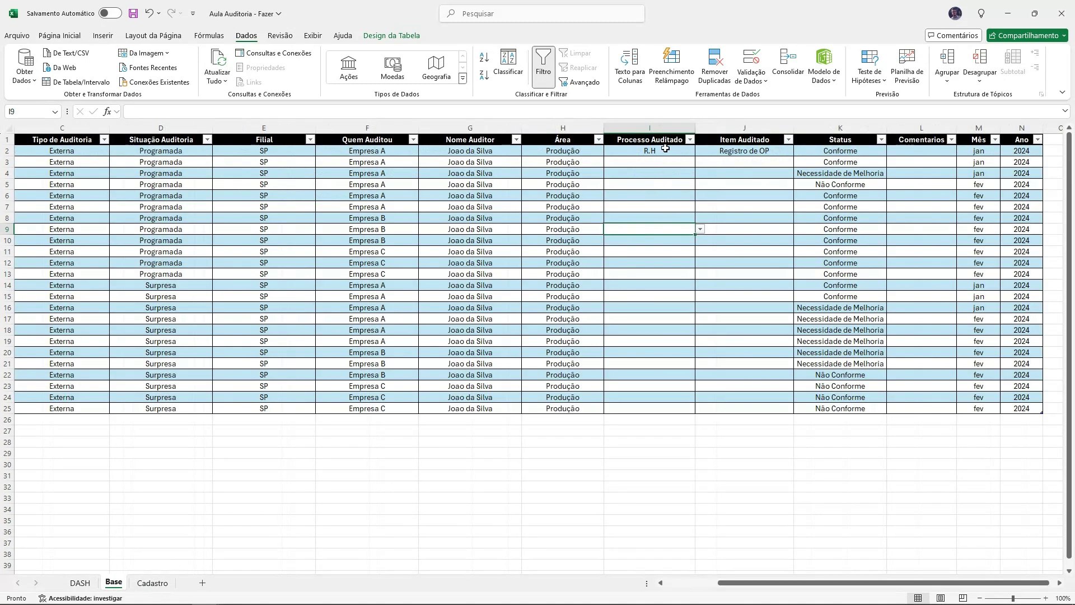
Step: Add a Manutencao column in R1 beside SegurançaTrabalho on the Cadastro sheet and widen it to fit the header
left_click(153, 582)
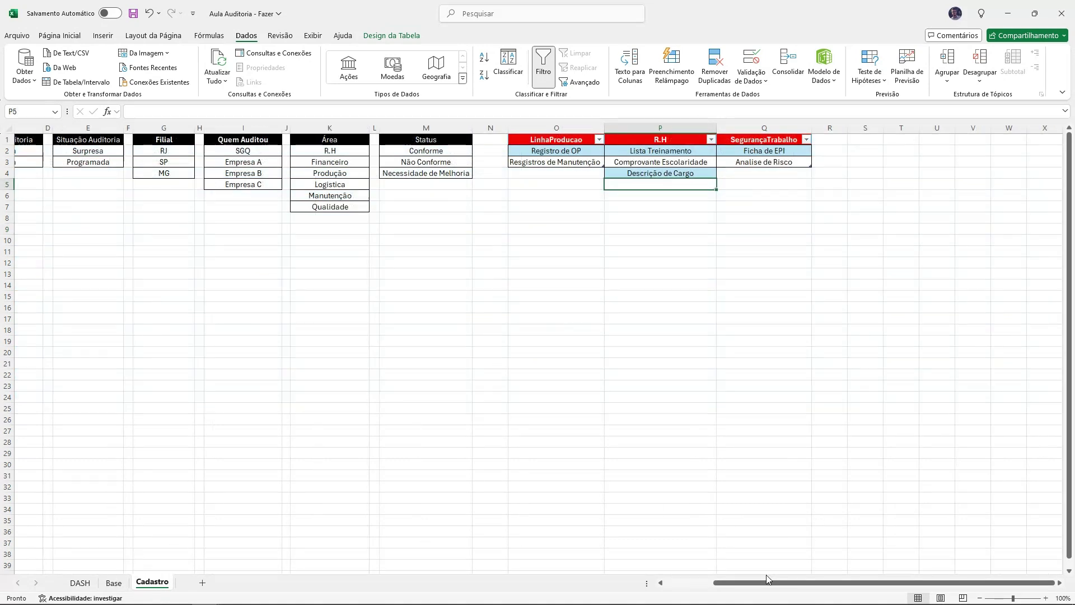
left_click_drag(541, 141, 1027, 141)
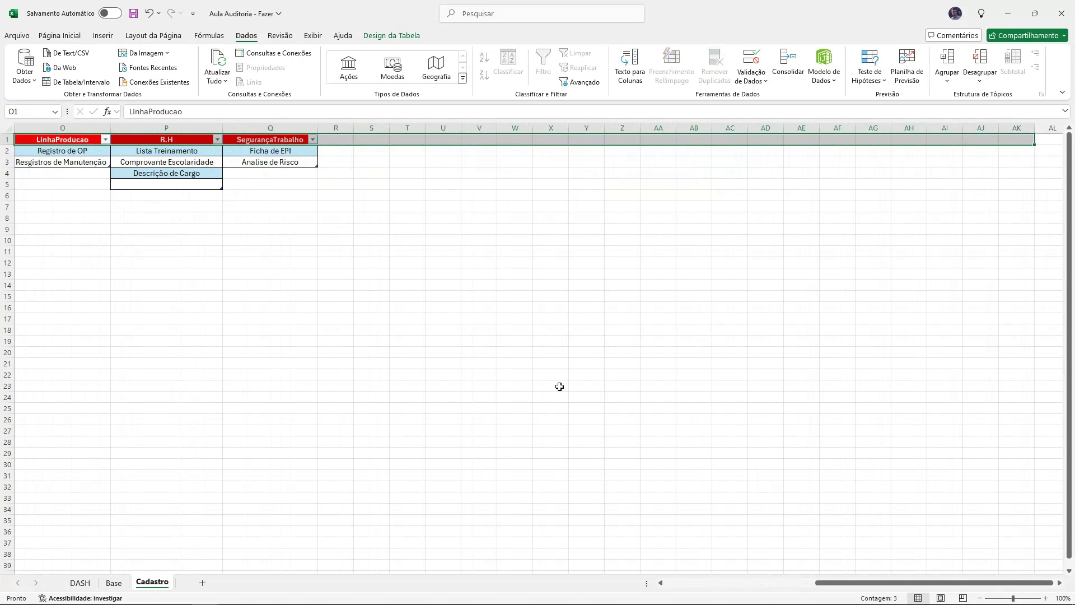
left_click_drag(863, 586, 805, 585)
left_click(578, 135)
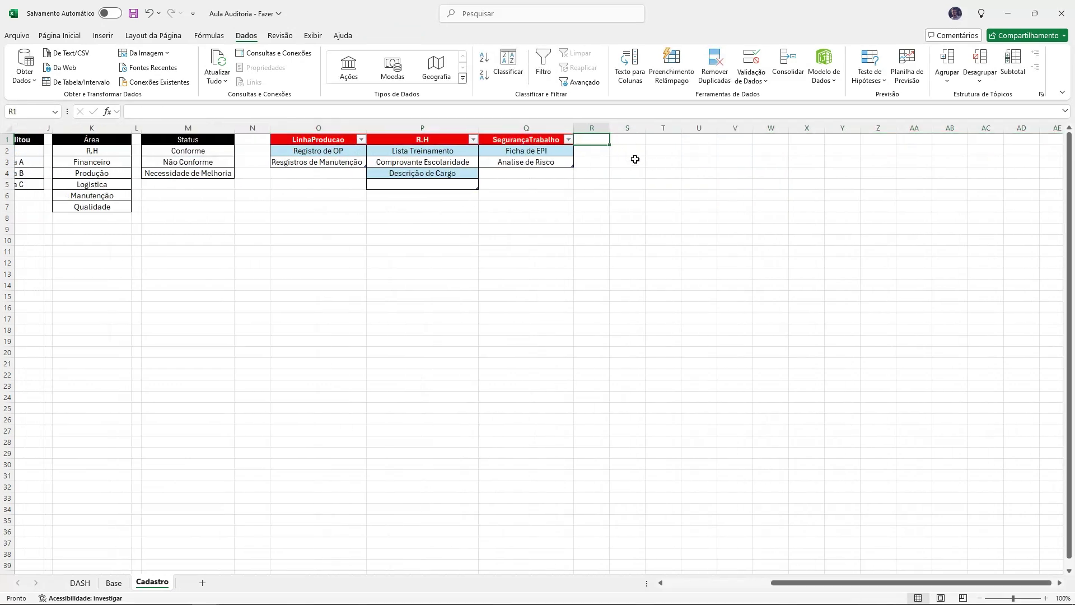
type("Manutenção")
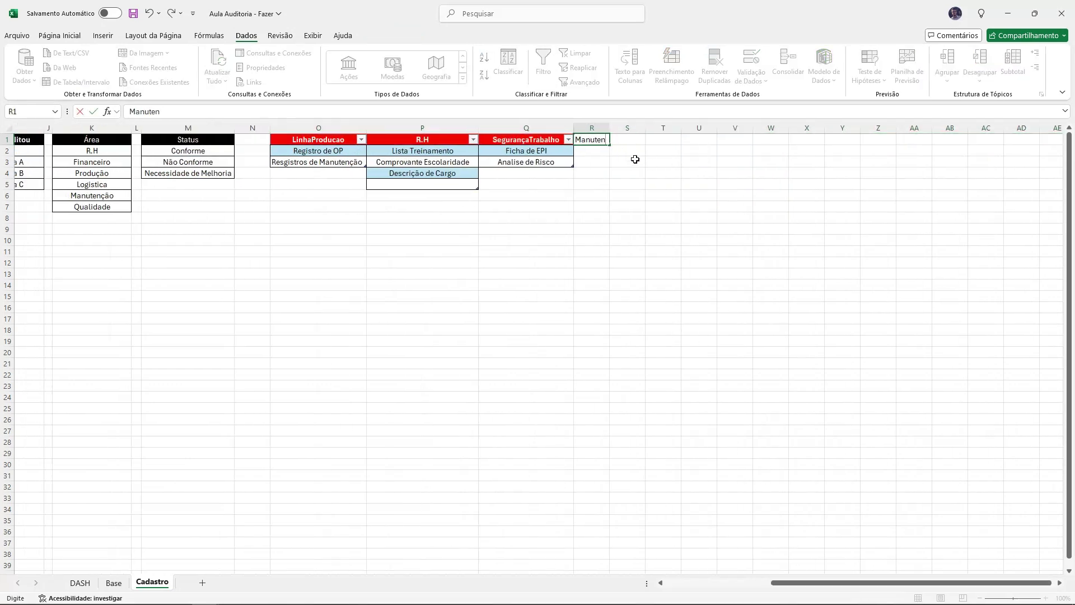
key("Return")
left_click_drag(611, 131, 650, 130)
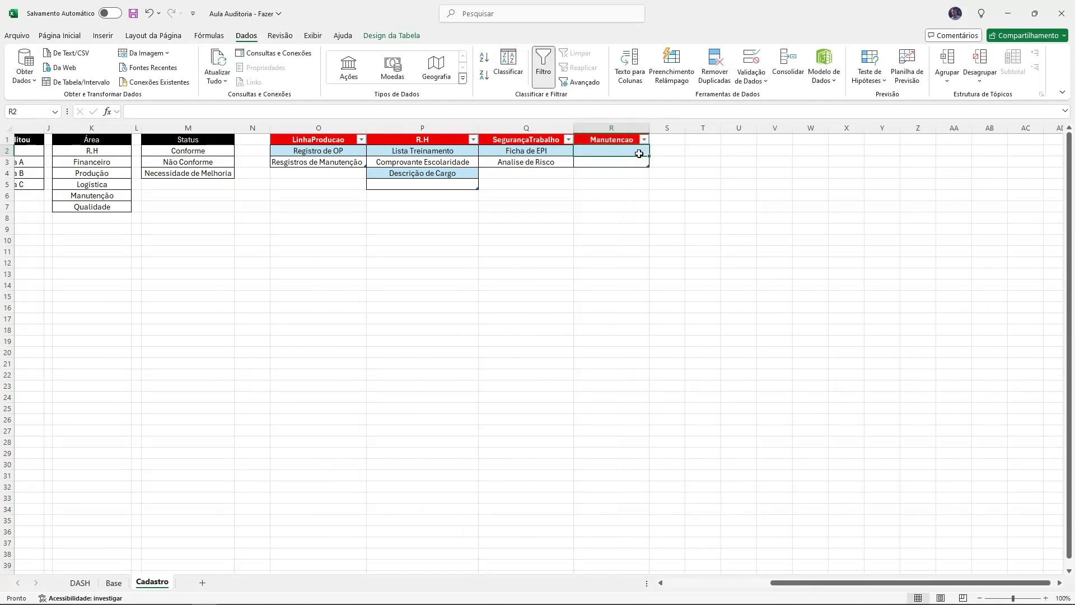
Step: Enter Ficha Manut in R2 and Pecas in R3 as the items under Manutencao
type("Ficha M")
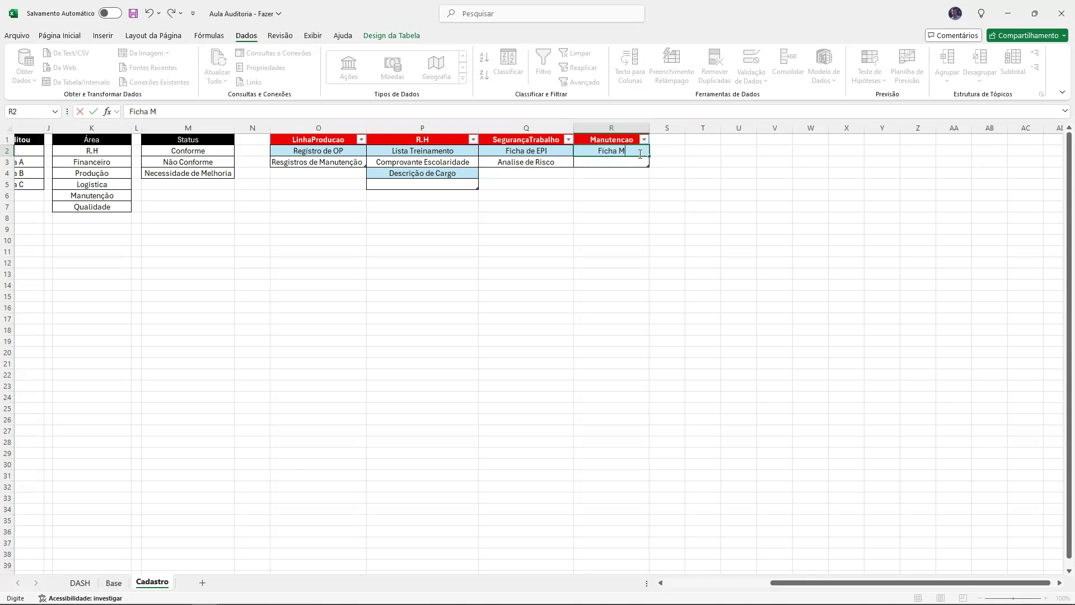
type("anute")
key("BackSpace")
key("Return")
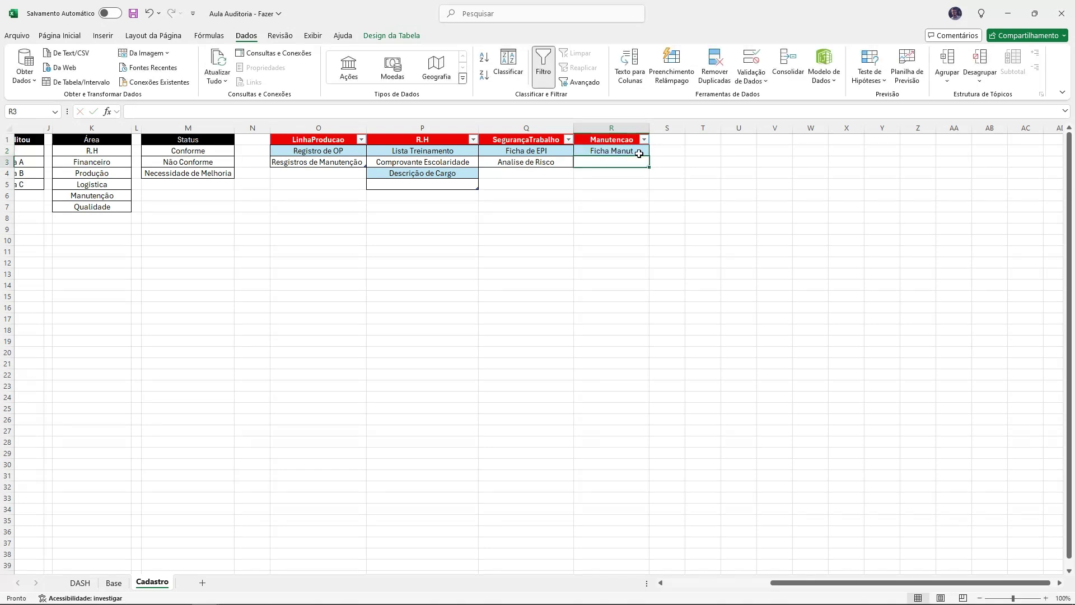
type("Pecas")
key("Return")
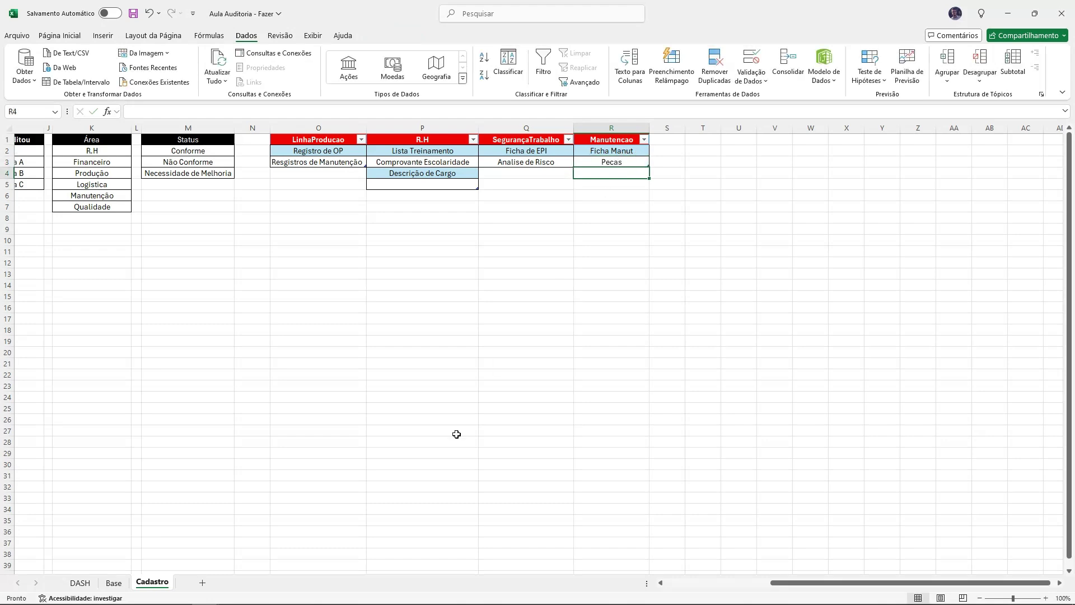
Step: Set Processo Auditado in I2 of the Base sheet to Manutencao and select the dependent item cell J2
left_click(114, 582)
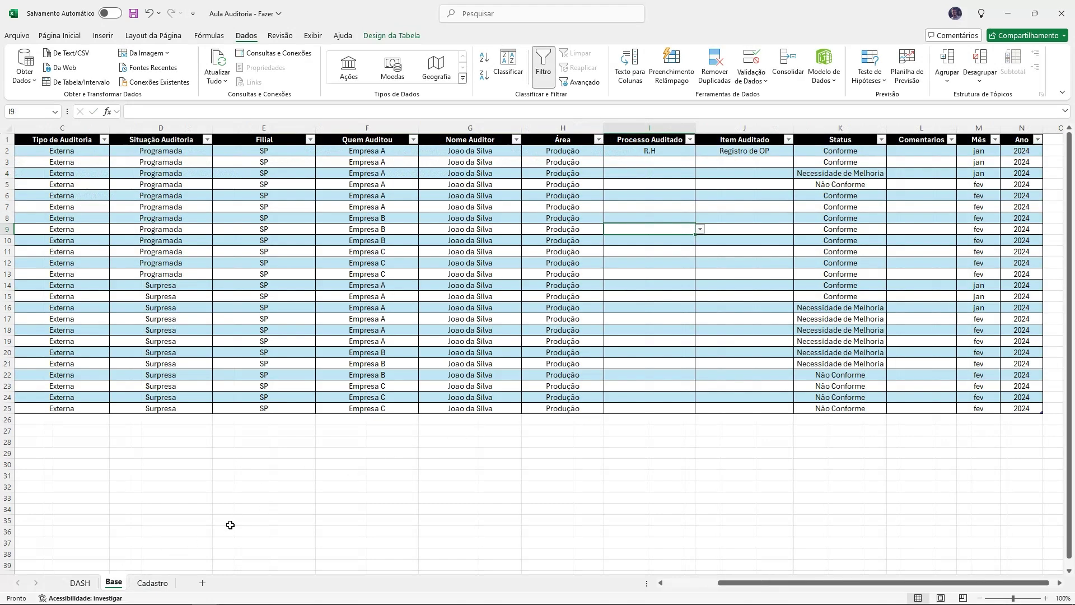
left_click(687, 152)
left_click(700, 151)
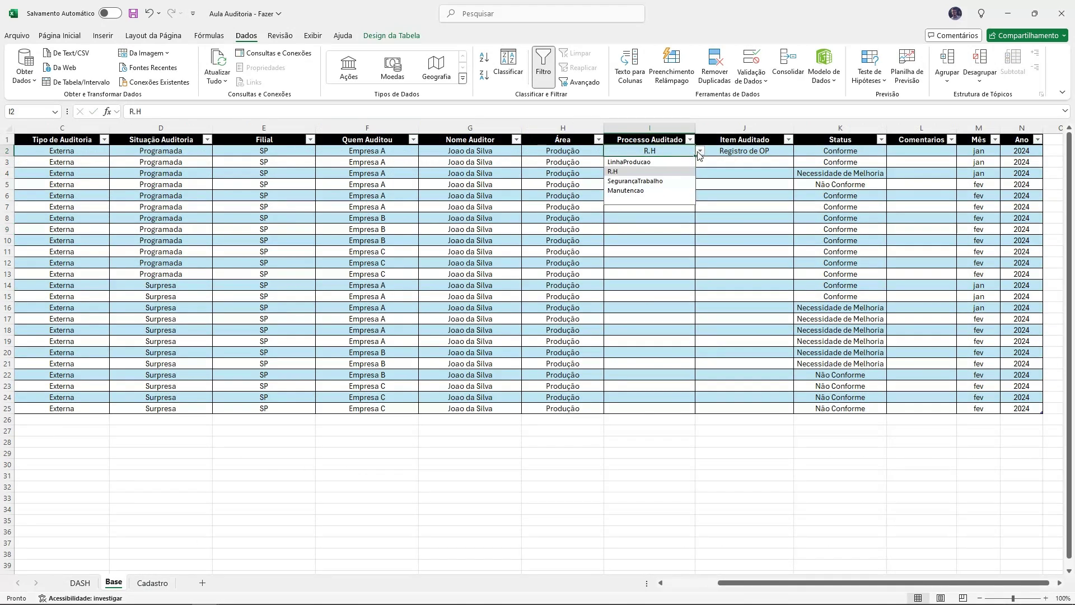
left_click(641, 190)
left_click(743, 152)
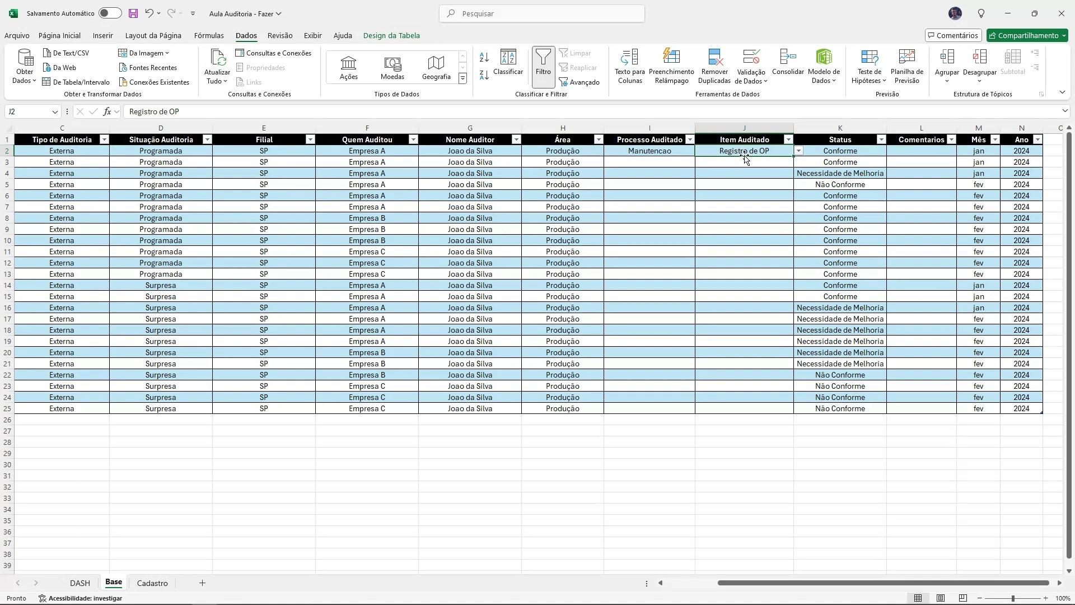
Step: Compare the Manutencao column on the Cadastro sheet with the Processo Auditado options in I2 of the Base sheet
left_click(160, 584)
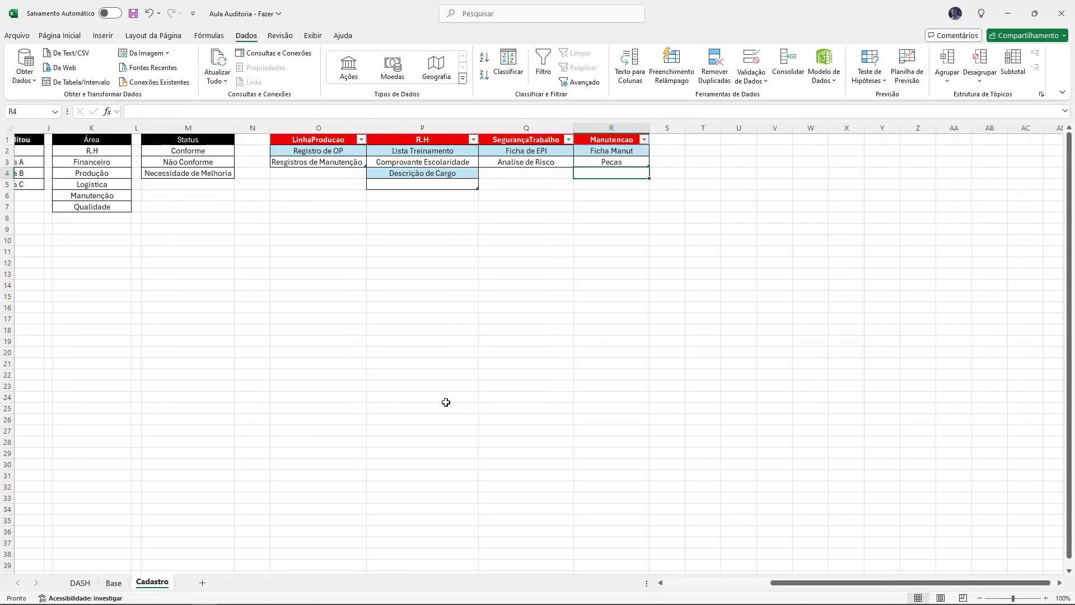
left_click(620, 127)
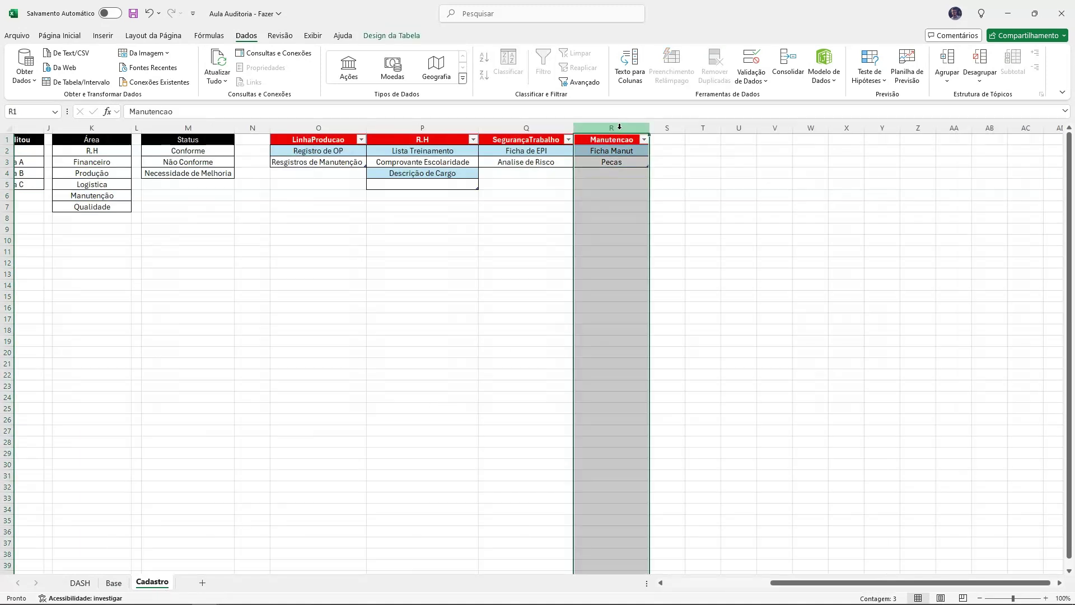
left_click(115, 582)
left_click(667, 146)
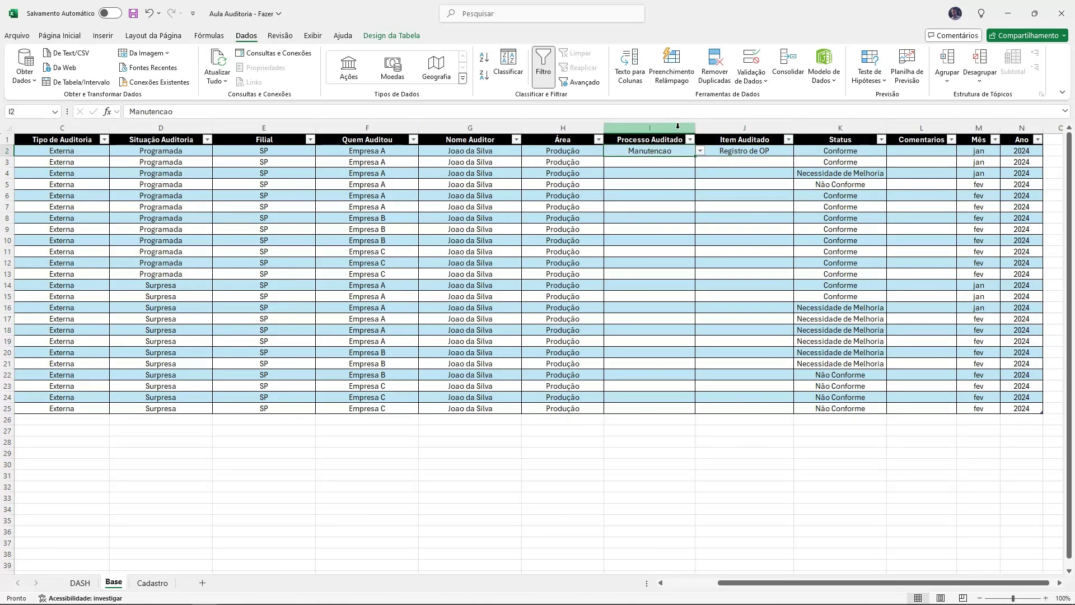
left_click(700, 151)
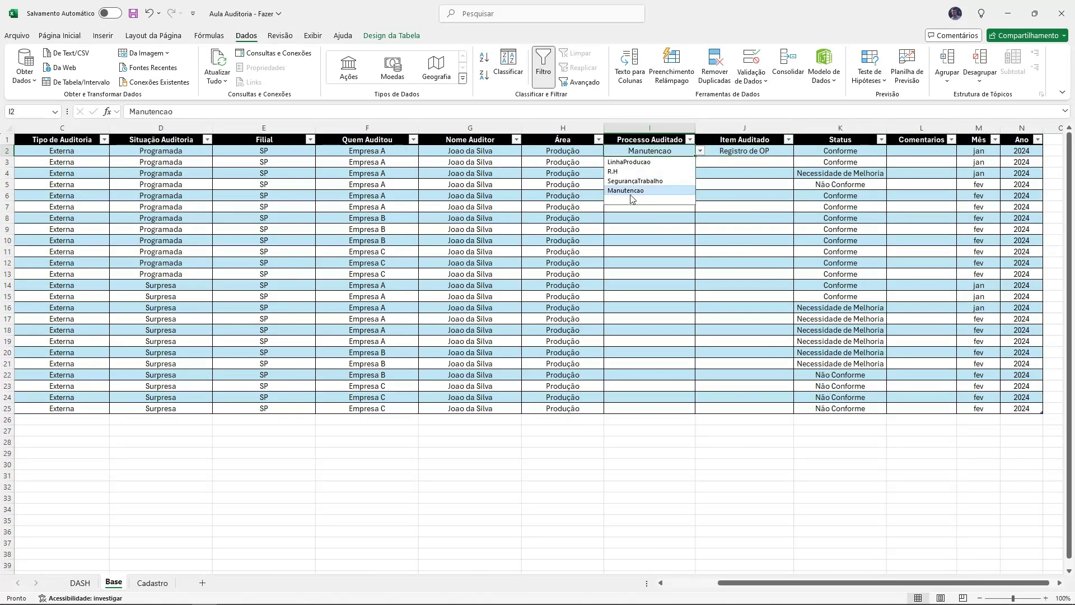
left_click(771, 149)
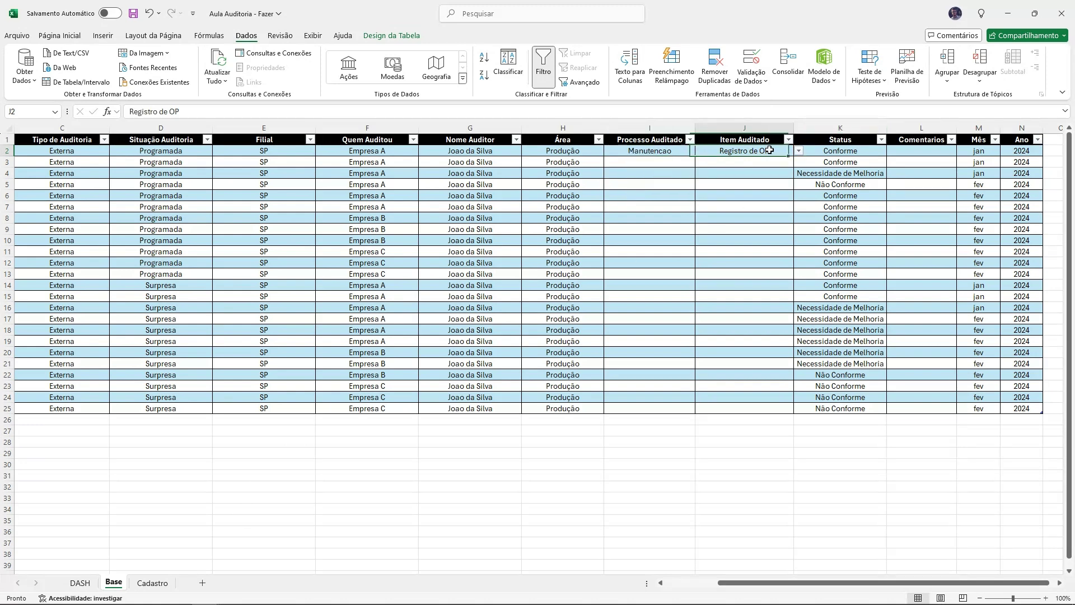
Step: Name the item cells R2:R3 on the Cadastro sheet Manutencao, reusing the header text copied from R1
left_click(168, 583)
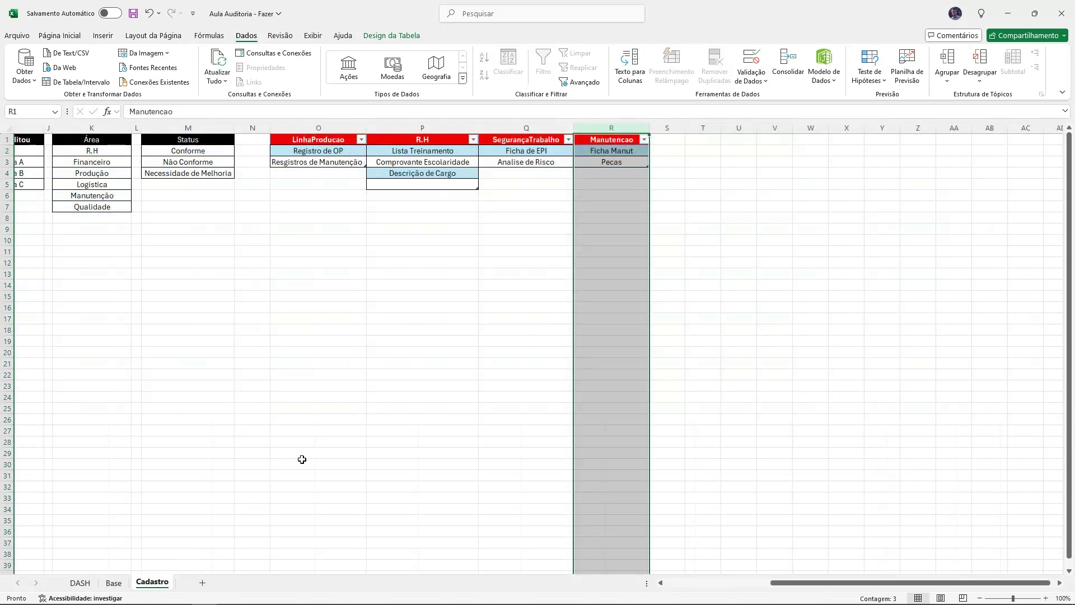
left_click(567, 295)
left_click(617, 142)
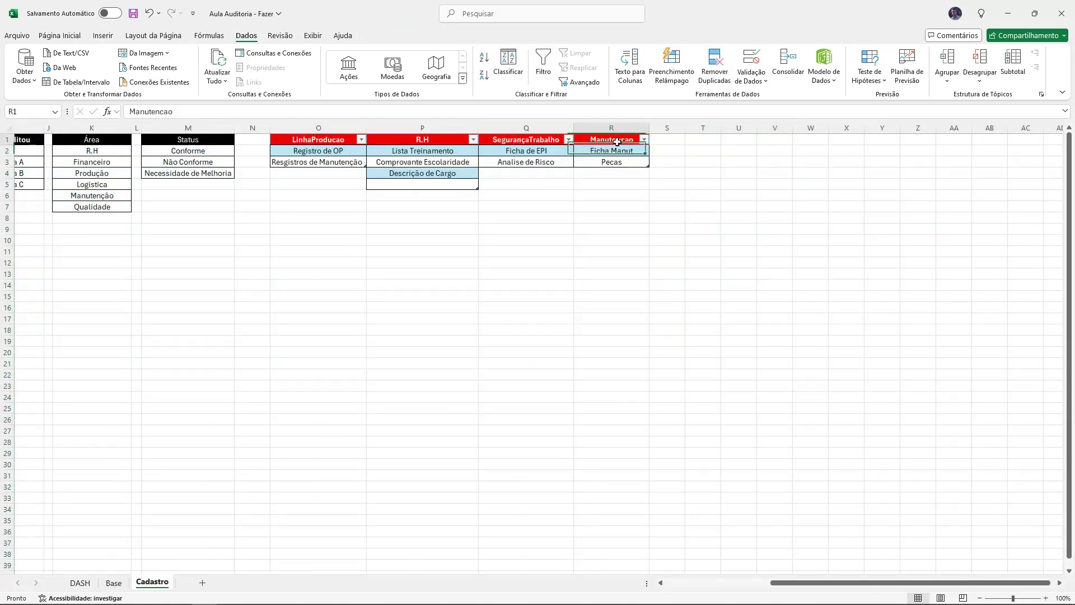
double_click(151, 112)
key("ctrl+c")
left_click(661, 310)
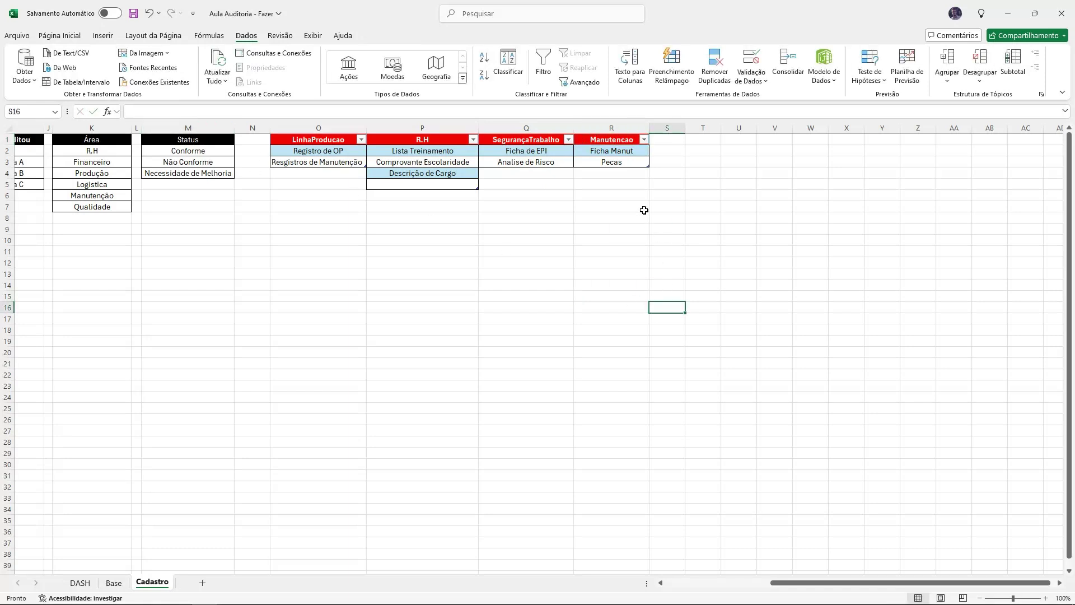
left_click_drag(609, 152, 611, 162)
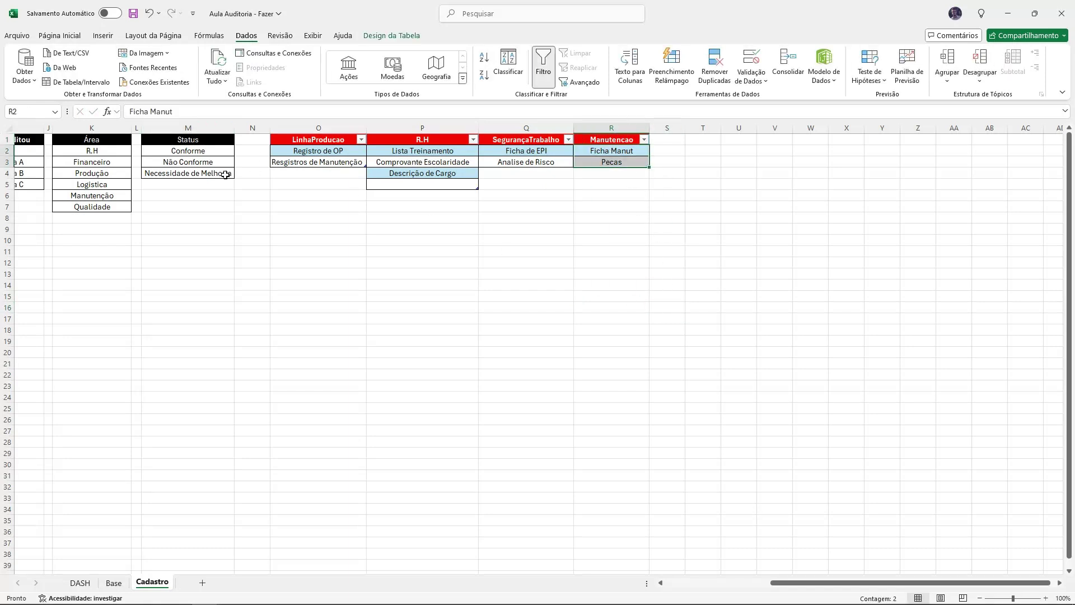
key("ctrl+v")
key("Escape")
left_click(622, 216)
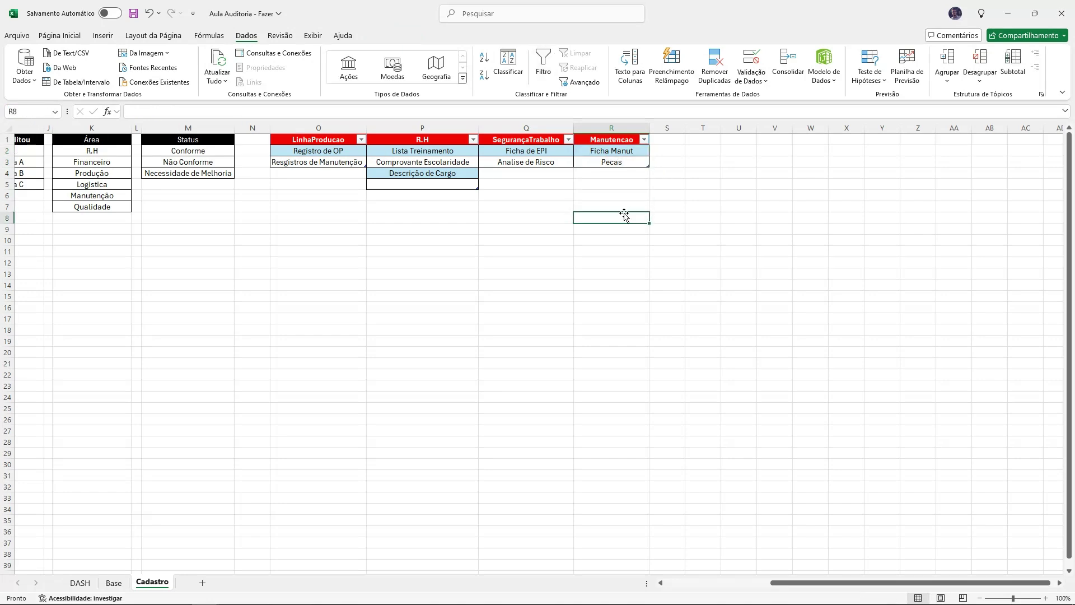
Step: Check the Item Auditado options in J2 of the Base sheet for Manutencao, and return to the Cadastro sheet
left_click(113, 582)
left_click(661, 152)
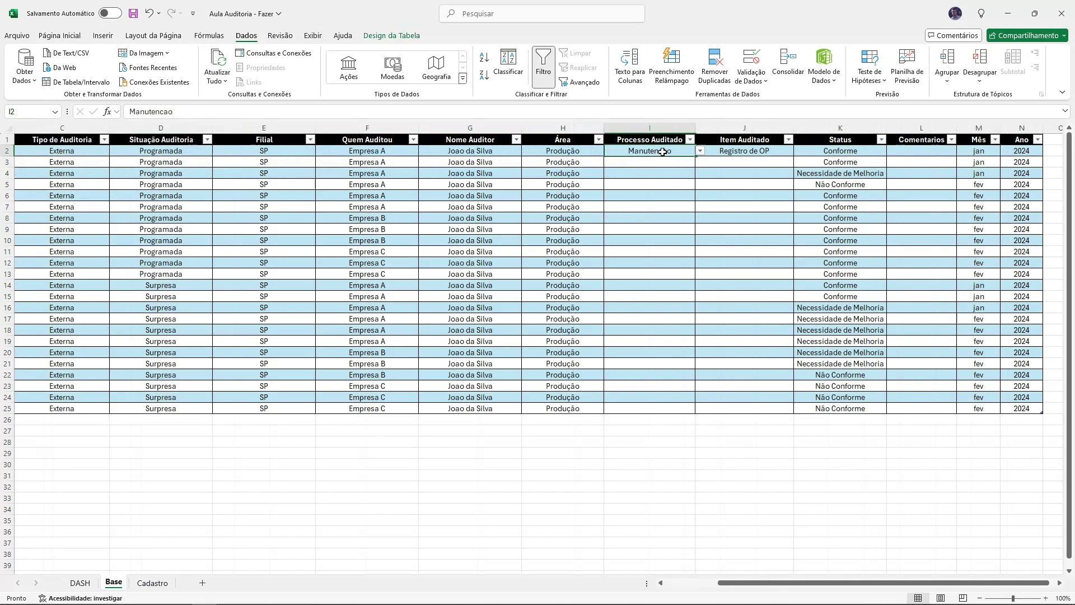
left_click(727, 151)
left_click(800, 151)
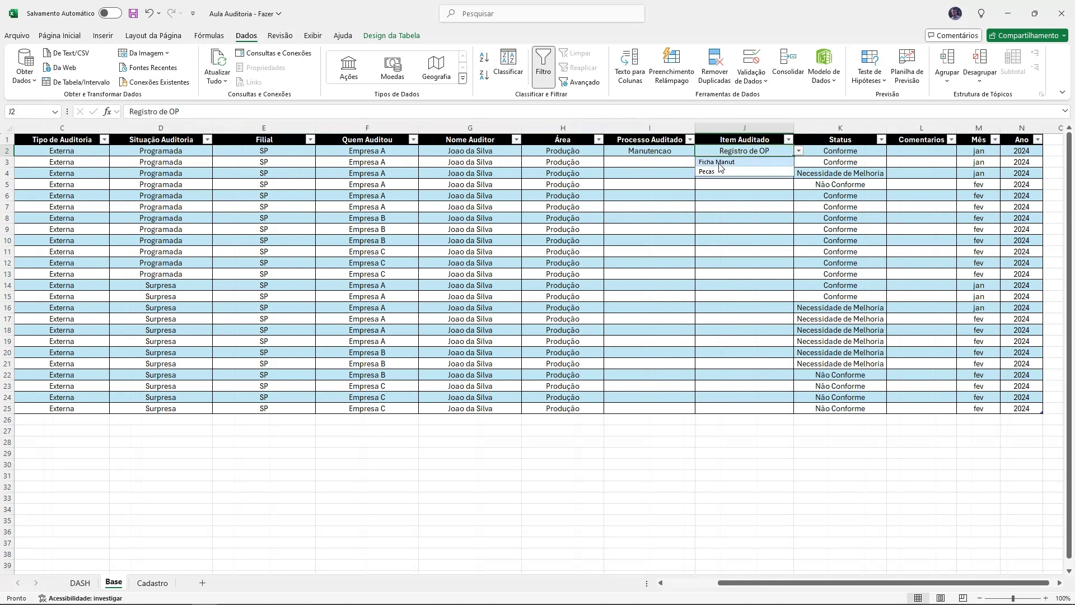
left_click(152, 582)
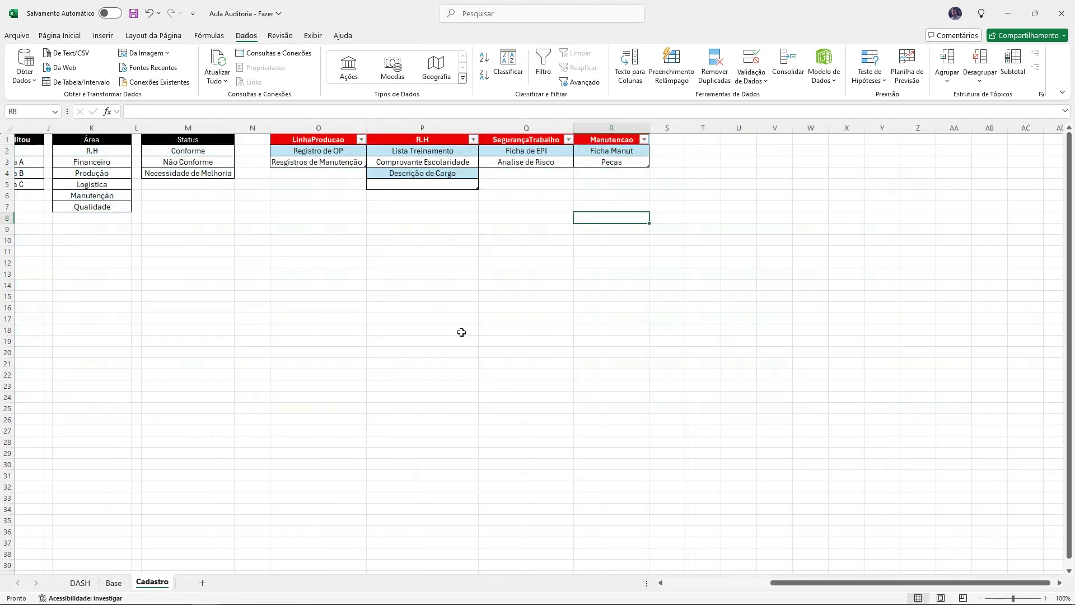
Step: Add a Financas column beside Manutencao in the Cadastro table, widen it, and enter the items Valores and Registros
left_click(670, 141)
type("Financas")
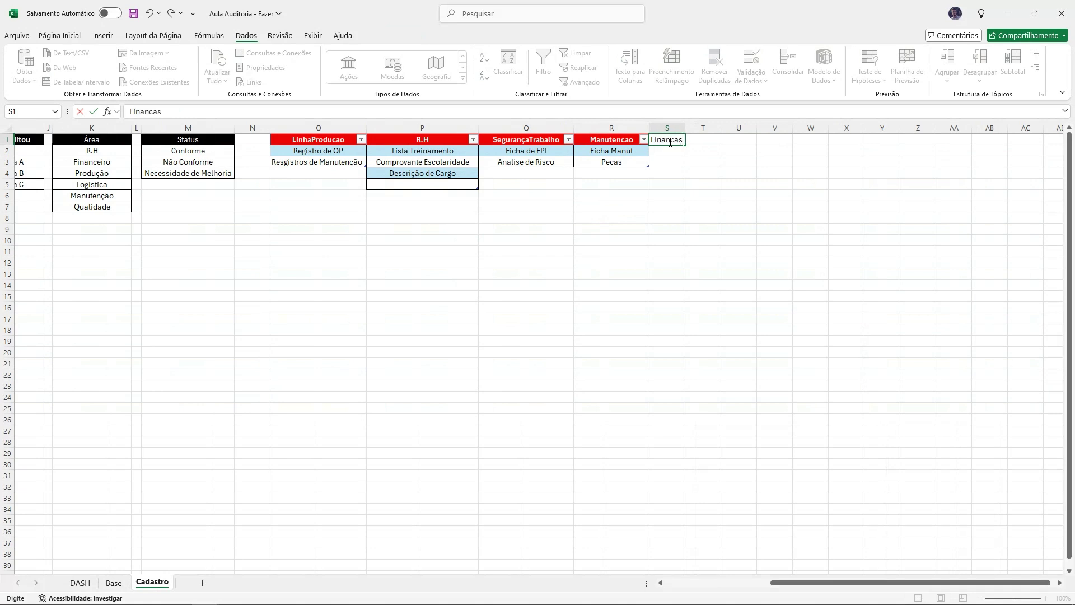
key("Return")
left_click_drag(684, 127, 709, 128)
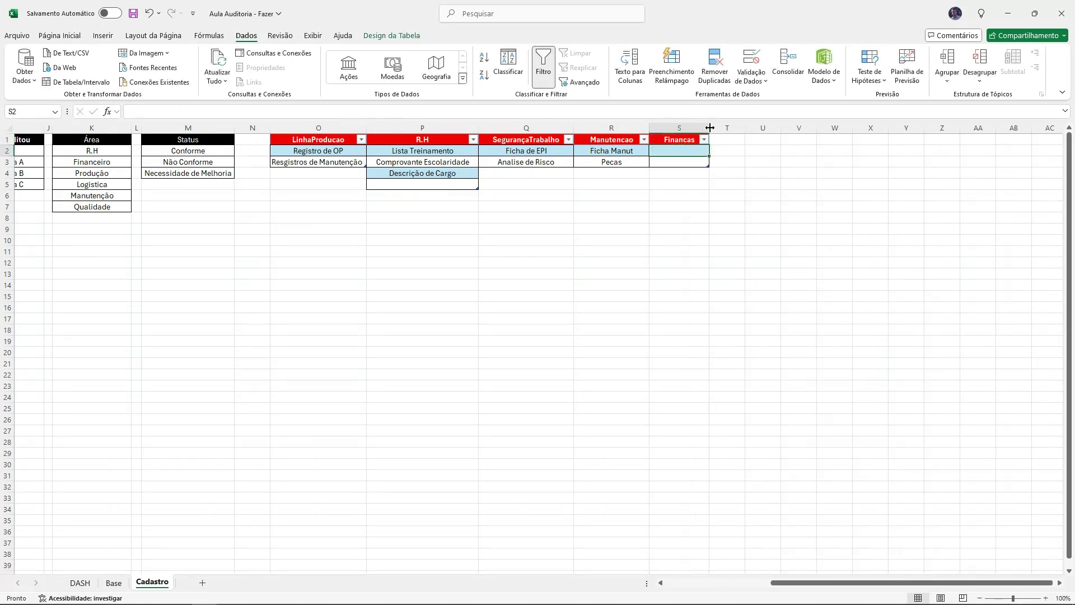
type("Valores")
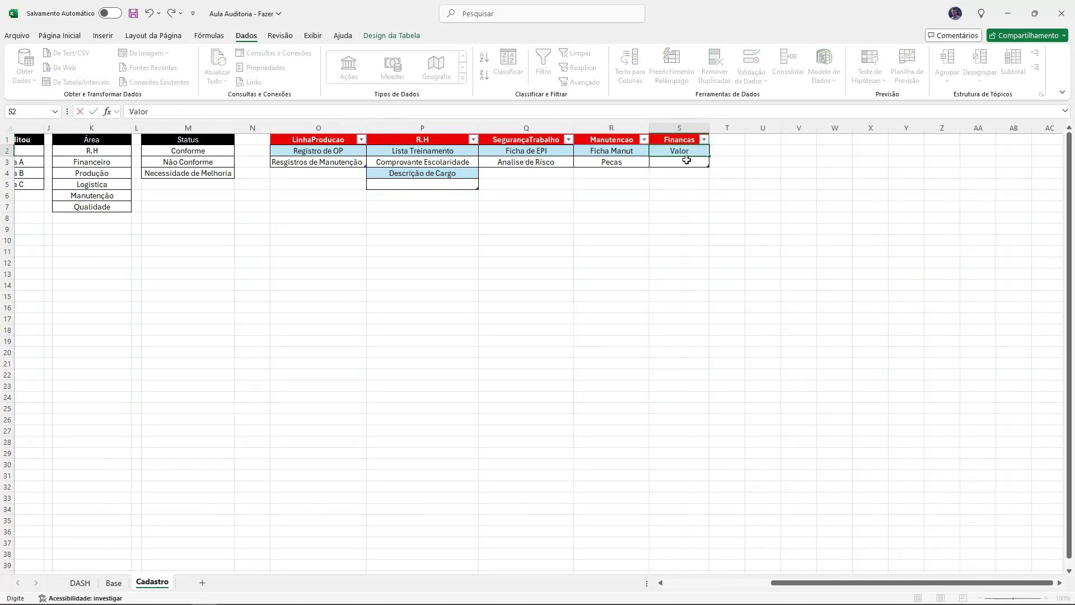
key("Return")
type("R")
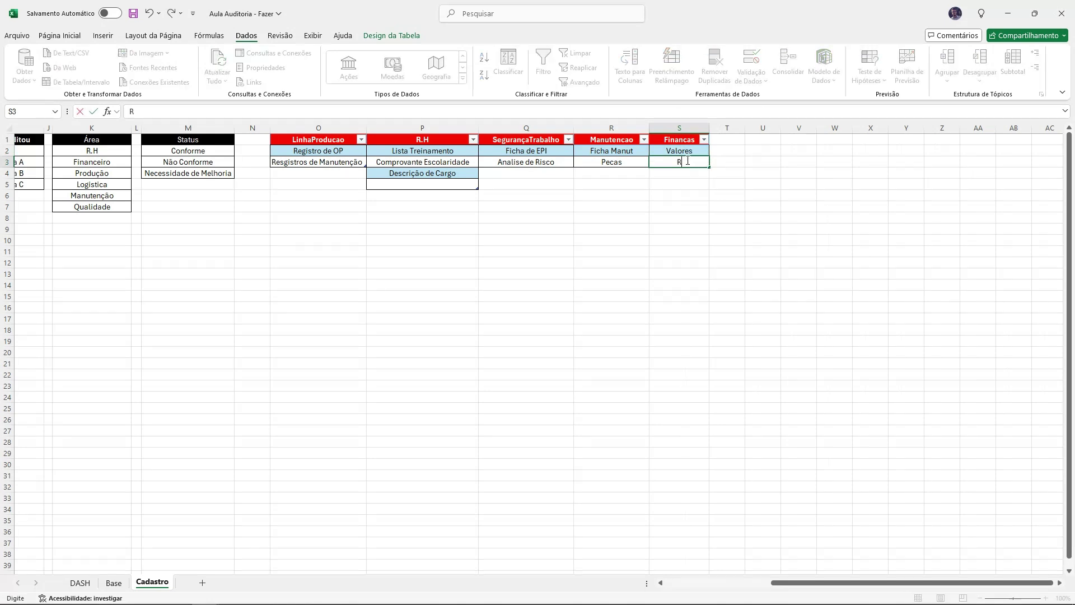
type("egistros")
key("Return")
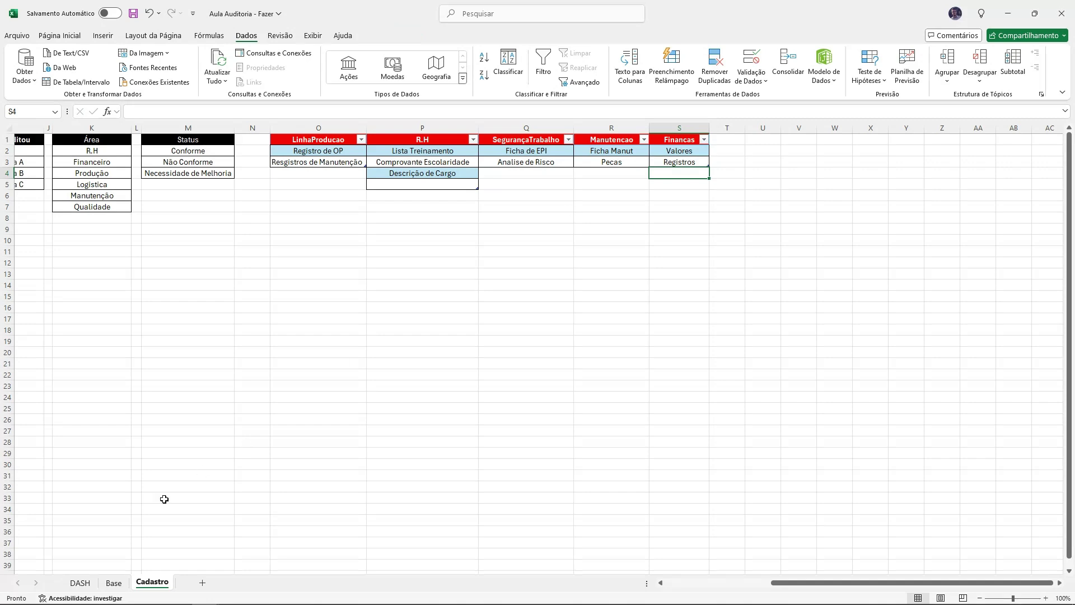
Step: Check the Processo Auditado options in I2 of the Base sheet for the new process, and return to the Cadastro sheet
left_click(113, 583)
left_click(676, 153)
left_click(700, 150)
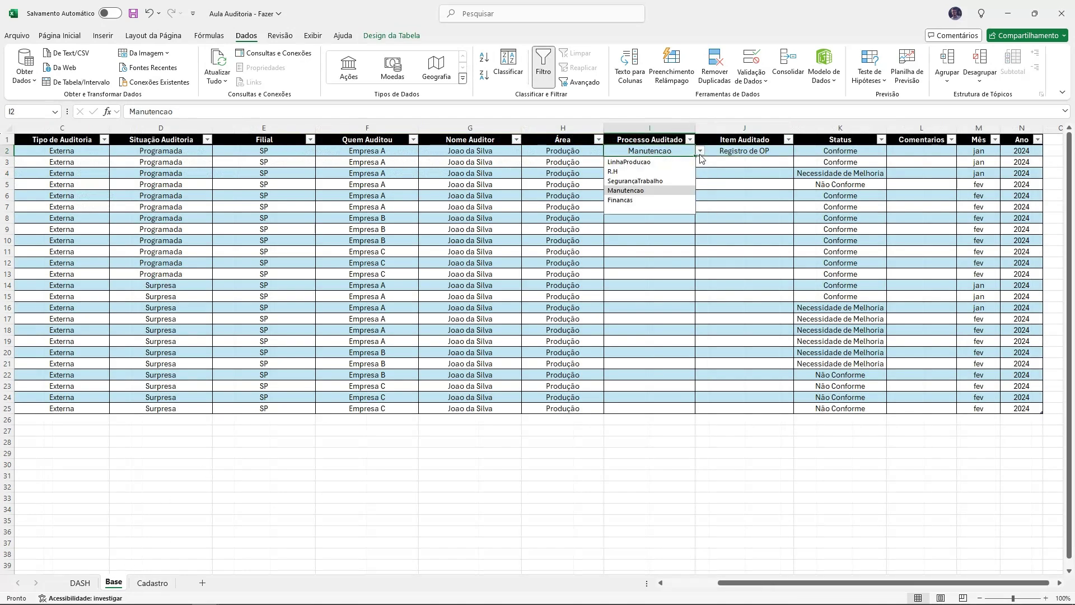
left_click(749, 128)
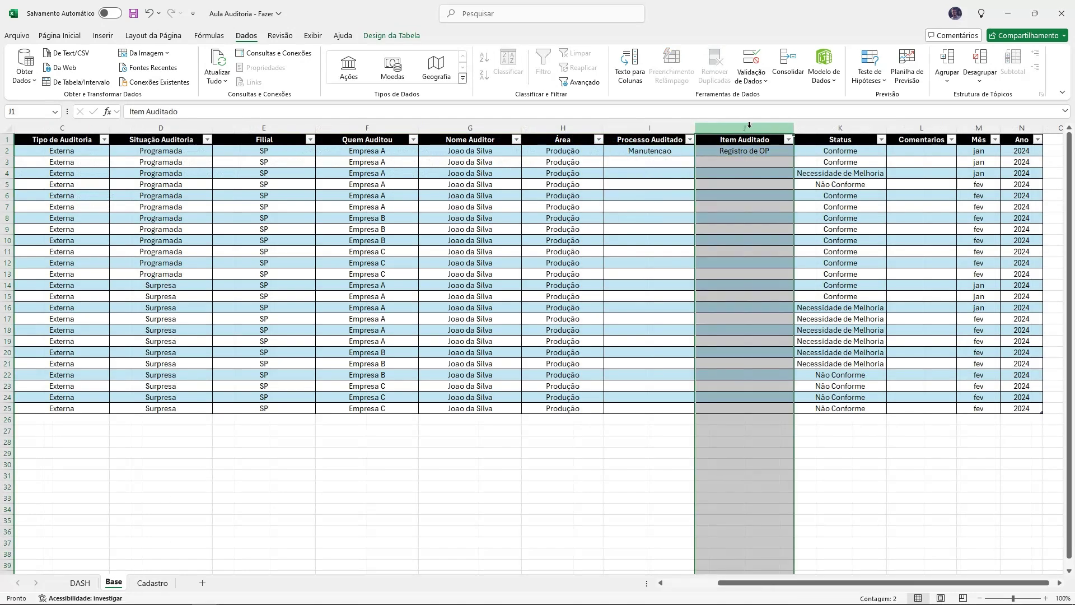
left_click(153, 583)
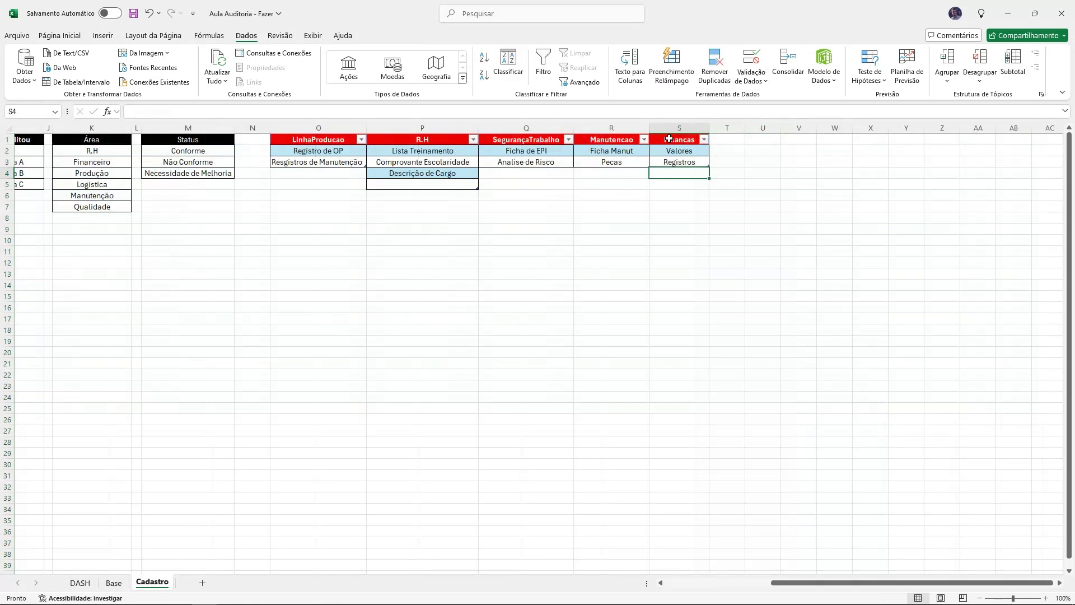
Step: Name the item cells S2:S3 on the Cadastro sheet Financas, reusing the header text copied from S1
left_click(670, 139)
left_click_drag(162, 112, 128, 111)
left_click(632, 247)
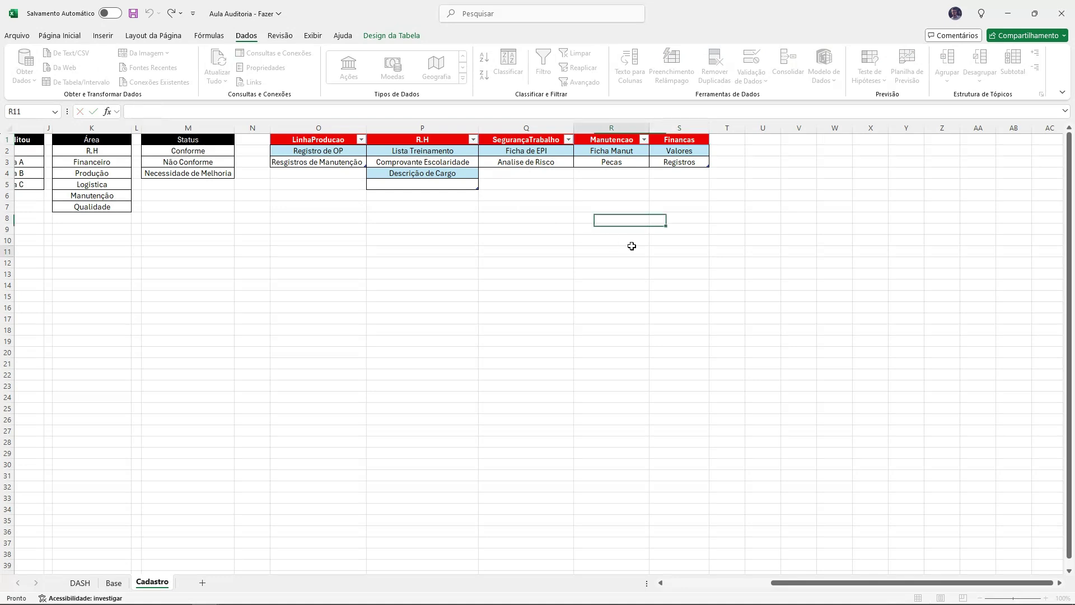
left_click_drag(683, 153, 680, 163)
left_click(31, 112)
type("Financas")
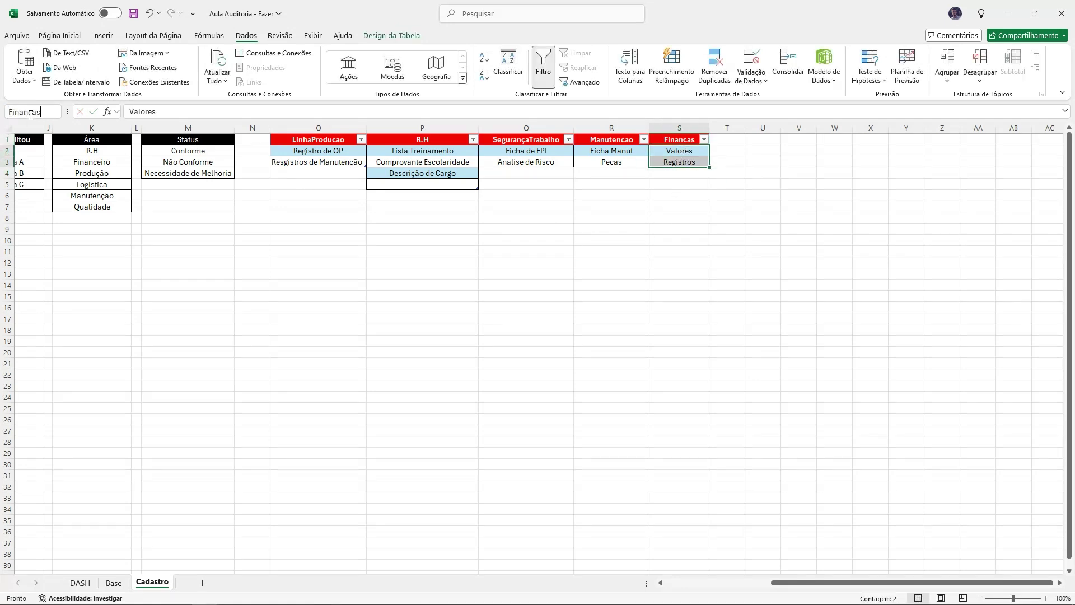
key("Return")
left_click(338, 328)
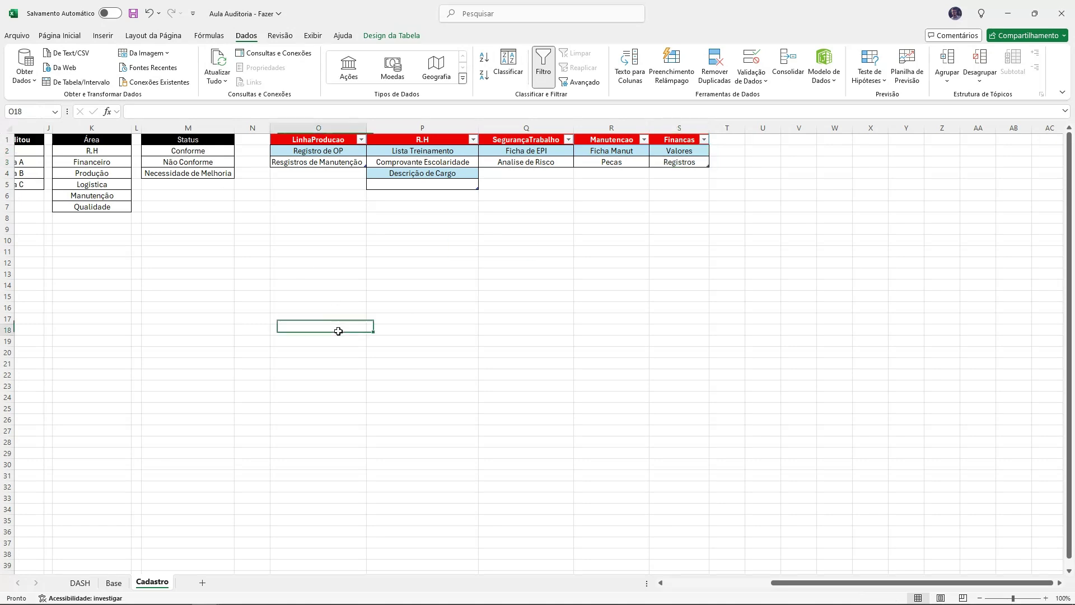
Step: Set Processo Auditado in I2 of the Base sheet to Financas and check the Item Auditado options in J2
left_click(114, 583)
left_click(692, 152)
left_click(700, 151)
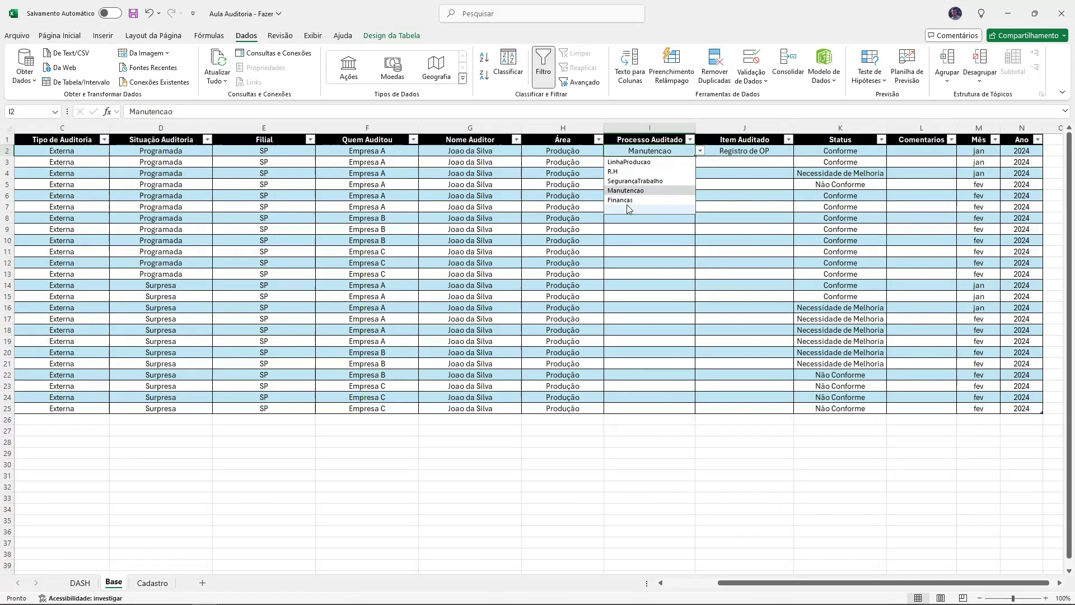
left_click(669, 184)
left_click(735, 149)
left_click(799, 151)
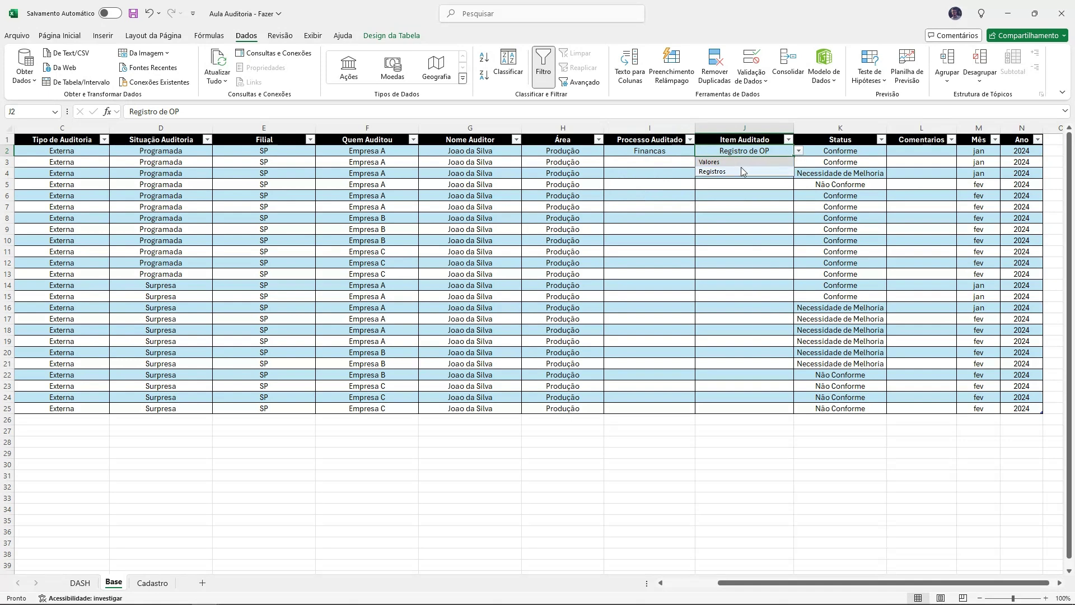
Step: Set Processo Auditado in I2 of the Base sheet to LinhaProducao and select the dependent item cell J2
left_click(668, 151)
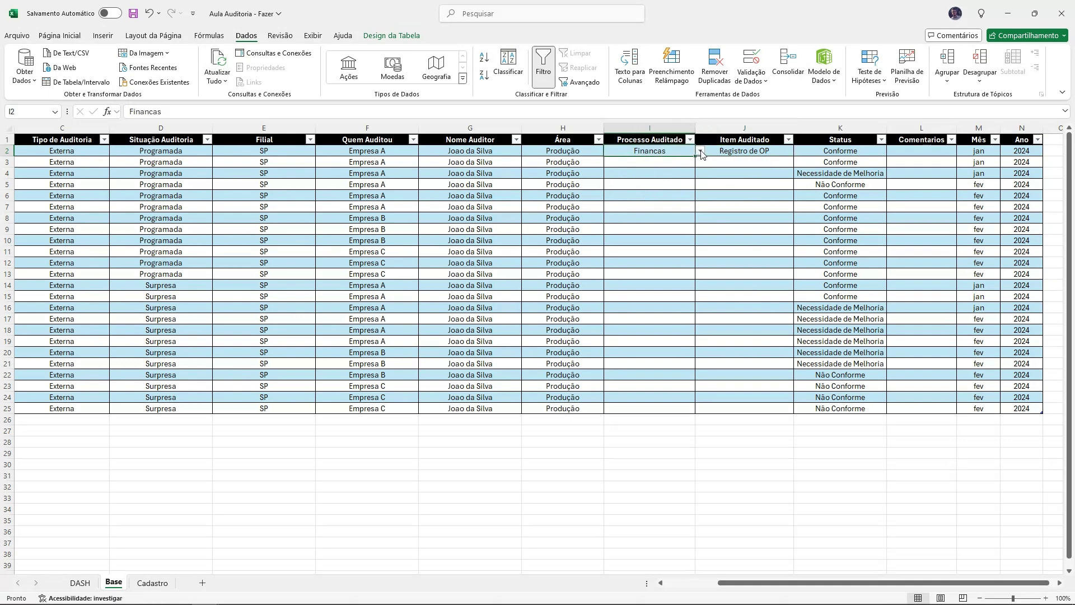
left_click(700, 151)
left_click(661, 162)
left_click(731, 152)
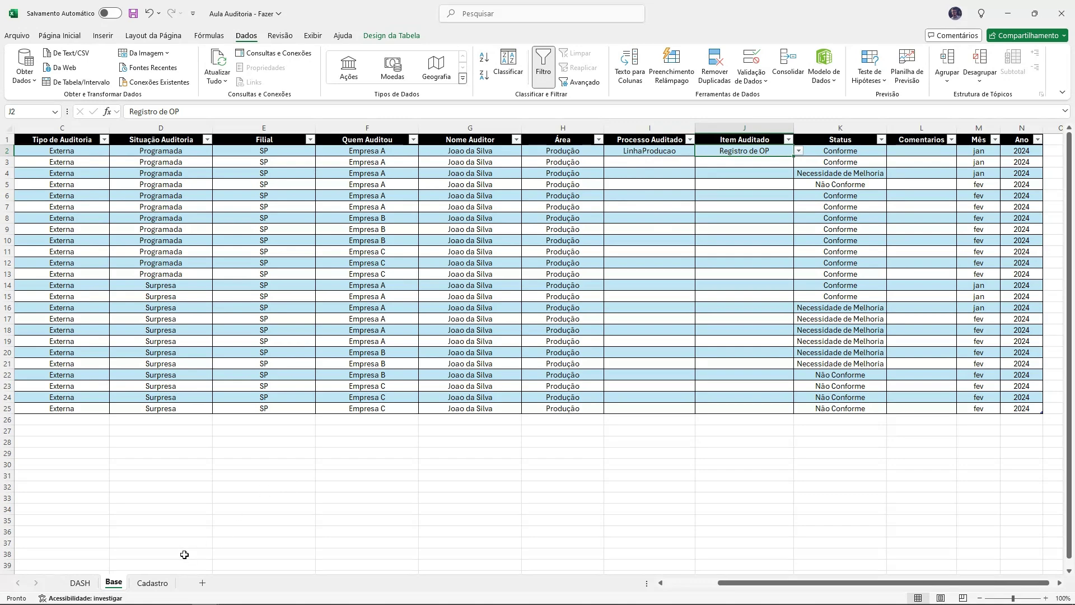
Step: Review the Cadastro and Base sheets, and examine the dashboard layout on the DASH sheet
left_click(152, 583)
left_click(114, 584)
left_click_drag(745, 583, 624, 586)
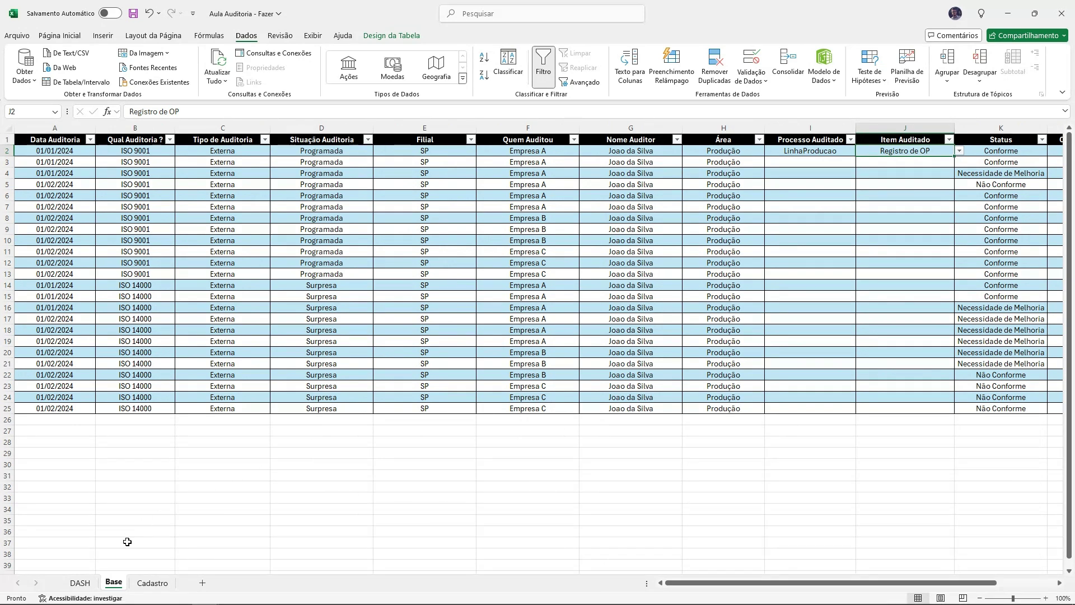
left_click(80, 582)
left_click(343, 387)
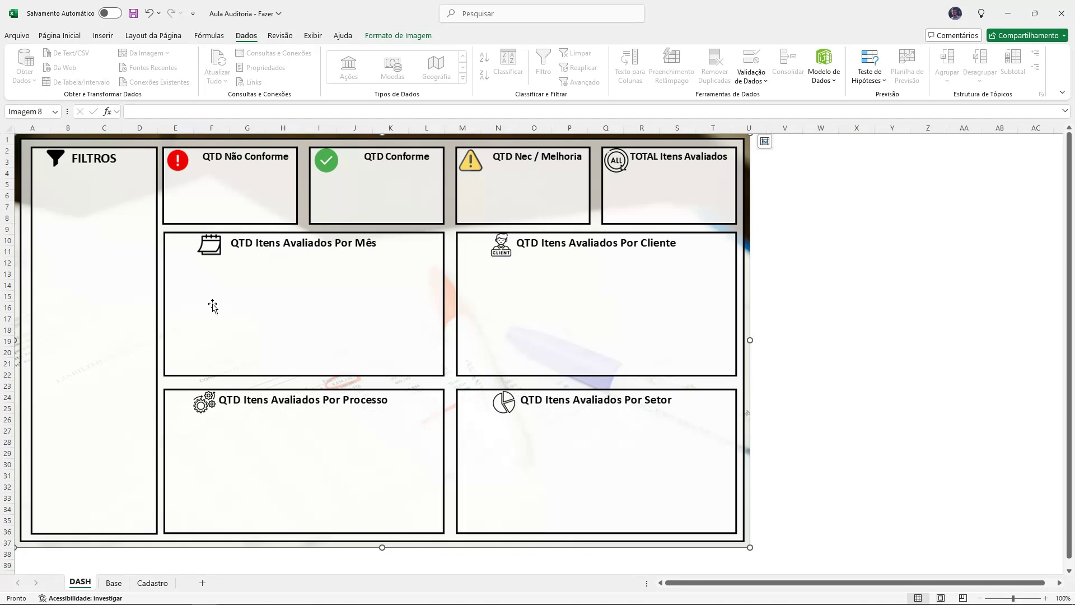
left_click(857, 318)
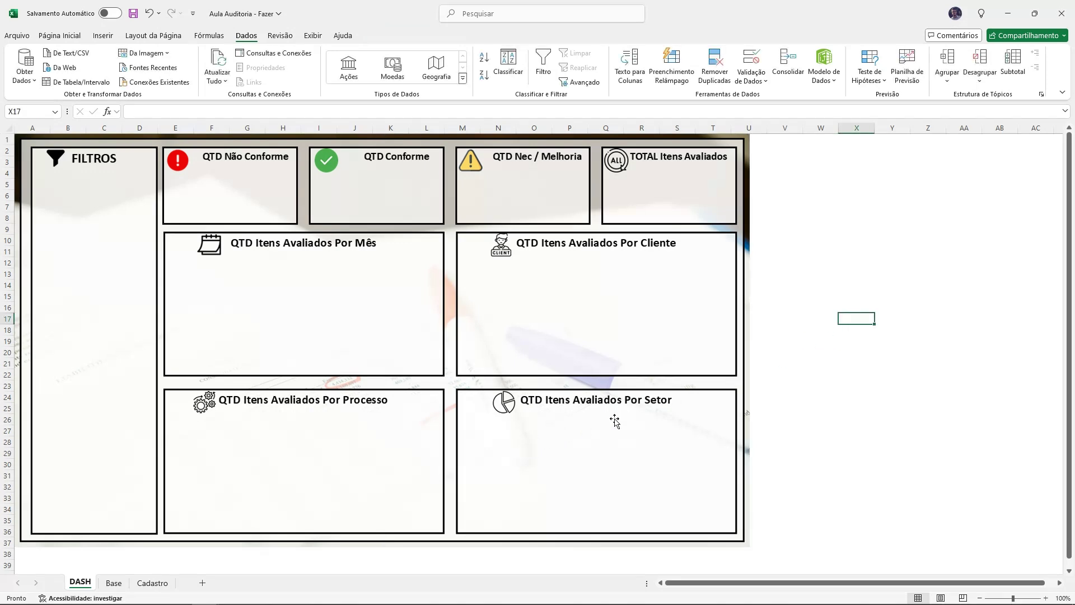
left_click(846, 419)
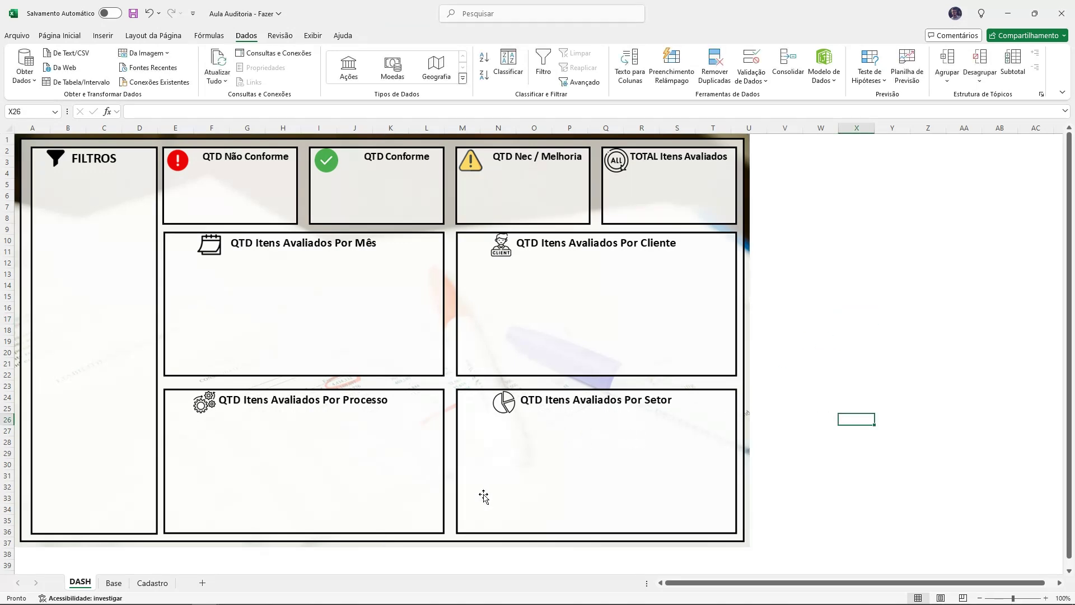
Step: Switch to the Dash III presentation in PowerPoint and delete the title and content placeholders from slide 2
key("alt+Tab")
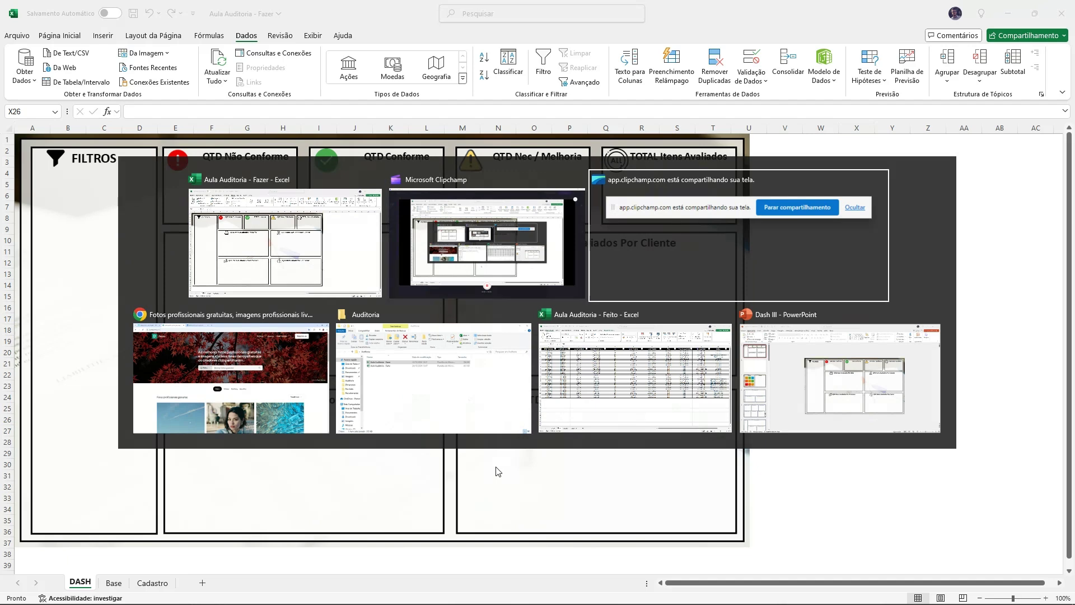
key("alt+Tab")
key("alt+Tab")
key("alt+Tab")
key("alt+Tab")
key("alt+Tab")
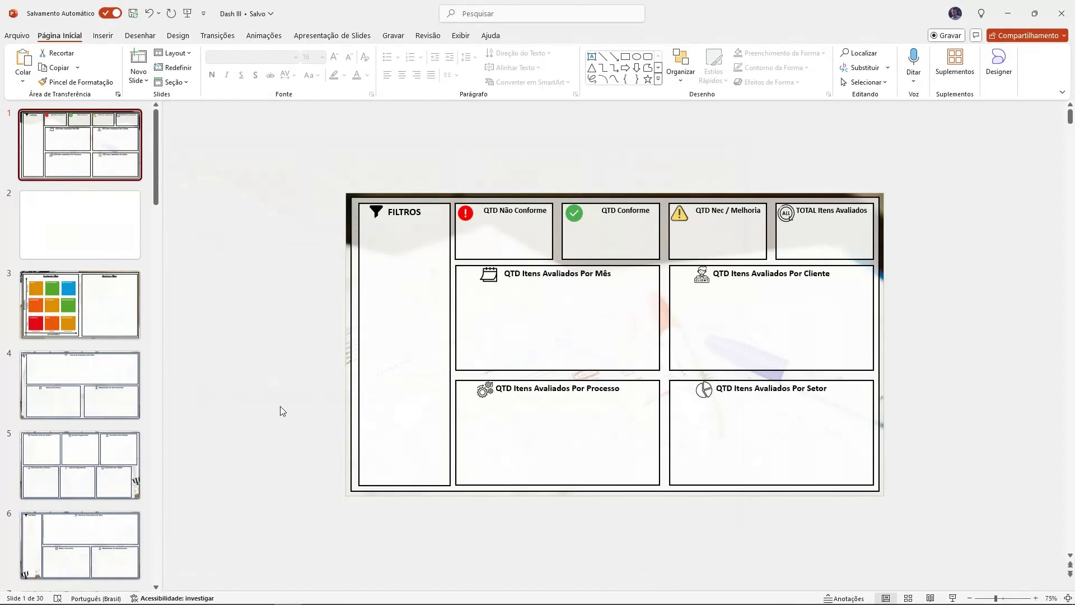
left_click(104, 226)
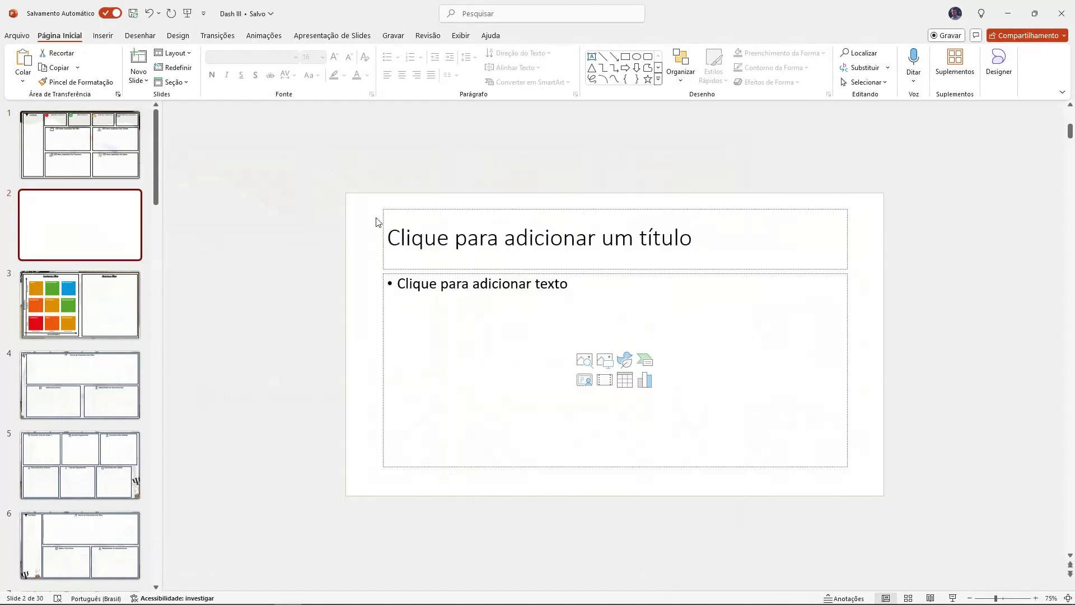
left_click_drag(369, 197, 874, 485)
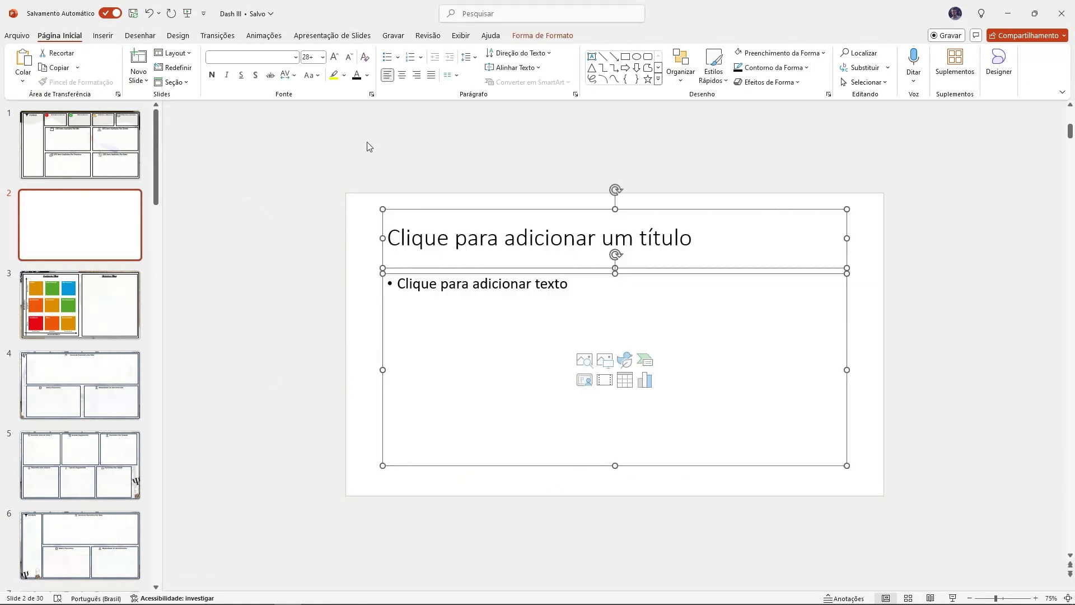
key("Delete")
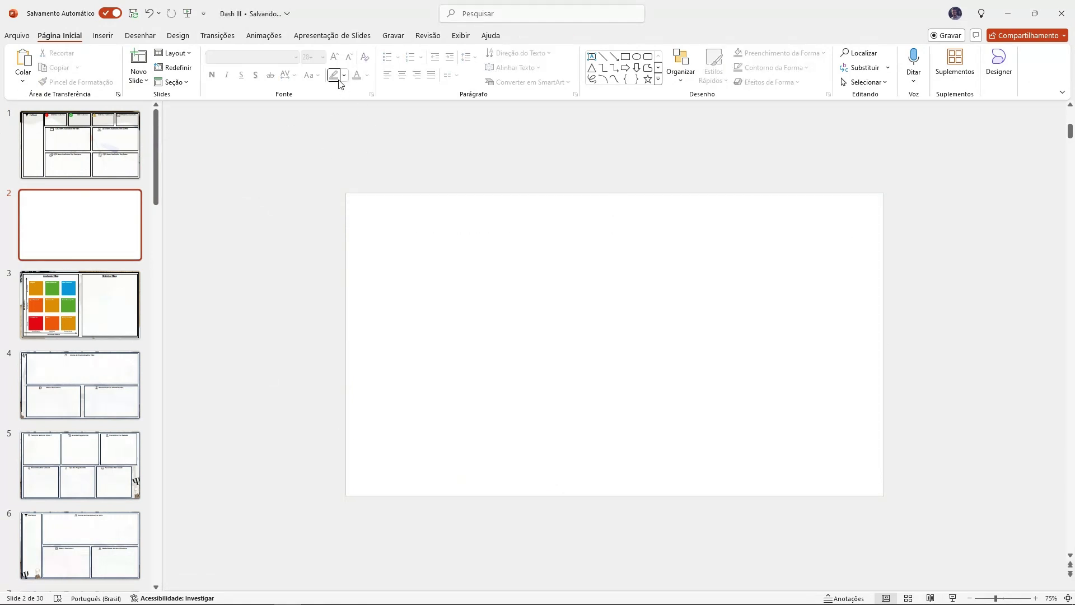
Step: Switch to the Pexels site in Chrome and search its free photos for "auditoria"
key("alt+Tab")
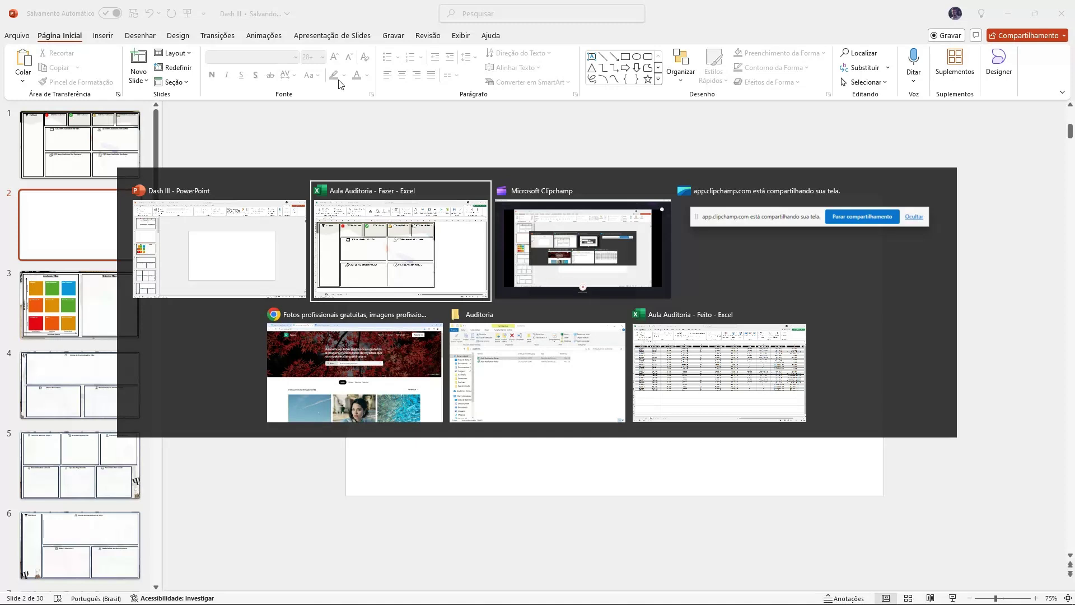
key("alt+Tab")
key("alt+Tab")
key("alt+Tab")
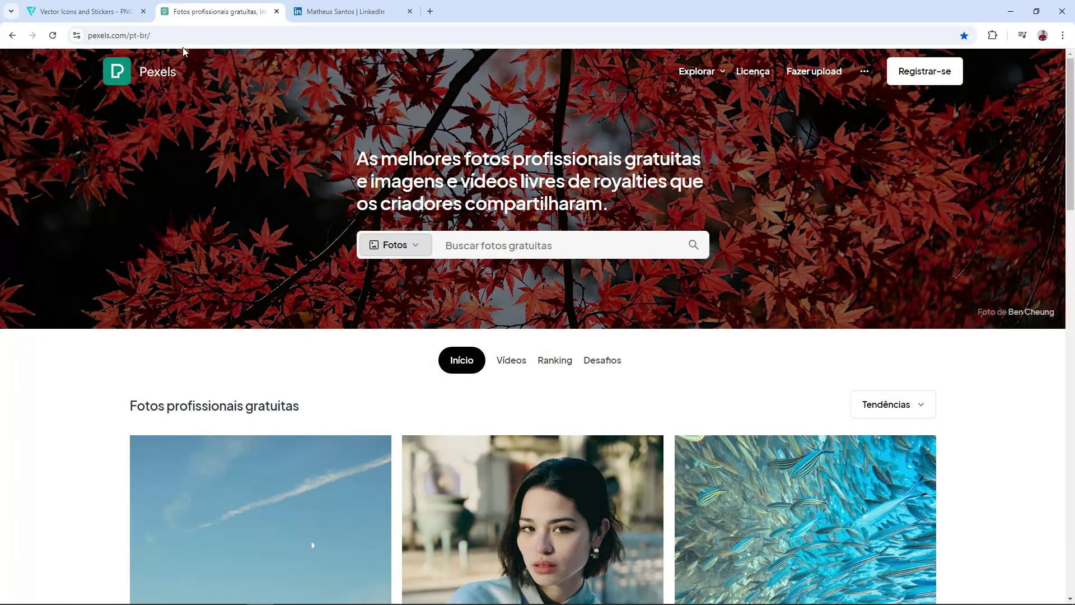
left_click(180, 36)
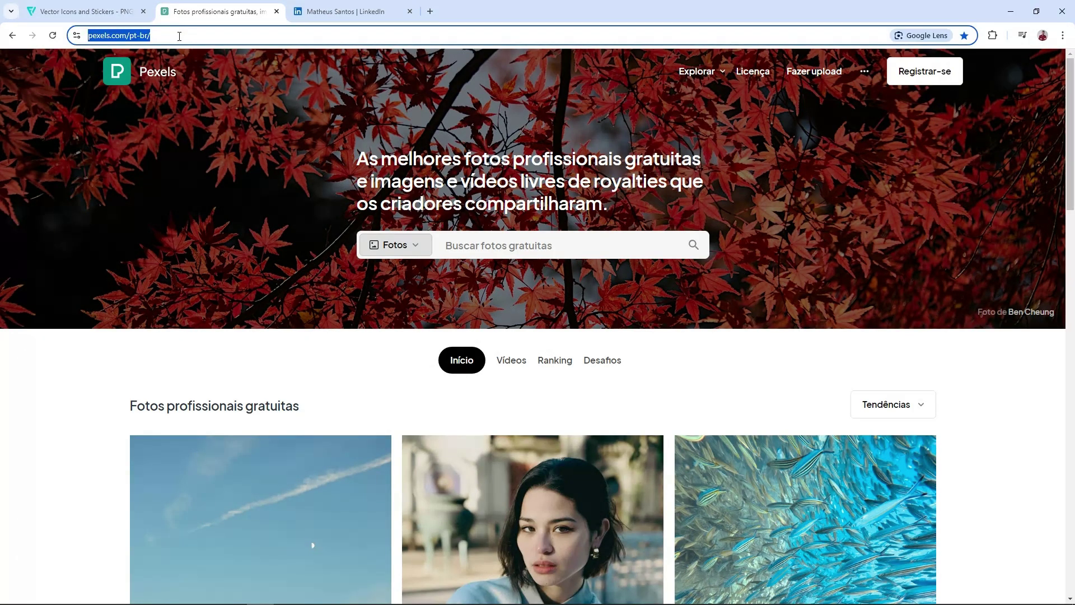
left_click(484, 243)
type("auditoria")
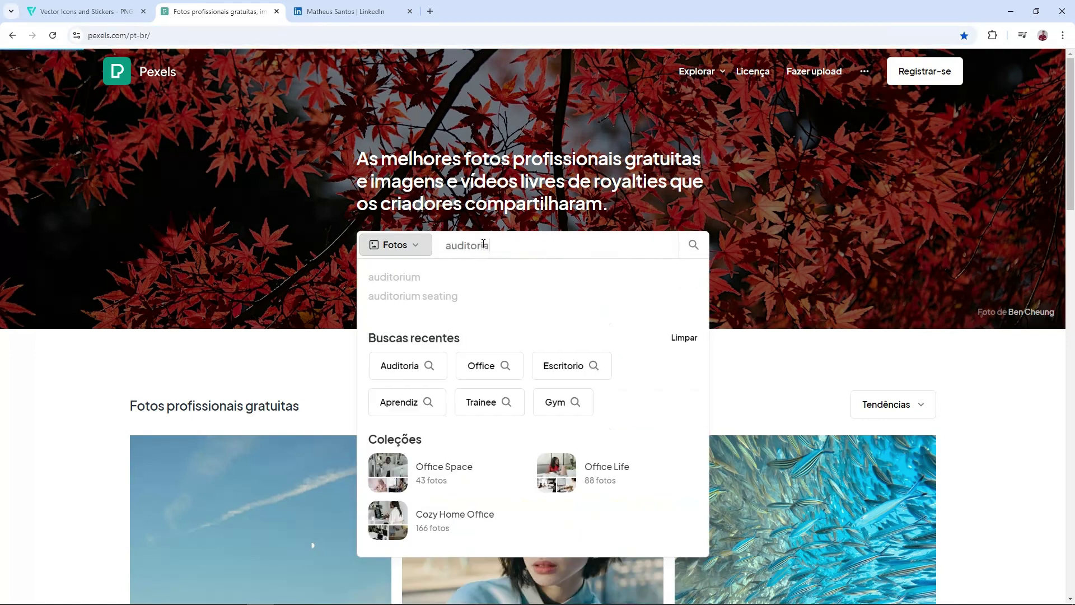
key("Return")
Step: Download the photo of the black-and-white pen on financial statements in Médio size (1280×853), and return to PowerPoint
scroll(488, 271, "down", 4)
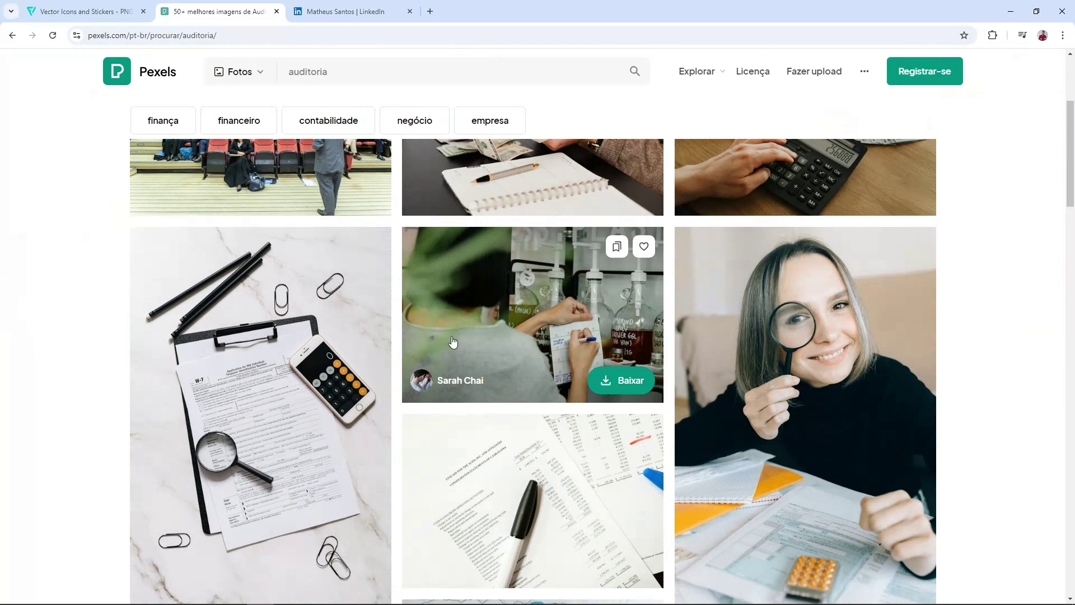
scroll(453, 341, "down", 3)
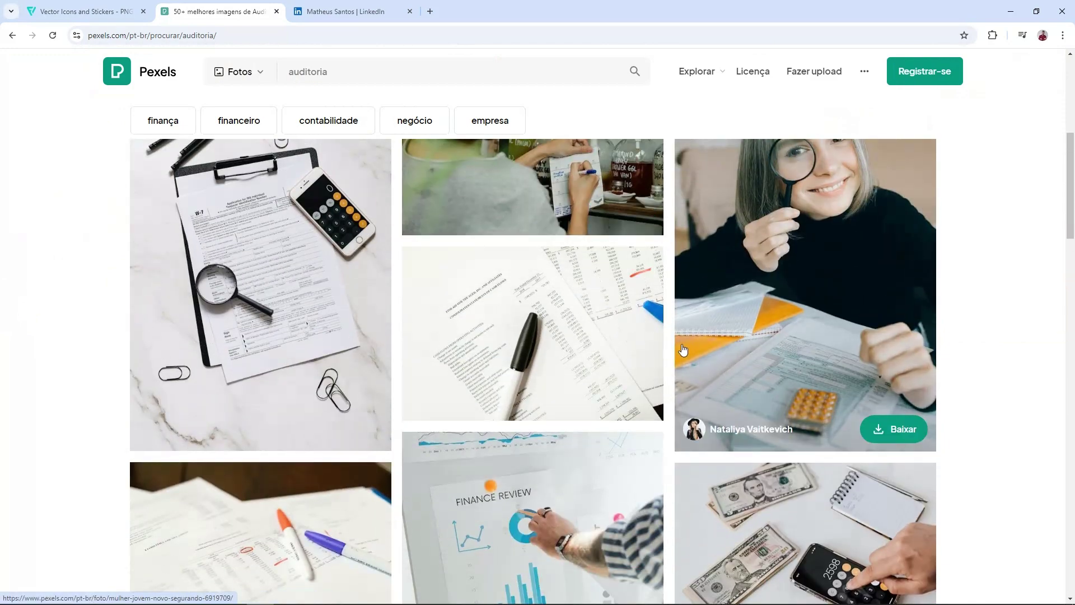
left_click(516, 311)
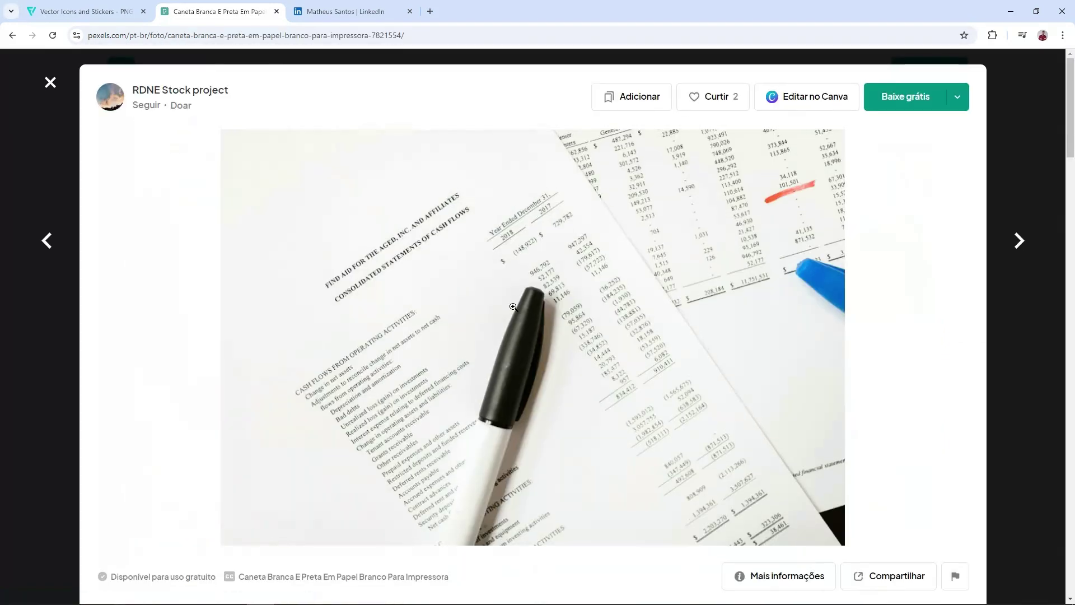
left_click(957, 99)
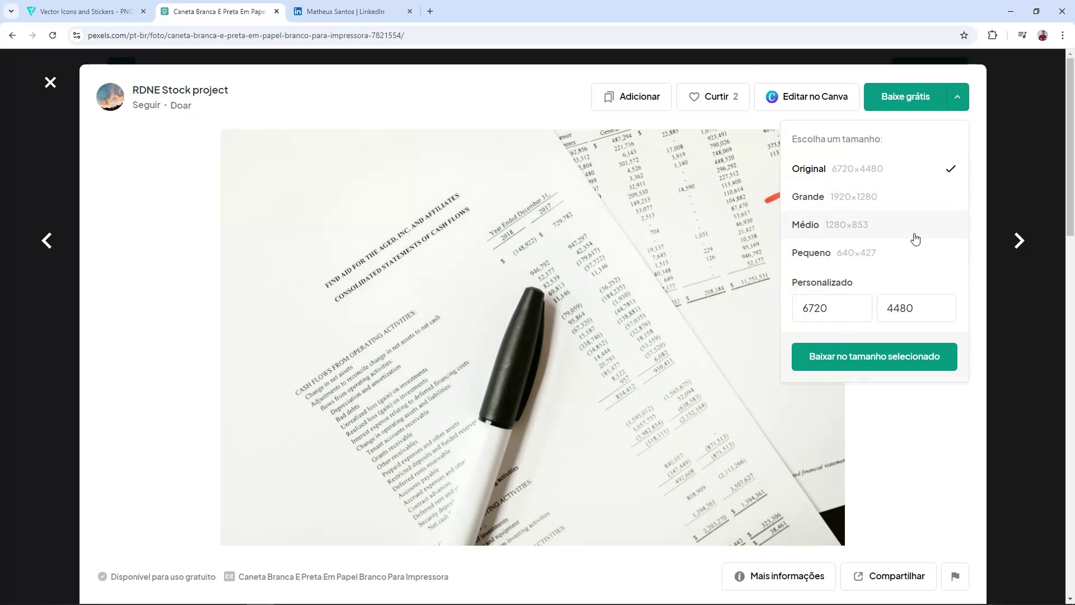
left_click(828, 230)
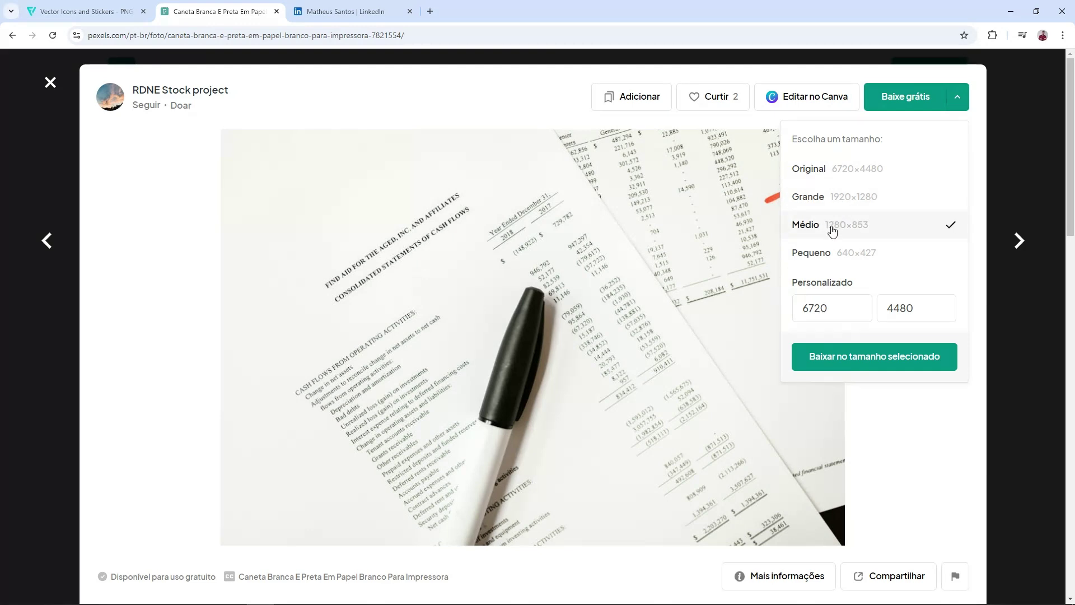
left_click(846, 361)
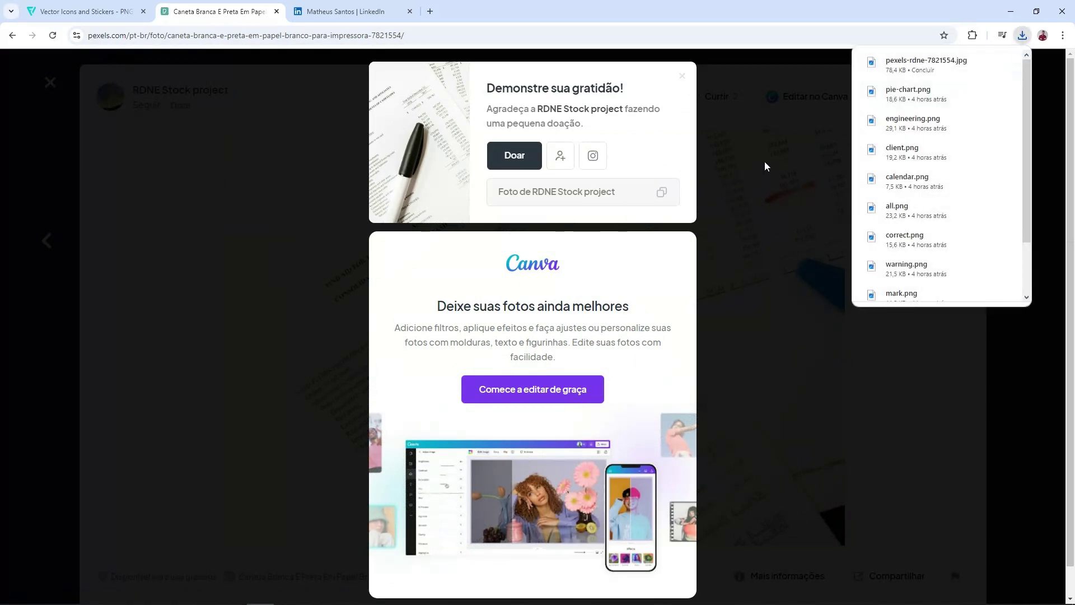
left_click(682, 76)
key("alt+Tab")
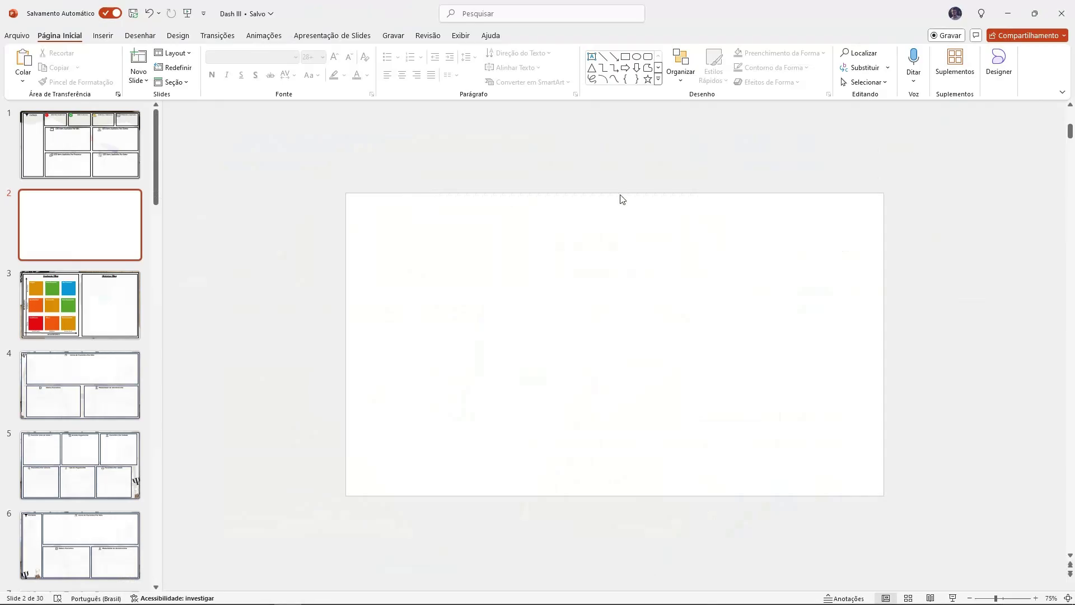
Step: Insert the downloaded pen photo from this device on slide 2 and align it with the slide's left edge
left_click(102, 35)
left_click(90, 66)
left_click(144, 119)
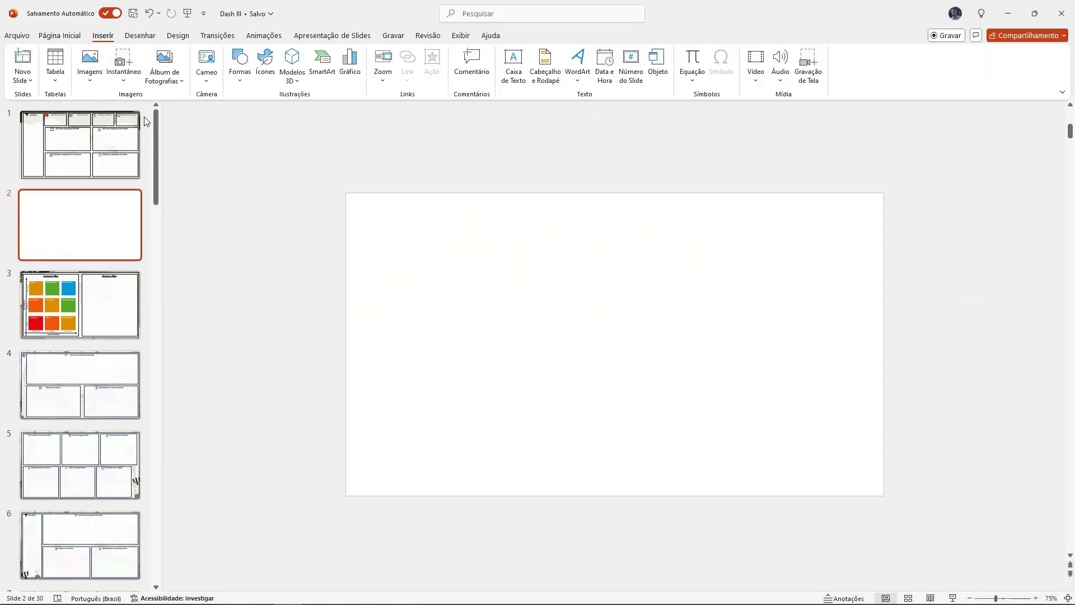
double_click(144, 126)
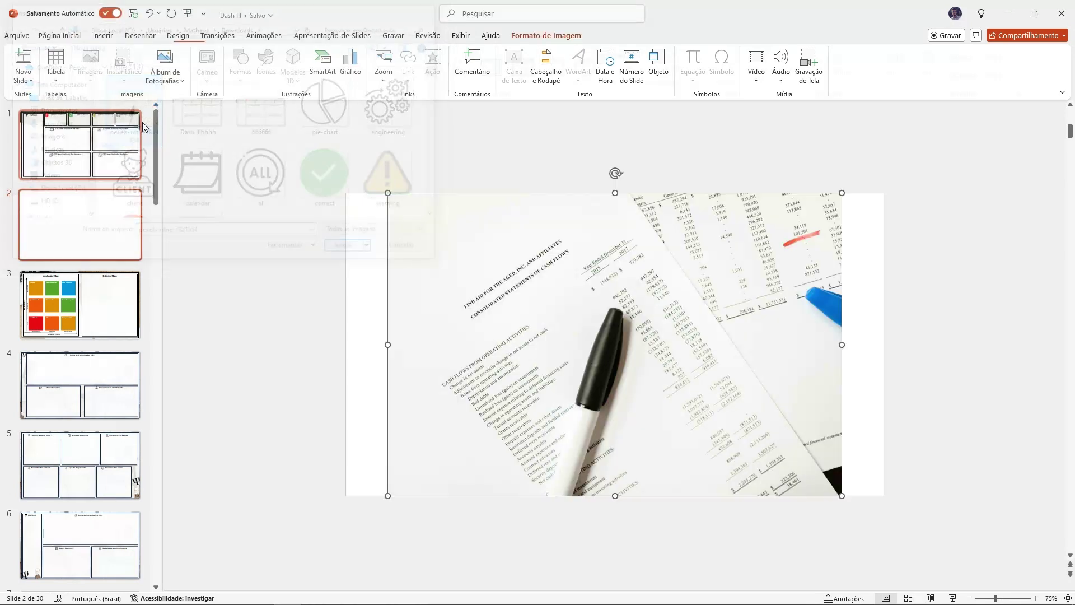
left_click_drag(643, 321, 504, 326)
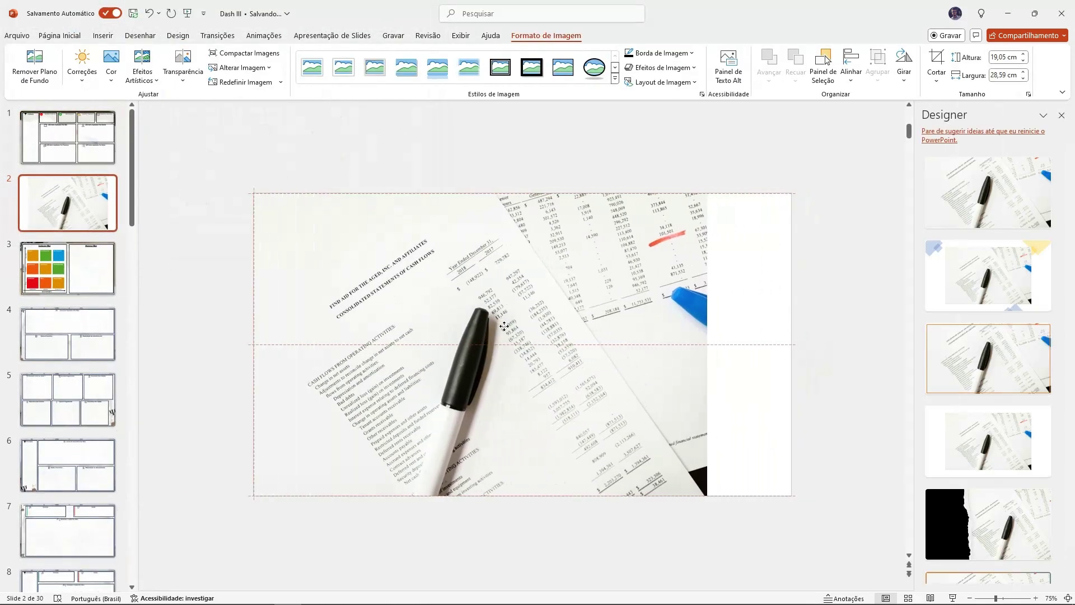
left_click(1062, 116)
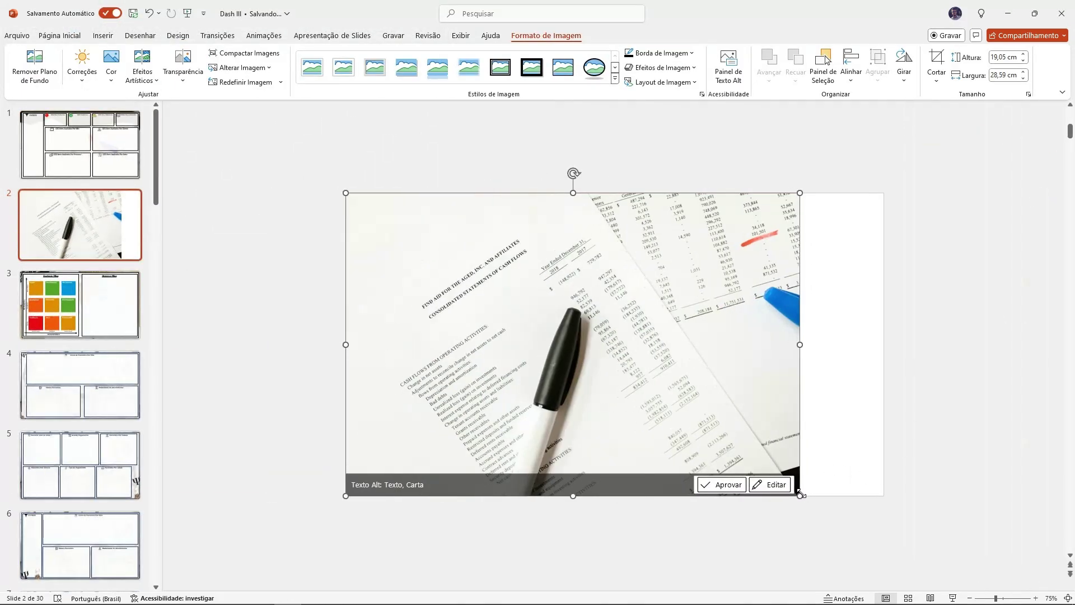
Step: Enlarge the photo to the slide's full width of 33.87 cm and crop its lower part to a 19.05 cm height
left_click_drag(800, 495, 884, 552)
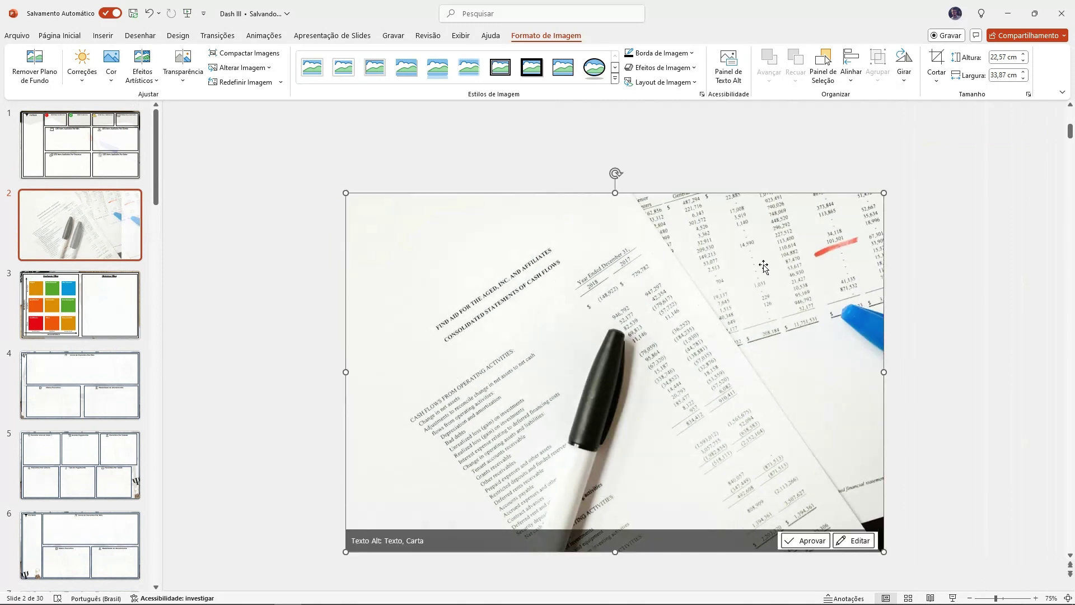
left_click(936, 61)
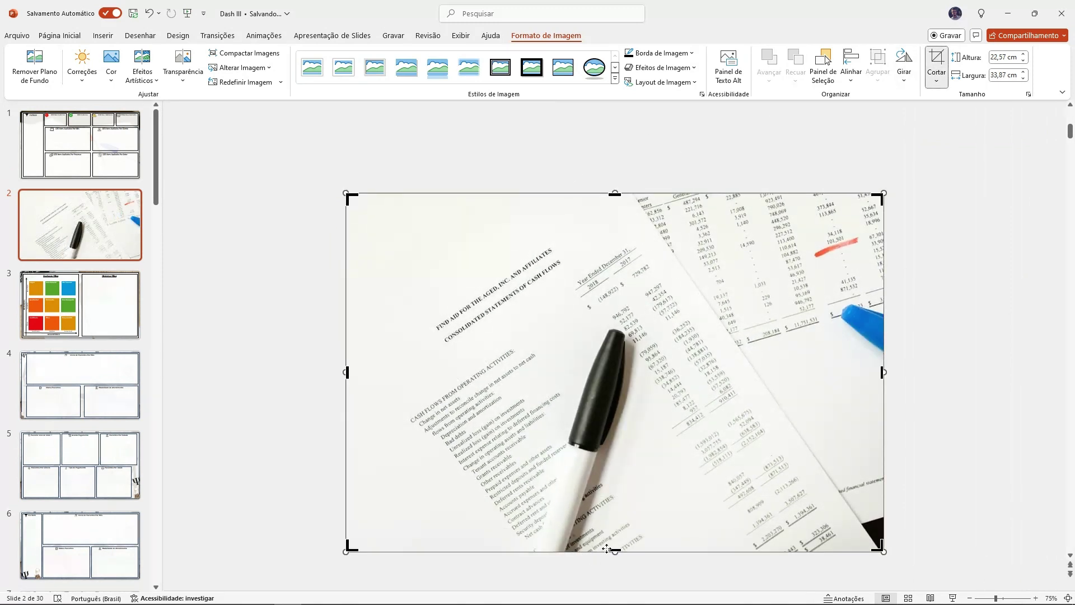
left_click_drag(607, 549, 611, 495)
left_click(940, 57)
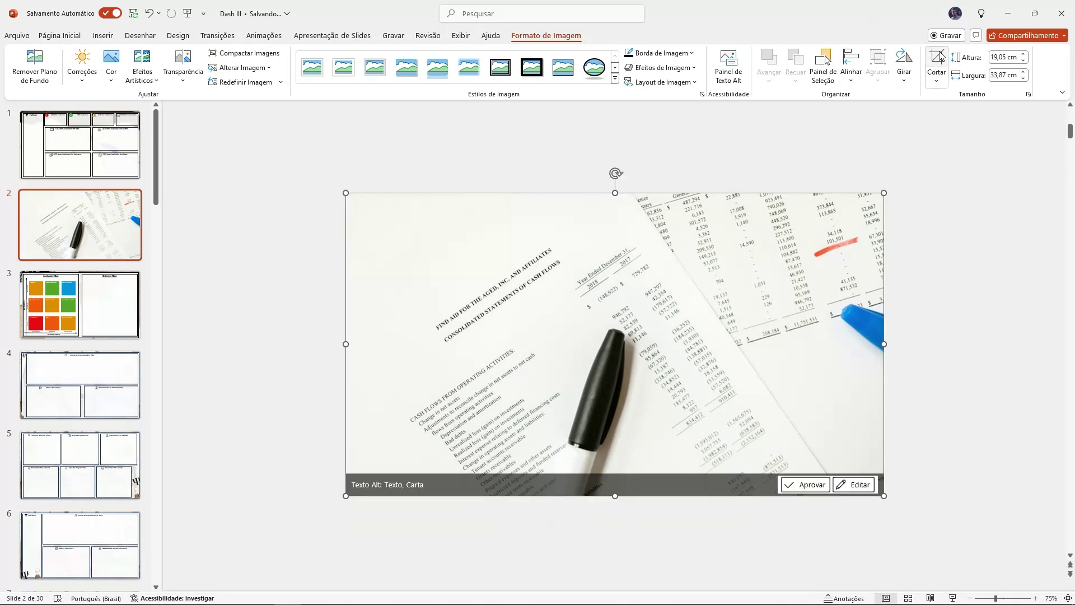
left_click(268, 167)
Step: Draw a rectangle about 33.3 × 18.52 cm centred over the photo, leaving a narrow margin around the slide edges
left_click(104, 36)
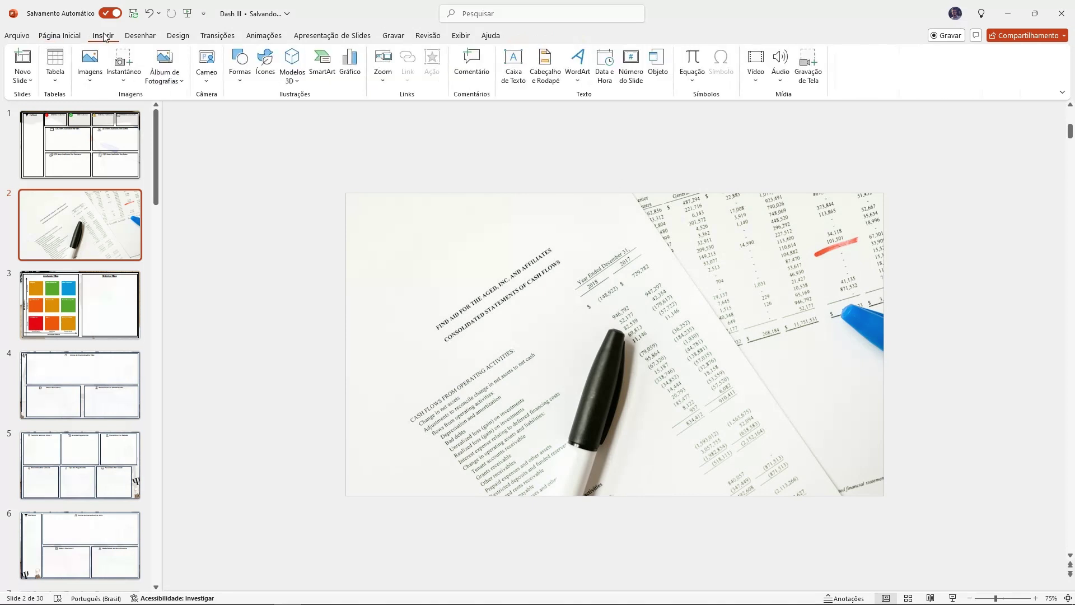
left_click(238, 83)
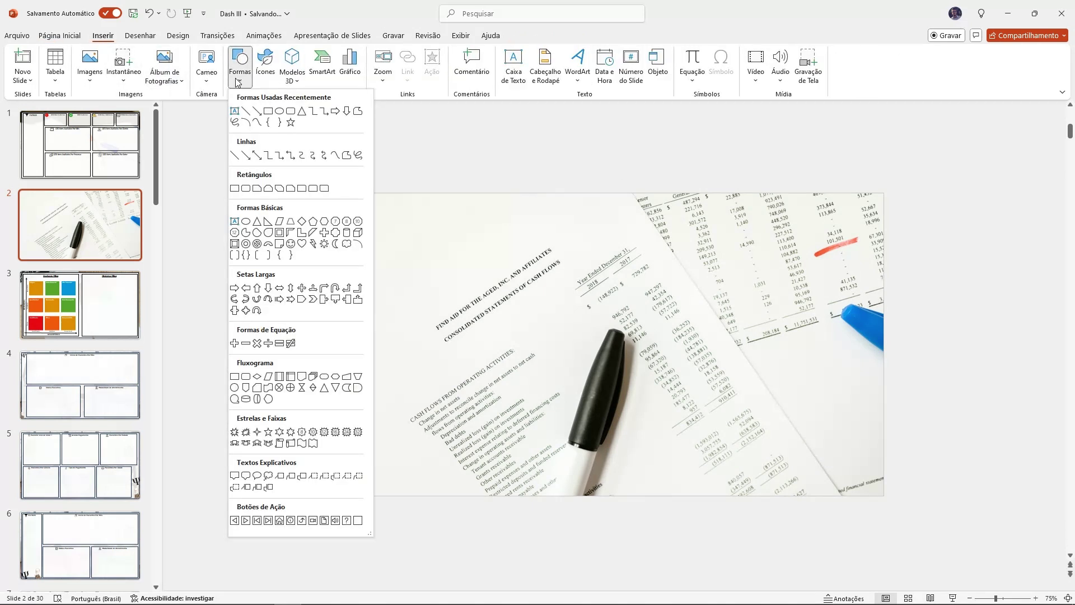
left_click(234, 189)
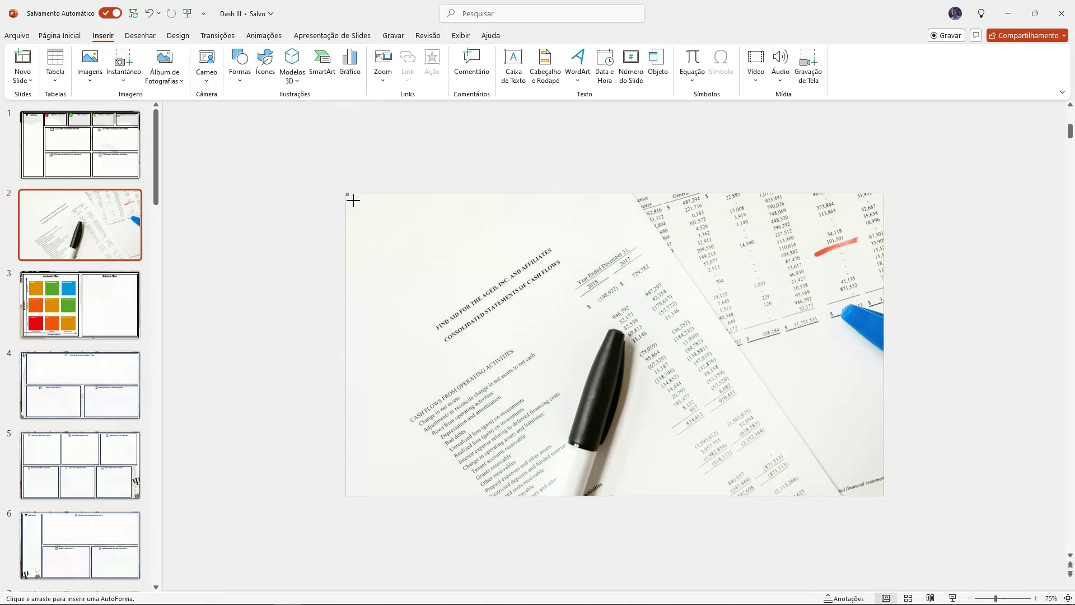
mouse_move(352, 200)
left_mouse_down()
mouse_move(593, 394)
mouse_move(579, 389)
left_mouse_up()
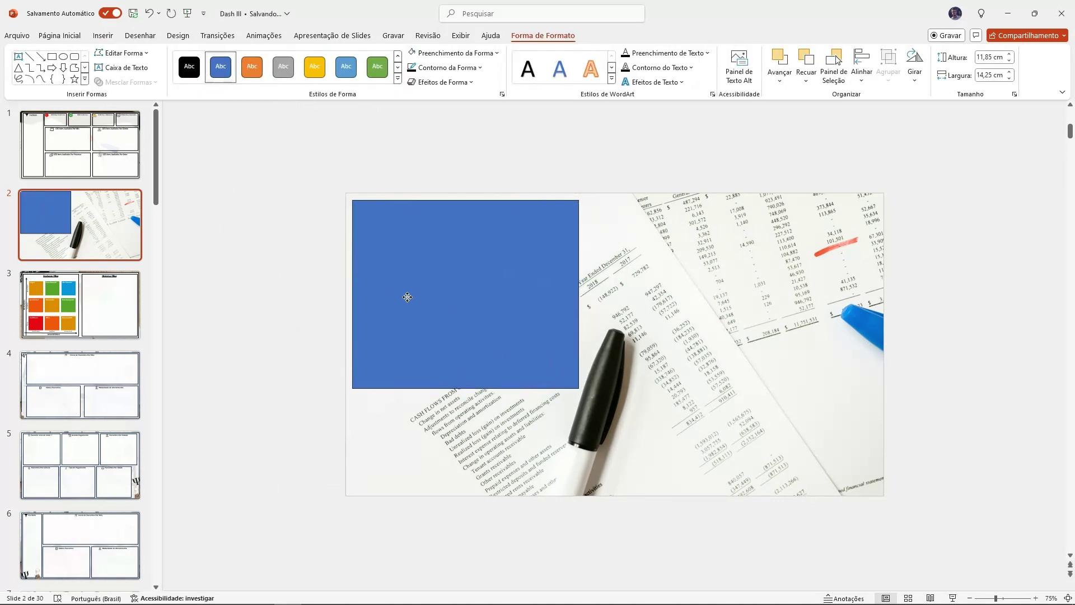
left_click_drag(466, 388, 448, 492)
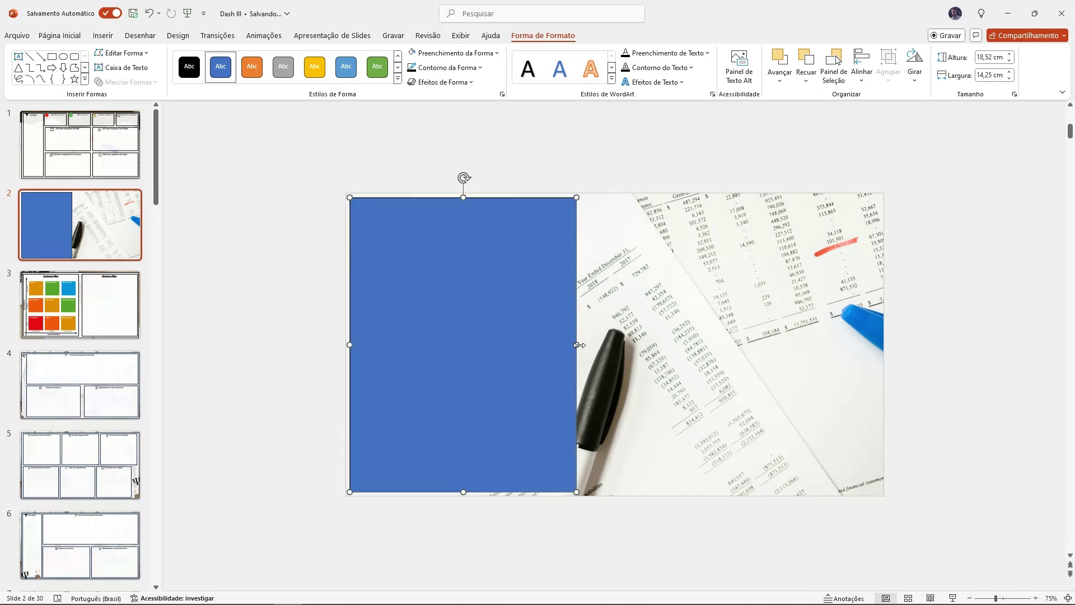
left_click_drag(579, 345, 880, 346)
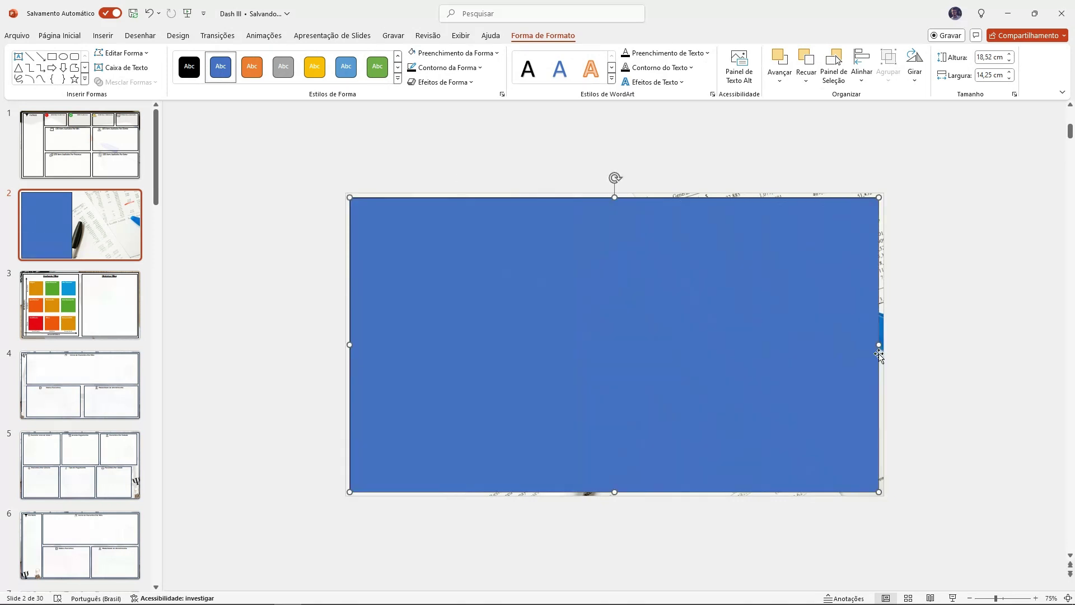
left_click_drag(577, 367, 576, 369)
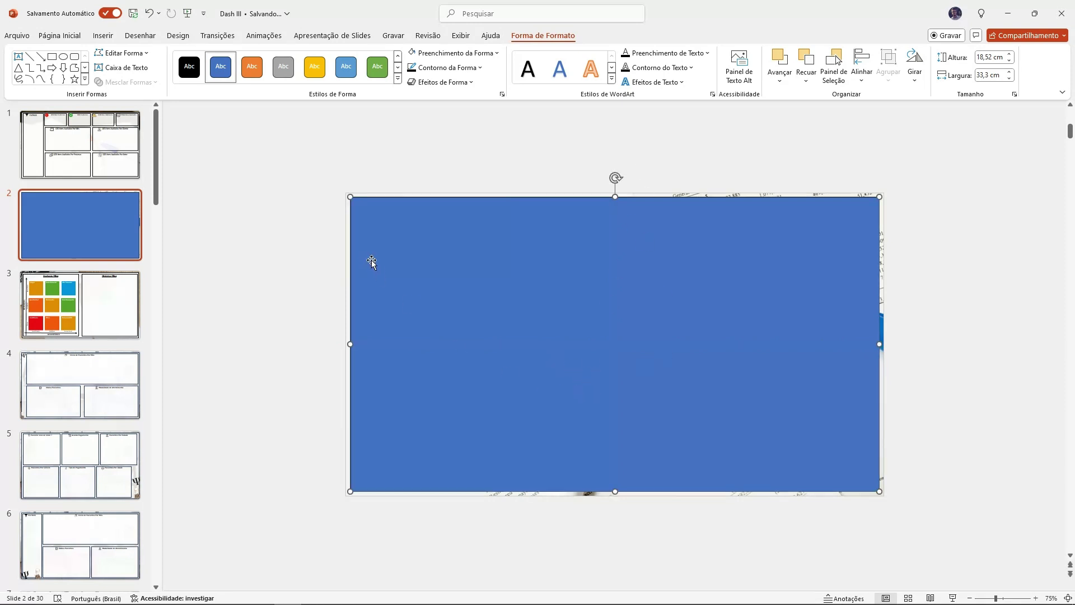
Step: Give the rectangle a black outline with a thicker line weight
left_click(479, 68)
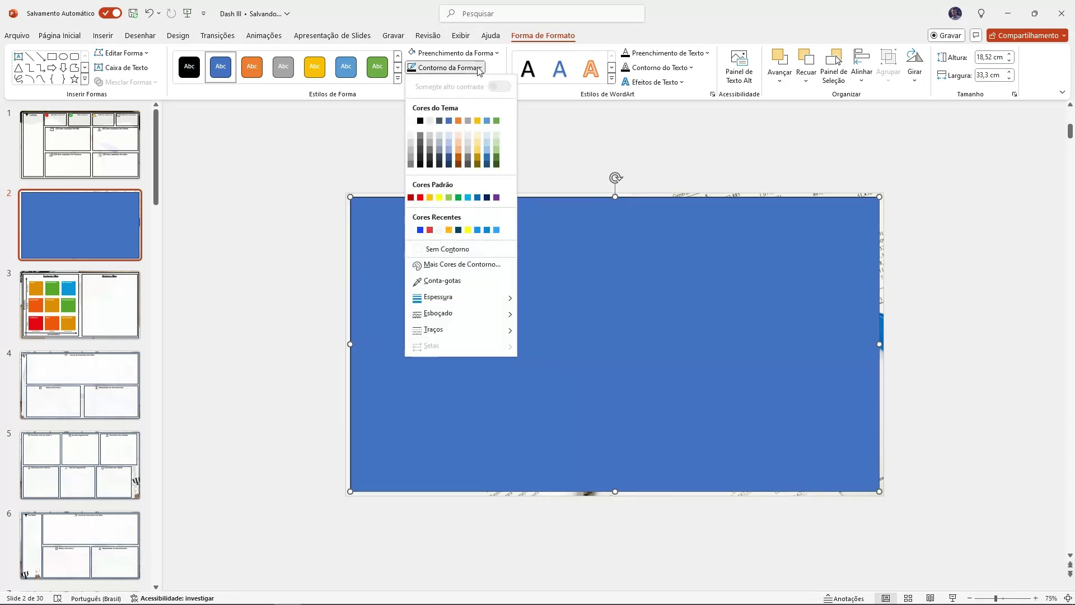
left_click(420, 121)
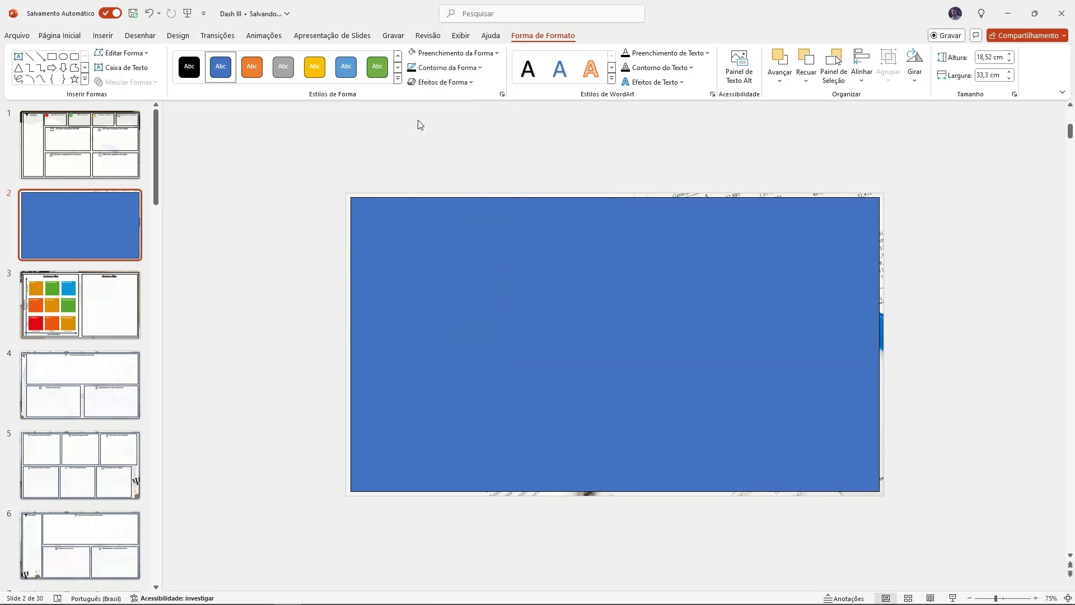
left_click(479, 68)
mouse_move(451, 296)
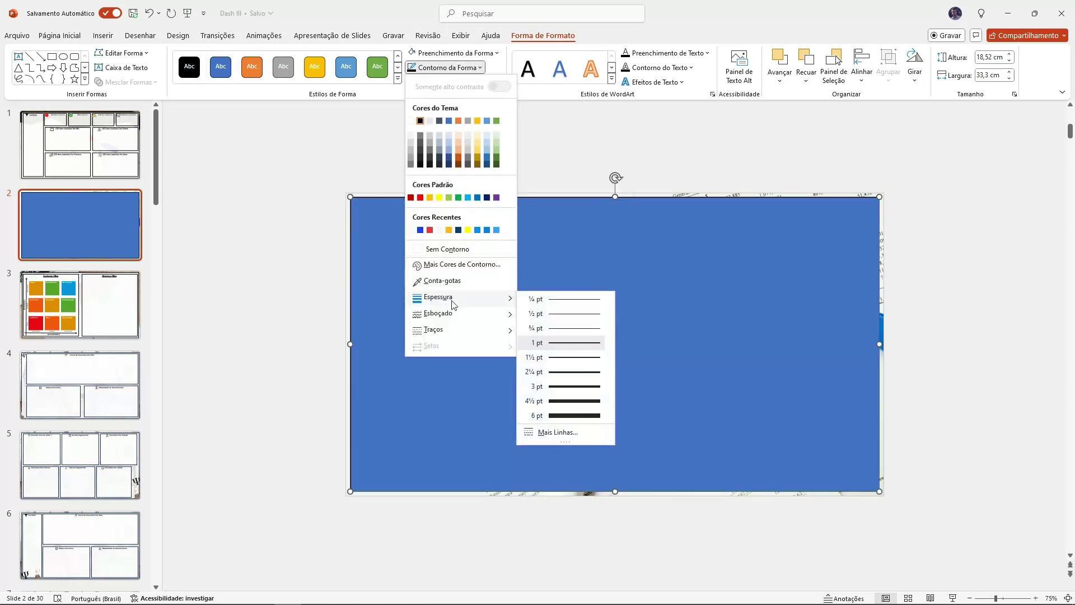
left_click(558, 380)
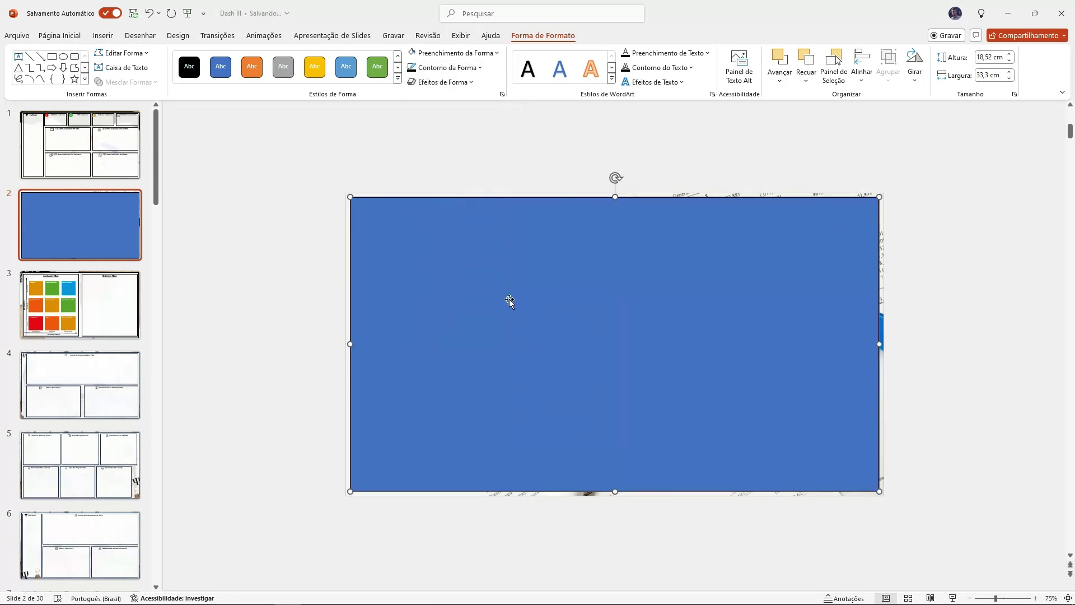
Step: Fill the rectangle with white and make the fill partly transparent so the photo shows through
left_click(497, 54)
left_click(412, 109)
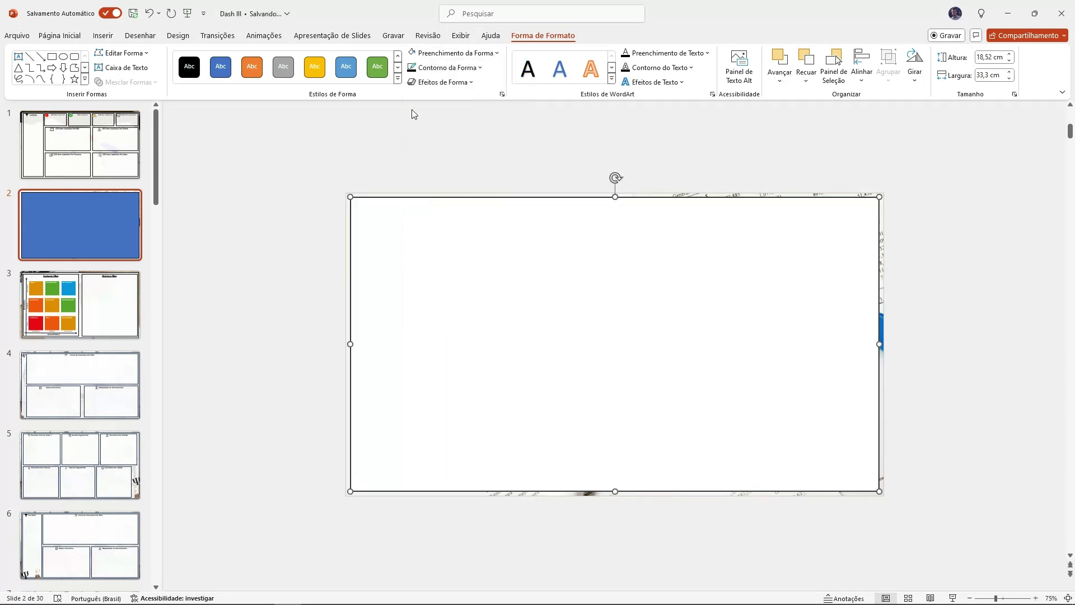
left_click(496, 54)
left_click(493, 250)
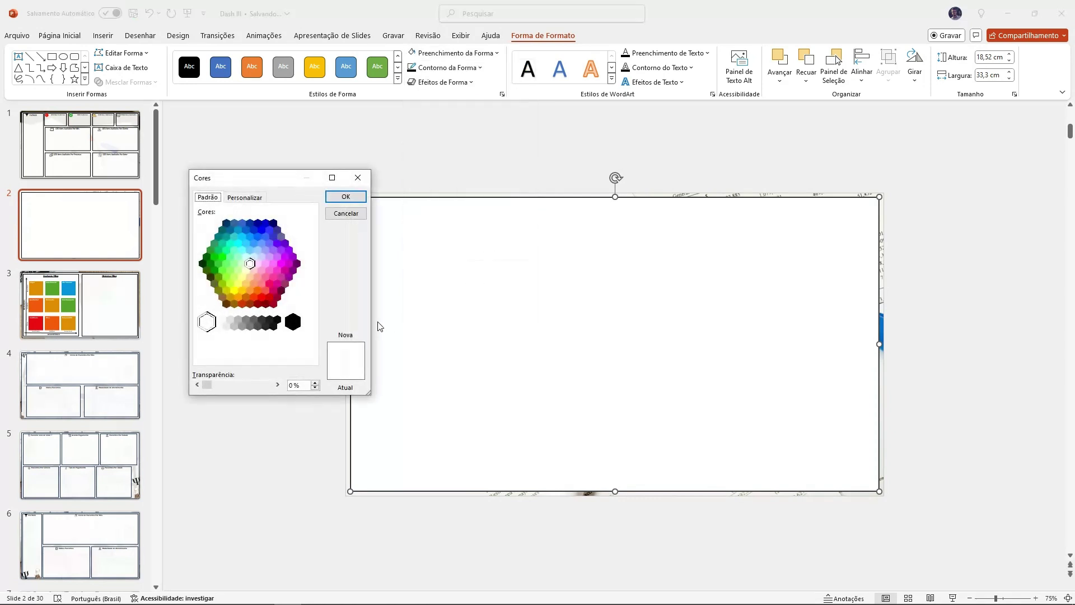
left_click_drag(206, 385, 213, 385)
left_click_drag(228, 388, 230, 390)
left_click(346, 197)
left_click(424, 174)
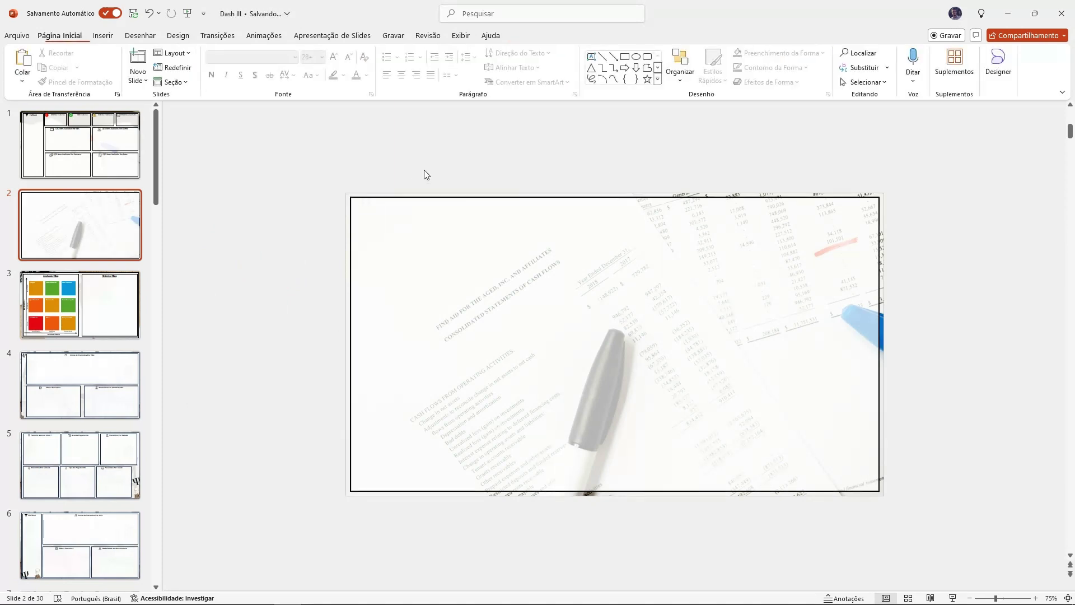
Step: Duplicate the rectangle and resize the copy into a narrow panel about 17.75 × 5.43 cm inside the frame's left edge
left_click(451, 281)
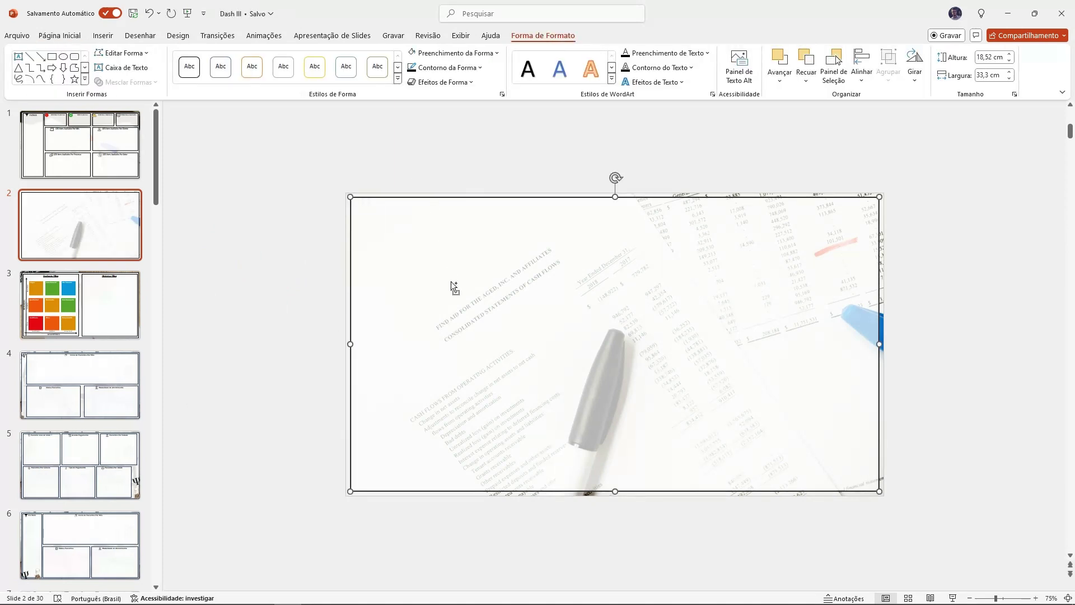
key("ctrl+c")
key("ctrl+v")
mouse_move(462, 308)
left_mouse_down()
mouse_move(485, 305)
mouse_move(457, 299)
left_mouse_up()
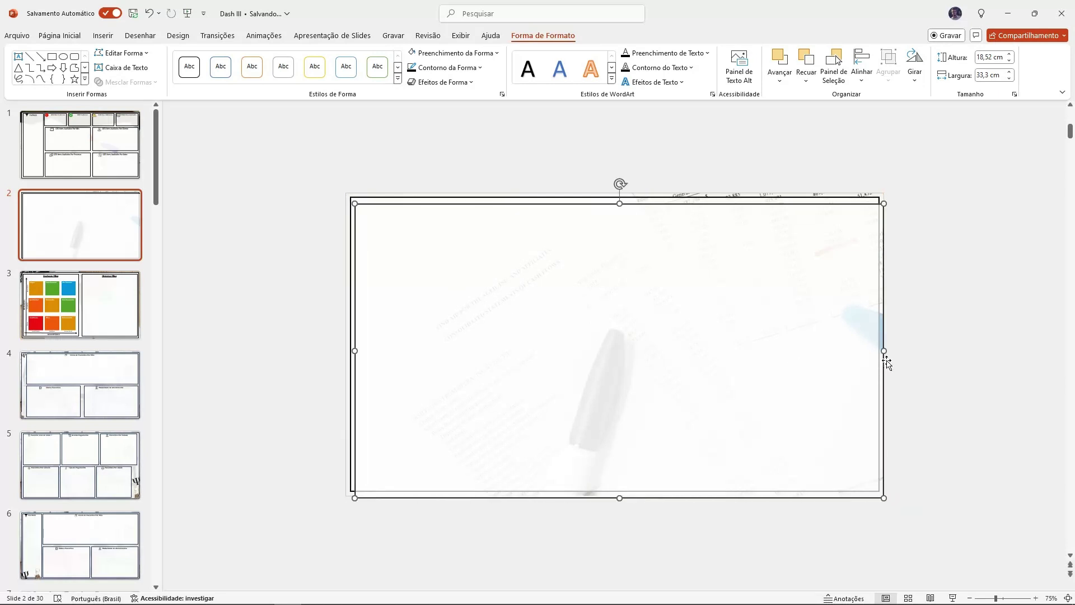
left_click_drag(885, 353, 439, 308)
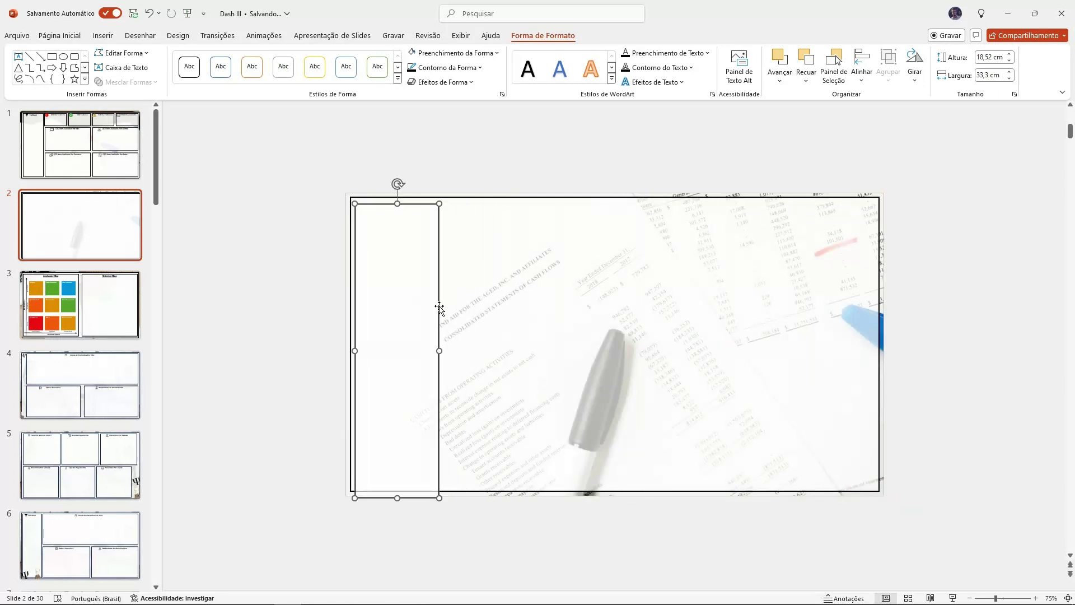
left_click_drag(396, 496, 399, 485)
left_click_drag(414, 345, 442, 344)
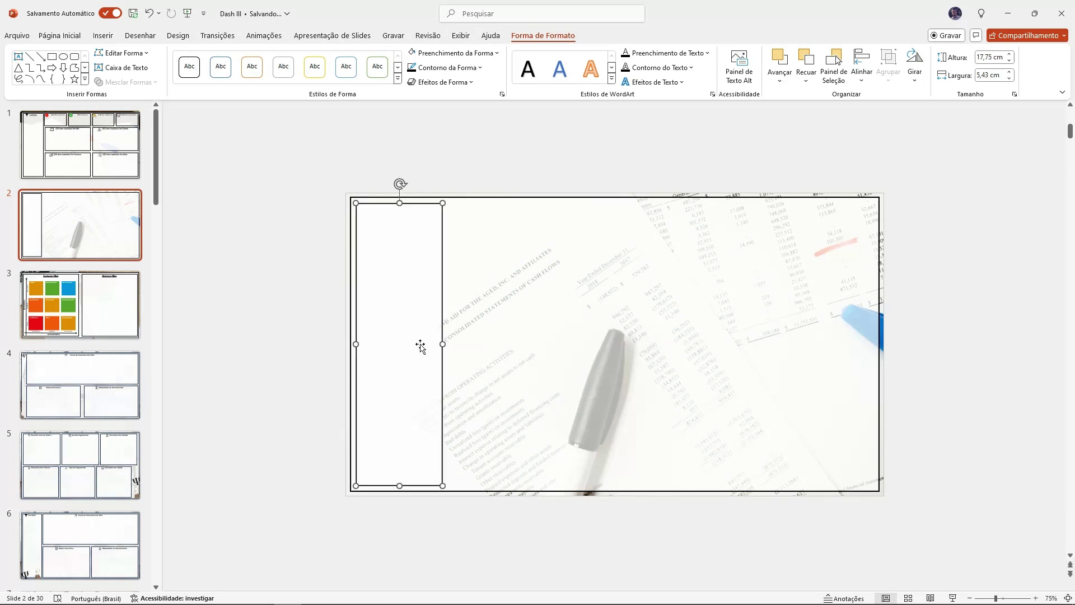
left_click(298, 309)
Step: Examine the reference dashboard layout on slide 1, and reselect the narrow panel on slide 2
left_click(102, 160)
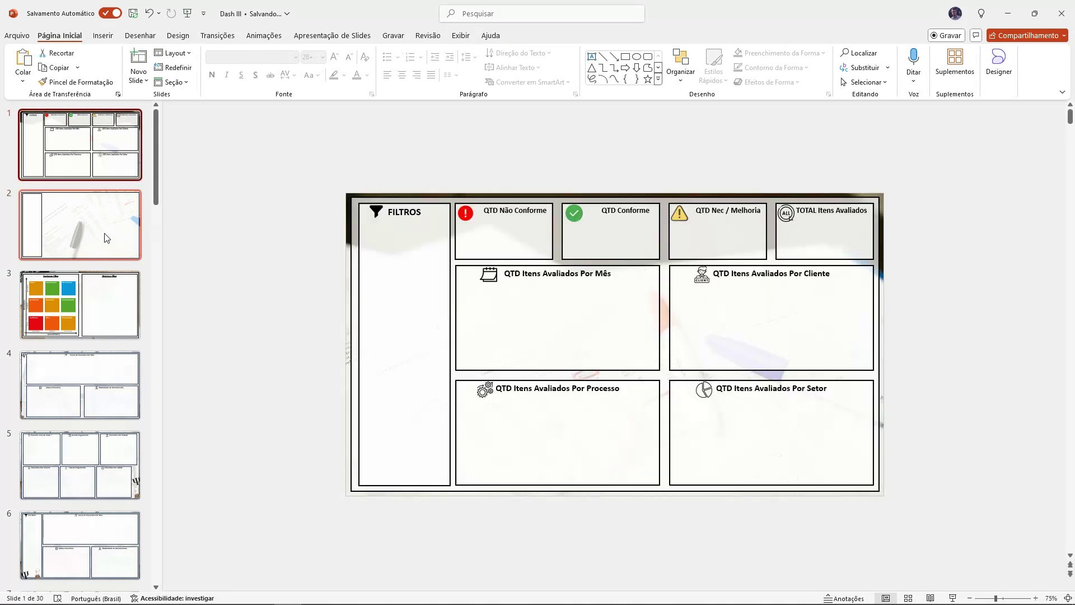
left_click(107, 237)
left_click(408, 297)
left_click_drag(408, 297, 409, 295)
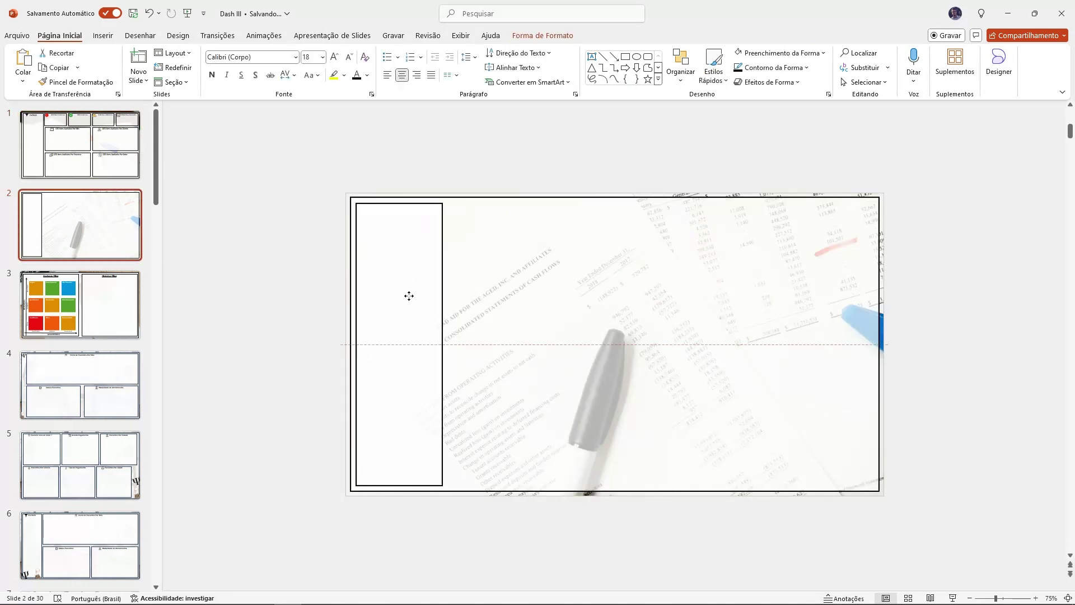
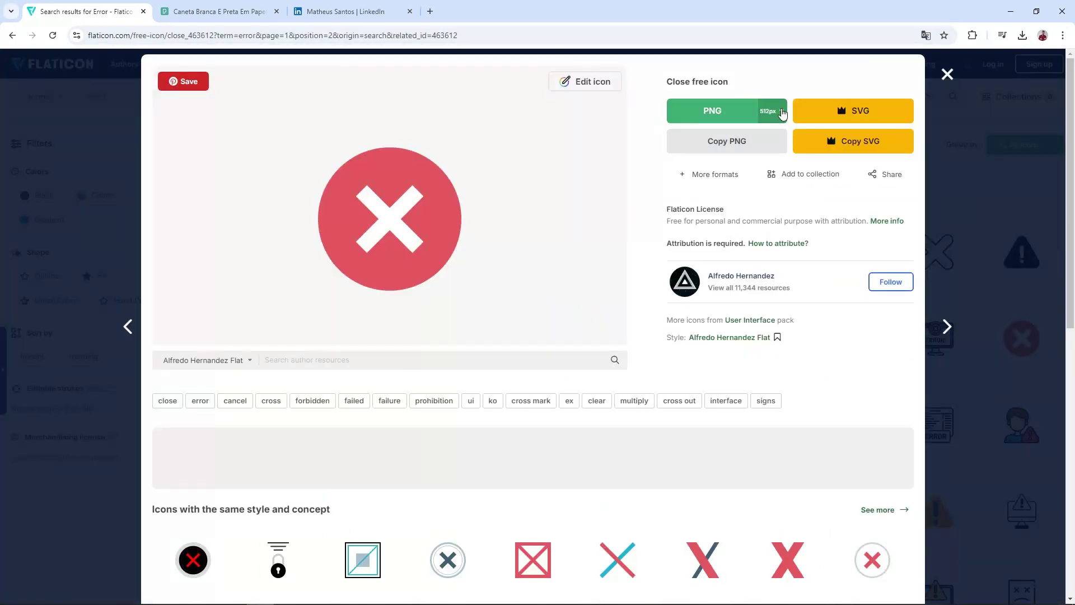
Step: Download the red circular Close icon from Flaticon as a free 512px PNG and dismiss the attribution notice
left_click(776, 112)
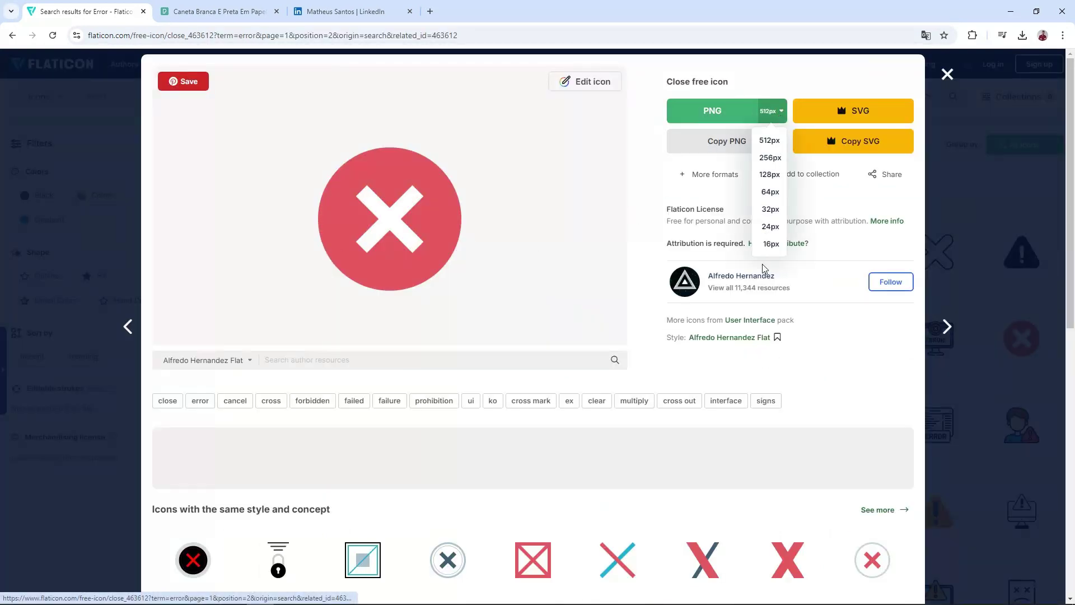
left_click(741, 81)
left_click(721, 116)
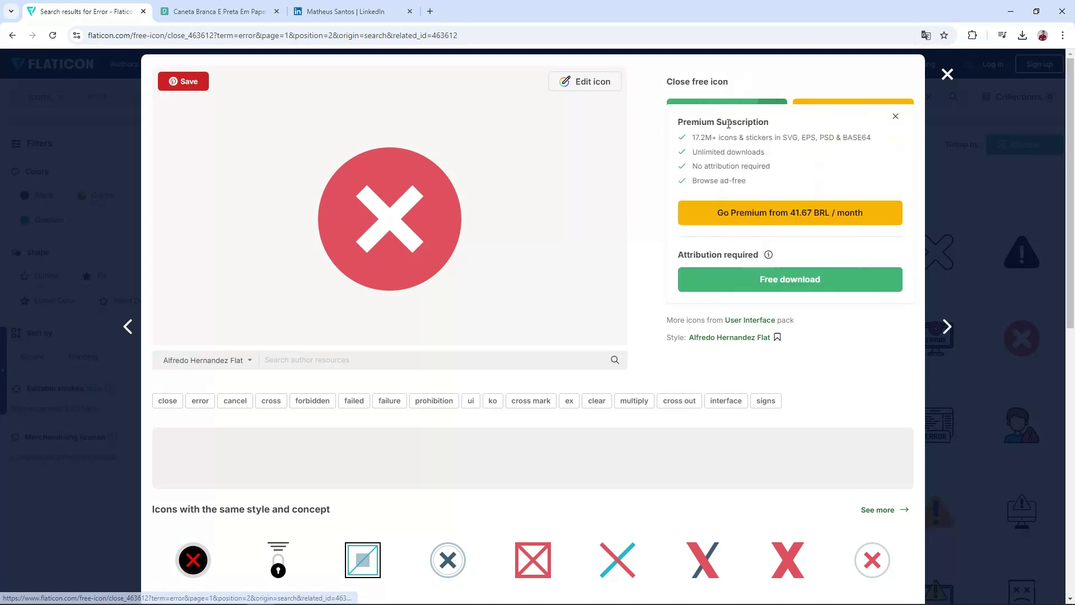
left_click(778, 280)
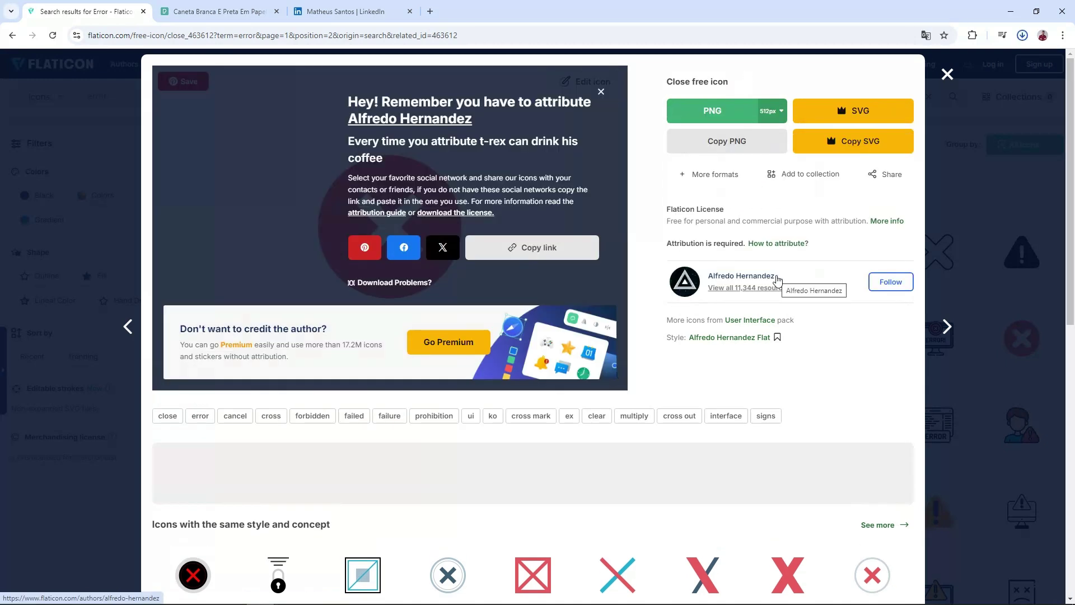
left_click(602, 91)
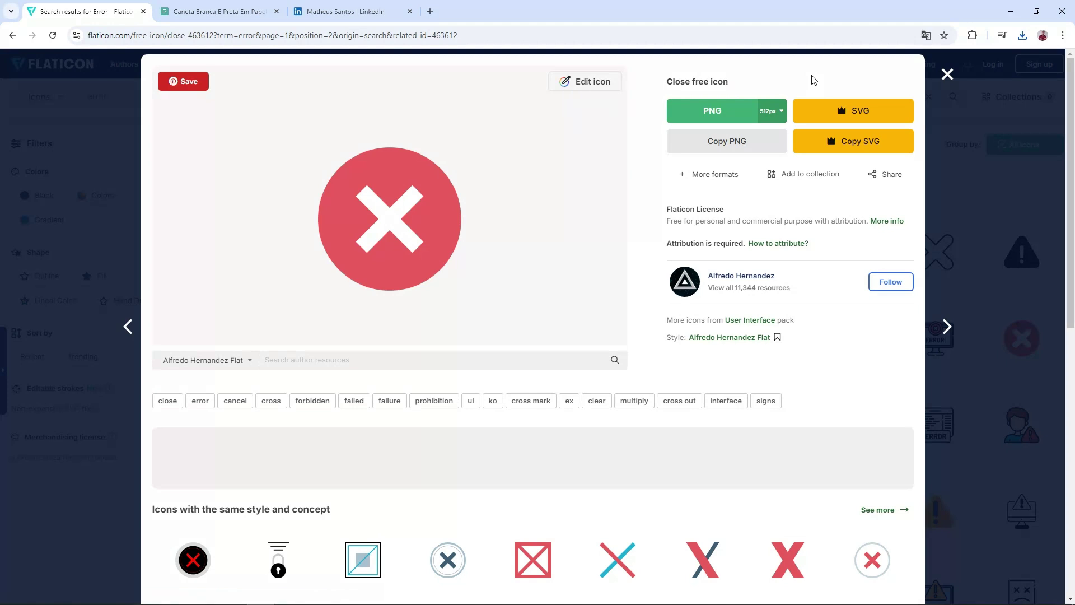
Step: Switch to PowerPoint, insert the downloaded mark icon on slide 2, and scale it to about 1.44 cm in the QTD Conforme panel's corner
key("alt+Tab")
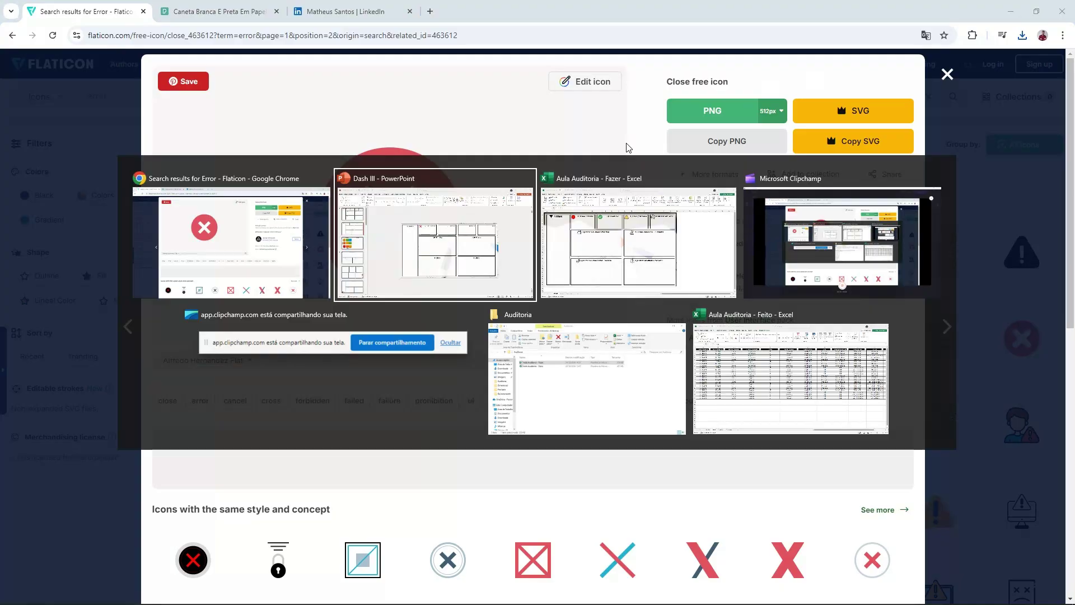
left_click(103, 36)
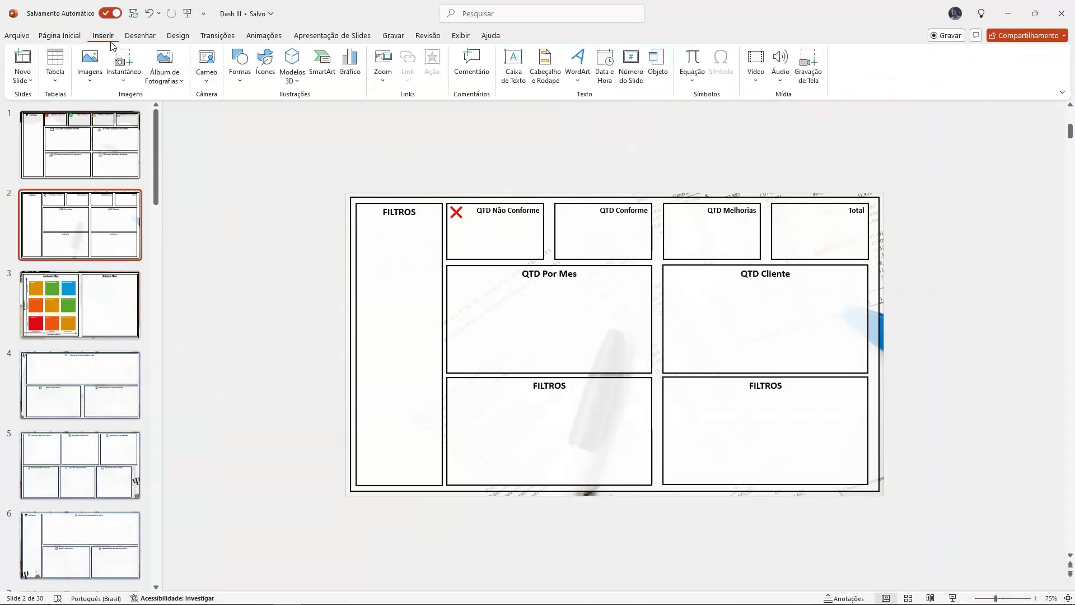
left_click(89, 66)
left_click(128, 115)
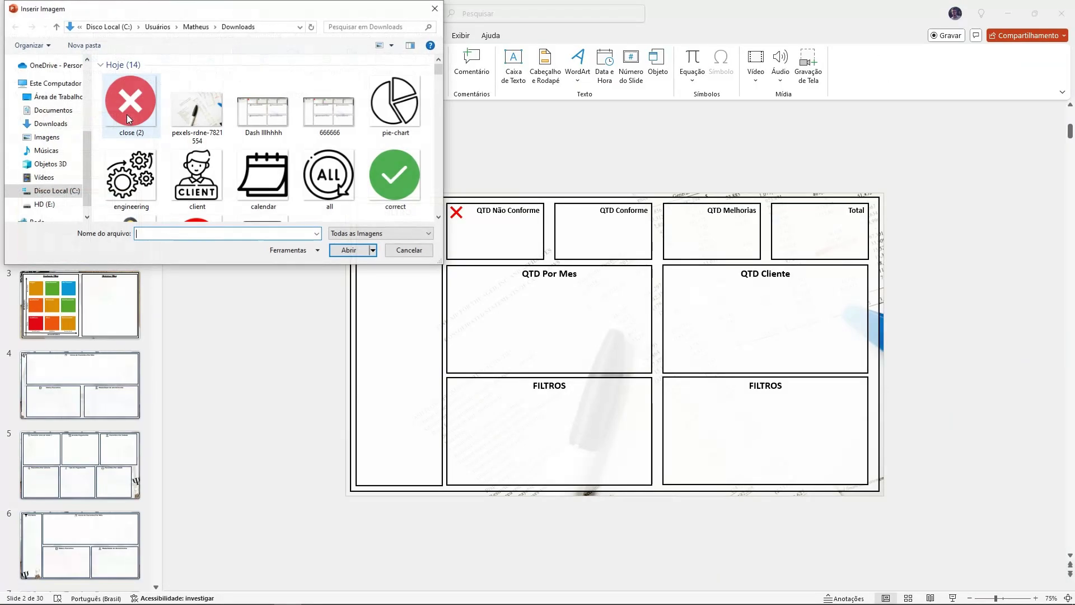
double_click(196, 159)
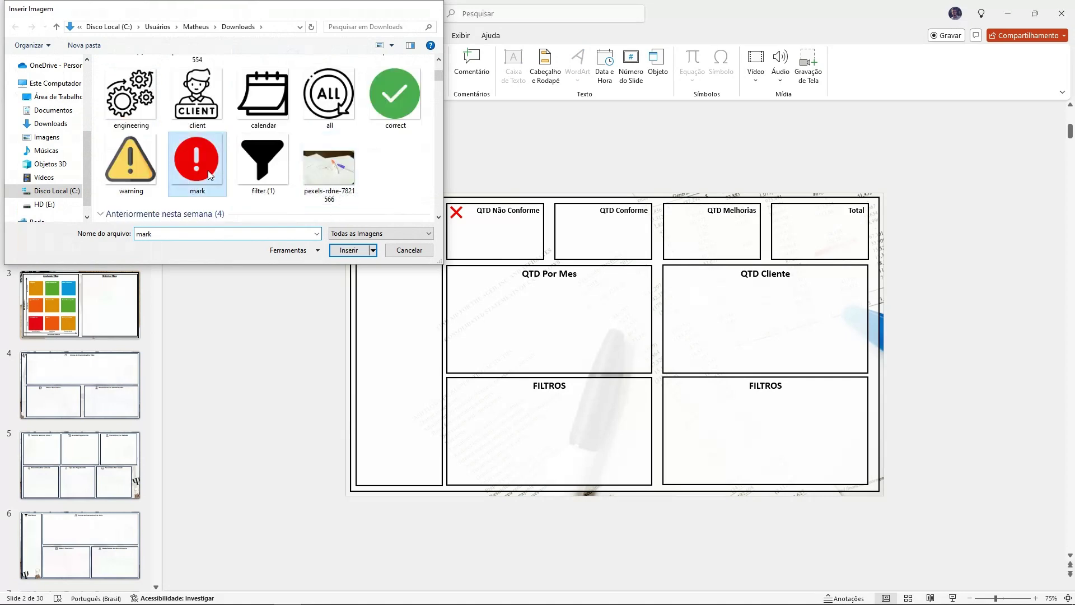
left_click_drag(634, 362, 644, 374)
left_click_drag(630, 359, 569, 218)
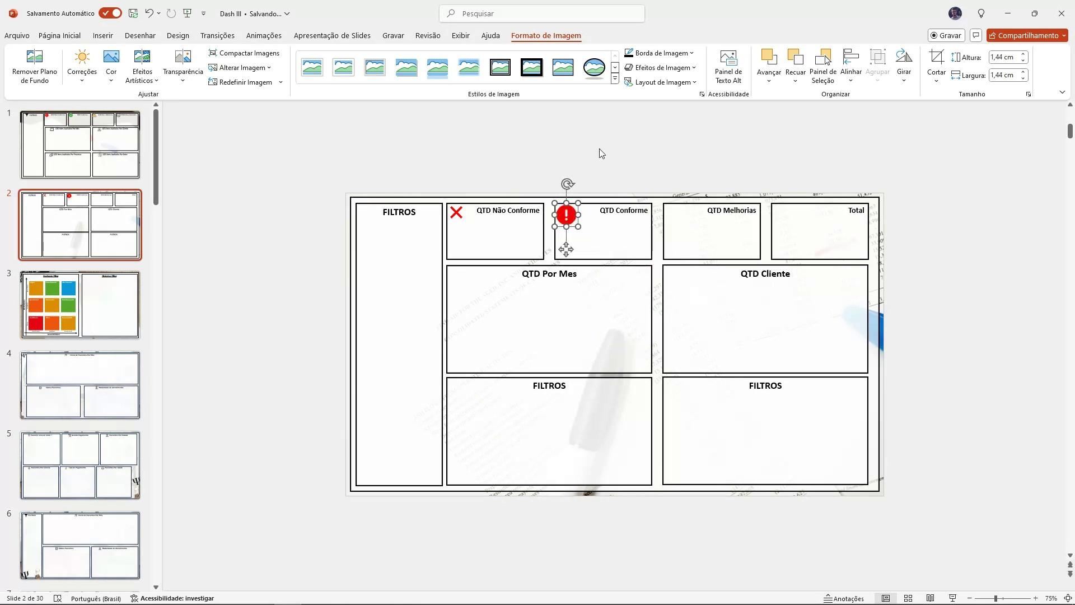
left_click(600, 151)
Step: Show slide 1 and start saving a copy of the presentation to the local Downloads folder
key("Page_Up")
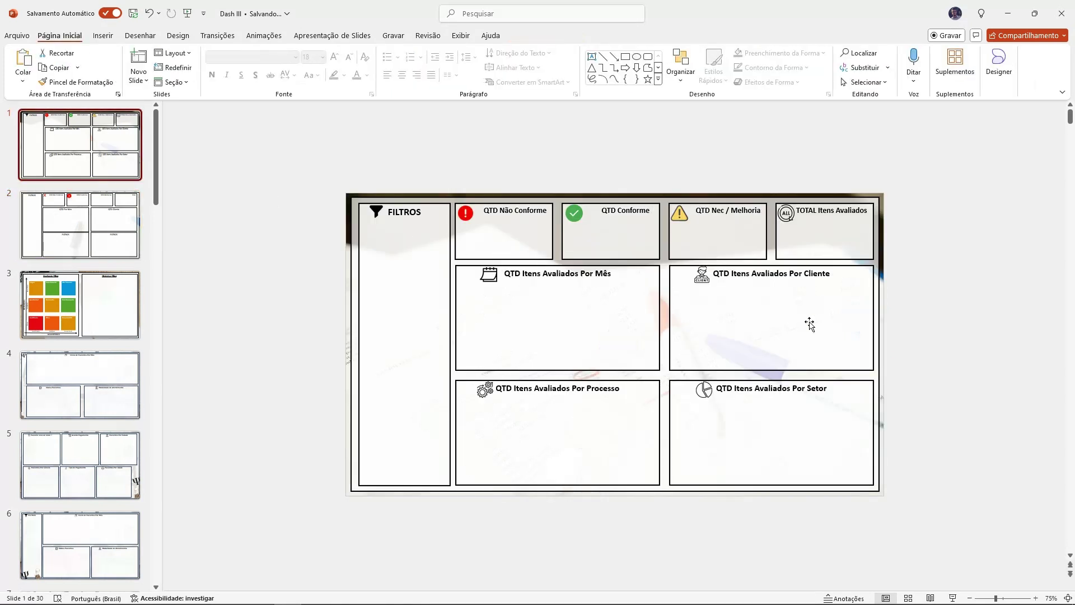
left_click(24, 37)
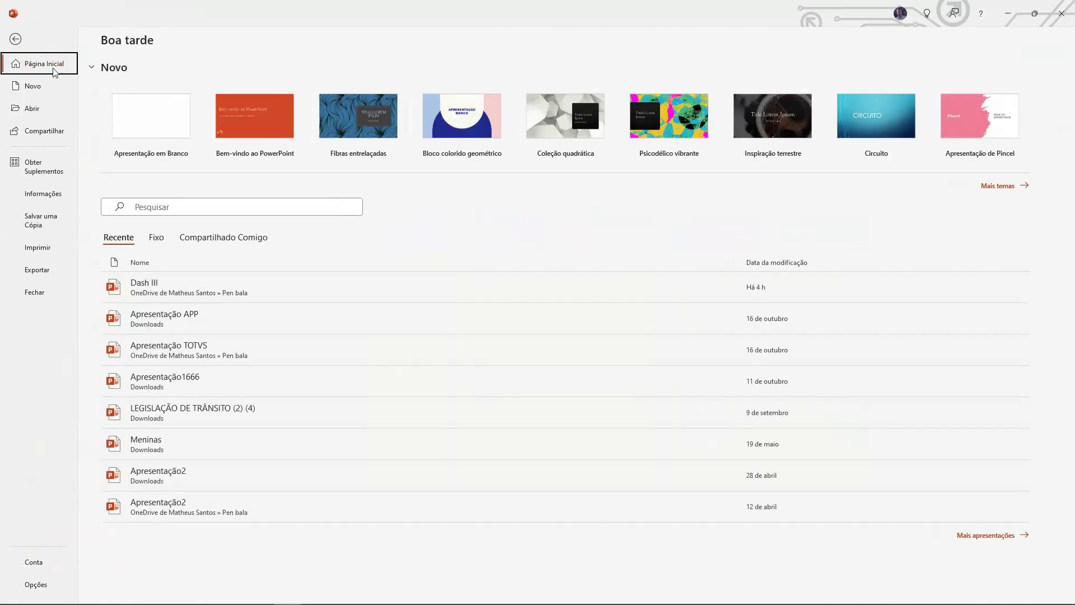
left_click(53, 223)
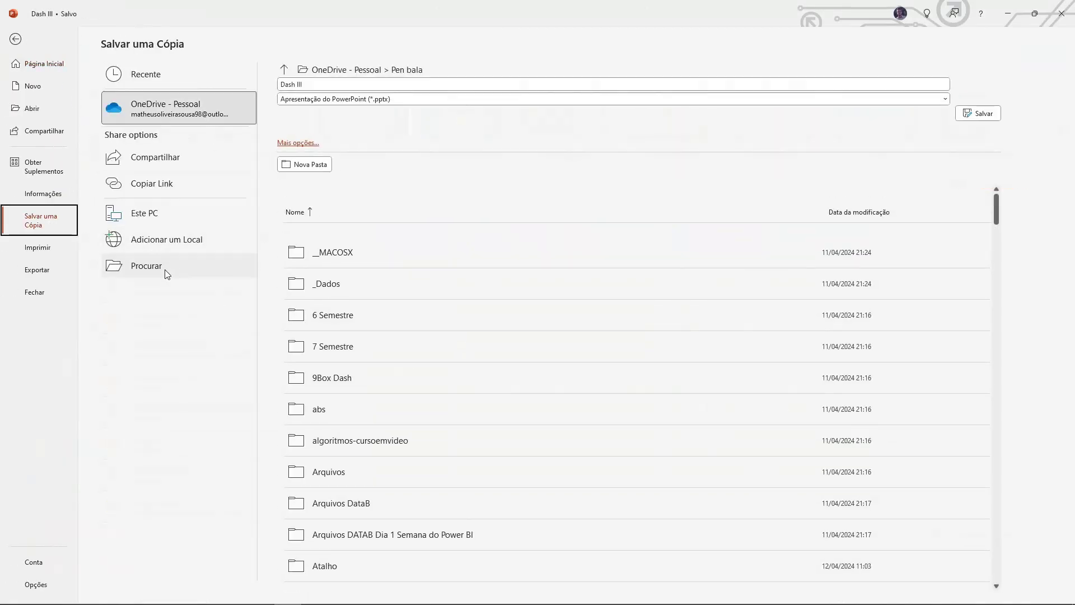
left_click(165, 270)
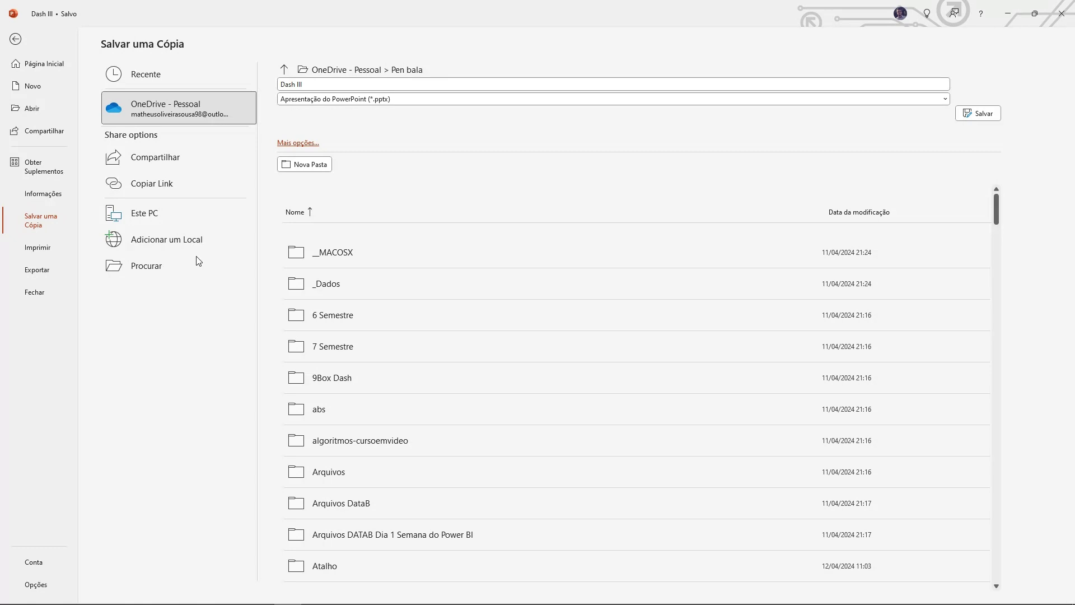
key("alt+Tab")
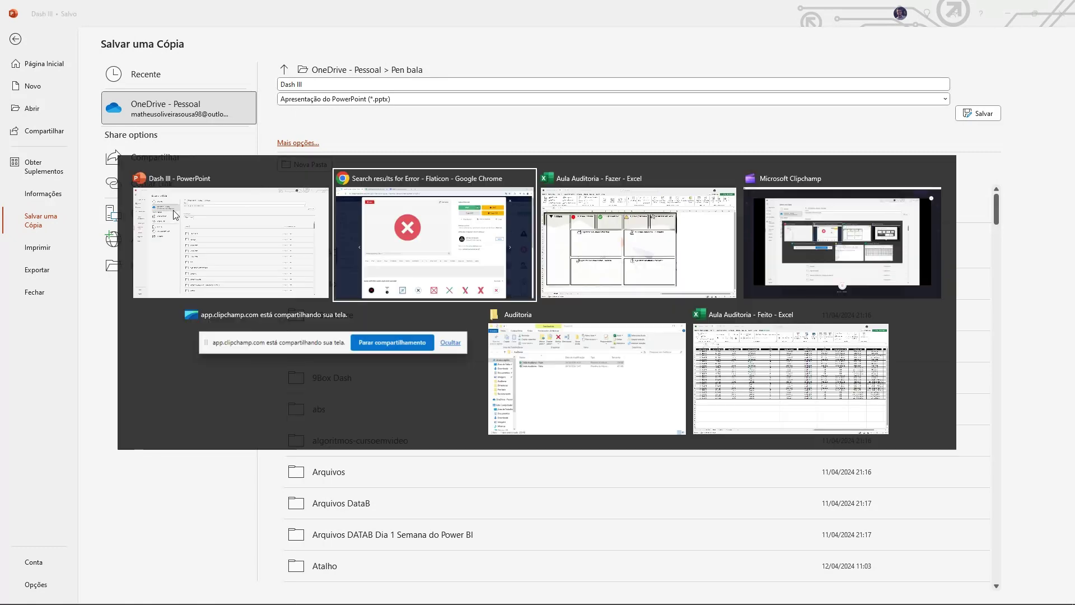
key("alt+Tab")
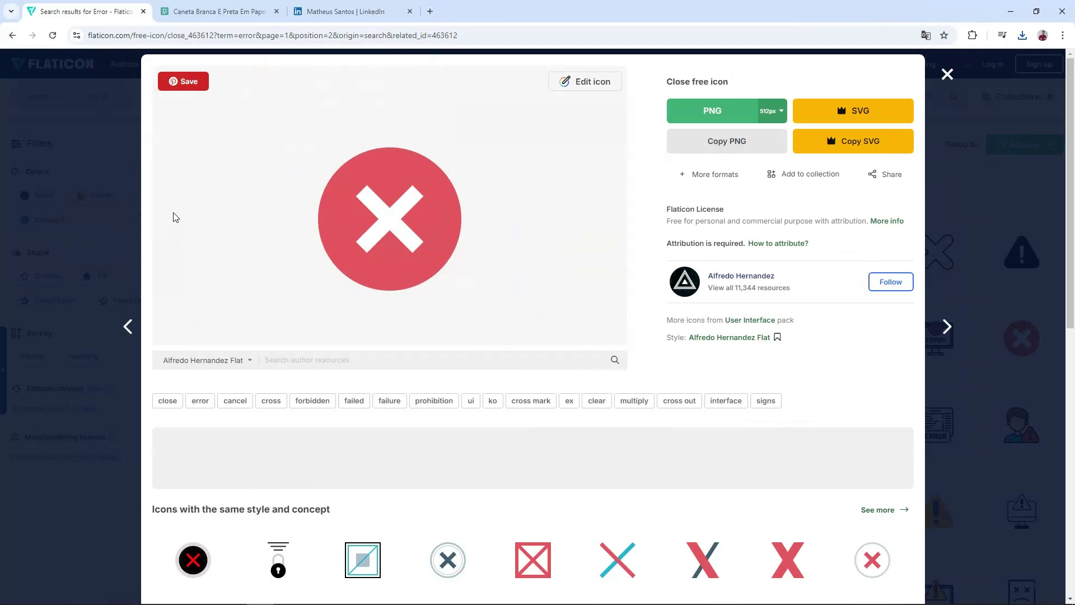
key("alt+Tab")
left_click(54, 96)
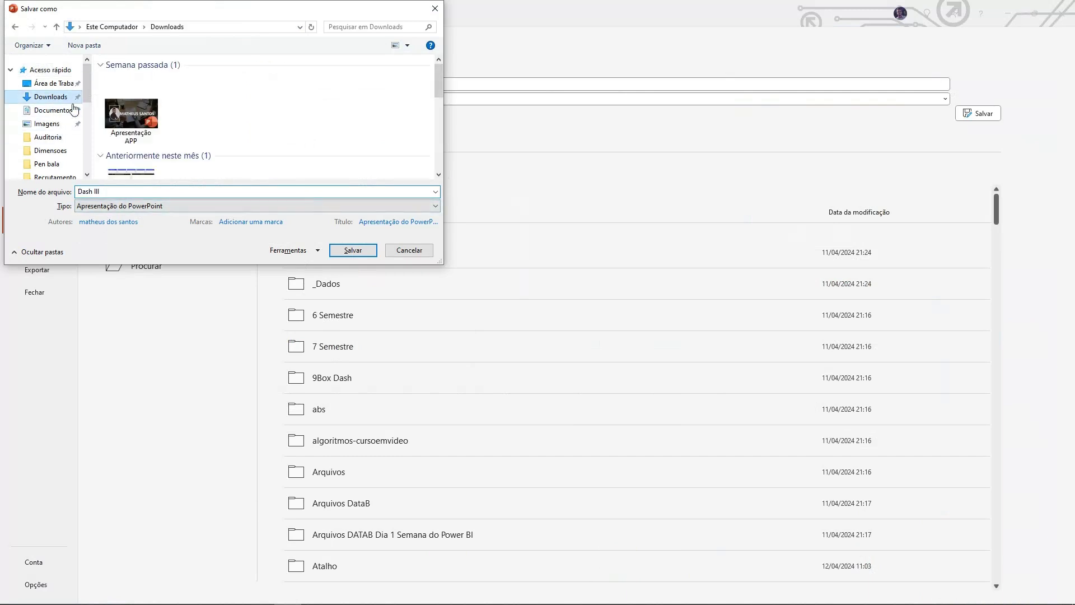
Step: Name the copy ggggg, choose the PNG format, and export only the current slide
left_click(129, 191)
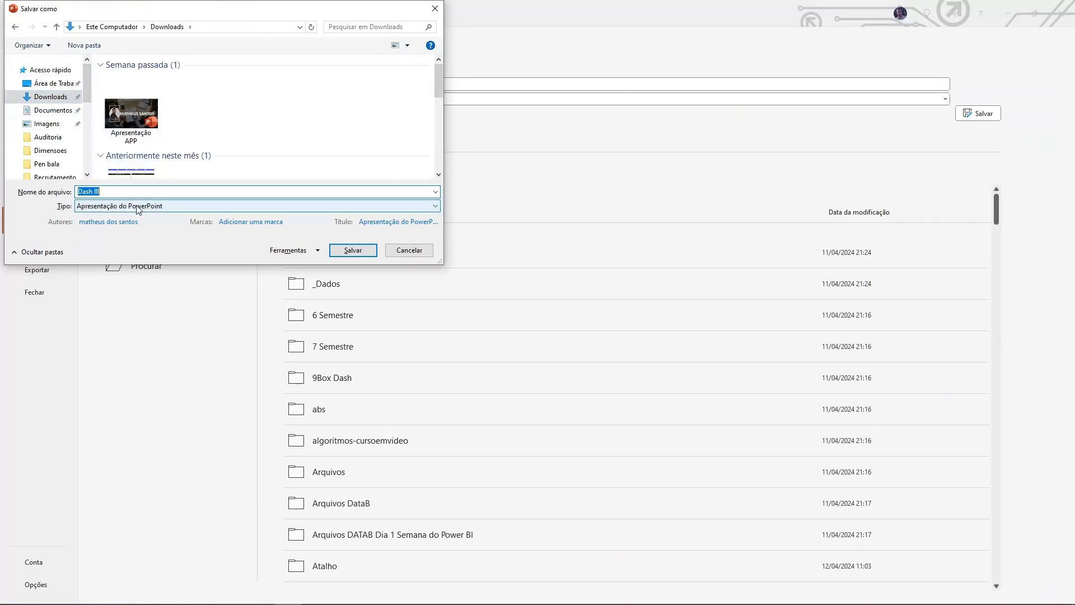
type("ggggg")
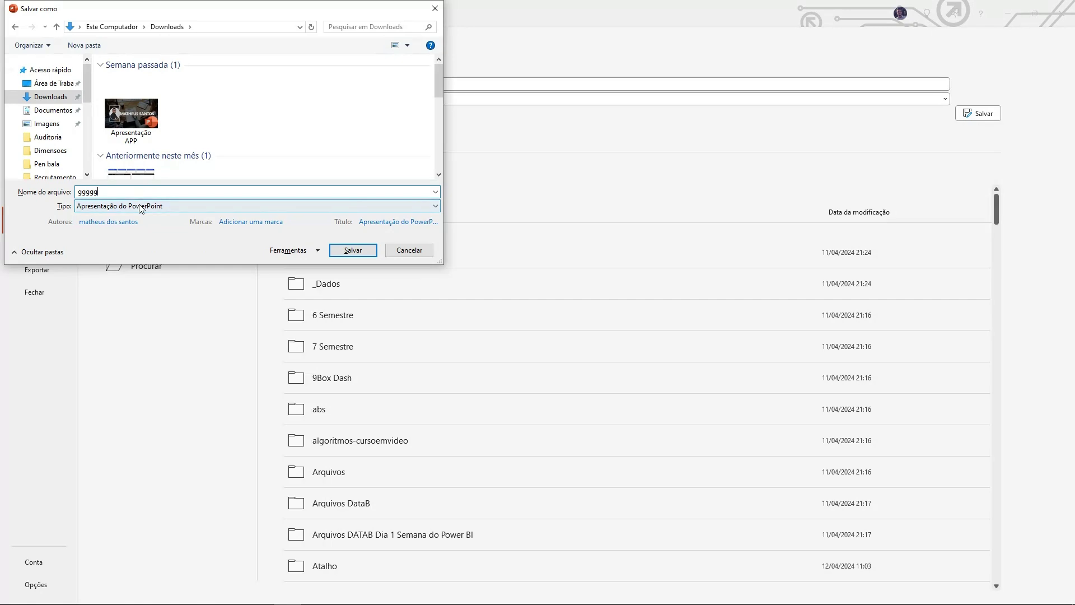
left_click(138, 207)
left_click(106, 207)
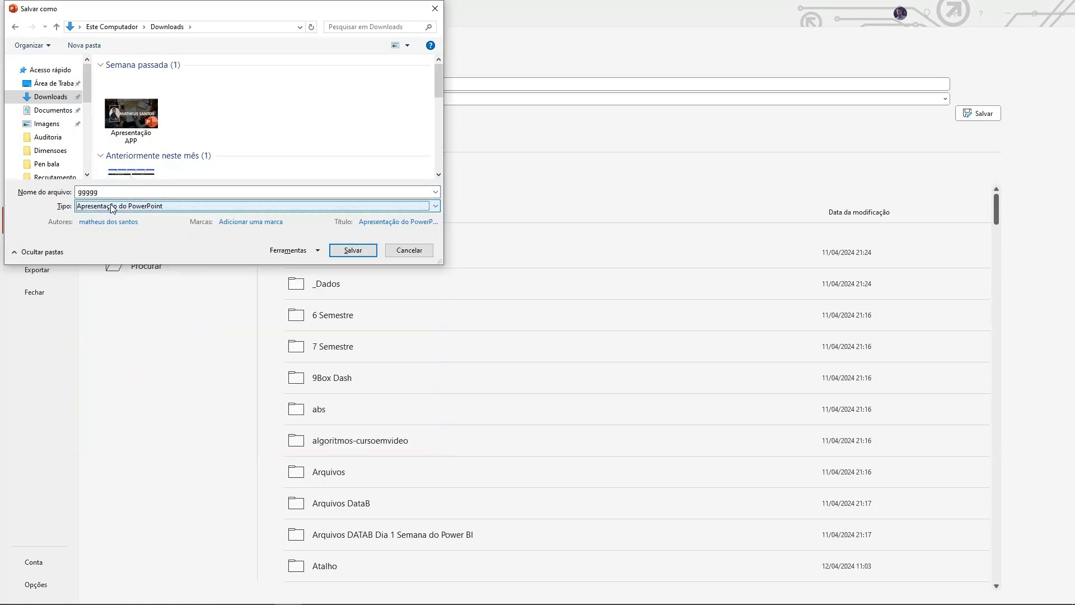
left_click(112, 207)
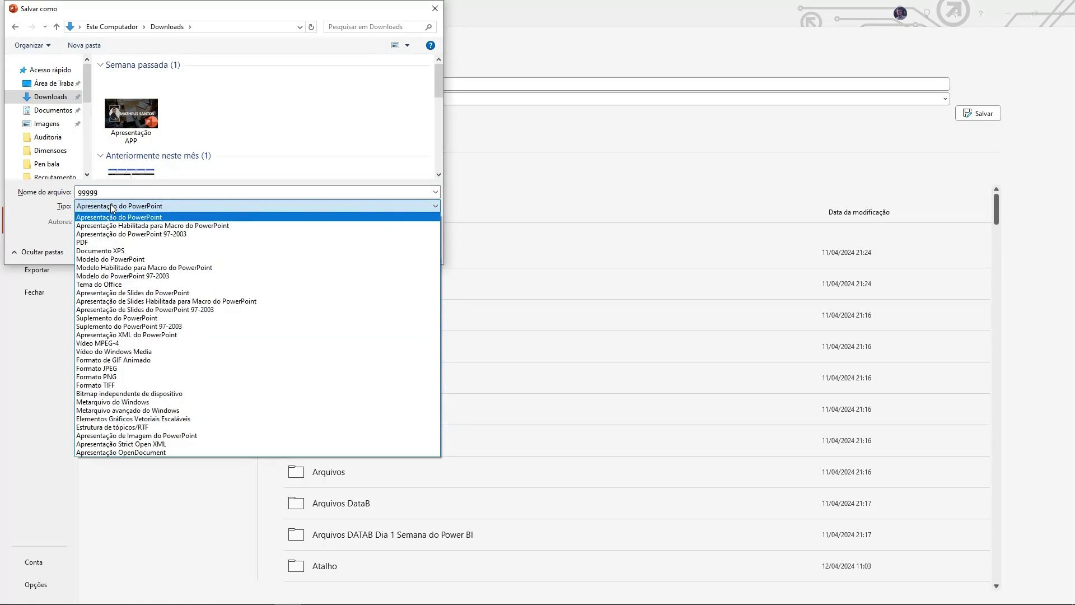
left_click(108, 377)
left_click(344, 250)
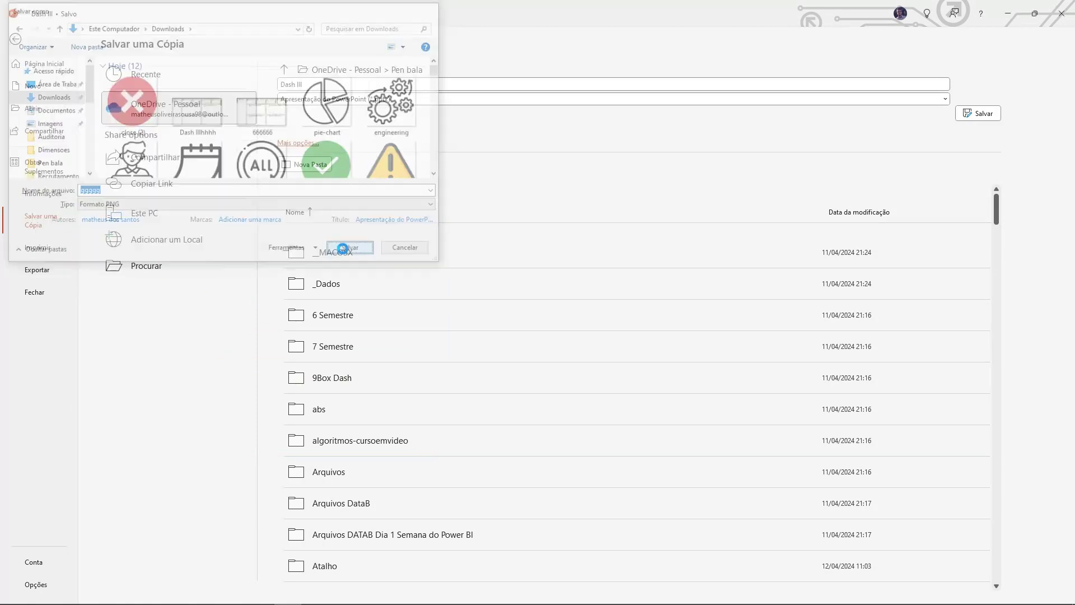
left_click_drag(445, 302, 325, 263)
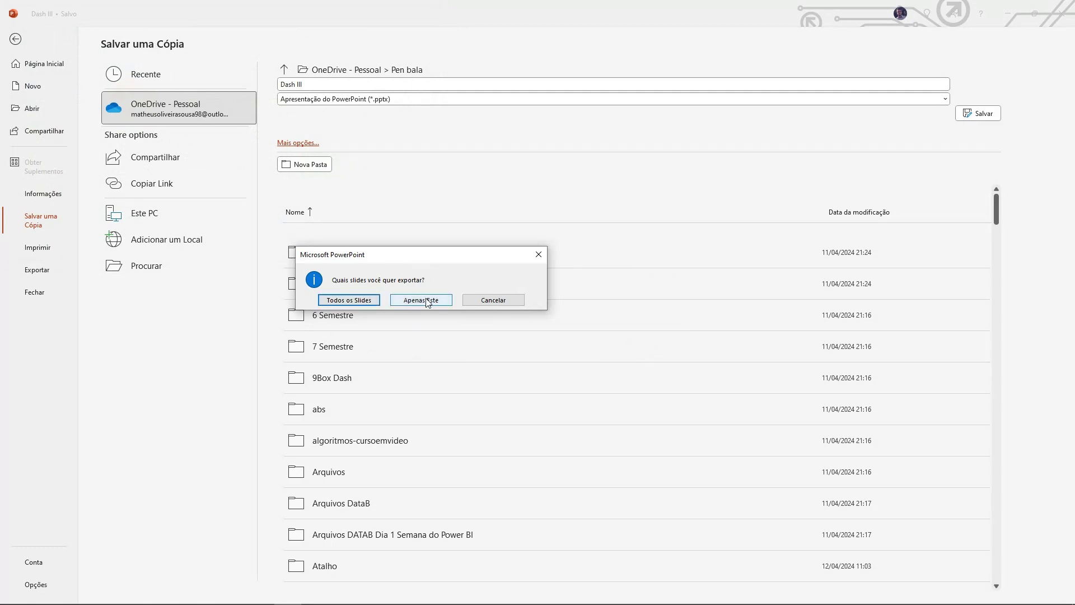
left_click(408, 302)
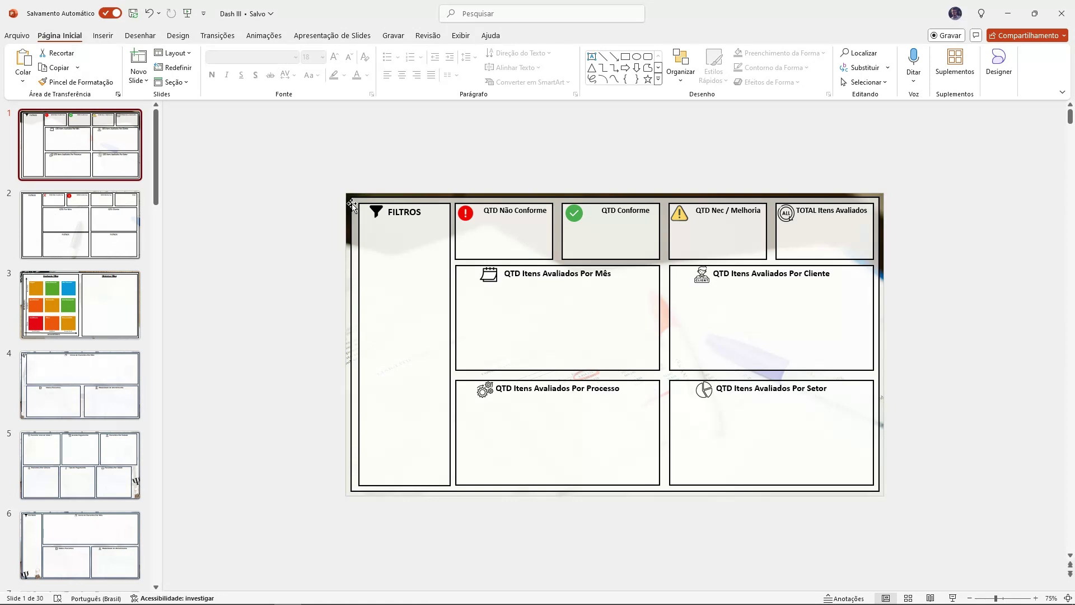
Step: Switch to the Aula Auditoria - Fazer workbook in Excel and add a sheet named DASHB after DASH
key("alt+Tab")
key("alt+Tab")
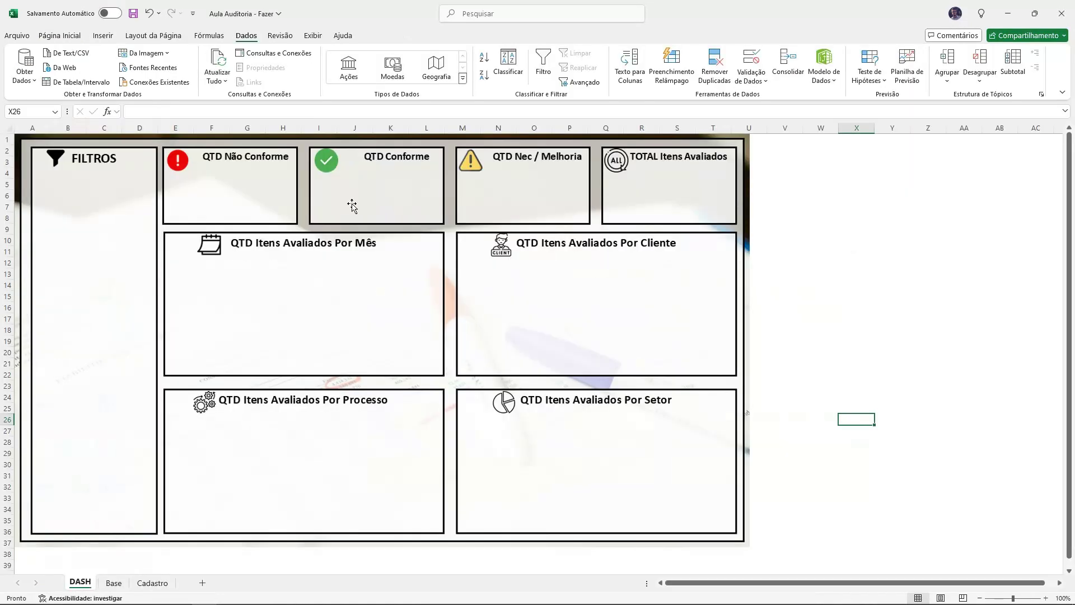
left_click(203, 583)
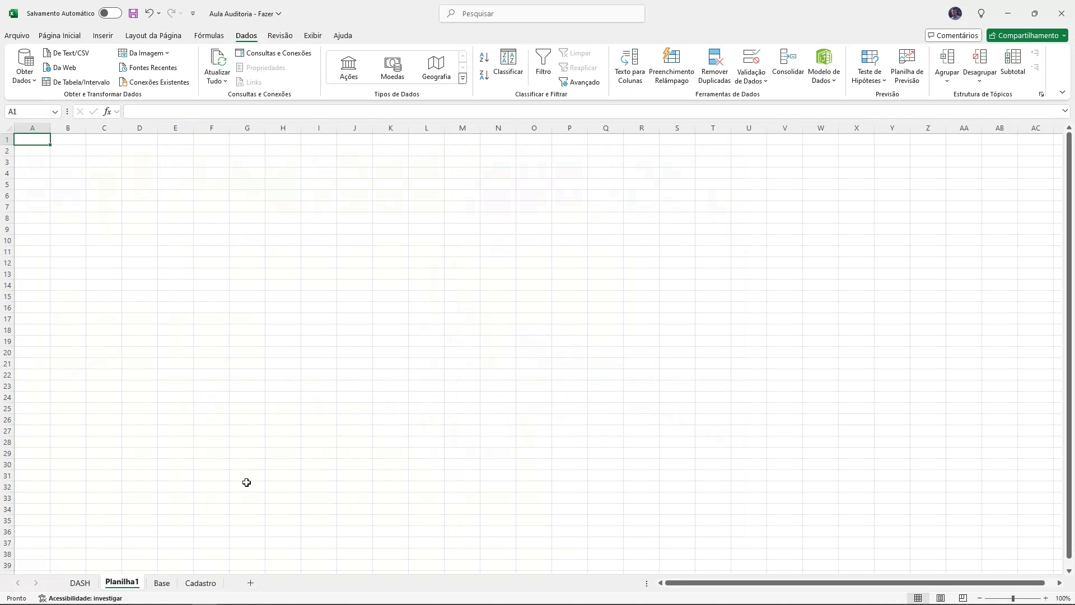
double_click(122, 582)
type("D")
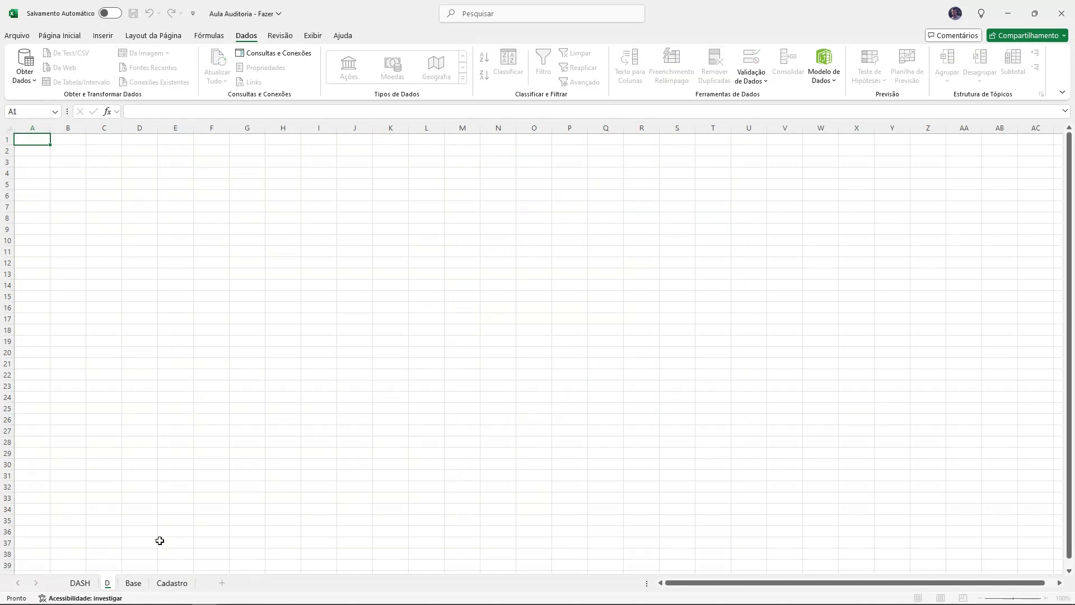
type("ASHB")
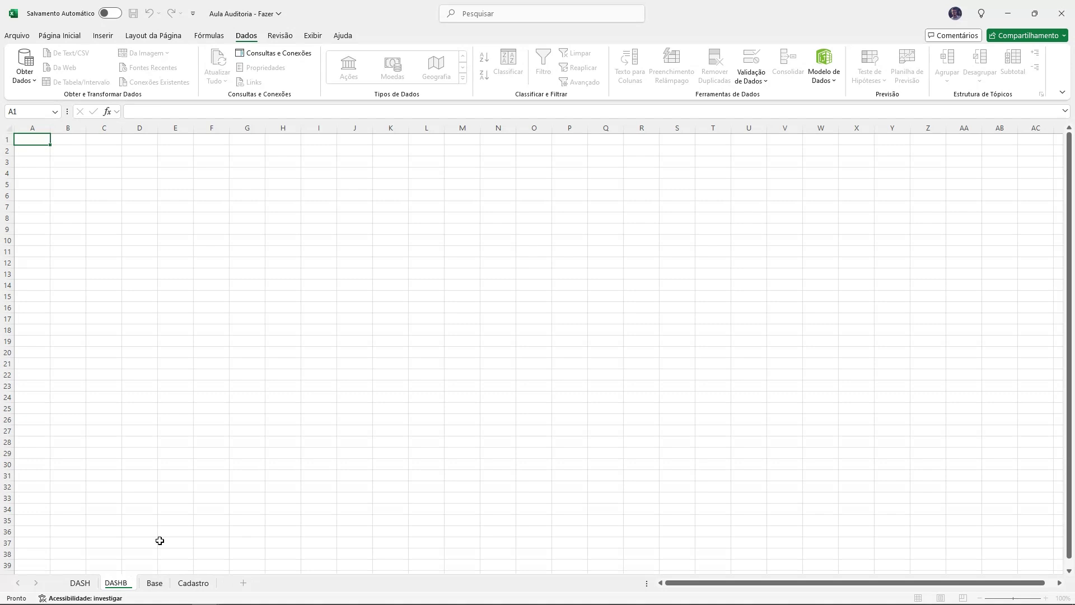
left_click_drag(145, 485, 146, 475)
Step: Insert the picture 666666 from the Downloads folder over the cells of the DASHB sheet
left_click(103, 38)
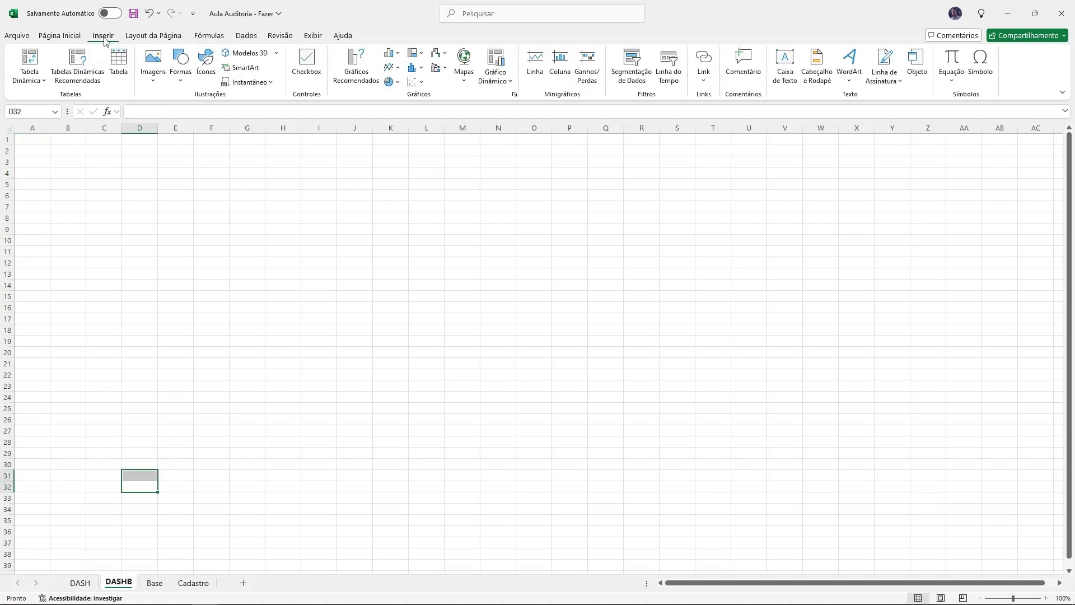
left_click(153, 82)
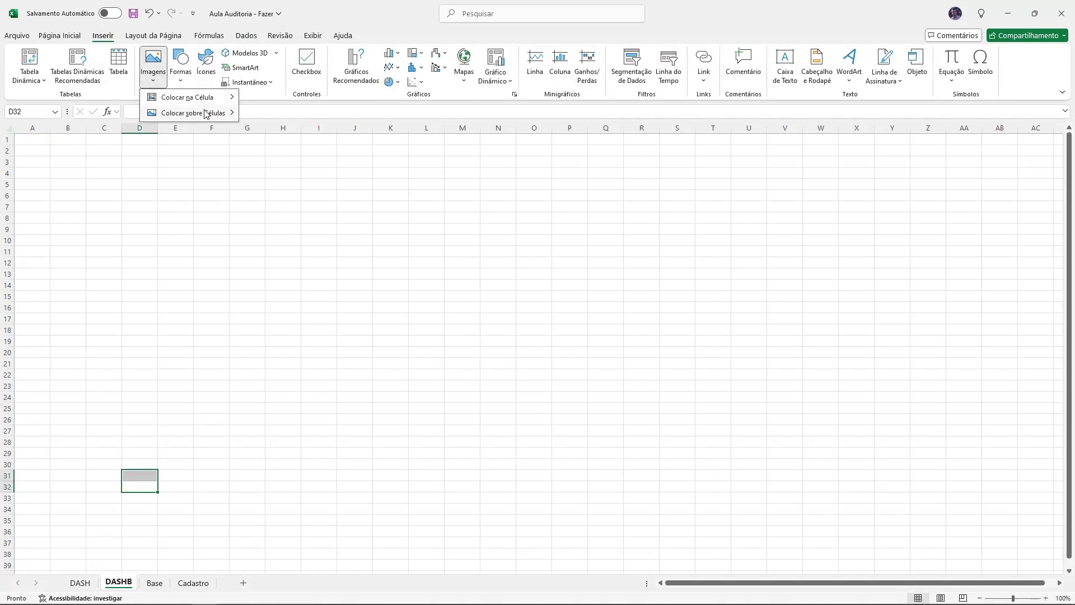
mouse_move(206, 115)
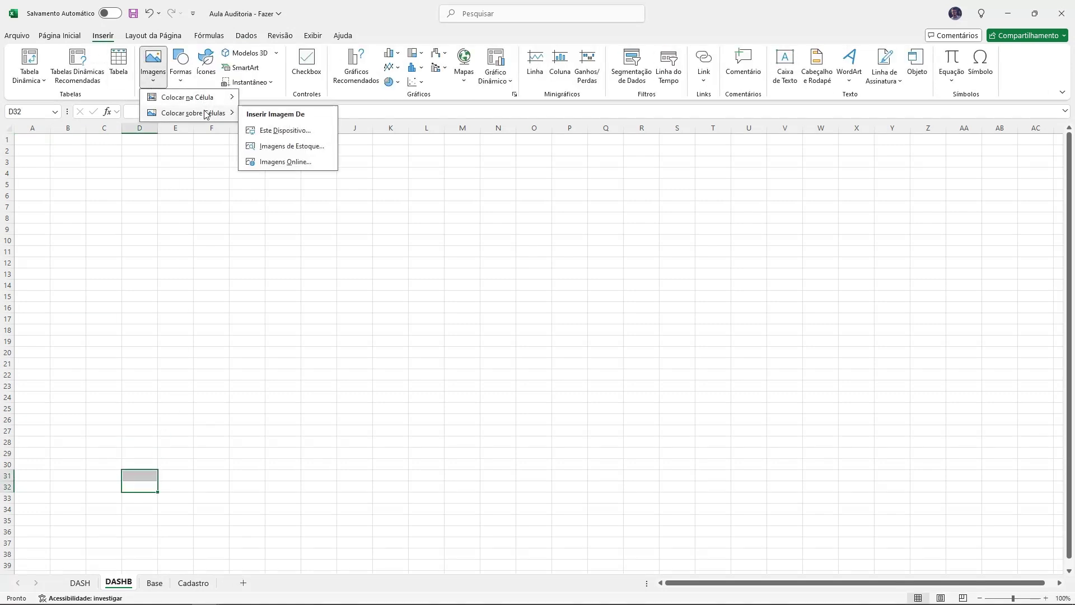
left_click(251, 131)
left_click(78, 155)
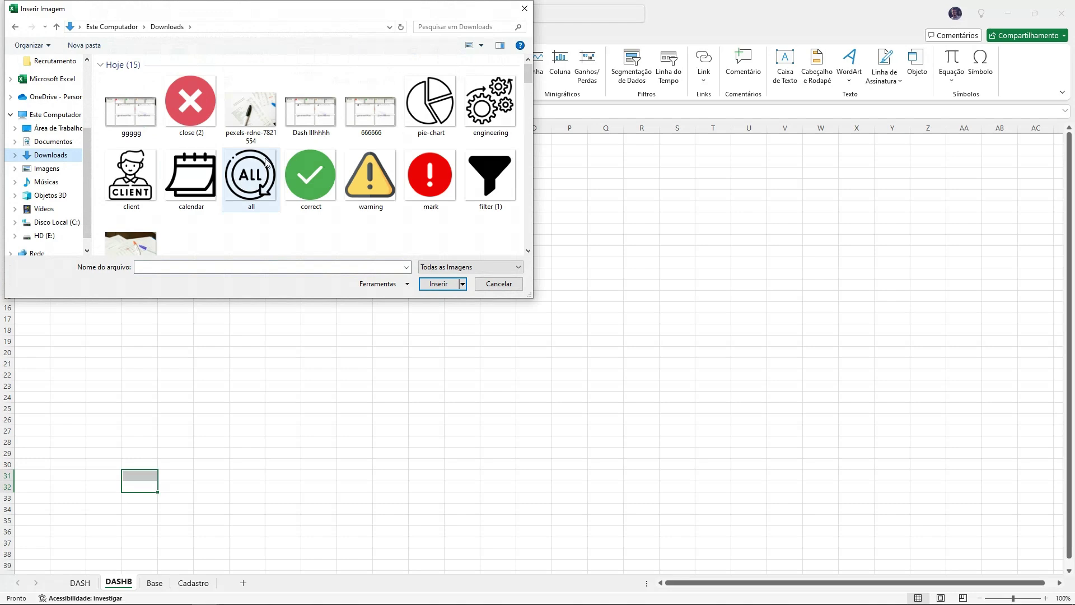
double_click(369, 115)
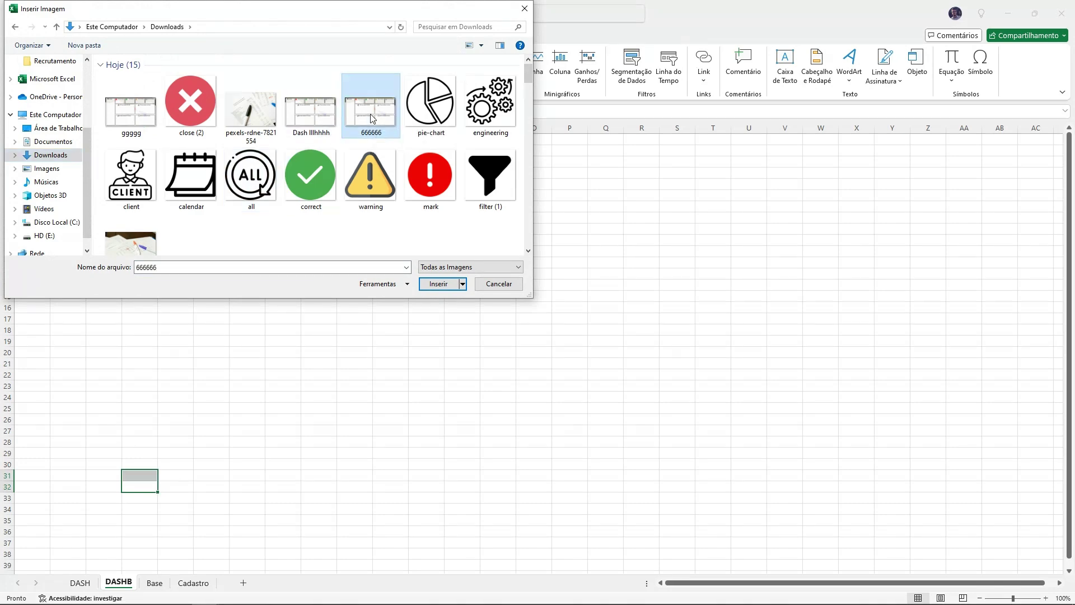
Step: Move the dashboard picture to cell A1 and enlarge it to cover about columns A to U and rows 1 to 38
left_click_drag(353, 464, 246, 120)
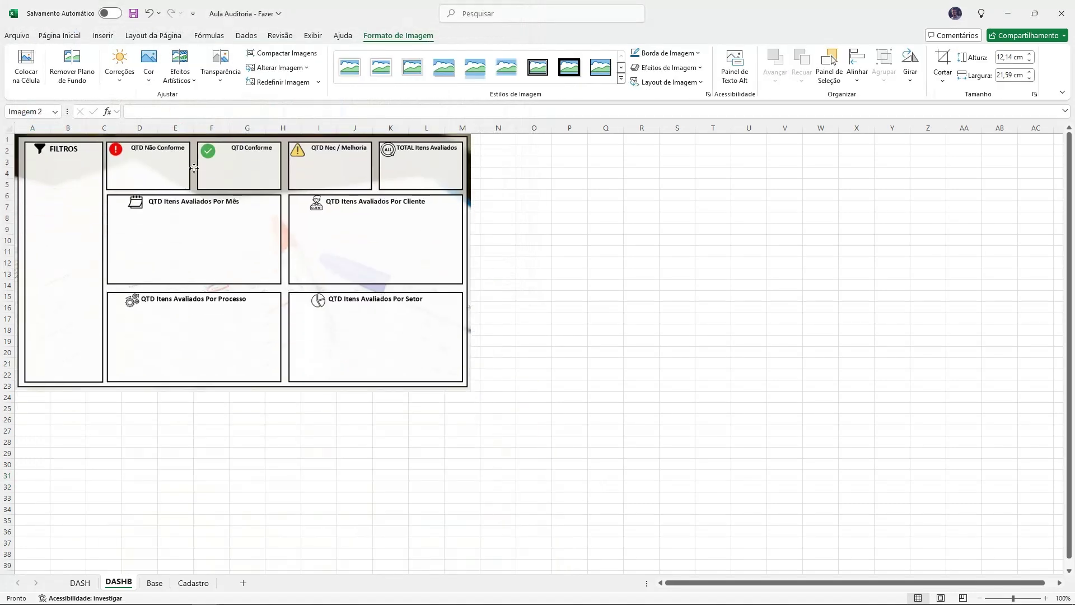
left_click_drag(472, 392, 744, 559)
left_click(811, 502)
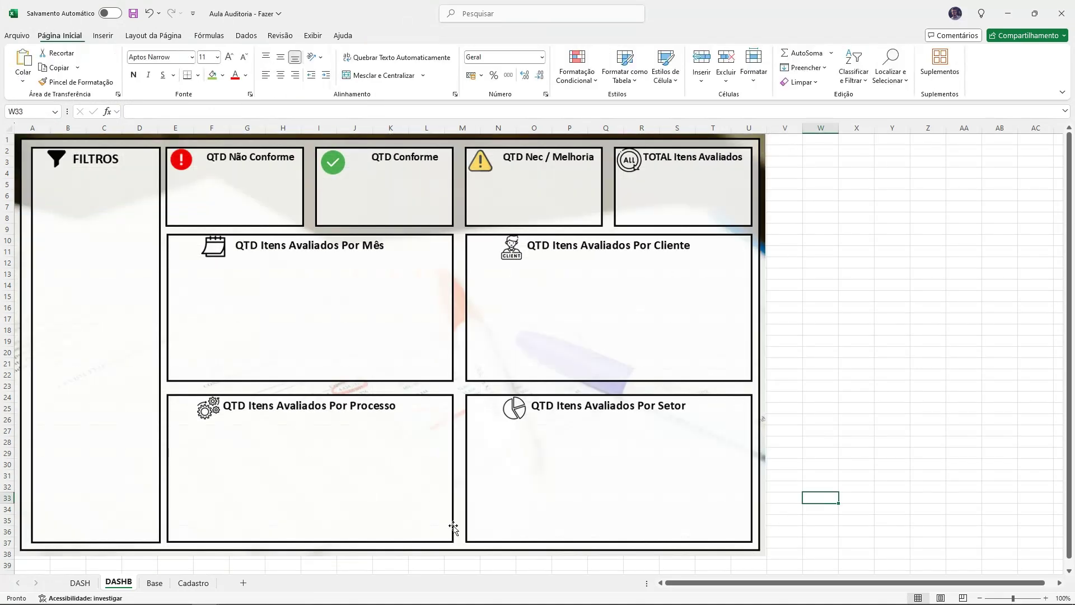
Step: Compare it briefly with the DASH sheet and delete the DASHB sheet from the workbook
left_click(81, 583)
left_click(118, 583)
right_click(117, 583)
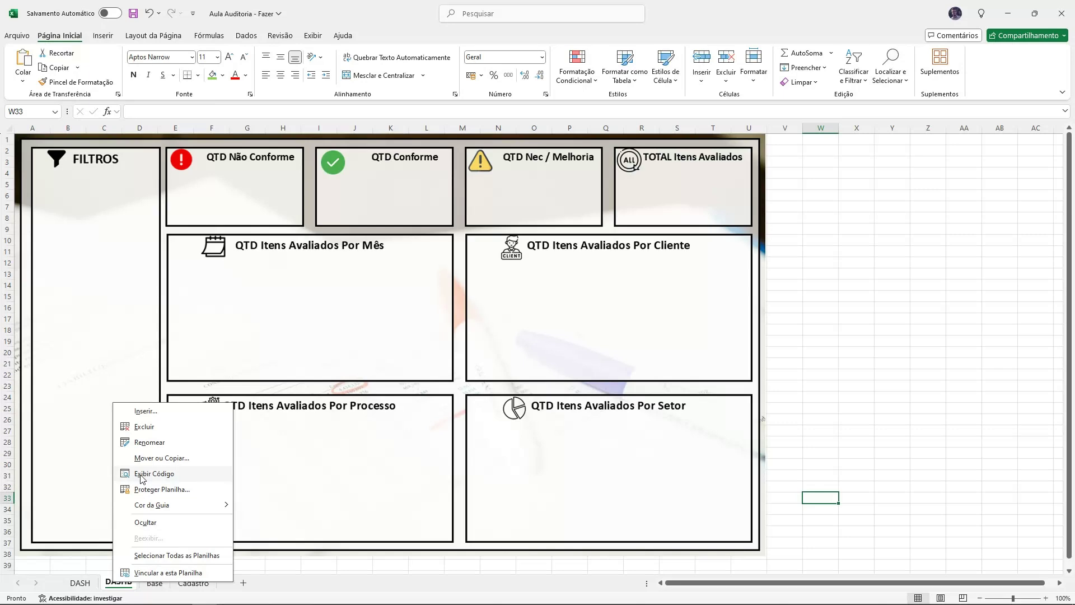
left_click(144, 425)
left_click(517, 339)
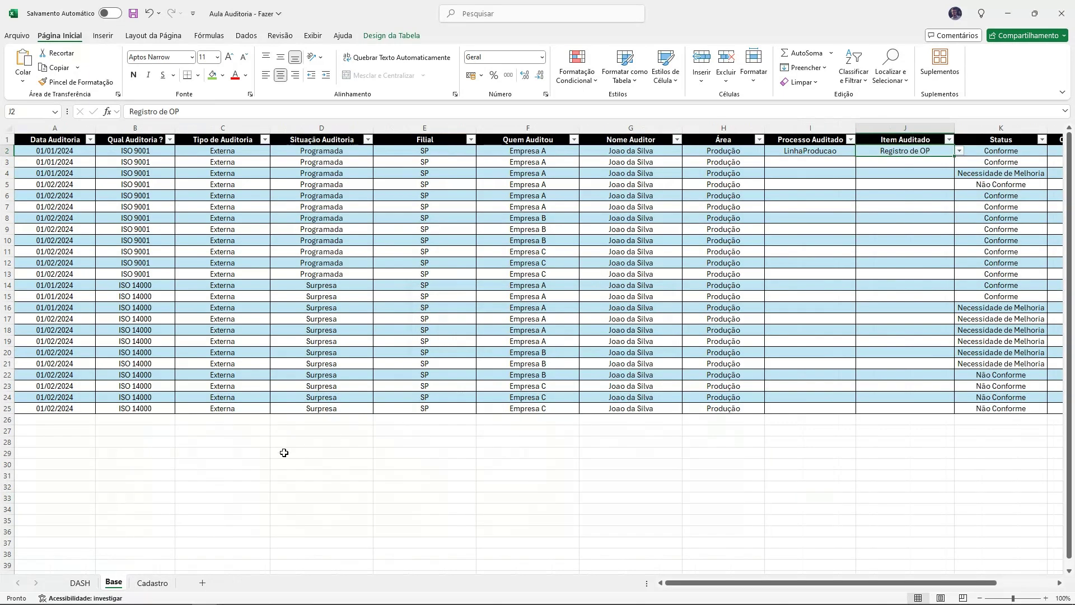
Step: Switch to the Aula Auditoria - Feito workbook and copy the audit records in A2:K25 of its Base sheet
left_click(273, 469)
left_click(80, 583)
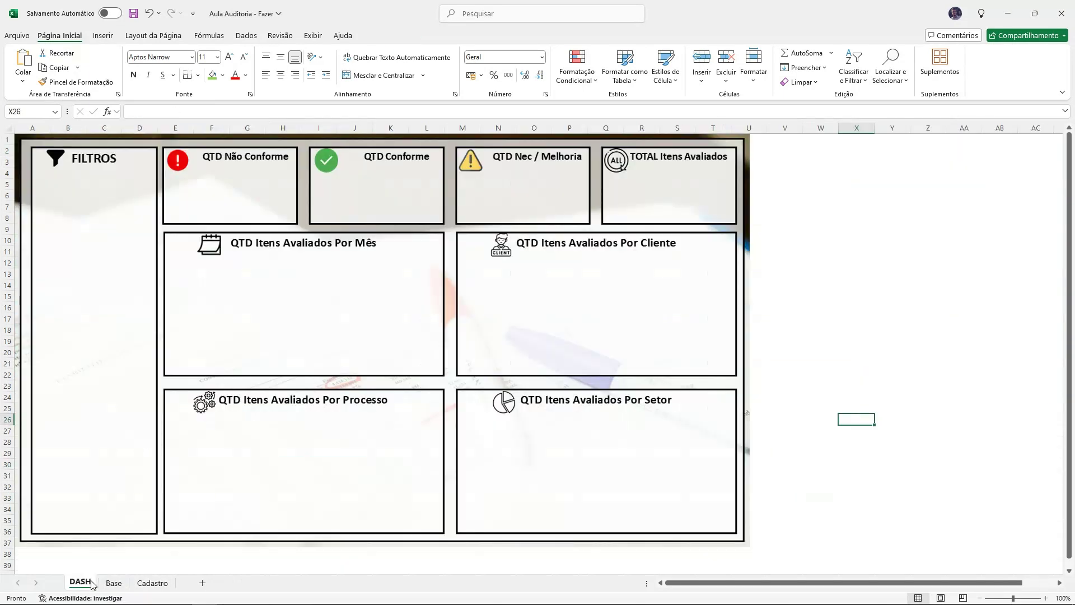
left_click(114, 583)
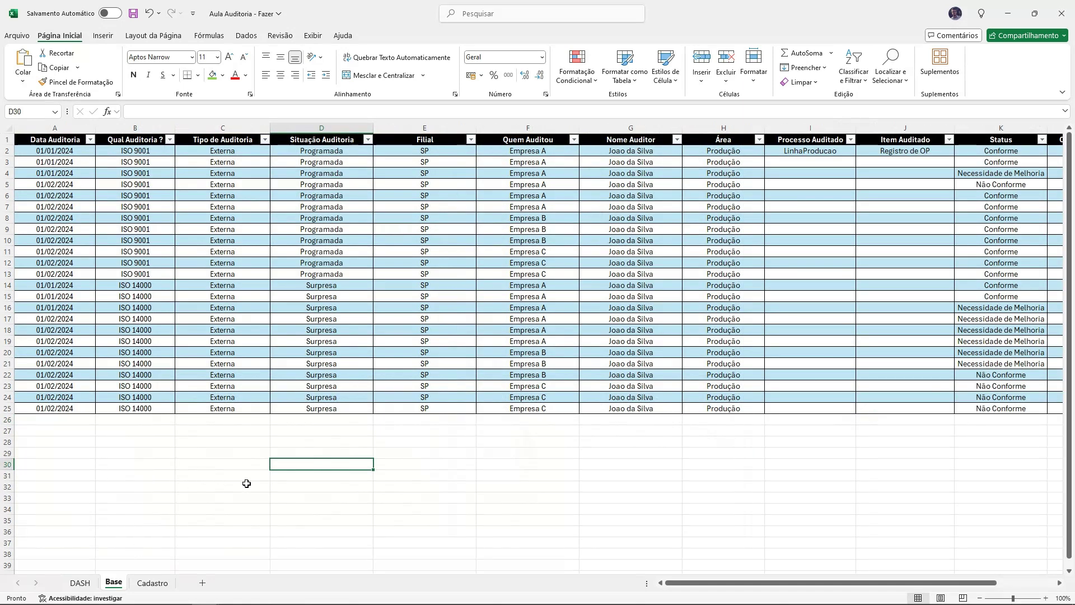
key("alt+Tab")
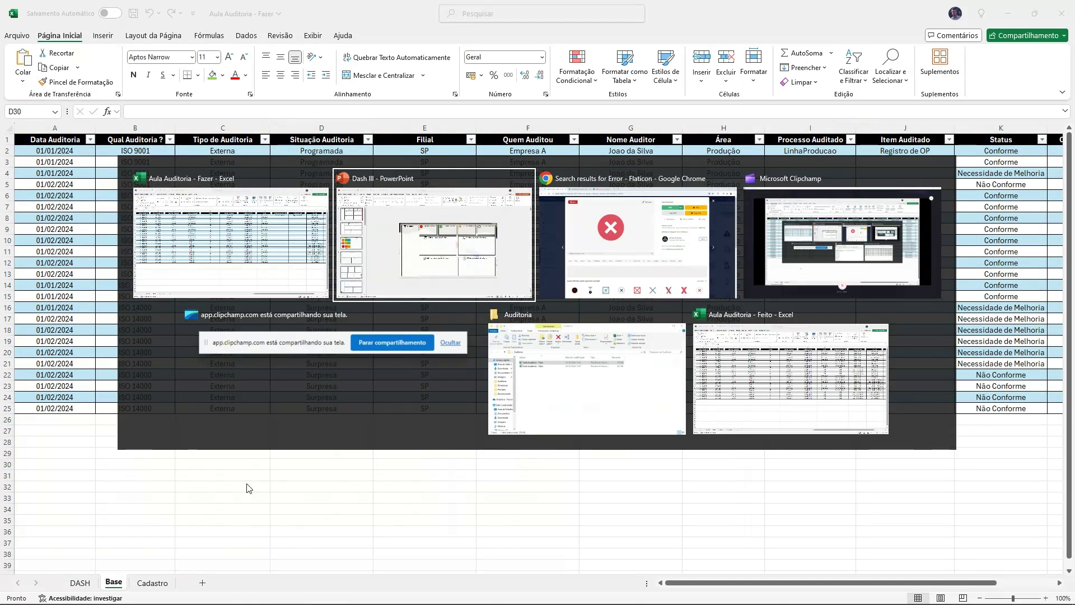
key("Tab")
key("Tab")
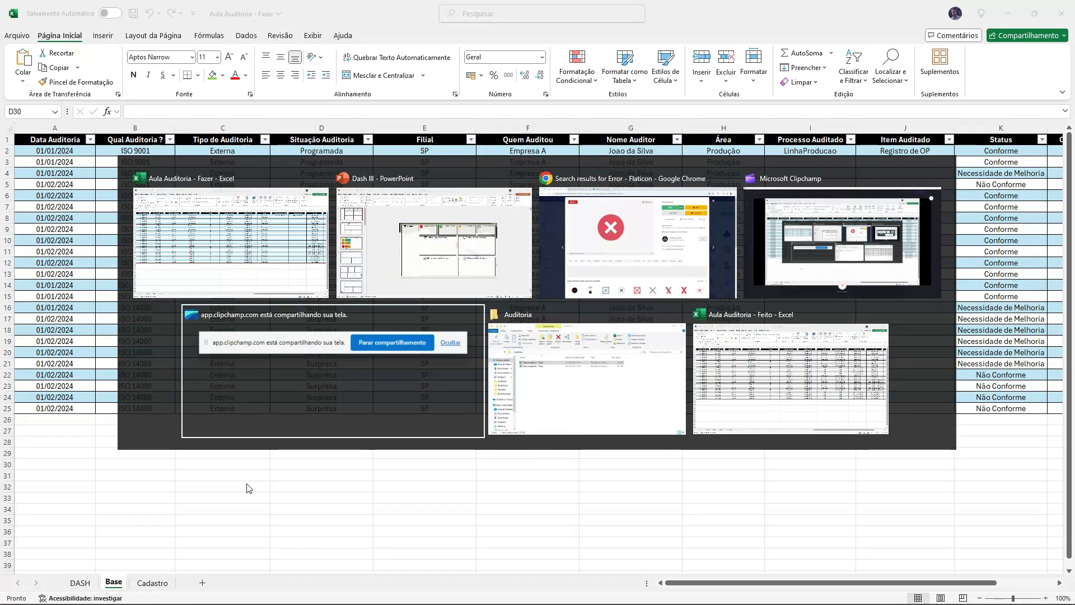
key("Tab")
left_click(353, 476)
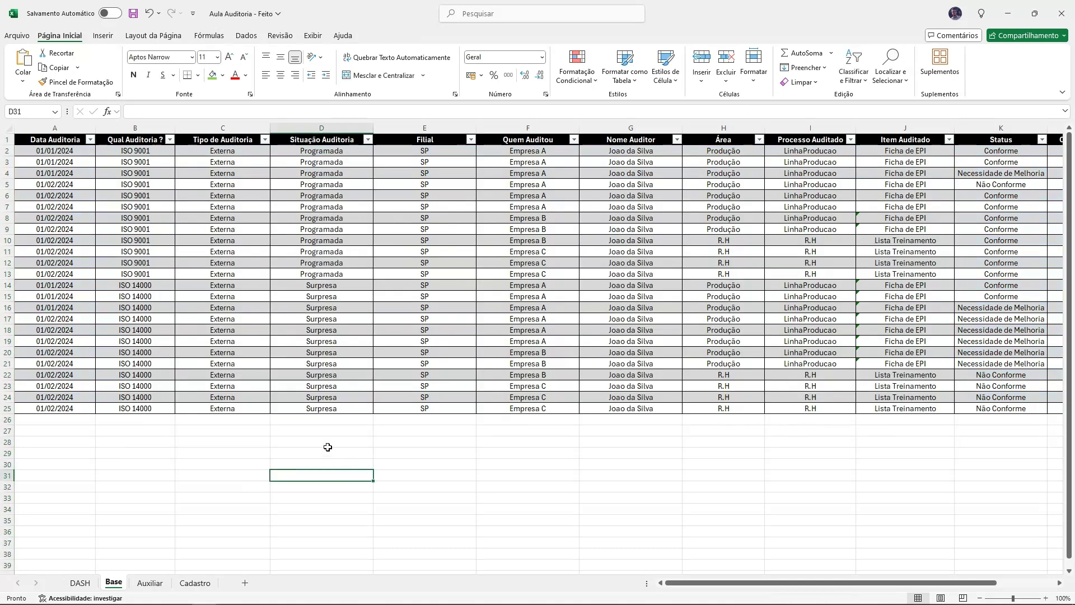
left_click_drag(62, 150, 1003, 408)
key("ctrl+c")
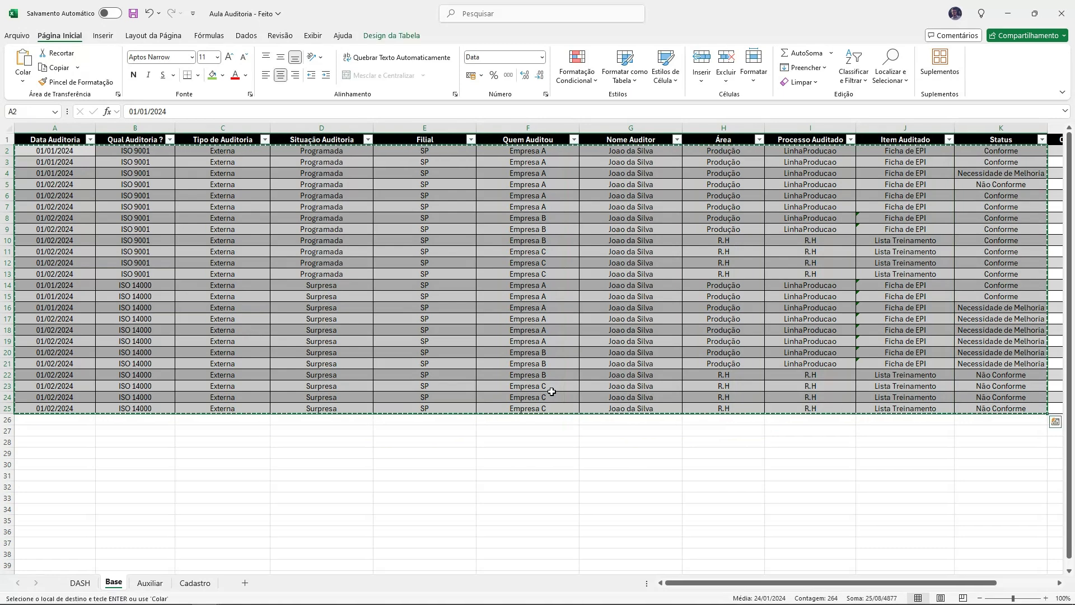
Step: Try pasting the copied records from A2 of the Base table in Aula Auditoria - Fazer, and undo the paste
key("alt+Tab")
left_click(57, 151)
key("ctrl+v")
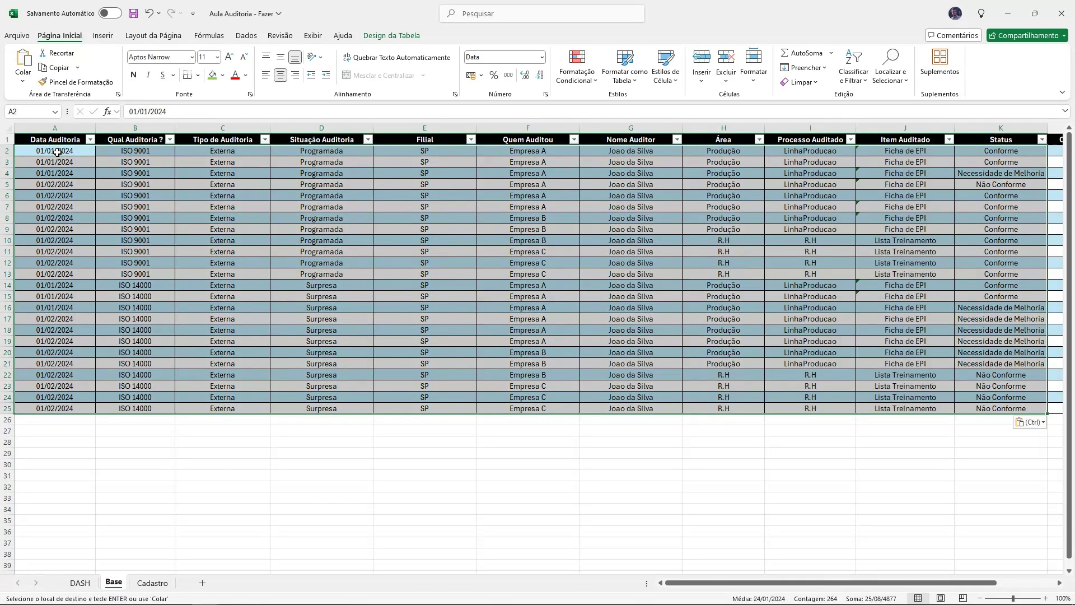
left_click(817, 352)
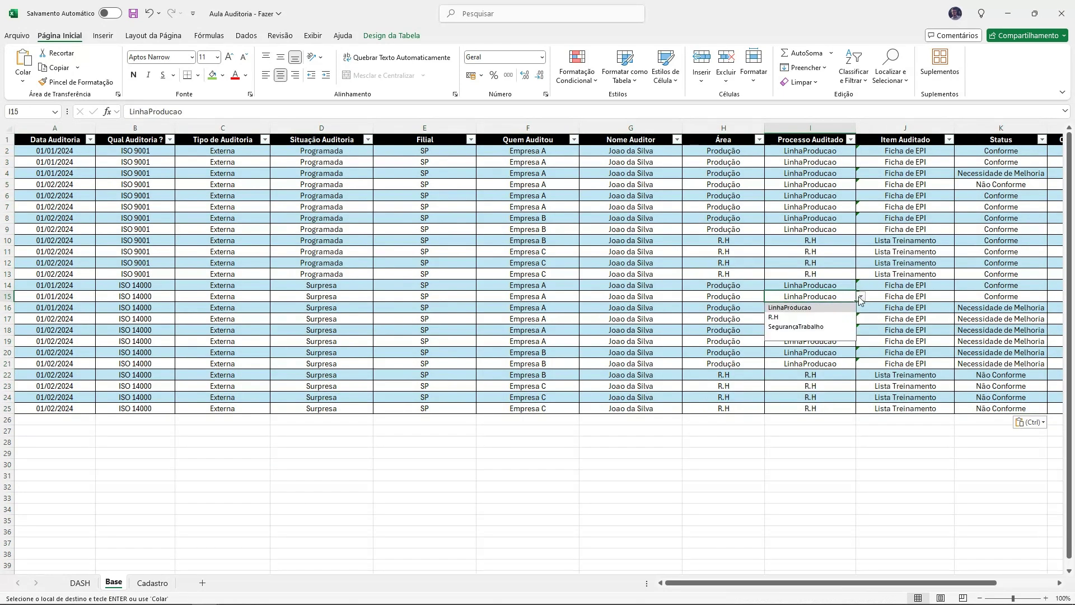
left_click(705, 315)
left_click(756, 329)
left_click(740, 356)
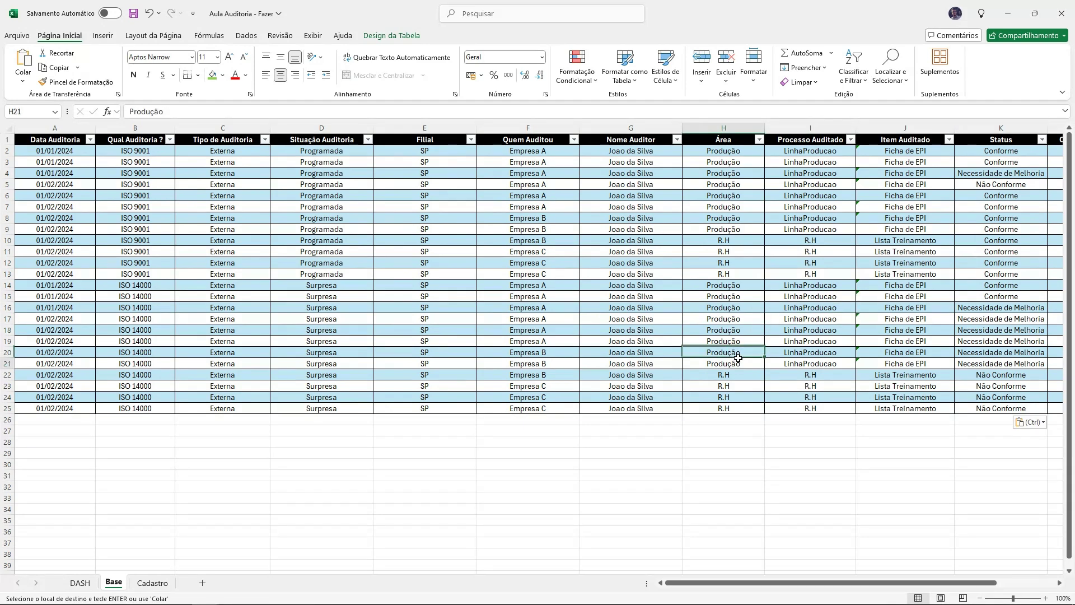
left_click(548, 375)
left_click(528, 398)
key("ctrl+z")
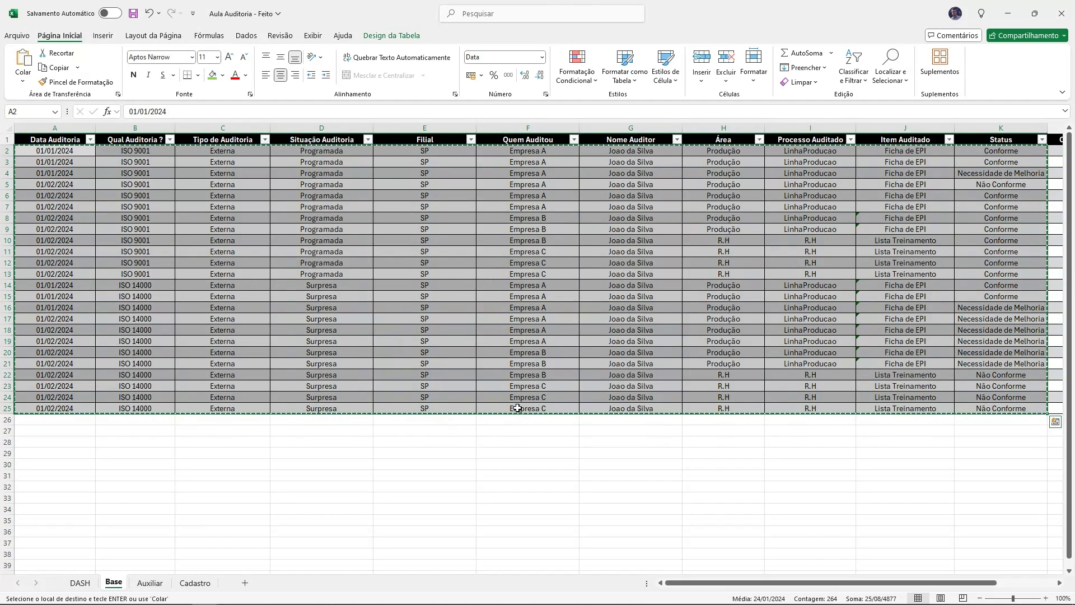
Step: Copy I2:J25 from the Base sheet of Aula Auditoria - Feito and paste it from I3 in the Aula Auditoria - Fazer Base table
key("ctrl+y")
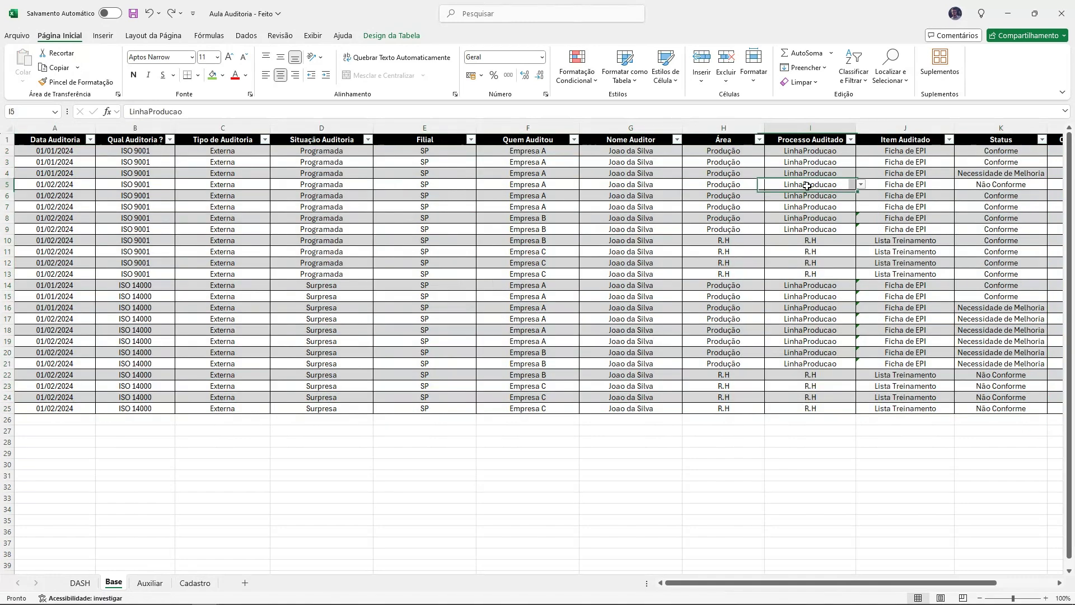
left_click_drag(817, 152, 893, 407)
key("ctrl+c")
key("alt+Tab")
left_click(797, 166)
key("ctrl+v")
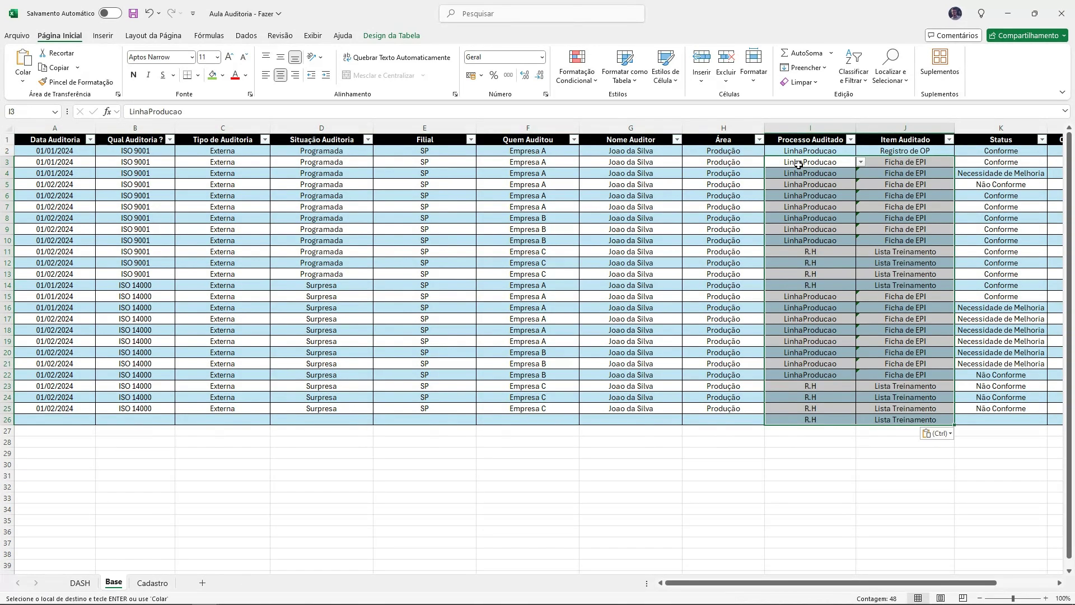
left_click(810, 230)
left_click(862, 230)
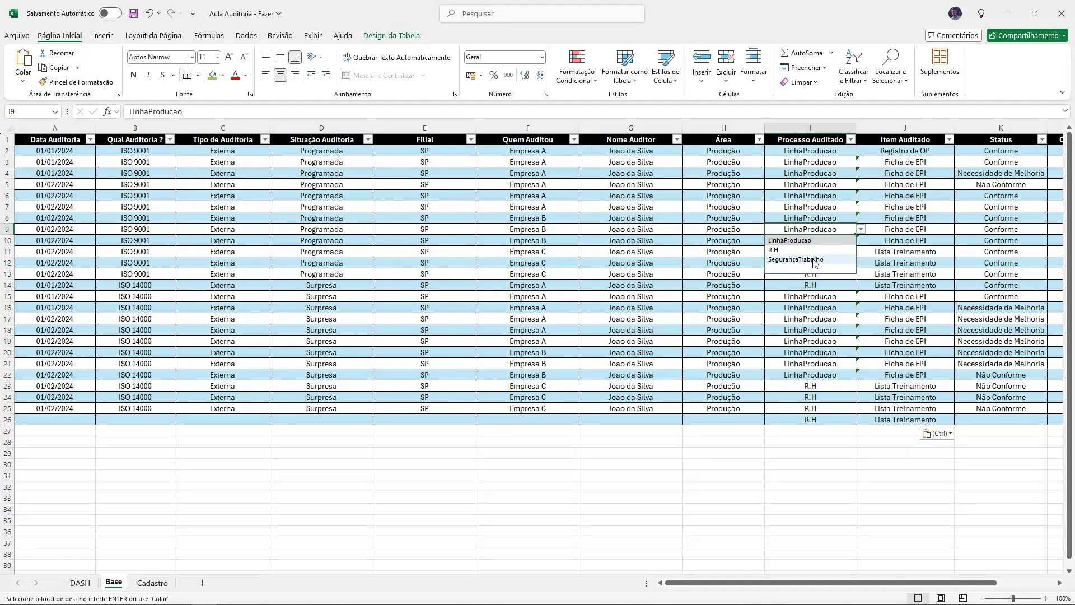
left_click(627, 452)
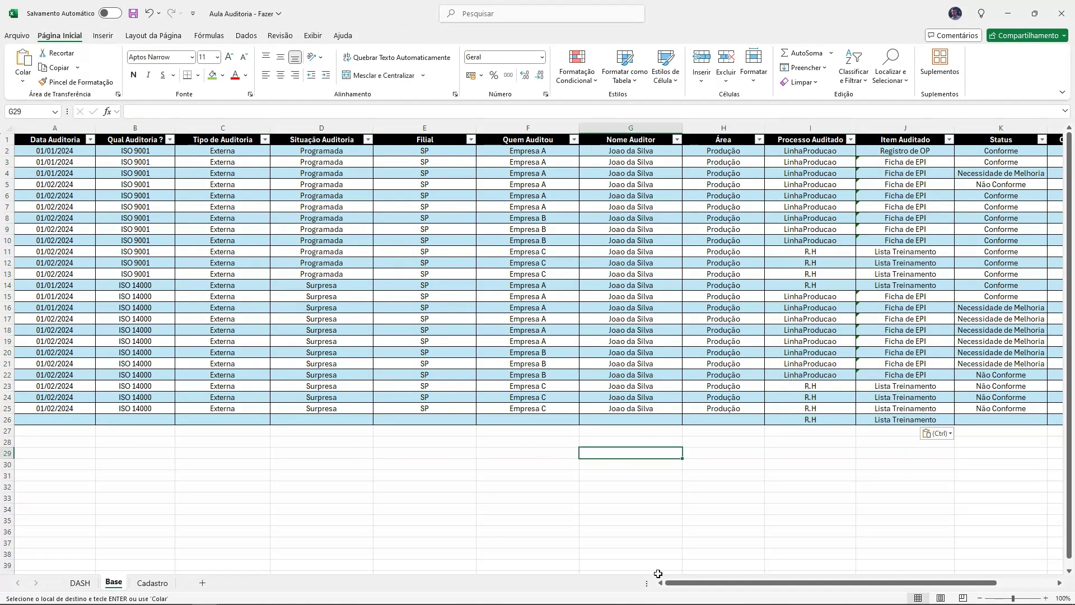
Step: Delete the surplus row 26 at the end of the Base table
left_click(12, 424)
left_click(8, 421)
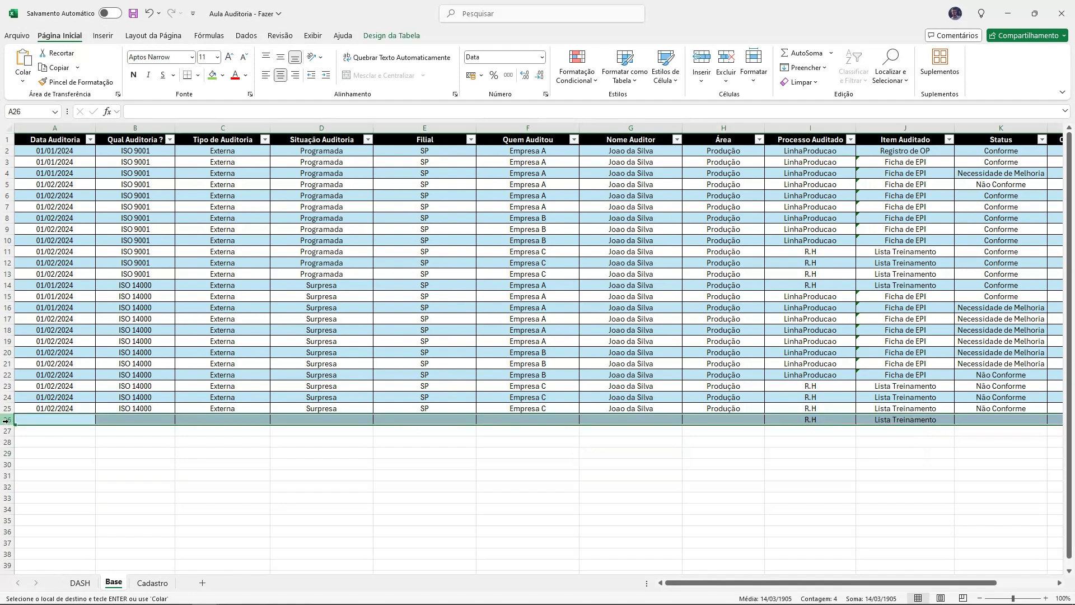
right_click(7, 421)
left_click(48, 334)
left_click(340, 288)
left_click(451, 332)
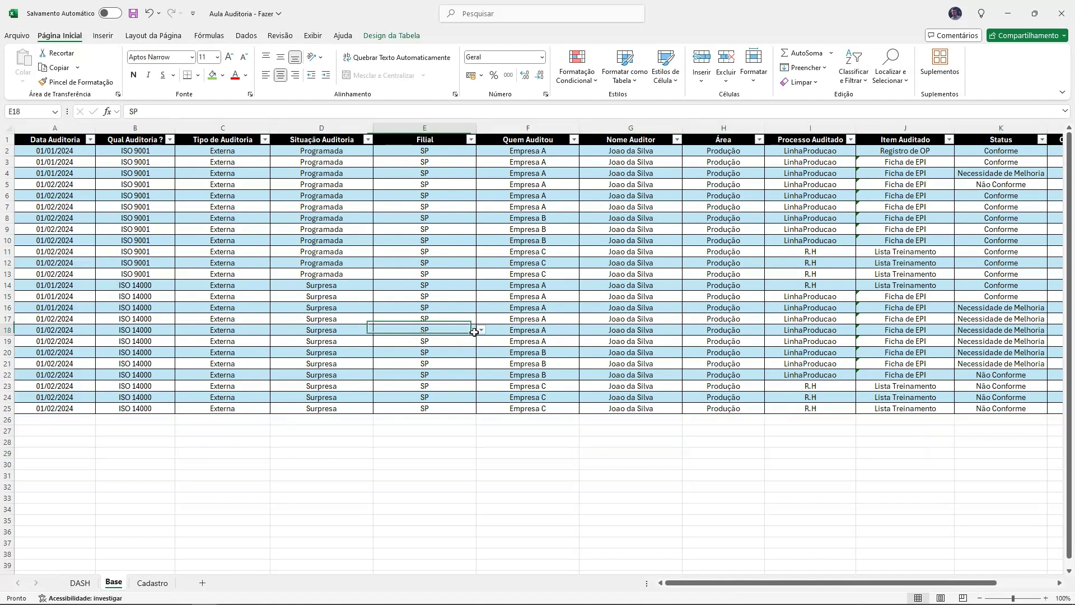
Step: Examine the Processo Auditado drop-down options in row 20 and the source lists on the Cadastro sheet
left_click(540, 341)
left_click(623, 342)
left_click(771, 345)
left_click(670, 351)
left_click(716, 353)
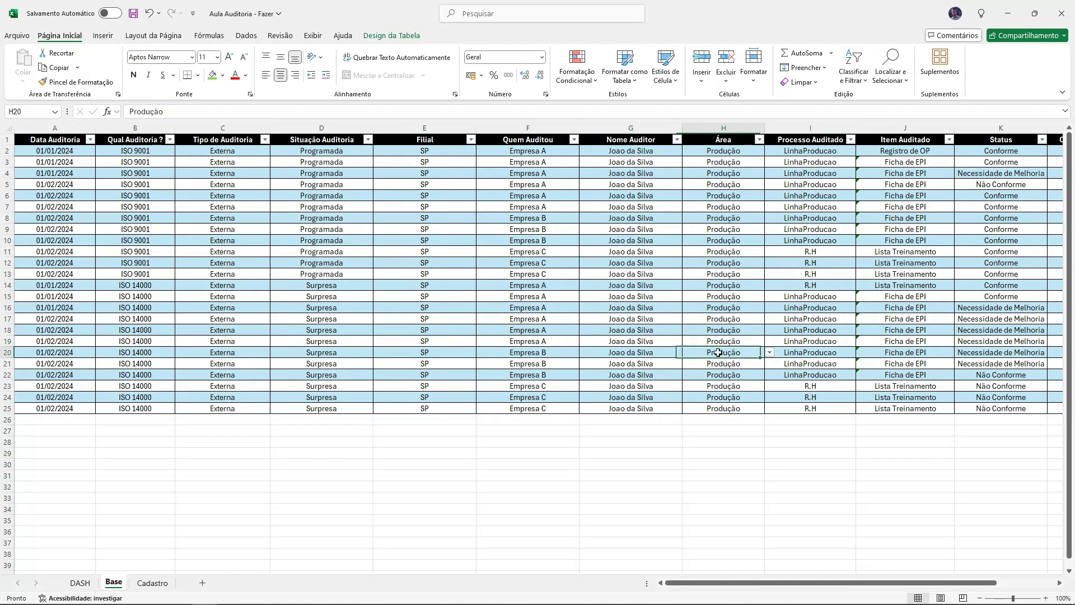
left_click(828, 355)
left_click(862, 353)
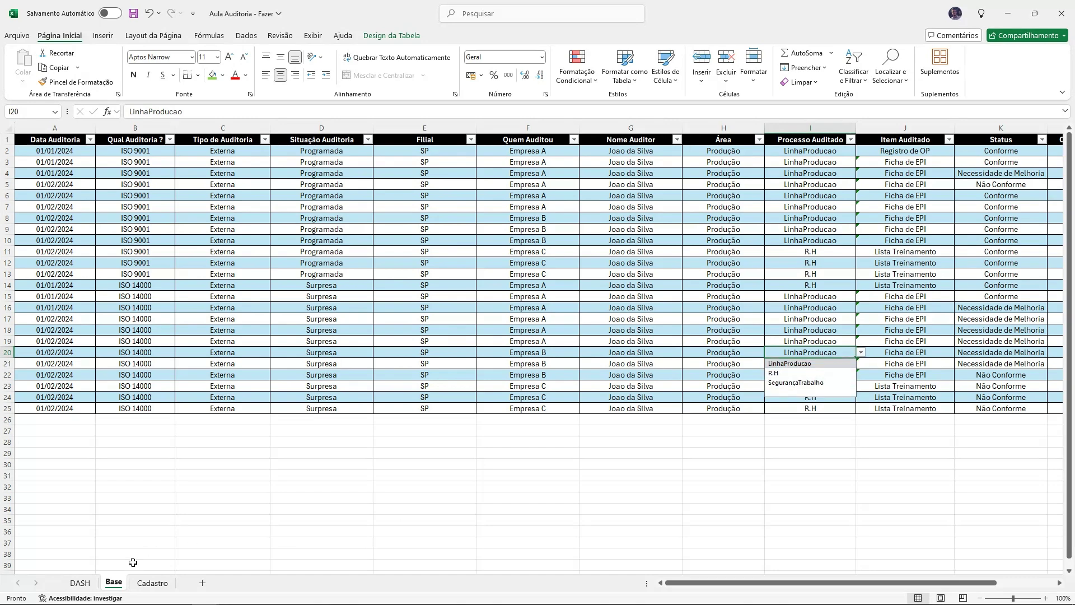
left_click(152, 583)
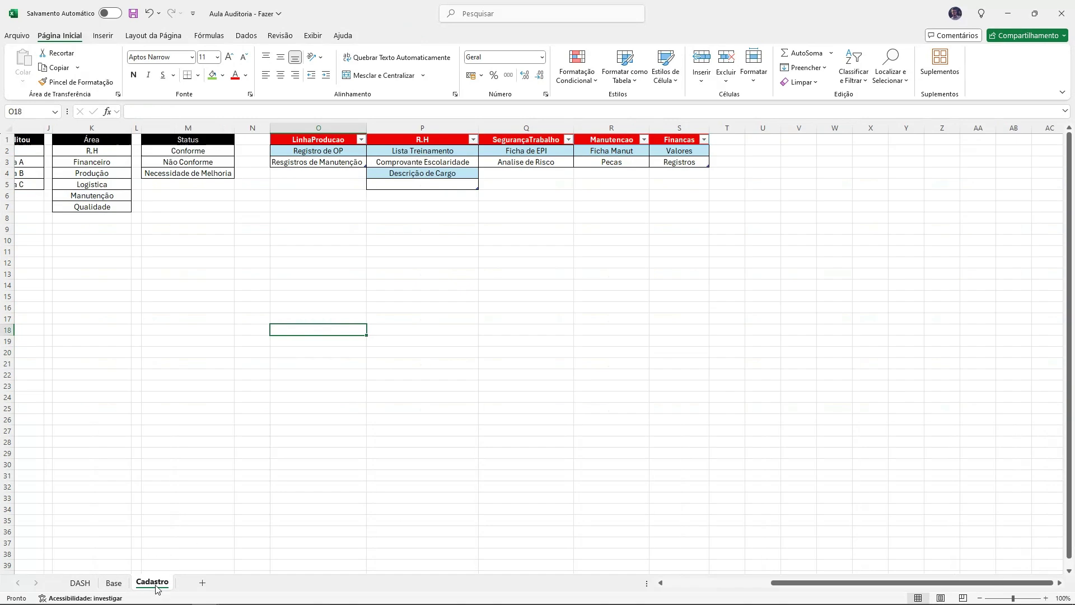
left_click(114, 583)
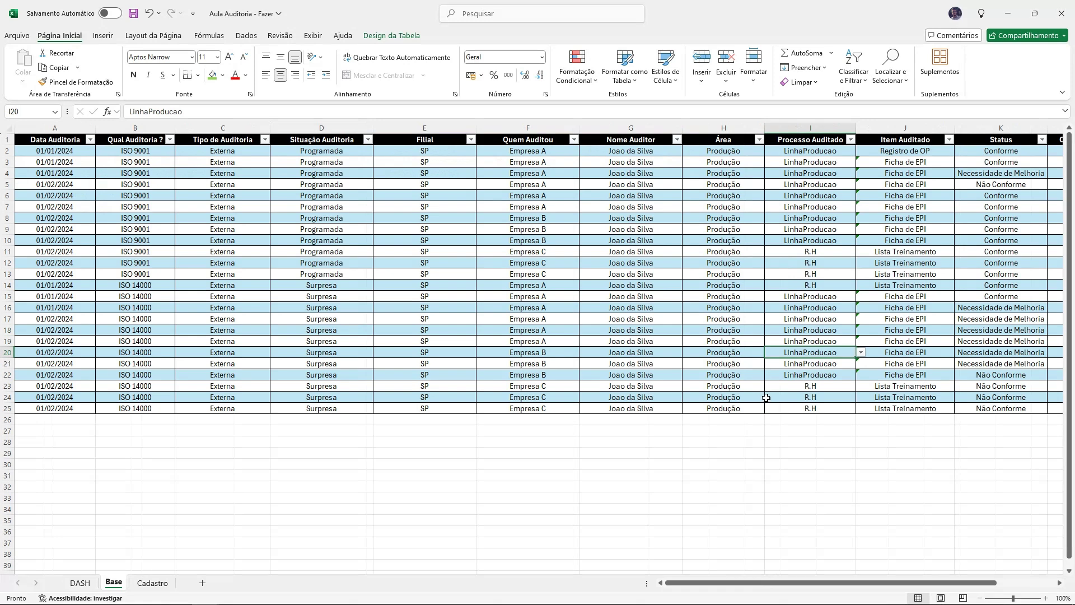
Step: Undo the row deletion and delete row 26 of the Base sheet again
key("ctrl+z")
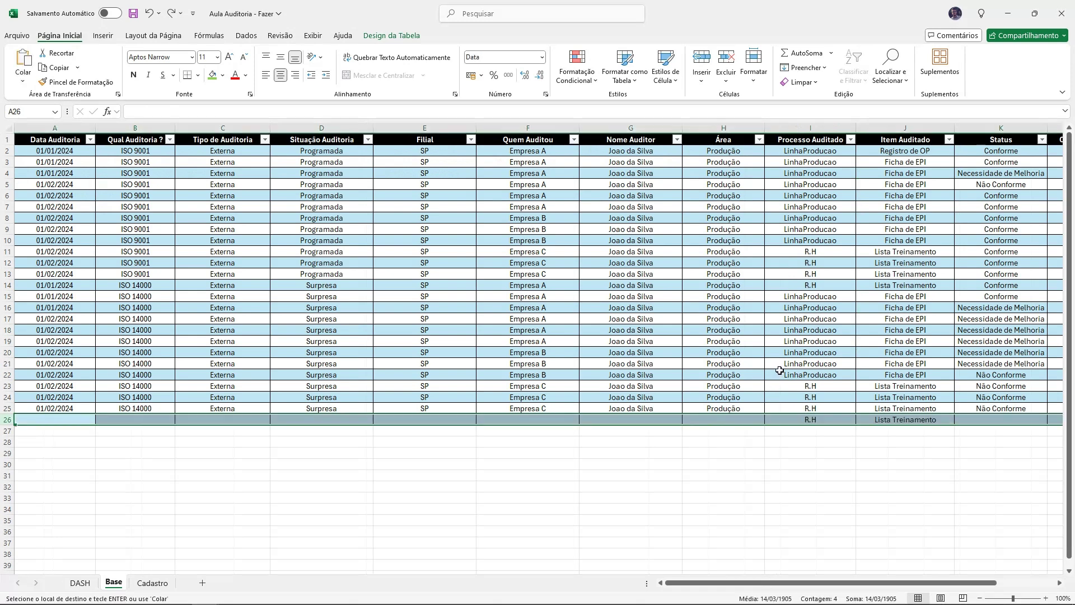
right_click(7, 422)
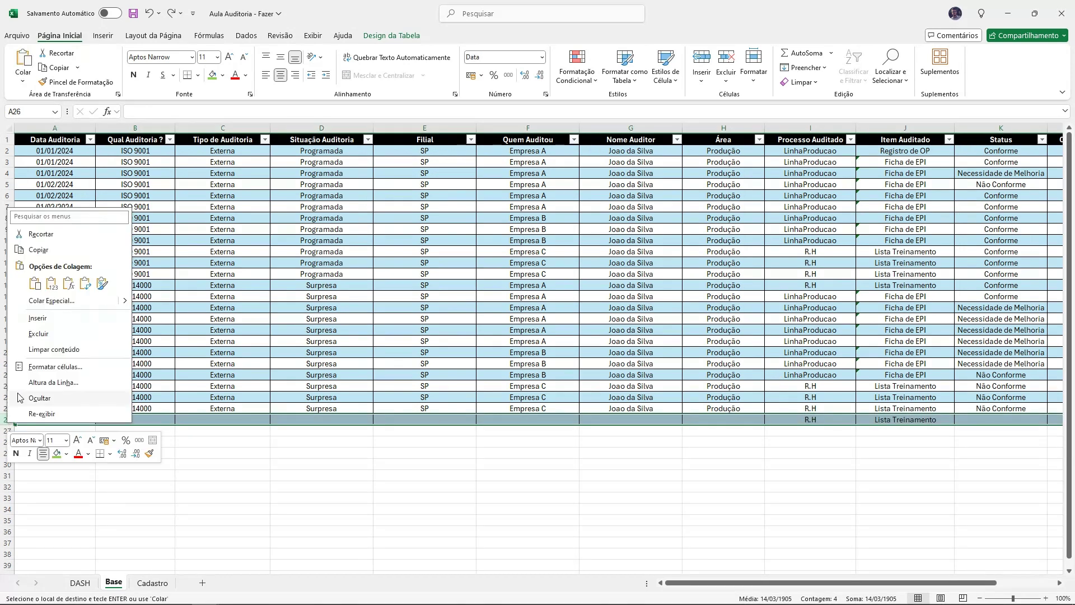
left_click(39, 332)
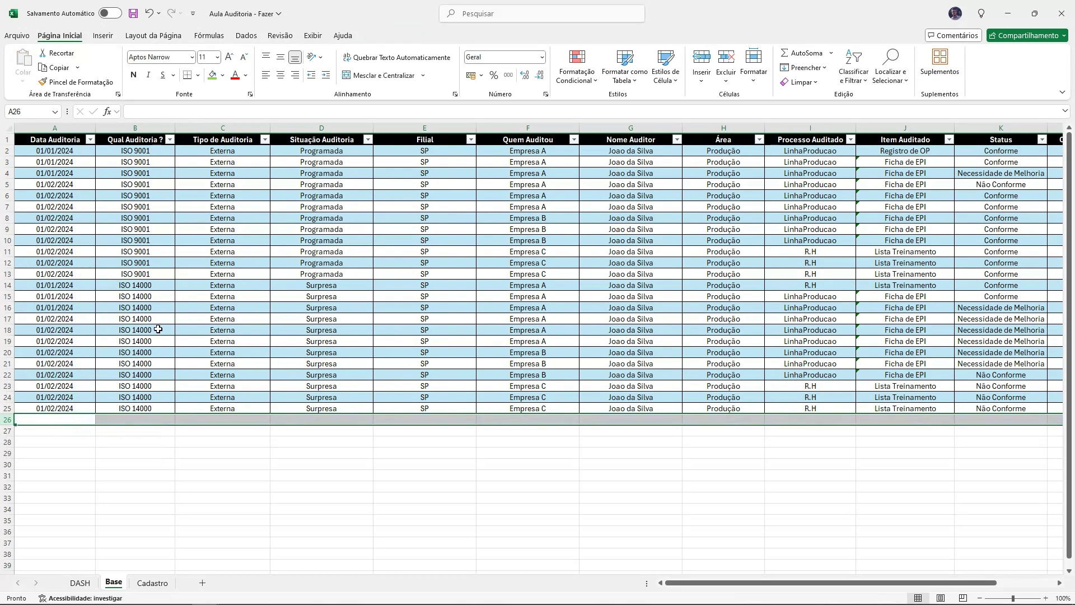
Step: Insert a pivot table based on Tabela1 in a new worksheet
left_click(221, 338)
left_click(102, 36)
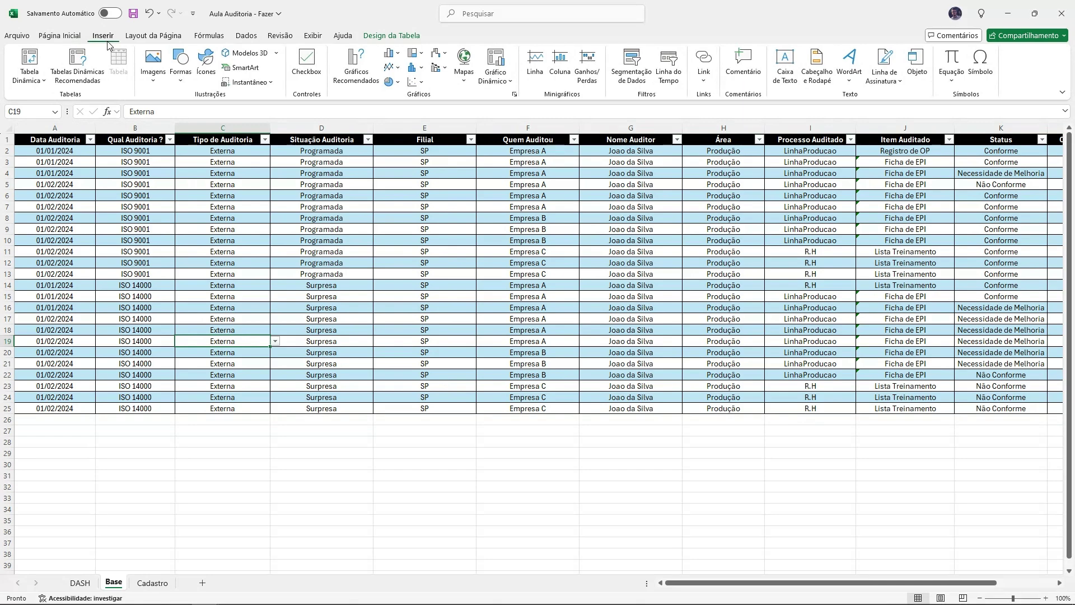
left_click(31, 61)
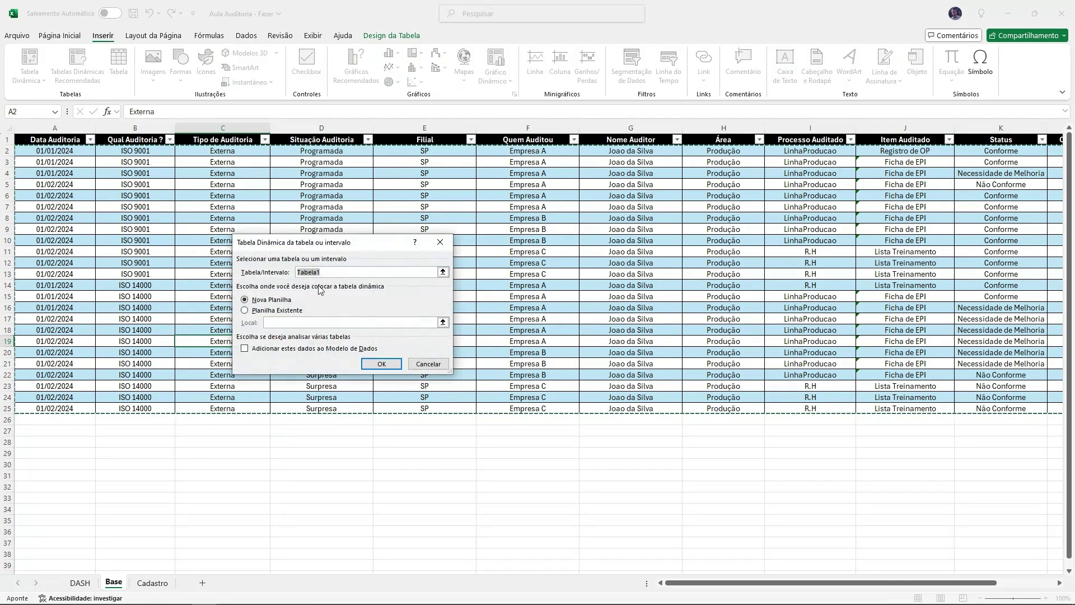
left_click(382, 364)
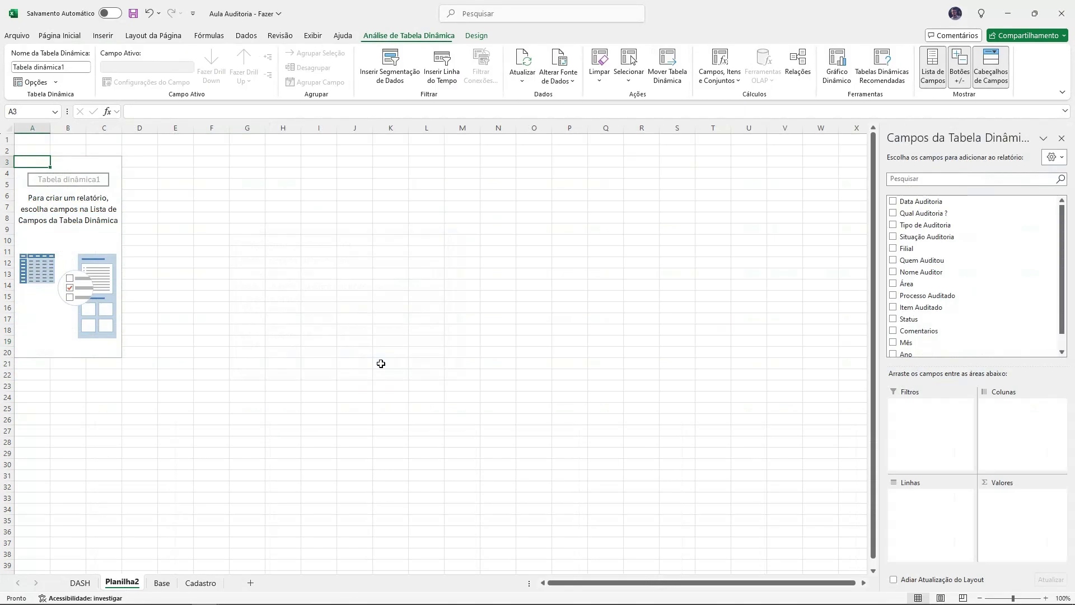
Step: Review the dashboard layout on DASH, the Status column on Base and the lists on Cadastro
left_click(83, 581)
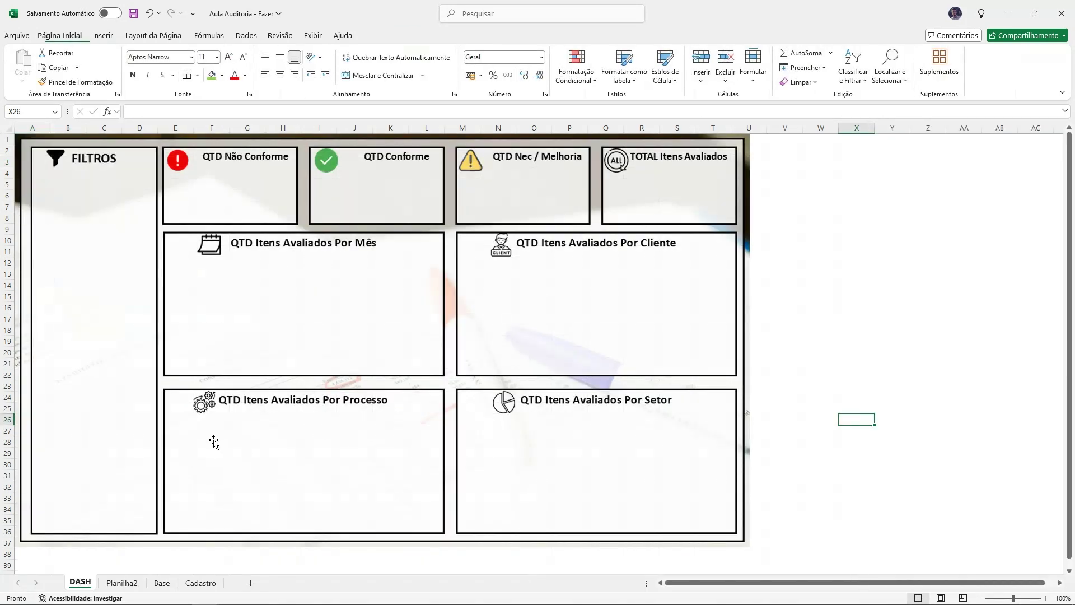
left_click(162, 582)
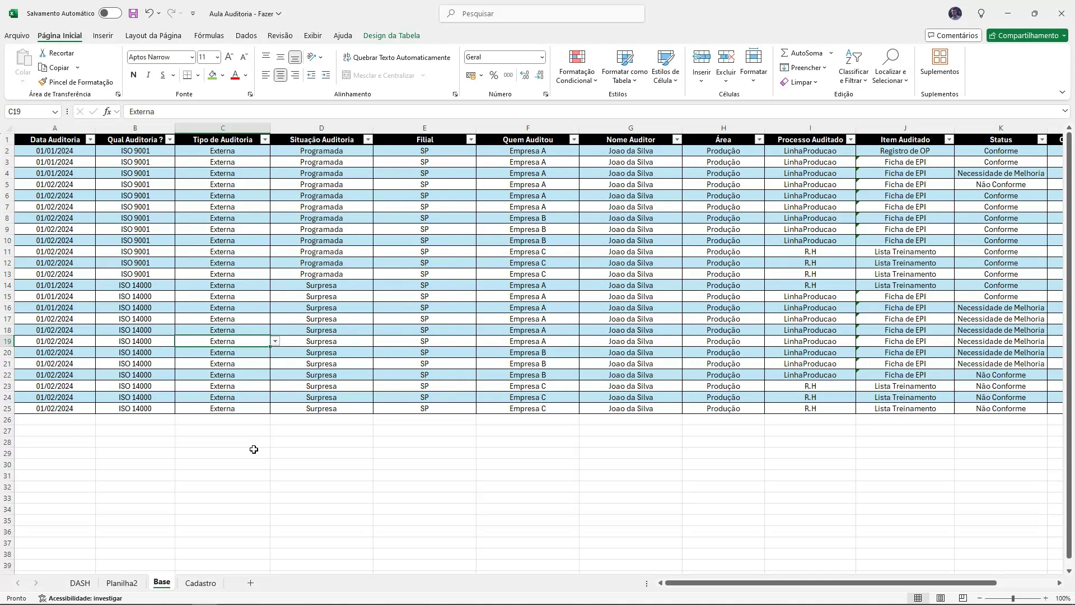
left_click(319, 329)
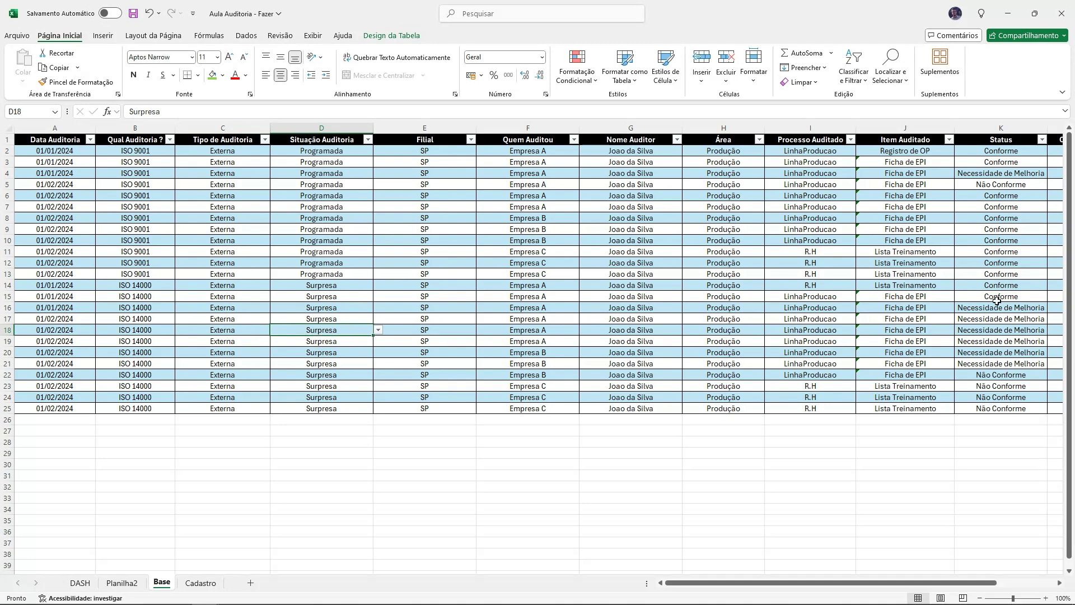
left_click(1000, 200)
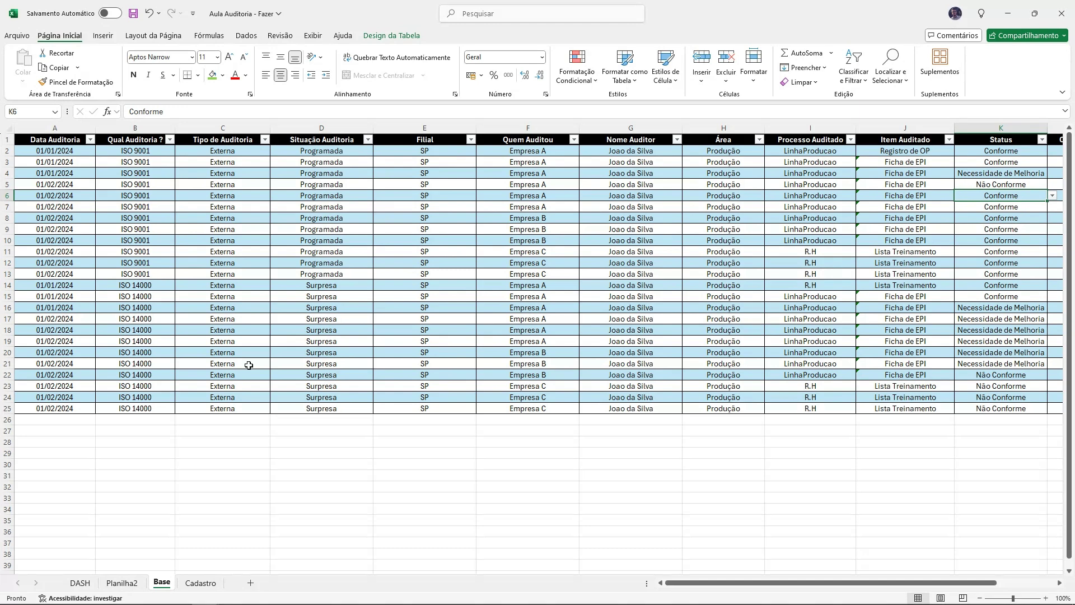
left_click(201, 583)
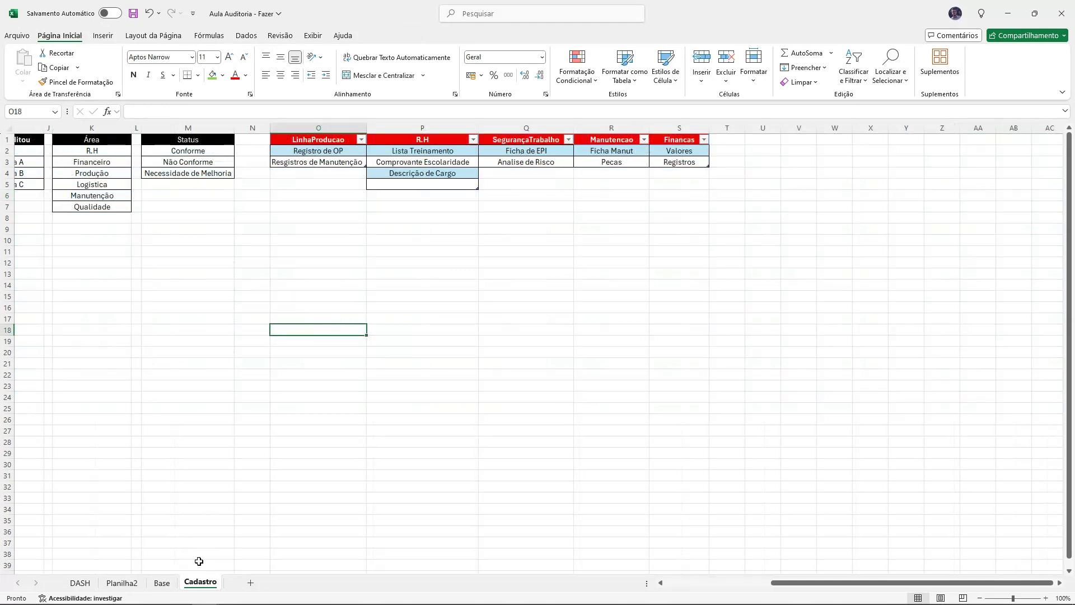
scroll(768, 583, "left", 5)
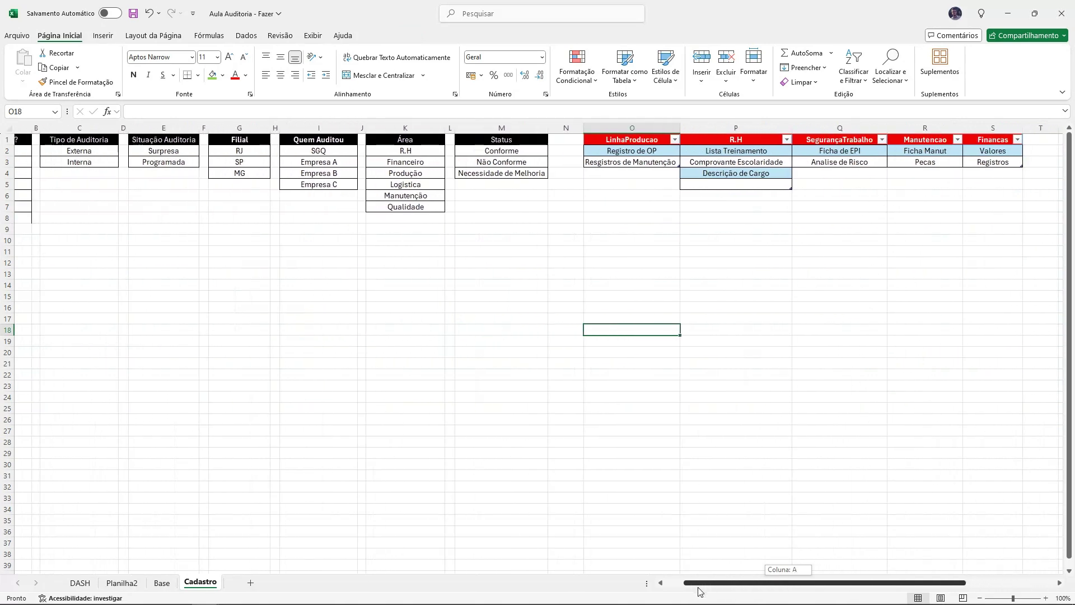
Step: Rename the new pivot table sheet Planilha2 as Aux
left_click(122, 583)
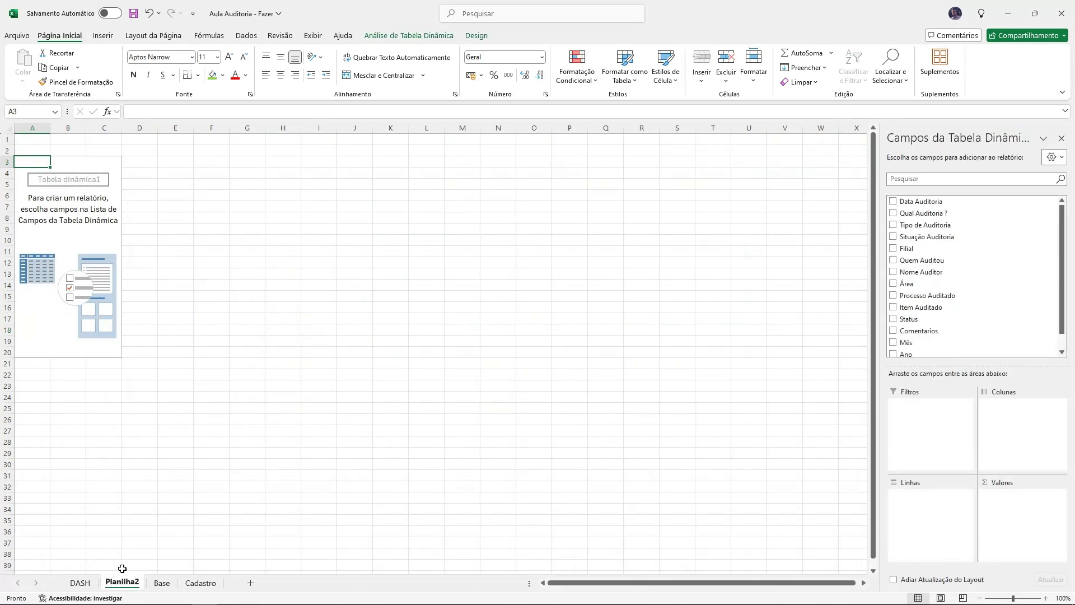
double_click(122, 583)
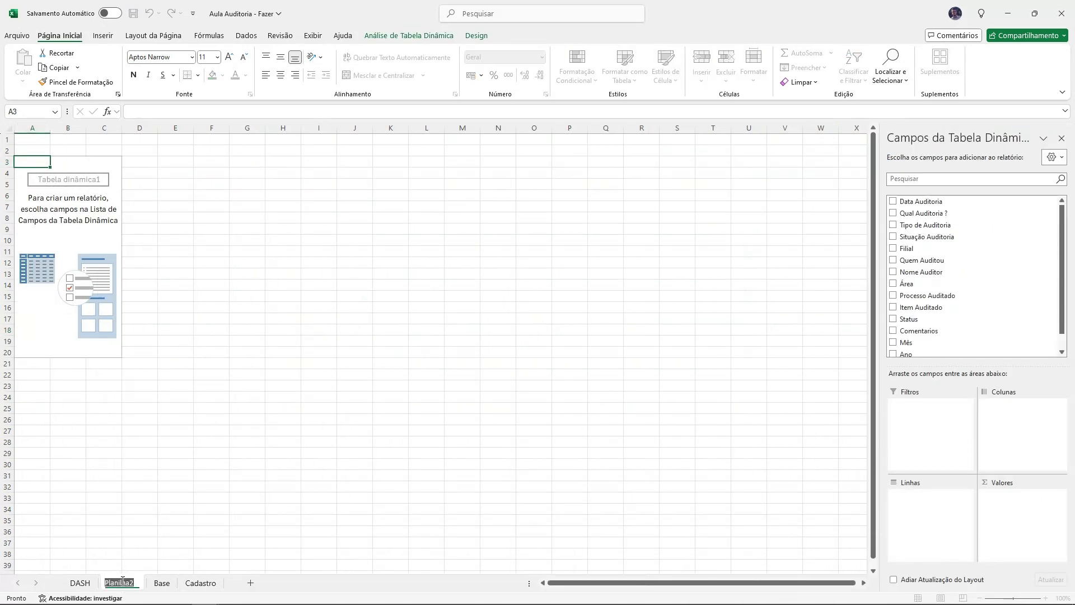
type("Aux")
left_click(274, 418)
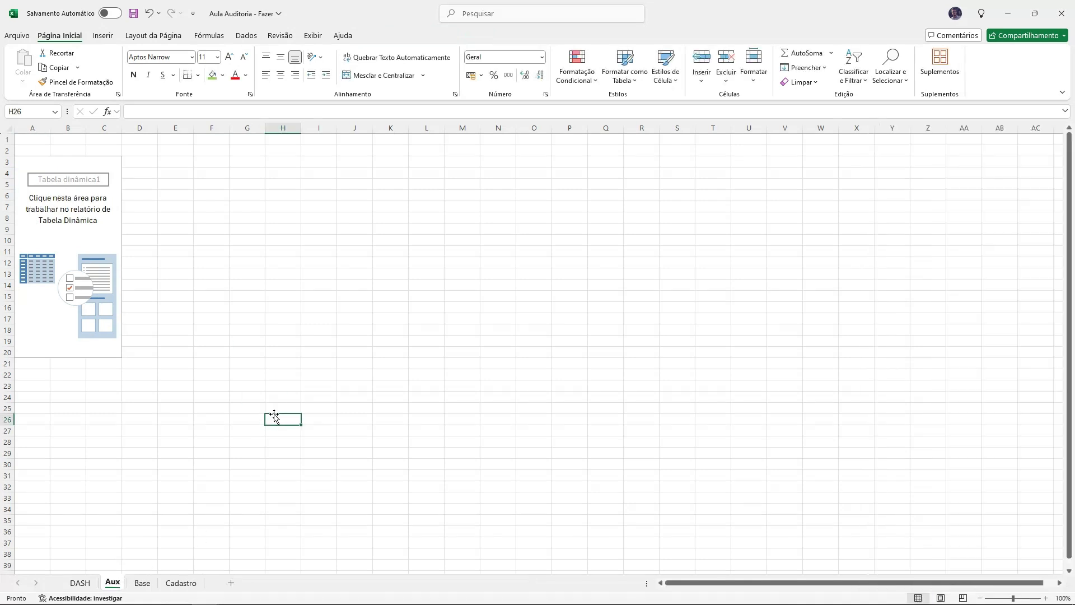
Step: Build the Aux pivot table with Status as the row field and the count of Status as the value
left_click(95, 196)
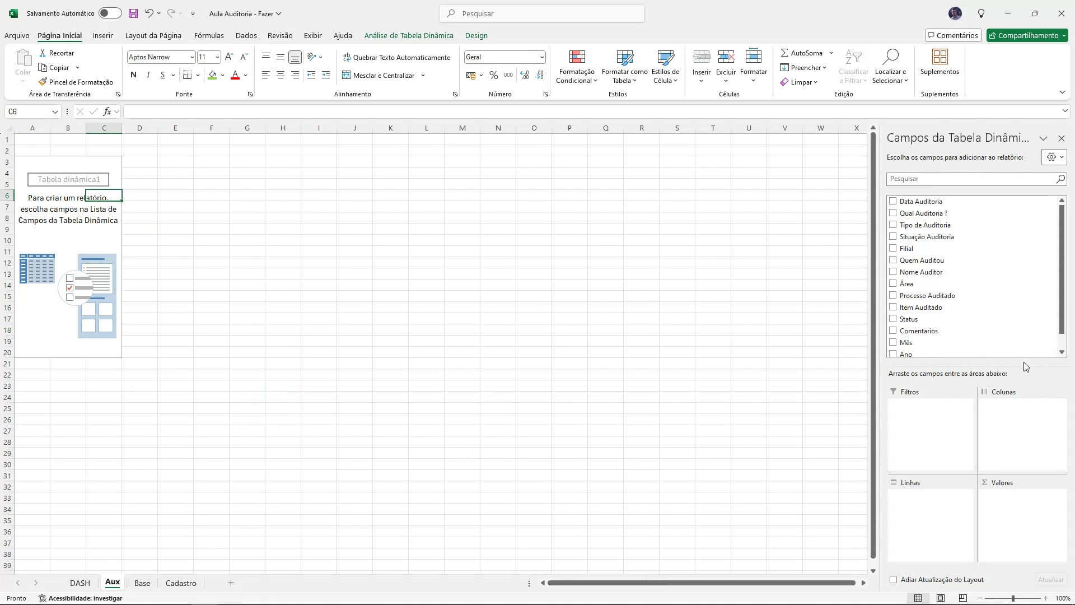
scroll(974, 275, "down", 1)
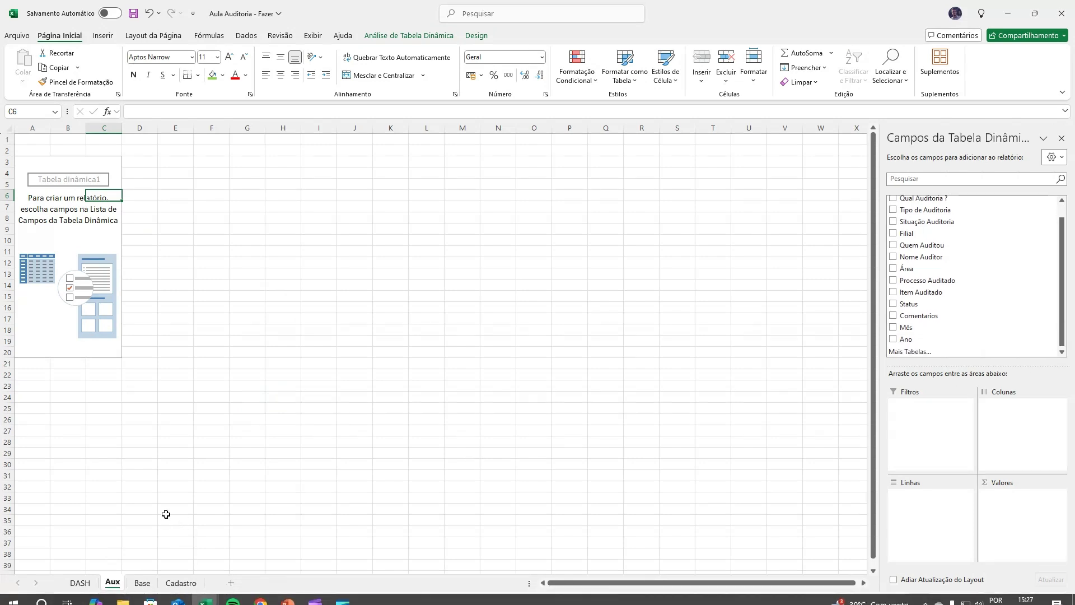
left_click(142, 583)
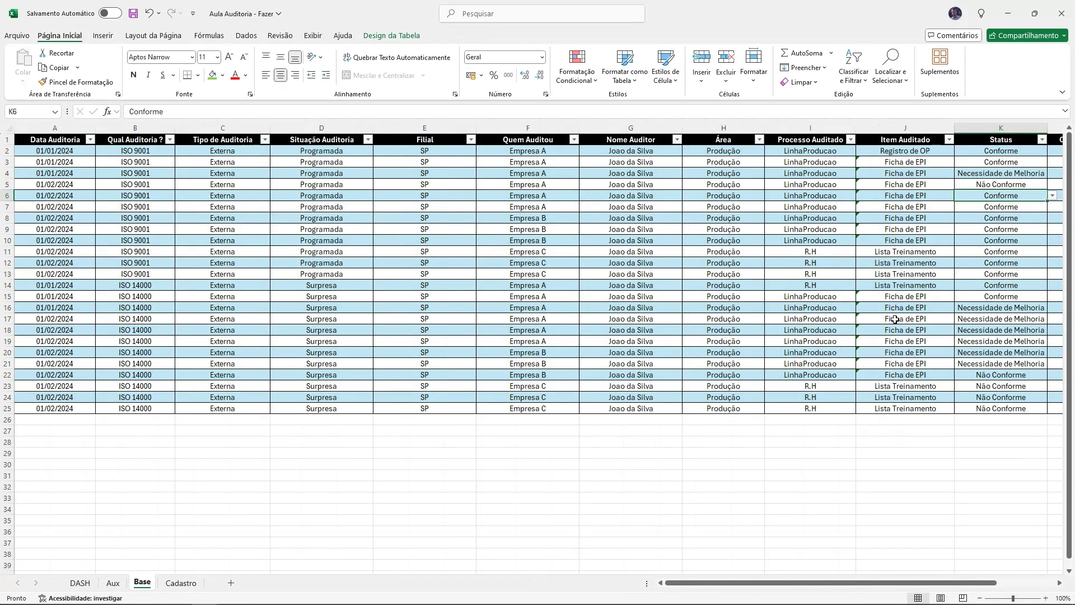
left_click(1002, 128)
left_click(112, 582)
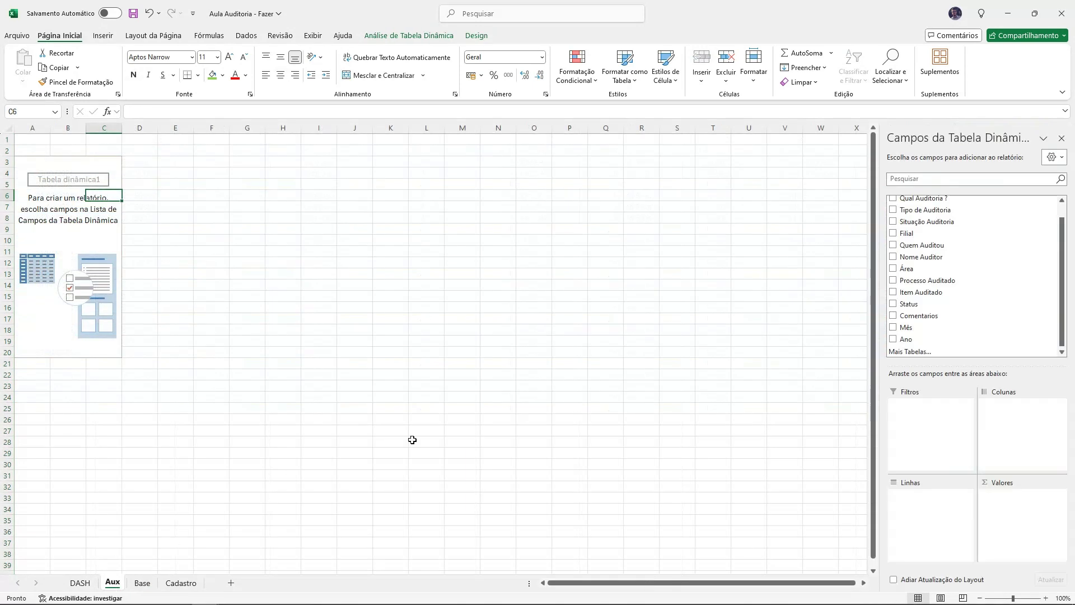
left_click_drag(926, 304, 915, 514)
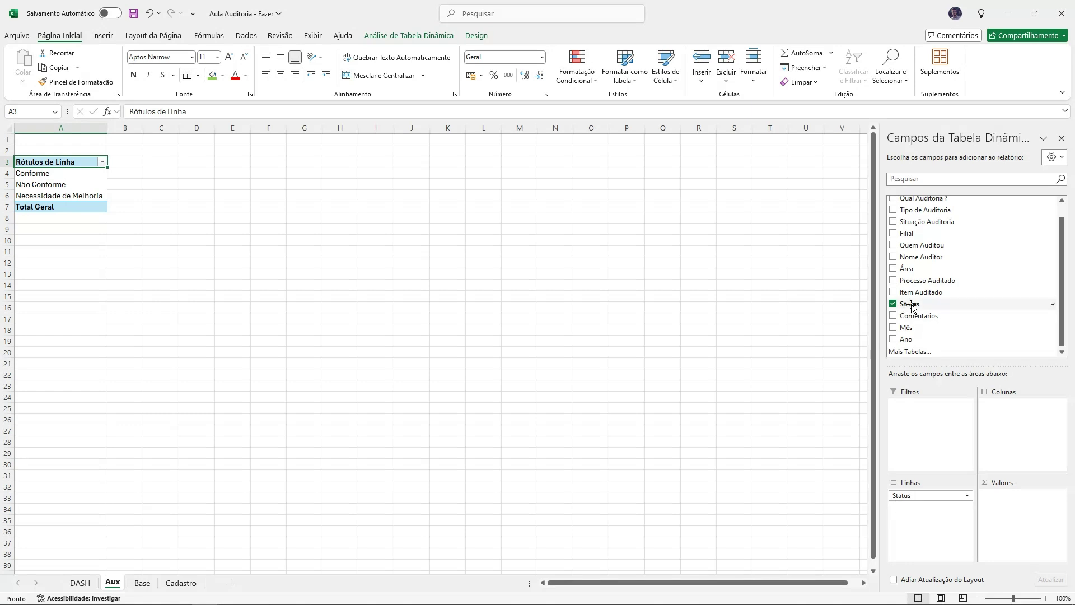
left_click_drag(910, 304, 1018, 515)
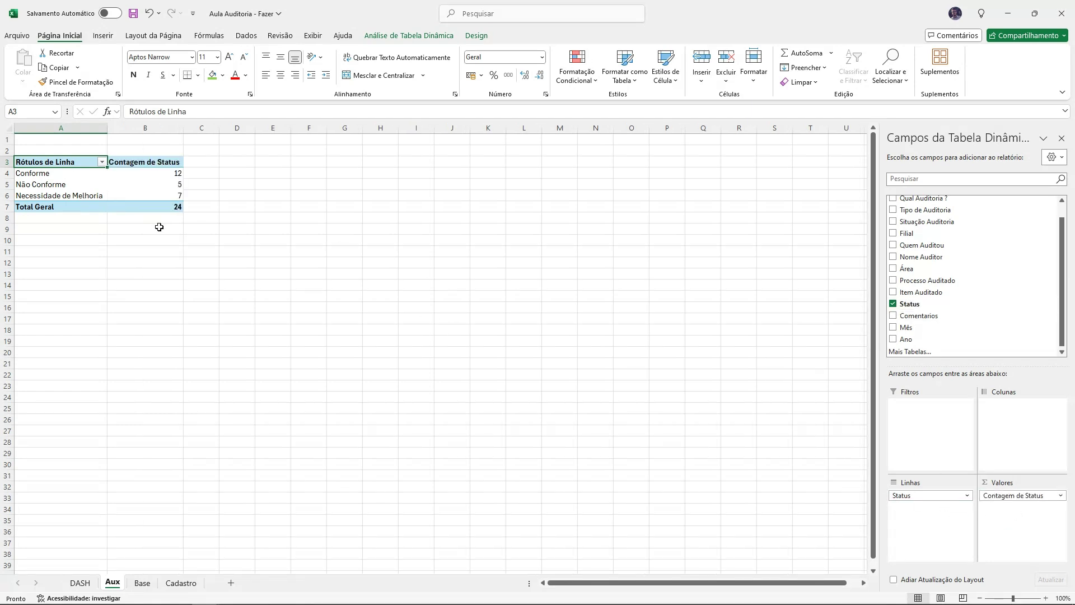
Step: Copy the three Status options from the Cadastro sheet to Aux starting at D4, and fit column D's width to them
left_click_drag(36, 174, 43, 195)
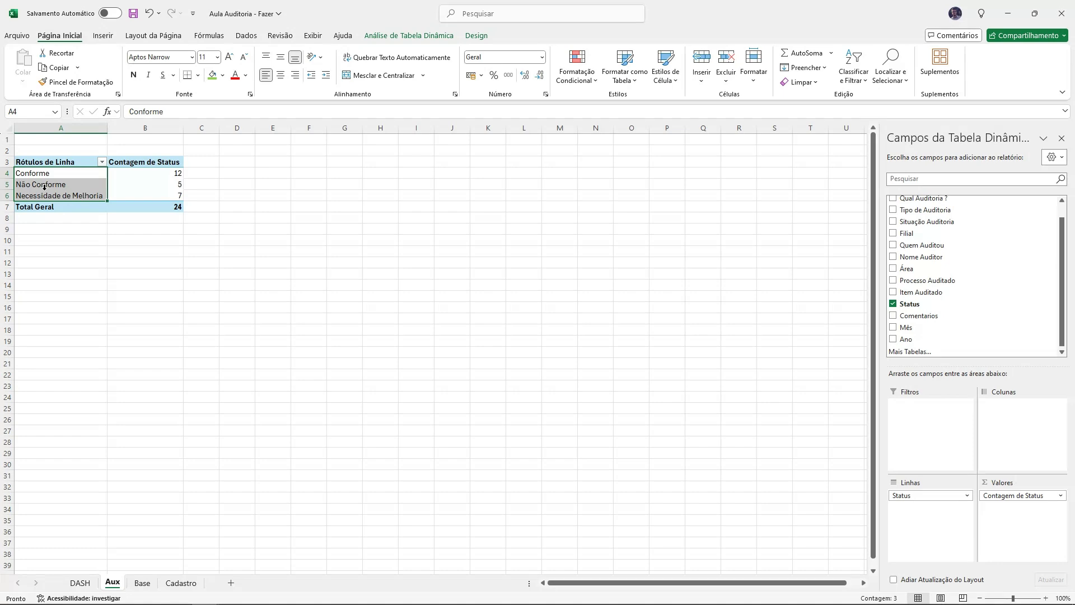
left_click(181, 583)
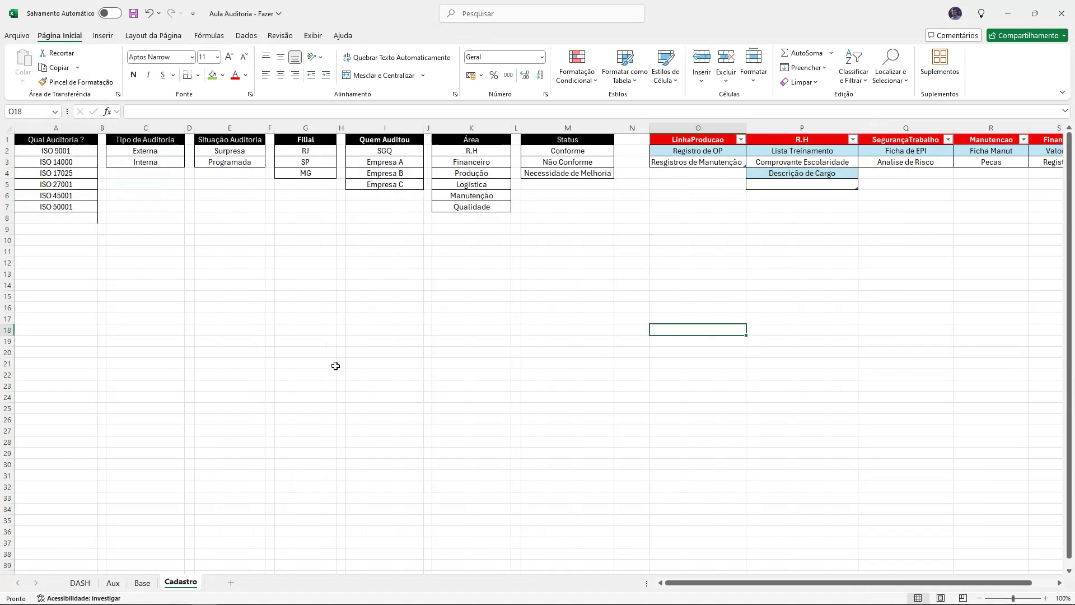
left_click_drag(579, 152, 576, 172)
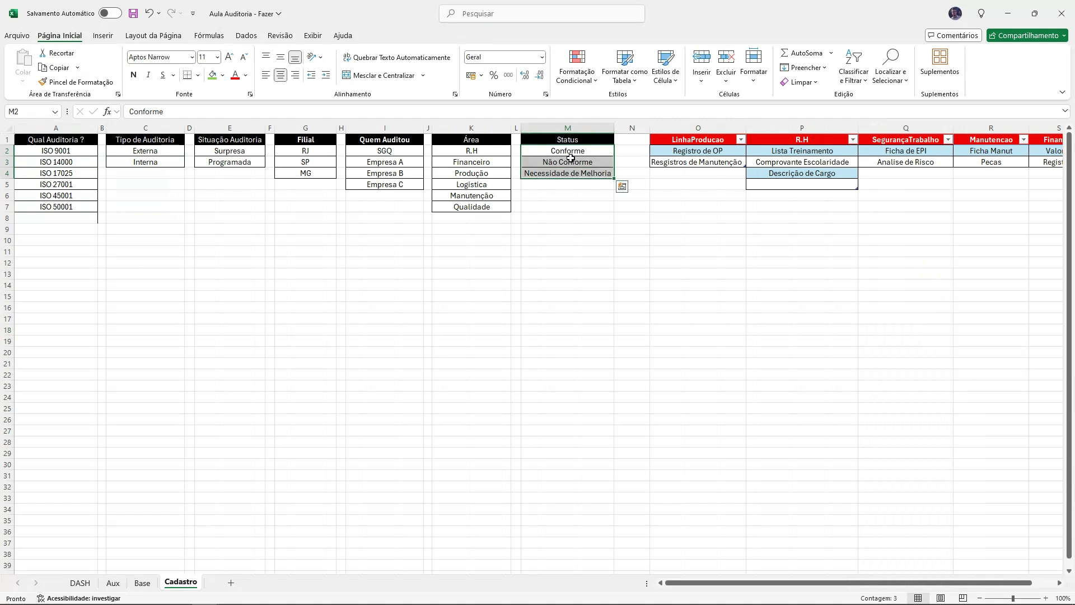
key("ctrl+q")
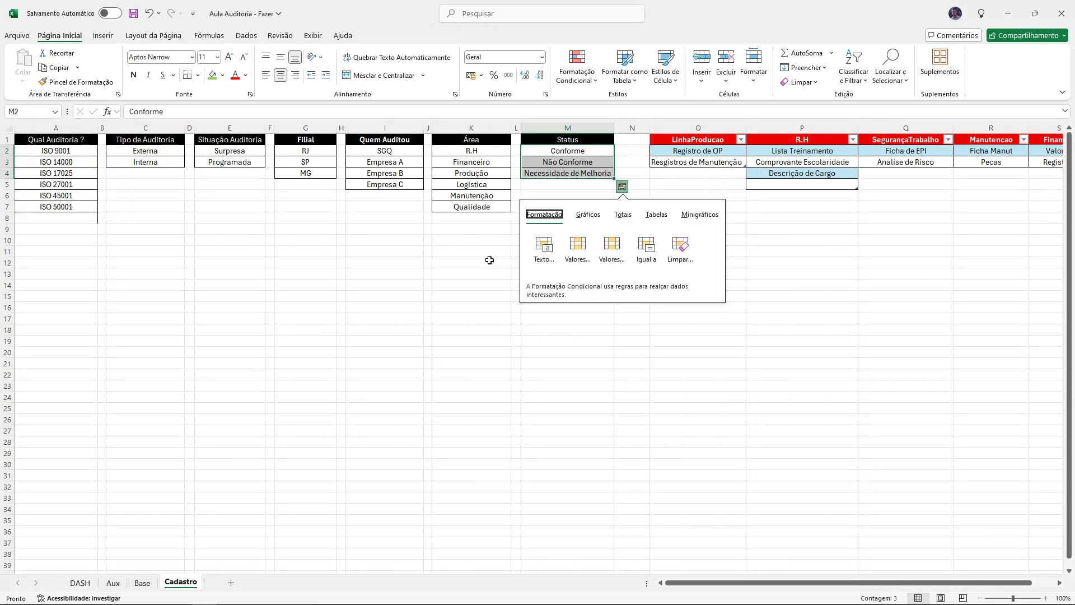
left_click(558, 193)
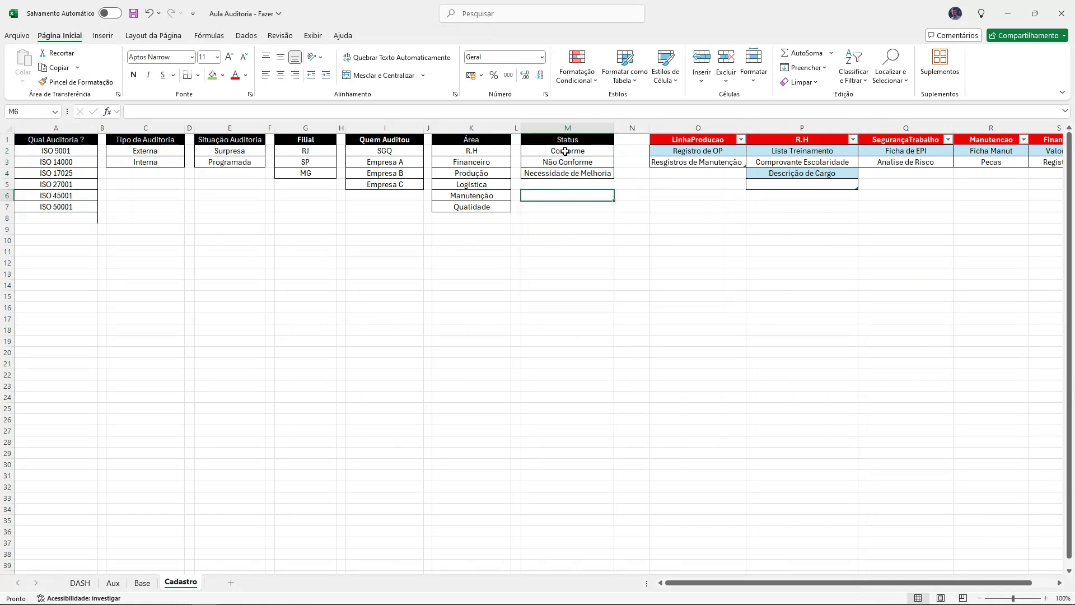
left_click_drag(565, 152, 564, 173)
key("ctrl+c")
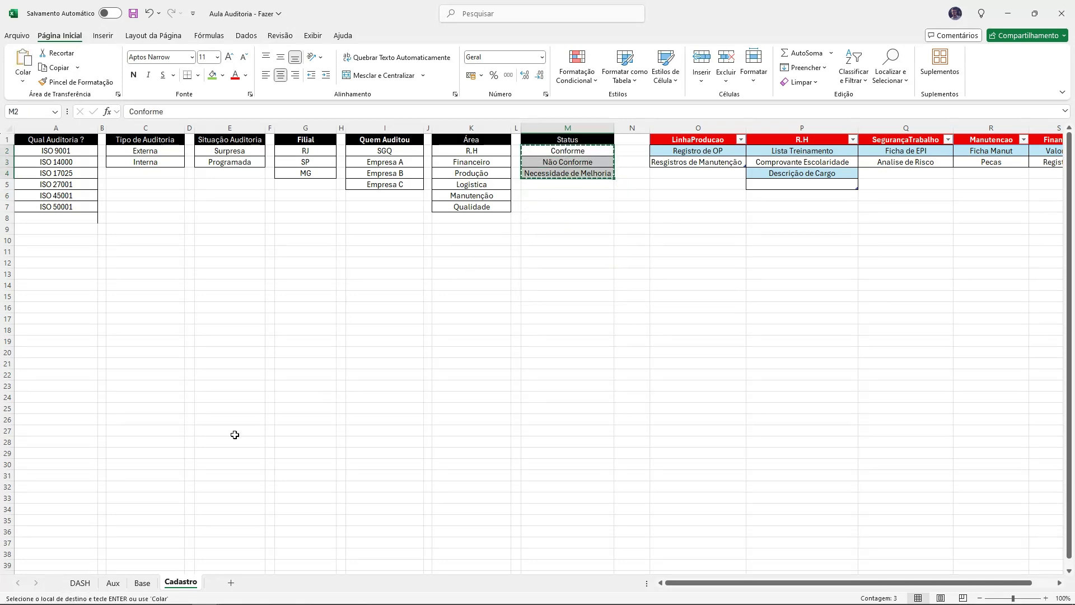
left_click(113, 583)
left_click(246, 178)
key("ctrl+v")
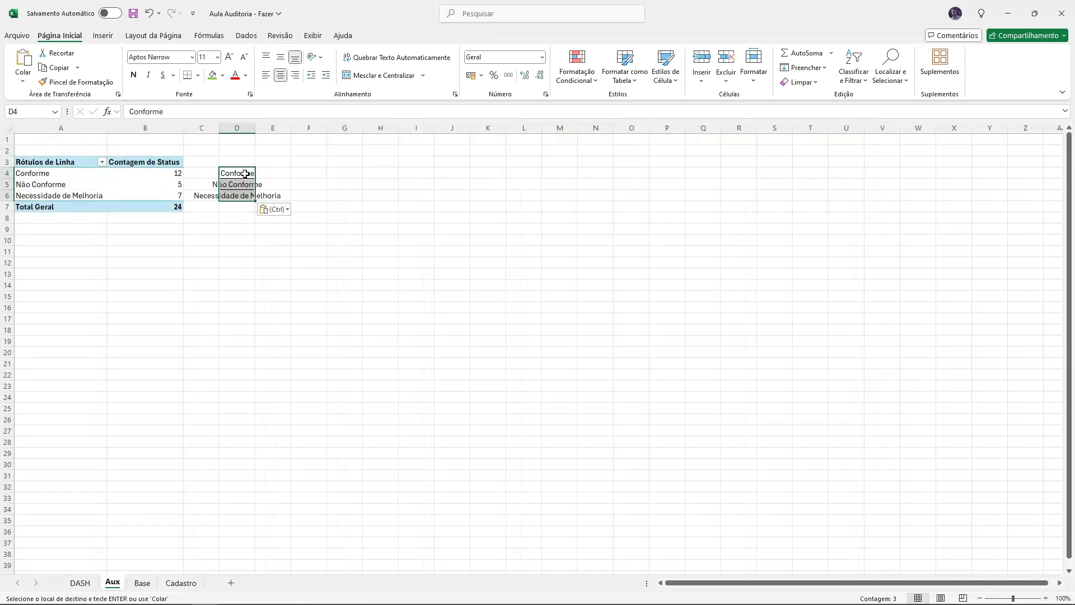
left_click(203, 130)
double_click(256, 128)
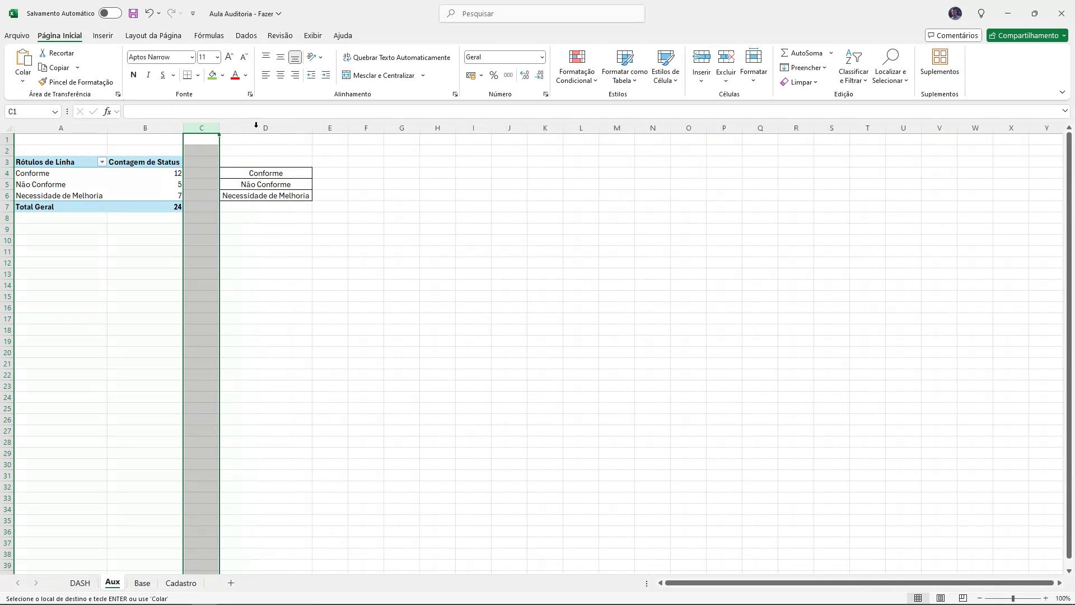
Step: Enter =PROCV(D4;A:B;2;FALSO) in cell E4 to look up the Conforme count from the pivot table
left_click(331, 175)
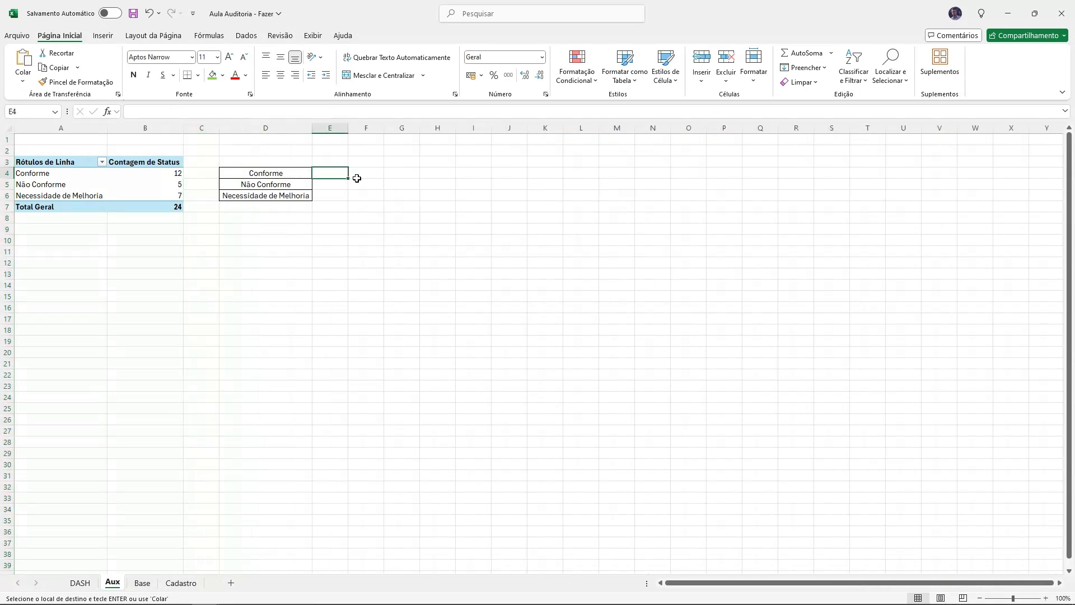
type("=procv(")
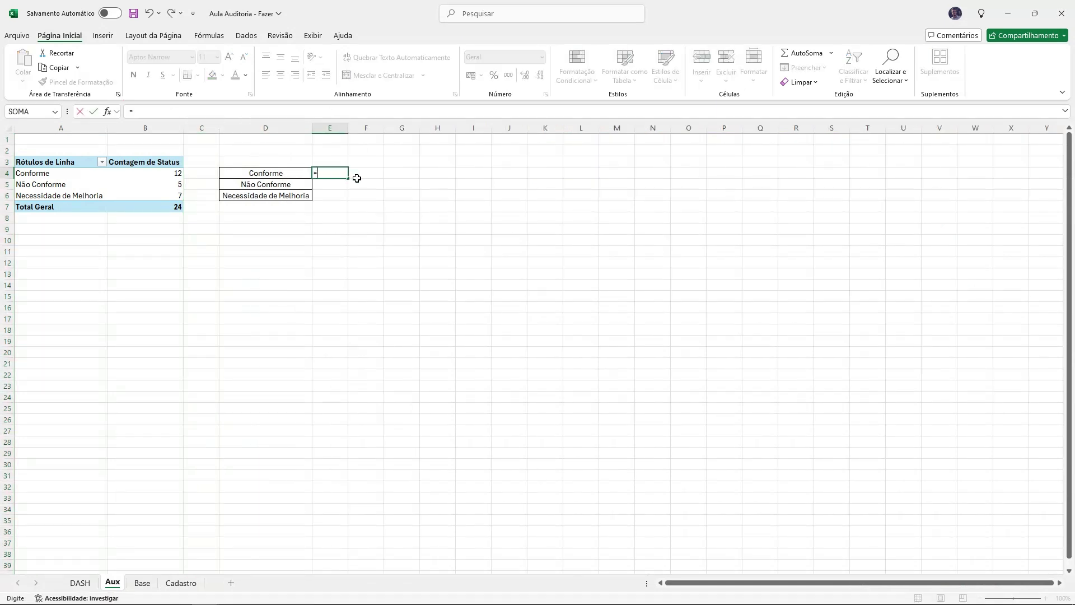
left_click(278, 174)
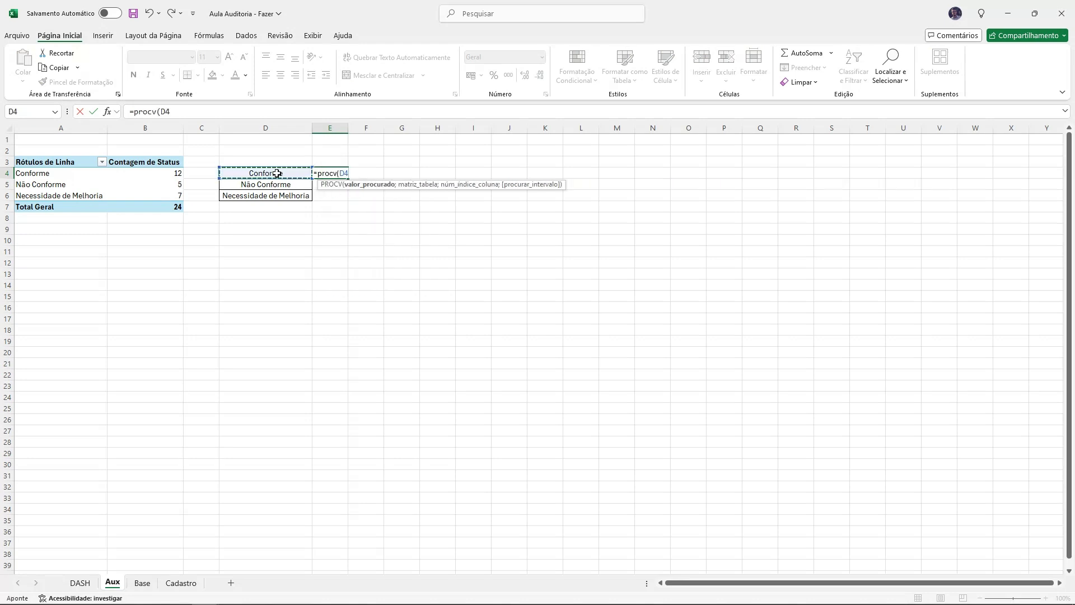
type(";")
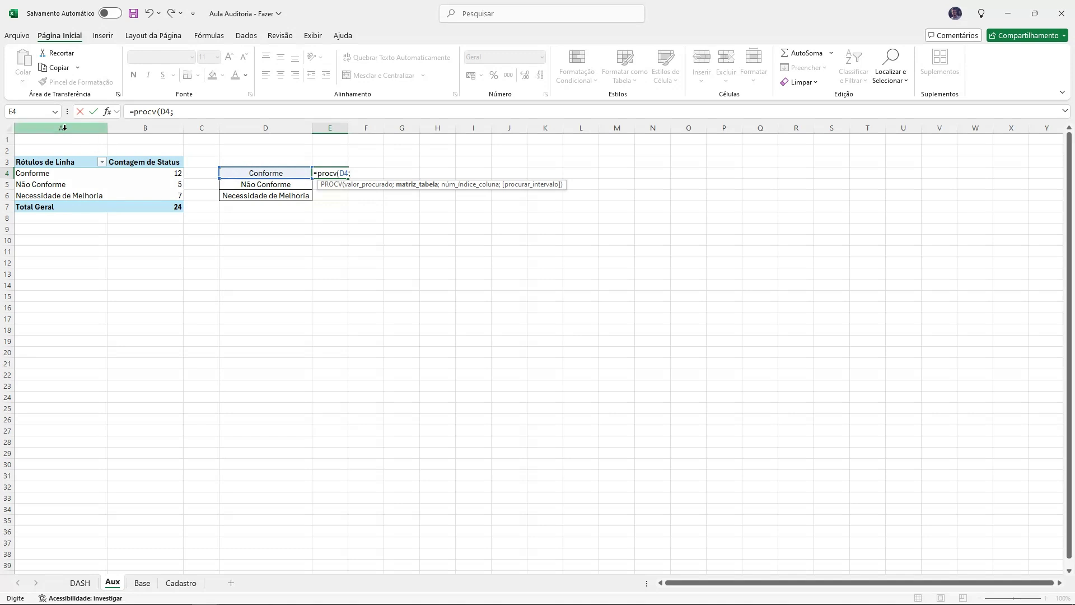
left_click_drag(90, 128, 145, 128)
left_click(223, 108)
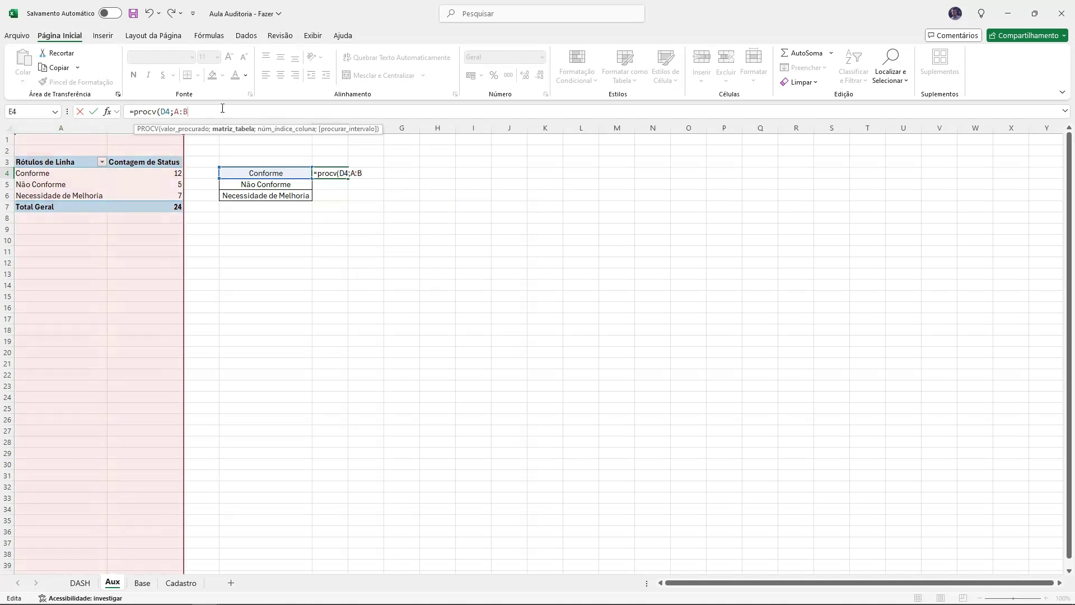
type(";")
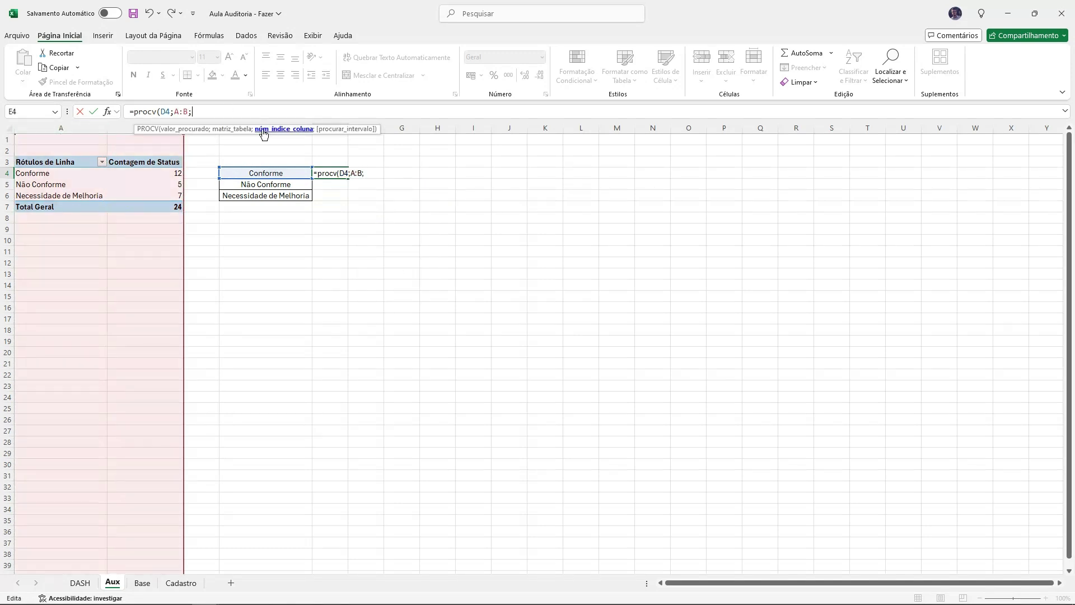
type("2;")
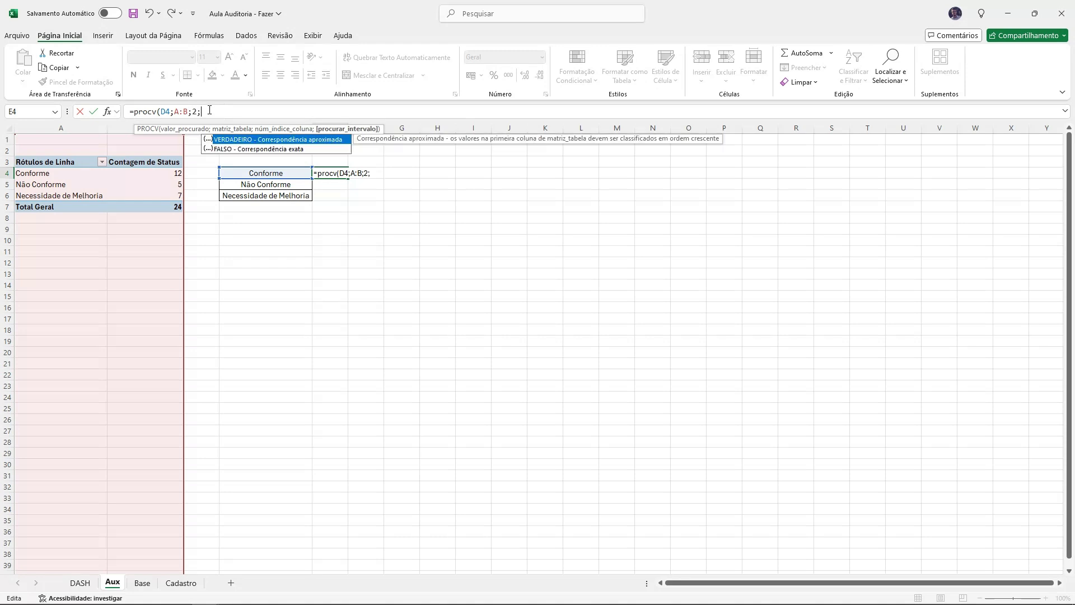
double_click(232, 149)
type(")")
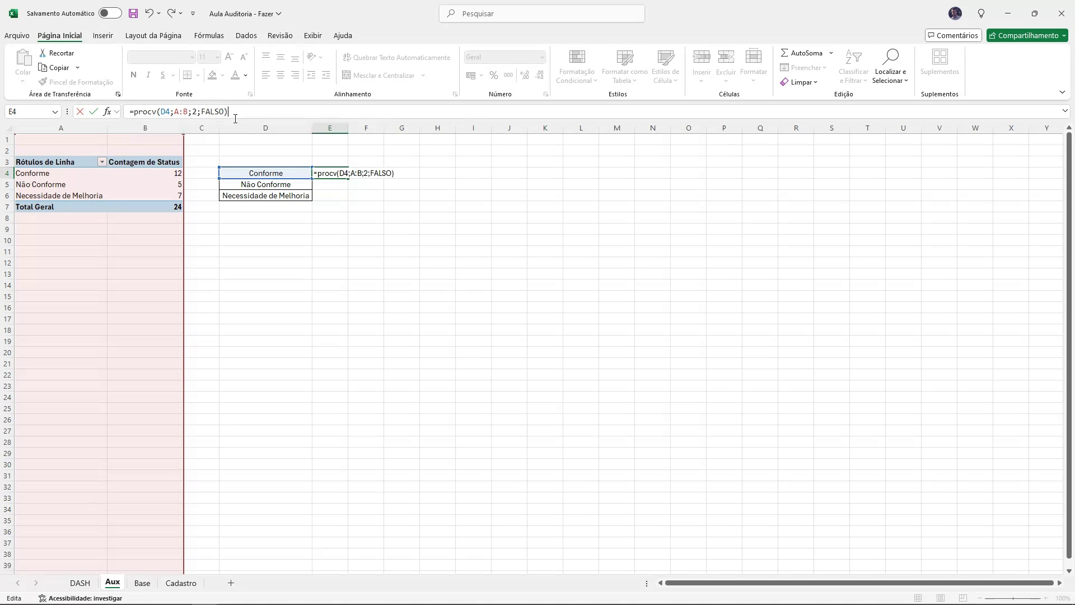
key("Return")
left_click(333, 173)
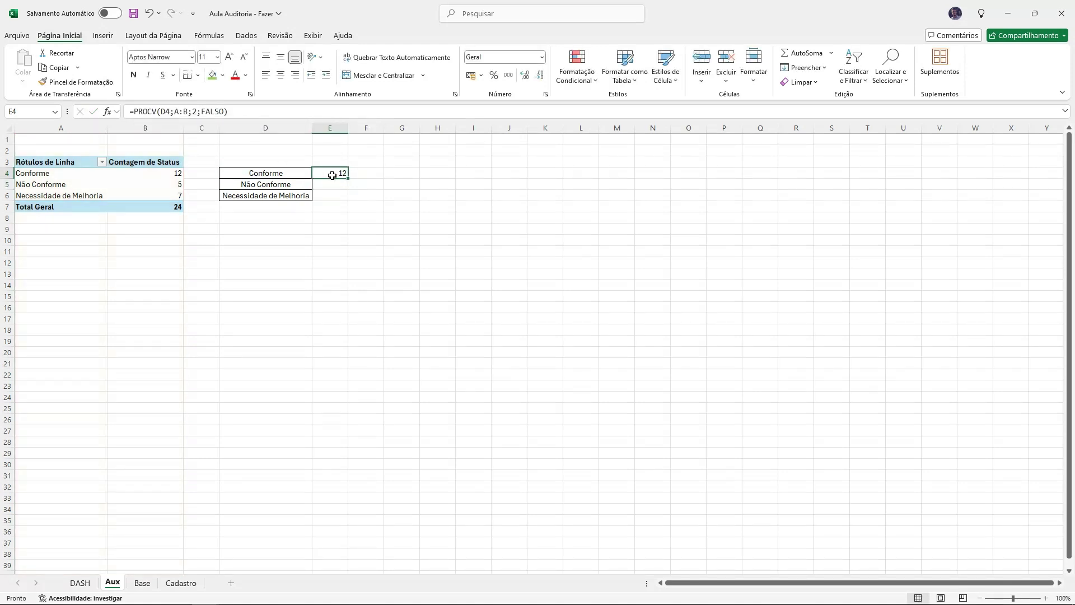
left_click(127, 113)
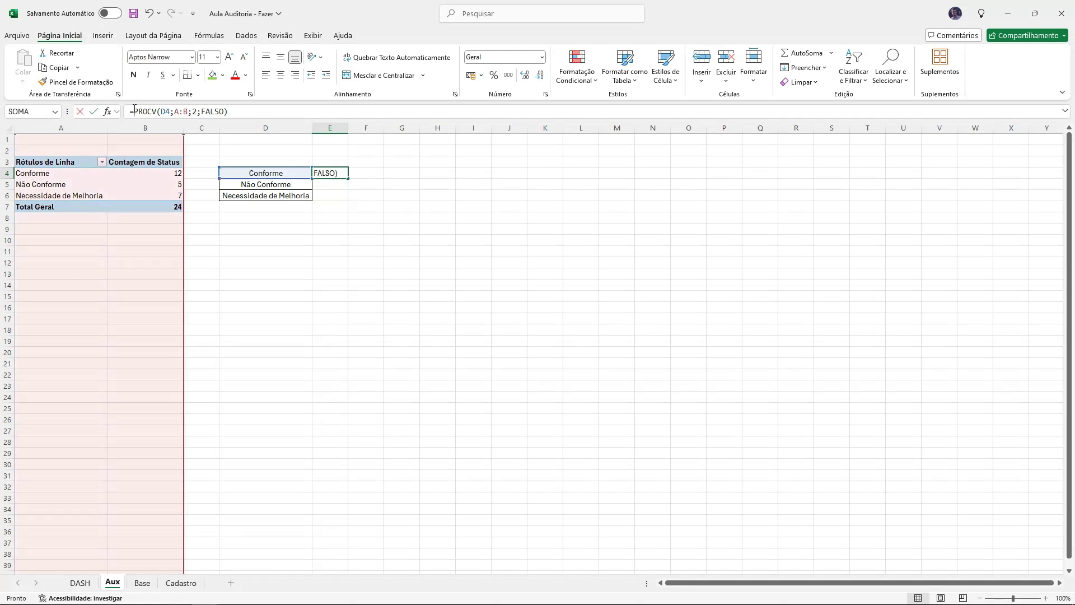
key("Escape")
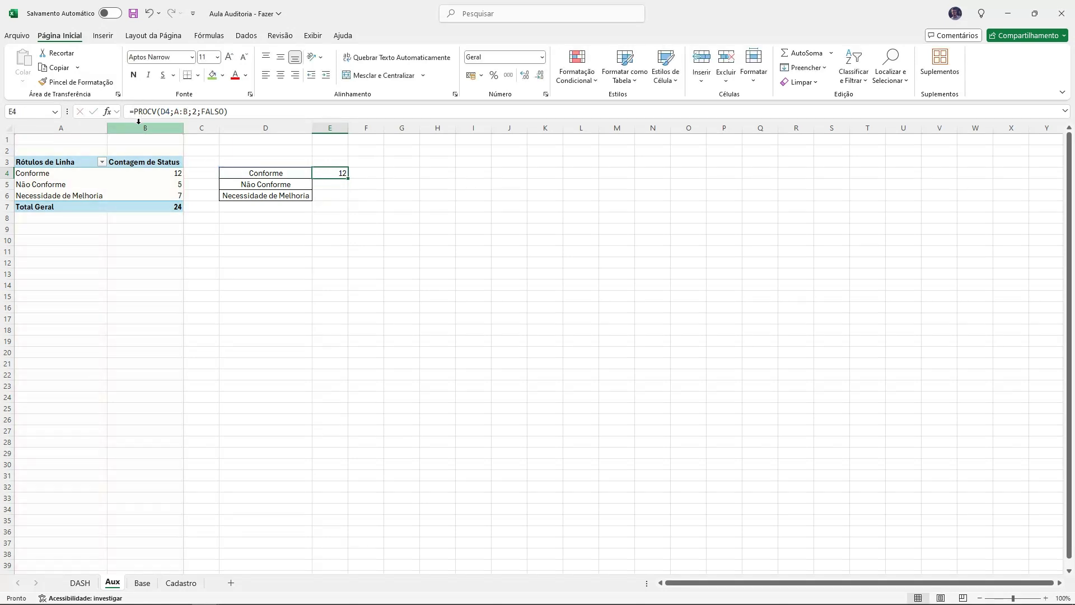
left_click_drag(37, 183, 168, 183)
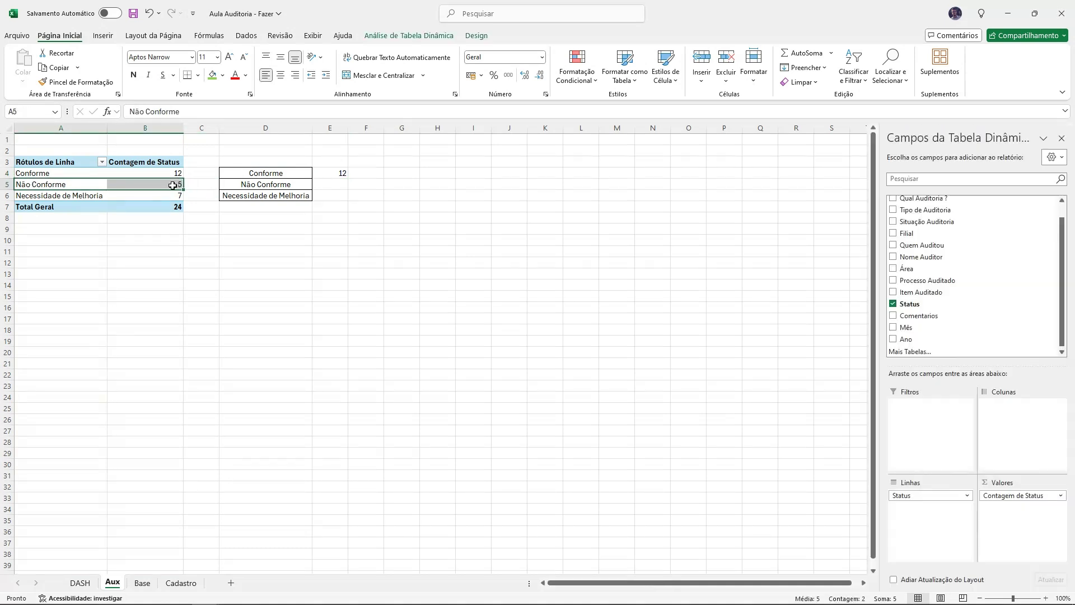
left_click(343, 186)
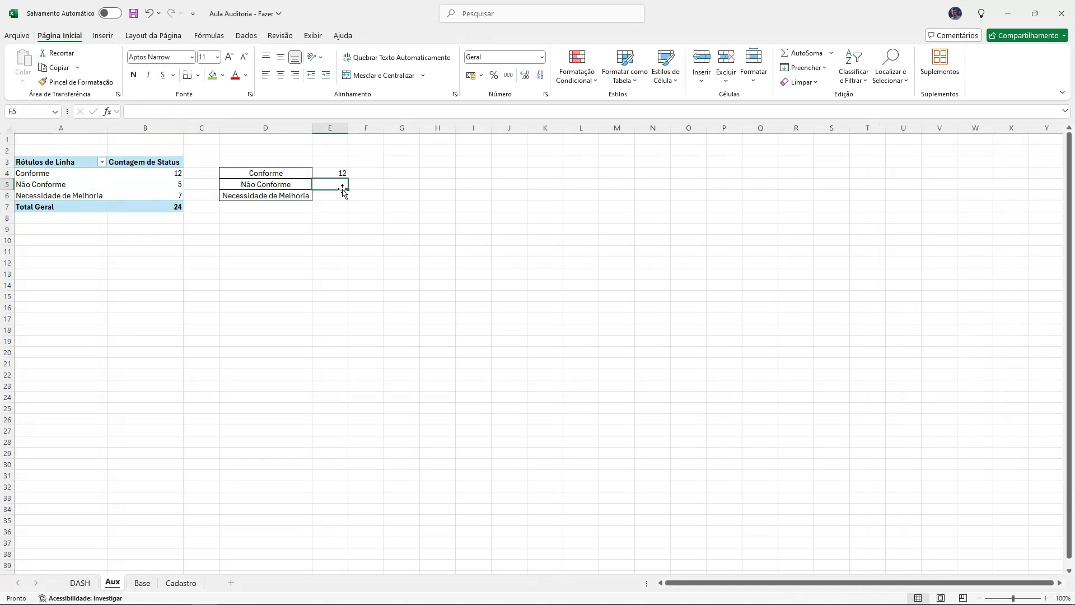
type("NO")
key("BackSpace")
key("BackSpace")
key("Return")
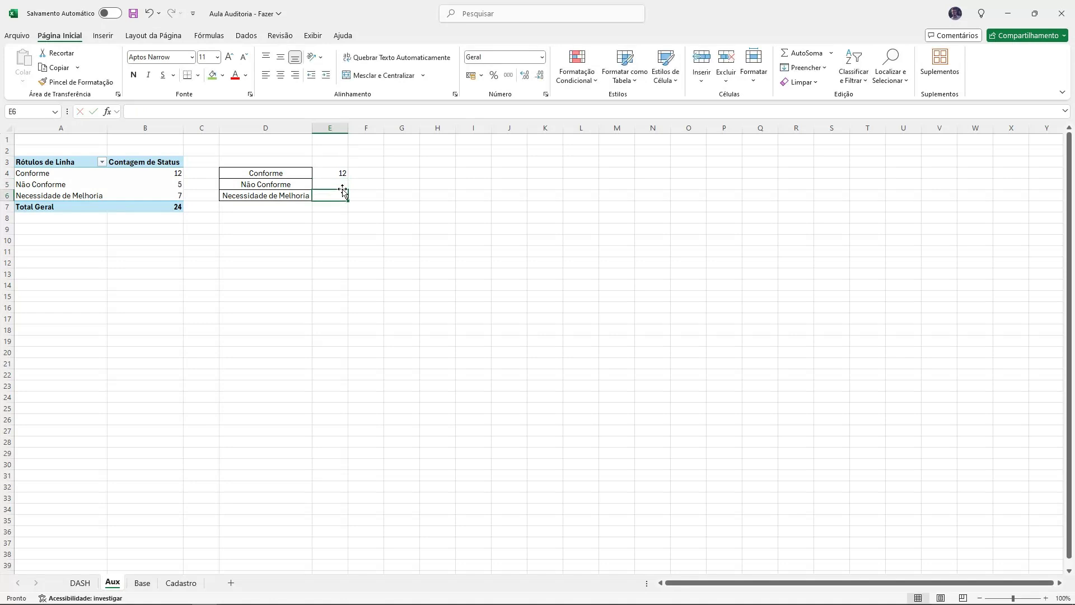
left_click(337, 184)
left_click(180, 186)
left_click(329, 238)
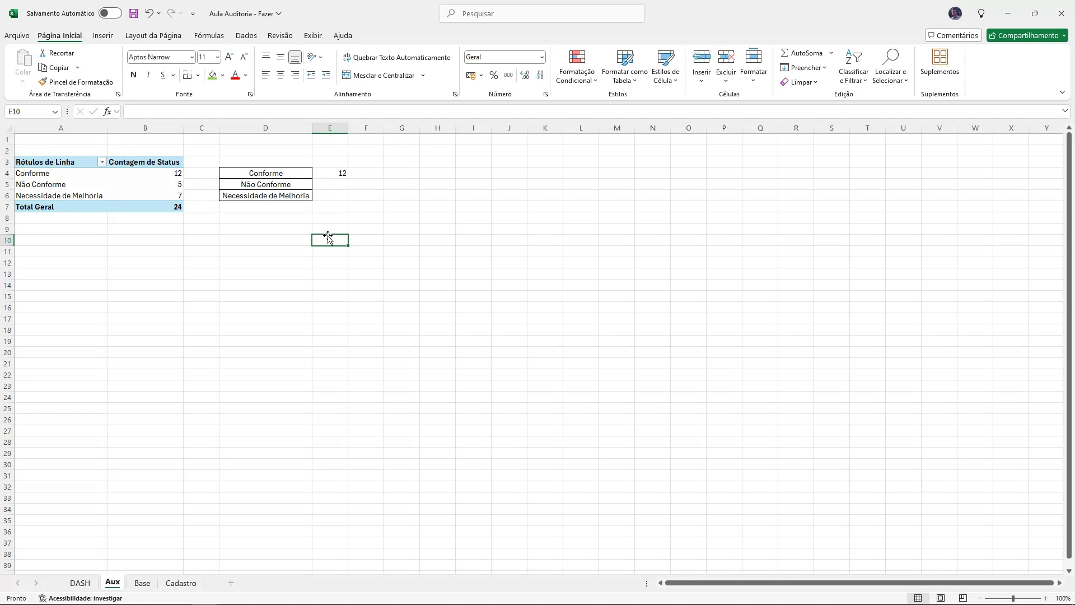
Step: Wrap the lookup in E4 as =SEERRO(PROCV(D4;A:B;2;FALSO);0) and fill the formula down to E6
left_click(337, 173)
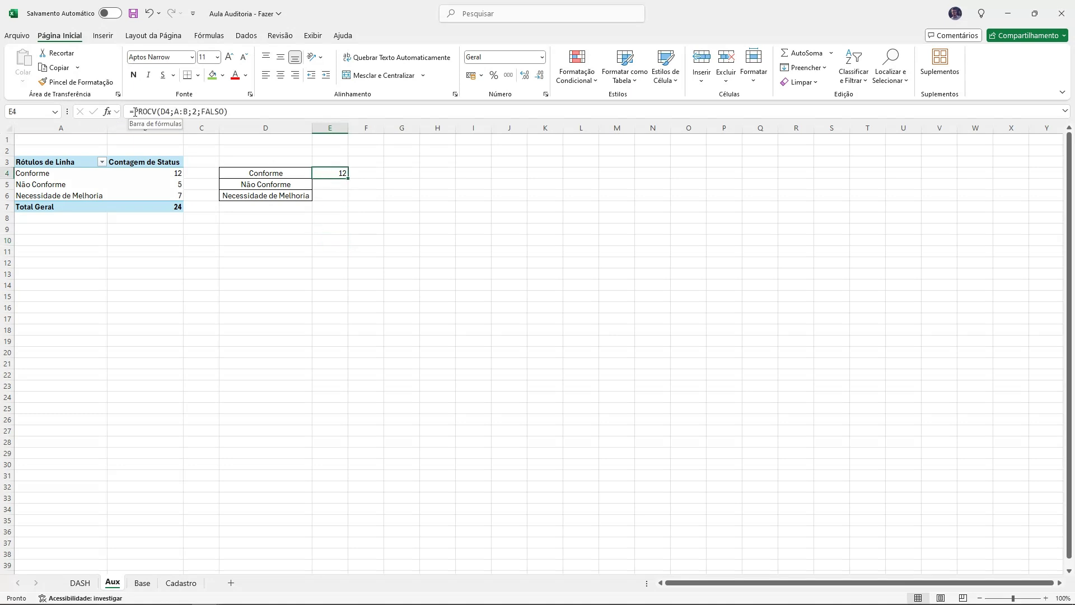
left_click(134, 112)
type("se")
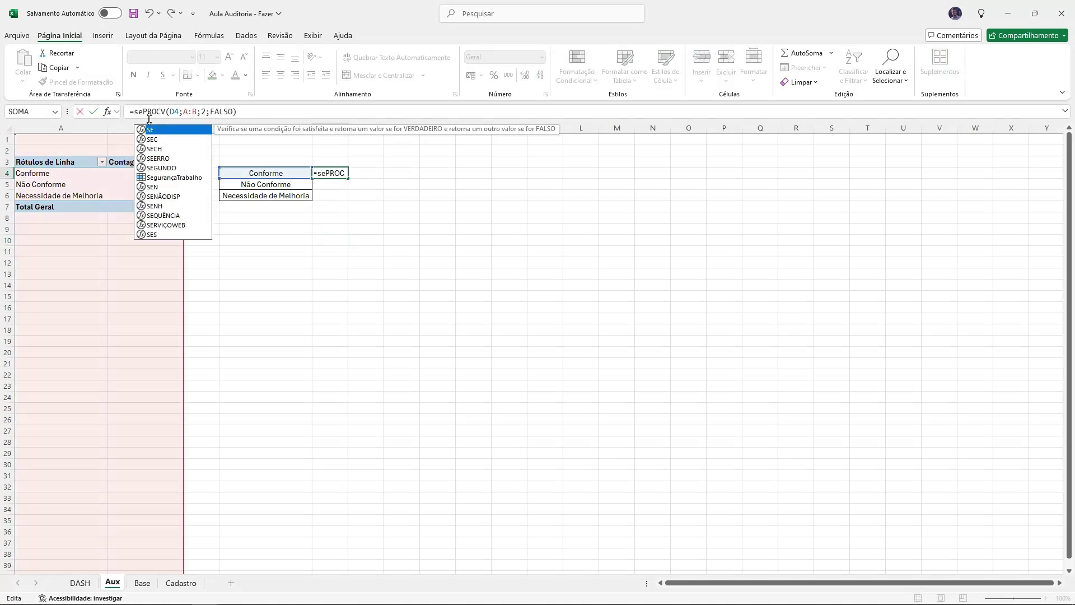
double_click(162, 160)
left_click(270, 112)
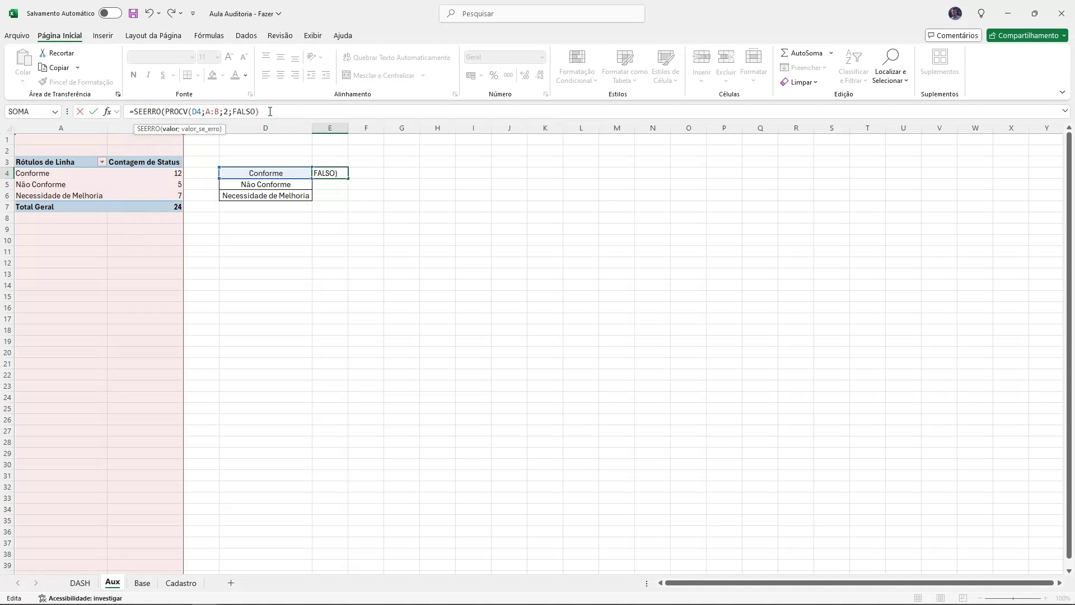
type(";0")
key("Return")
left_click(339, 173)
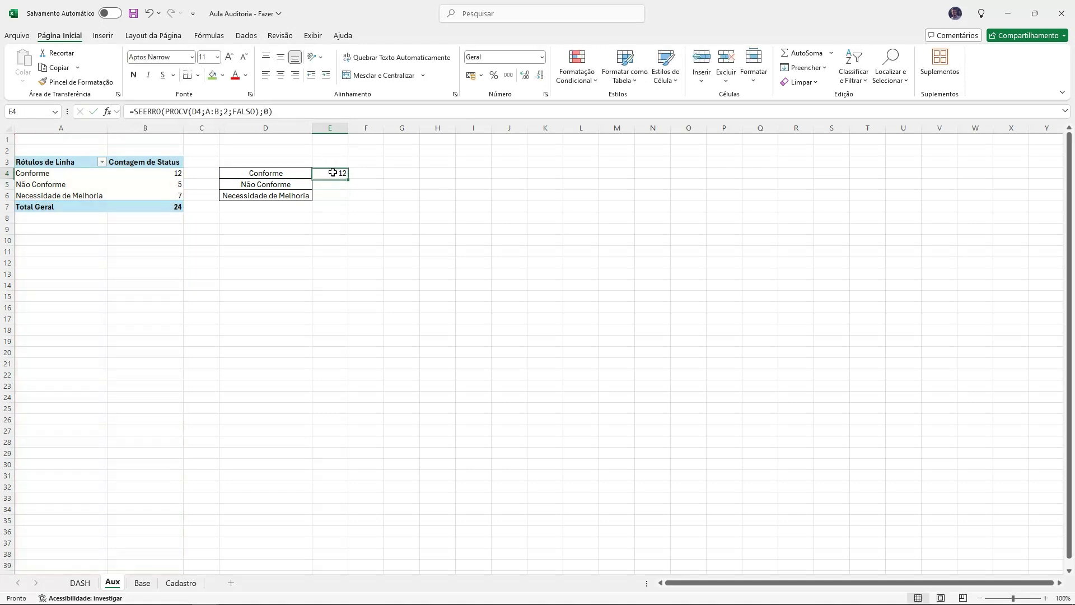
left_click_drag(348, 178, 345, 201)
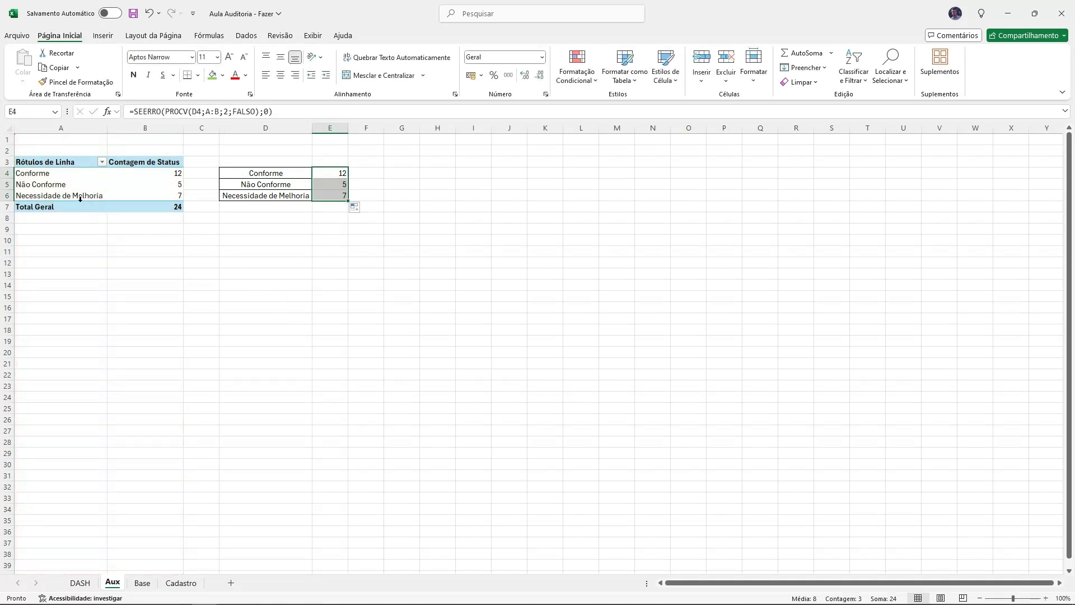
Step: On the Base sheet, replace the Não Conforme statuses in K22:K25 and K5 with Conforme copied from K15
left_click_drag(55, 187, 144, 185)
left_click(143, 583)
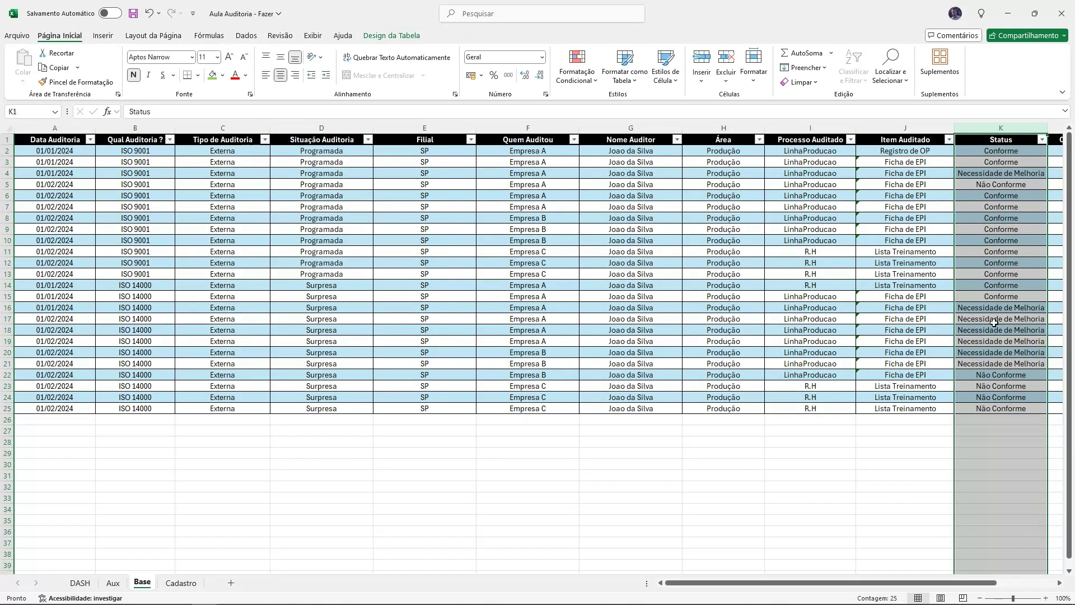
left_click(1000, 366)
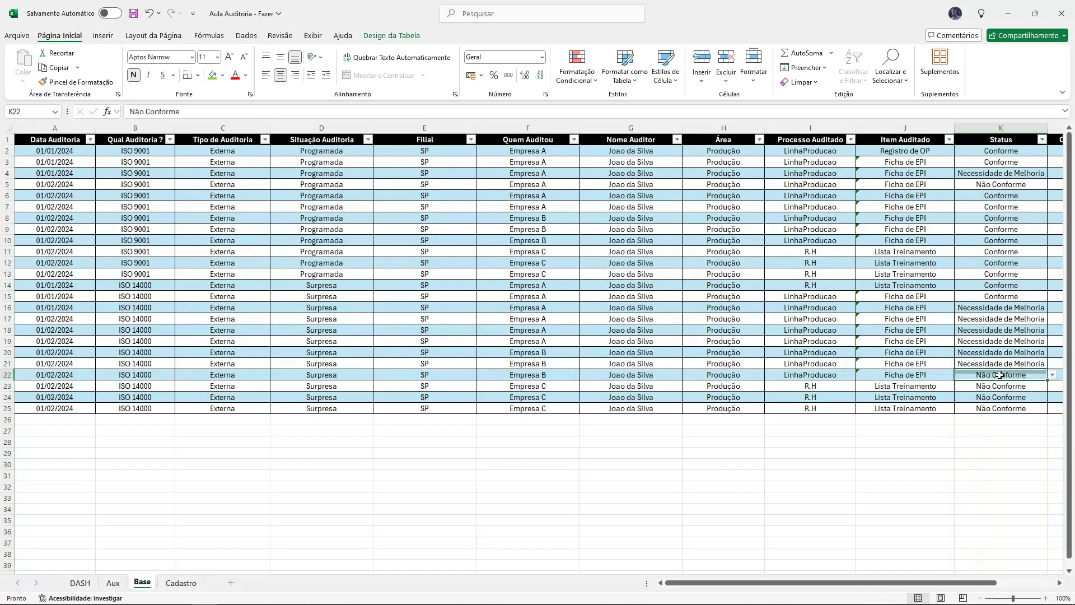
left_click(1002, 295)
key("ctrl+c")
left_click(1003, 374)
key("ctrl+v")
left_click(1003, 385)
key("ctrl+v")
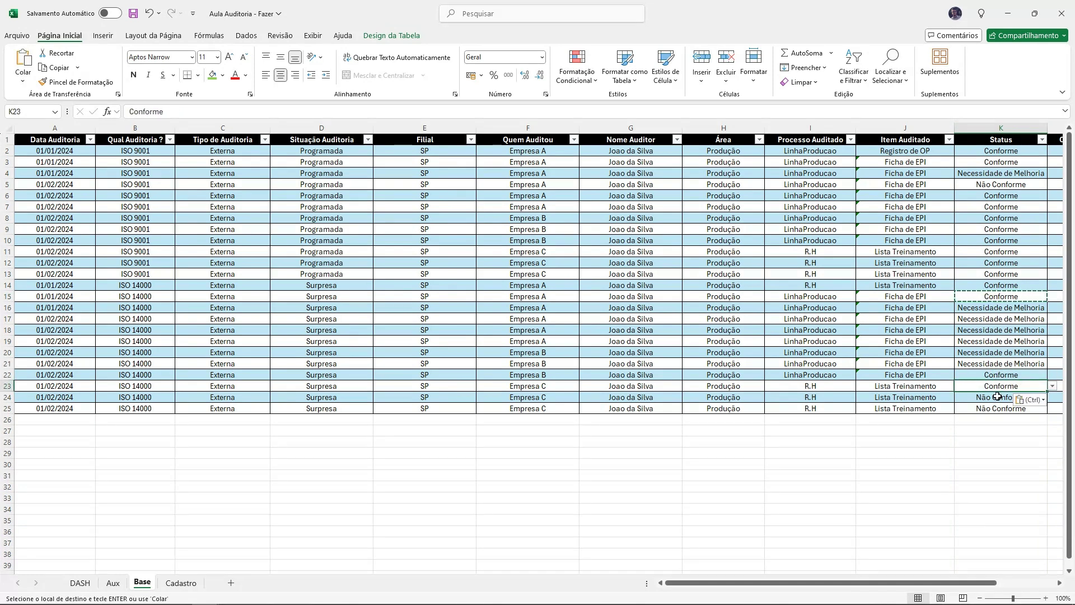
left_click(999, 397)
key("ctrl+v")
left_click(995, 408)
key("ctrl+v")
left_click(1005, 230)
left_click(1002, 184)
key("ctrl+v")
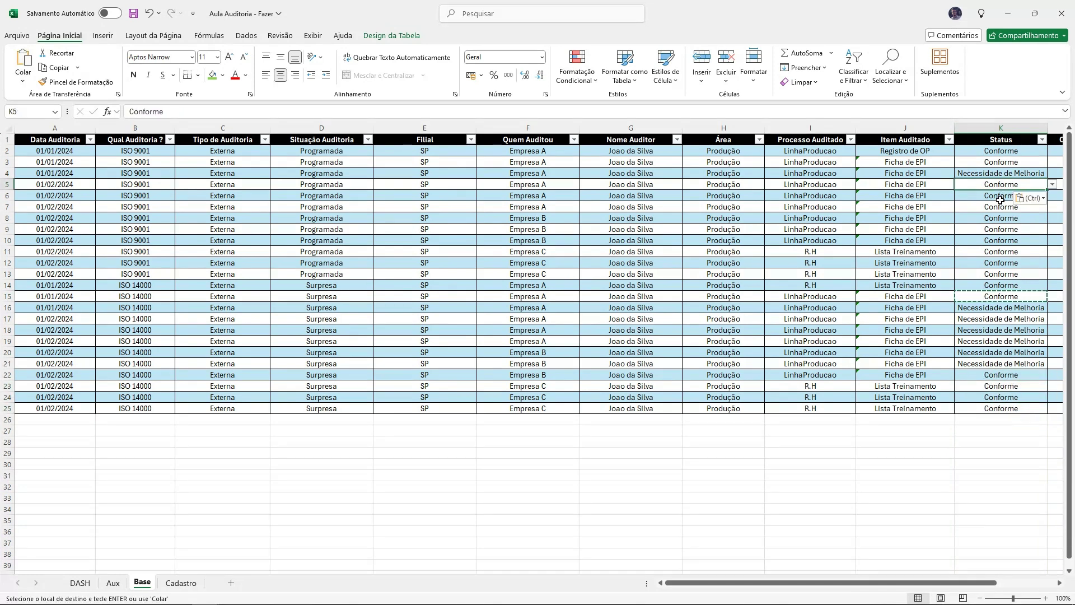
Step: Refresh all workbook data and check the Não Conforme lookup in cell E5 of the Aux sheet
left_click(1002, 229)
left_click(390, 36)
left_click(326, 77)
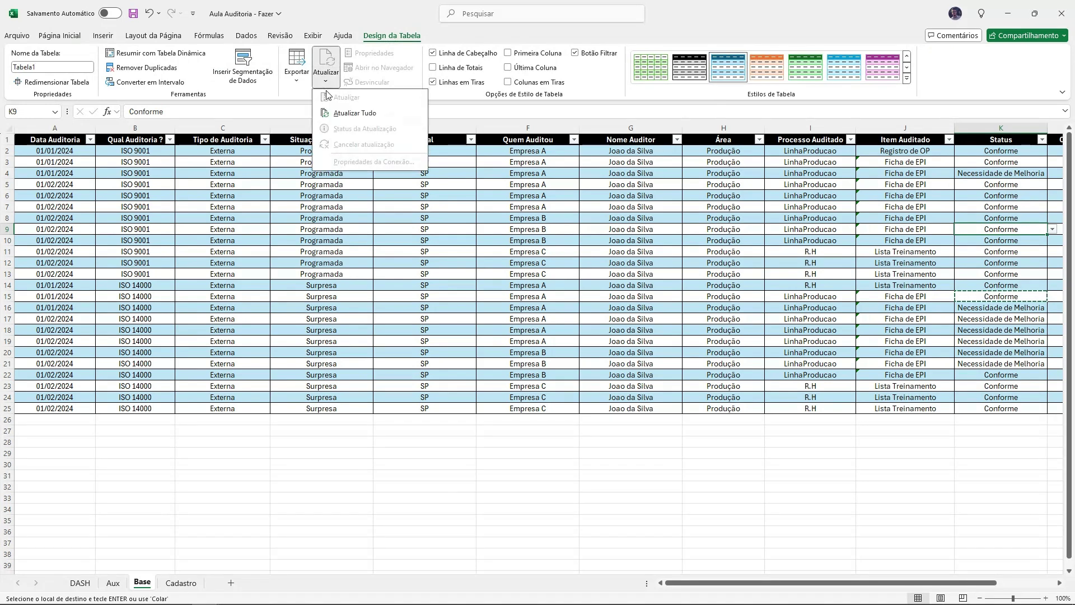
left_click(354, 114)
left_click(112, 583)
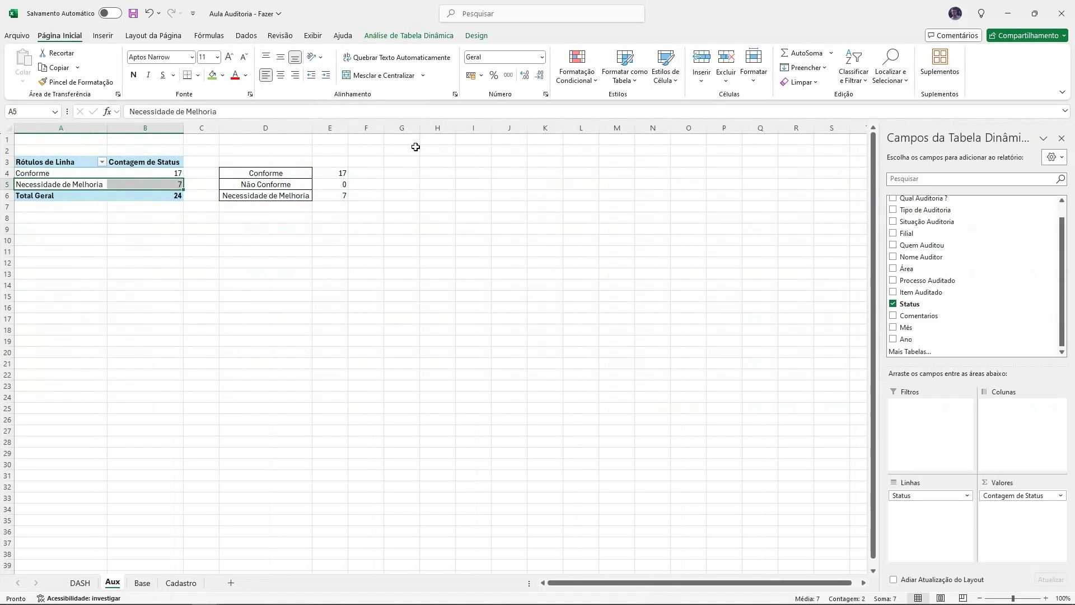
left_click(347, 183)
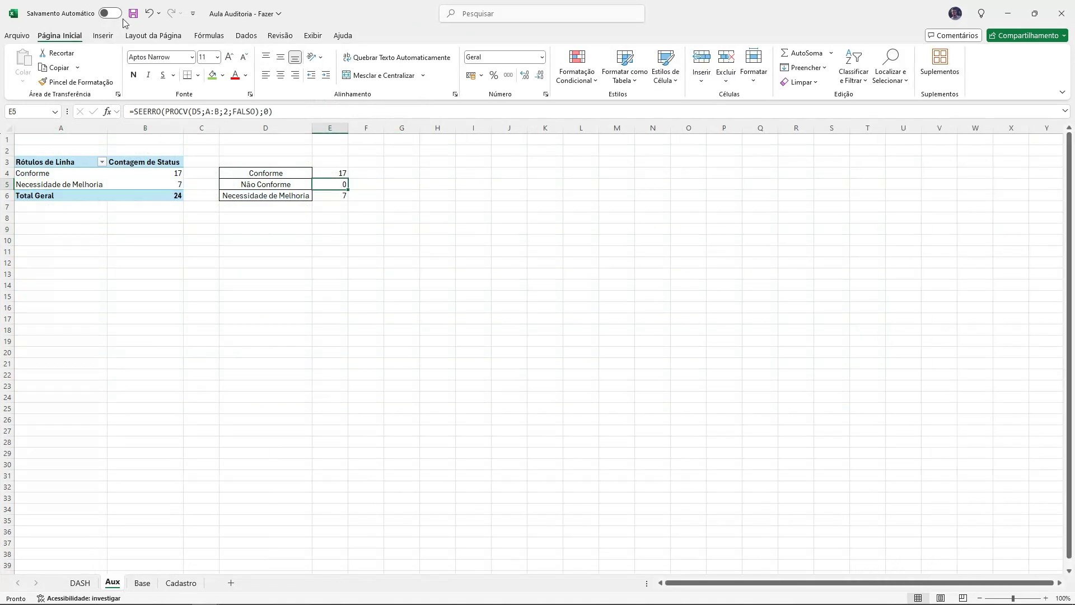
Step: Undo the test status replacements on the Base sheet and return to the Aux sheet
left_click(149, 13)
left_click(113, 583)
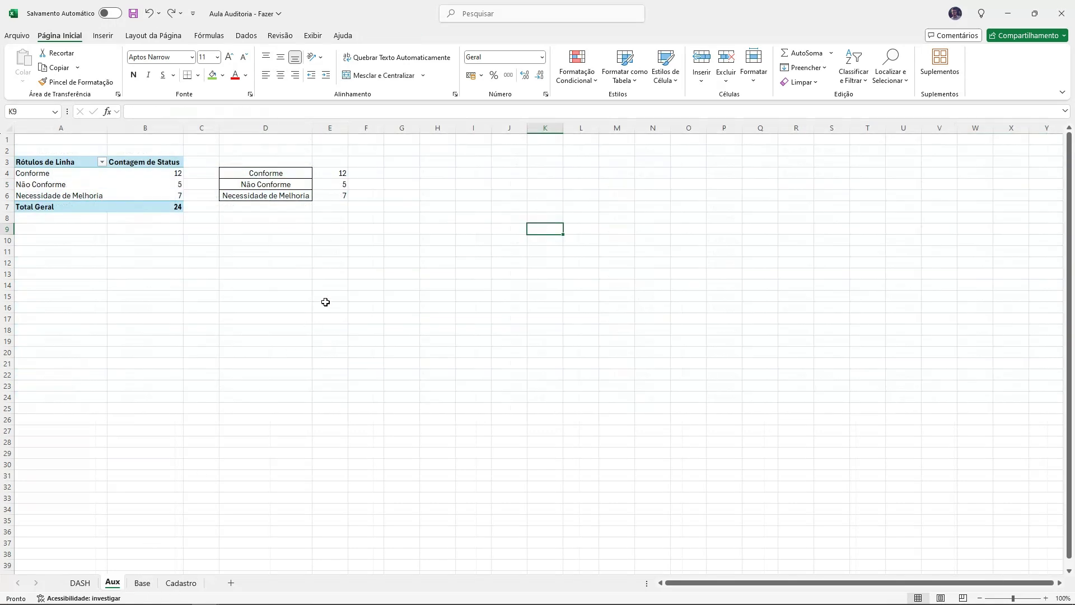
Step: Label cell D7 as Total and enter =SOMA(E4:E6) in E7 to add up the three status counts
left_click(286, 207)
type("T")
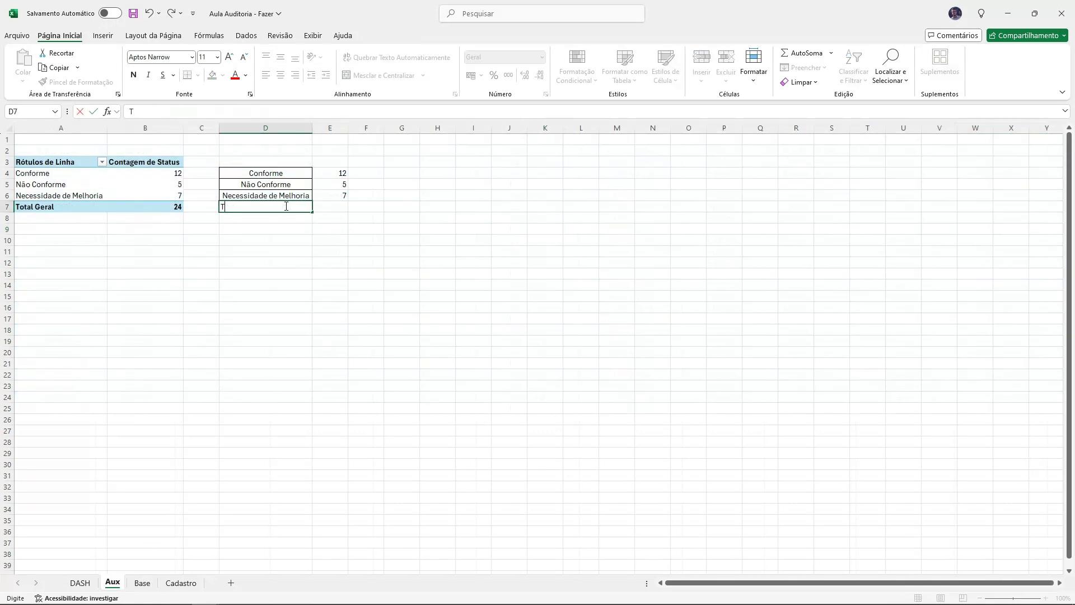
type("otal")
key("Tab")
type("=soma(")
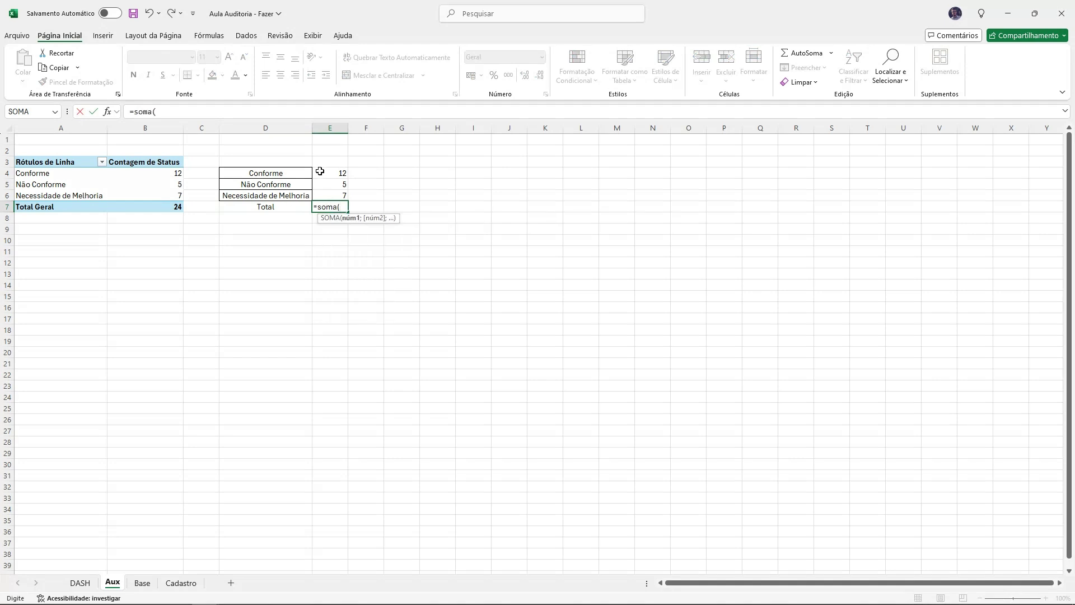
left_click_drag(320, 171, 338, 194)
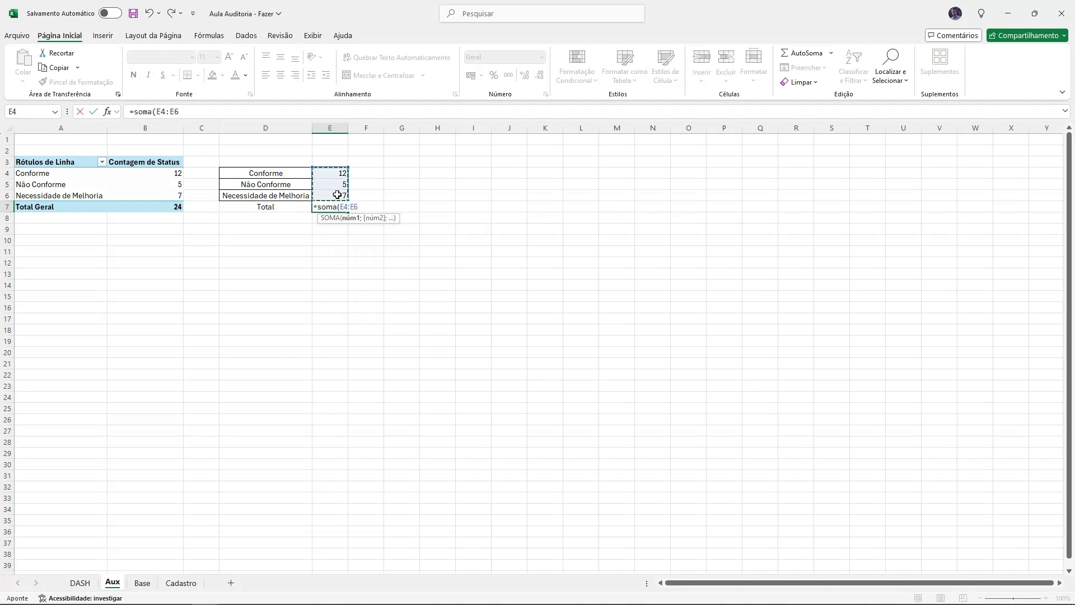
key("Return")
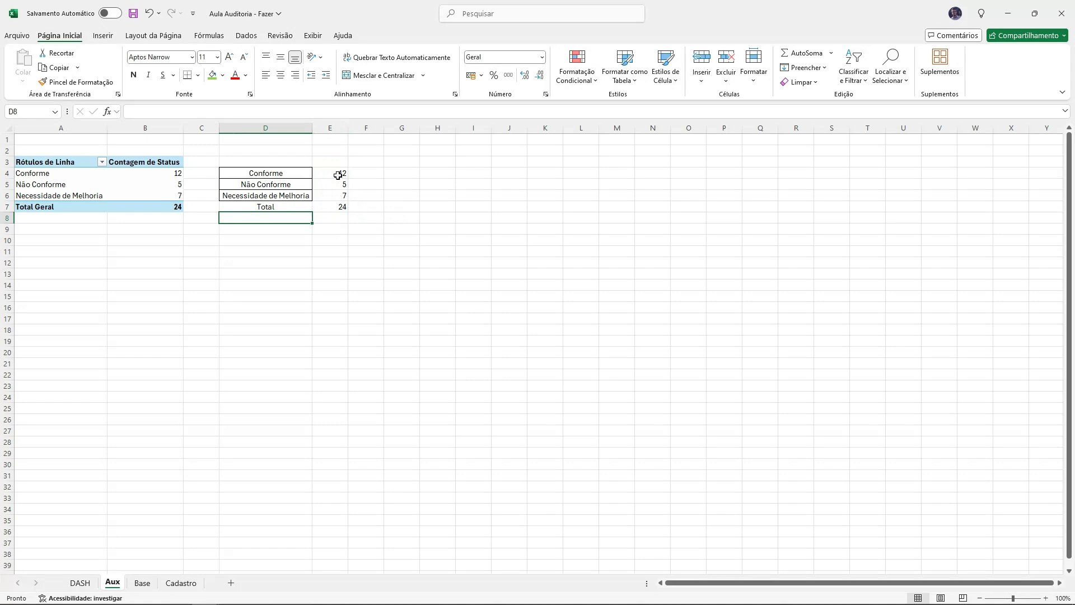
Step: Insert a text box on the DASH sheet and fit it into the QTD Não Conforme card below its title
left_click(80, 583)
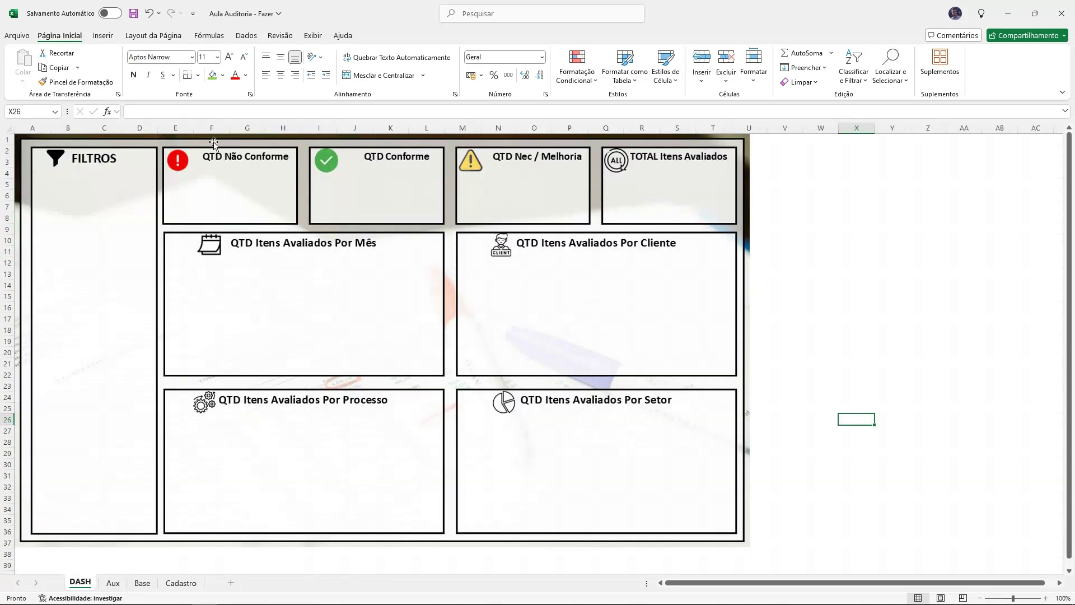
left_click(104, 35)
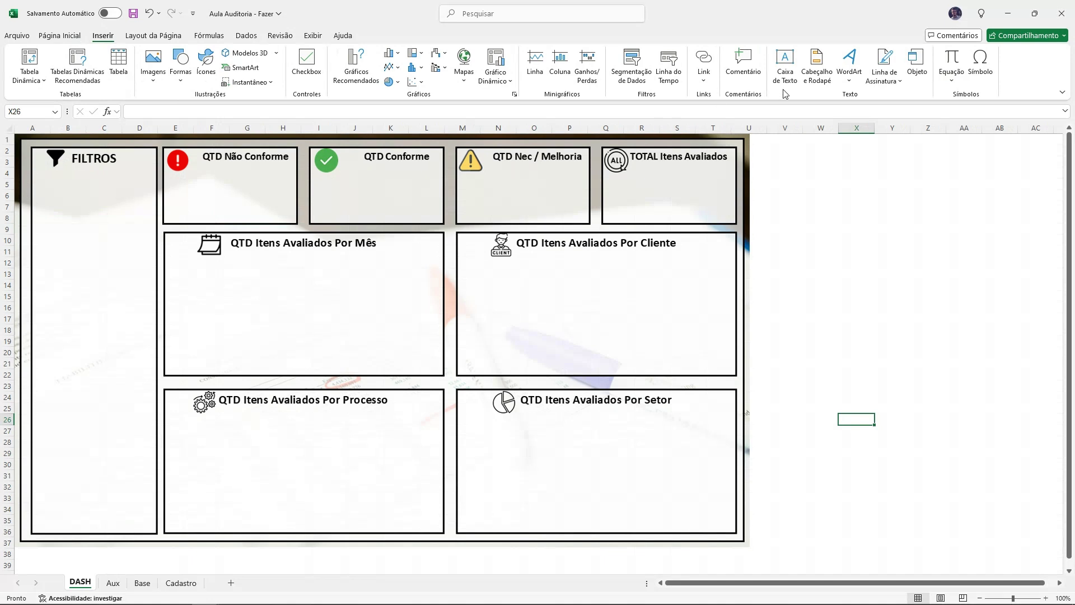
left_click(789, 61)
left_click_drag(768, 185, 903, 228)
left_click_drag(849, 187, 244, 180)
Step: Duplicate the text box into the QTD Conforme, QTD Nec / Melhoria and TOTAL Itens Avaliados cards
left_click_drag(299, 201, 697, 223)
key("ctrl+c")
key("ctrl+v")
key("ctrl+v")
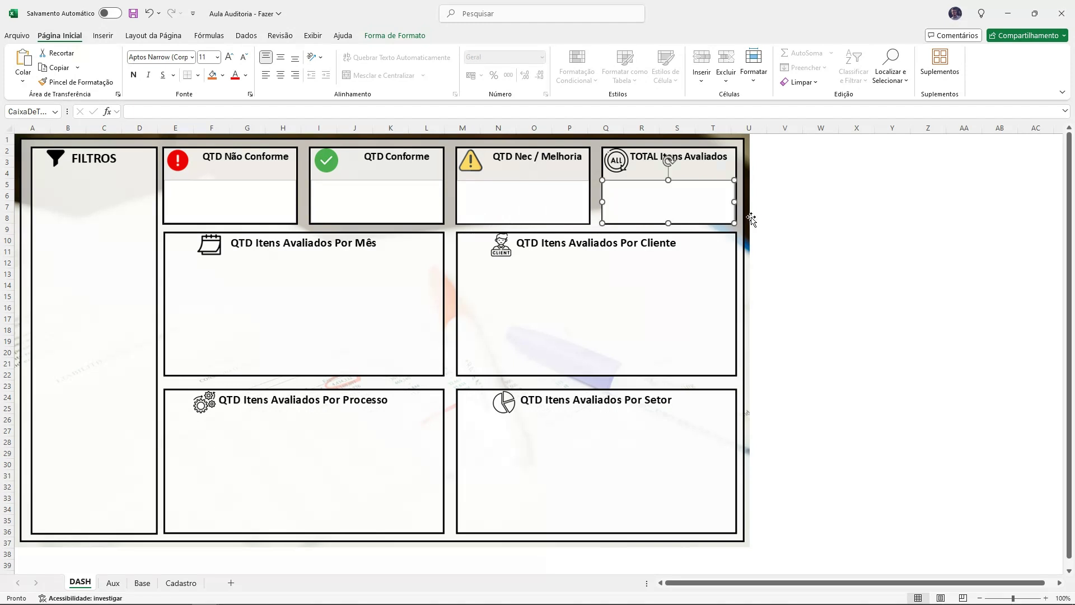
left_click(785, 218)
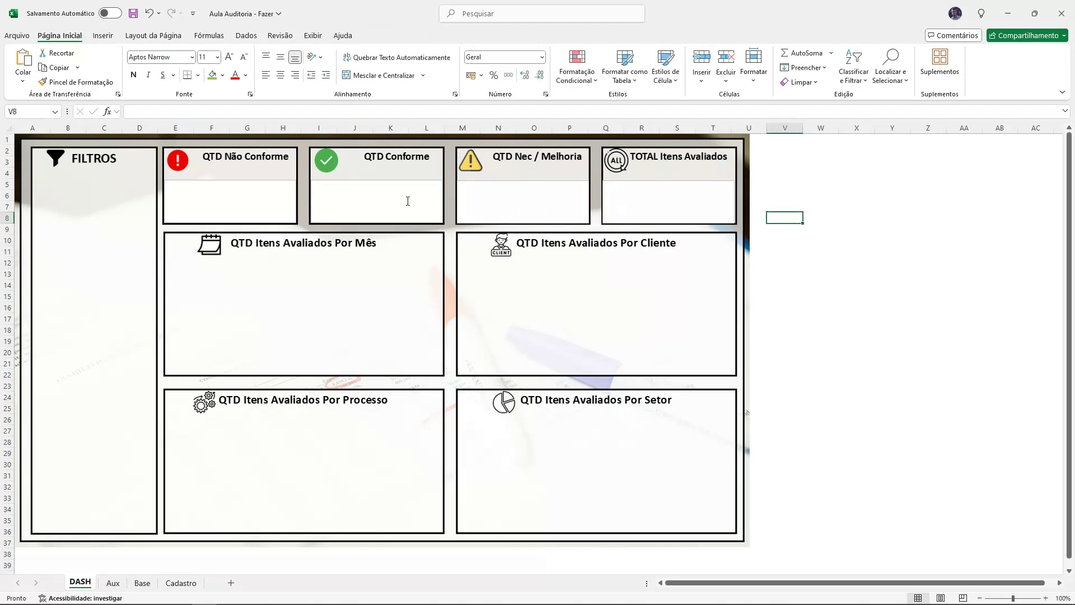
Step: Link the QTD Não Conforme text box to the Não Conforme count with =Aux!E5
left_click(241, 188)
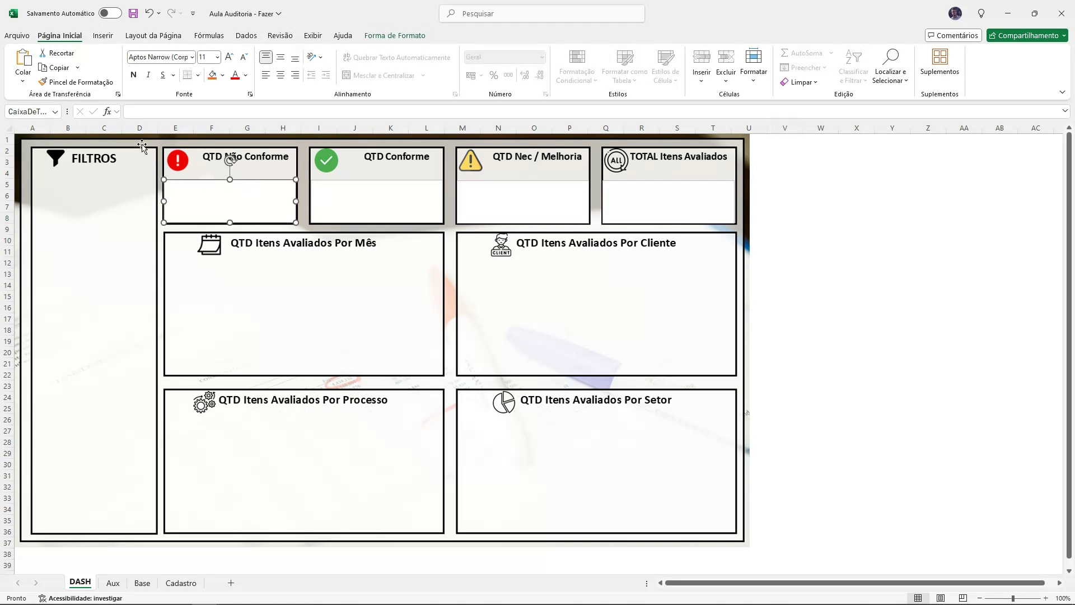
left_click(137, 110)
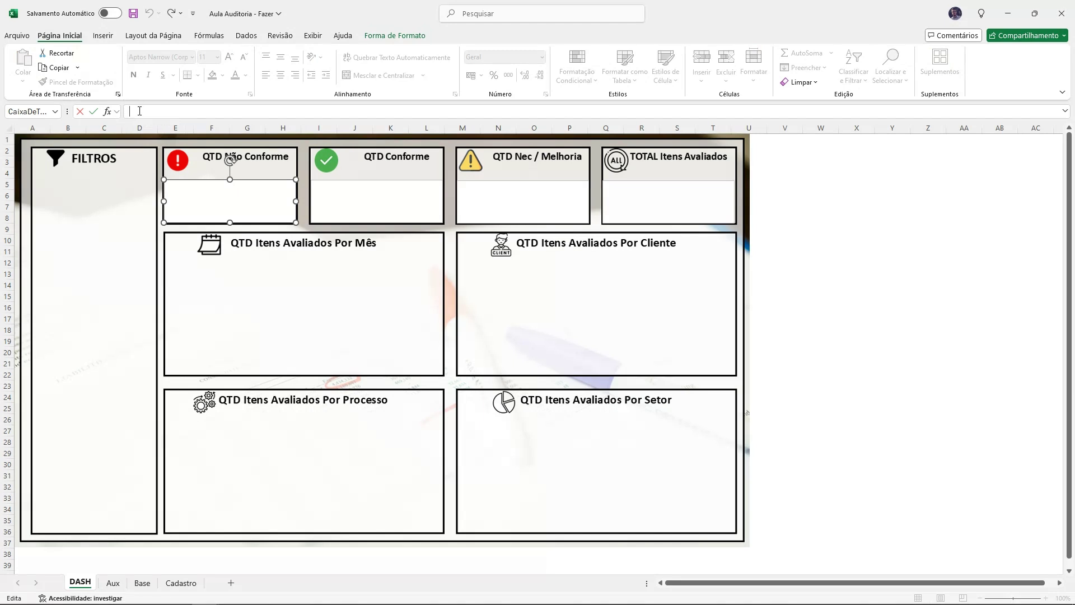
type("=")
left_click(114, 582)
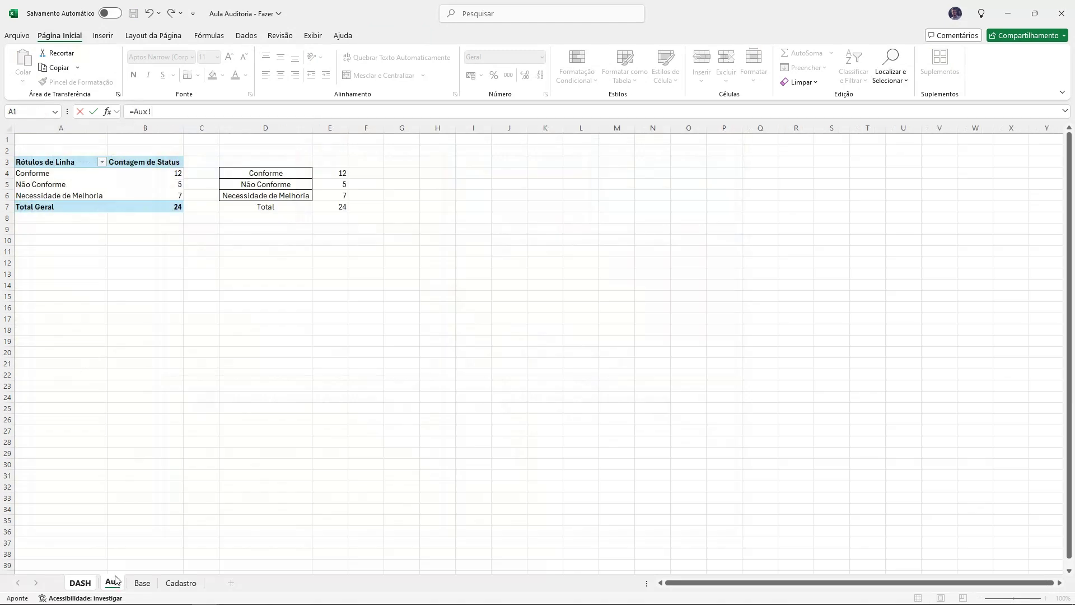
left_click(341, 183)
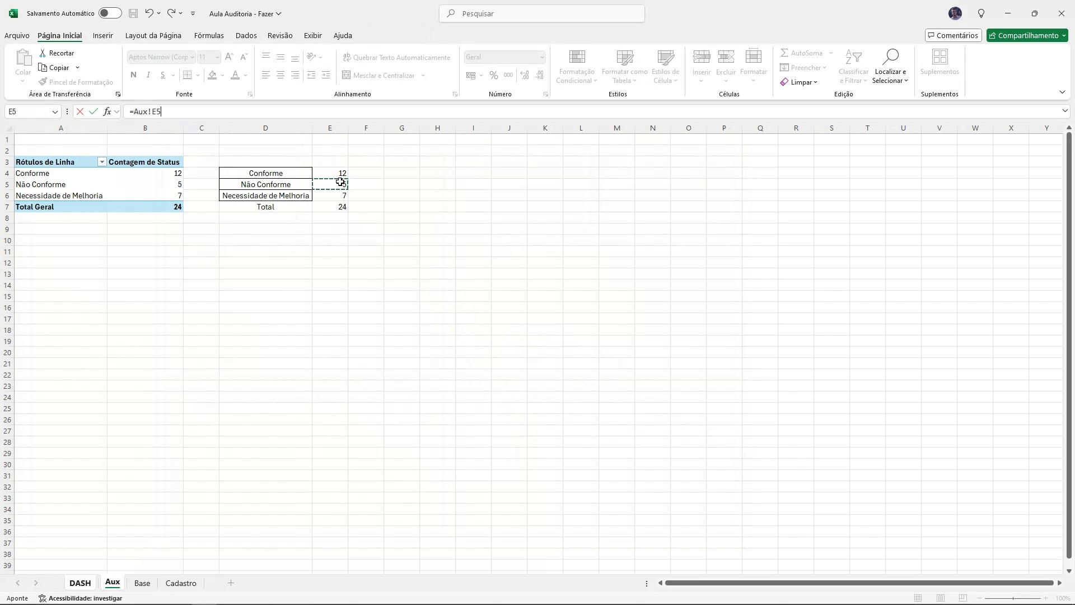
key("Return")
Step: Link the QTD Conforme text box to the Conforme count with =Aux!E4
left_click(379, 184)
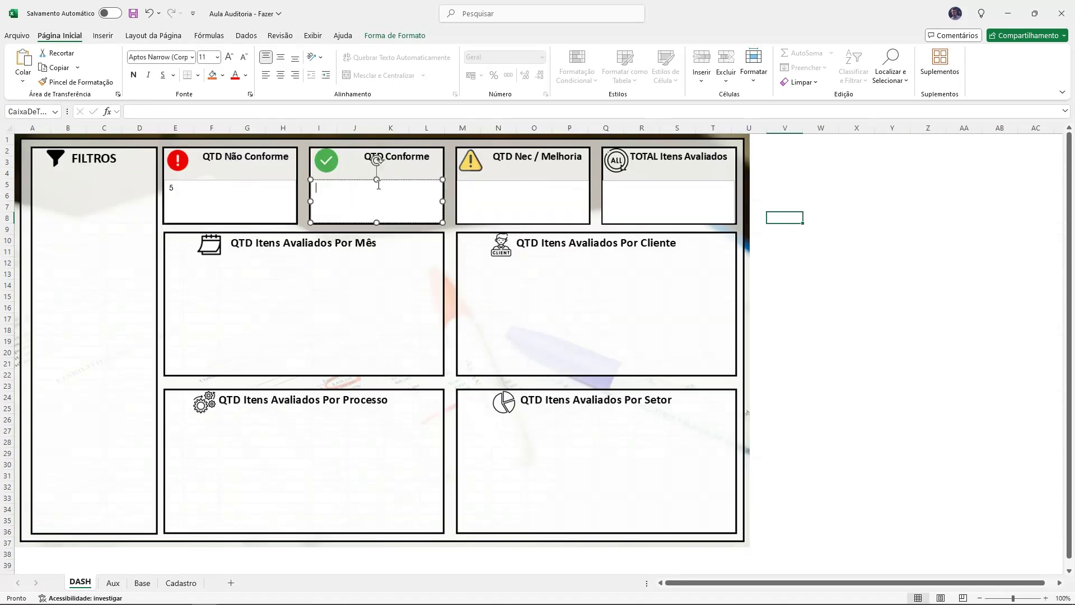
left_click(382, 181)
left_click(157, 112)
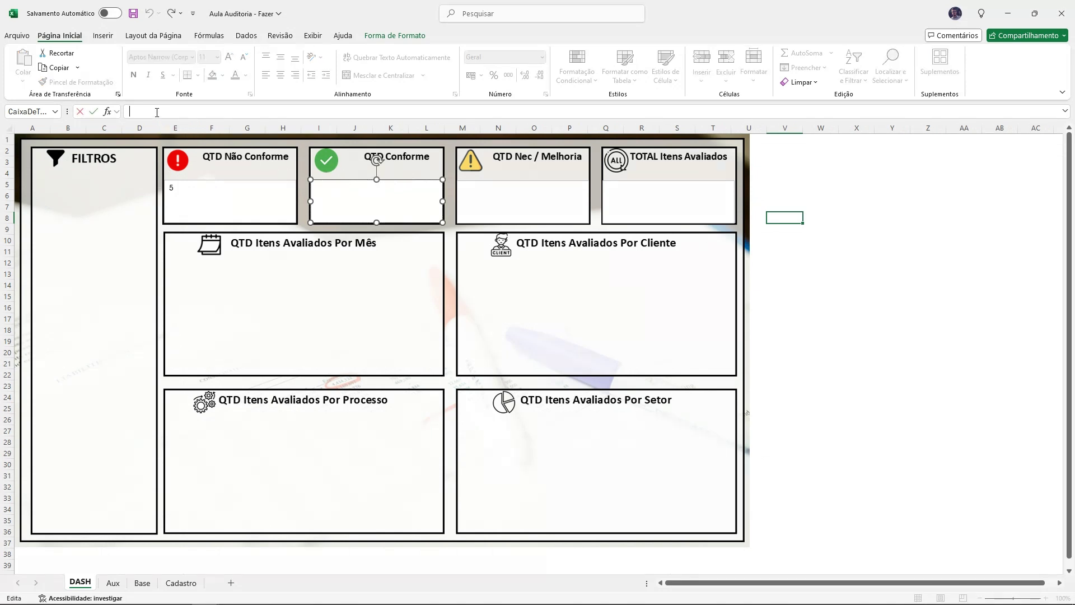
type("=")
left_click(113, 584)
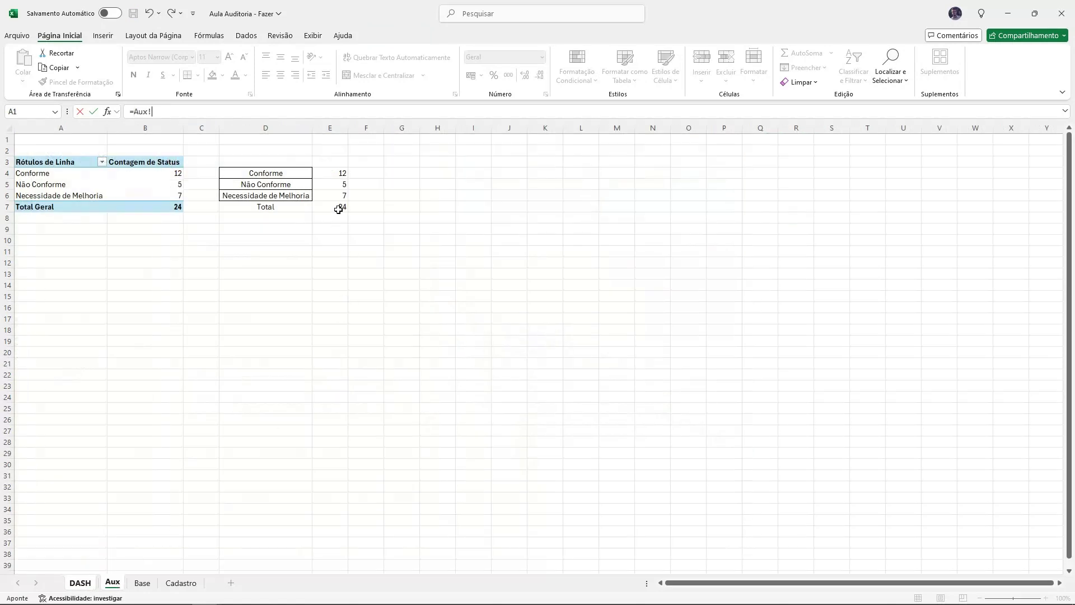
left_click(340, 173)
key("Return")
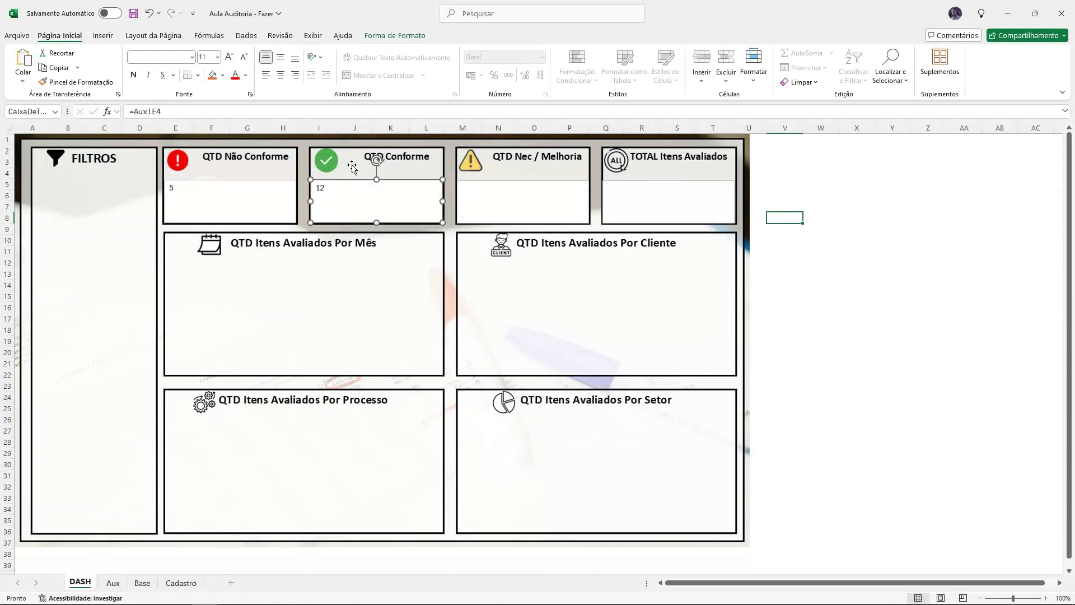
Step: Link the QTD Nec / Melhoria text box to the Necessidade de Melhoria count with =Aux!E6
left_click(505, 187)
left_click(511, 180)
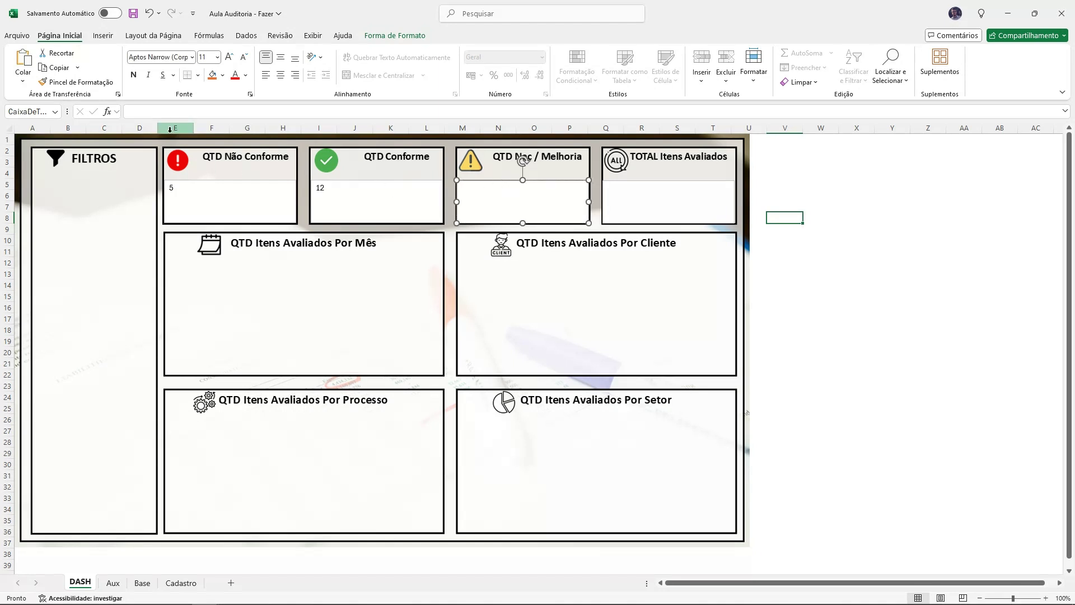
left_click(170, 113)
type("=")
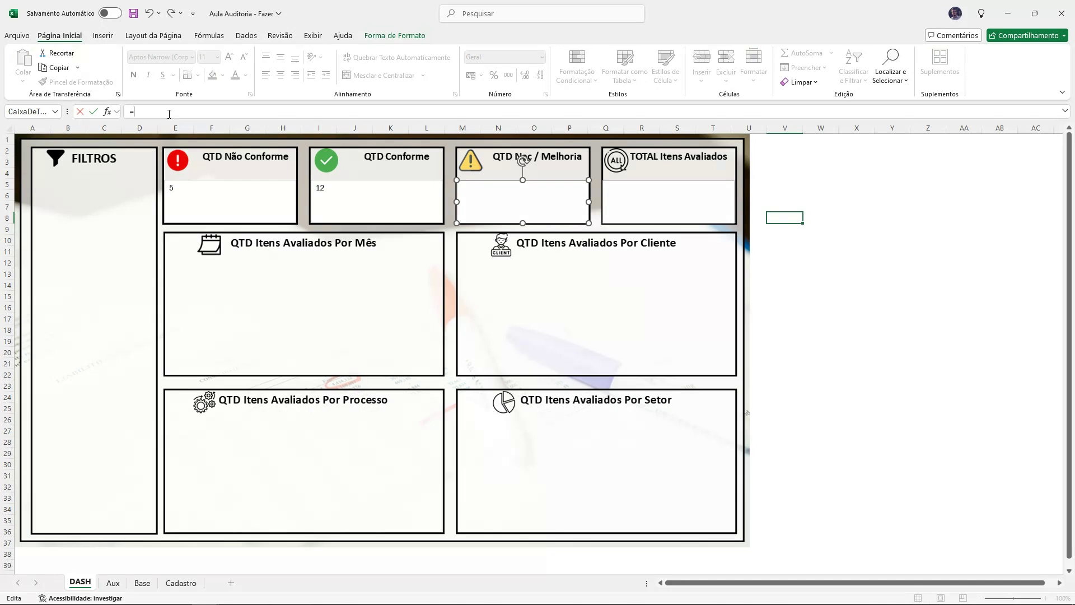
left_click(113, 583)
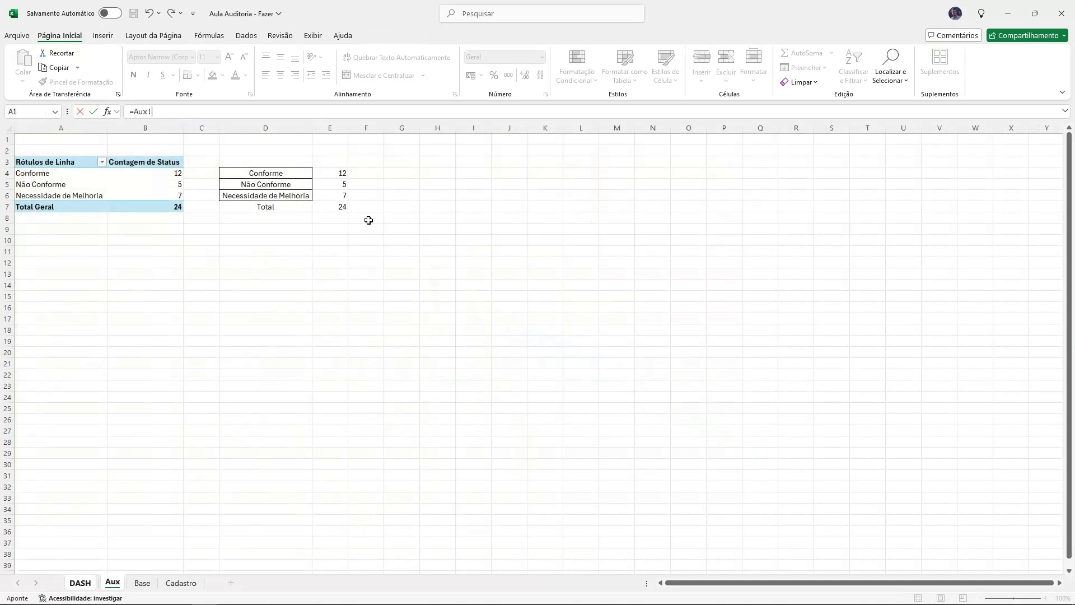
left_click(344, 194)
key("Return")
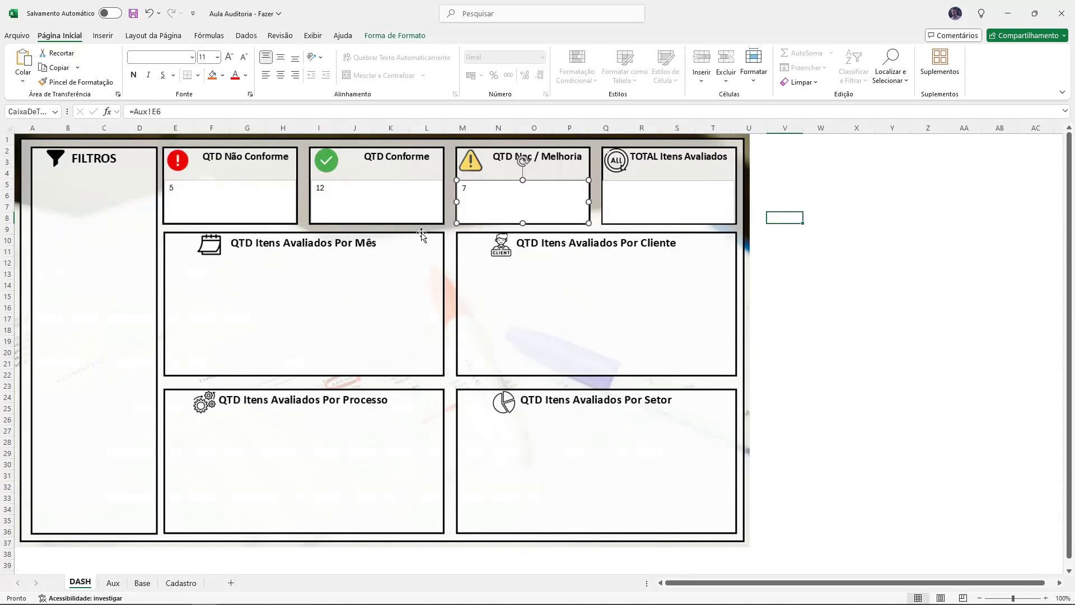
Step: Link the TOTAL Itens Avaliados text box to the overall total with =Aux!E7
left_click(628, 181)
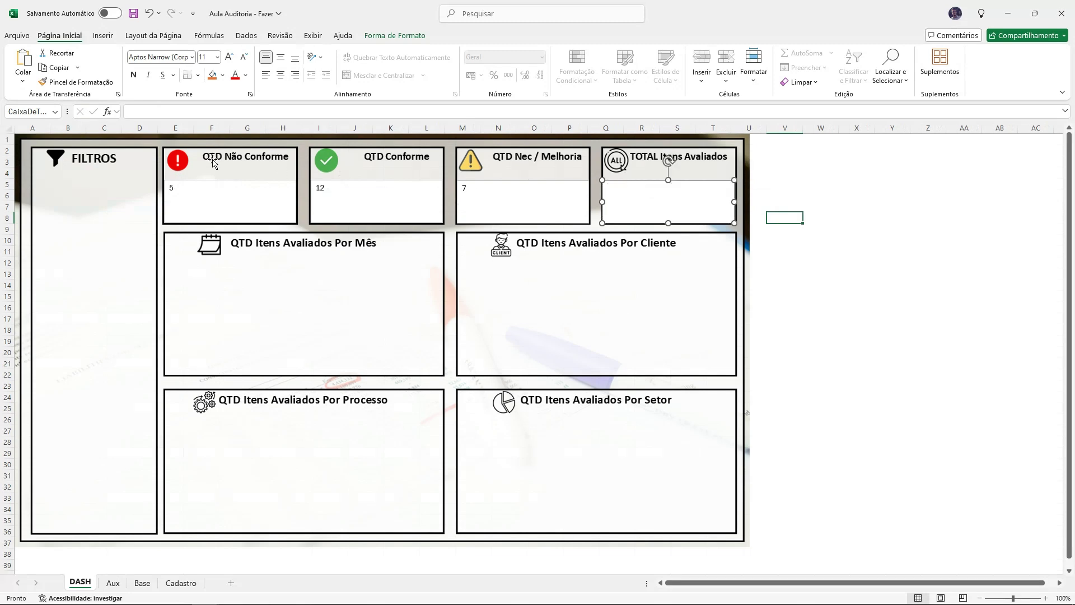
left_click(135, 111)
type("=")
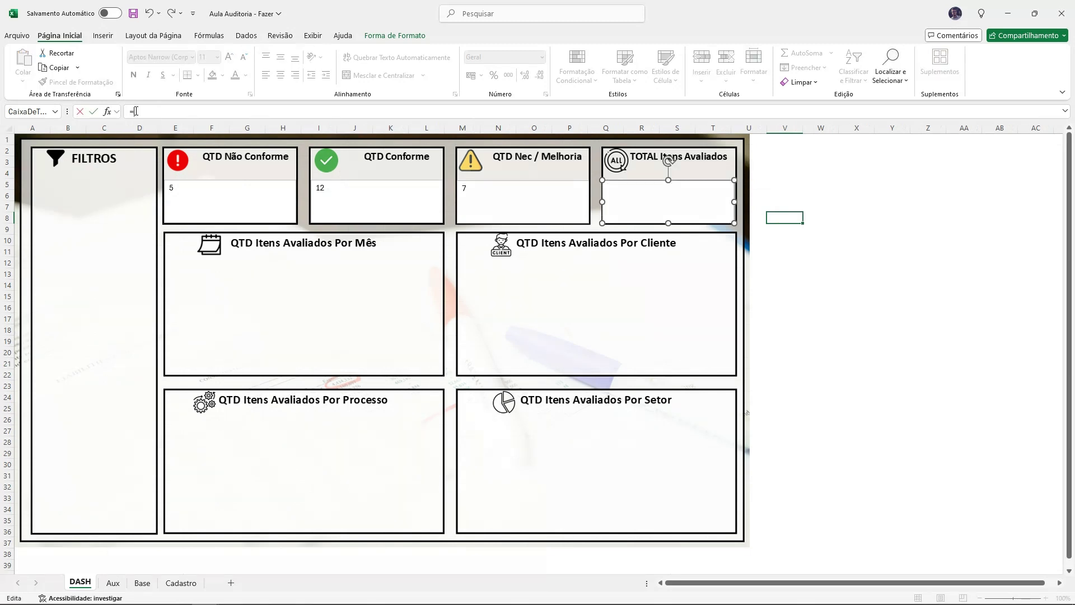
left_click(112, 583)
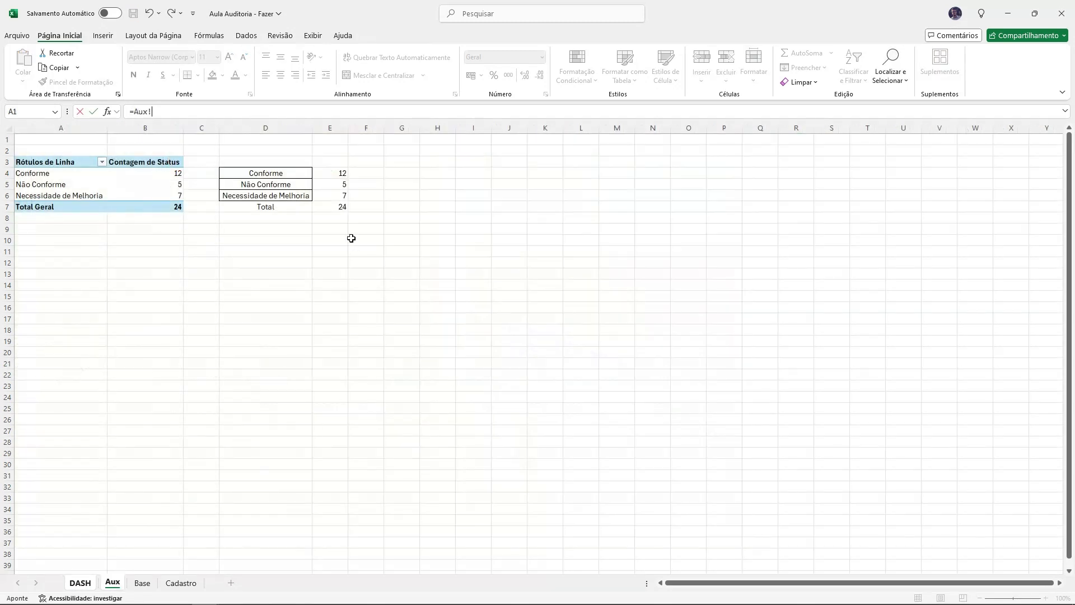
left_click(341, 207)
key("Return")
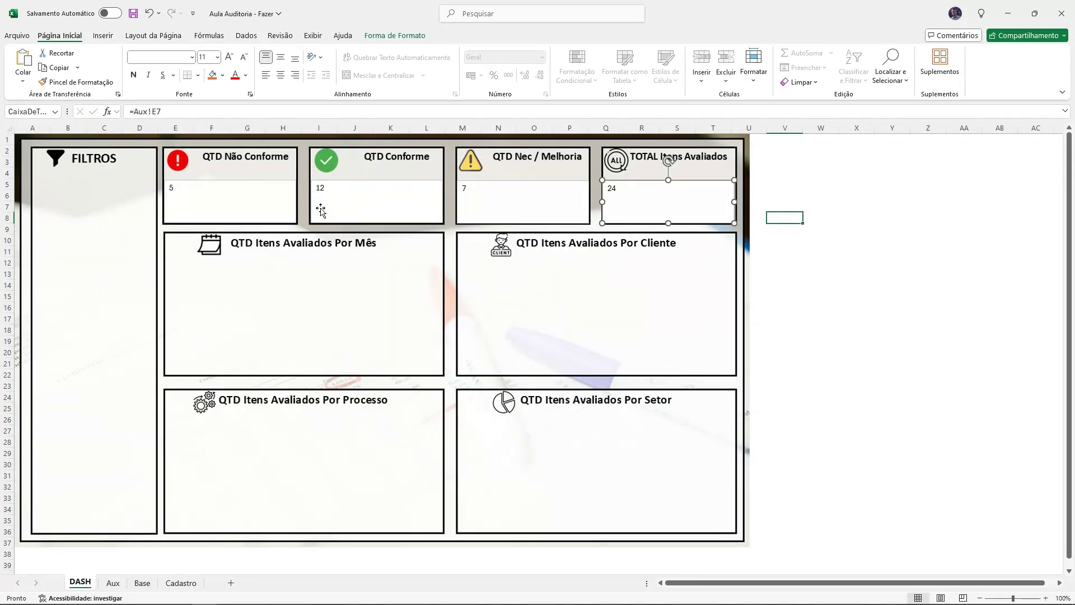
Step: Select the linked text box in the QTD Não Conforme card
left_click(270, 203)
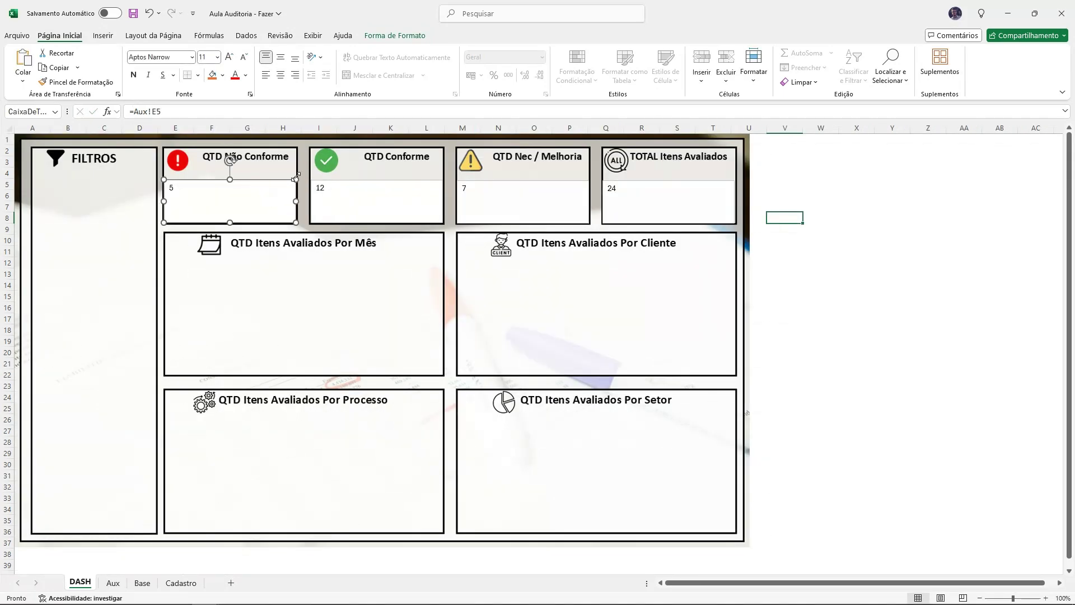
Step: Center the QTD Não Conforme card's value horizontally and vertically, enlarge it to 24 pt and make it bold
left_click(281, 58)
left_click(280, 75)
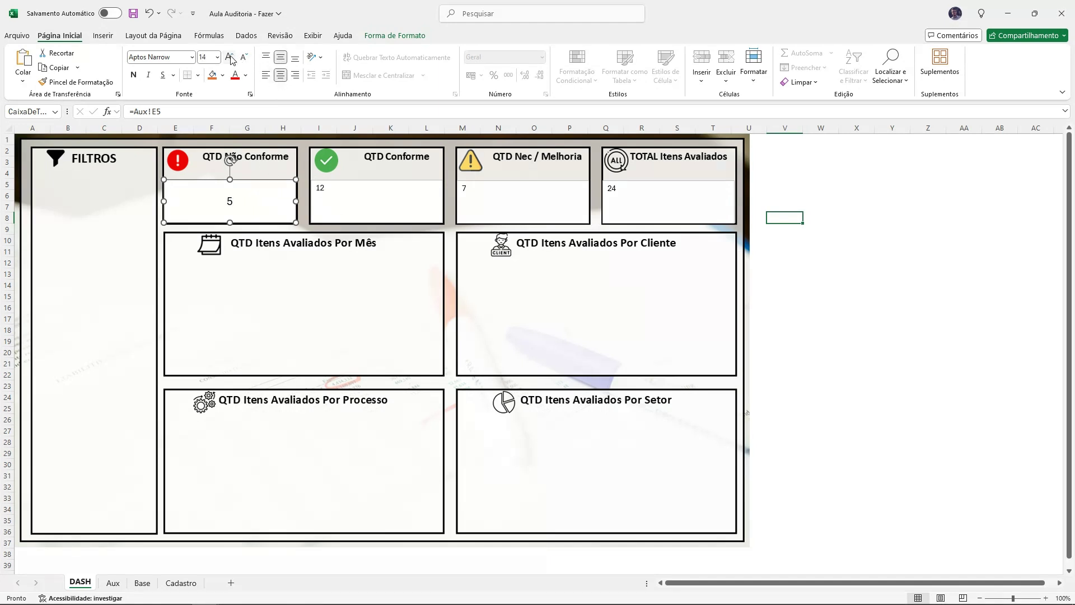
left_click(133, 75)
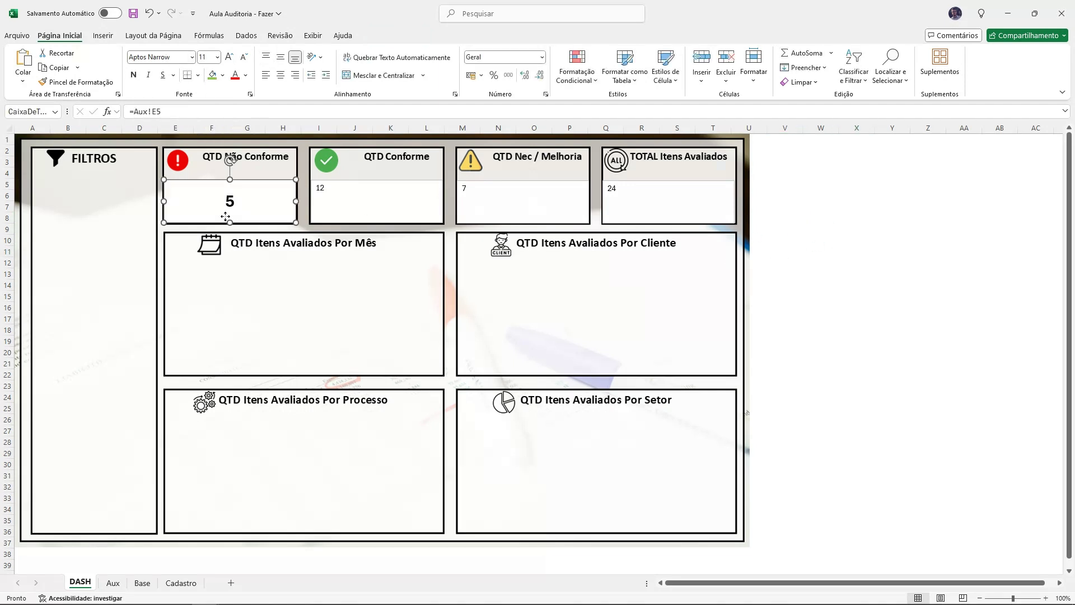
Step: Remove the fill and outline from the text box holding the QTD Não Conforme value
left_click(395, 35)
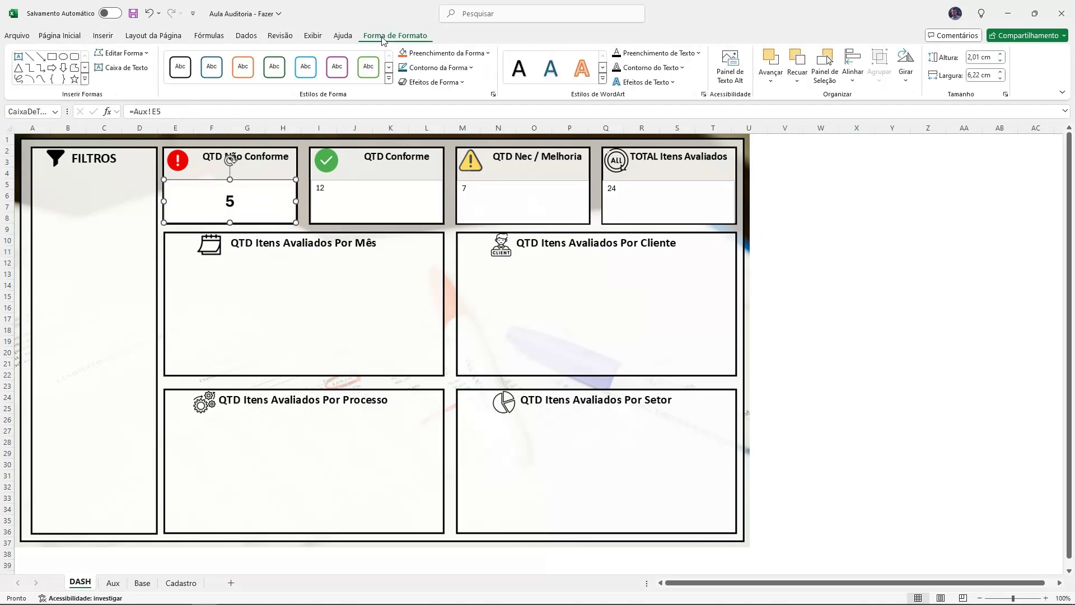
left_click(444, 52)
left_click(448, 220)
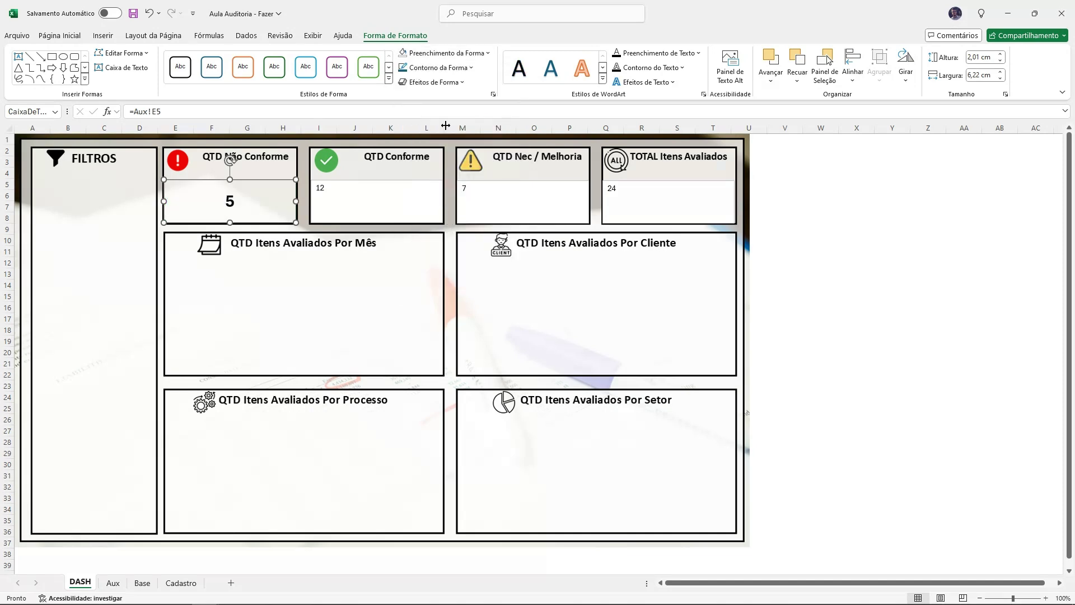
left_click(436, 68)
left_click(431, 234)
left_click(816, 219)
left_click(279, 181)
Step: Copy the QTD Não Conforme value's formatting to the values of the Conforme, Nec / Melhoria and TOTAL Itens Avaliados cards
left_click(59, 36)
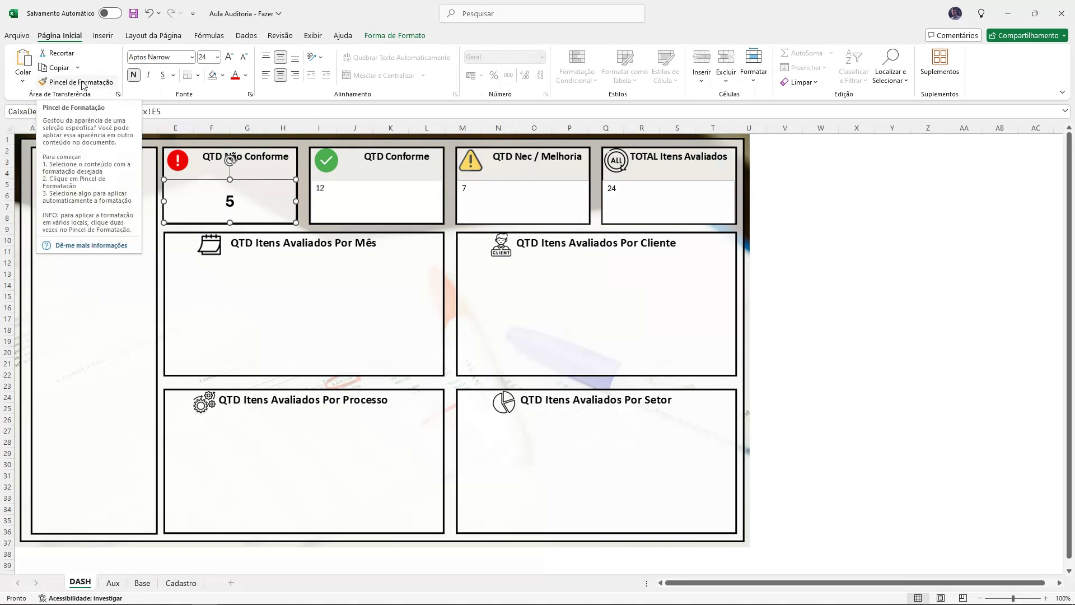
left_click(82, 82)
left_click(406, 203)
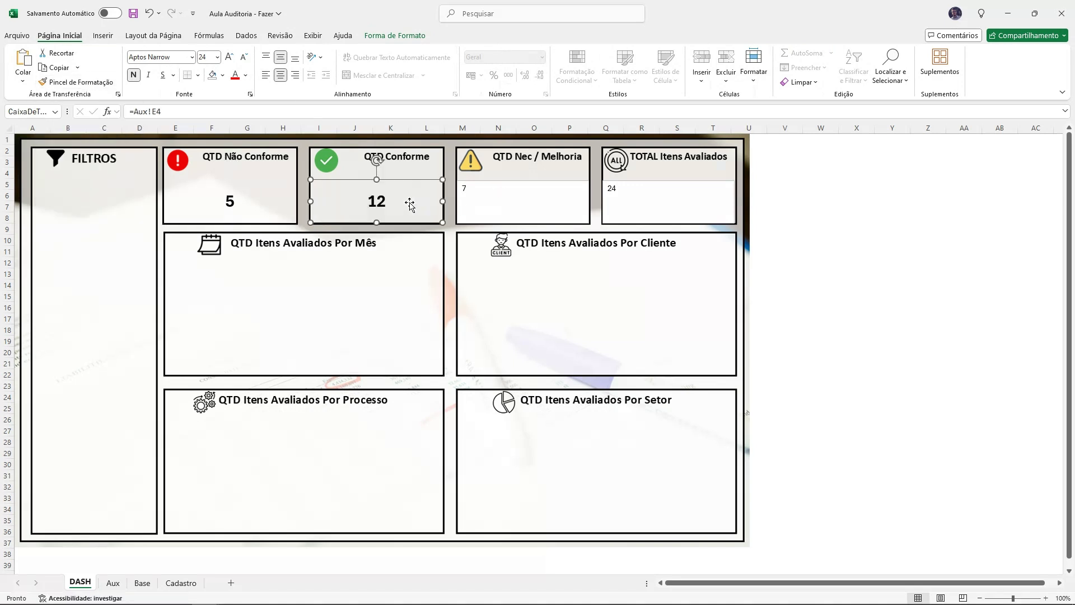
left_click(81, 82)
left_click(523, 203)
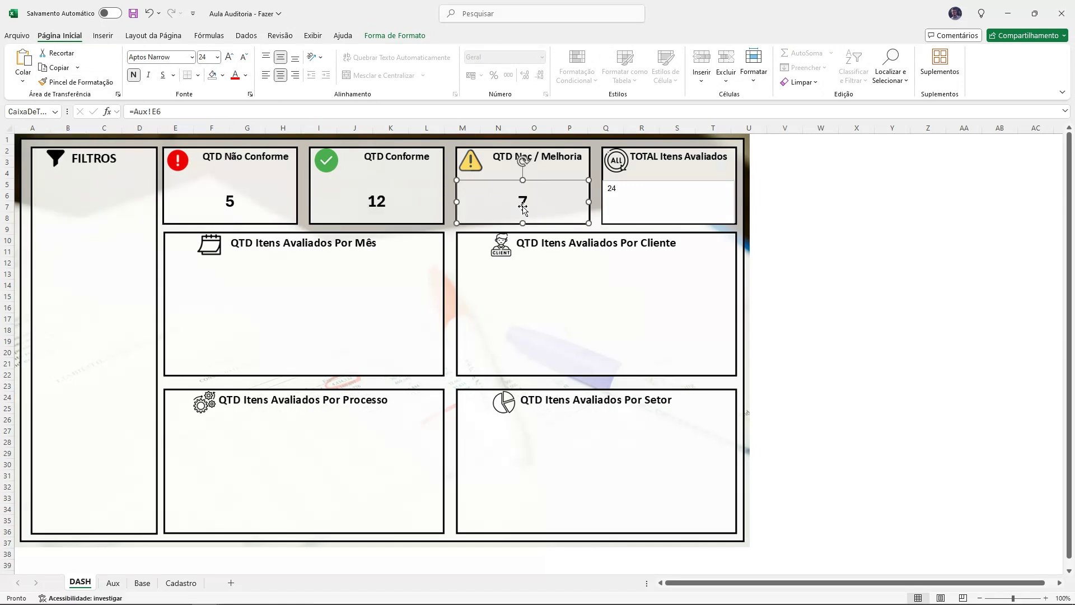
left_click(81, 82)
left_click(667, 196)
left_click(834, 237)
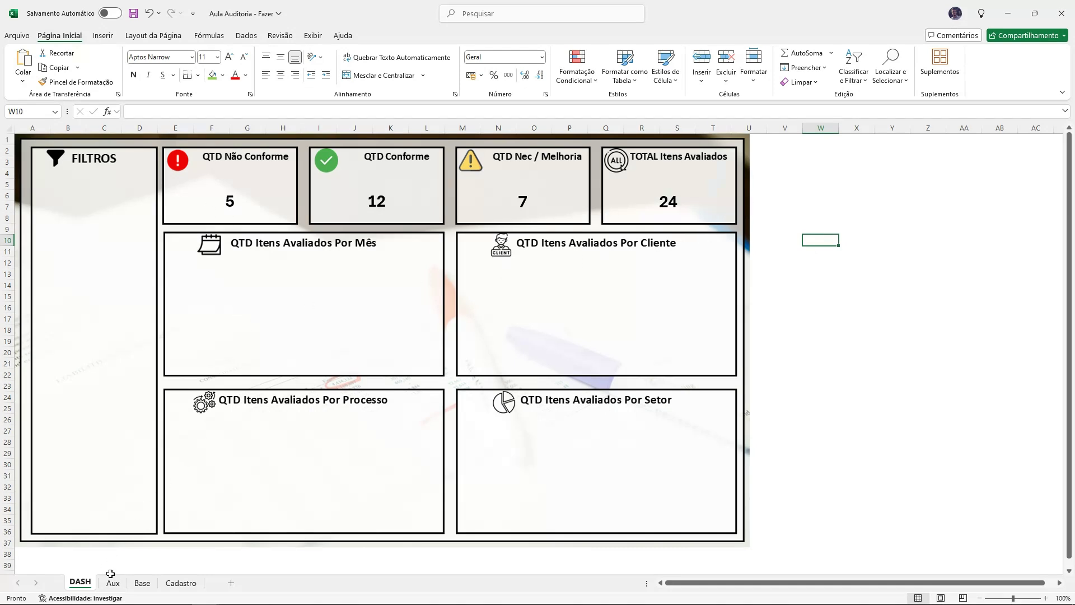
Step: Duplicate the status pivot table from A3:B7 of the Aux sheet to cell G3 and autofit column H
left_click(112, 581)
left_click(196, 394)
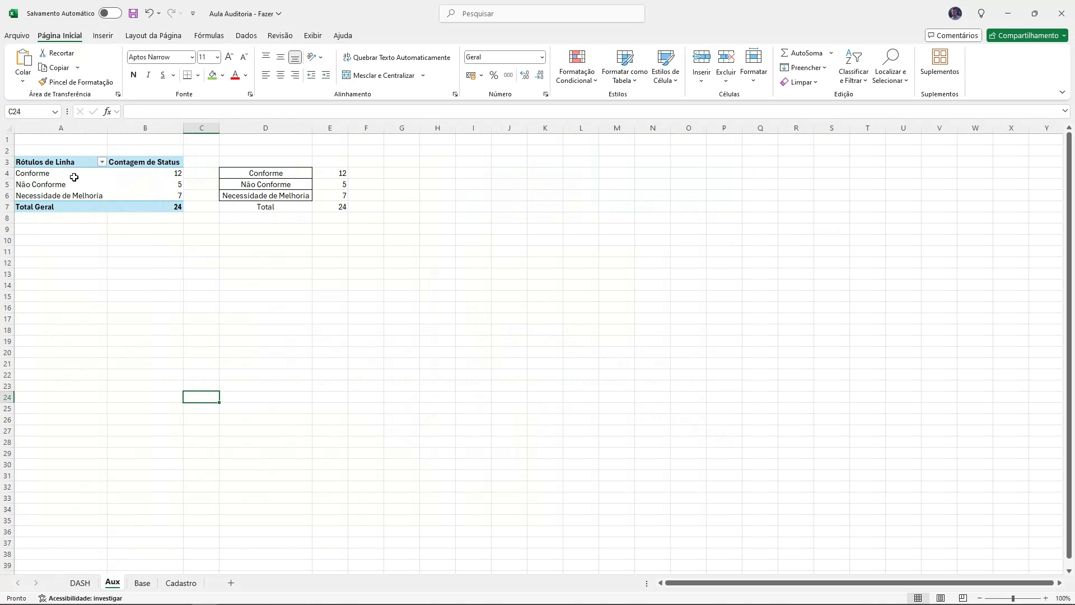
left_click_drag(64, 163, 172, 206)
key("ctrl+c")
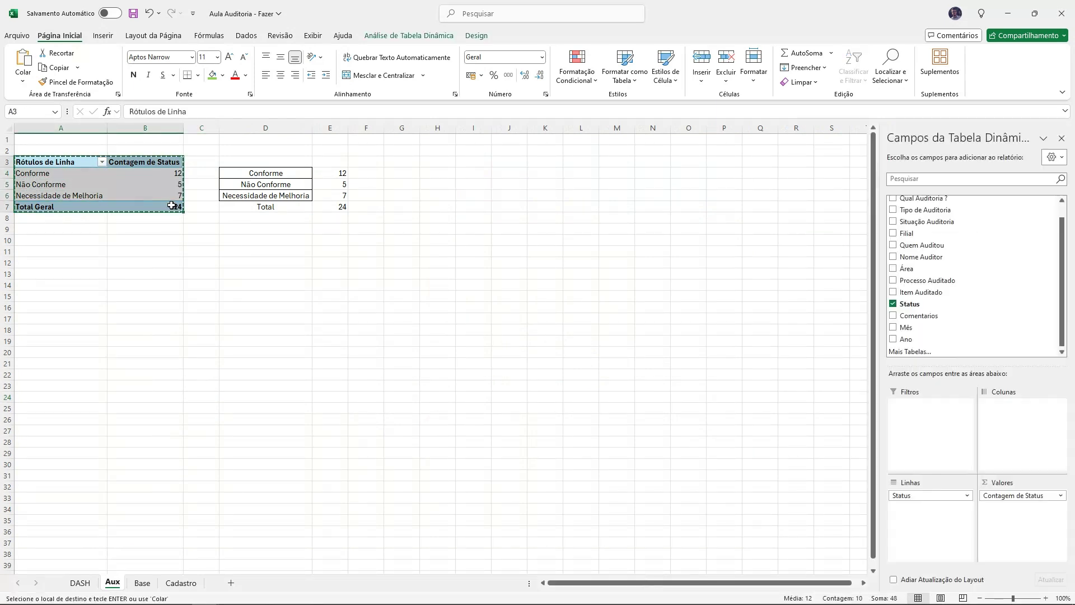
left_click(366, 128)
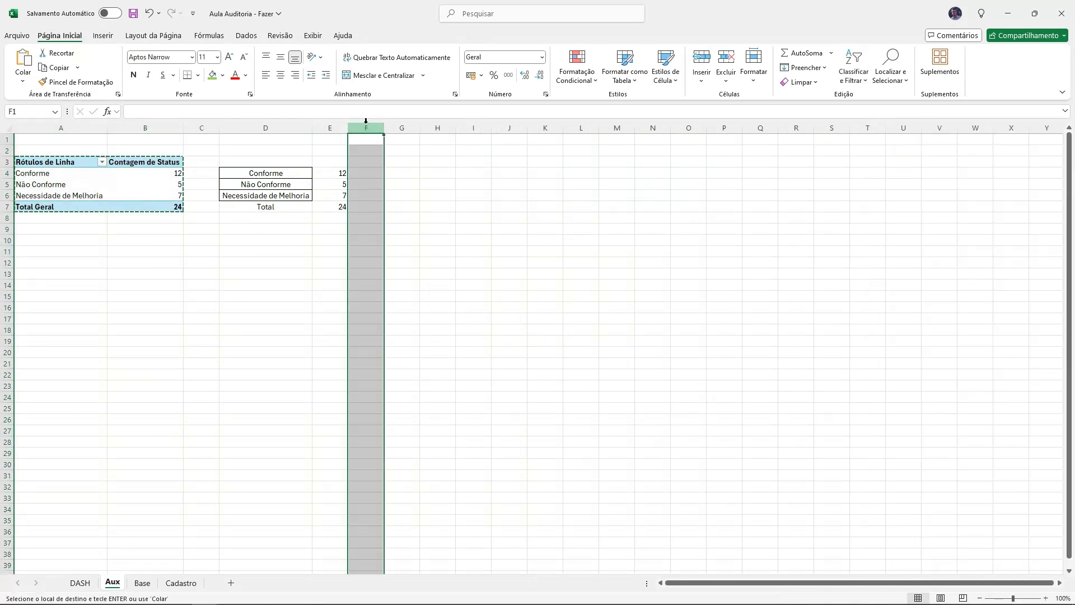
left_click(409, 162)
key("ctrl+v")
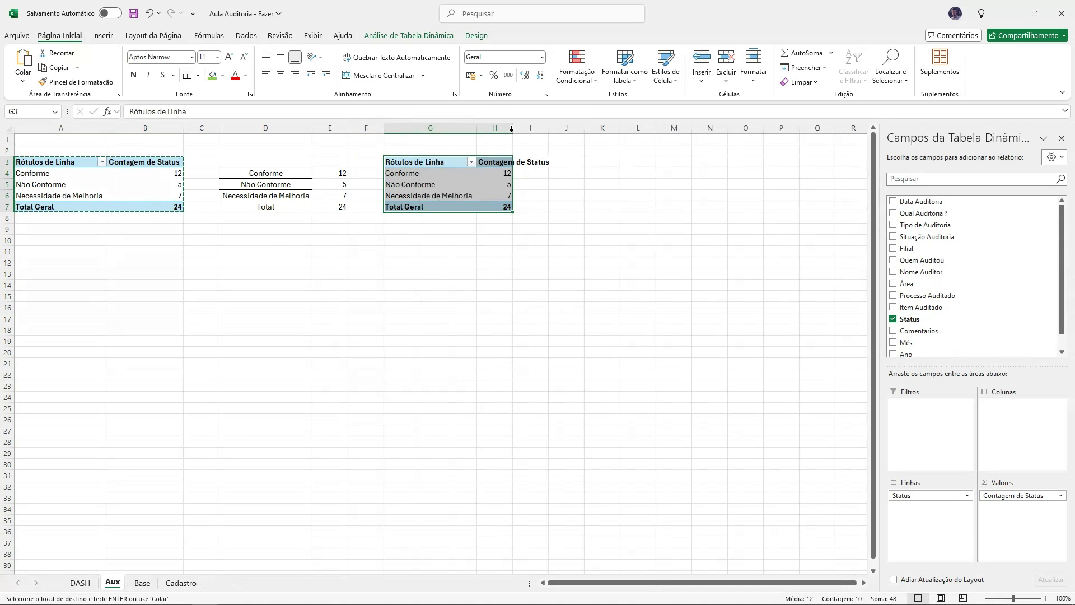
double_click(512, 128)
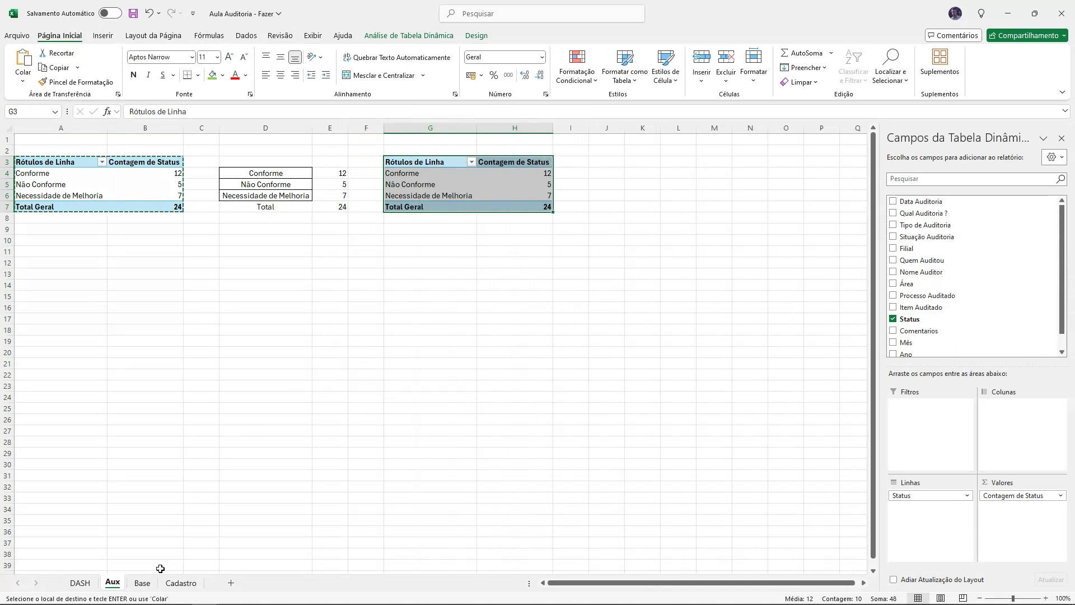
Step: Check the Mês and Item Auditado columns on the Base sheet, and remove Status from the copied pivot table's rows and values
left_click(80, 583)
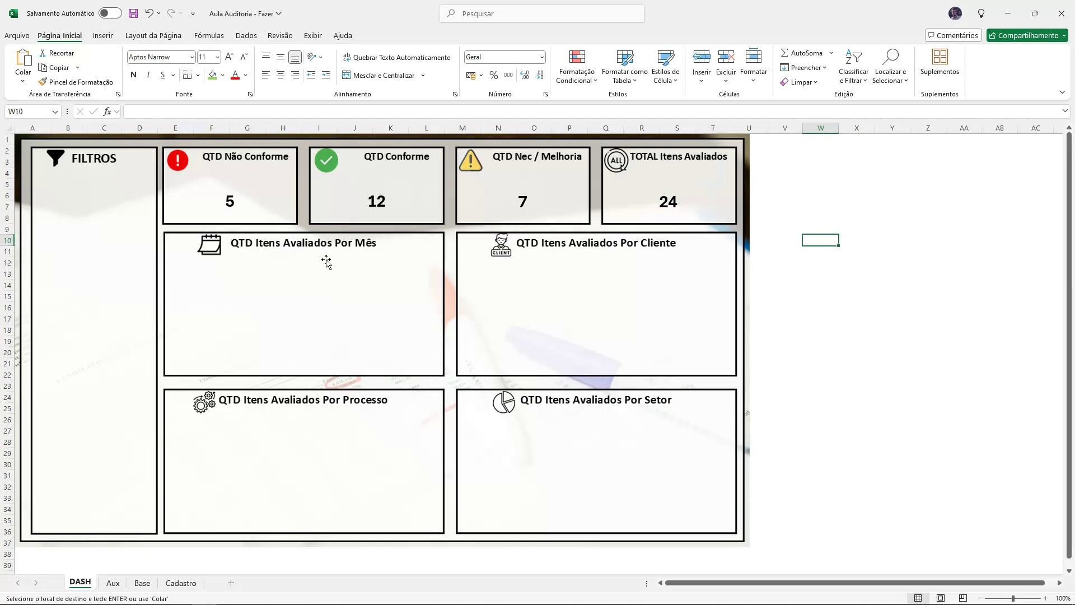
left_click(112, 583)
left_click(142, 583)
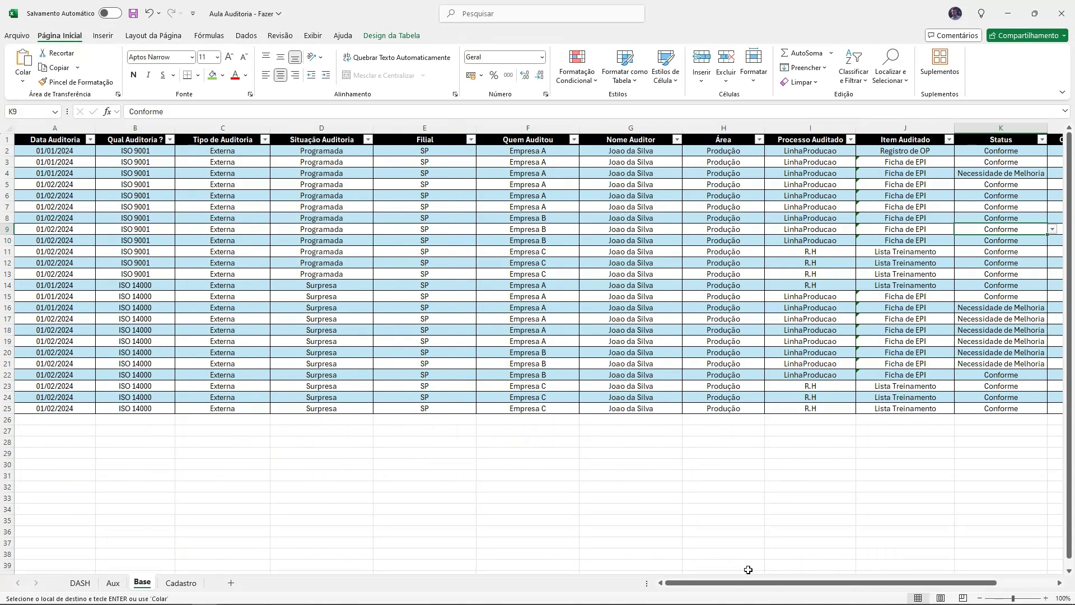
scroll(748, 570, "right", 2)
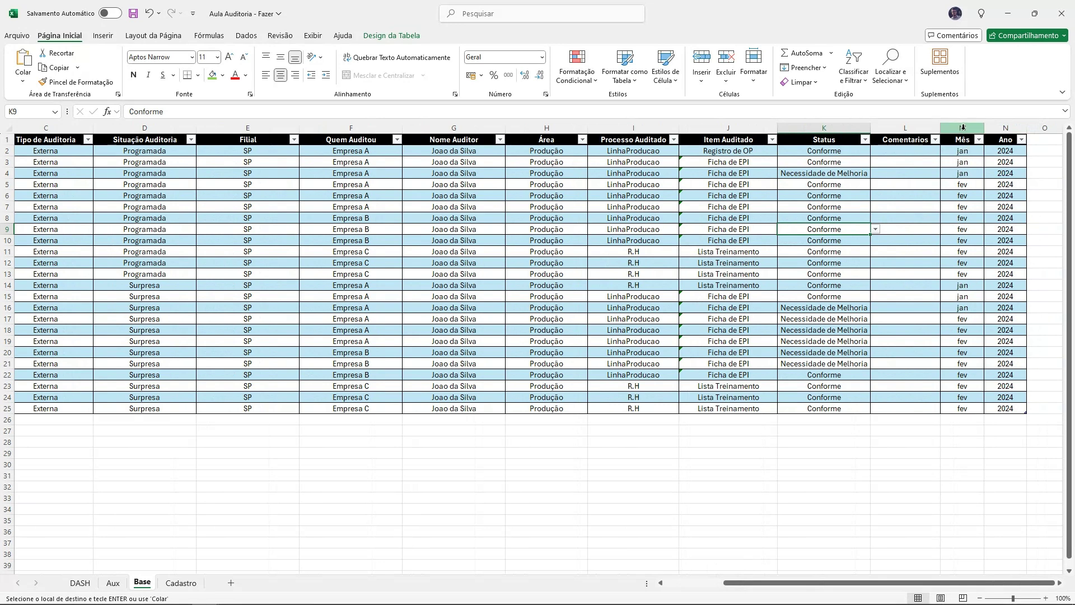
left_click(945, 128)
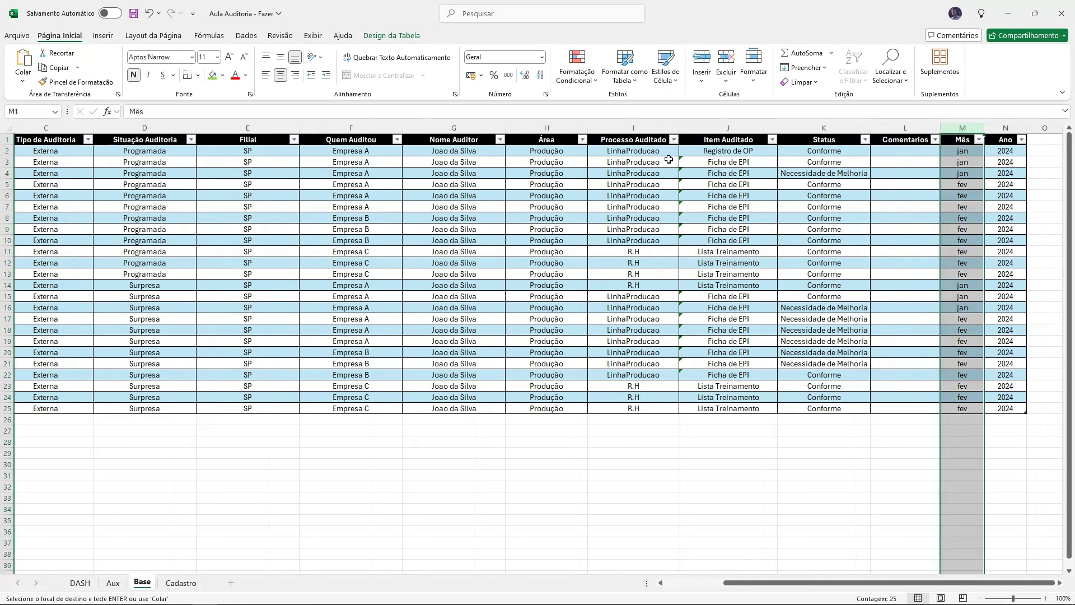
left_click(744, 128)
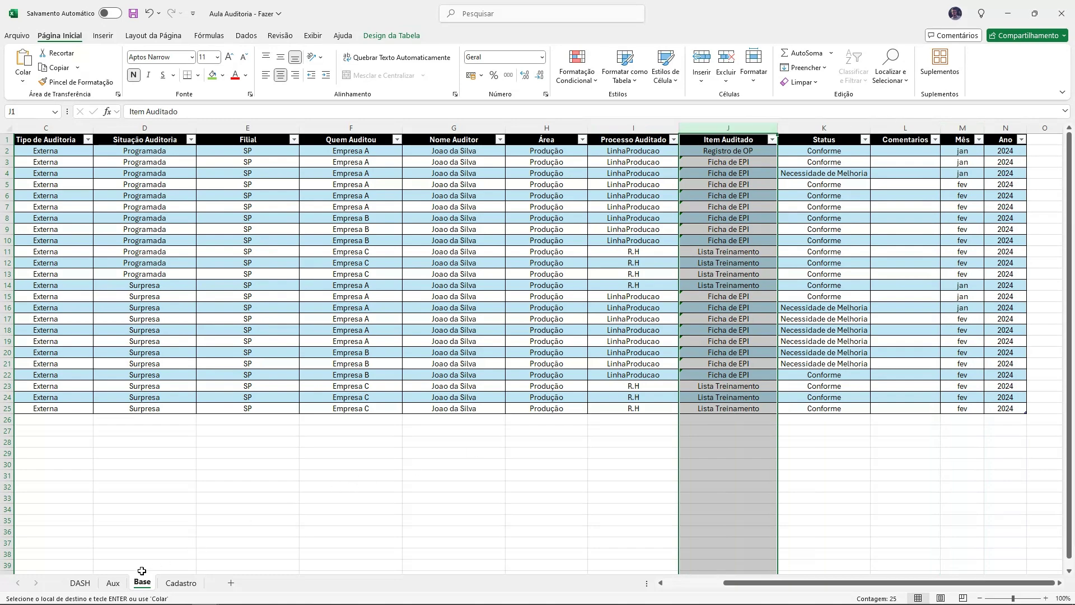
left_click(122, 585)
left_click_drag(953, 495, 664, 372)
left_click_drag(1008, 495, 746, 434)
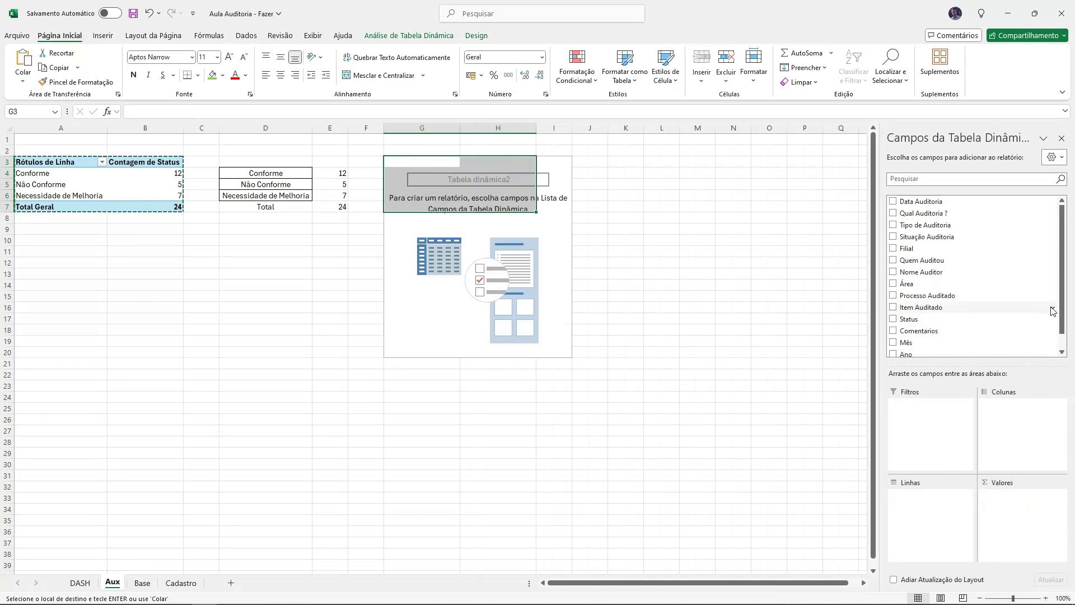
Step: Set the copied pivot table to show Mês in the rows and the count of Item Auditado as values
left_click_drag(907, 343, 923, 514)
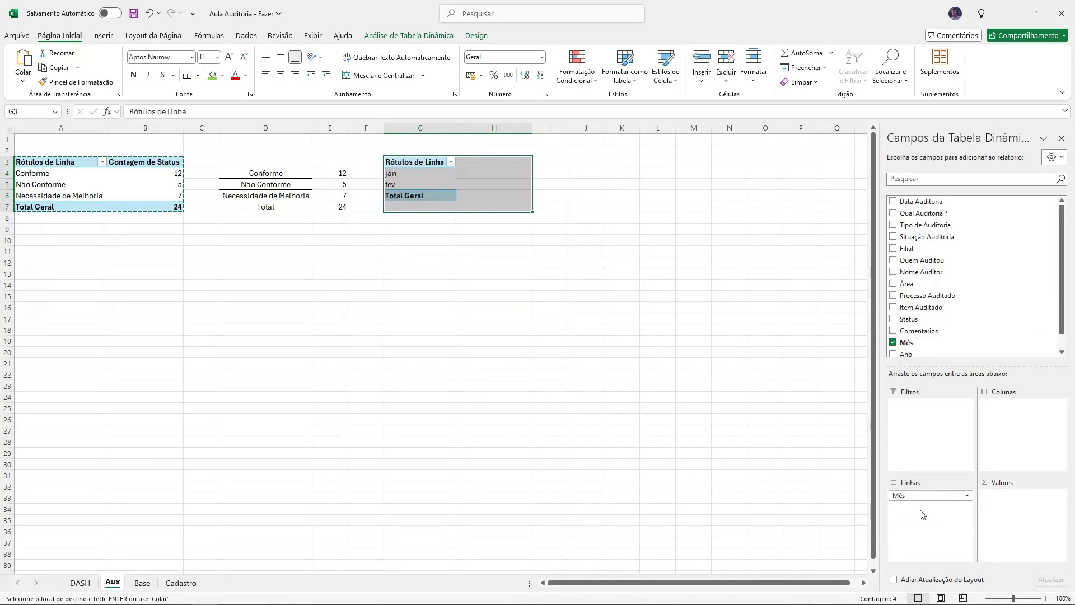
left_click(142, 583)
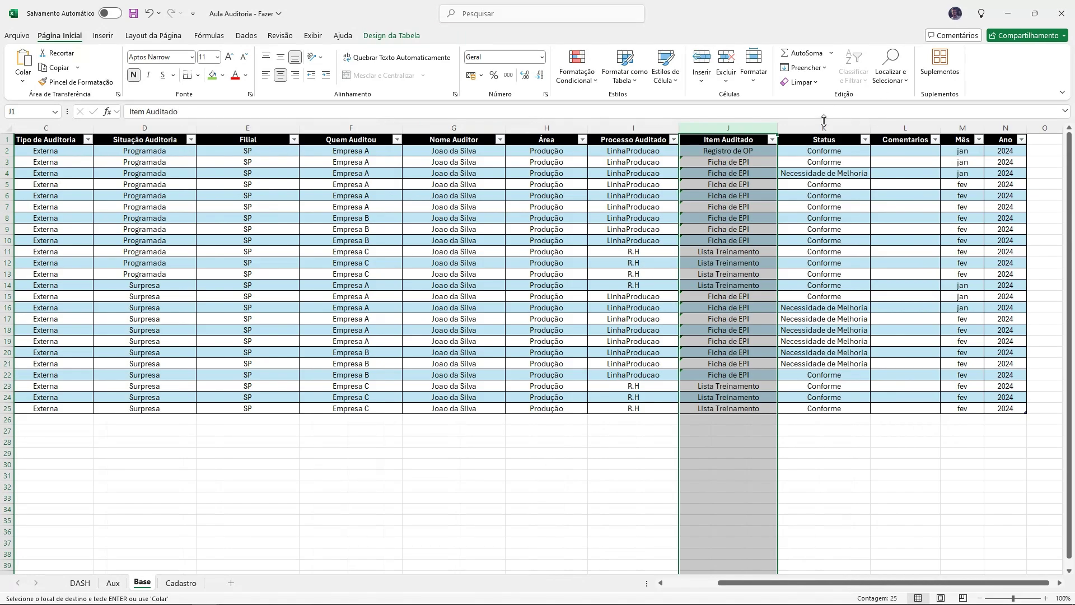
left_click(113, 583)
left_click_drag(923, 307, 1038, 513)
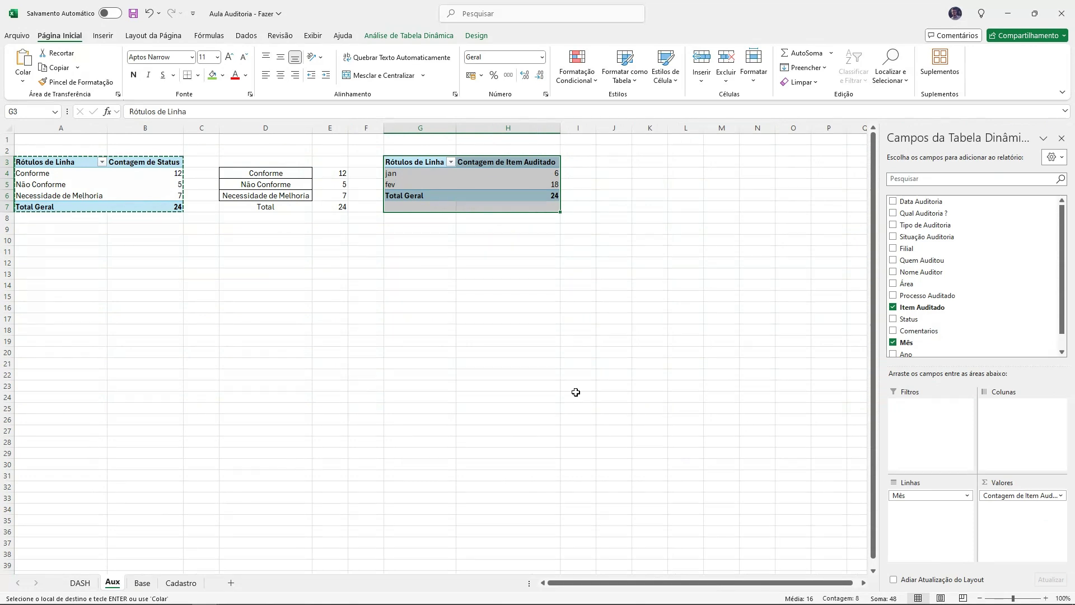
left_click(600, 353)
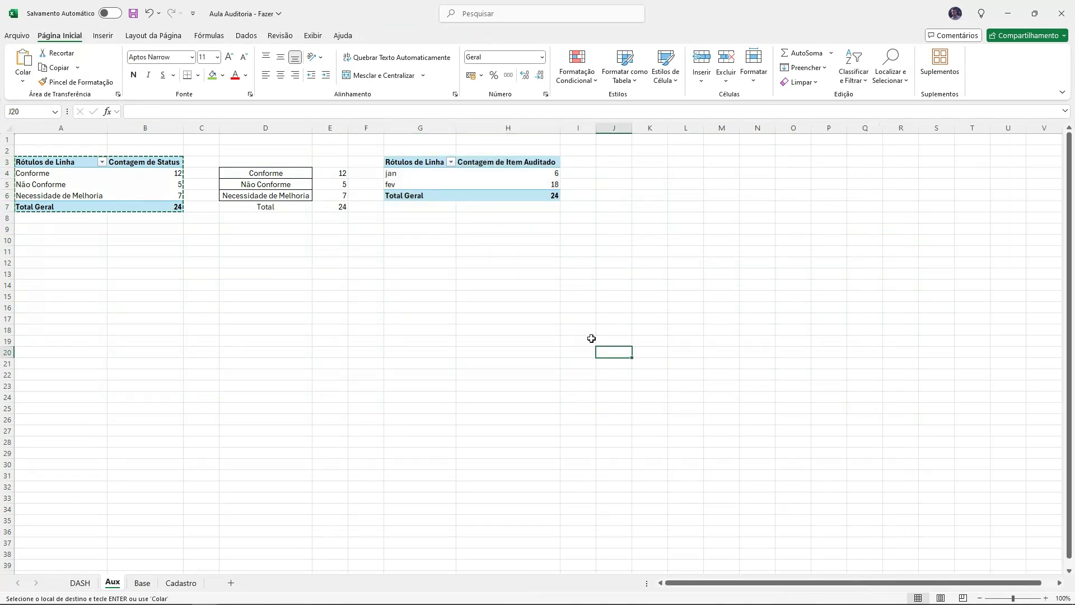
Step: Insert a line-with-markers (Linhas com Marcadores) pivot chart from the monthly Item Auditado pivot table
left_click(544, 171)
left_click(431, 37)
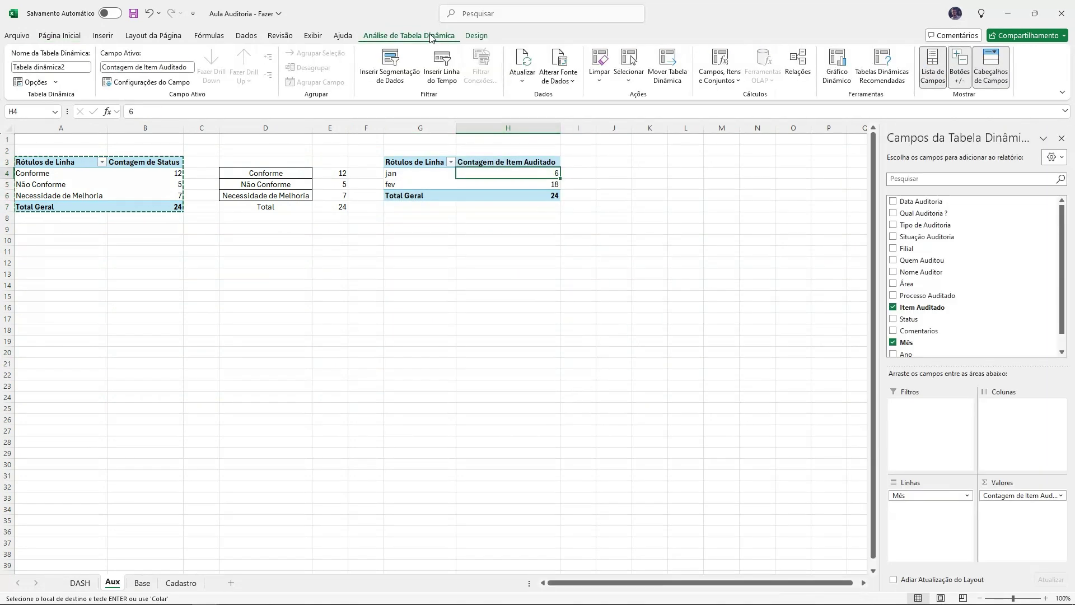
left_click(477, 36)
left_click(409, 35)
left_click(838, 63)
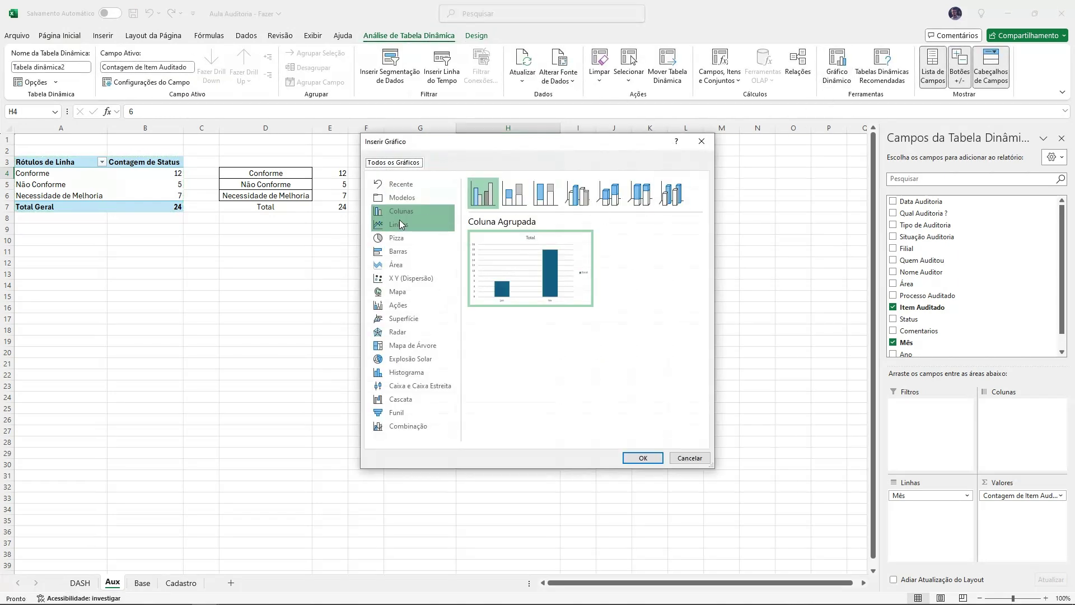
left_click(400, 223)
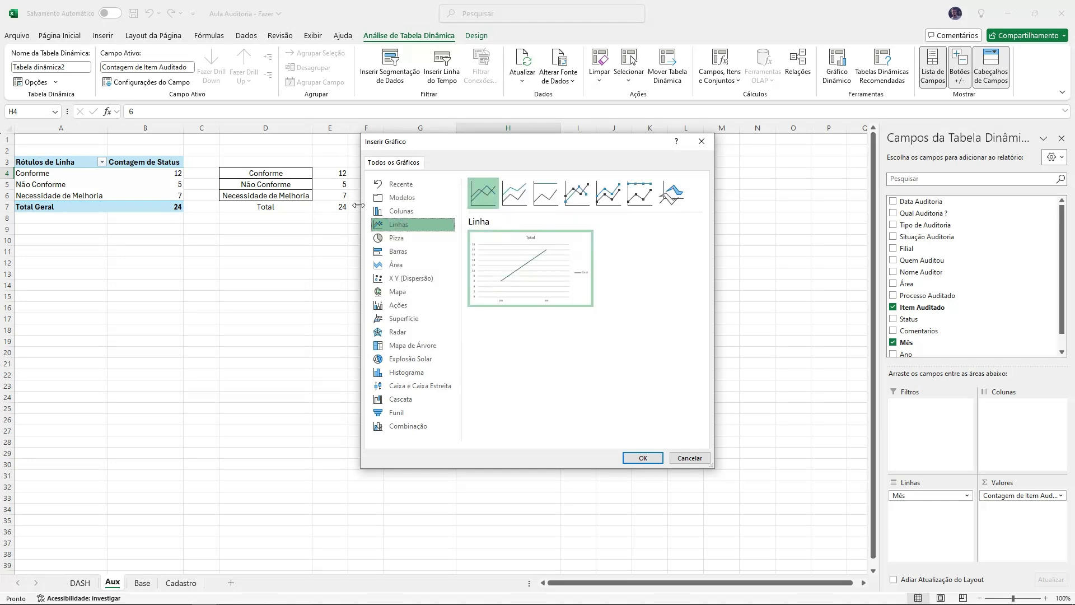
left_click(573, 198)
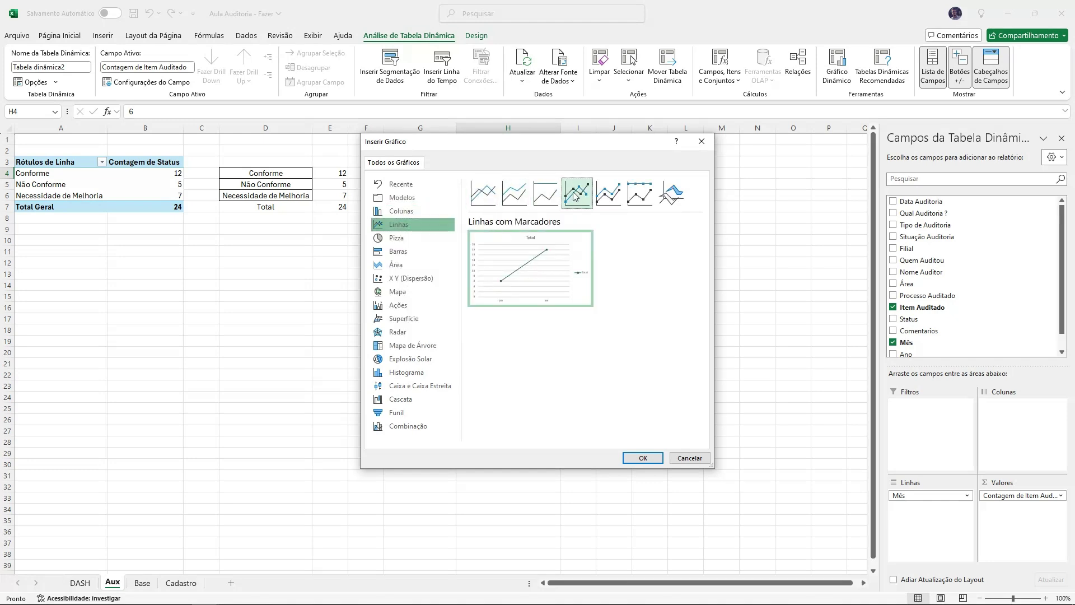
double_click(538, 270)
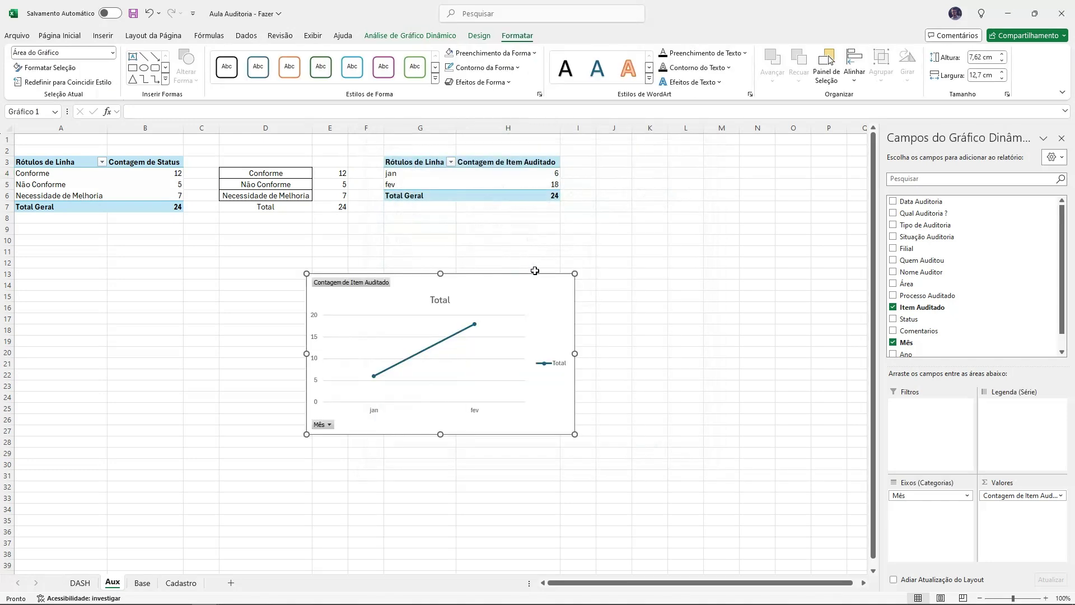
Step: Delete the legend and the horizontal gridlines from the monthly pivot chart
left_click(556, 365)
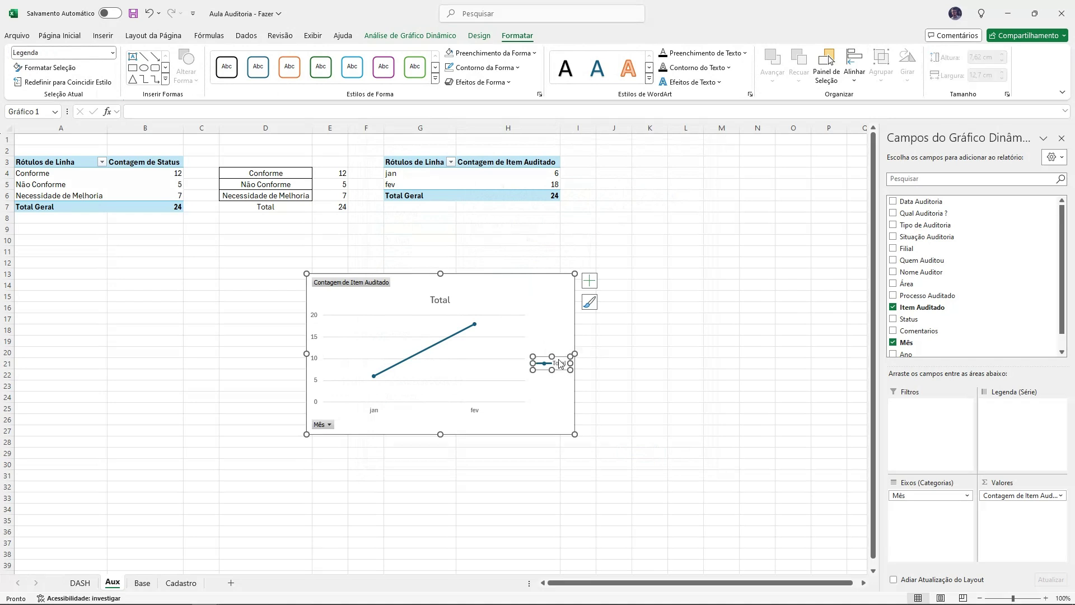
key("Delete")
left_click(510, 359)
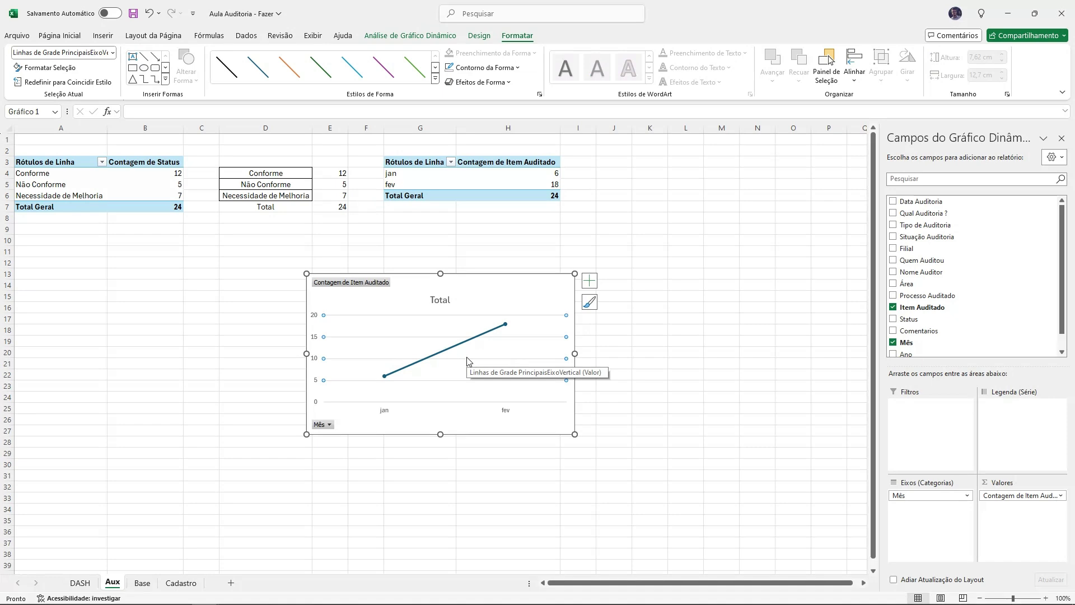
key("Delete")
Step: Hide all the field buttons on the monthly pivot chart
left_click(342, 283)
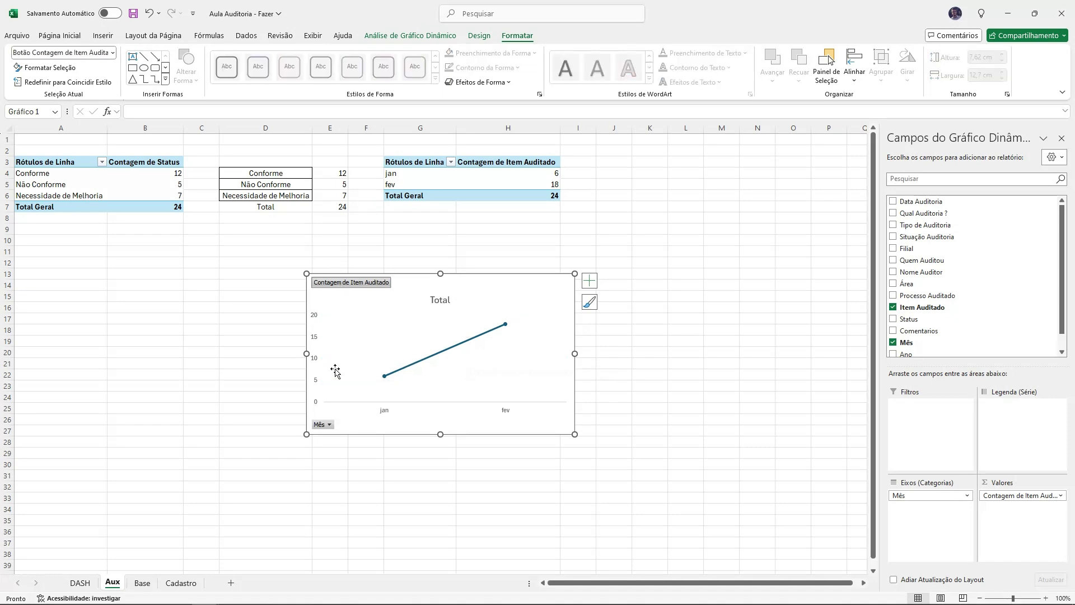
left_click(325, 426)
left_click(695, 344)
left_click(636, 298)
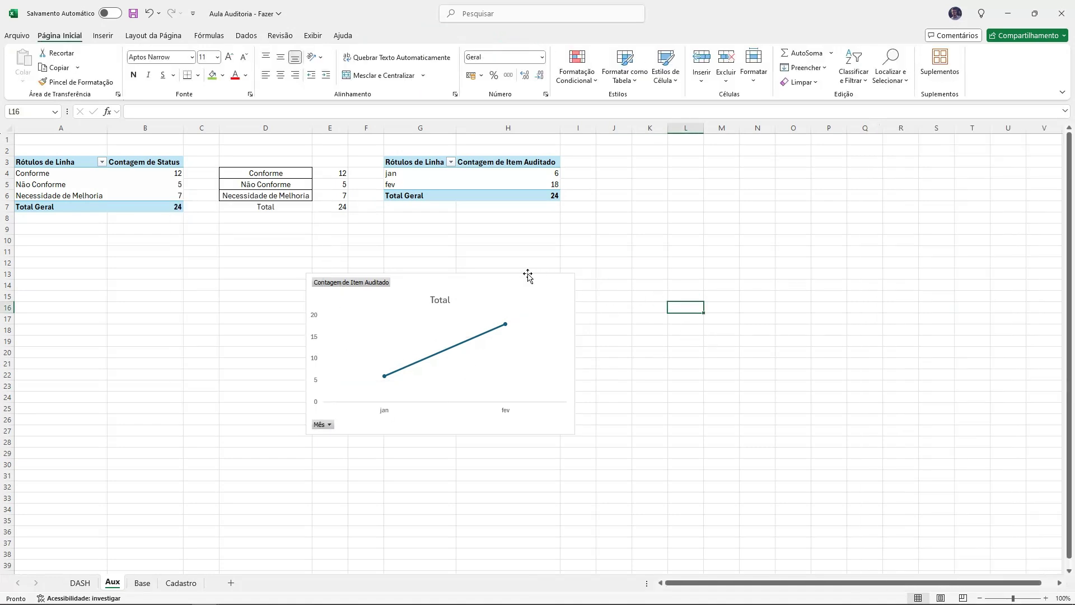
left_click(530, 277)
left_click(439, 38)
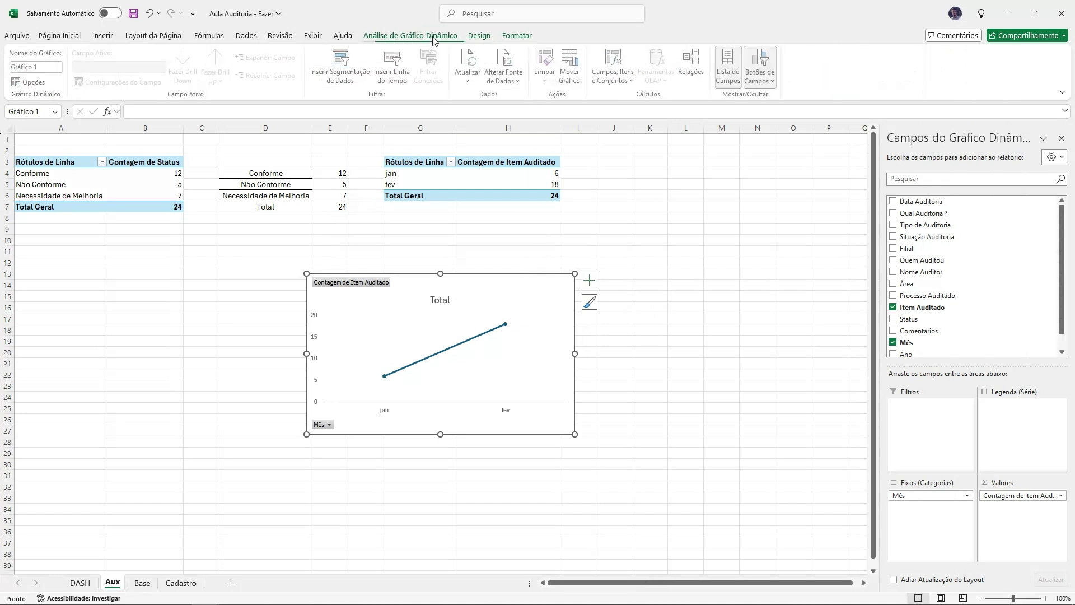
left_click(763, 84)
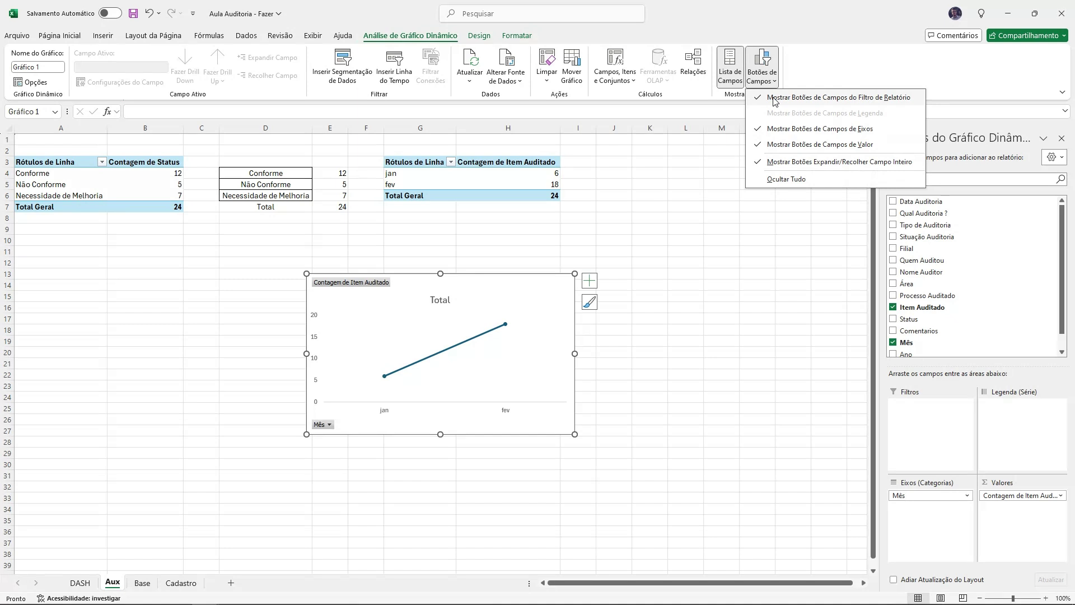
left_click(763, 60)
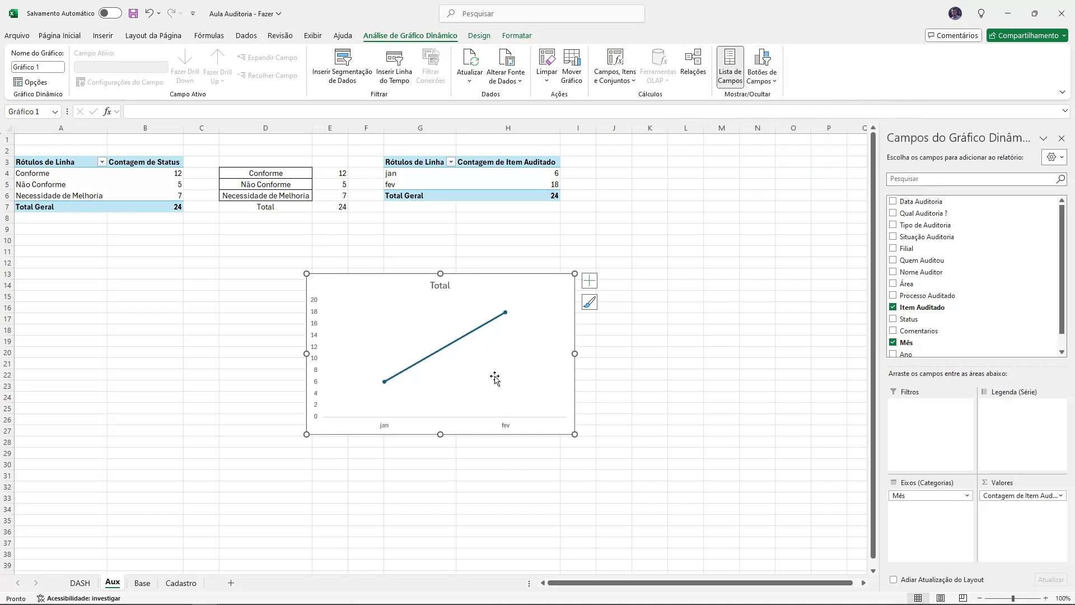
Step: Delete the Total title from the monthly pivot chart
left_click(443, 287)
left_click(80, 582)
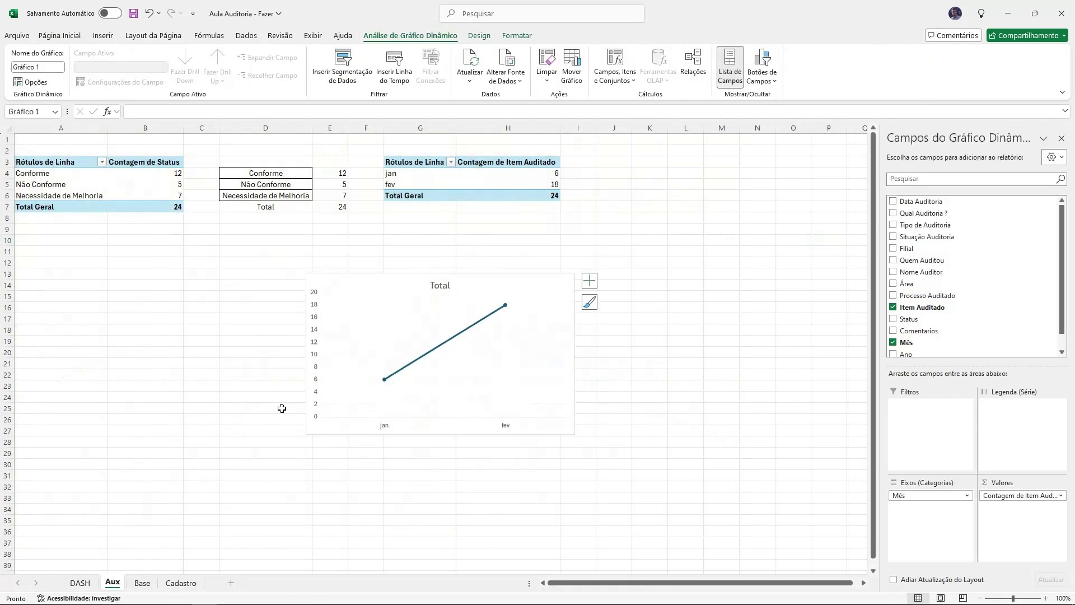
key("Delete")
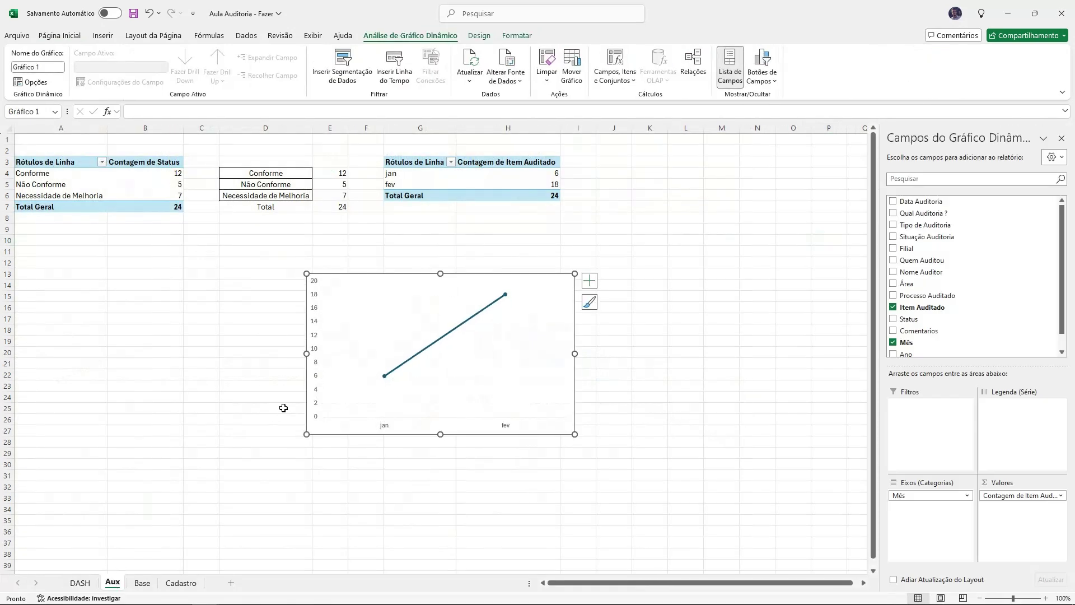
Step: Fix the minimum bound of the monthly chart's vertical axis at 0
left_click(315, 286)
left_click(274, 342)
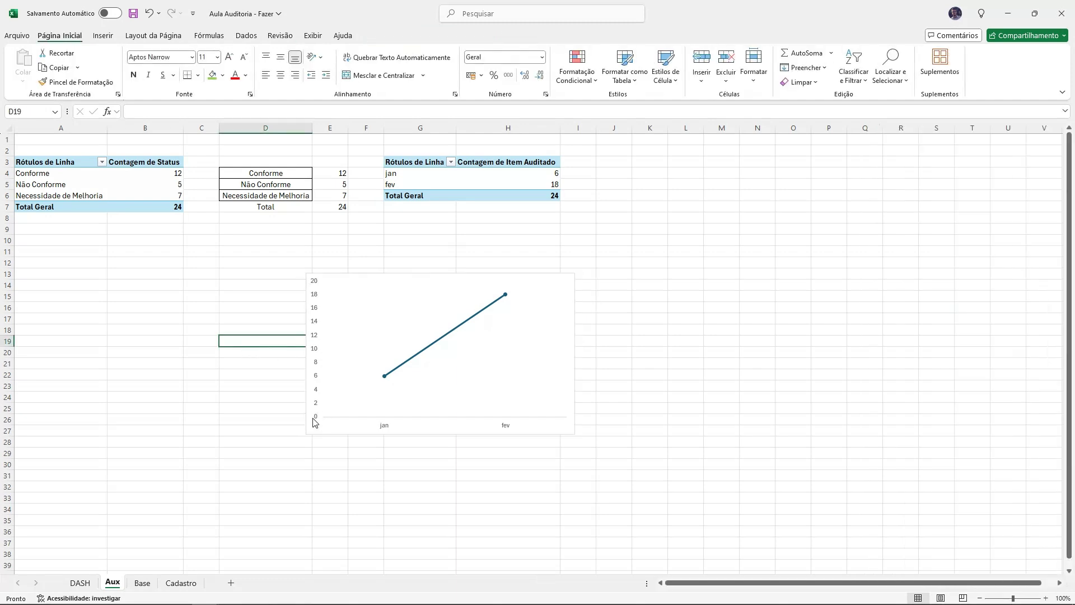
left_click(317, 365)
right_click(317, 365)
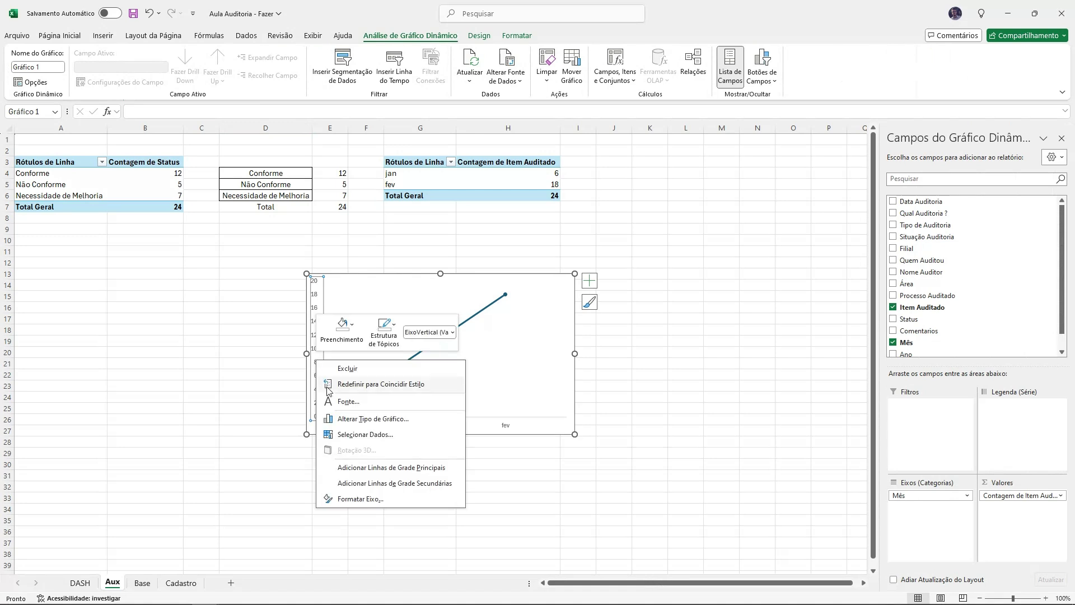
left_click(347, 495)
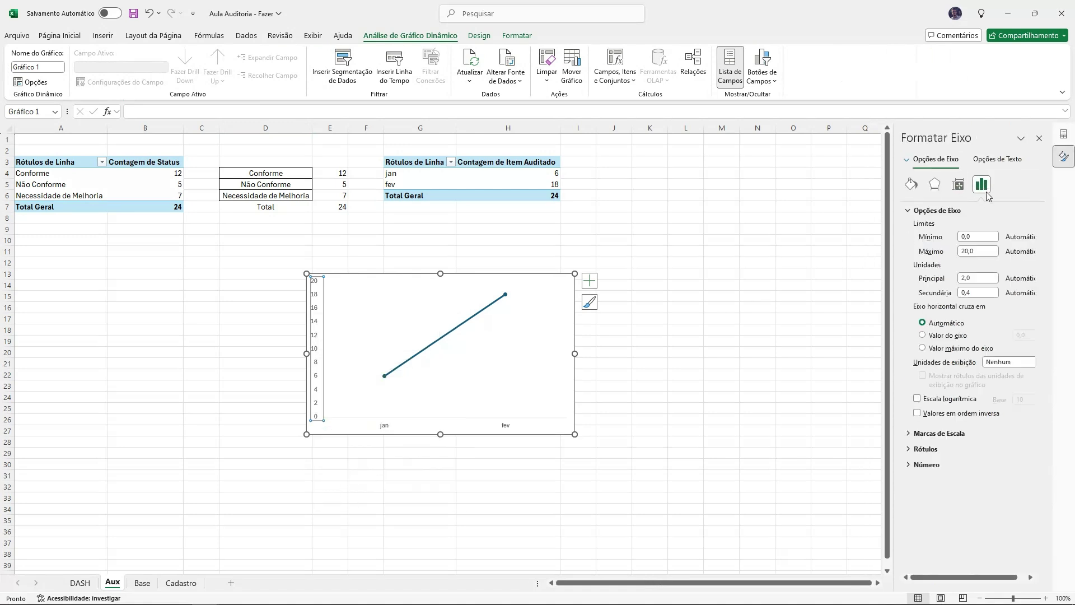
left_click(959, 237)
type("0")
key("Return")
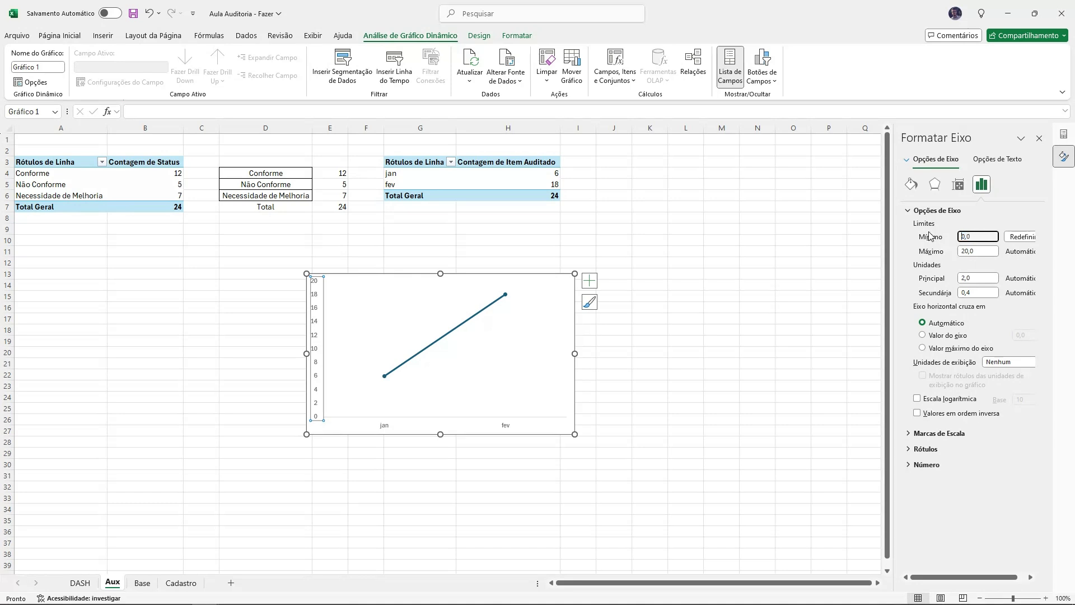
left_click(632, 238)
Step: Remove the fill and the outline from the monthly chart's chart area
left_click(549, 284)
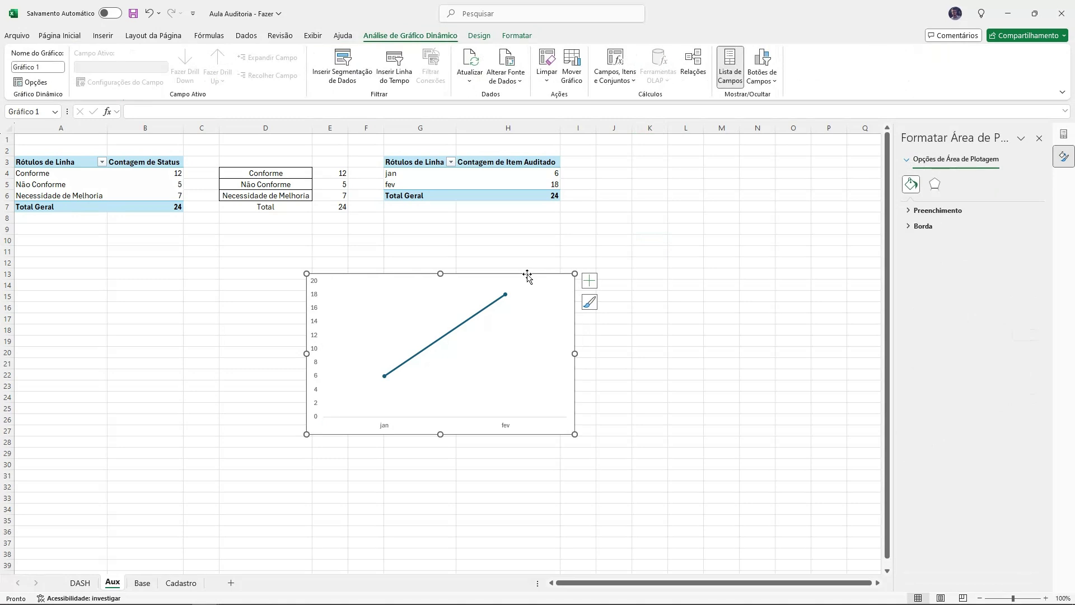
left_click(517, 36)
left_click(492, 53)
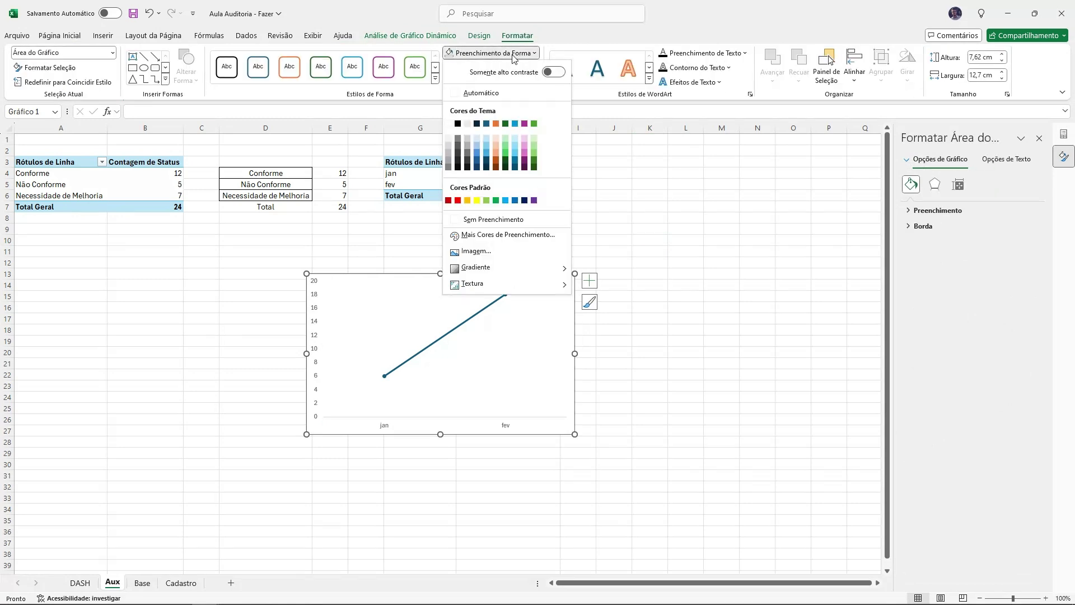
left_click(504, 121)
left_click(486, 68)
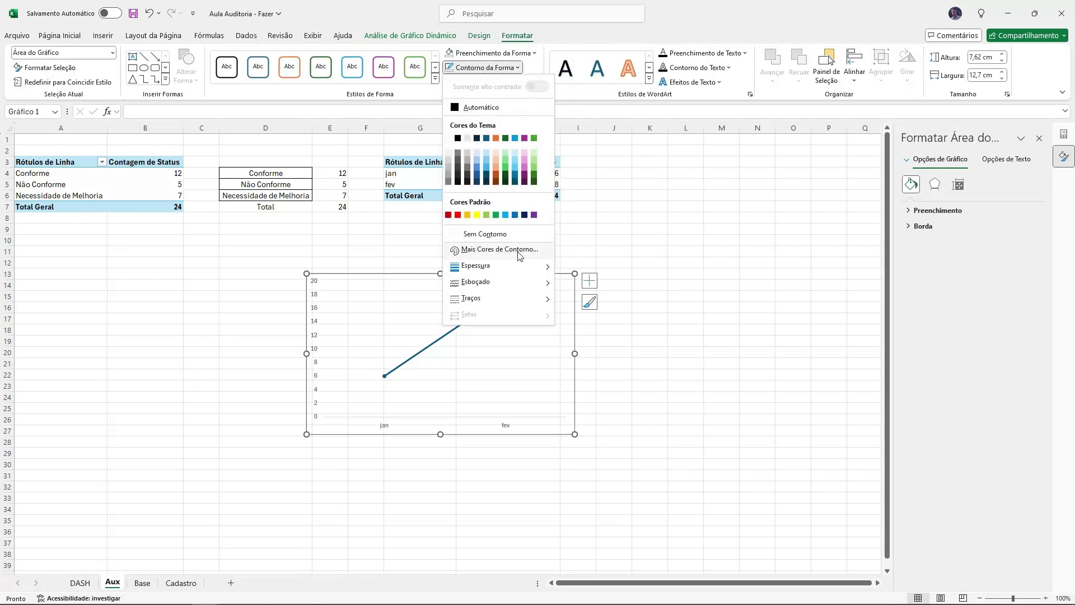
key("Escape")
key("Escape")
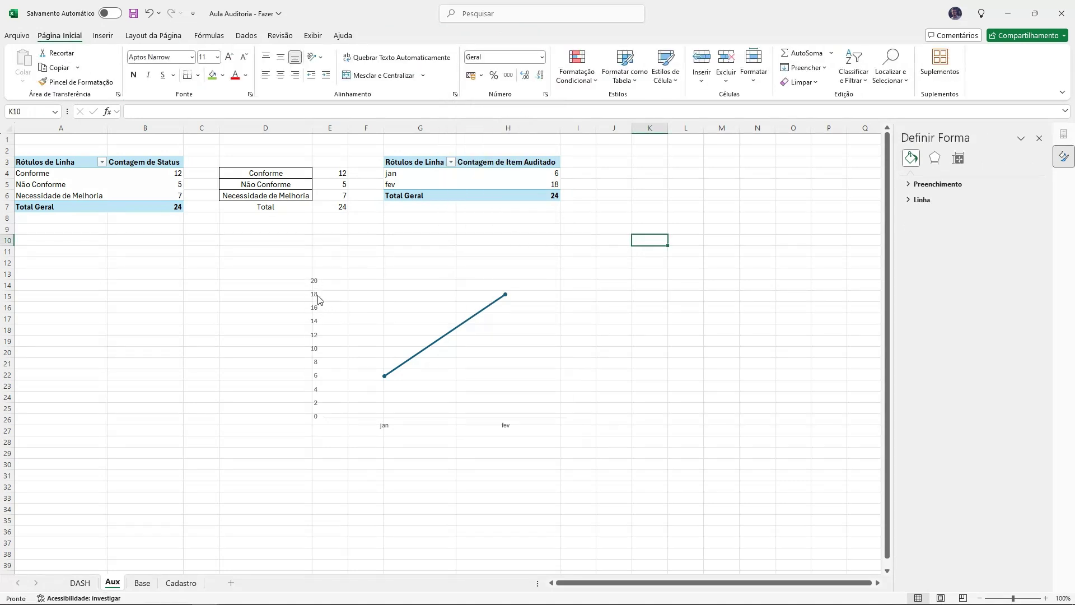
Step: Delete the vertical axis from the monthly chart and add data labels to the line
left_click(319, 299)
key("Delete")
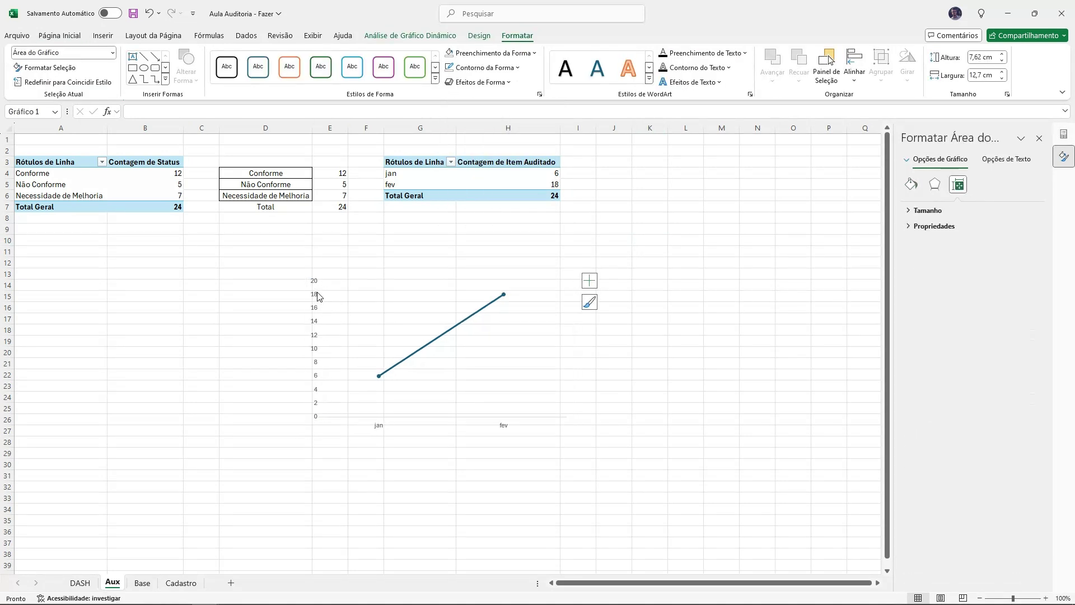
left_click(590, 281)
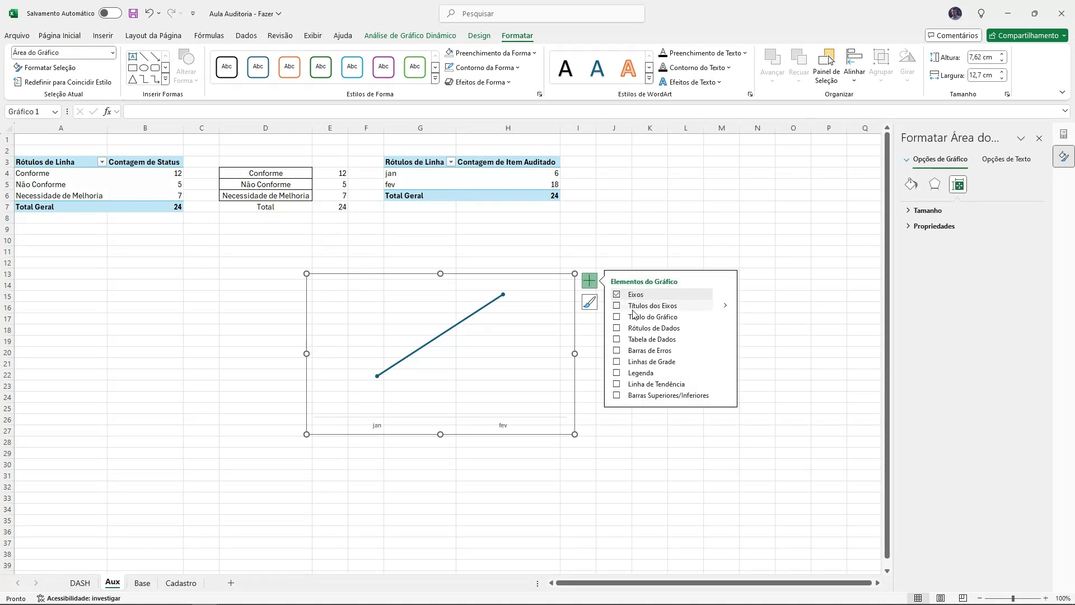
left_click(616, 328)
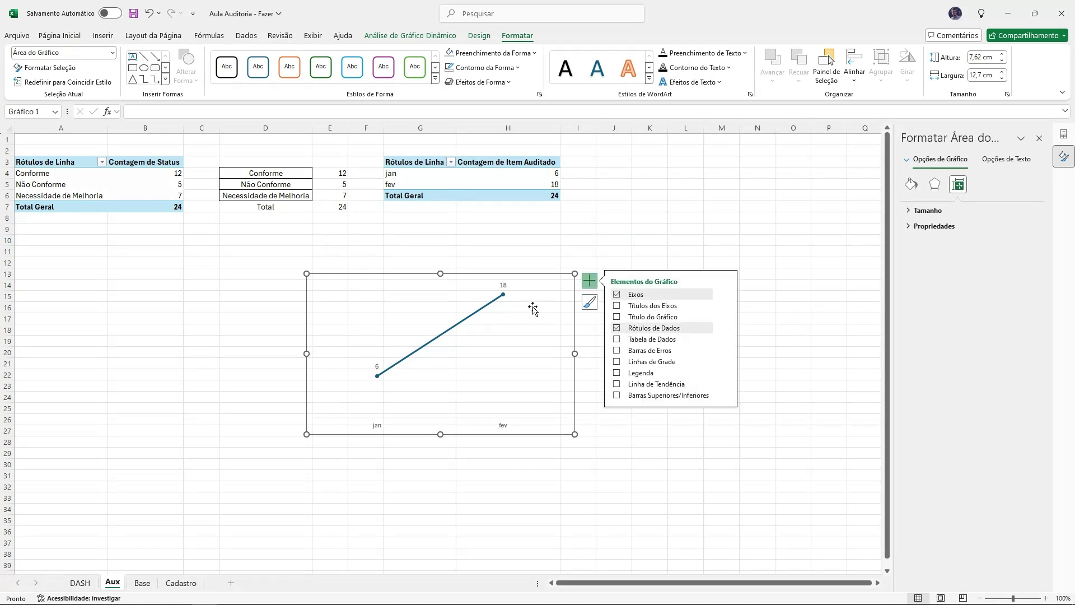
Step: Make the monthly chart's data labels and month axis labels bold and increase their font size to 10
left_click(504, 285)
left_click(74, 39)
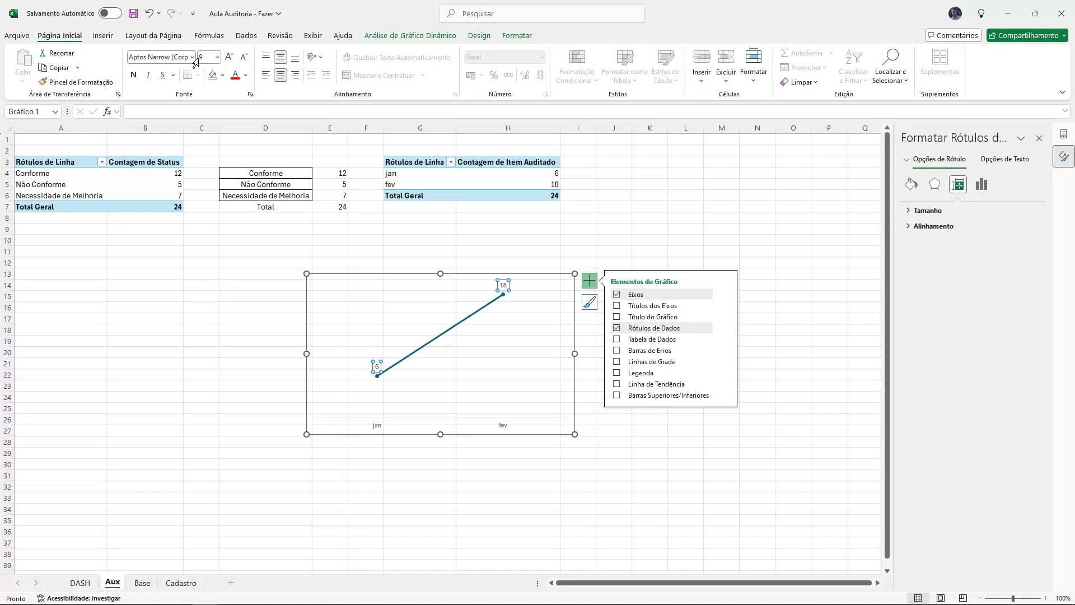
left_click(229, 58)
left_click(135, 75)
left_click(382, 425)
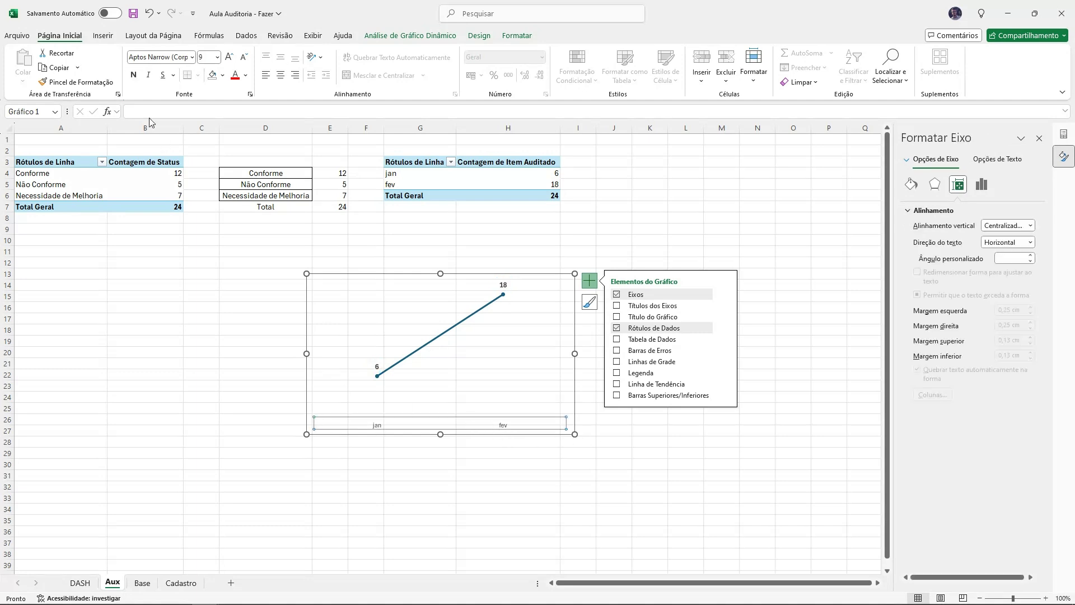
left_click(133, 75)
left_click(230, 57)
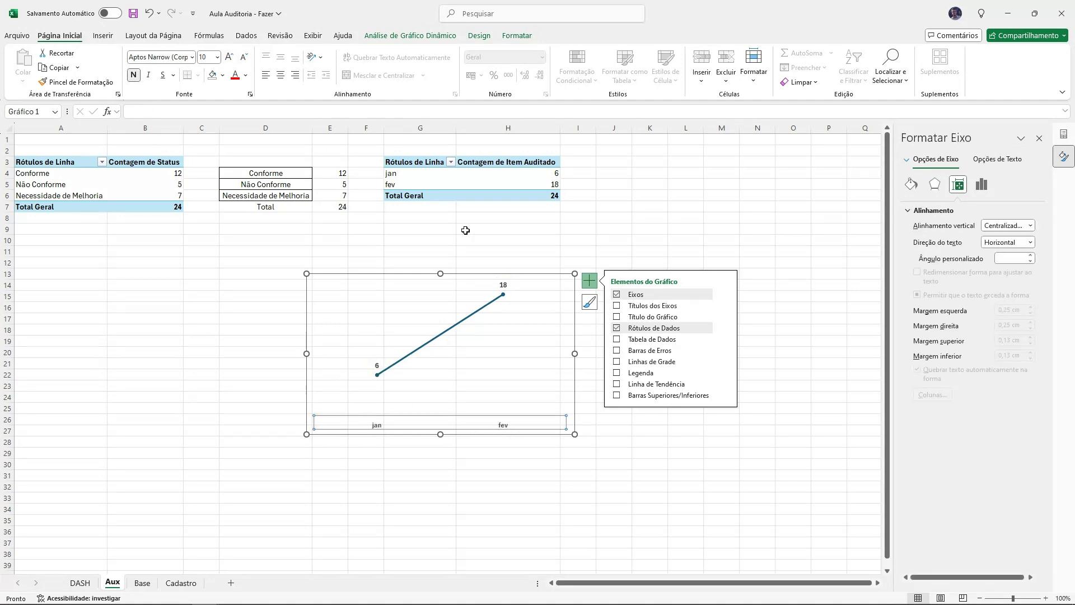
Step: Move the monthly chart from the Aux sheet to the DASH sheet, under the heading QTD Itens Avaliados Por Mês
left_click(507, 278)
key("ctrl+x")
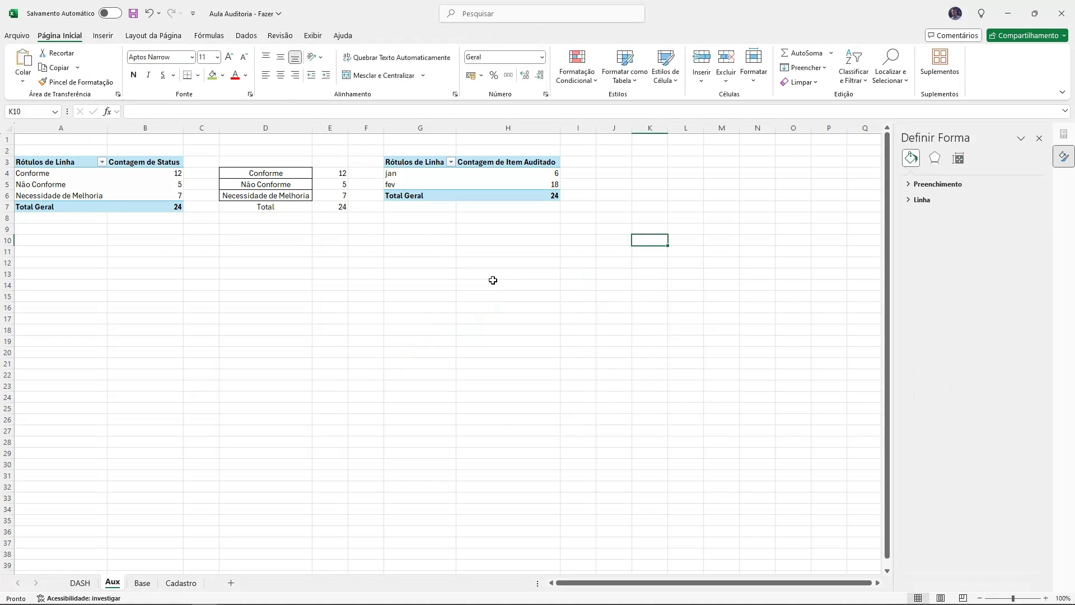
left_click(80, 583)
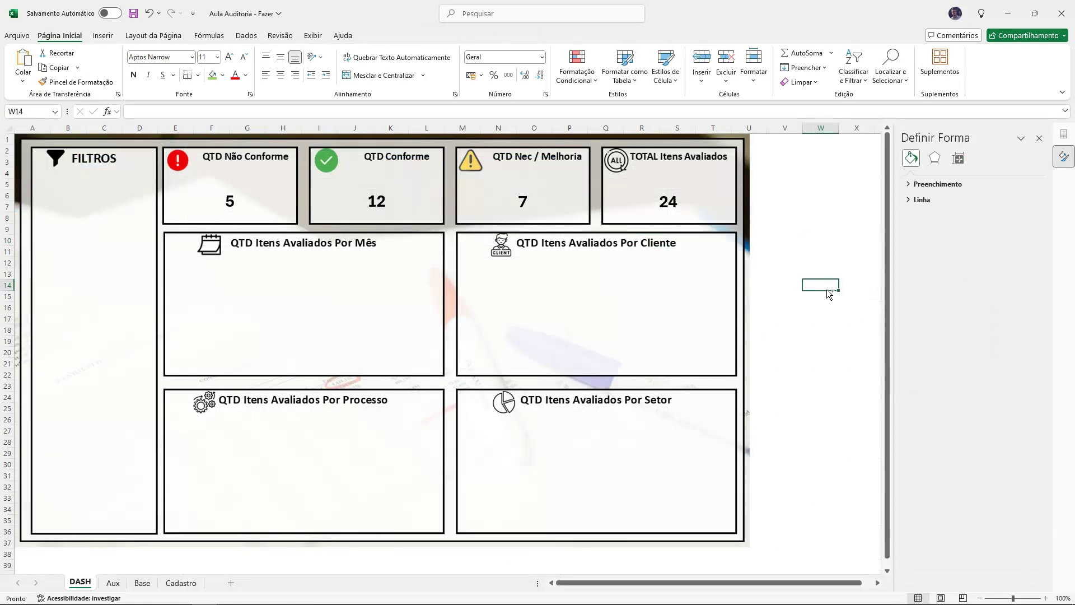
key("ctrl+v")
left_click_drag(835, 283, 235, 284)
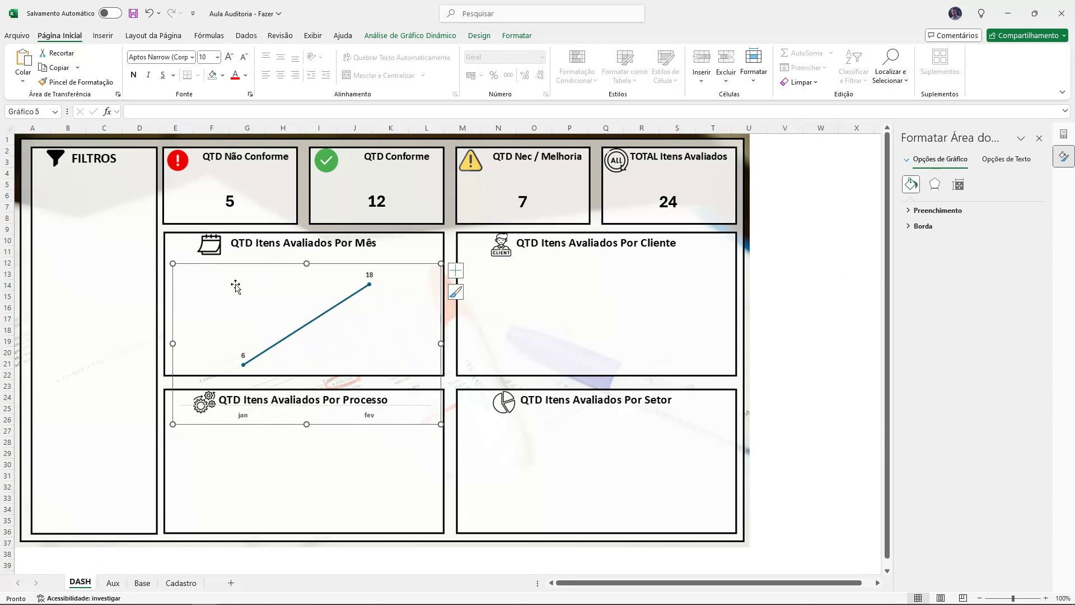
Step: Resize the monthly chart to fill its QTD Itens Avaliados Por Mês frame and close the formatting pane
left_click_drag(307, 424, 304, 375)
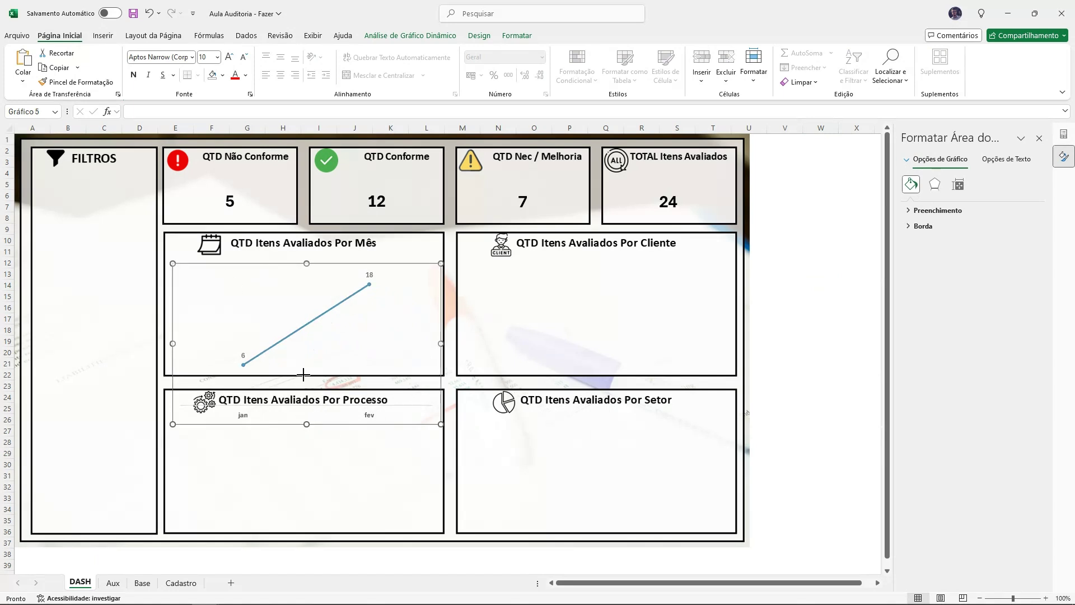
left_click_drag(174, 318, 167, 318)
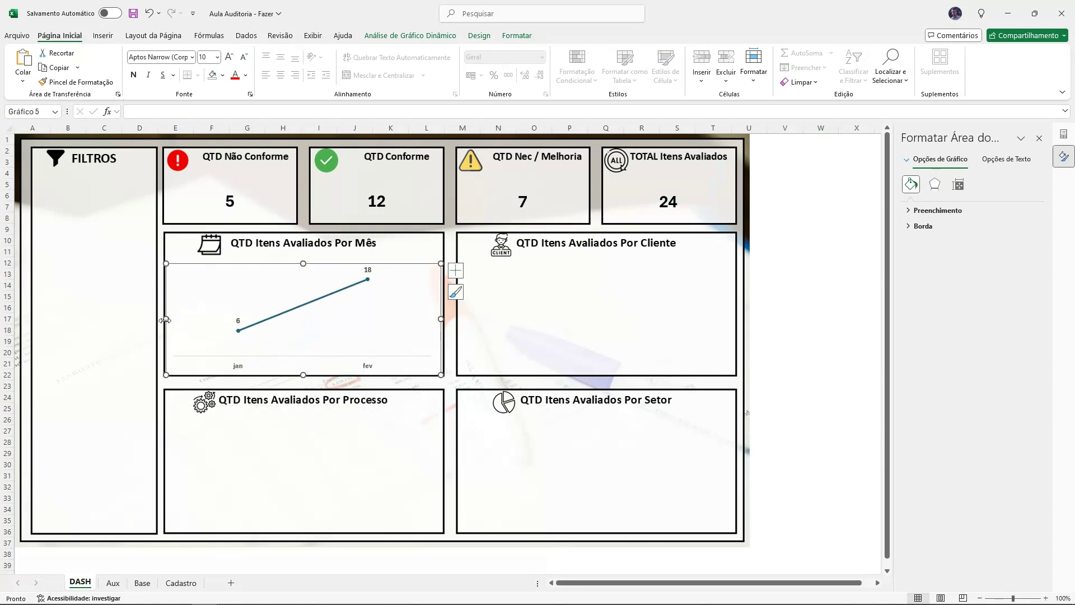
left_click_drag(441, 318, 444, 319)
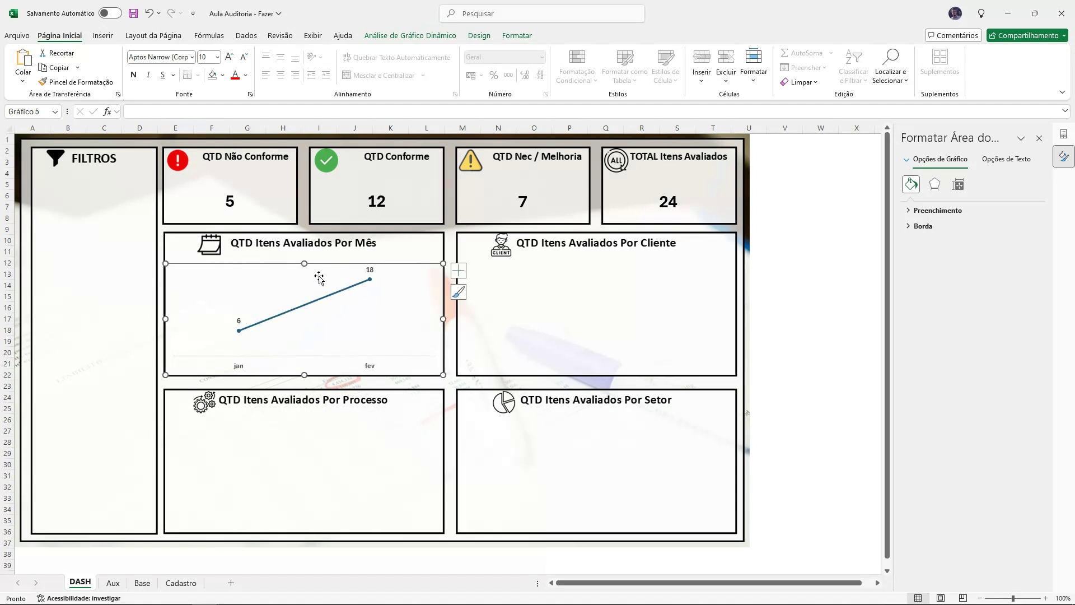
left_click_drag(303, 262, 303, 257)
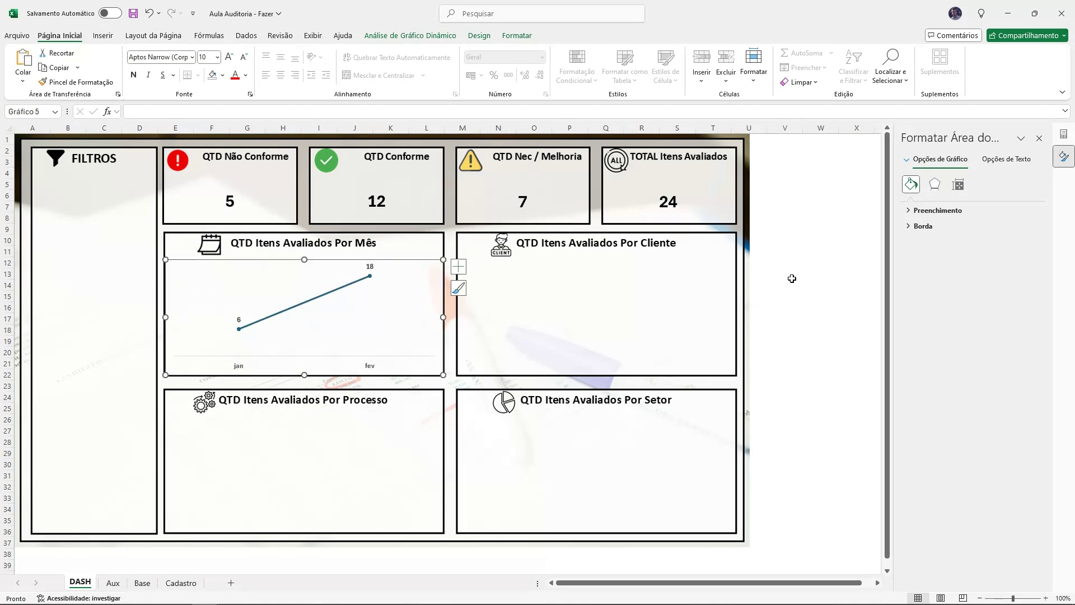
left_click(818, 263)
left_click(1040, 138)
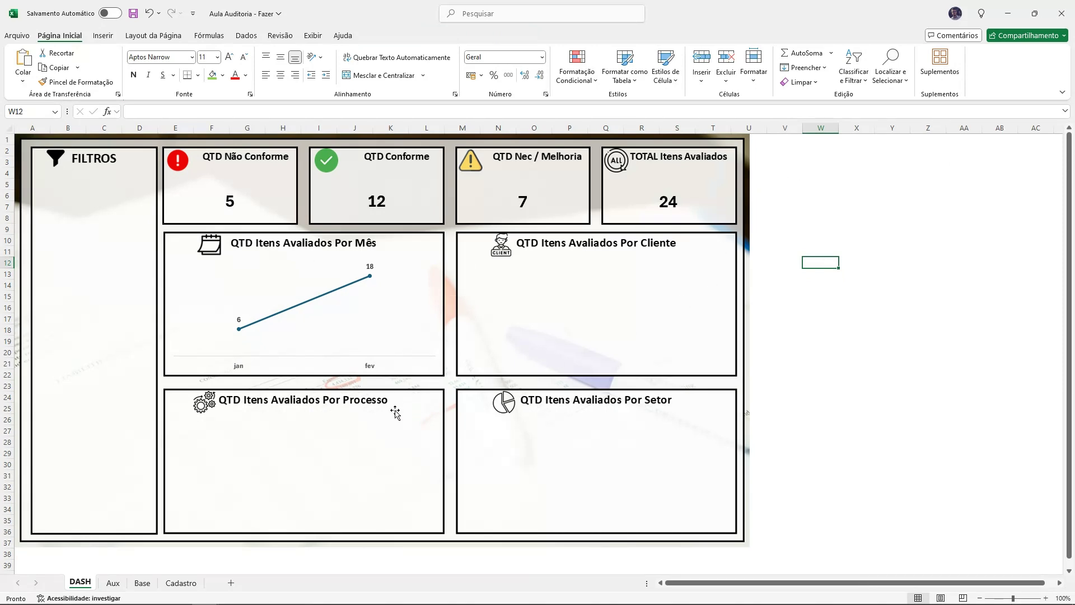
left_click(143, 583)
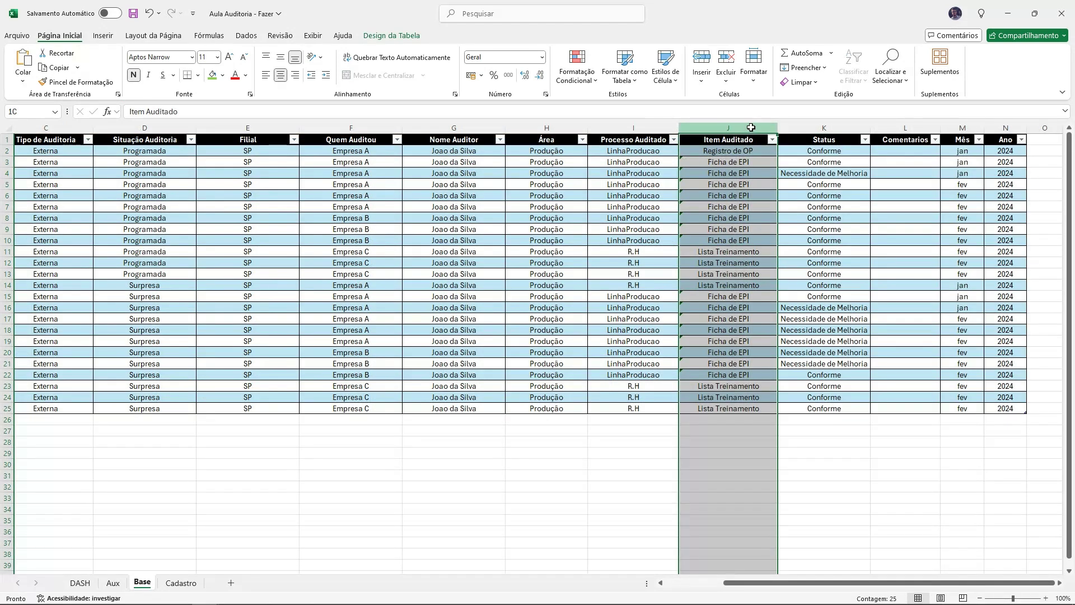
left_click(109, 581)
left_click(86, 584)
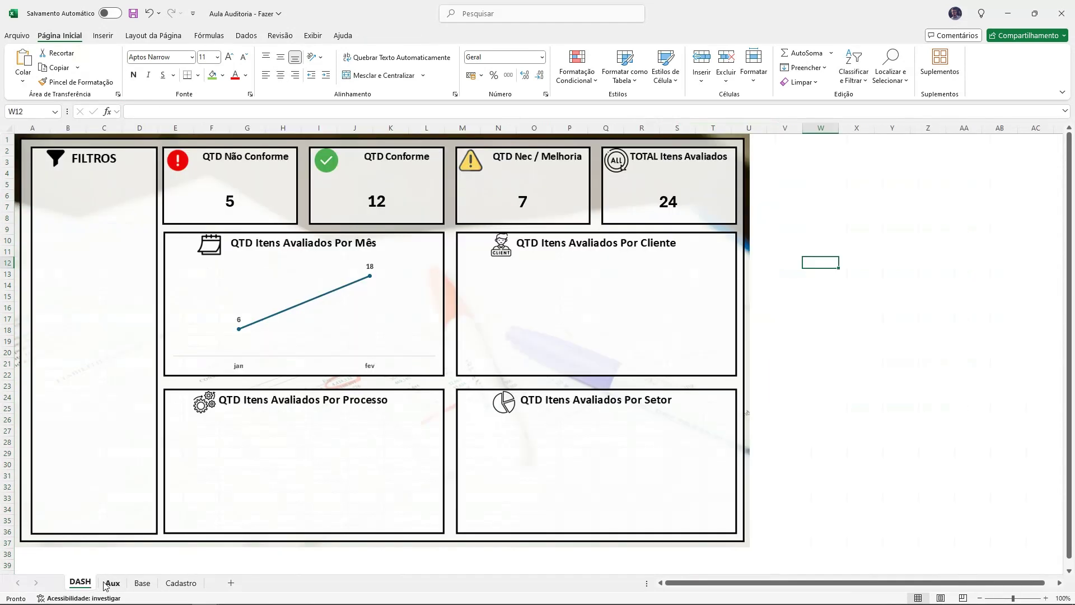
Step: Duplicate the monthly pivot table at cell J3 of the Aux sheet and autofit columns J and K
left_click(111, 584)
left_click(460, 340)
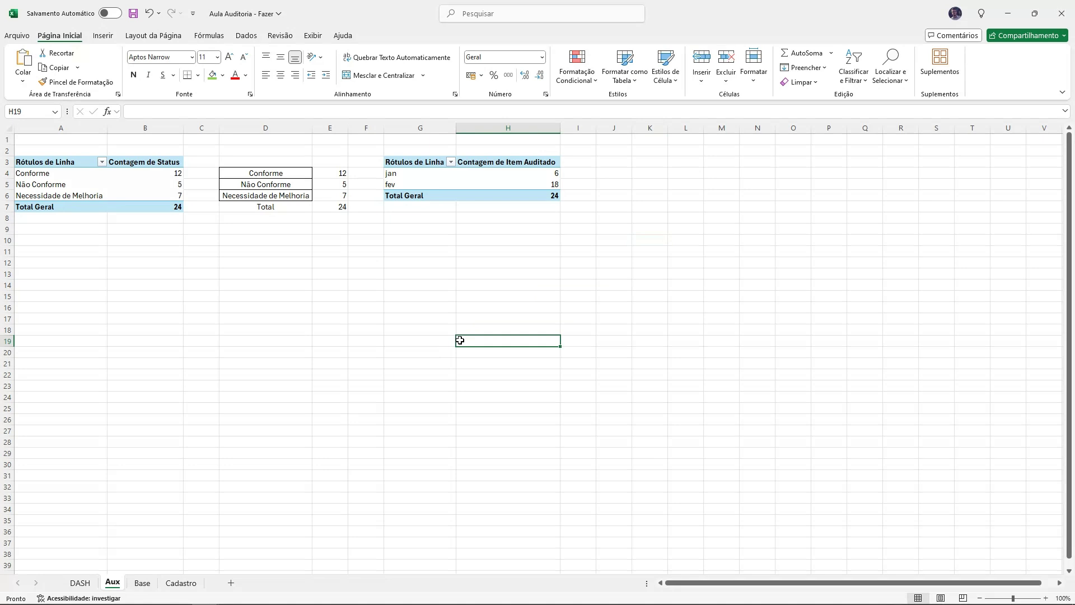
left_click_drag(415, 161, 512, 193)
key("ctrl+c")
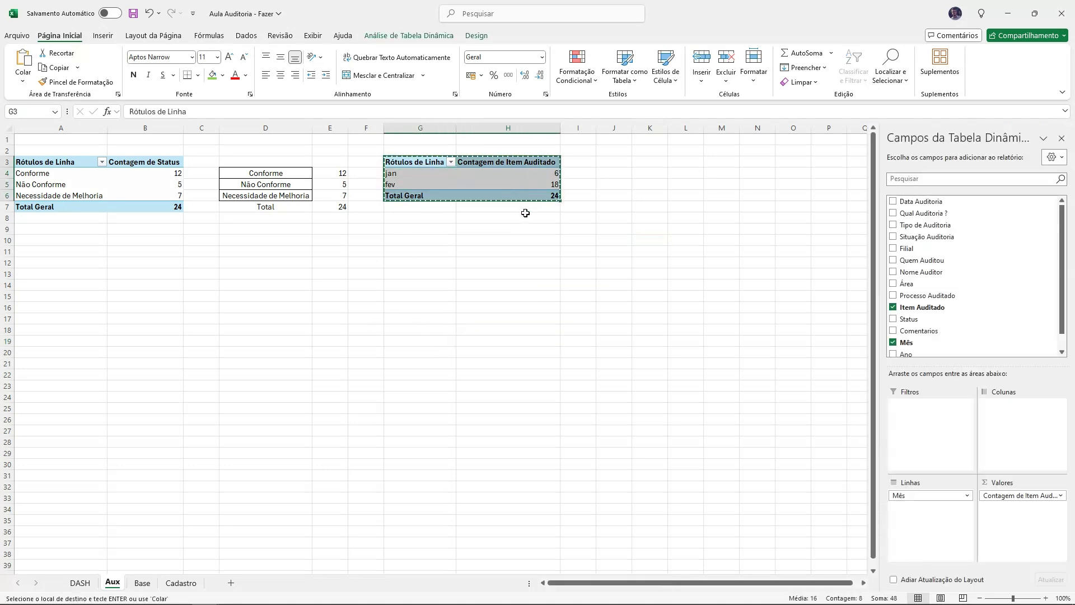
left_click(578, 128)
left_click(615, 161)
key("ctrl+v")
left_click(638, 128)
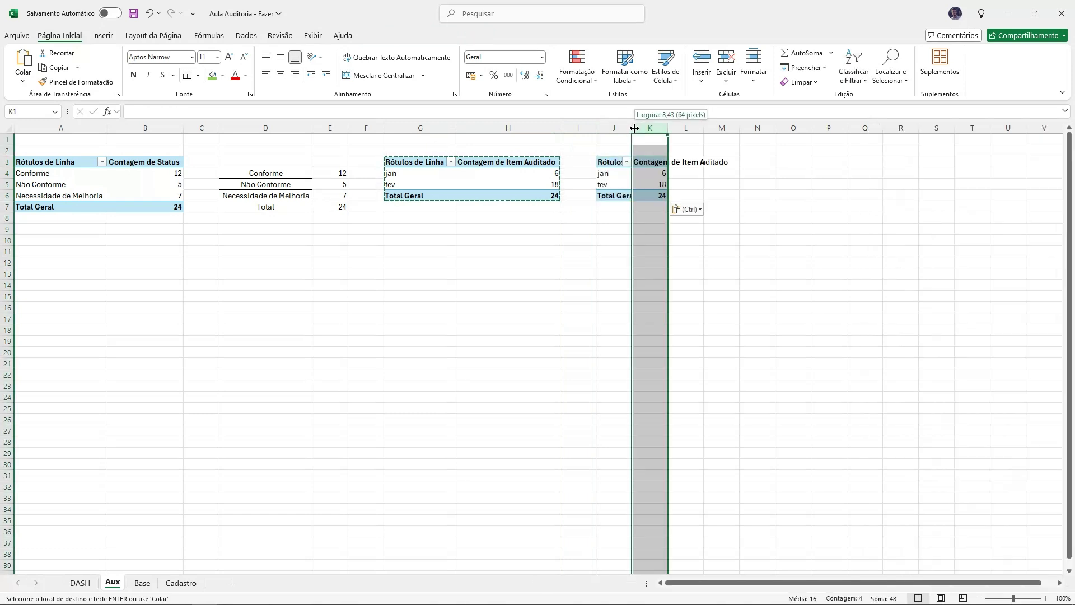
double_click(632, 128)
double_click(704, 128)
Step: Replace Mês with Quem Auditou in the rows of the copied pivot table at J3
left_click(700, 163)
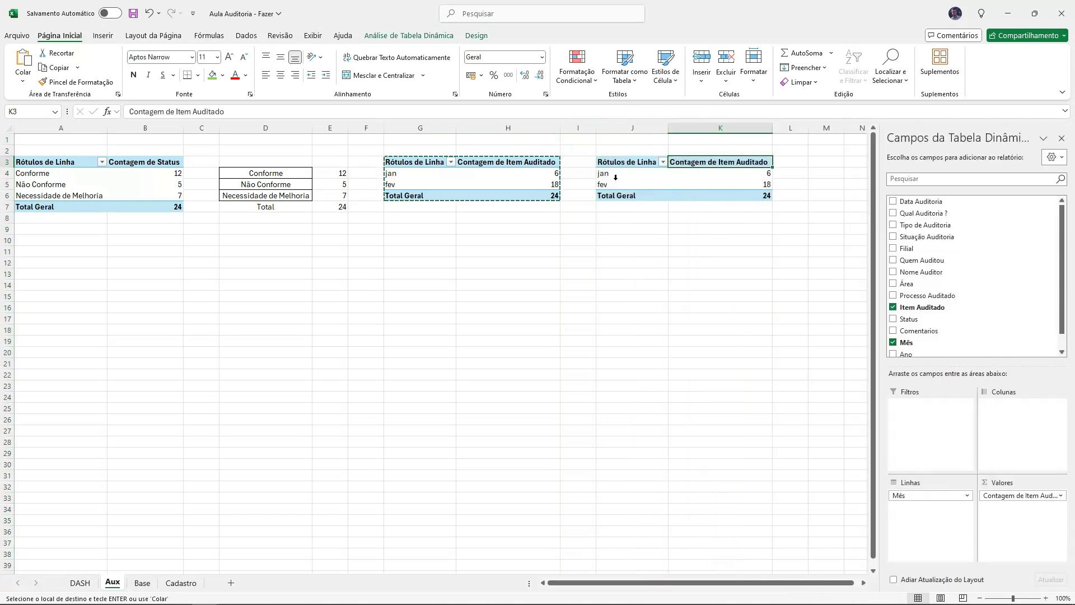
key("Escape")
left_click_drag(915, 495, 746, 470)
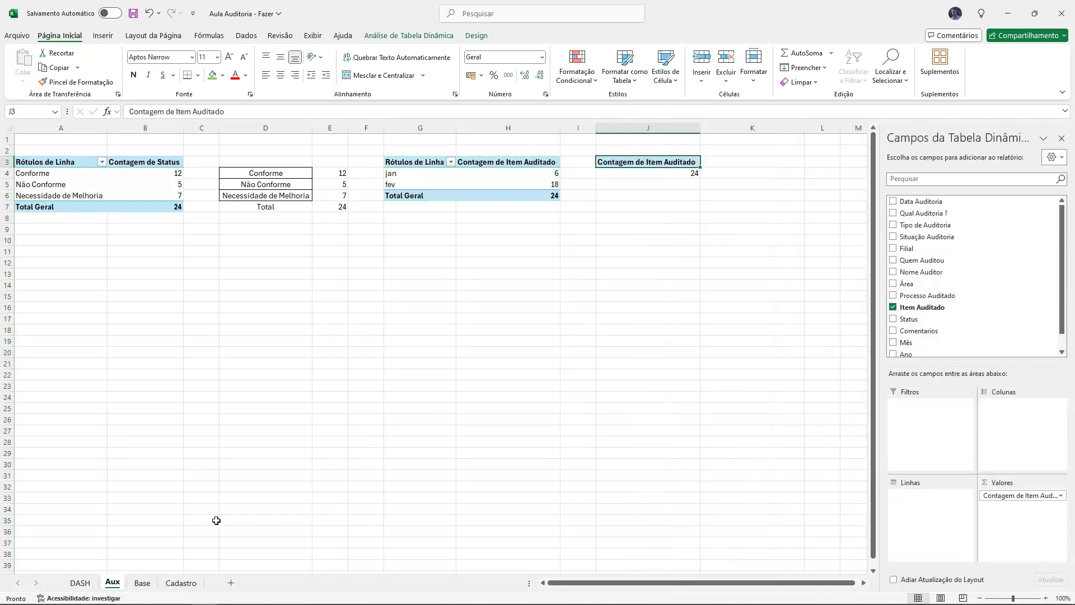
left_click(142, 583)
left_click(357, 123)
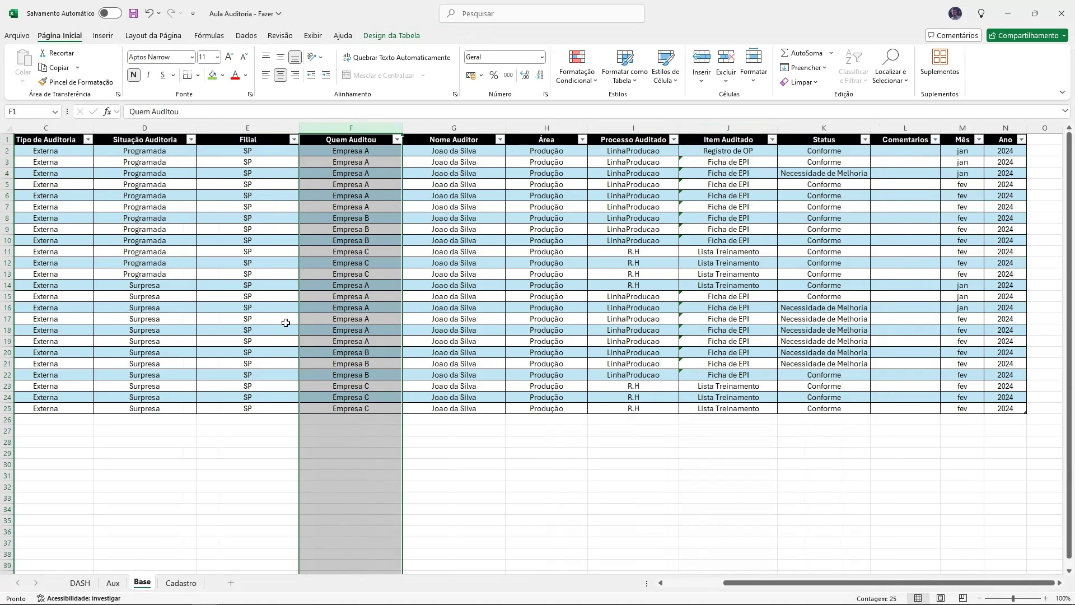
left_click(113, 583)
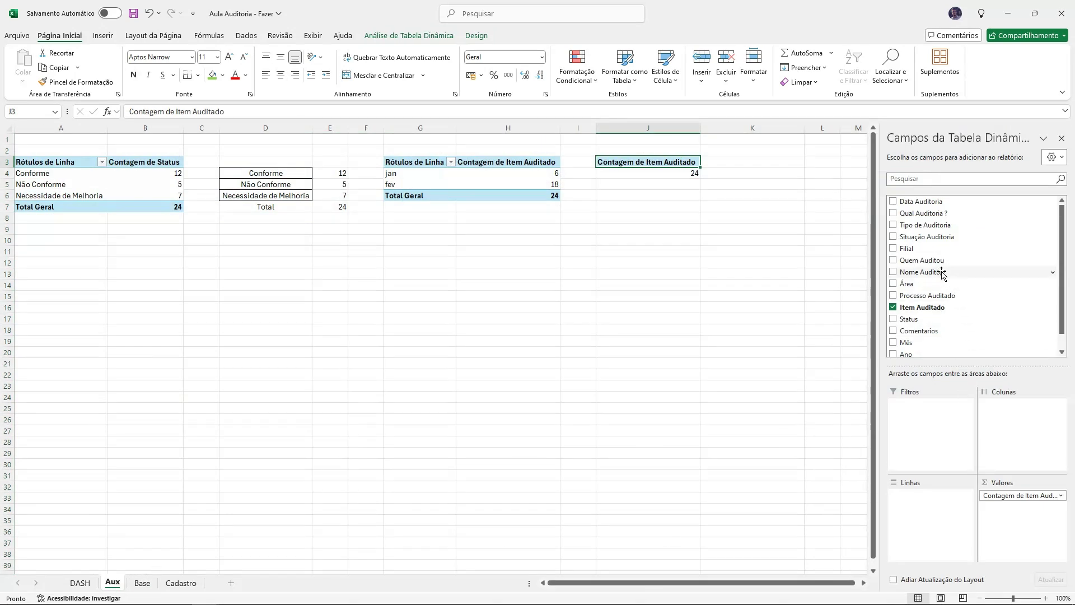
left_click_drag(941, 261, 924, 504)
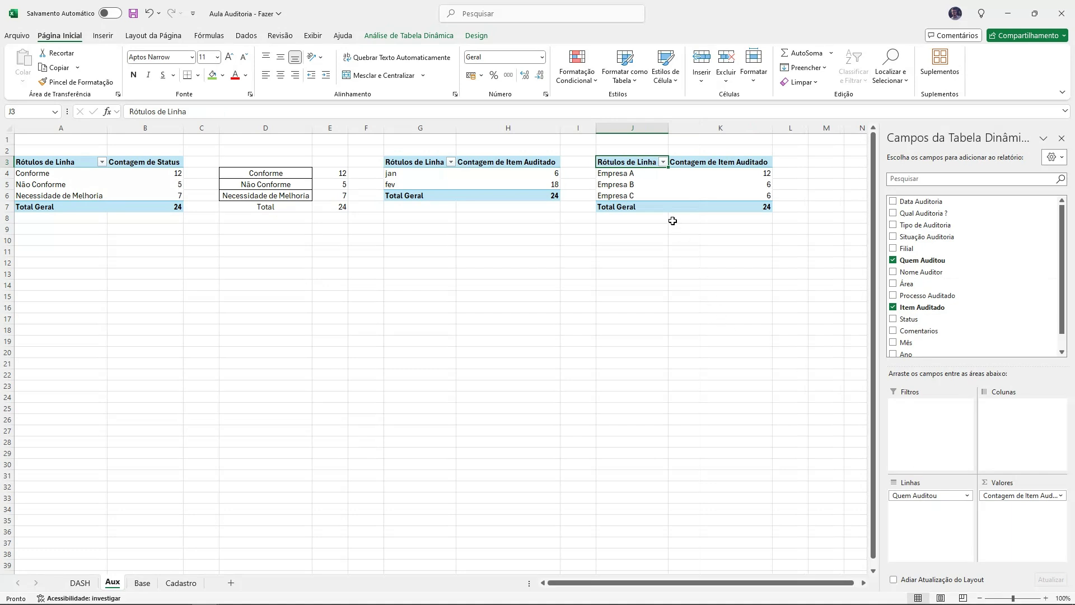
left_click(735, 185)
left_click(409, 35)
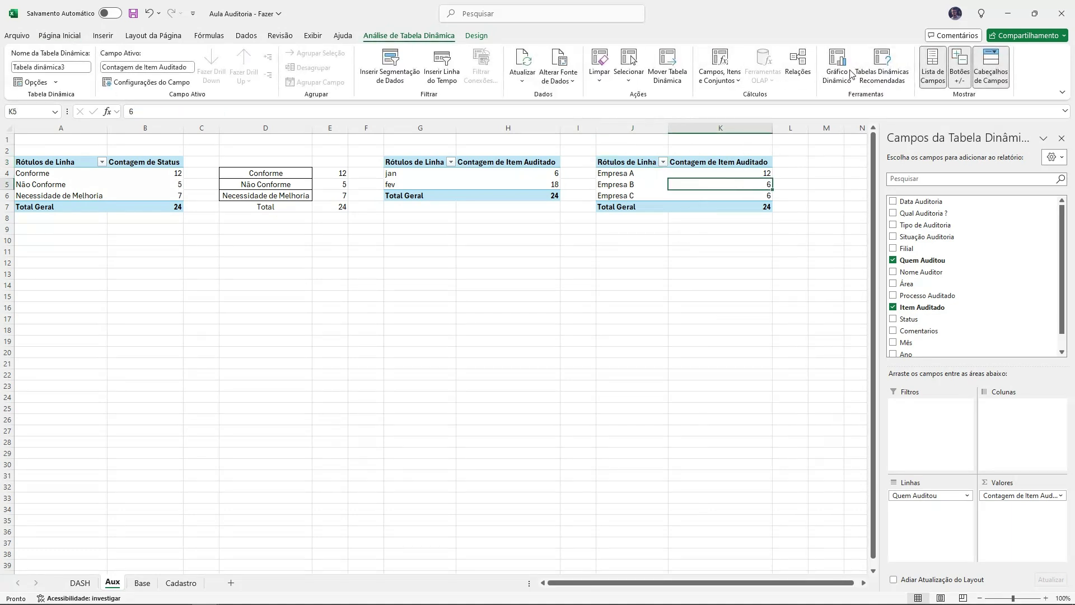
left_click(825, 68)
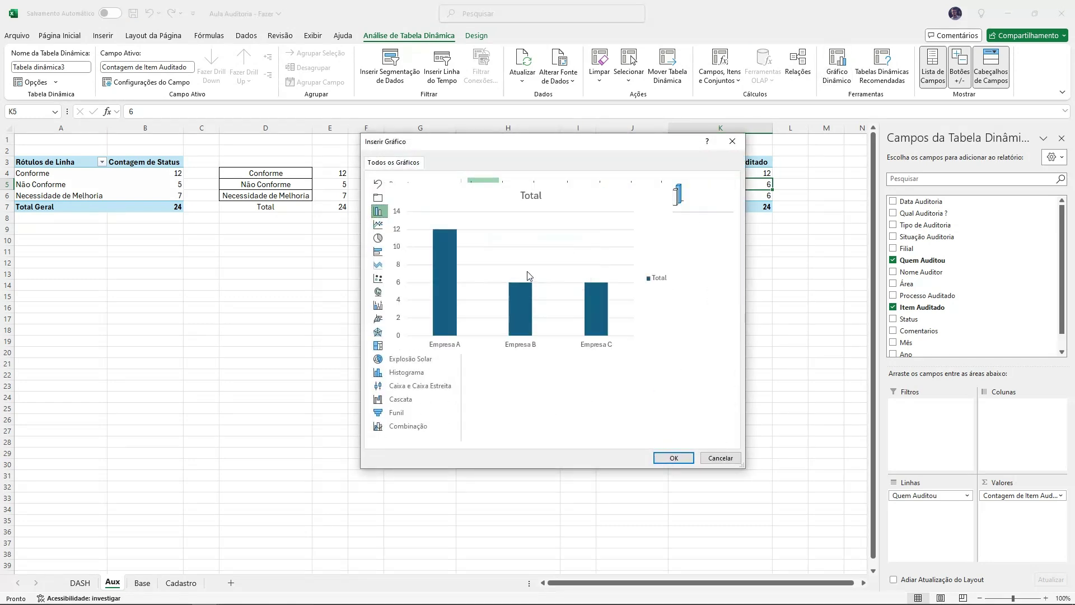
left_click(732, 141)
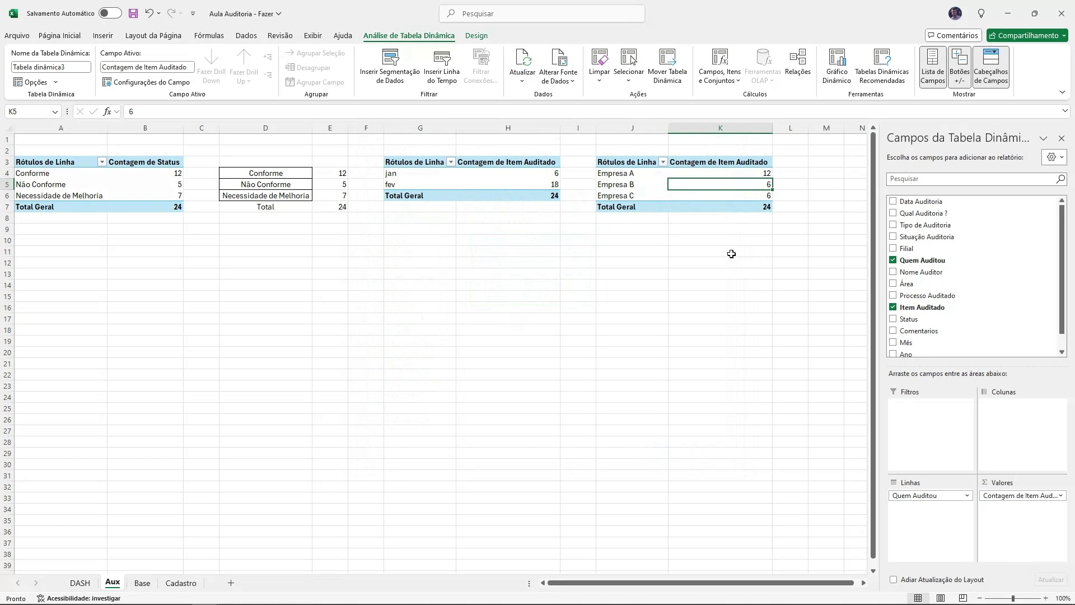
Step: Sort the Quem Auditou pivot table at J3 by Contagem de Item Auditado from largest to smallest
left_click(731, 253)
left_click(765, 186)
left_click(77, 37)
left_click(854, 67)
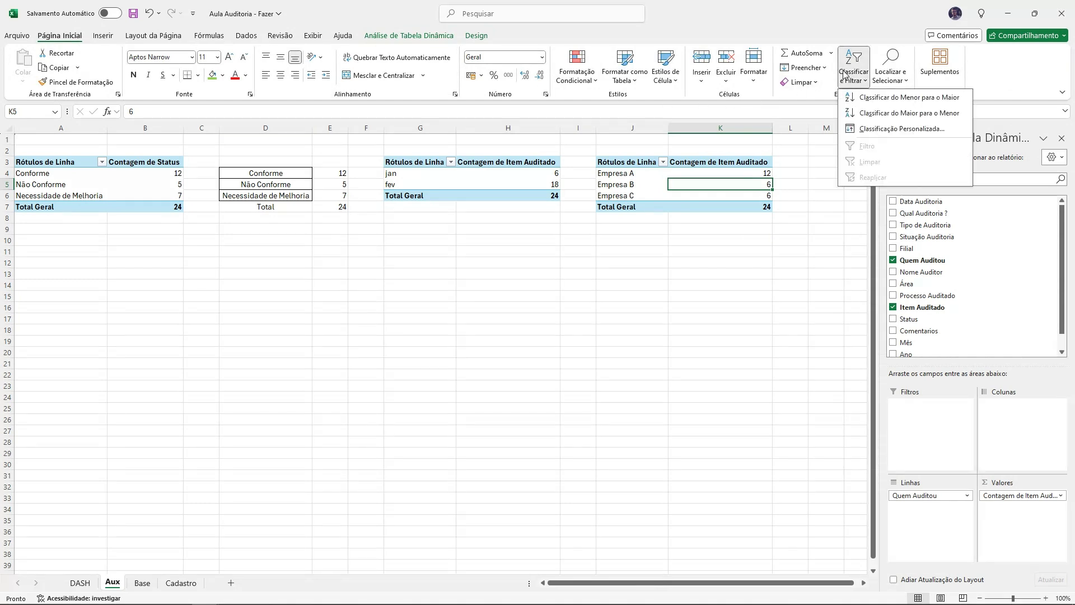
left_click(910, 114)
left_click(757, 273)
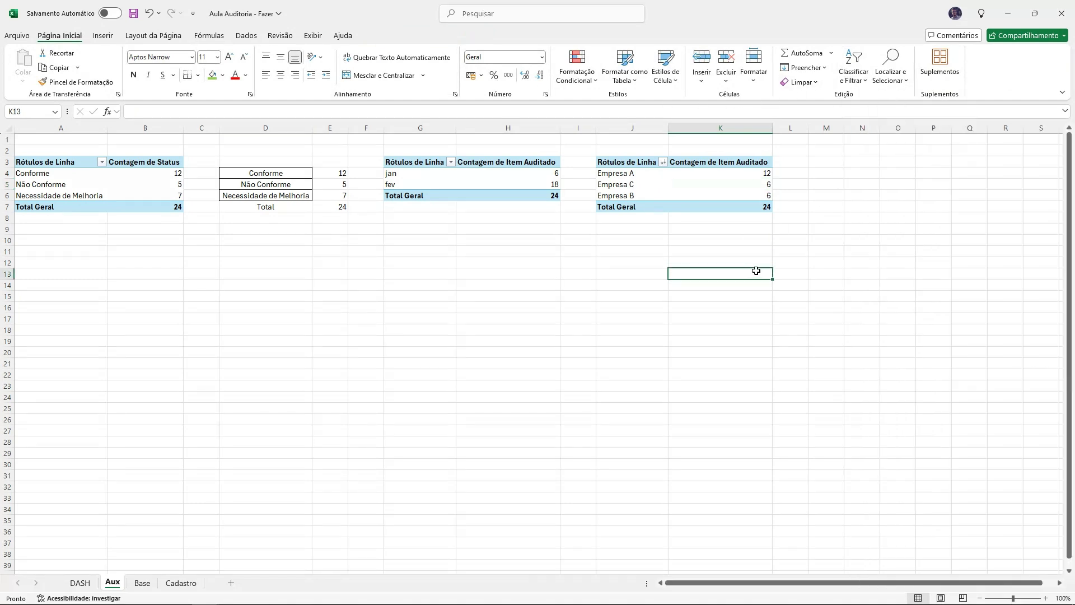
Step: Insert a Coluna Agrupada pivot chart based on the Quem Auditou pivot table at J3
left_click(762, 184)
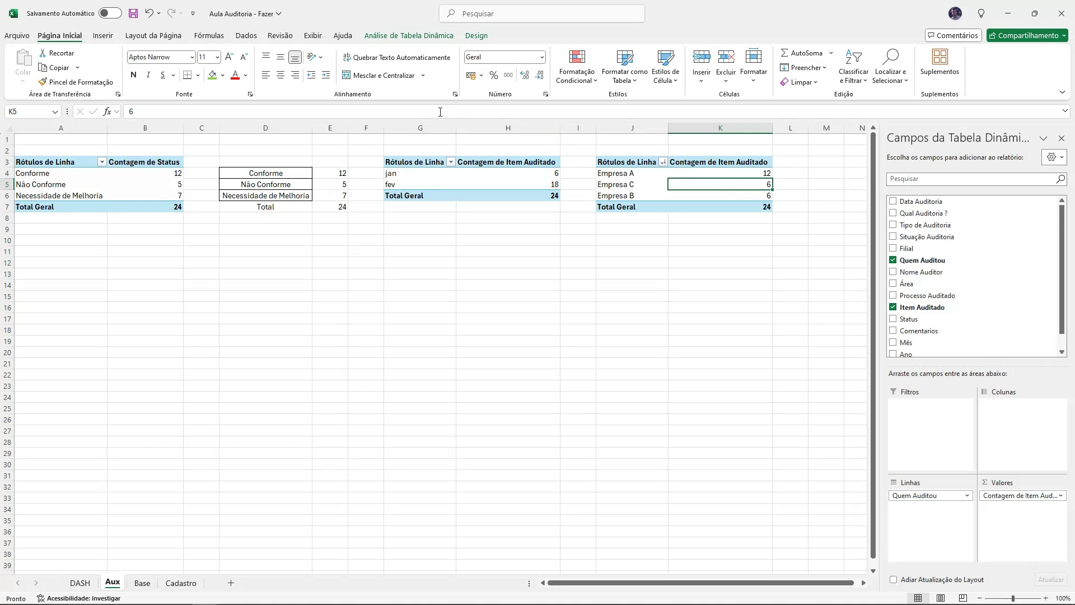
left_click(409, 35)
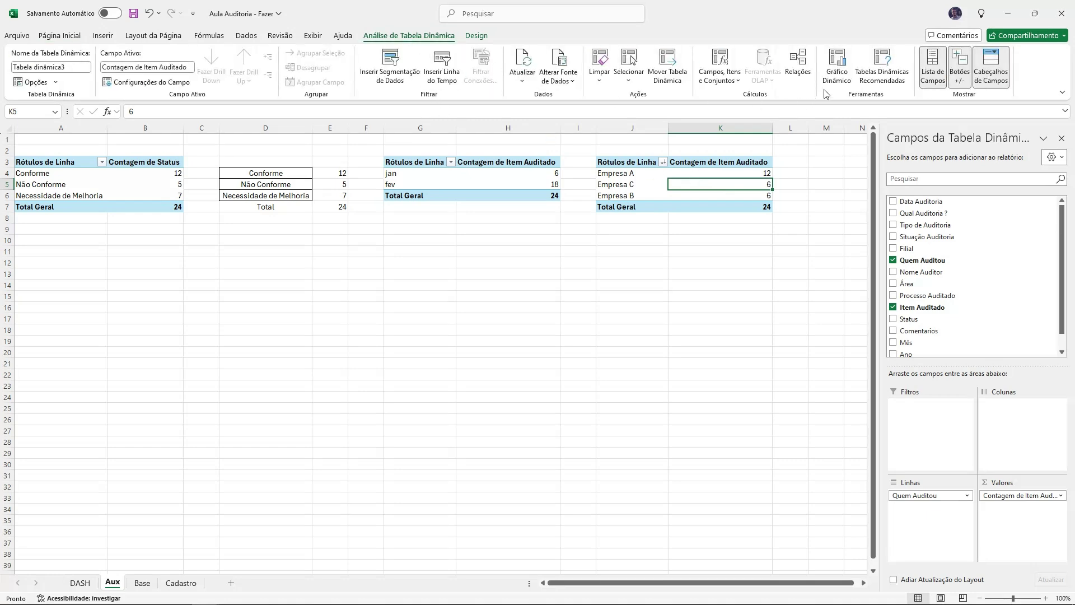
left_click(838, 67)
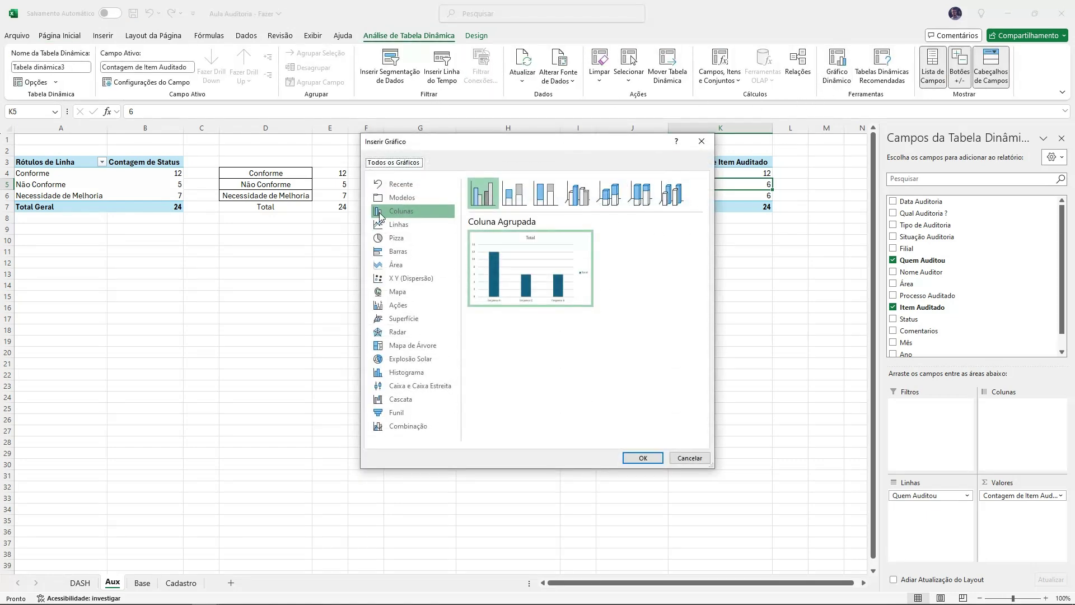
double_click(535, 256)
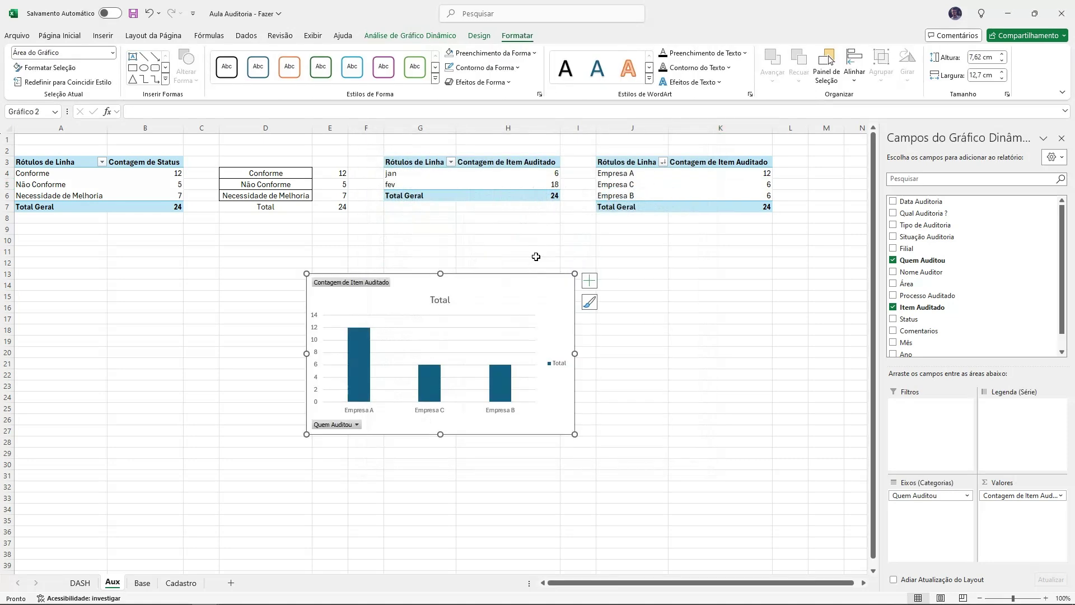
Step: Delete the legend, the Total title and the major gridlines from the company column chart
left_click(558, 363)
key("Delete")
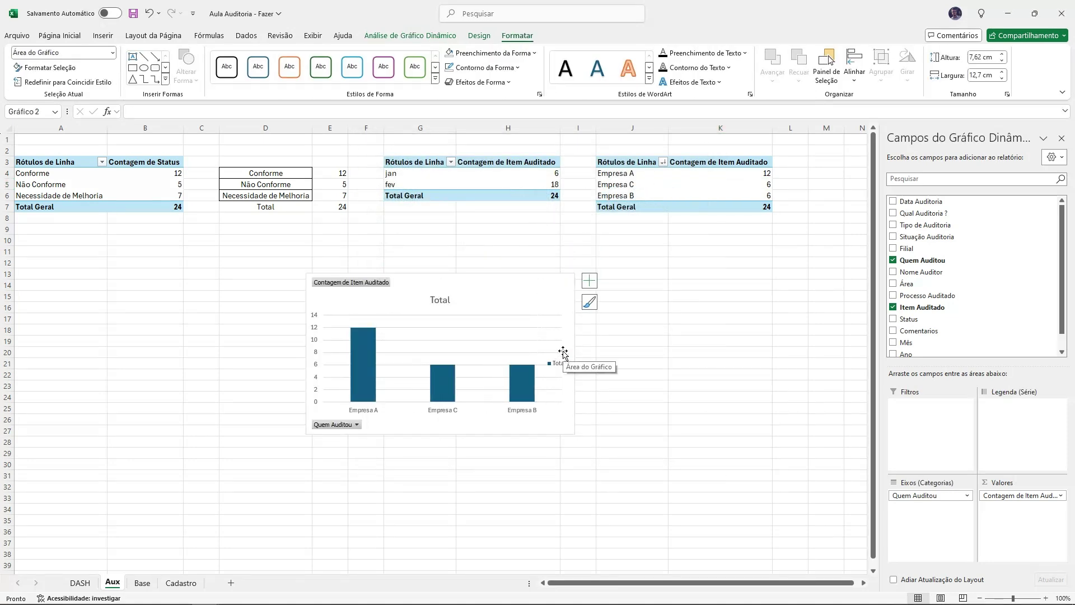
left_click(443, 300)
key("Delete")
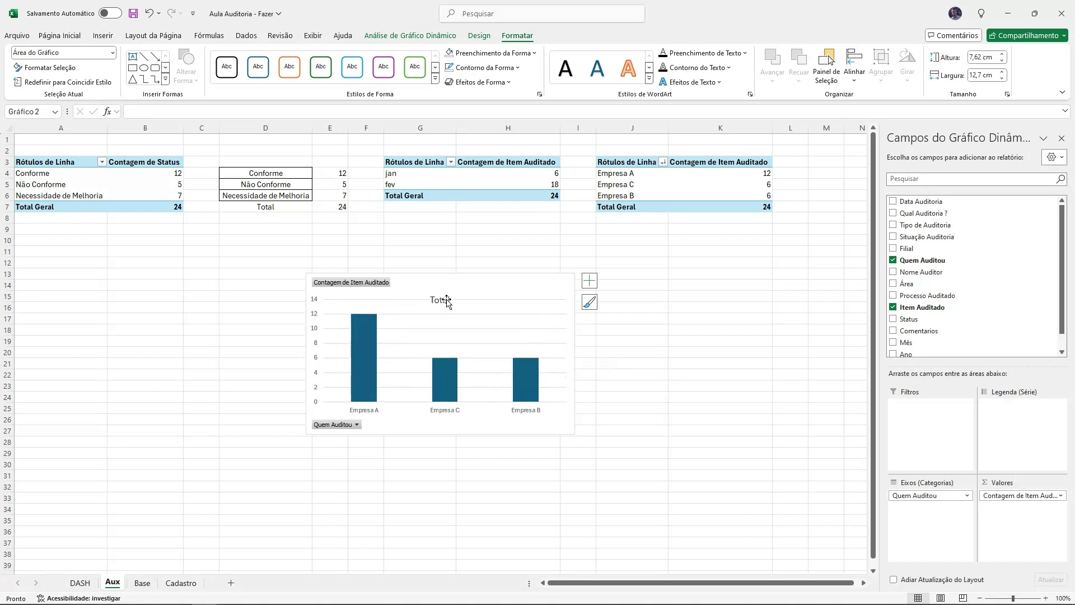
left_click(432, 326)
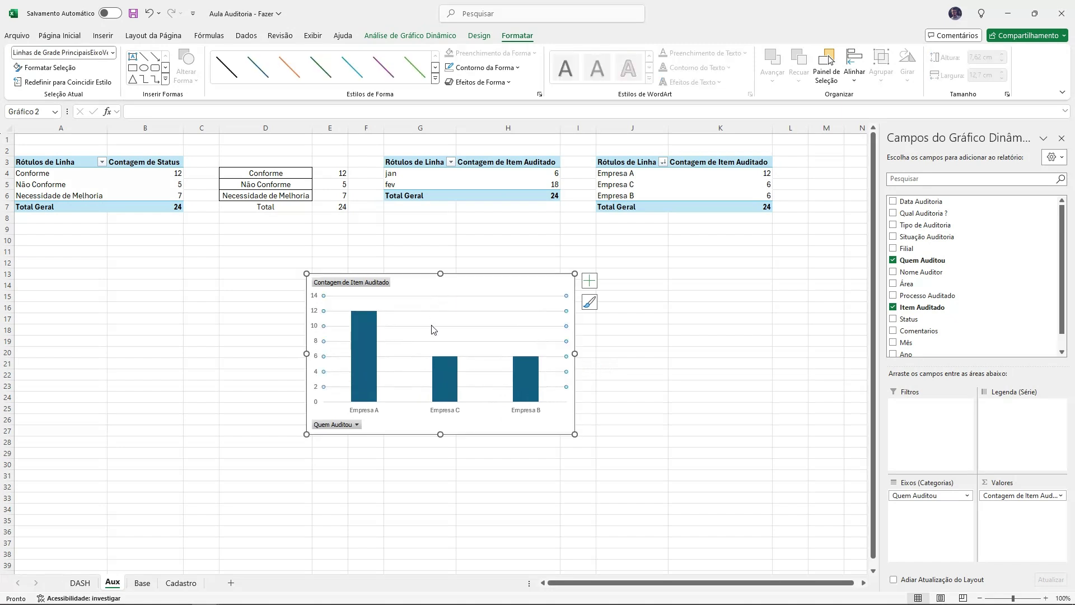
key("Delete")
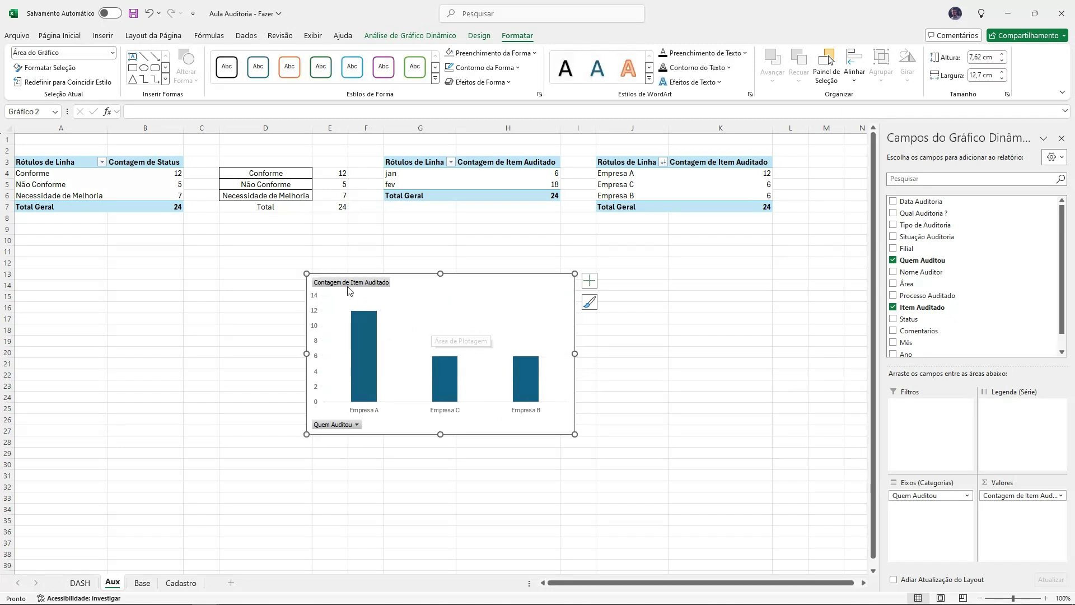
Step: Remove the outline of the company chart's chart area with Sem Contorno
left_click(670, 349)
left_click(534, 283)
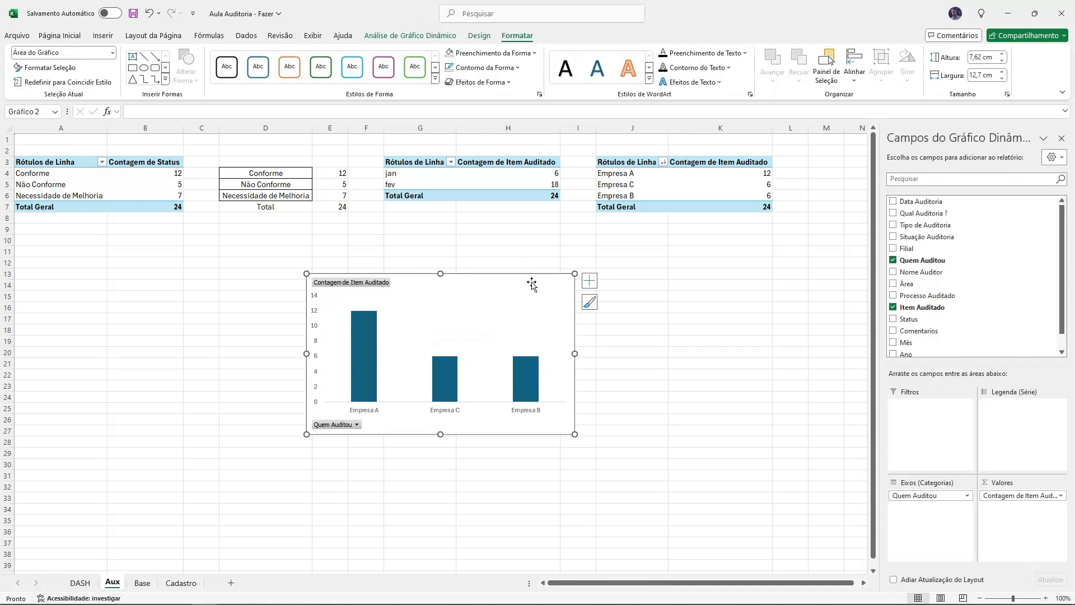
left_click(491, 53)
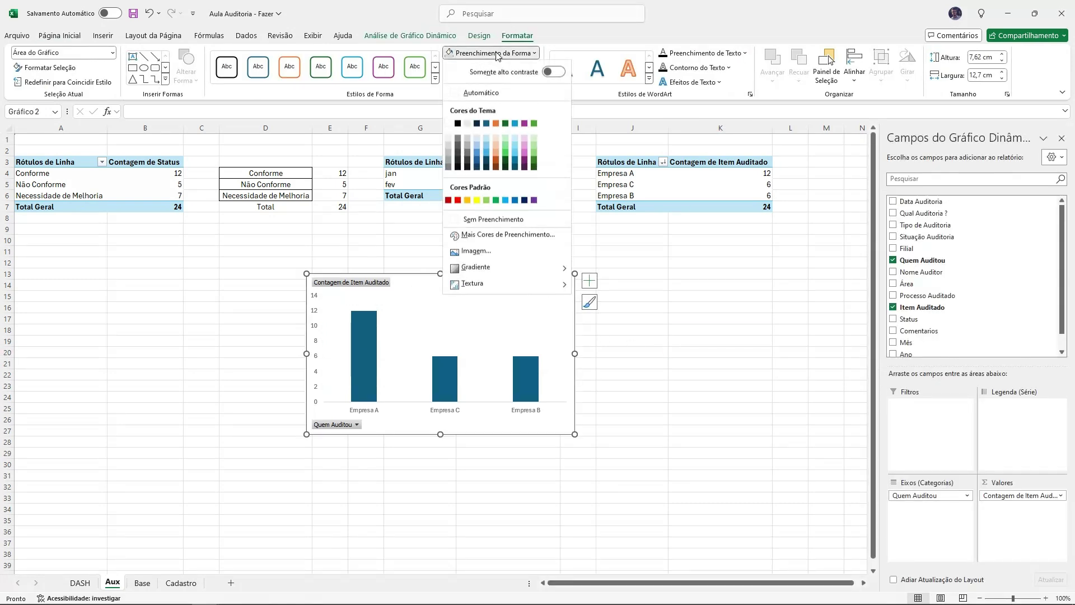
left_click(493, 353)
left_click(489, 67)
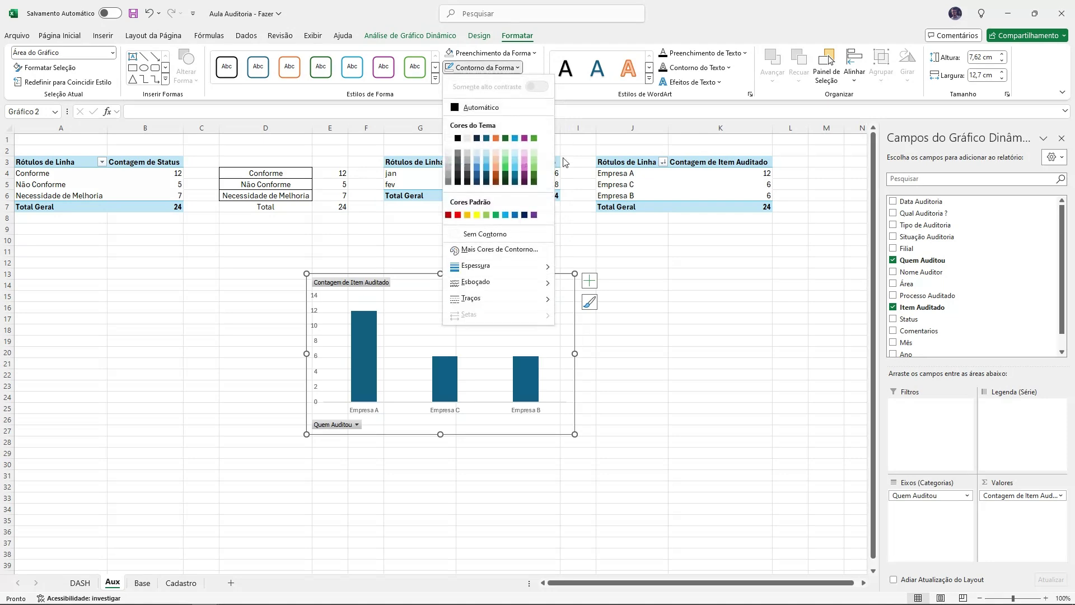
left_click(480, 228)
left_click(660, 298)
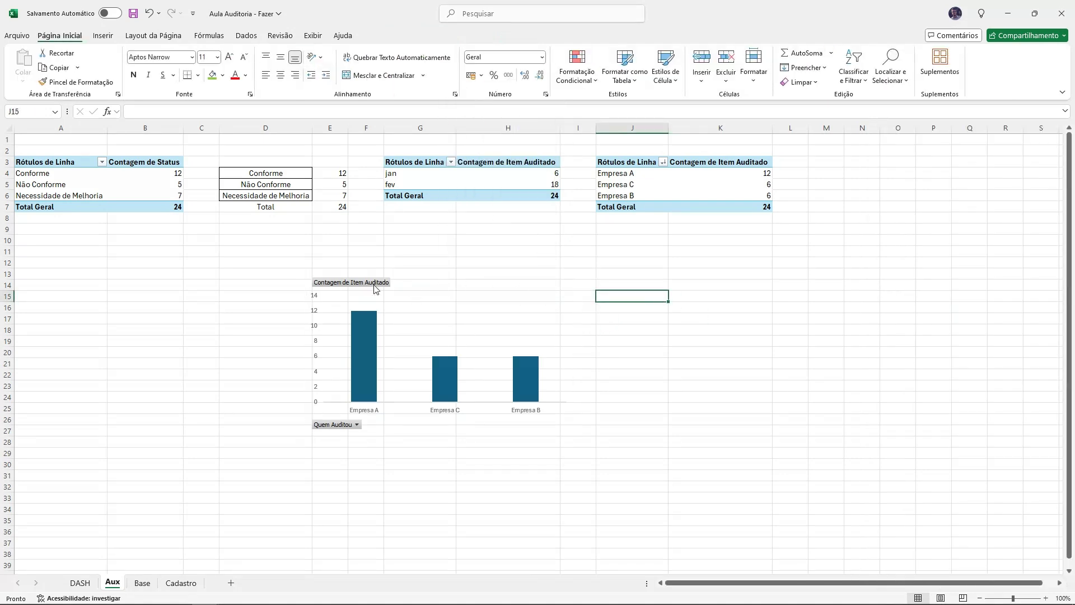
Step: Hide all the field buttons on the company pivot chart
left_click(409, 298)
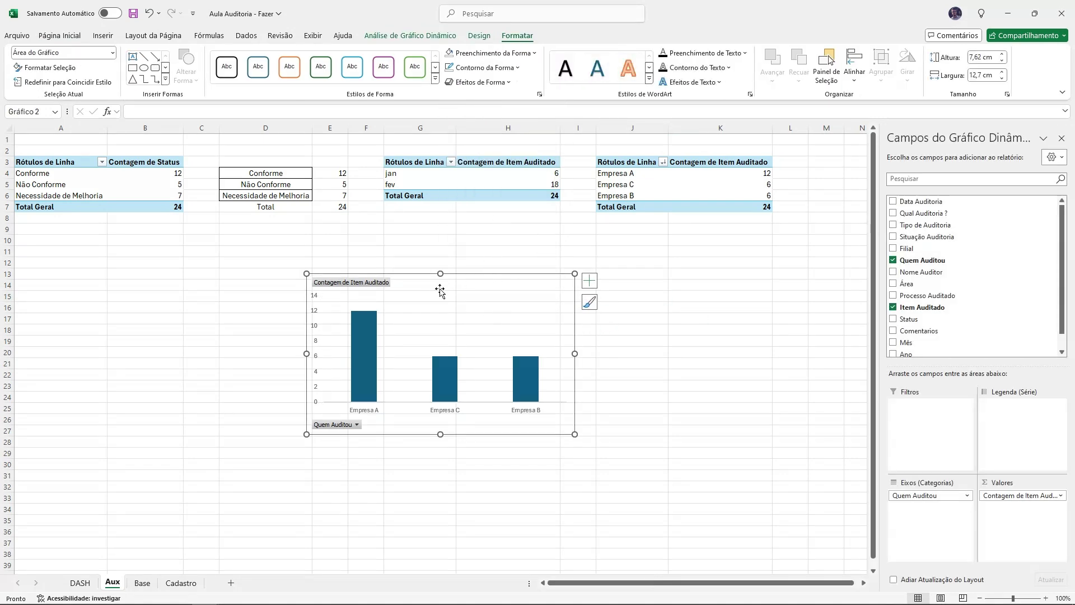
left_click(407, 37)
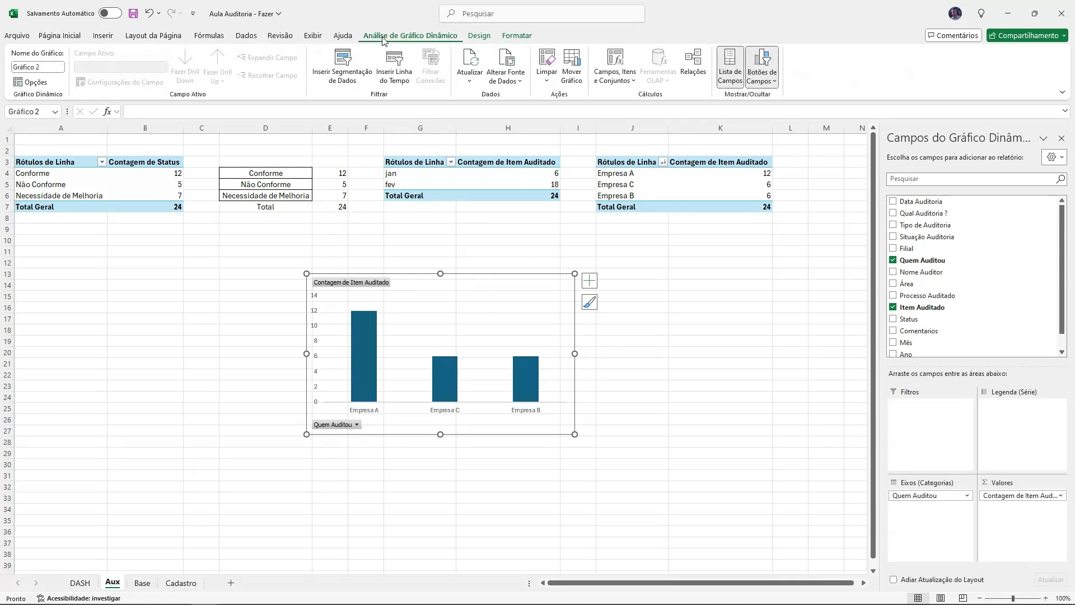
left_click(766, 59)
Step: Set the minimum bound of the company chart's vertical axis to 0
left_click(318, 322)
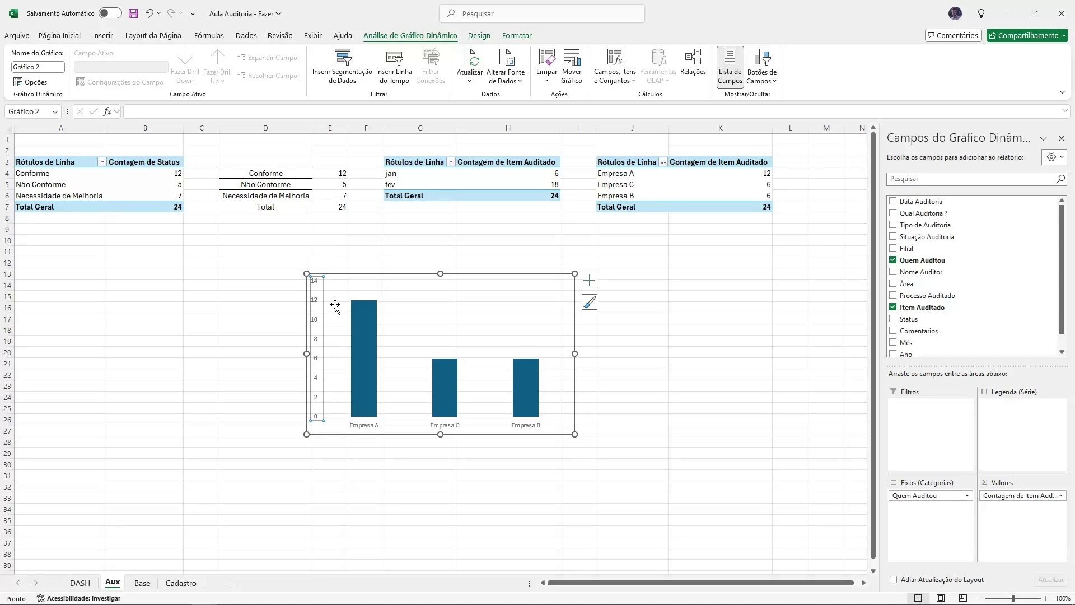
right_click(316, 302)
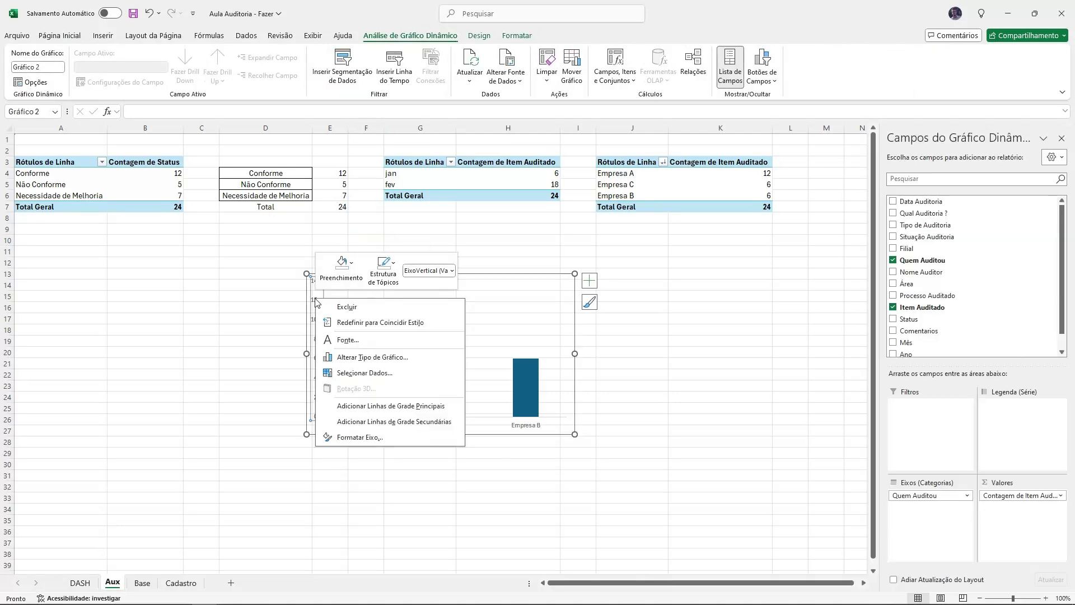
left_click(358, 437)
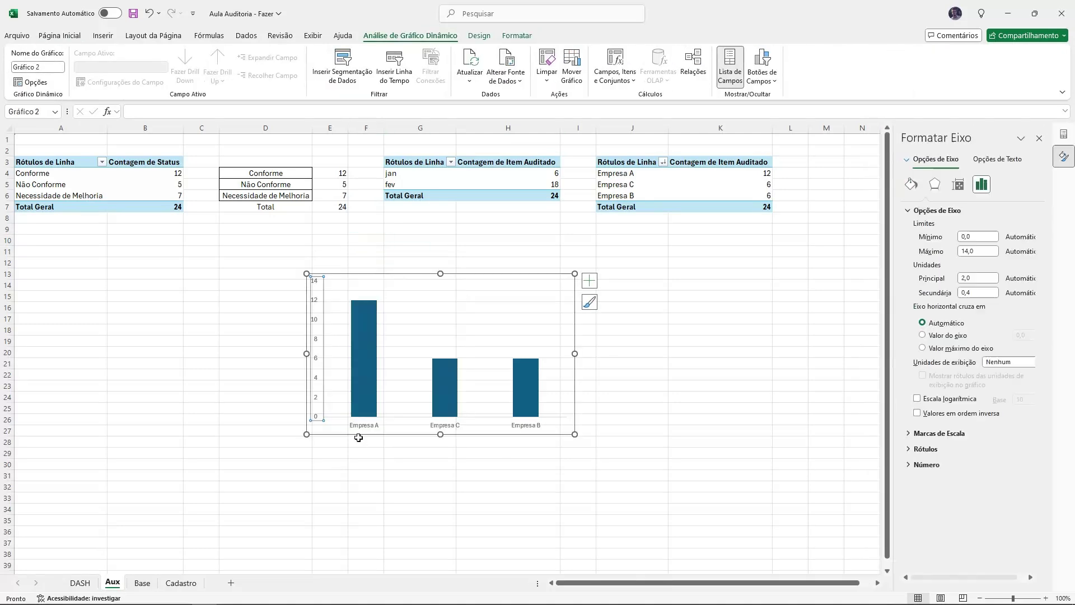
left_click(932, 237)
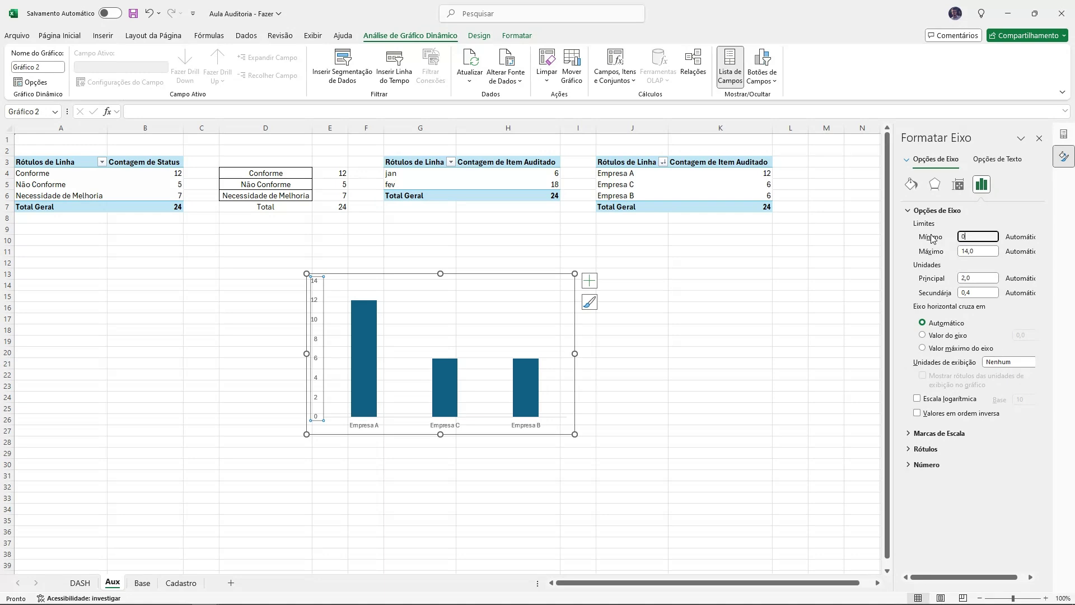
key("Return")
left_click(636, 305)
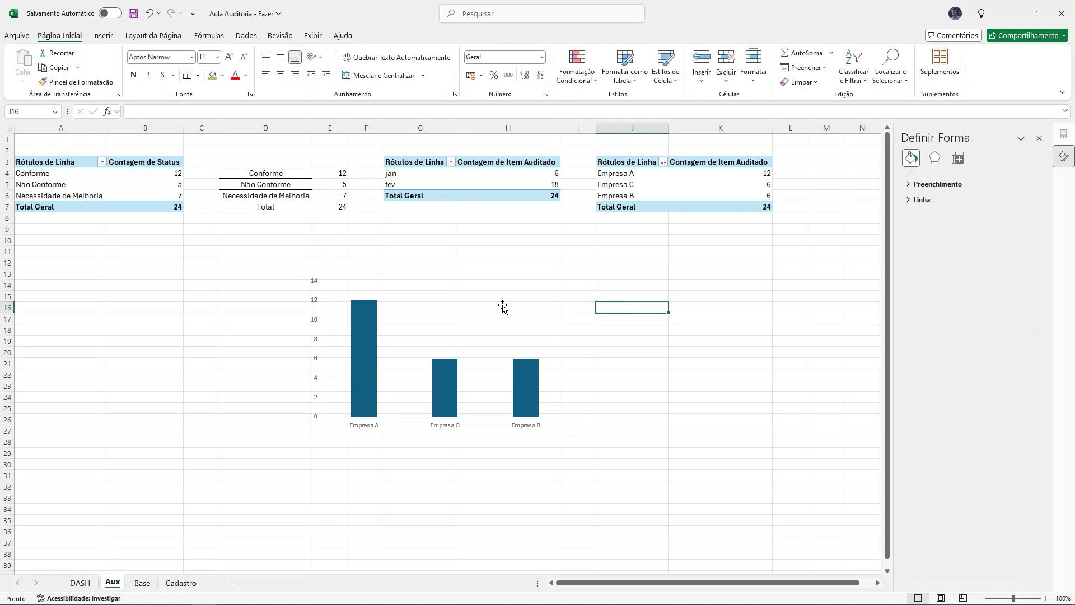
Step: Delete the vertical axis of the company chart and add data labels above its columns
left_click(314, 305)
key("Delete")
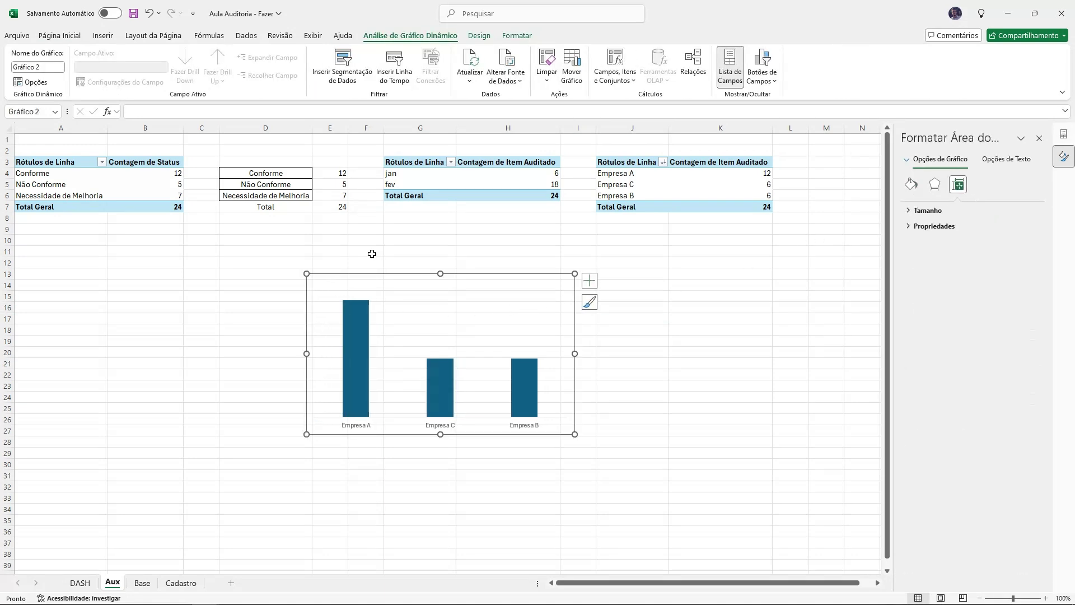
left_click(701, 338)
left_click(507, 280)
left_click(556, 278)
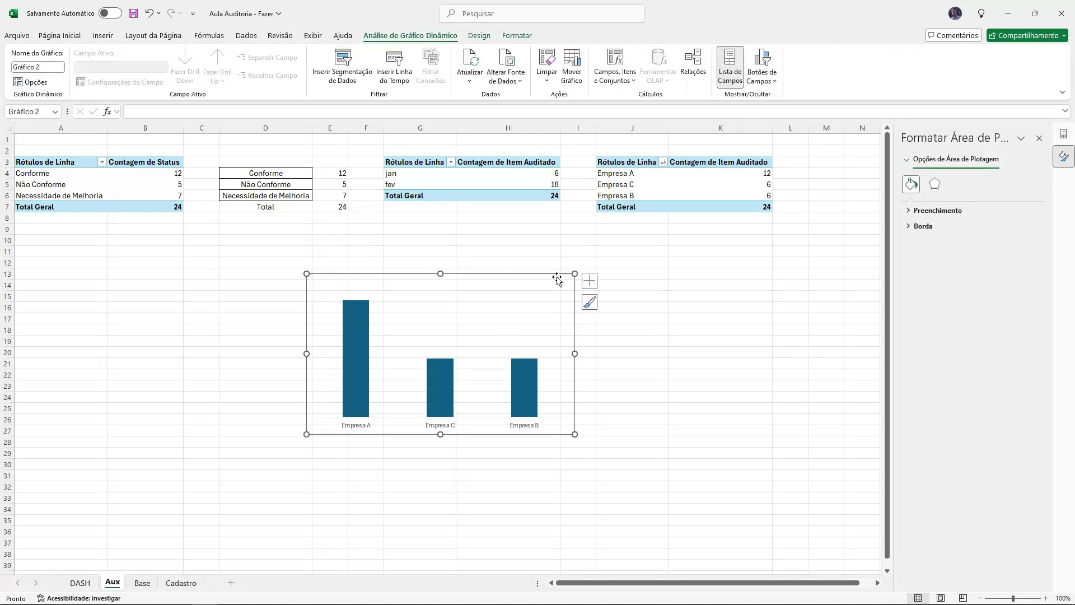
left_click(590, 283)
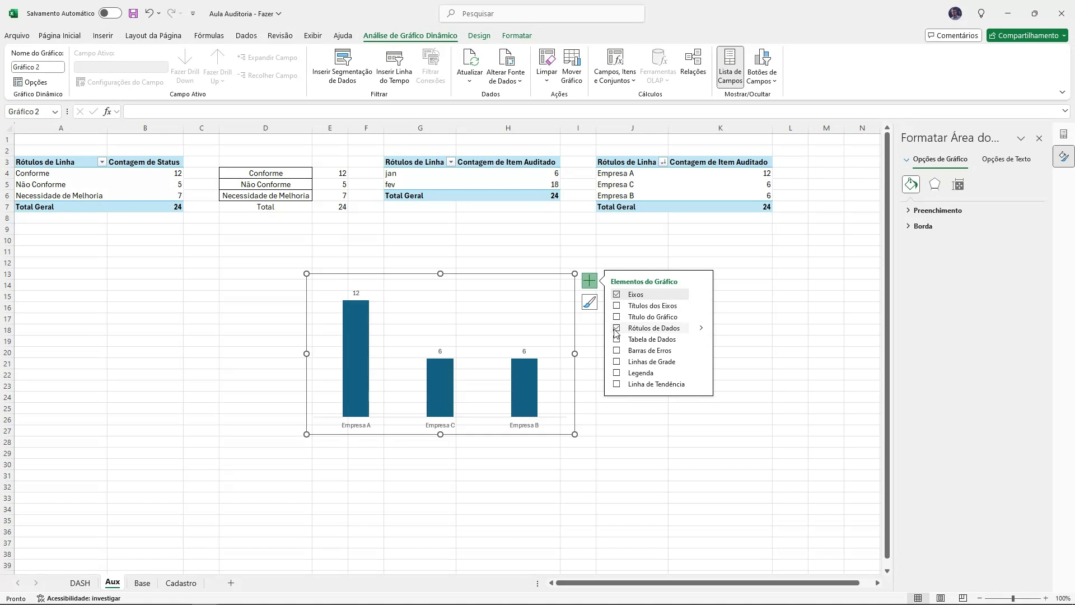
Step: Bold the company chart's data labels, make its category axis labels bold at size 10, and reposition the chart below the tables
left_click_drag(510, 274, 387, 276)
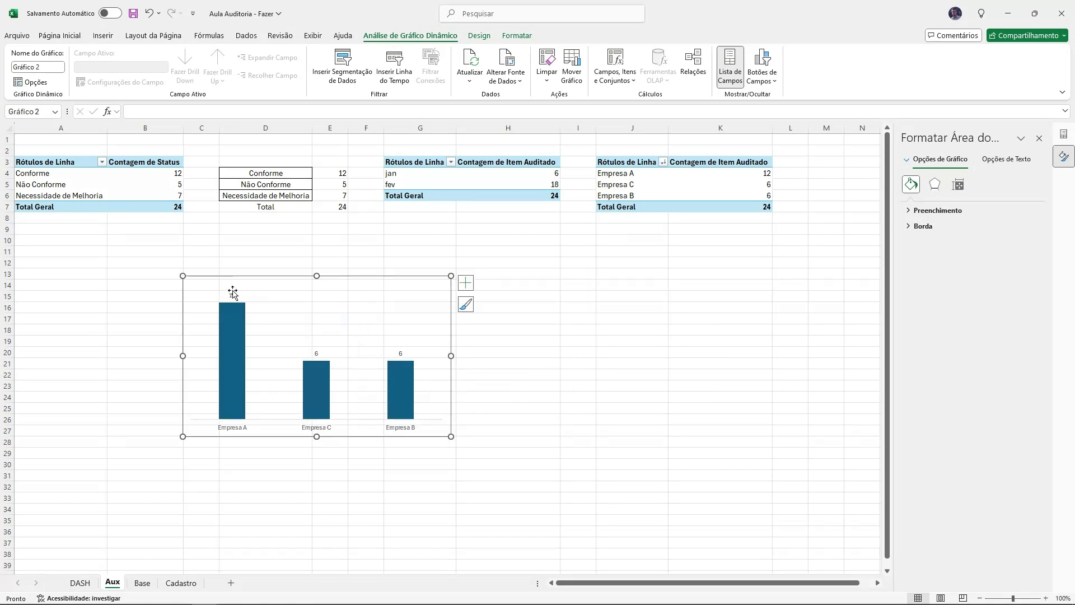
left_click(233, 294)
left_click(60, 36)
left_click(133, 75)
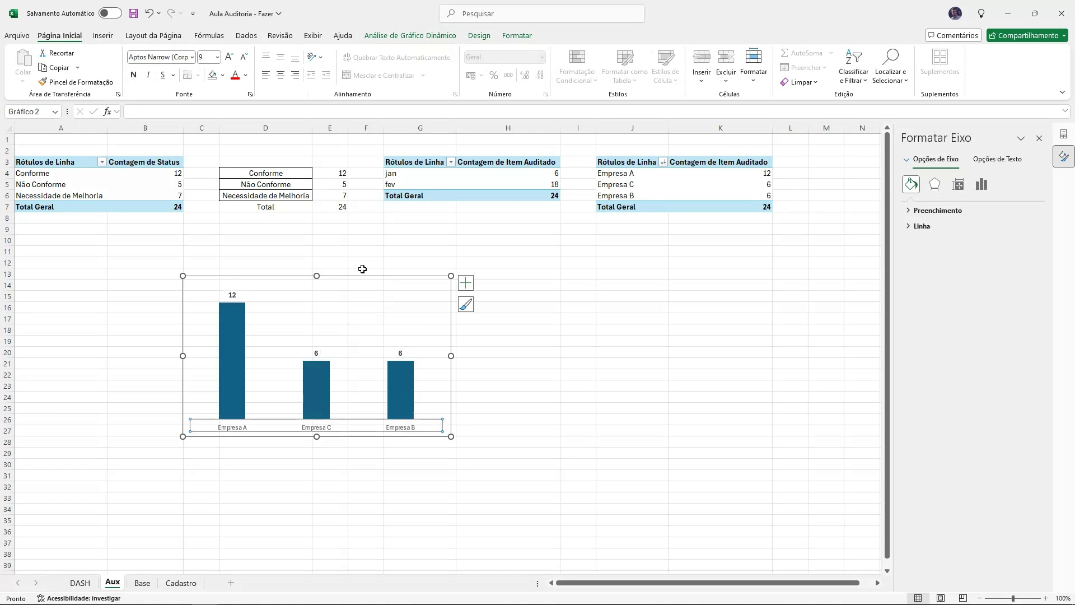
left_click(409, 427)
left_click(134, 76)
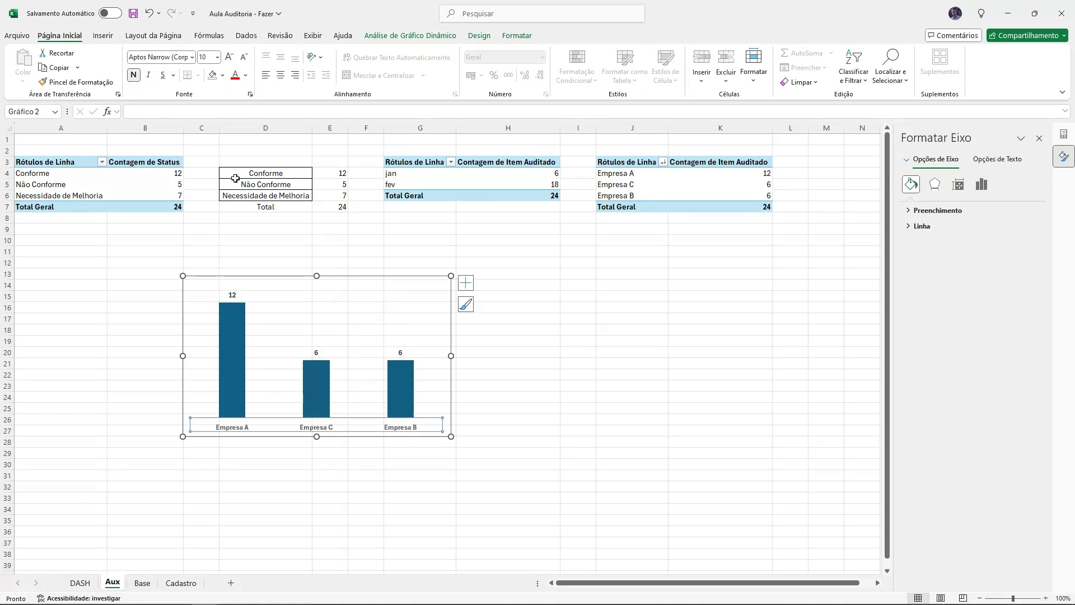
left_click_drag(337, 276, 400, 280)
left_click(400, 280)
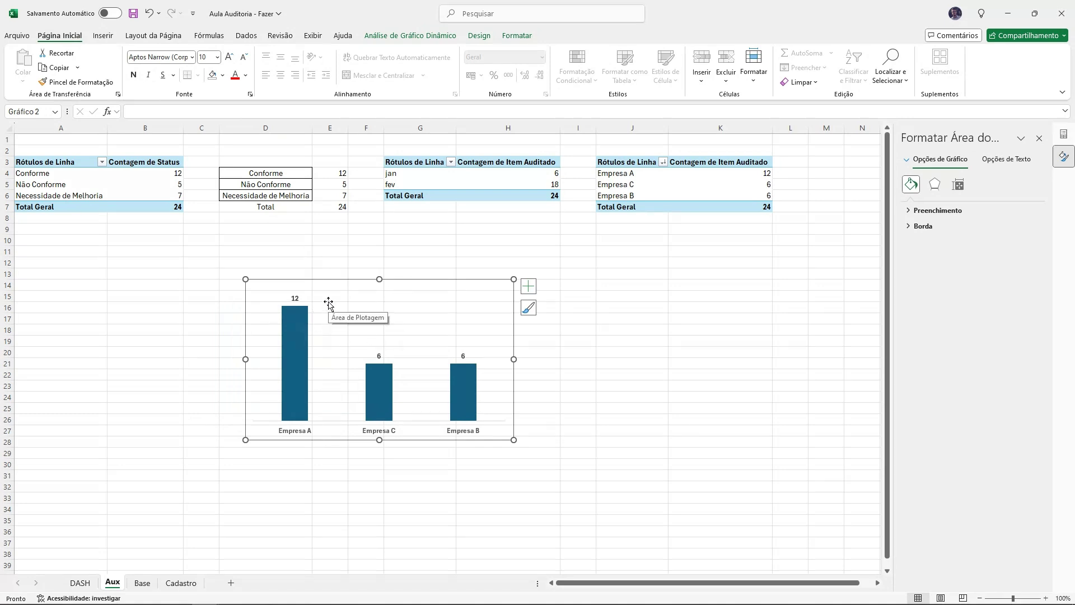
Step: Save the formatted company chart as a chart template named auditoria graf
right_click(406, 283)
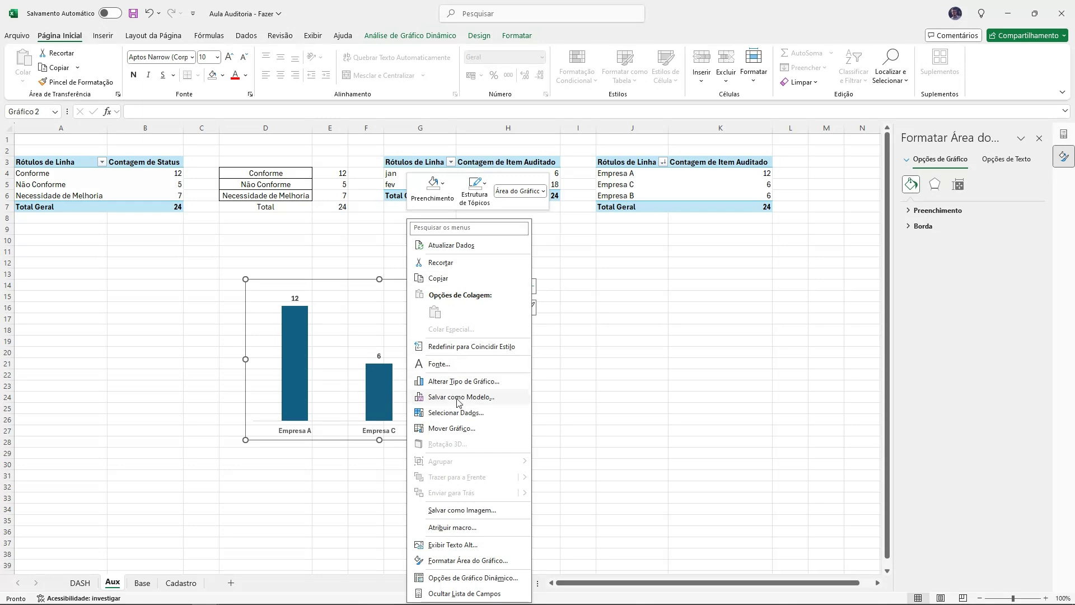
left_click(455, 398)
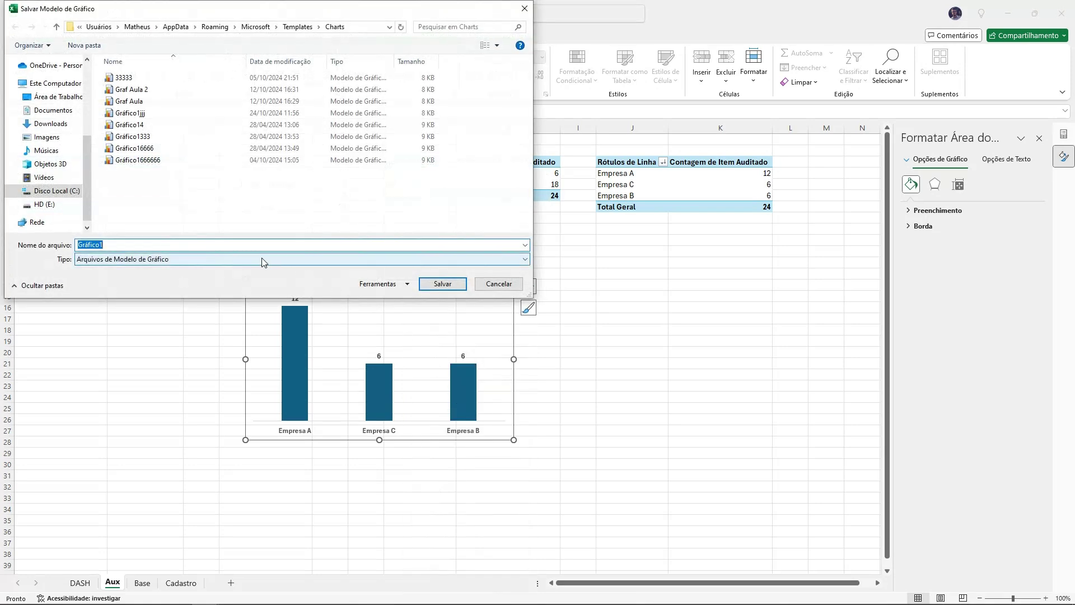
type("auditoria graf")
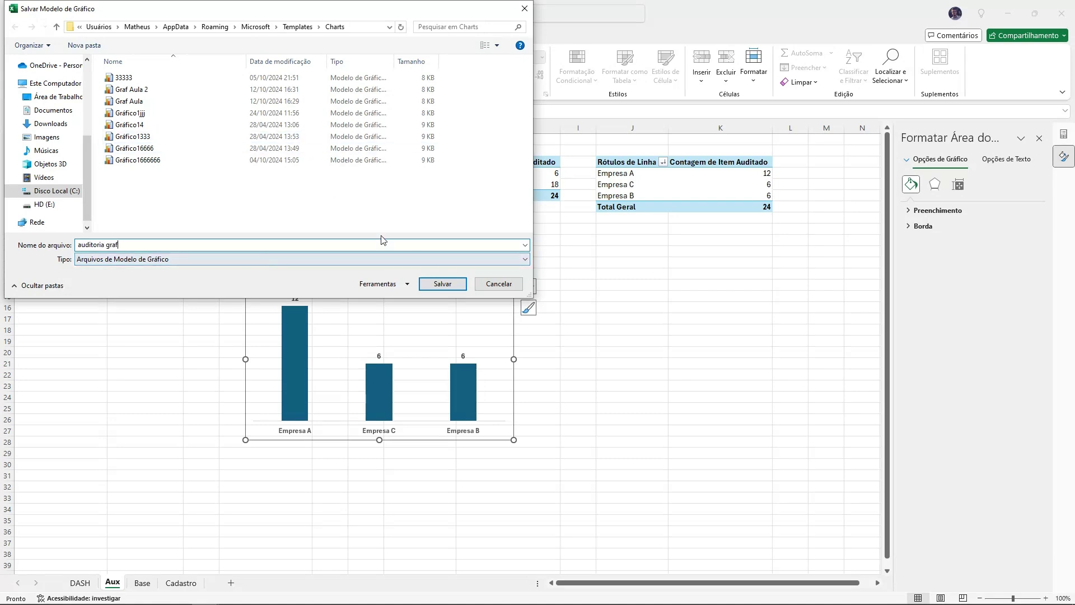
left_click(442, 284)
Step: Move the company chart from the Aux sheet to the QTD Itens Avaliados Por Cliente card on the DASH sheet
key("ctrl+x")
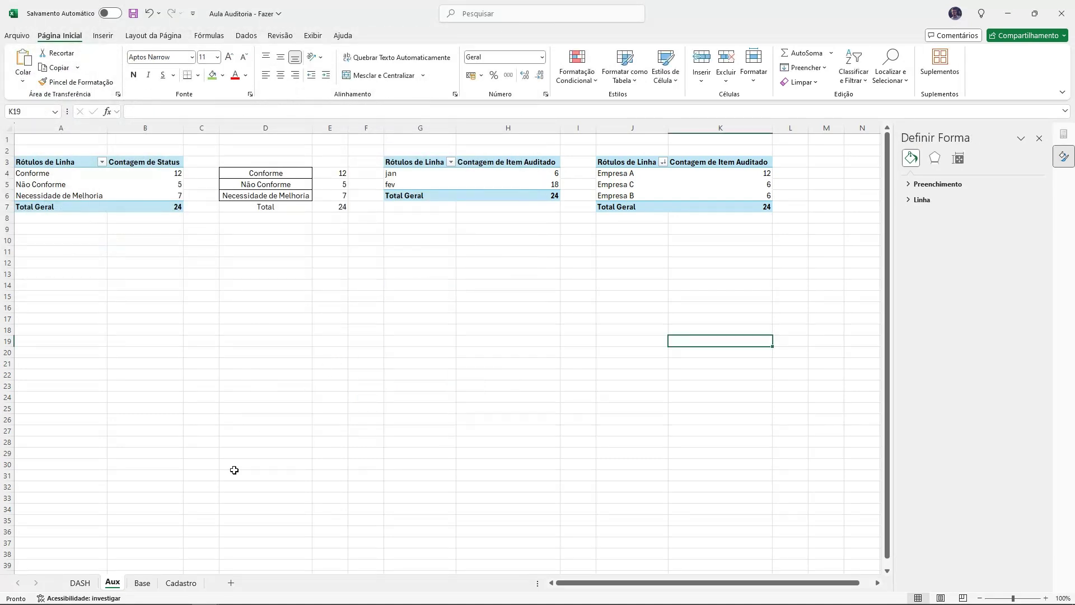
left_click(80, 583)
left_click(831, 362)
key("ctrl+v")
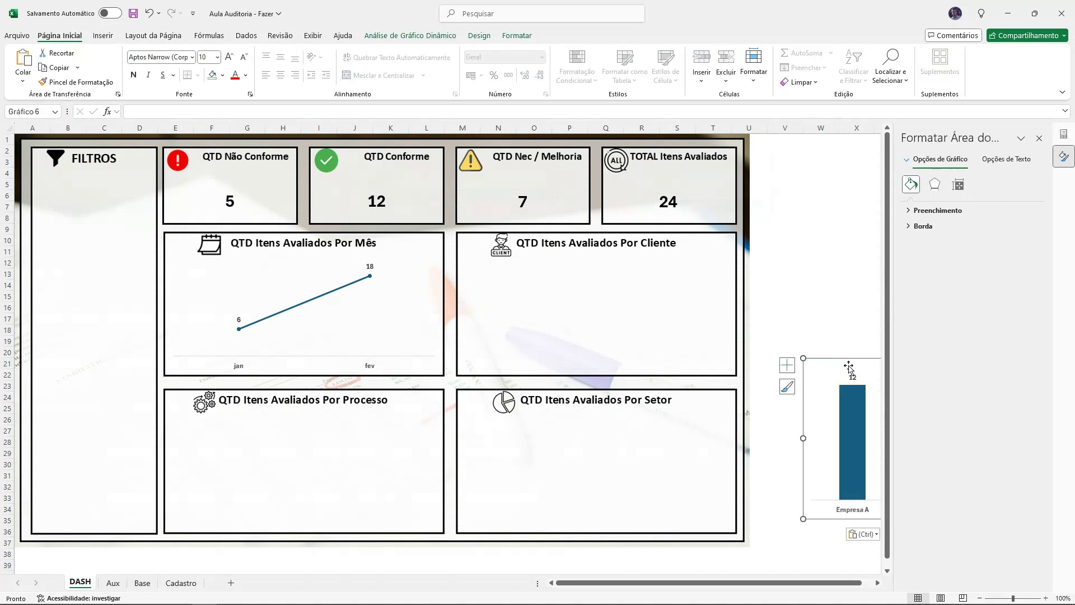
left_click_drag(849, 358, 498, 255)
Step: Resize the company chart so it fills the QTD Itens Avaliados Por Cliente card below its title
left_click_drag(451, 334, 457, 335)
left_click_drag(588, 255, 589, 257)
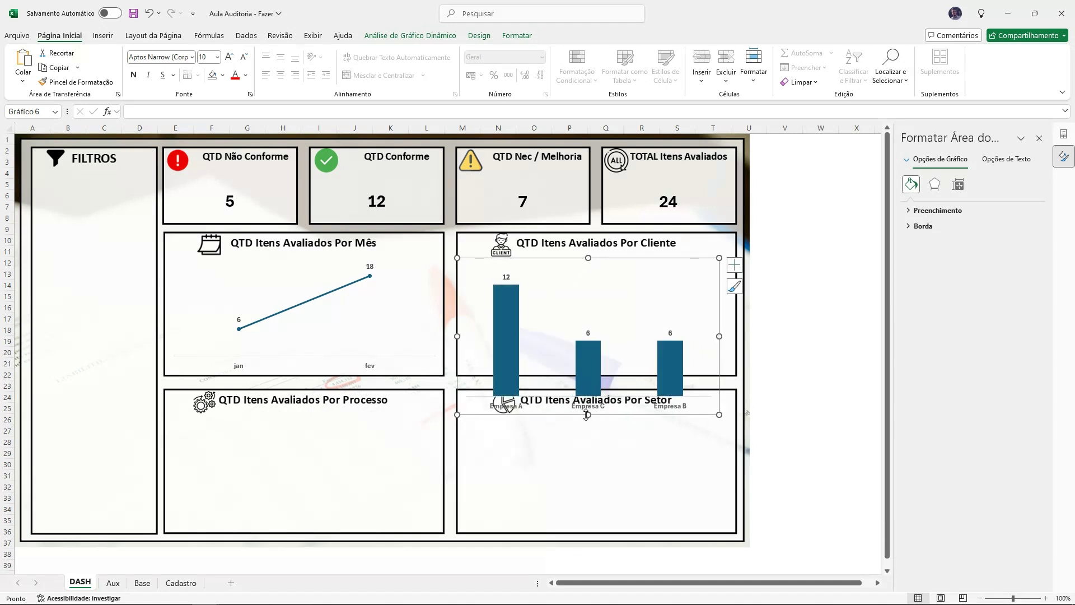
left_click_drag(591, 377, 589, 375)
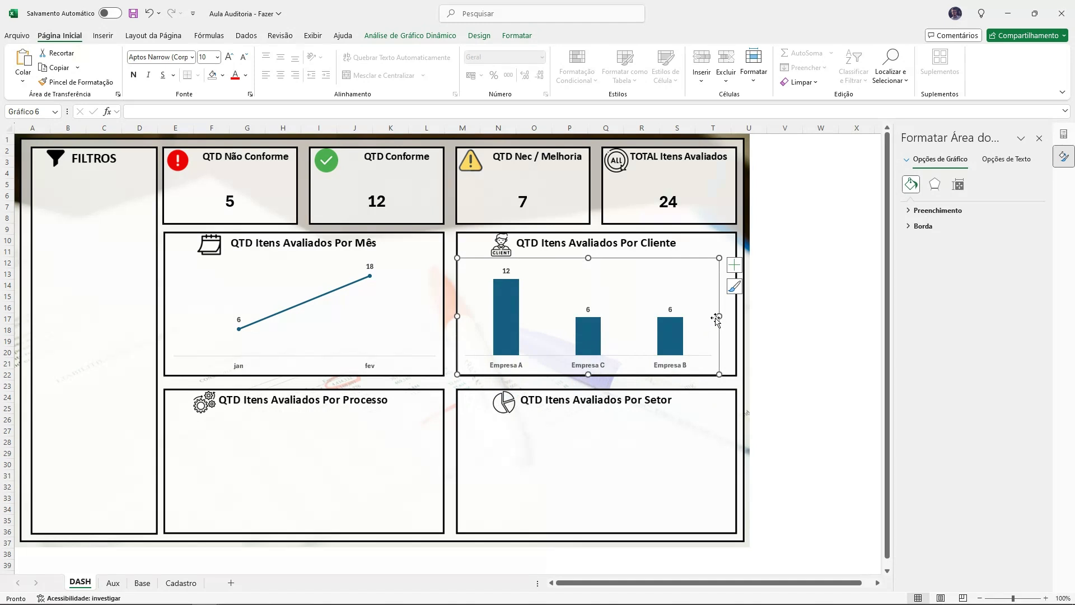
left_click_drag(718, 316, 734, 317)
left_click(798, 308)
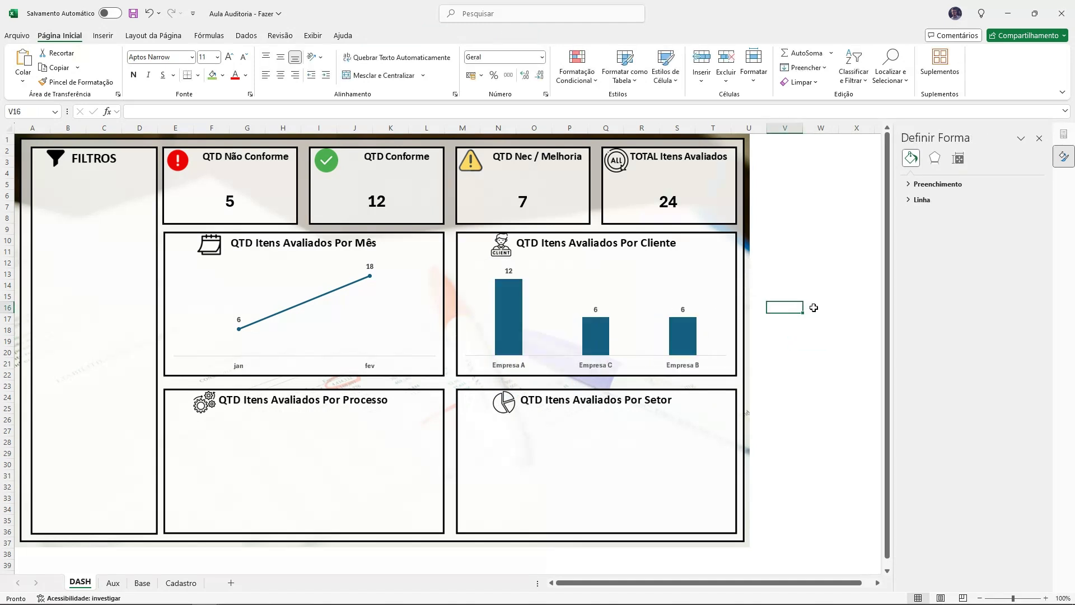
Step: Fine-tune the upper edge of the company chart inside its card and close the formatting and chart field panes
left_click(1039, 138)
left_click(611, 297)
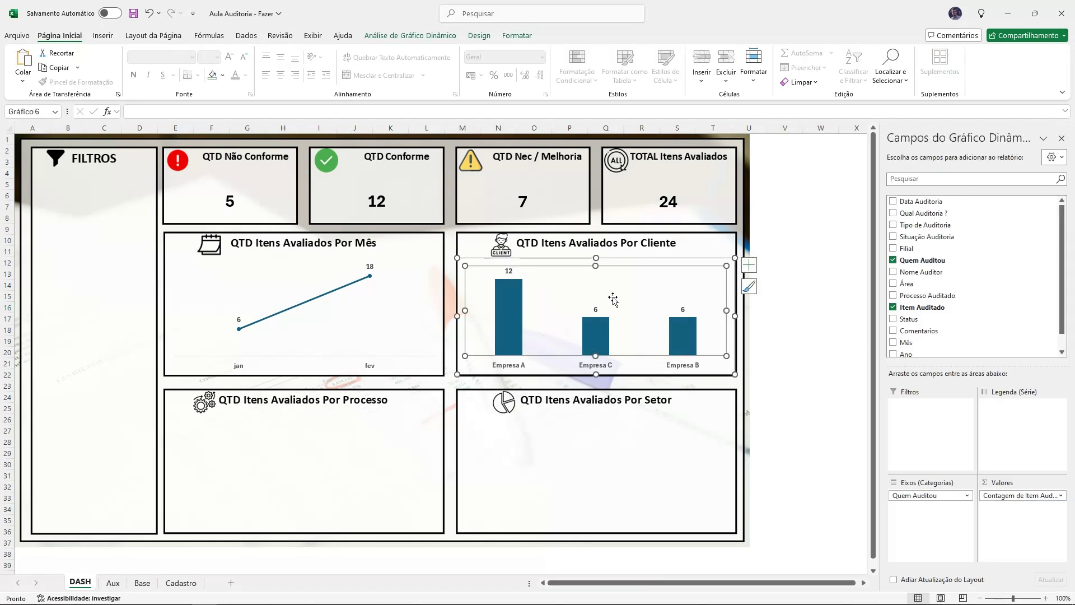
left_click_drag(596, 257, 596, 258)
left_click(1062, 137)
left_click(828, 273)
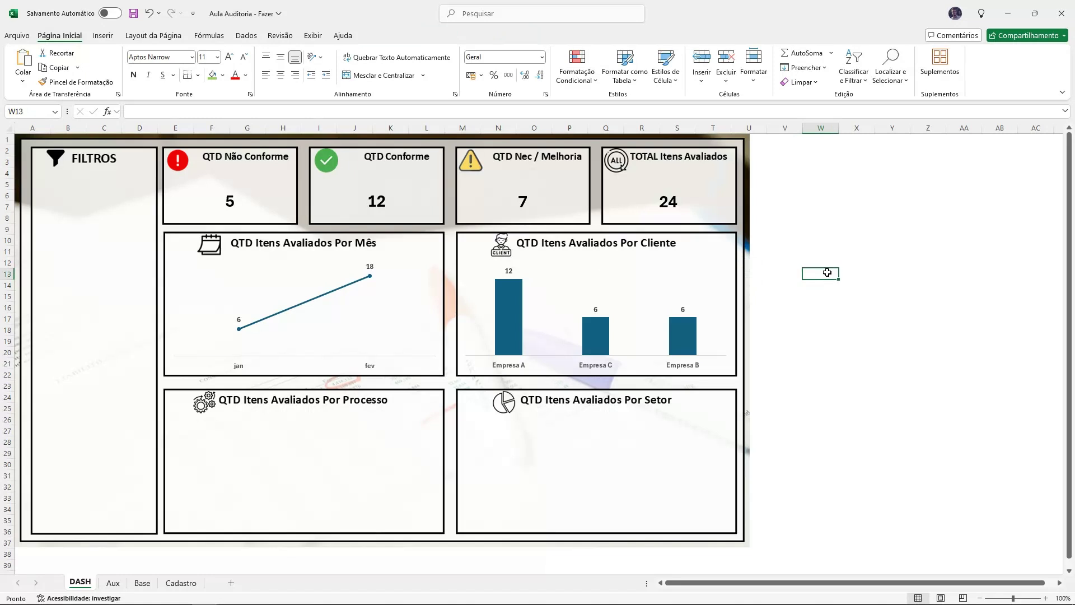
Step: Examine the company chart on the DASH sheet and the company row labels feeding it on the Aux sheet
left_click(687, 321)
left_click(798, 323)
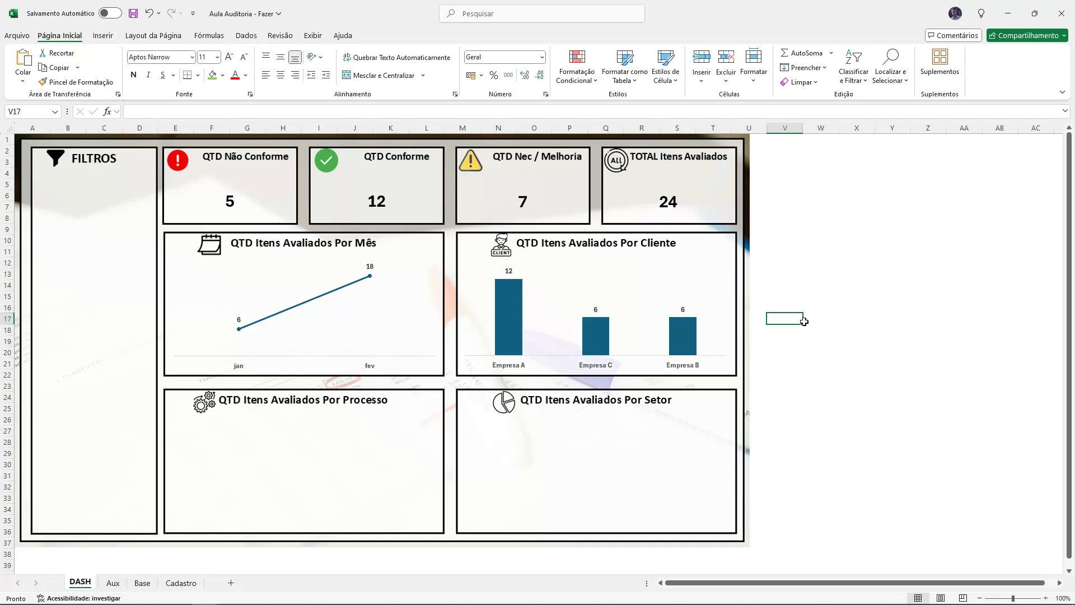
left_click(602, 329)
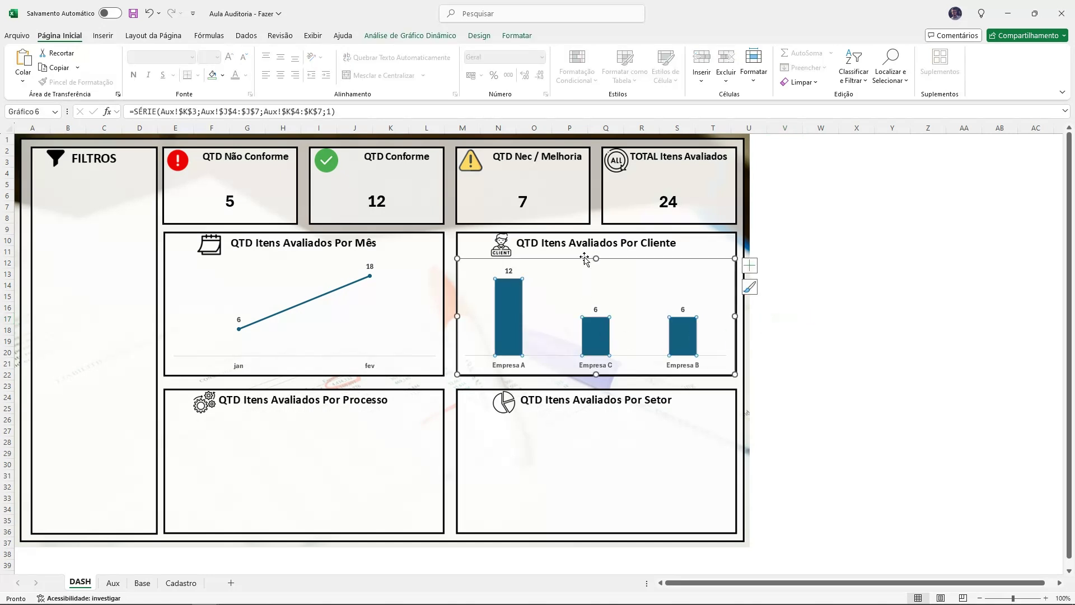
left_click(618, 261)
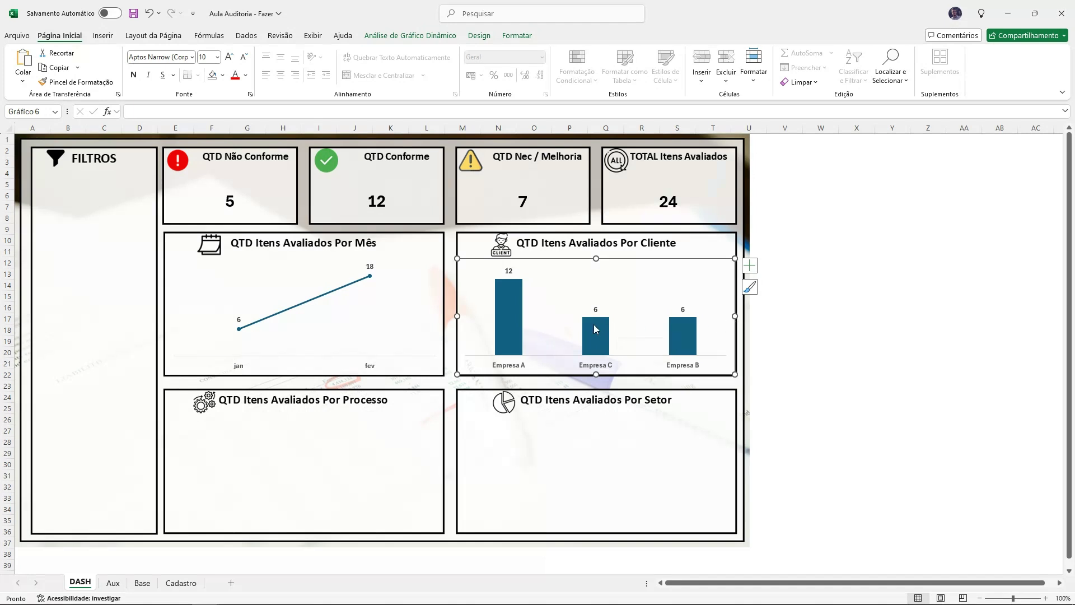
mouse_move(588, 327)
left_click(112, 583)
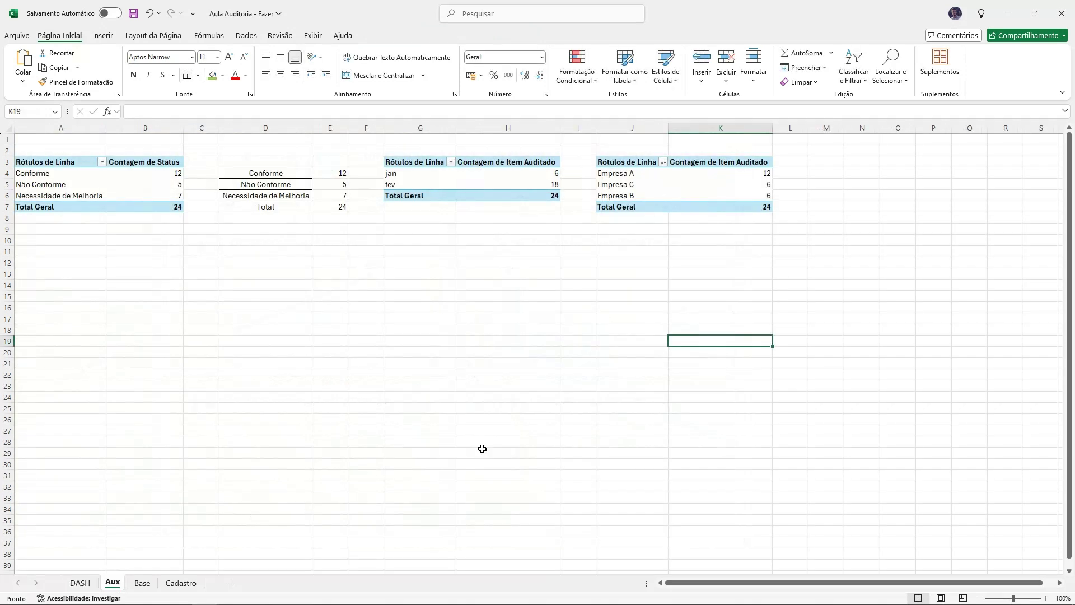
left_click(629, 352)
left_click(639, 163)
left_click_drag(640, 163, 645, 207)
left_click(78, 583)
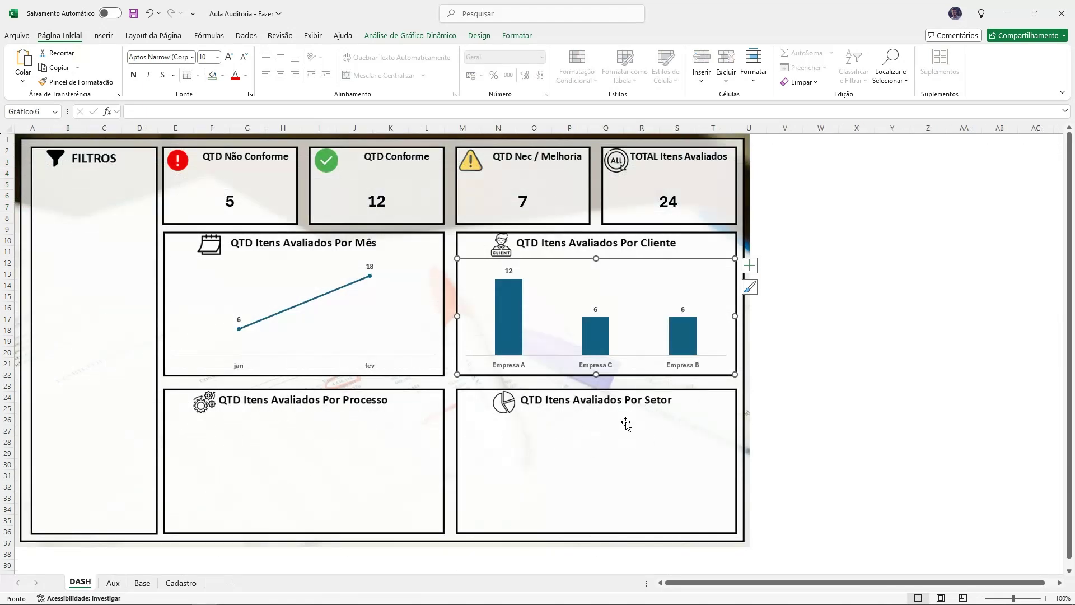
Step: Filter the company pivot table on the Aux sheet to the top 5 items by Contagem de Item Auditado
left_click(113, 583)
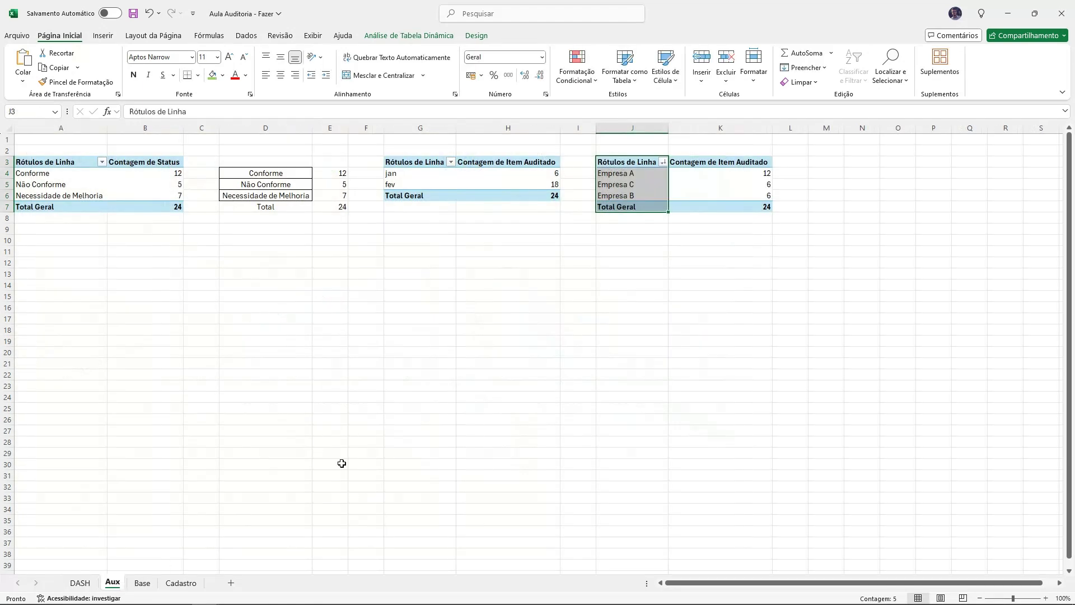
left_click_drag(662, 275, 706, 275)
left_click(663, 162)
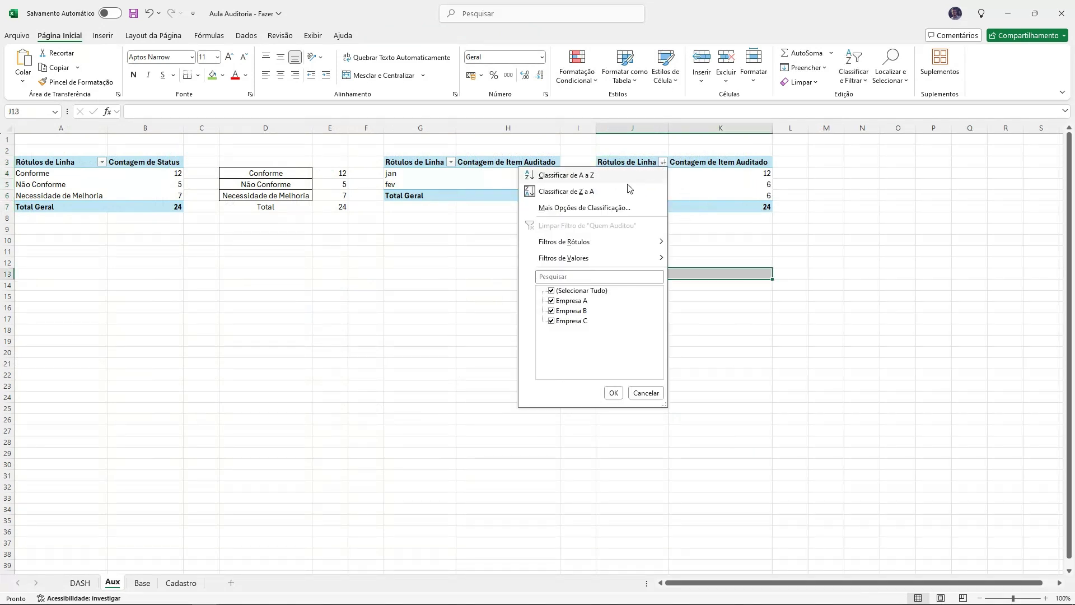
mouse_move(589, 261)
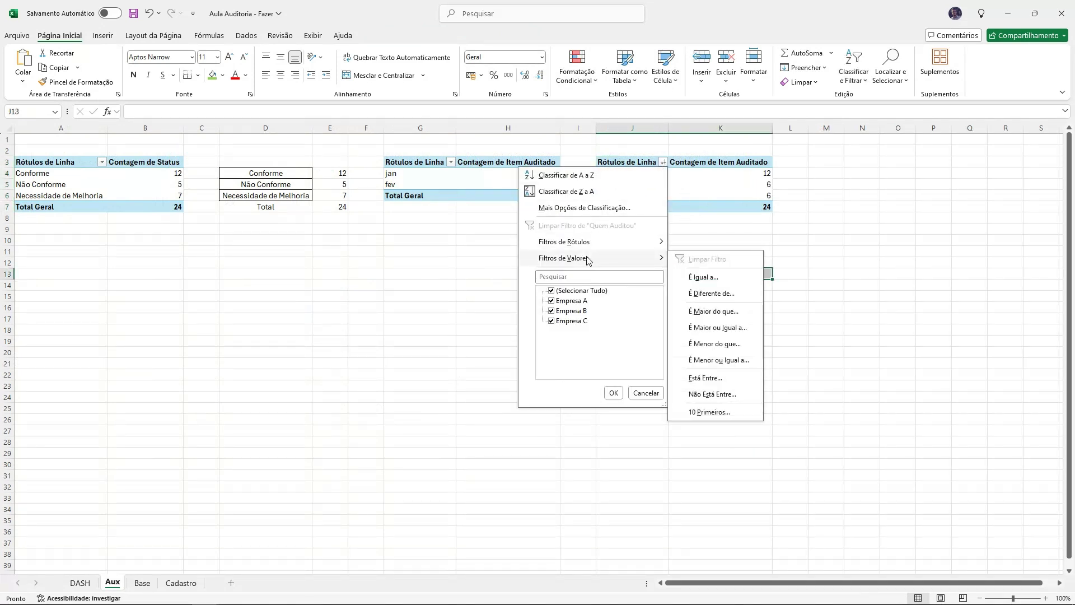
left_click(707, 413)
left_click_drag(295, 256, 396, 266)
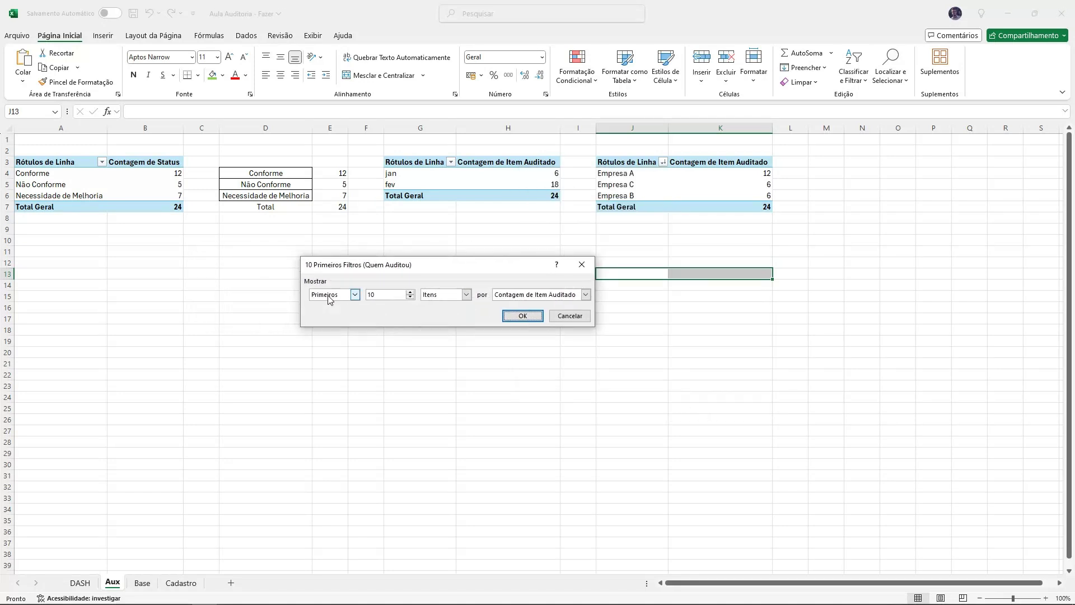
left_click(333, 297)
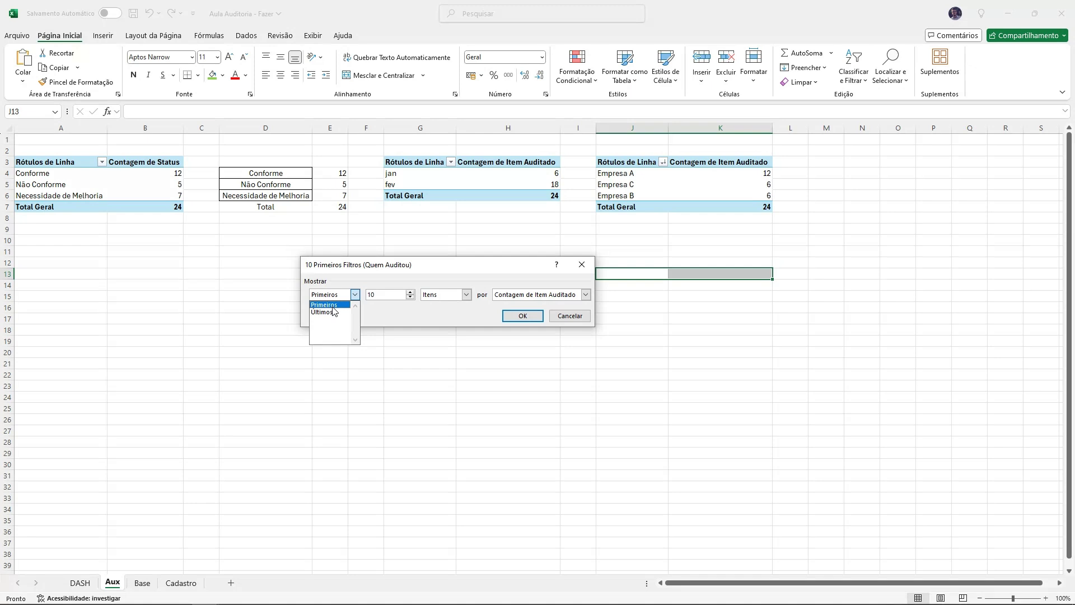
left_click(379, 292)
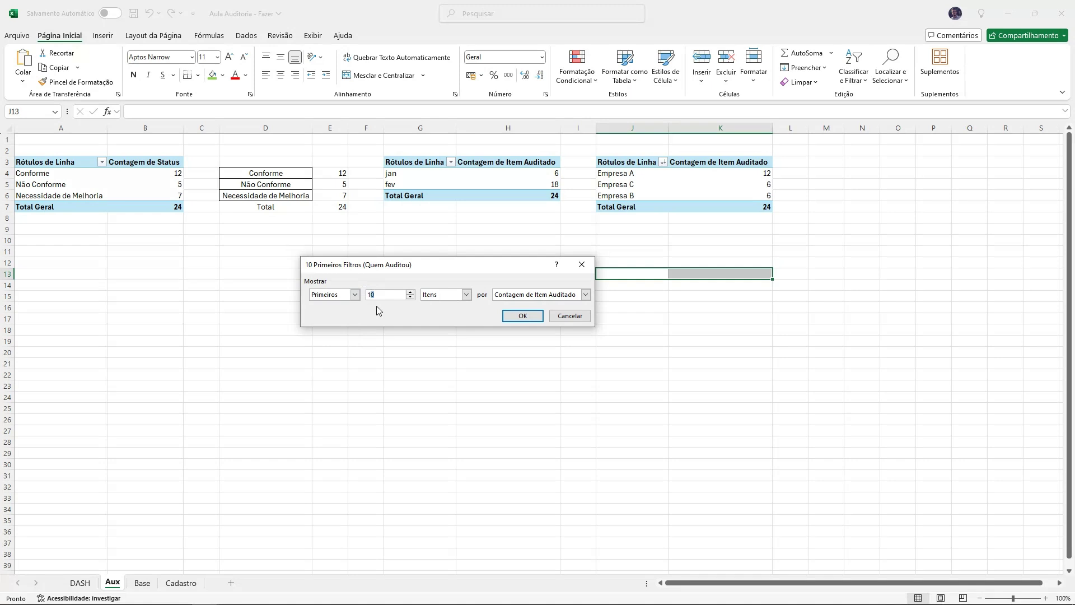
left_click(382, 296)
left_click_drag(384, 294, 350, 291)
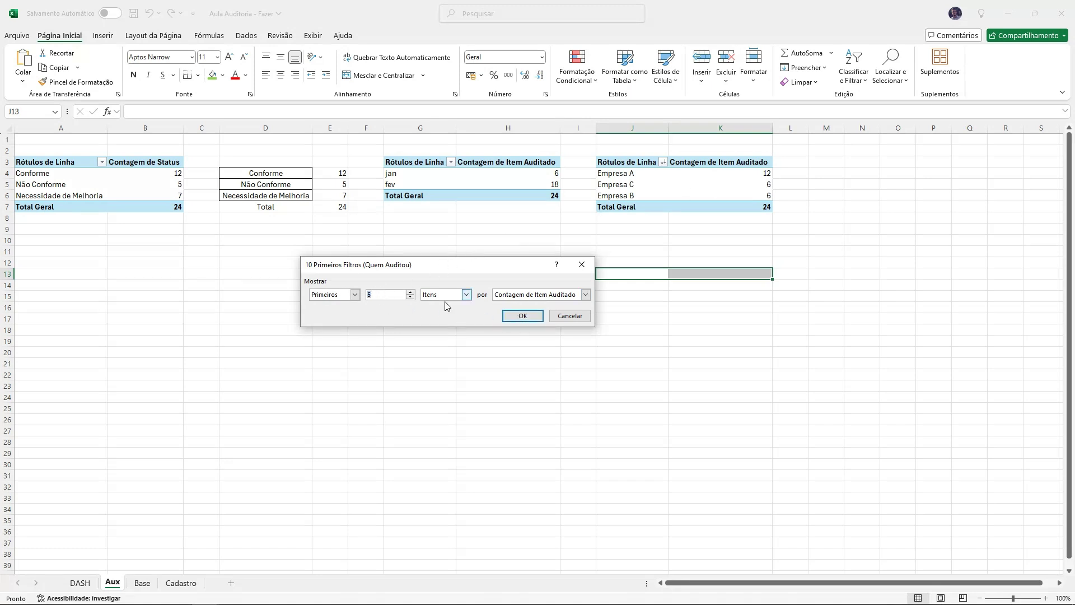
left_click(523, 316)
Step: Try a smaller item count in the company pivot table's top-items value filter, and undo that filter change
left_click(663, 162)
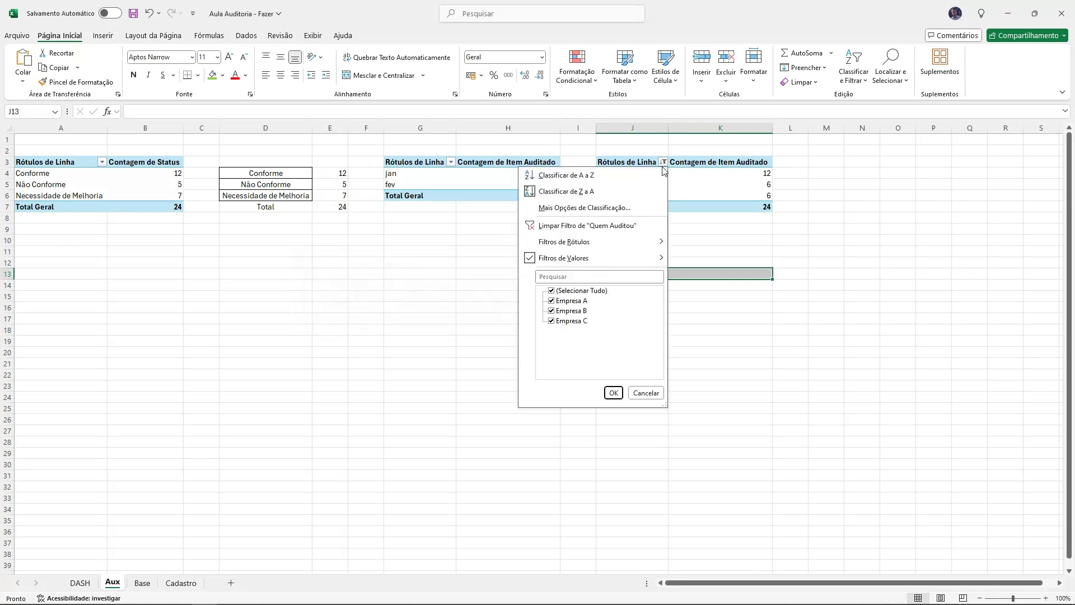
mouse_move(644, 259)
left_click(706, 408)
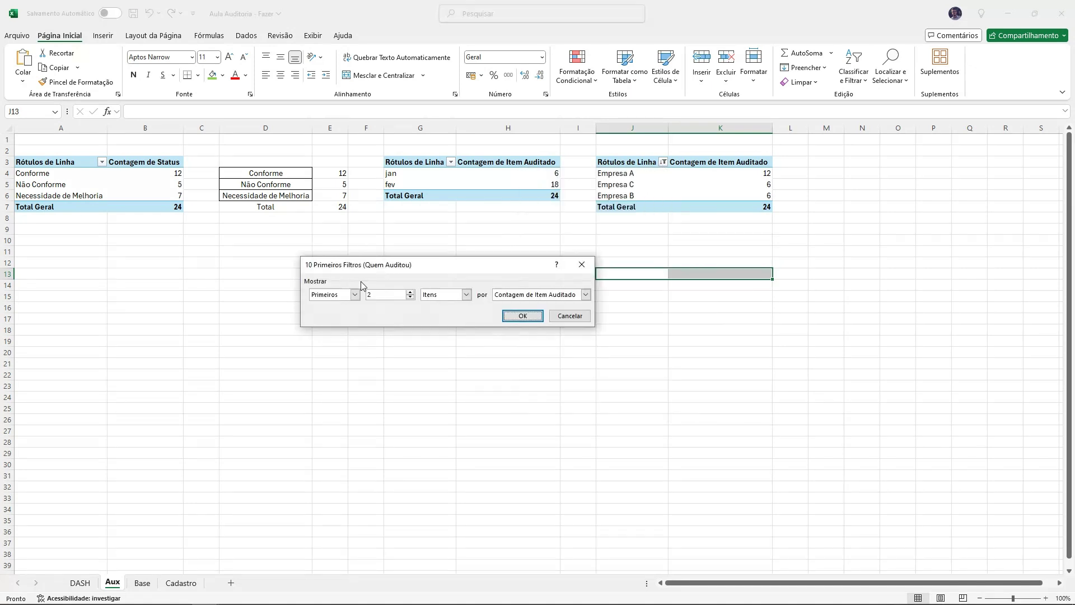
left_click(523, 316)
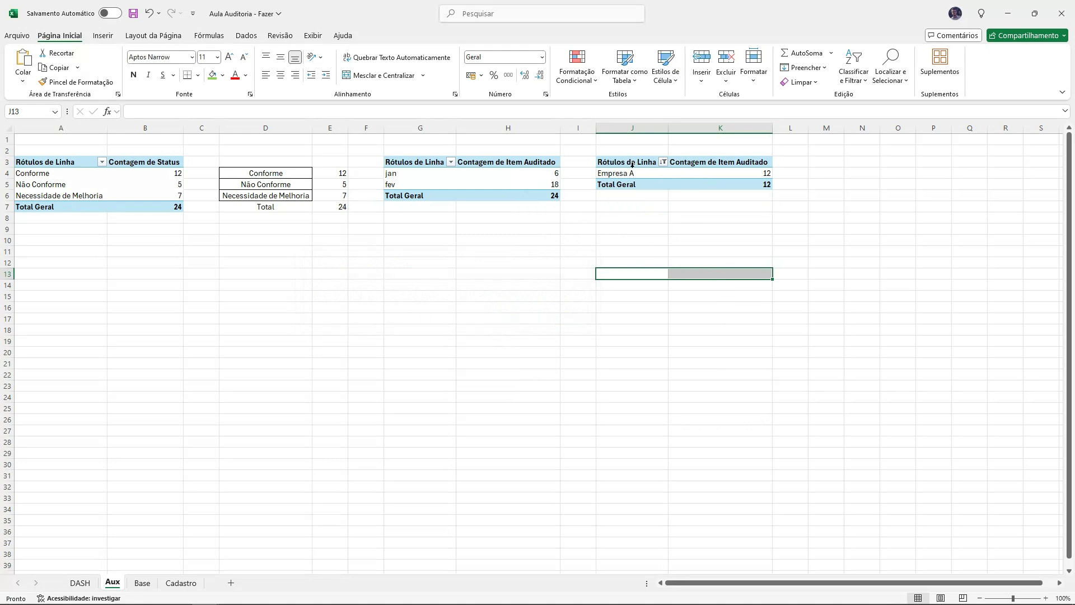
left_click_drag(626, 174, 734, 174)
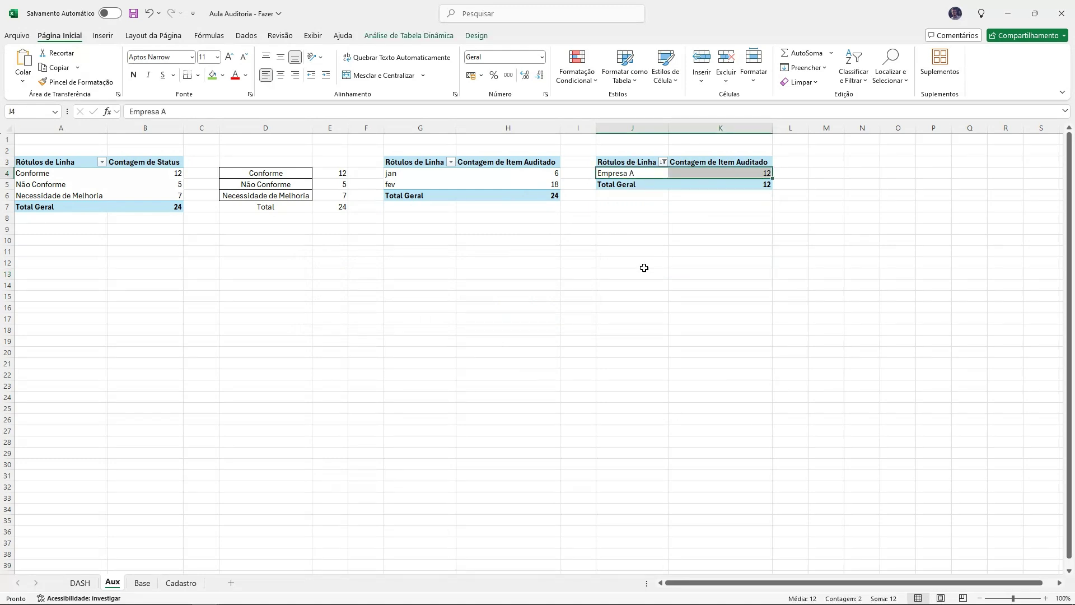
key("ctrl+z")
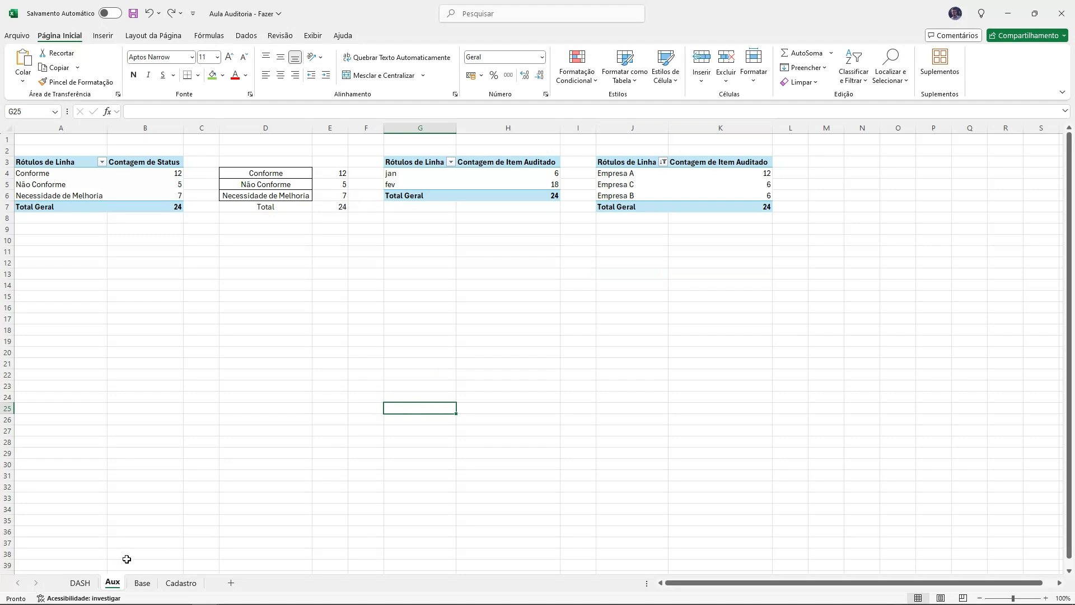
Step: Compare the DASH sheet with the reference workbook Aula Auditoria - Feito
left_click(80, 583)
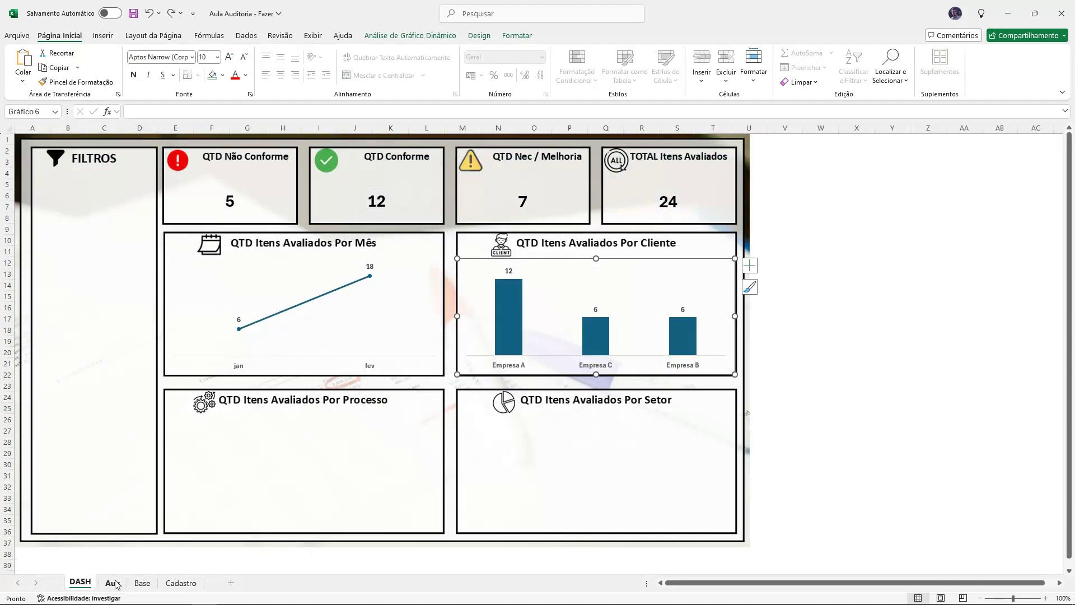
key("alt+Tab")
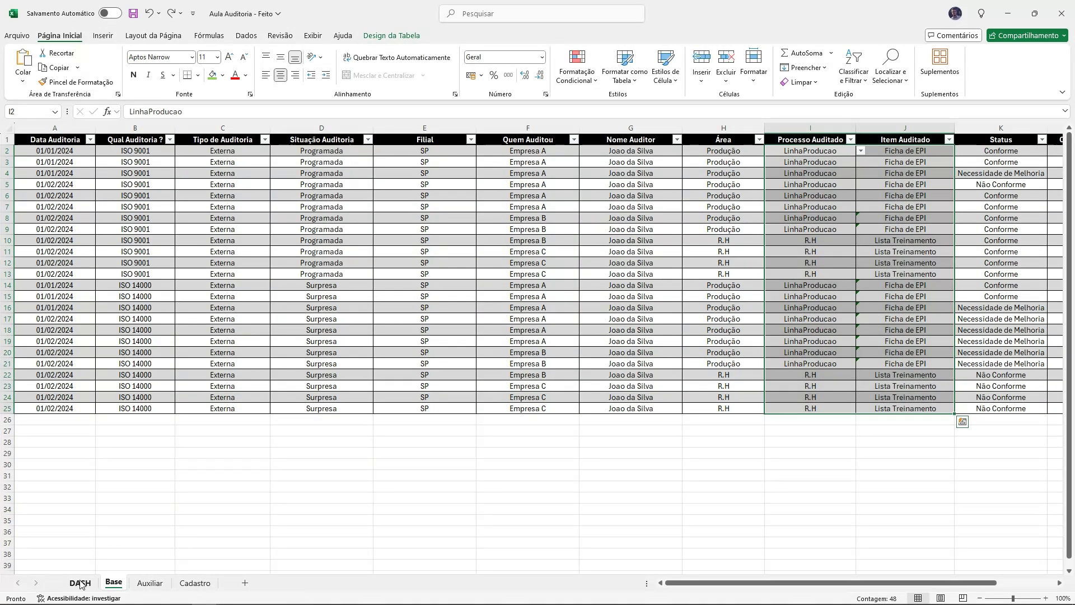
left_click(80, 583)
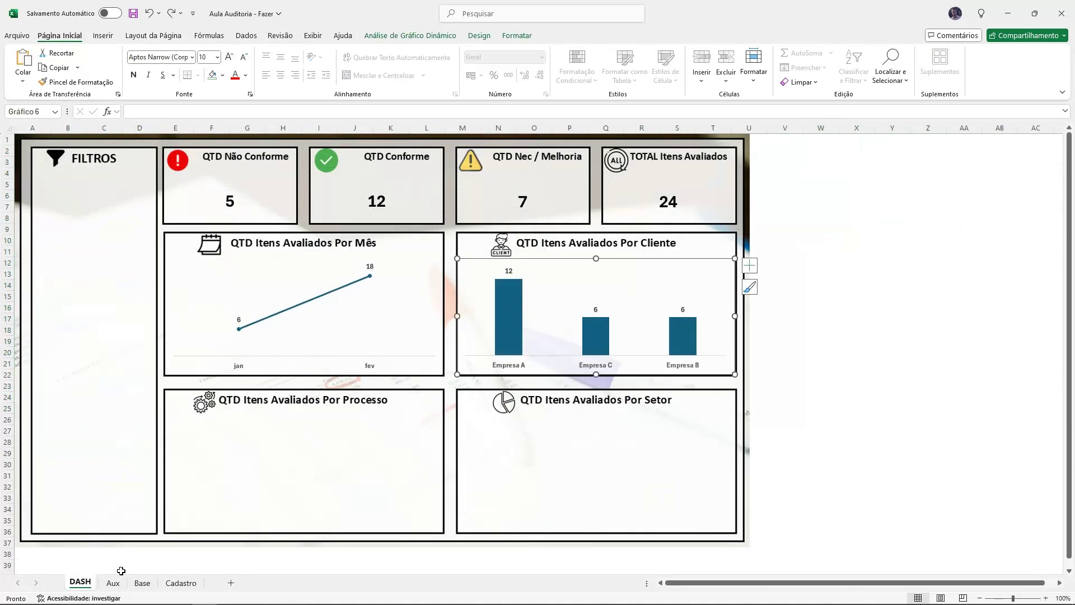
Step: Duplicate the company pivot table to cell M3 of the Aux sheet and autofit columns M and N
left_click(113, 582)
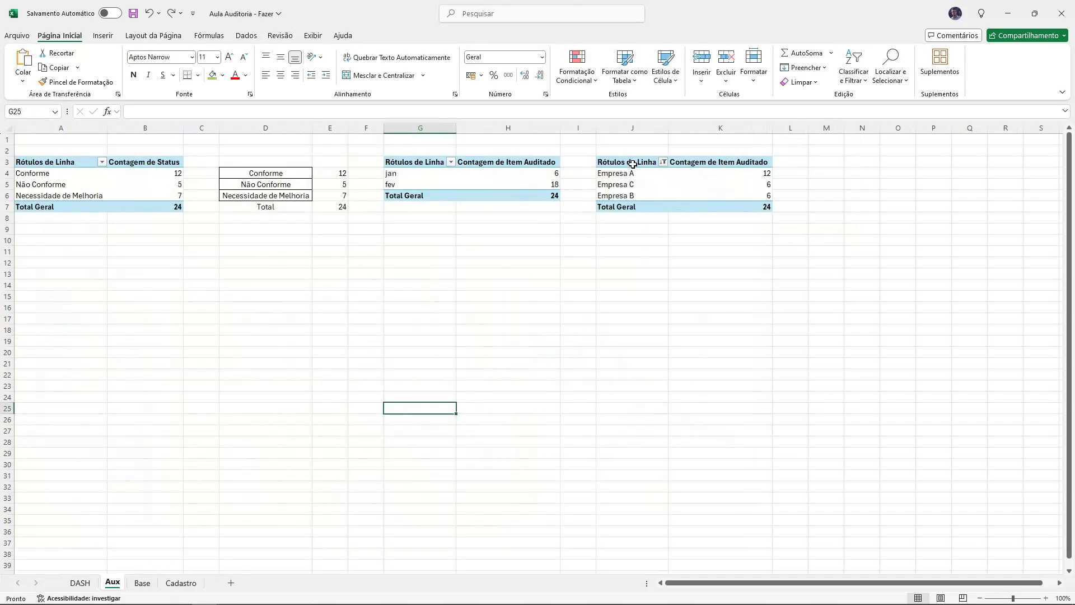
left_click_drag(633, 164, 732, 204)
key("ctrl+c")
left_click(829, 161)
key("ctrl+v")
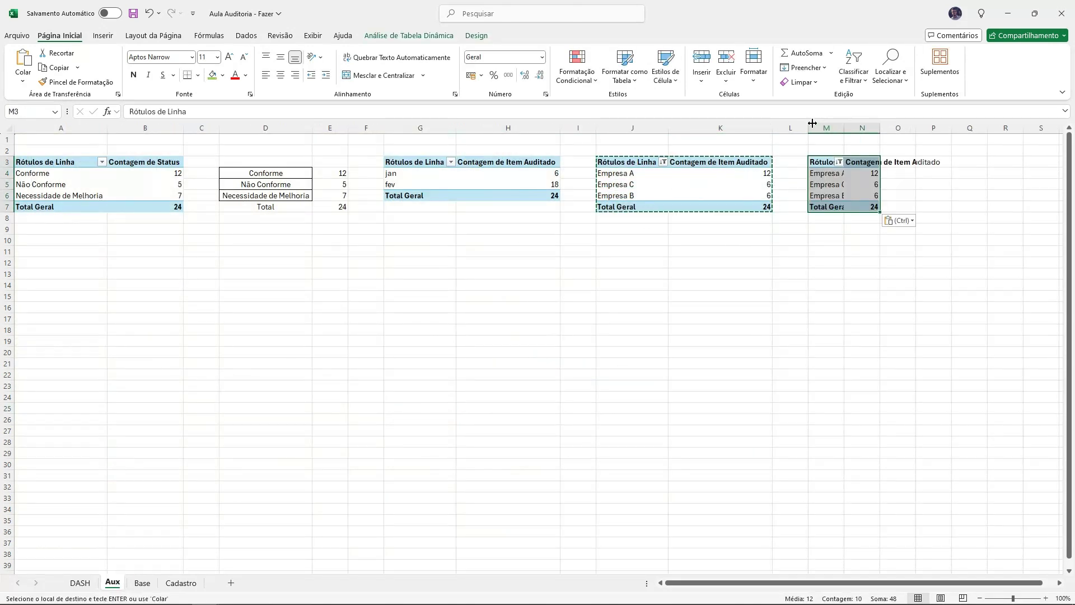
double_click(846, 128)
double_click(917, 128)
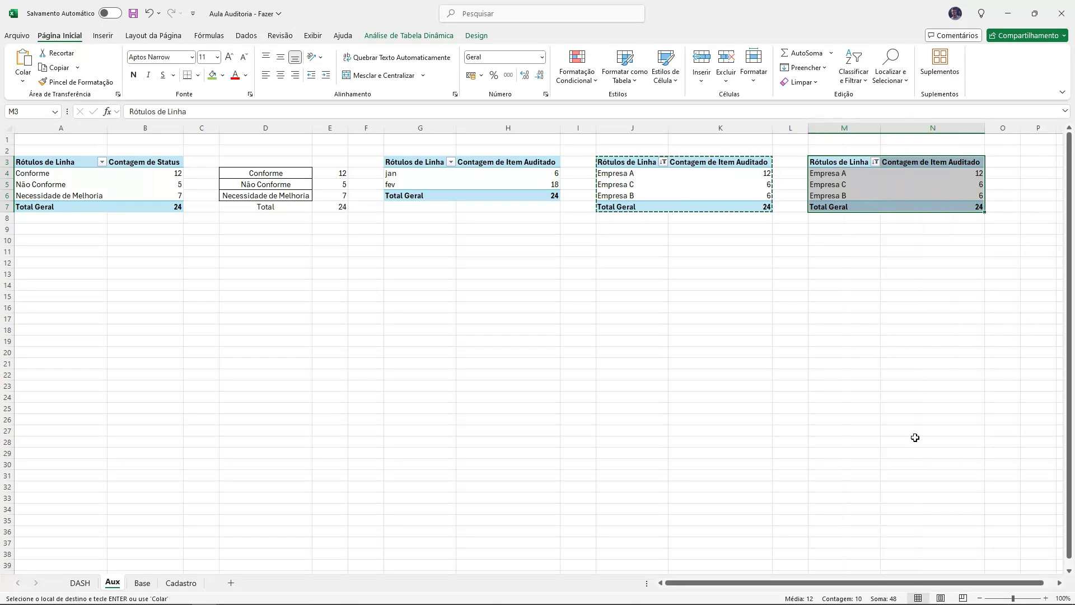
Step: Display the field list for the copied pivot table in columns M and N
left_click_drag(916, 584, 930, 583)
left_click_drag(828, 195, 829, 174)
left_click(476, 36)
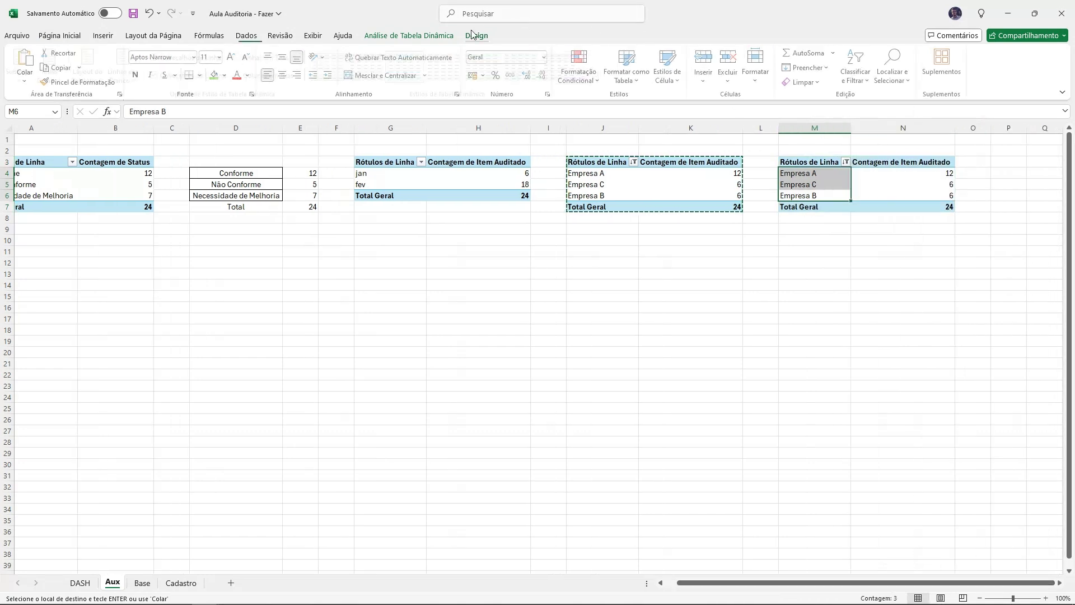
left_click(423, 37)
left_click(933, 68)
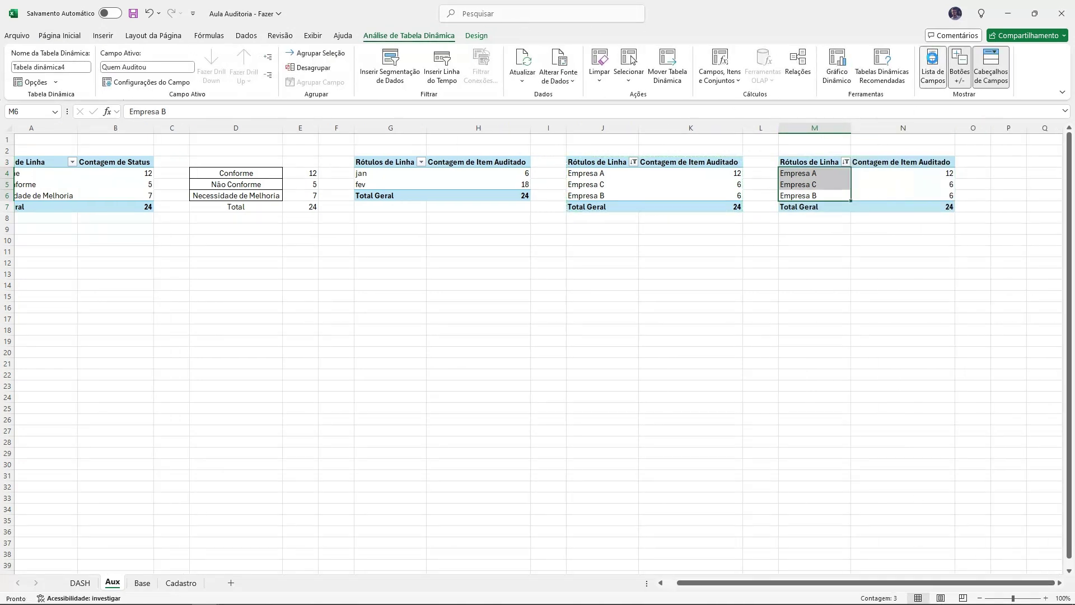
Step: Review the Processo Auditado column on the Base sheet and return to the copied pivot table on Aux
left_click(142, 584)
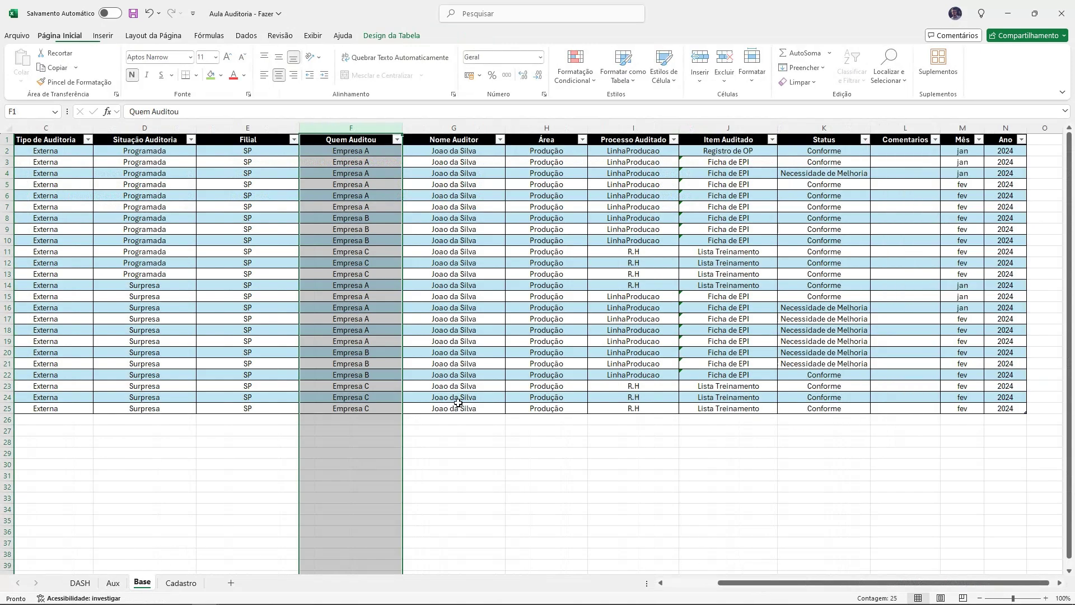
left_click(643, 128)
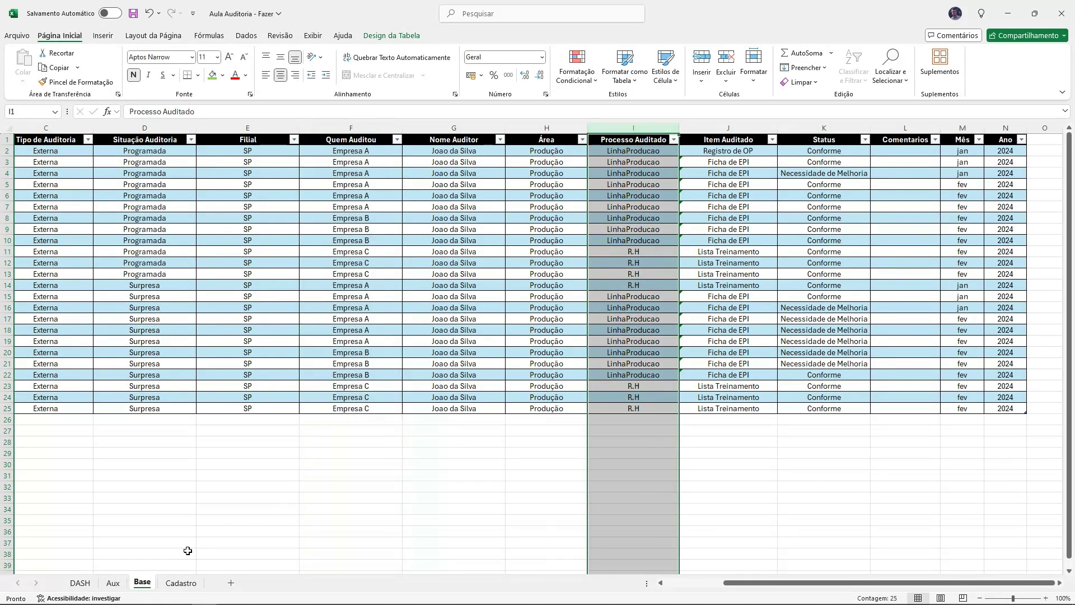
left_click(112, 583)
left_click_drag(799, 581, 823, 580)
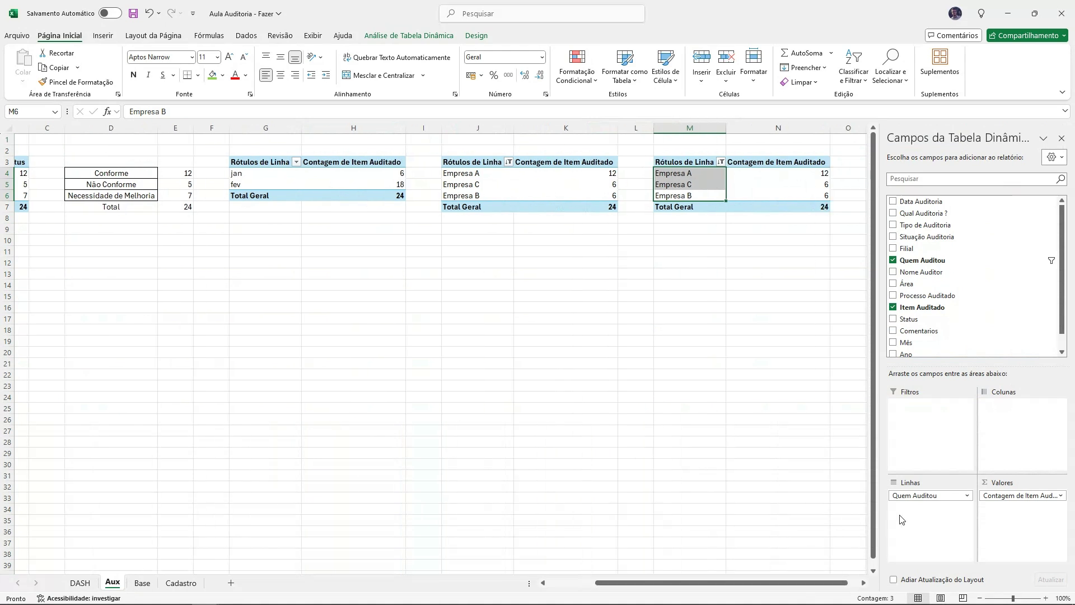
Step: Replace Quem Auditou with Processo Auditado in the copied pivot table's rows and sort its counts from largest to smallest
left_click_drag(805, 506, 805, 507)
left_click_drag(927, 295, 941, 504)
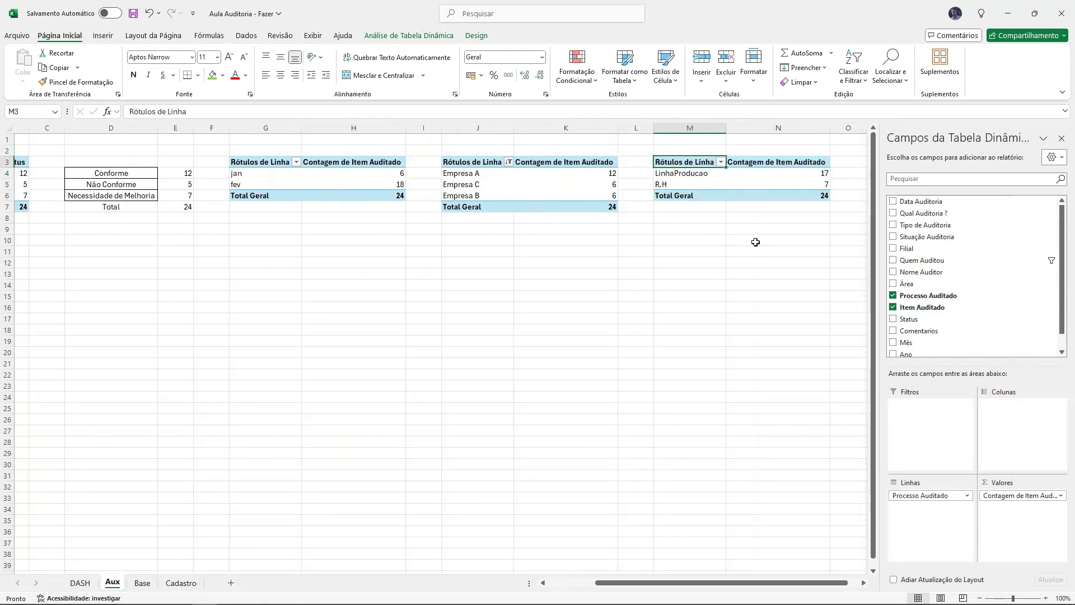
left_click(812, 173)
left_click(854, 73)
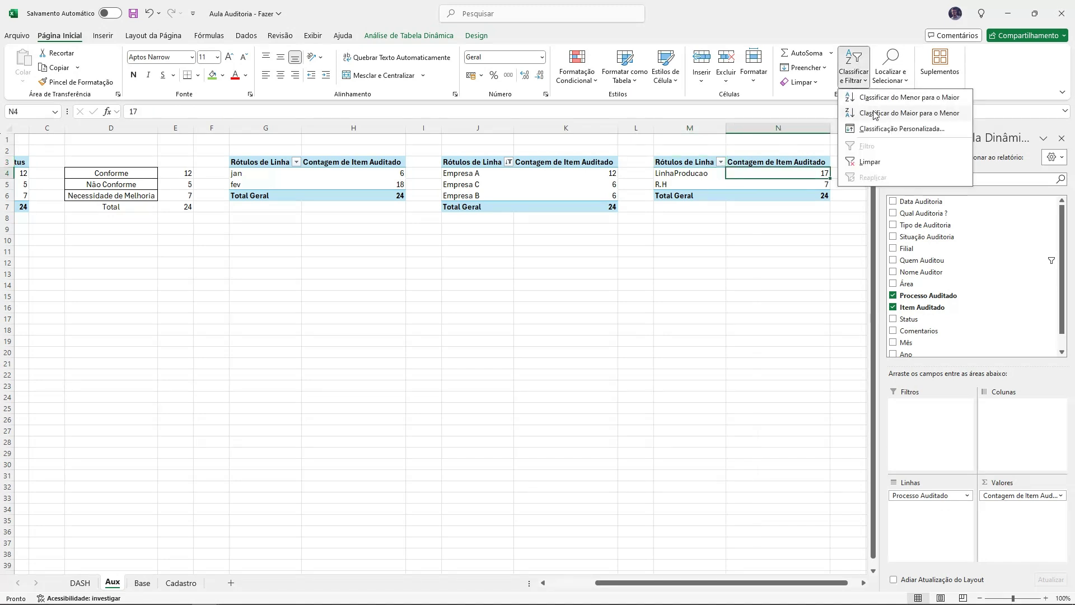
left_click(896, 115)
left_click(800, 220)
Step: Insert a pivot chart for the process pivot table using the saved chart template auditoria graf
left_click(801, 187)
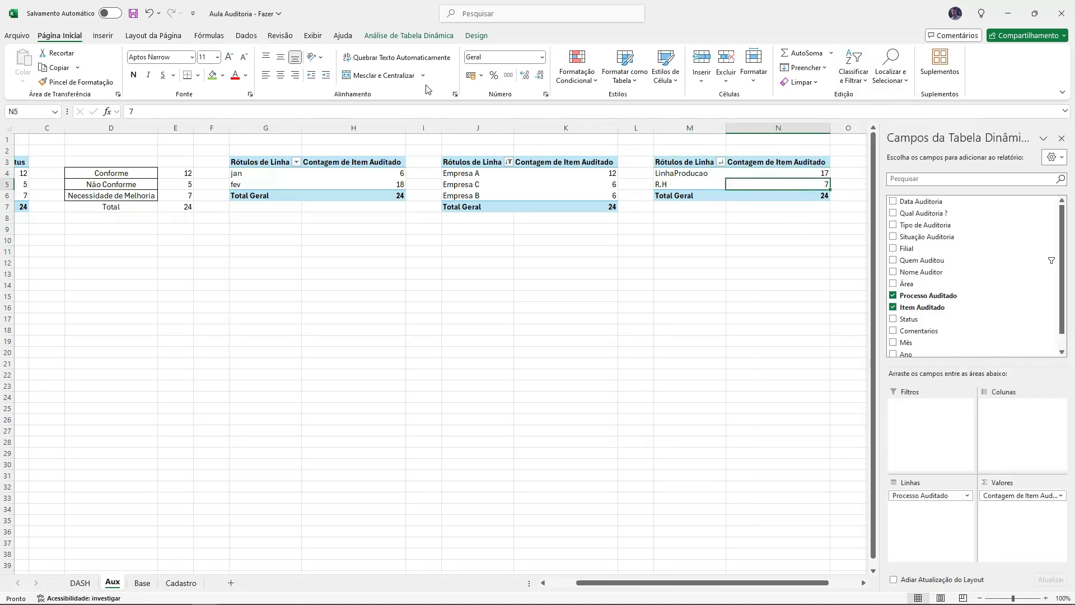
left_click(397, 34)
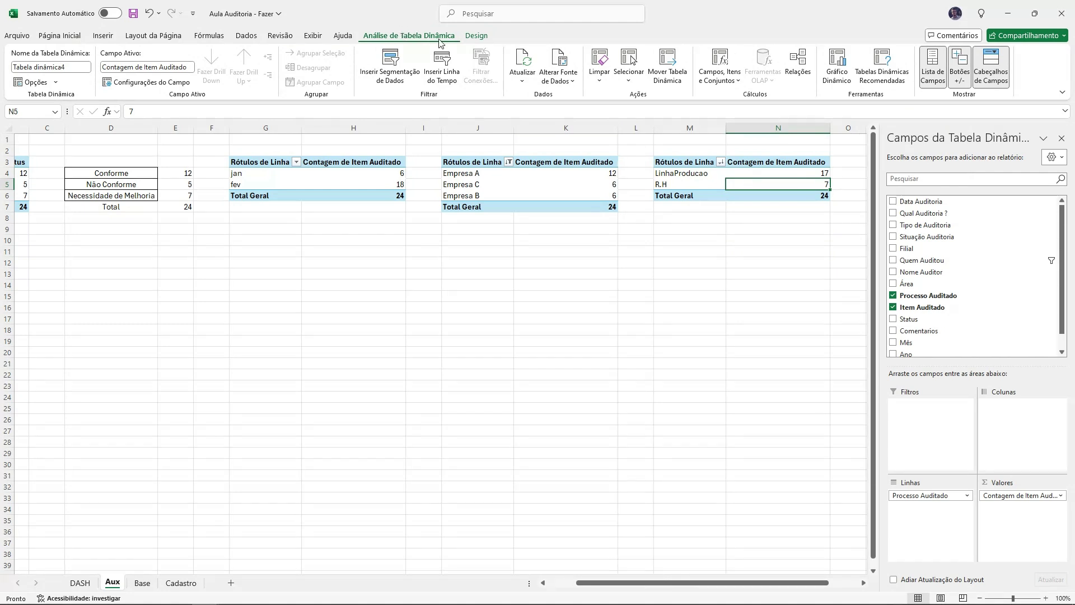
left_click(838, 66)
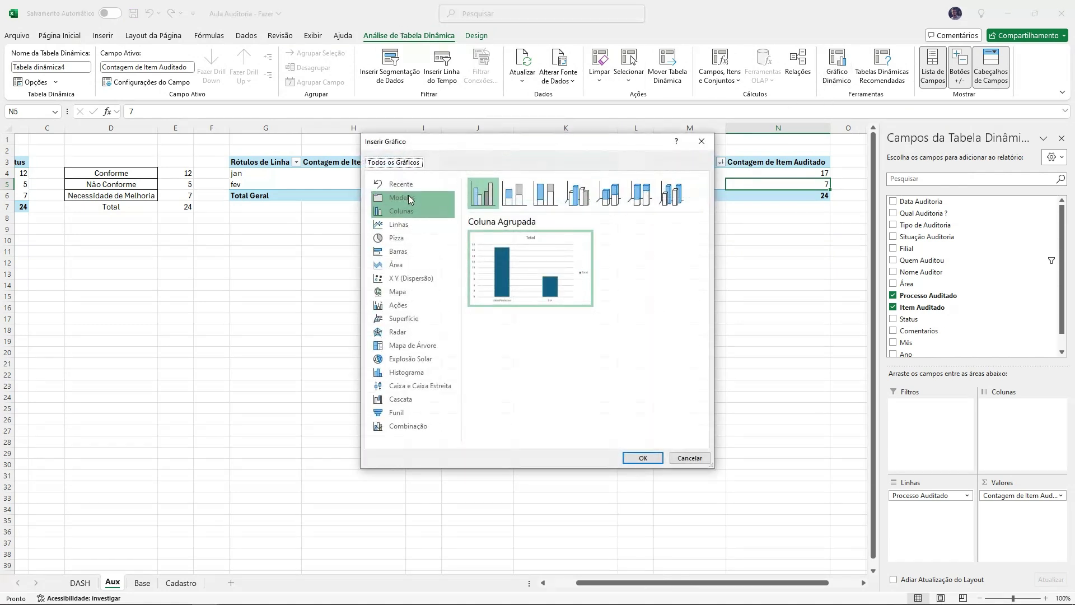
left_click(408, 197)
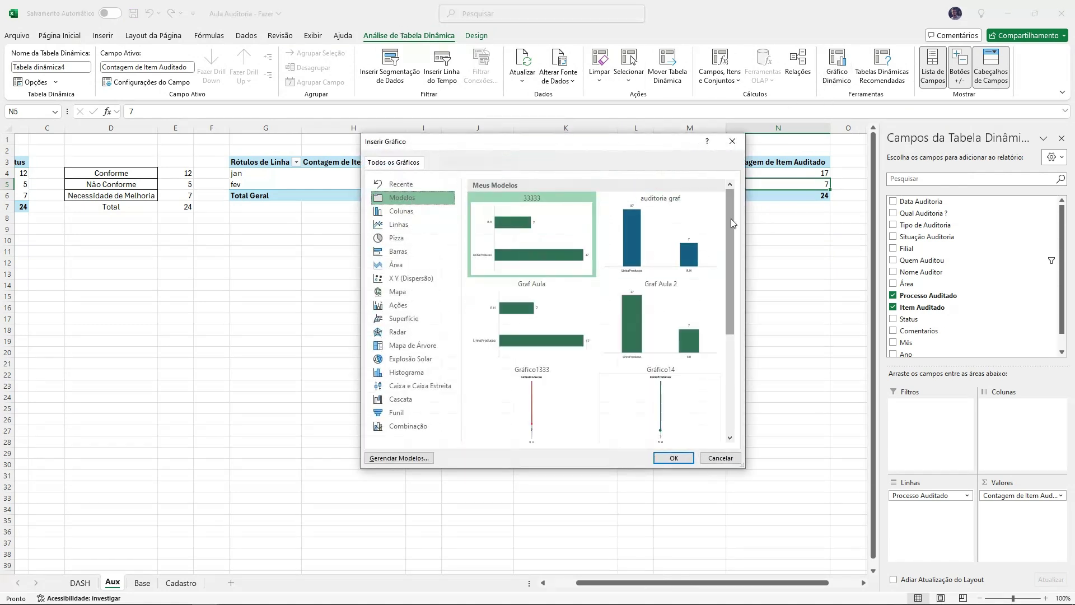
double_click(655, 230)
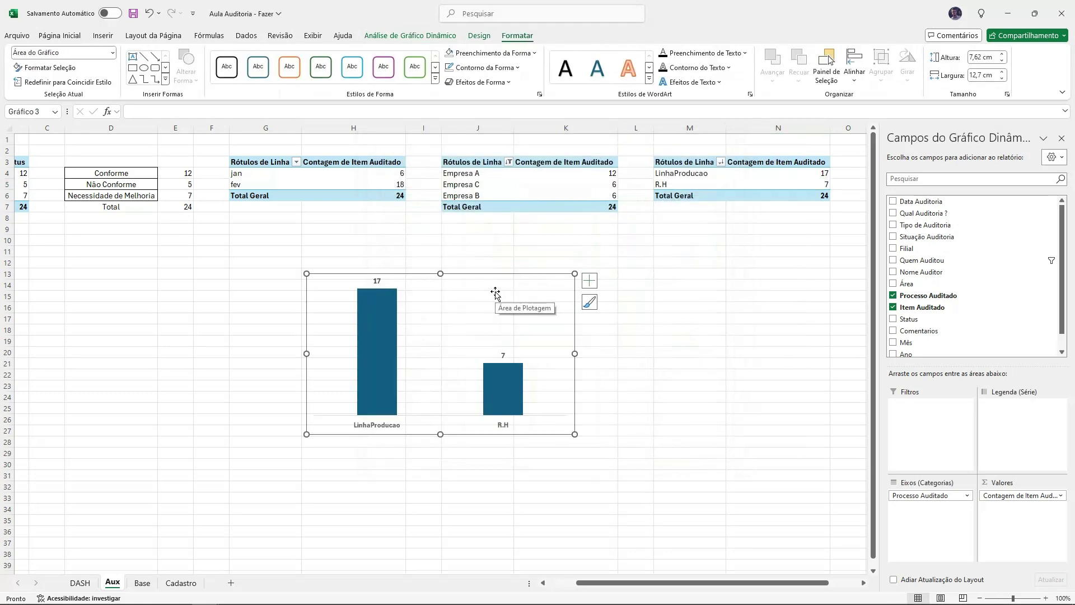
Step: Move the process chart from Aux to the DASH sheet, placing it over the QTD Itens Avaliados Por Processo card
key("ctrl+x")
left_click(80, 583)
left_click(782, 378)
key("ctrl+v")
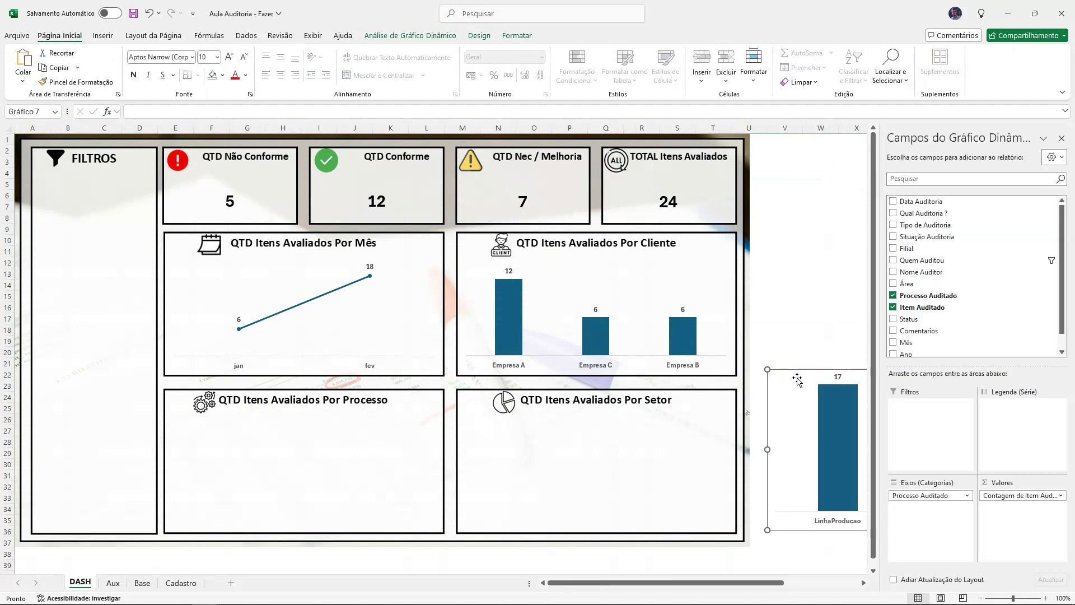
left_click_drag(815, 369, 196, 427)
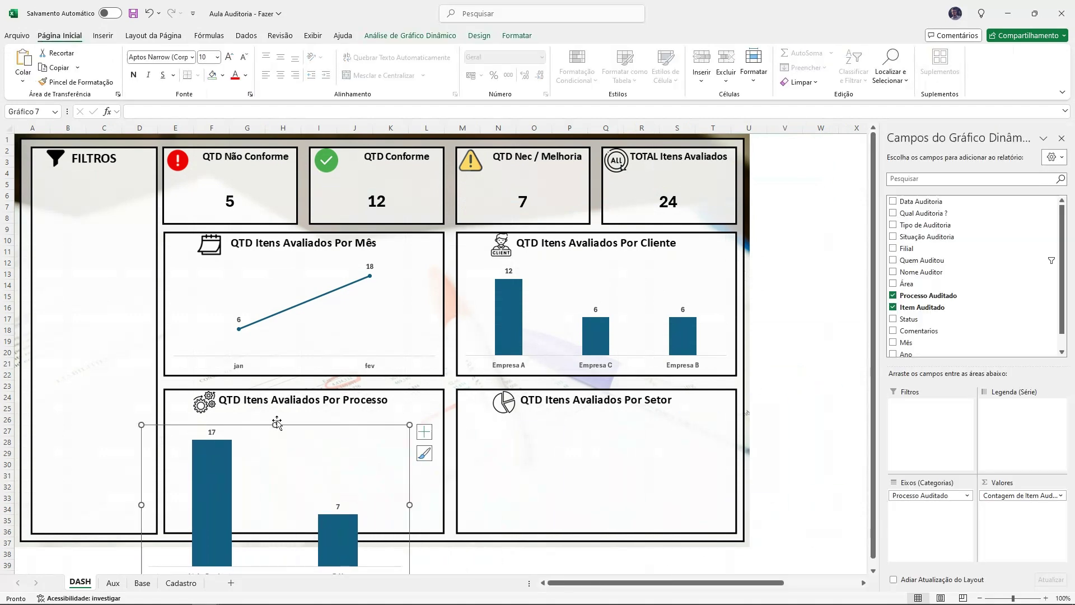
Step: Resize the process chart to fill the QTD Itens Avaliados Por Processo card below its title
scroll(264, 540, "down", 1)
left_click_drag(275, 552, 275, 498)
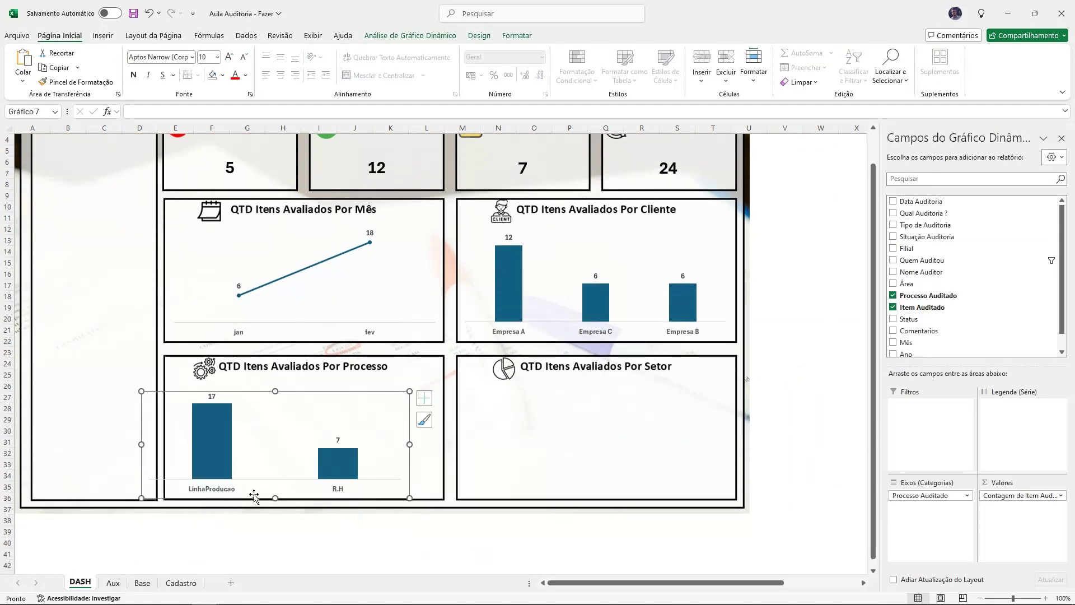
left_click_drag(143, 448, 167, 447)
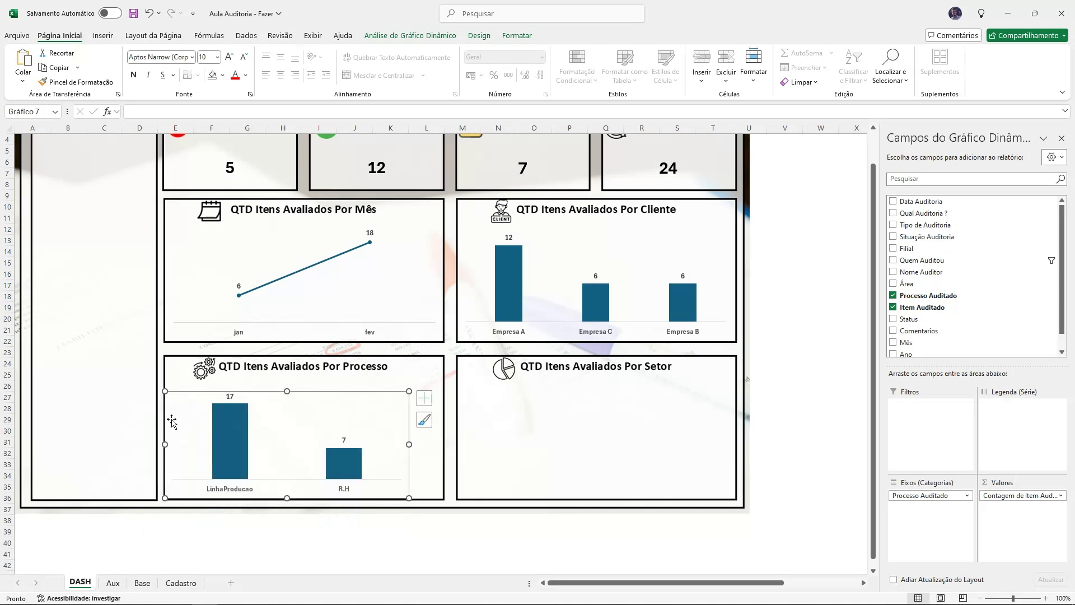
left_click_drag(406, 447, 443, 444)
left_click_drag(303, 391, 304, 383)
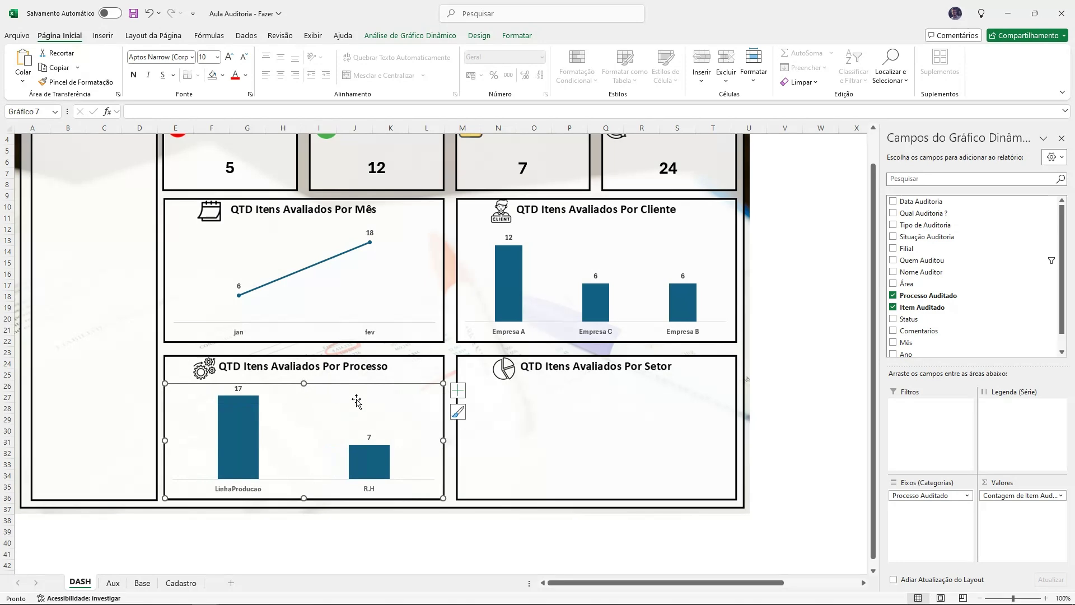
left_click(778, 434)
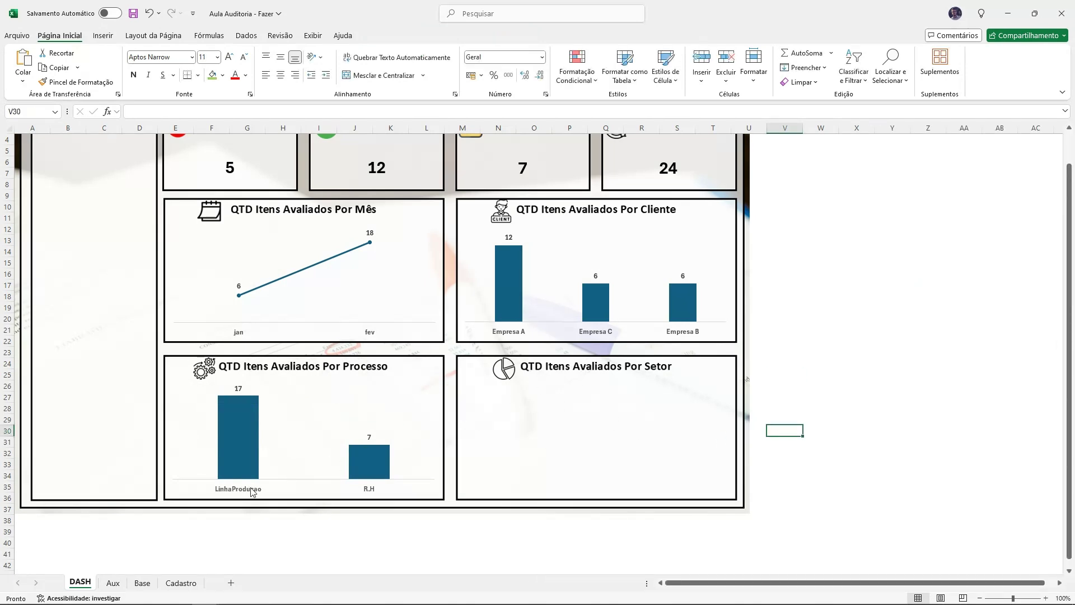
Step: Duplicate the process pivot table to cell P3 of the Aux sheet and autofit columns P and Q
left_click(111, 583)
left_click_drag(677, 162, 796, 204)
key("ctrl+c")
left_click(841, 163)
key("Right")
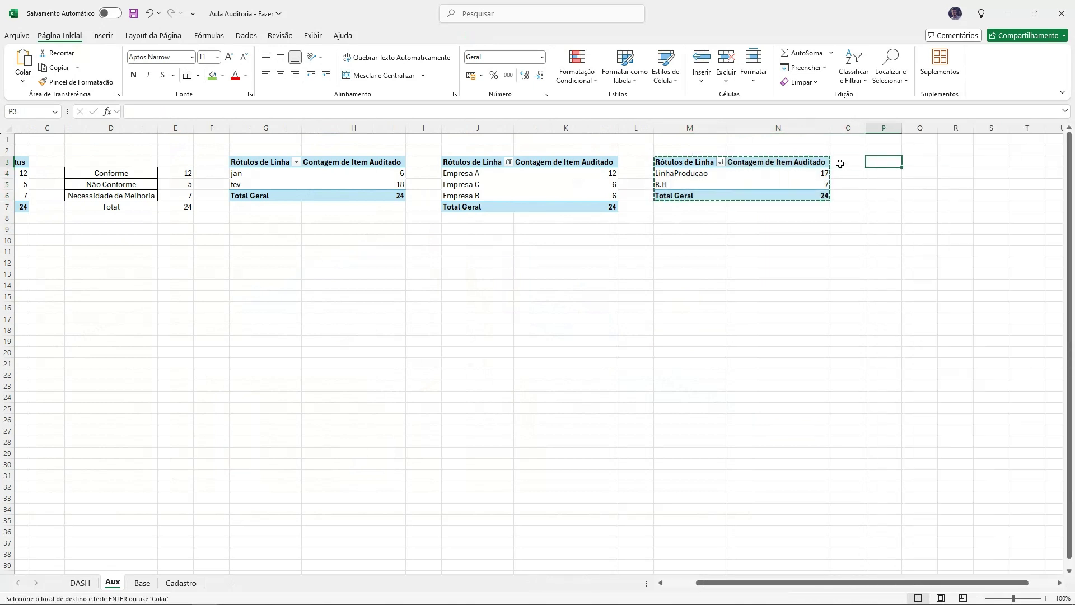
key("ctrl+v")
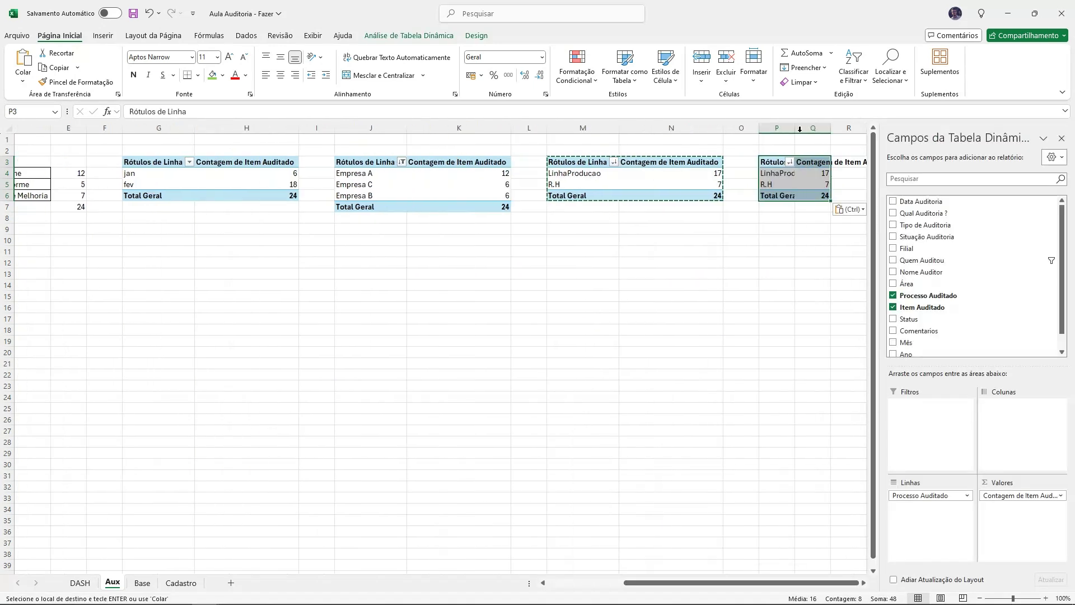
left_click(799, 129)
double_click(795, 128)
double_click(867, 128)
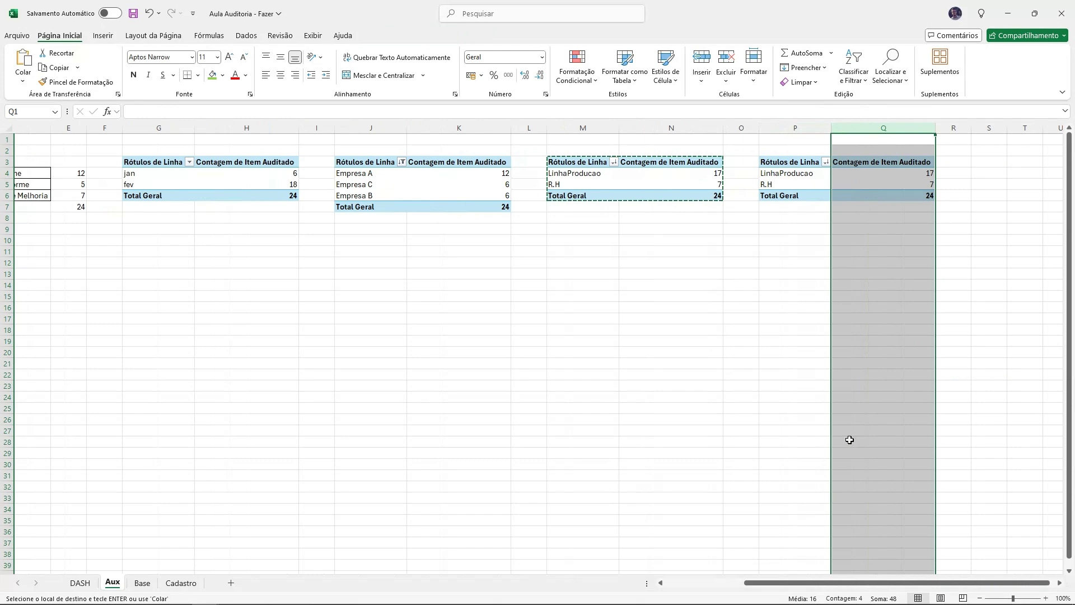
key("Escape")
Step: Replace Processo Auditado with Área in the new pivot table's rows, checking the Área column on the Base sheet
left_click_drag(807, 582, 858, 577)
left_click(775, 184)
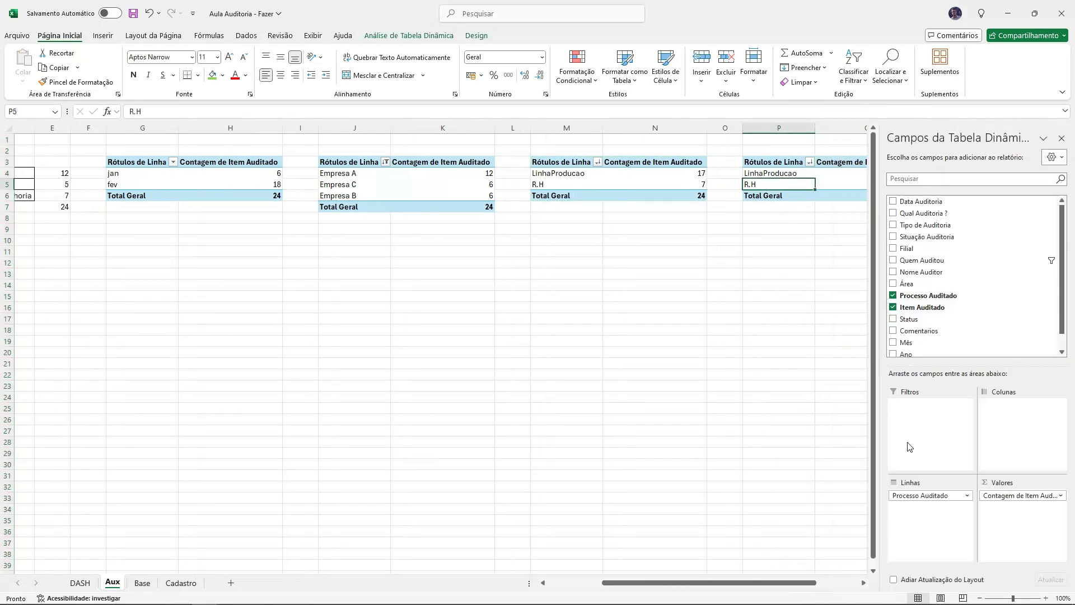
left_click_drag(930, 495, 745, 493)
left_click(142, 582)
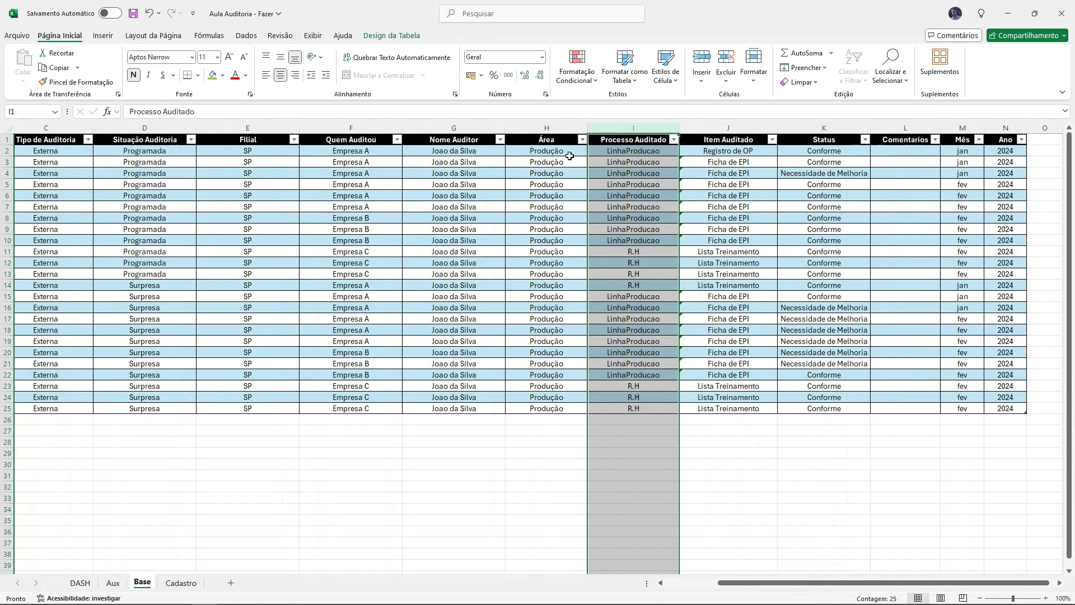
left_click(547, 128)
left_click(114, 584)
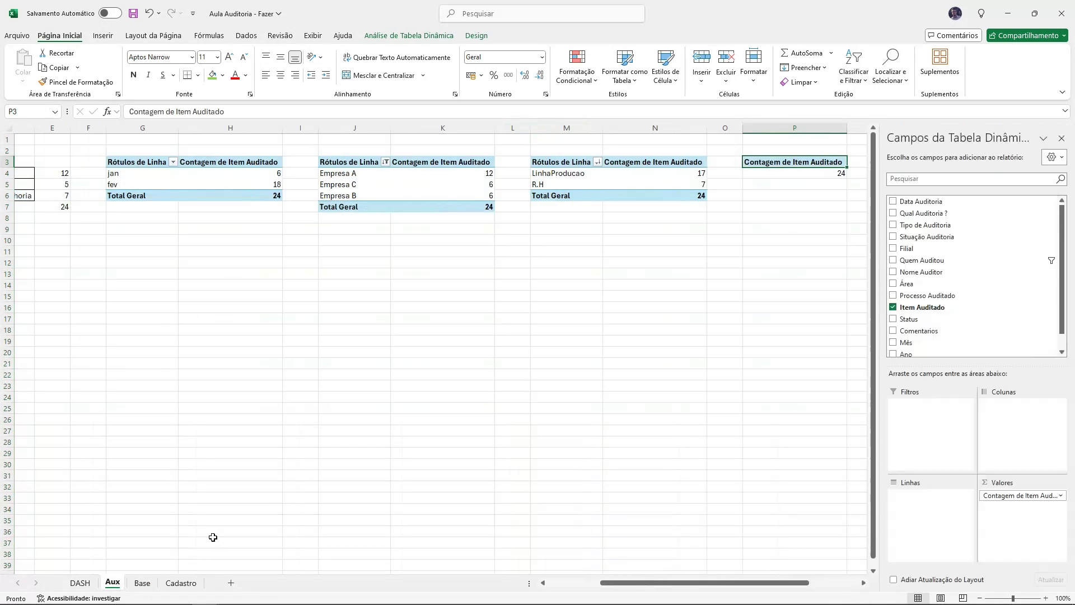
left_click(834, 174)
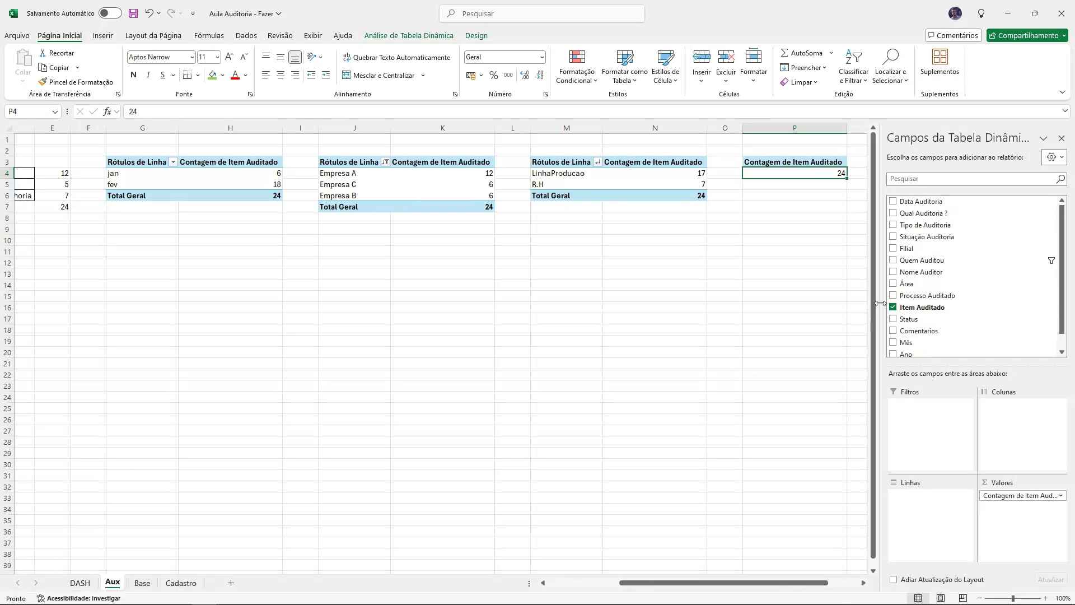
left_click_drag(908, 284, 914, 525)
left_click_drag(784, 580, 809, 581)
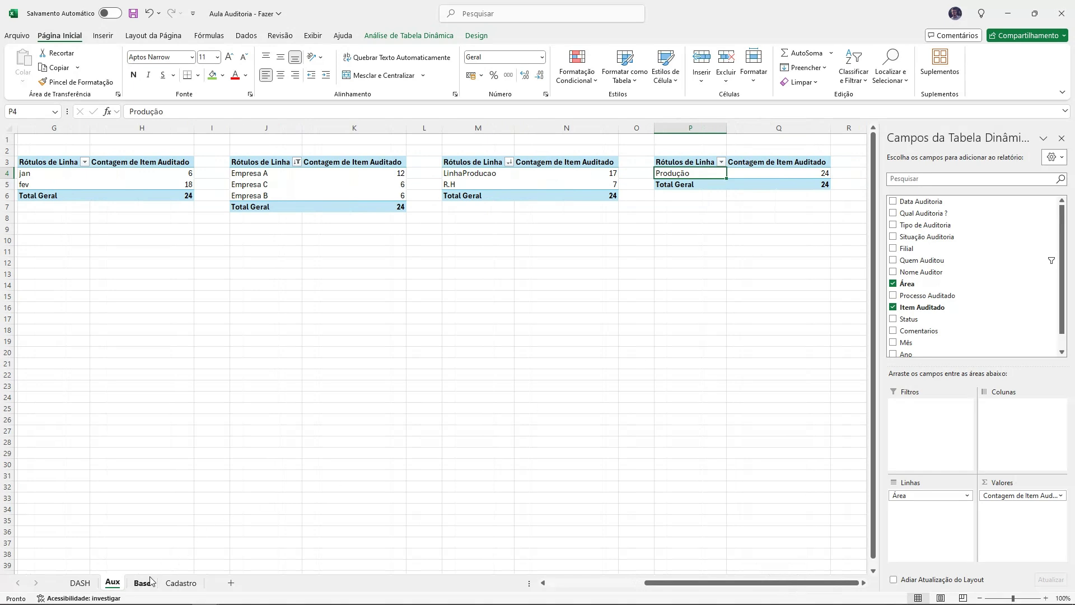
Step: Sort the Área pivot table's item counts from largest to smallest
left_click(801, 174)
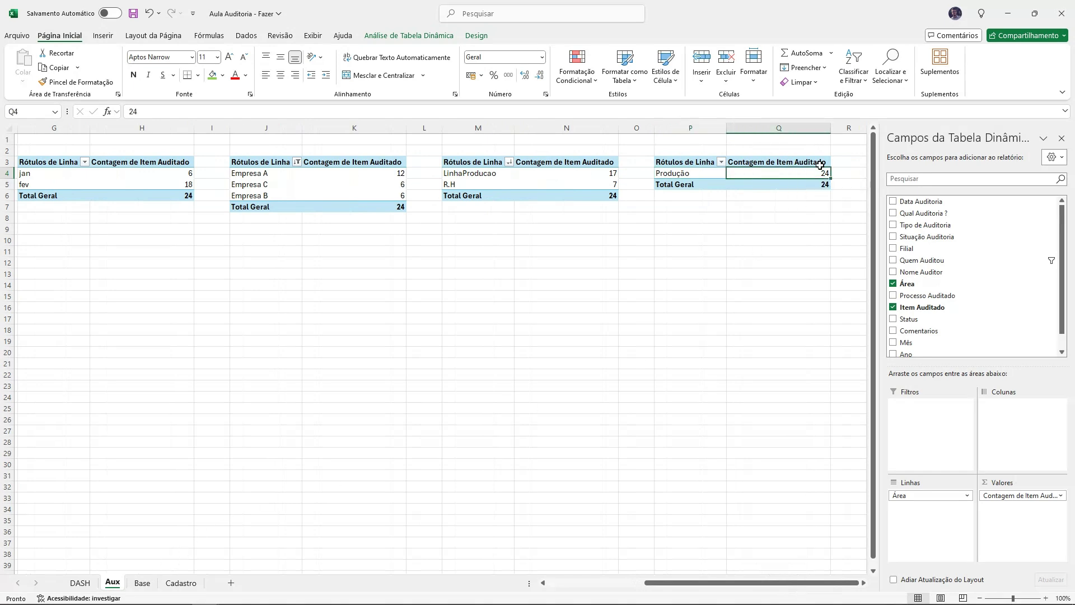
left_click(854, 76)
left_click(900, 110)
left_click(790, 250)
Step: Insert a pivot chart for the Área pivot table using the saved chart template auditoria graf
left_click(811, 174)
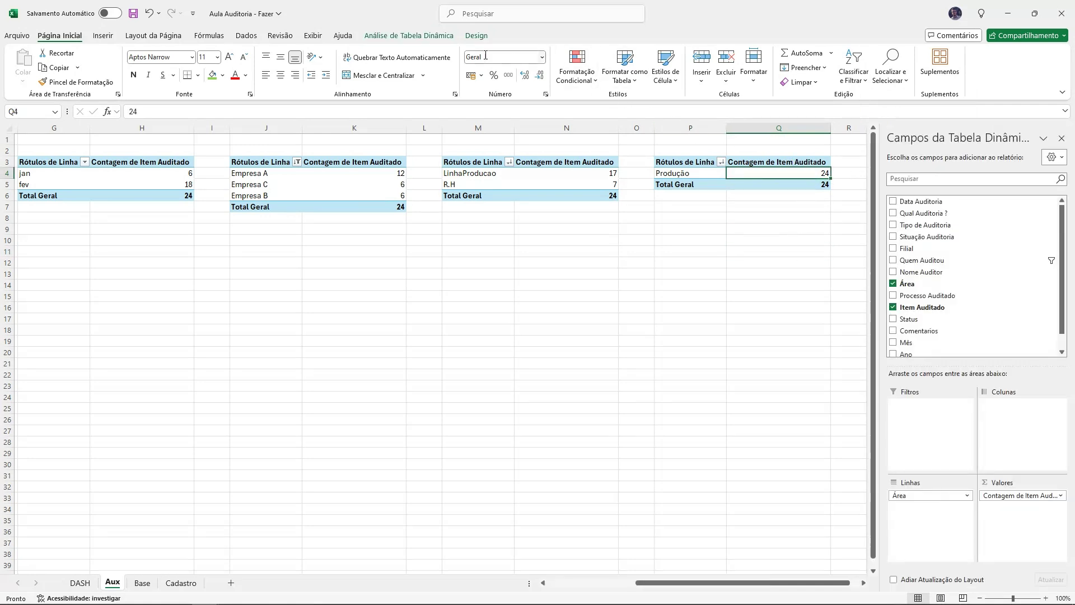
left_click(433, 39)
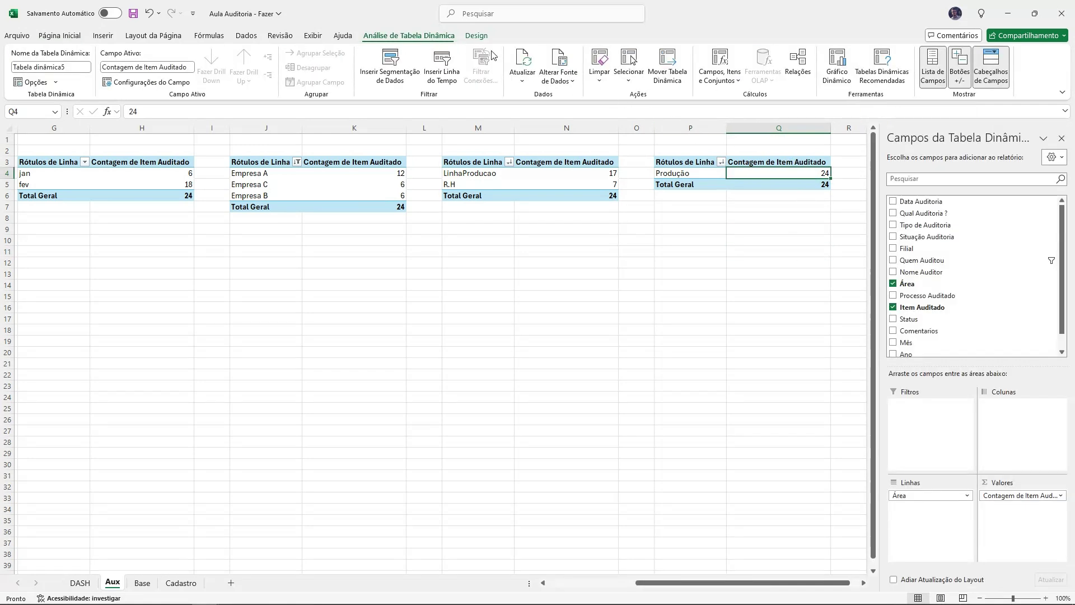
left_click(835, 82)
left_click(401, 197)
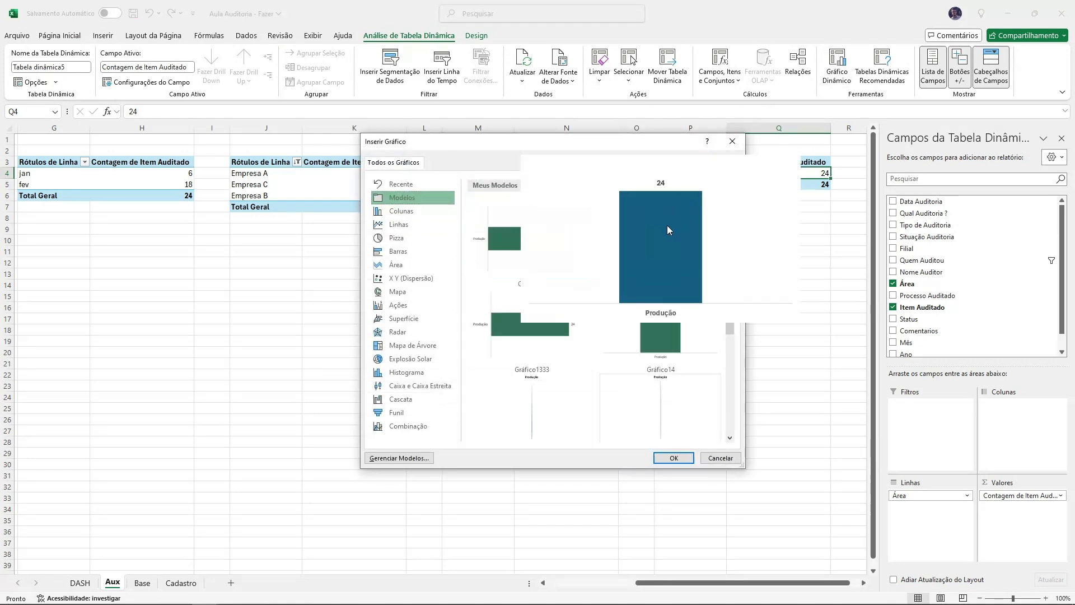
double_click(667, 225)
Step: Cut the Área chart from Aux and paste it into the DASH sheet
key("Delete")
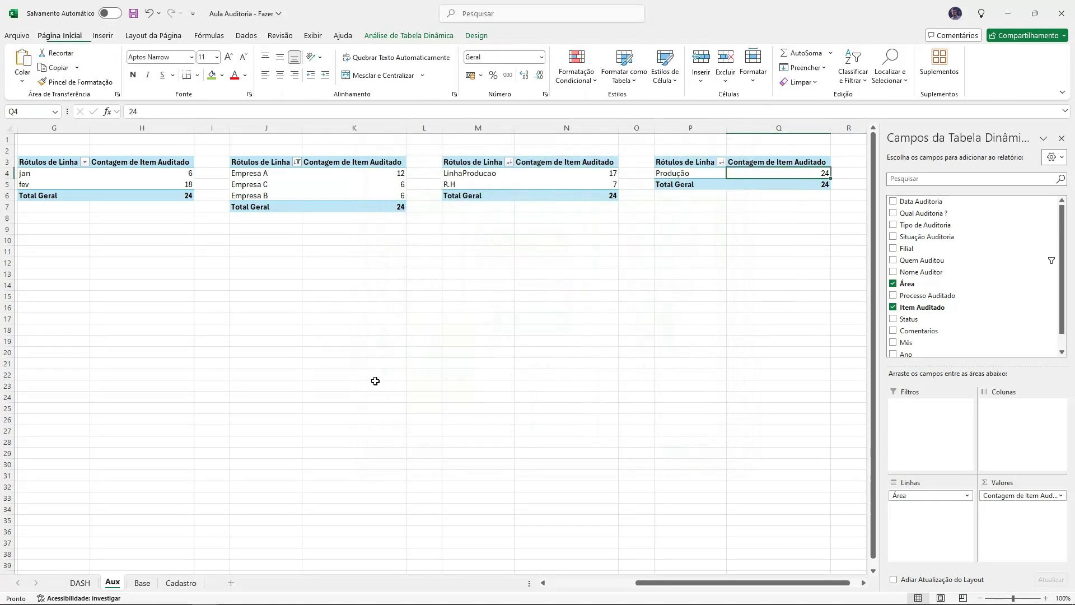
left_click(142, 583)
left_click(83, 583)
left_click(834, 366)
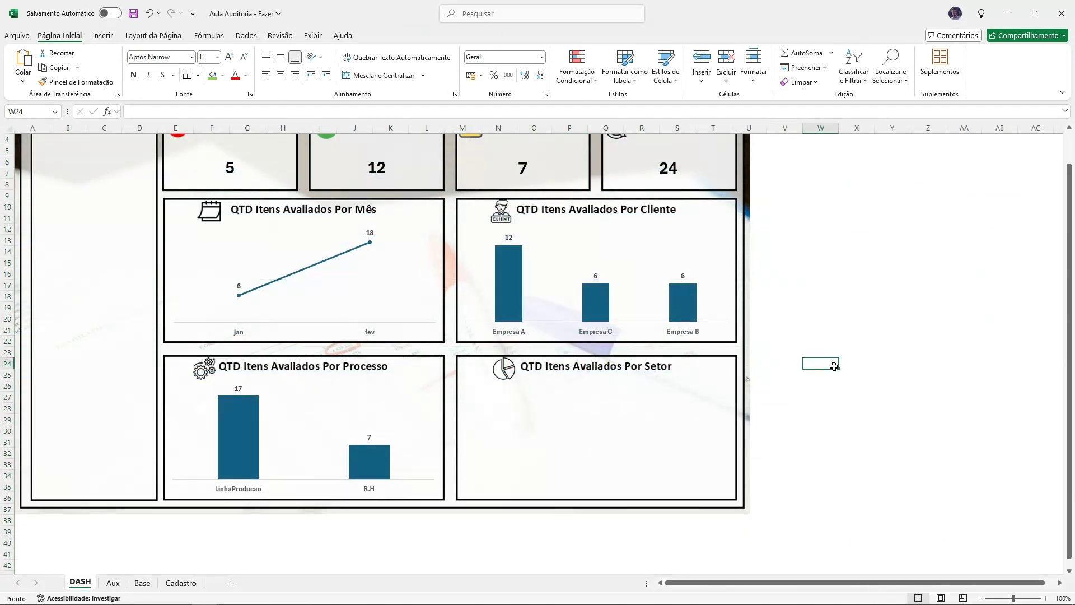
key("ctrl+v")
Step: Position the Área chart in the QTD Itens Avaliados Por Setor card and resize it to fit below the title
left_click_drag(856, 363, 457, 463)
left_click_drag(596, 542, 595, 498)
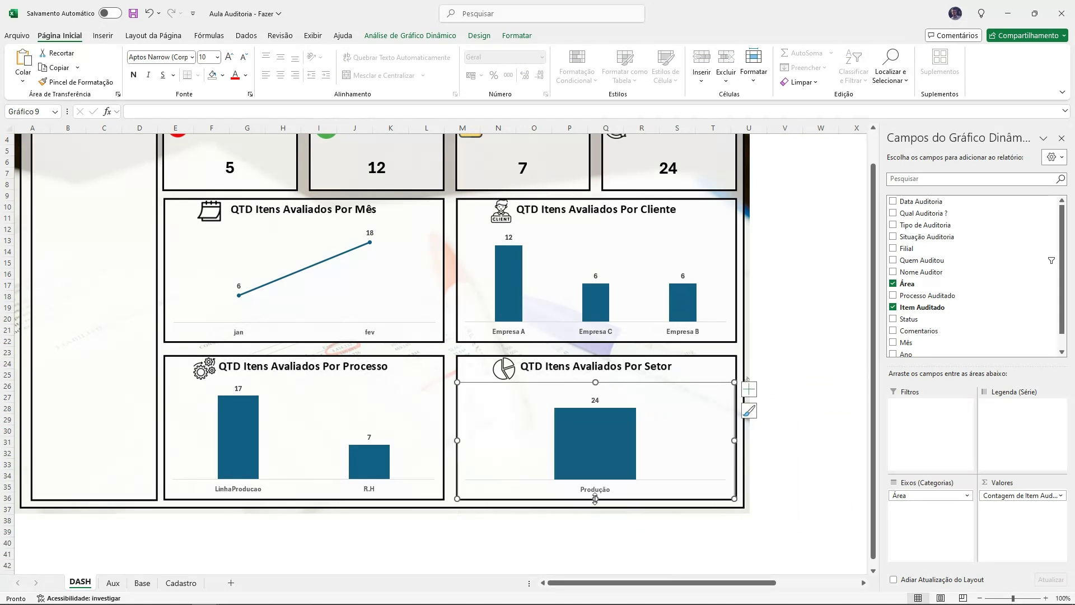
left_click_drag(733, 441, 735, 441)
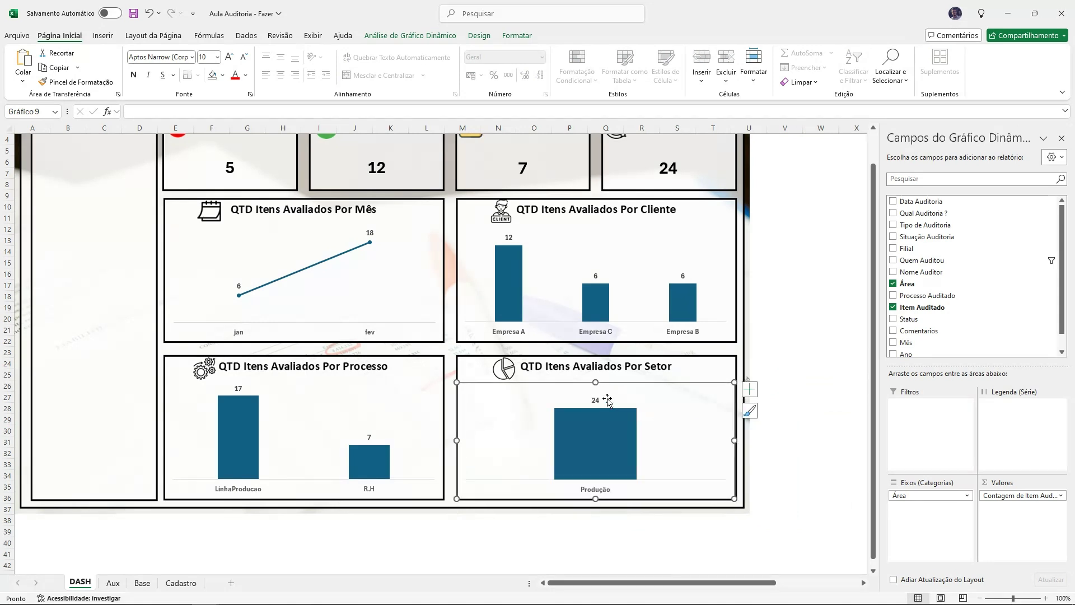
left_click(785, 328)
Step: Review the Qual Auditoria ?, Tipo de Auditoria and Situação Auditoria columns on the Base sheet as filter candidates, returning to Aux
scroll(747, 359, "up", 1)
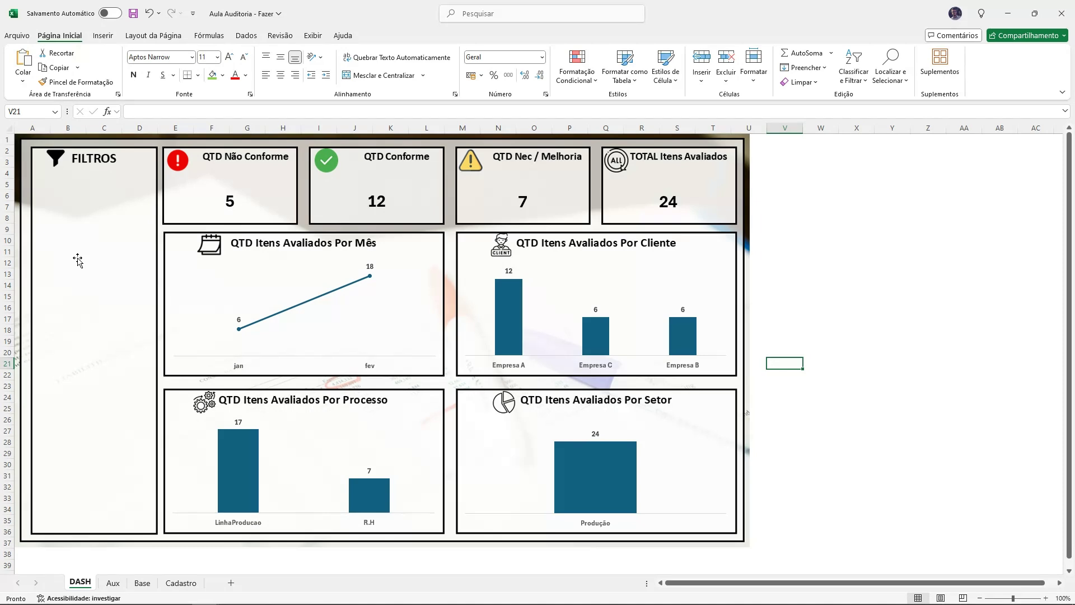
left_click(143, 583)
left_click_drag(754, 583, 687, 583)
left_click(125, 128)
left_click(221, 129)
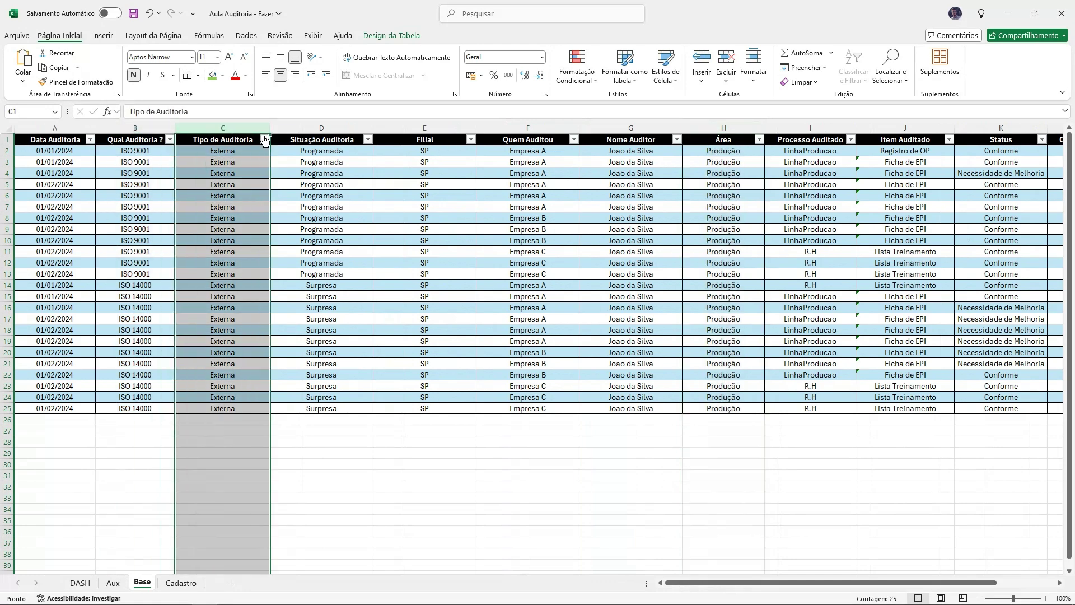
left_click(322, 128)
left_click(112, 585)
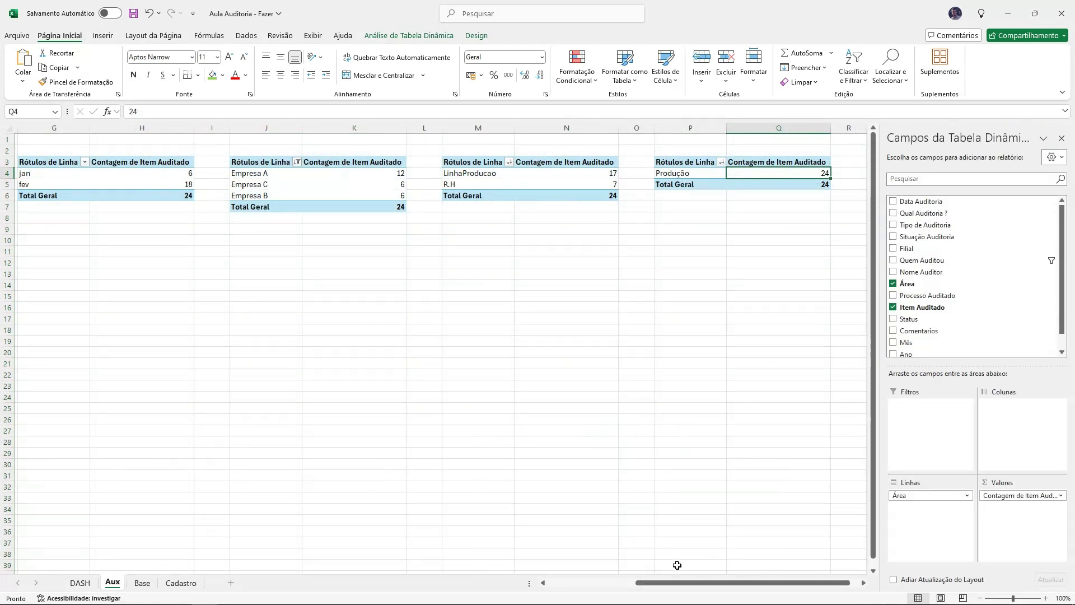
Step: Insert slicers for Tipo de Auditoria, Status, Mês and Ano from the Status pivot table on the Aux sheet
left_click_drag(672, 583, 628, 583)
left_click(292, 375)
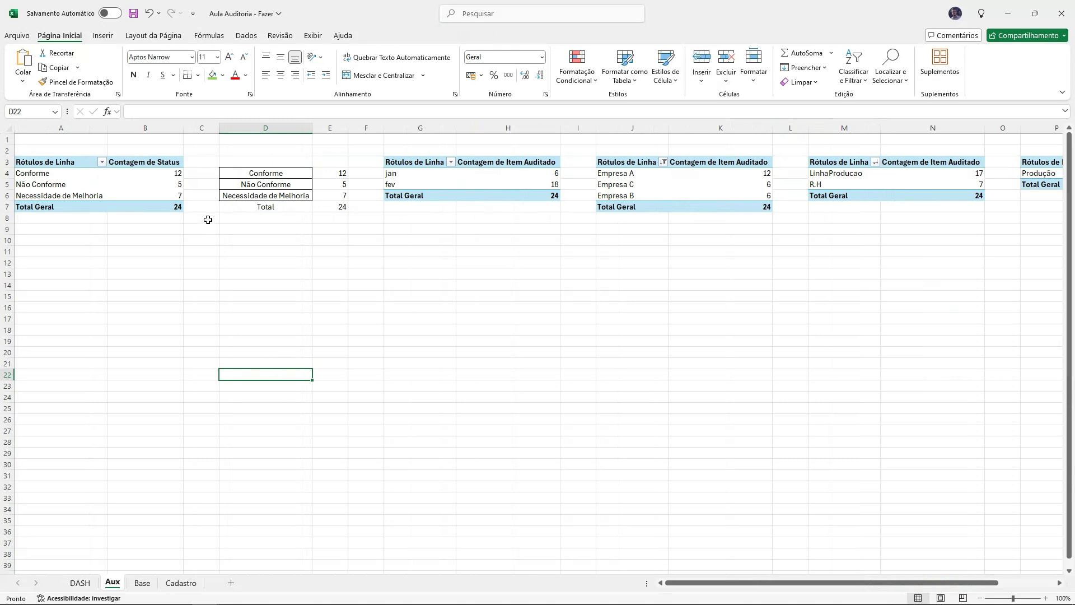
left_click(174, 185)
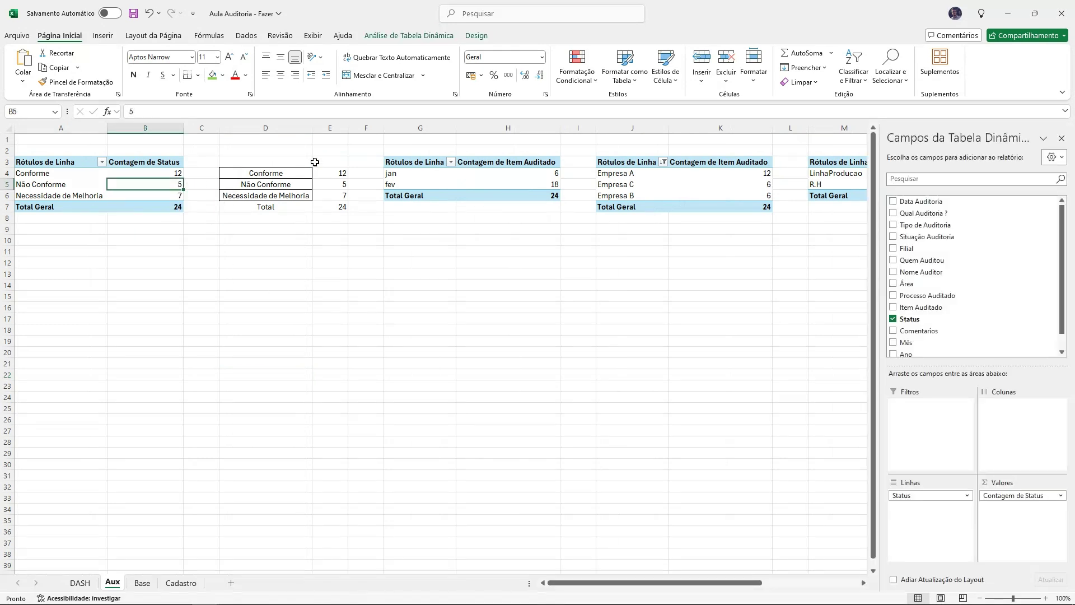
left_click(391, 36)
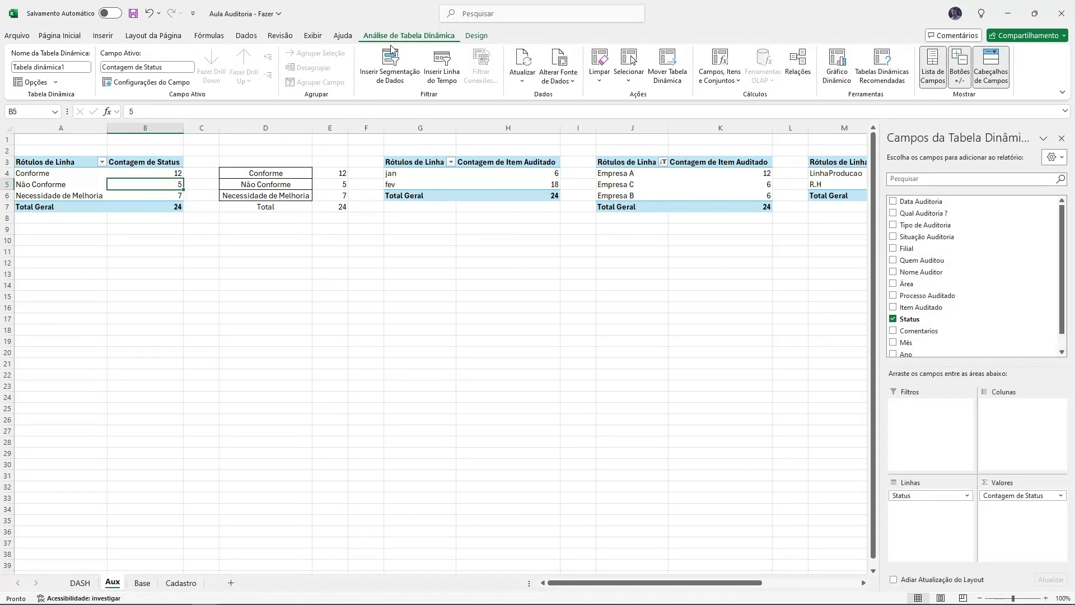
left_click(390, 59)
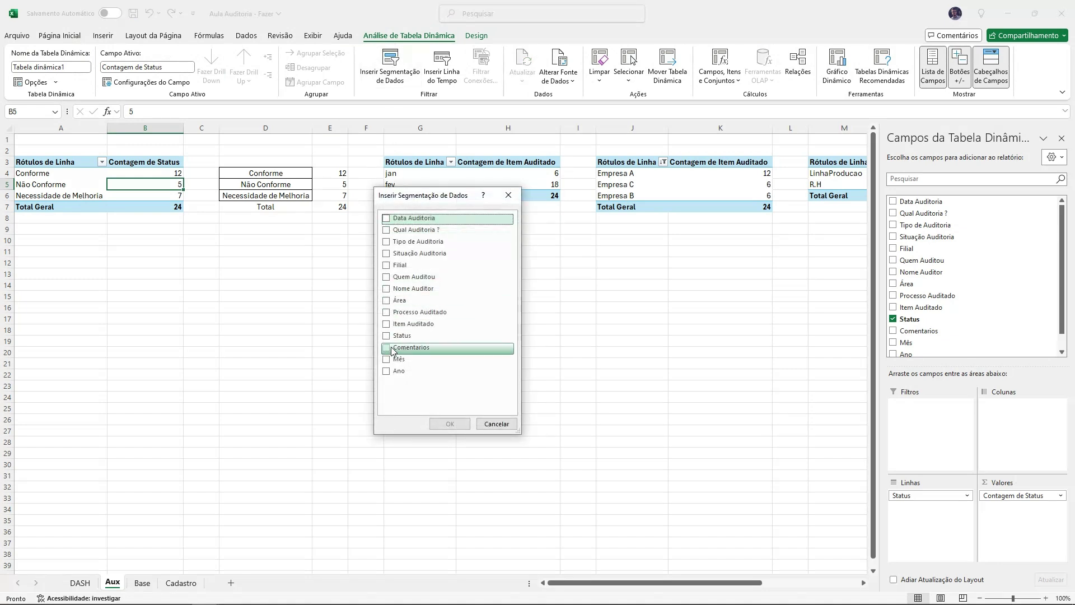
left_click(386, 359)
left_click(385, 372)
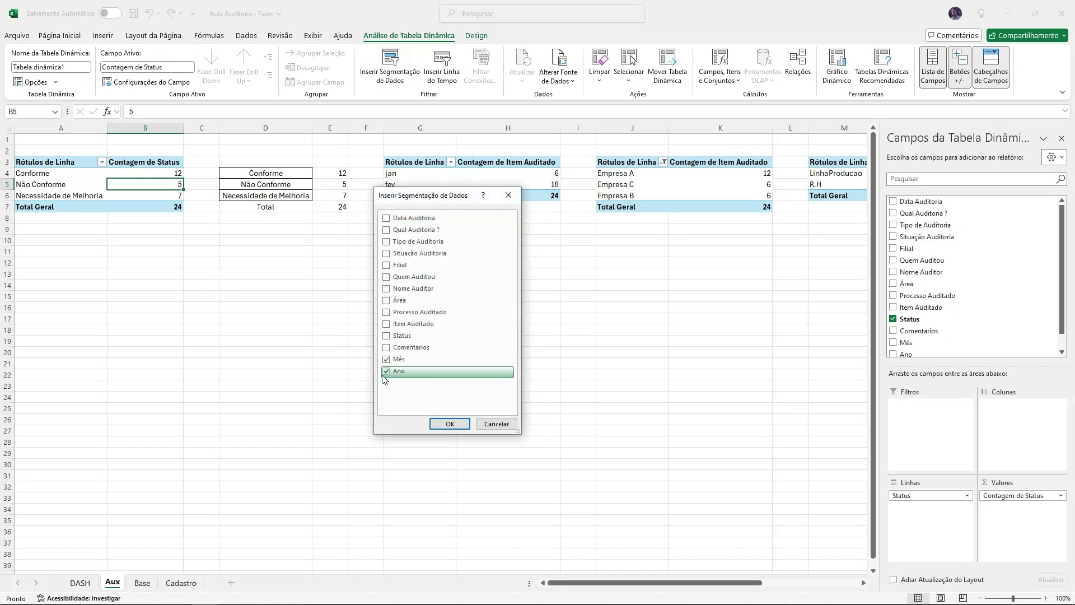
left_click(387, 336)
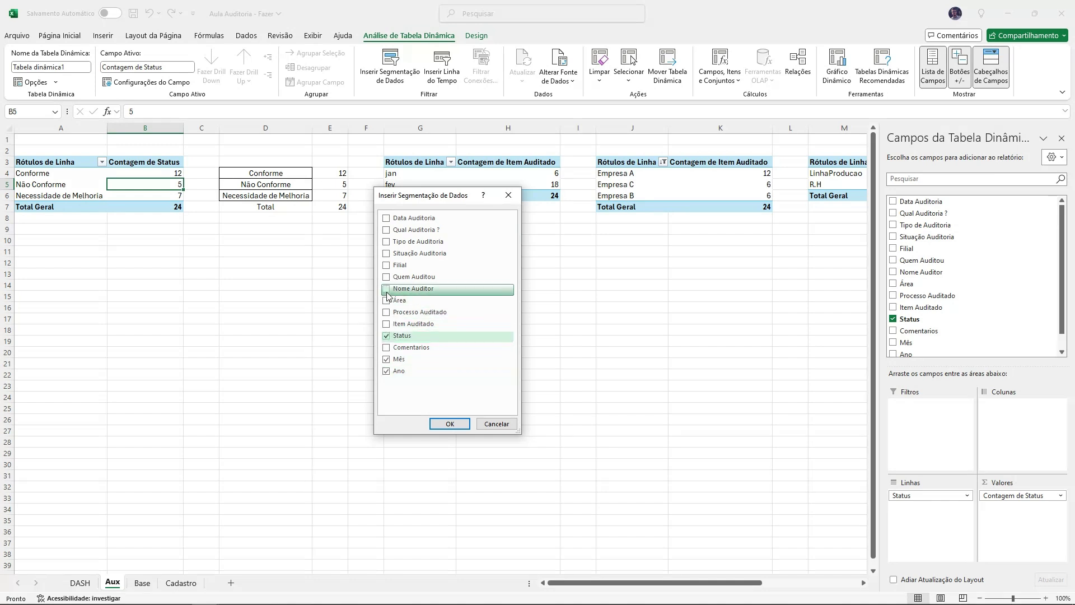
left_click(387, 241)
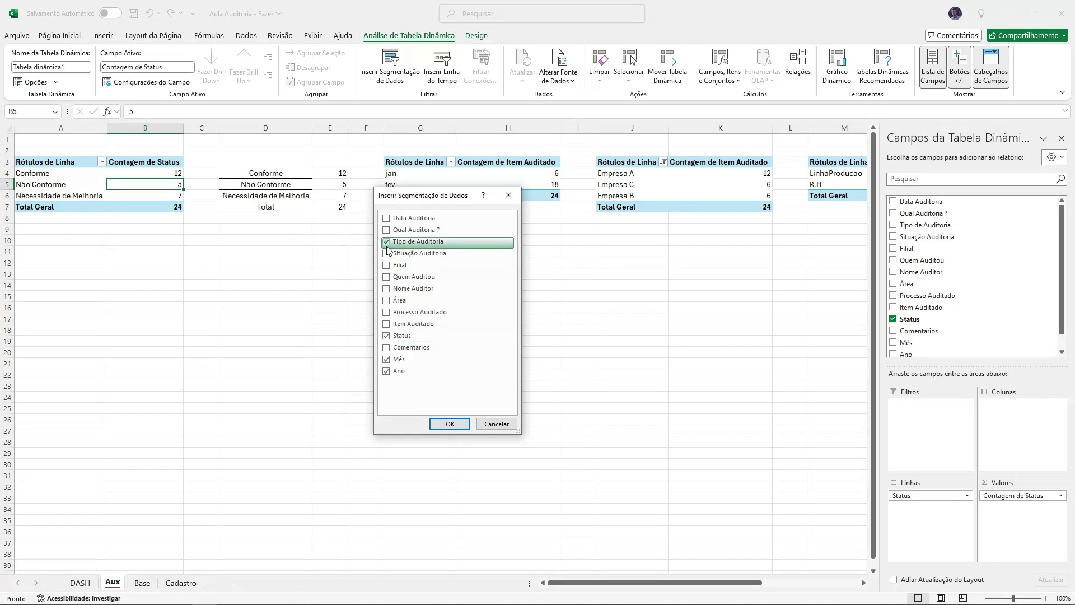
left_click(449, 424)
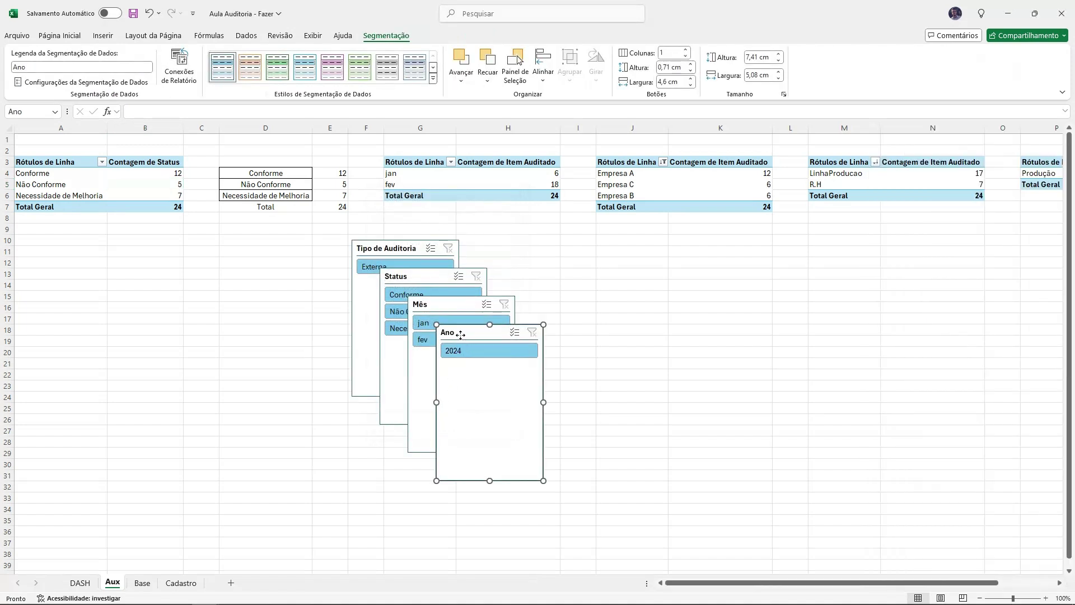
Step: Spread the Status, Ano, Tipo de Auditoria and Mês slicers apart below the pivot tables so none overlap
left_click_drag(459, 335, 259, 308)
left_click_drag(419, 306, 555, 308)
left_click_drag(416, 281, 121, 291)
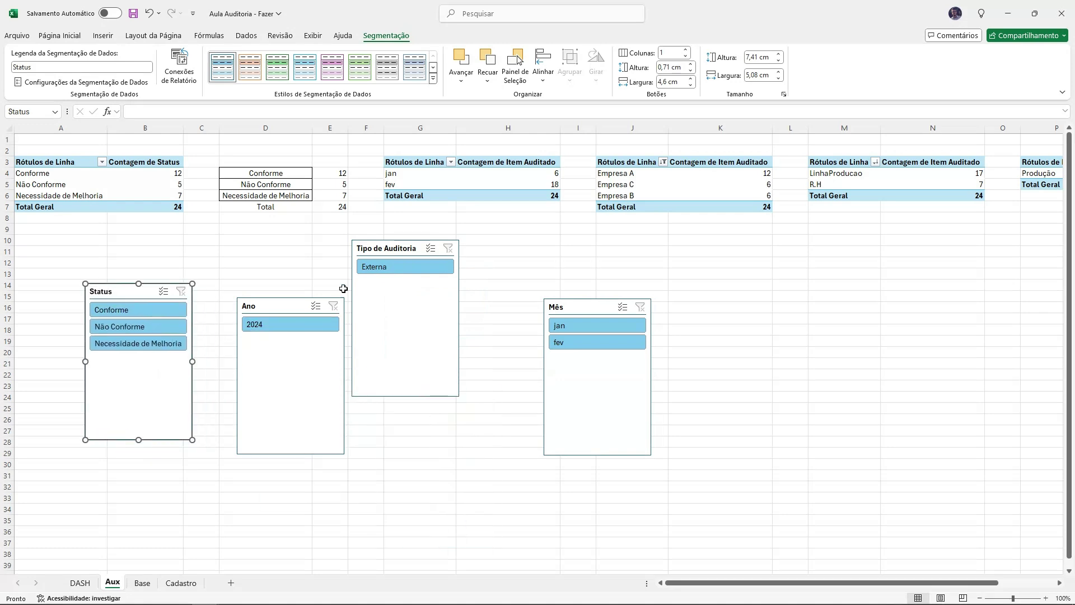
left_click(373, 253)
left_click(273, 255)
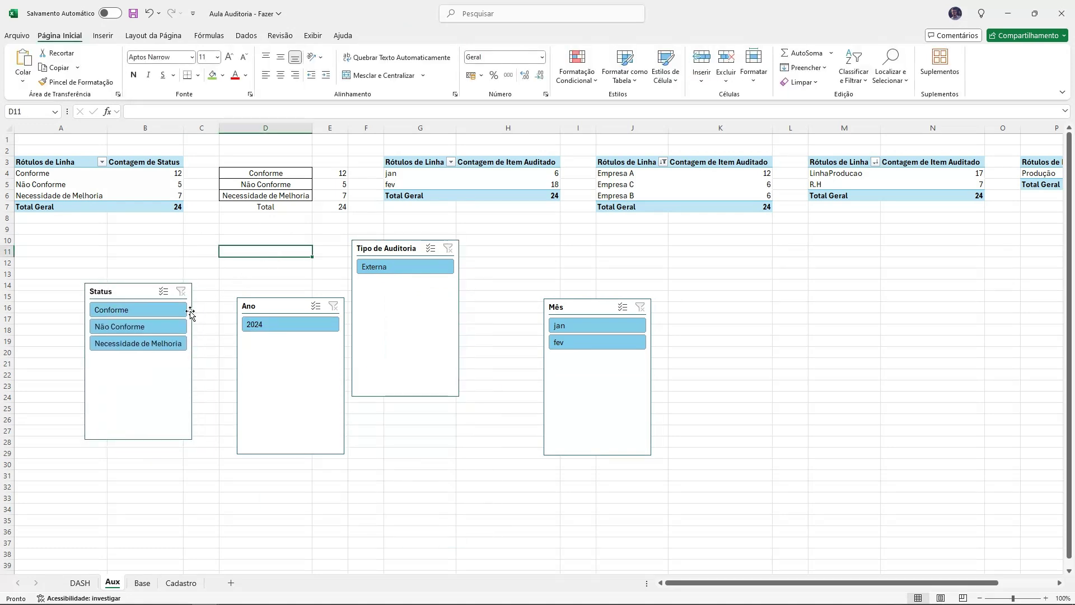
left_click_drag(136, 294, 138, 293)
left_click_drag(275, 305, 277, 304)
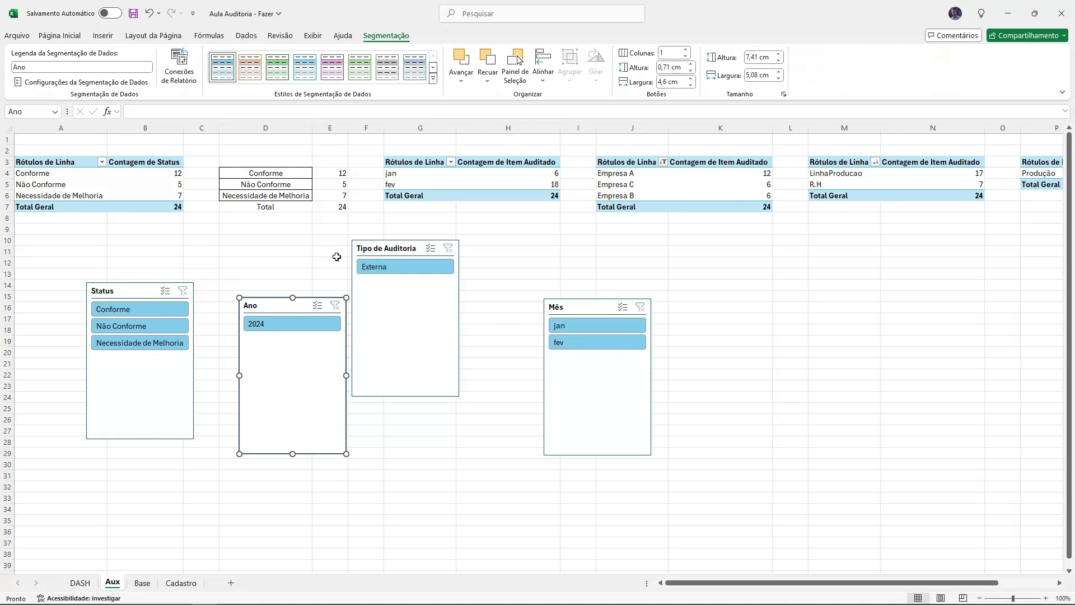
left_click_drag(365, 249, 377, 247)
left_click(269, 262)
Step: Set all four slicers together to hide items with no data (Ocultar itens sem dados)
left_click(124, 297)
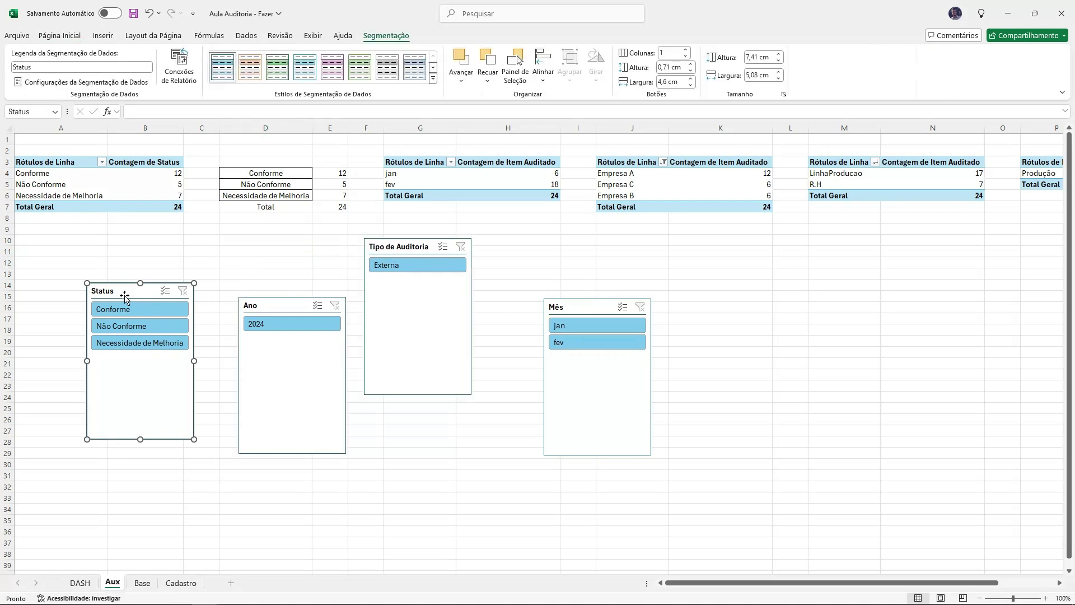
left_click(251, 318, "ctrl")
left_click(386, 247, "ctrl")
left_click(574, 310, "ctrl")
right_click(577, 309)
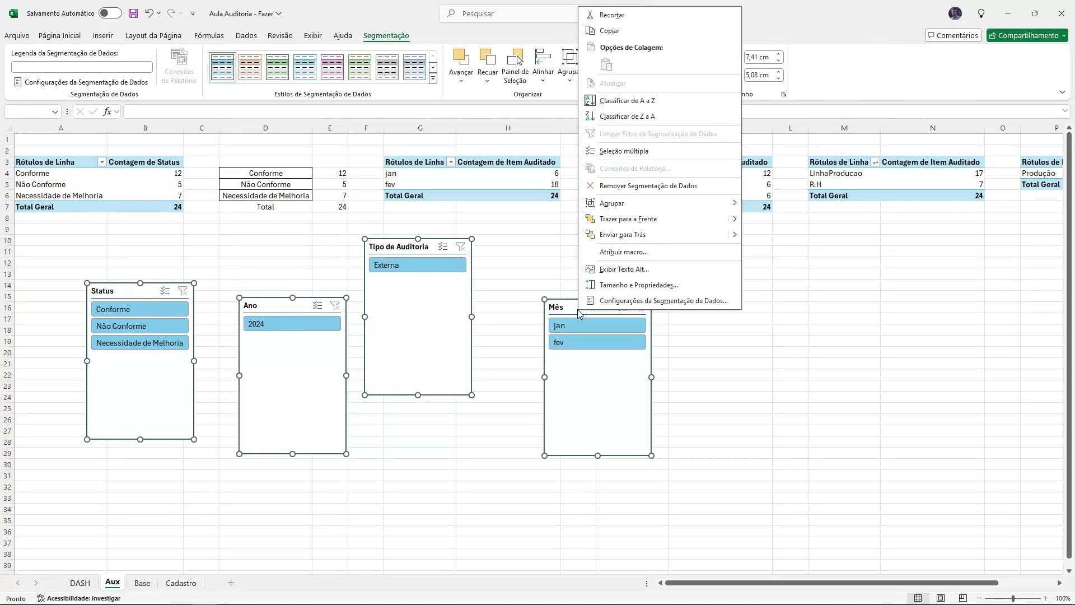
left_click(623, 300)
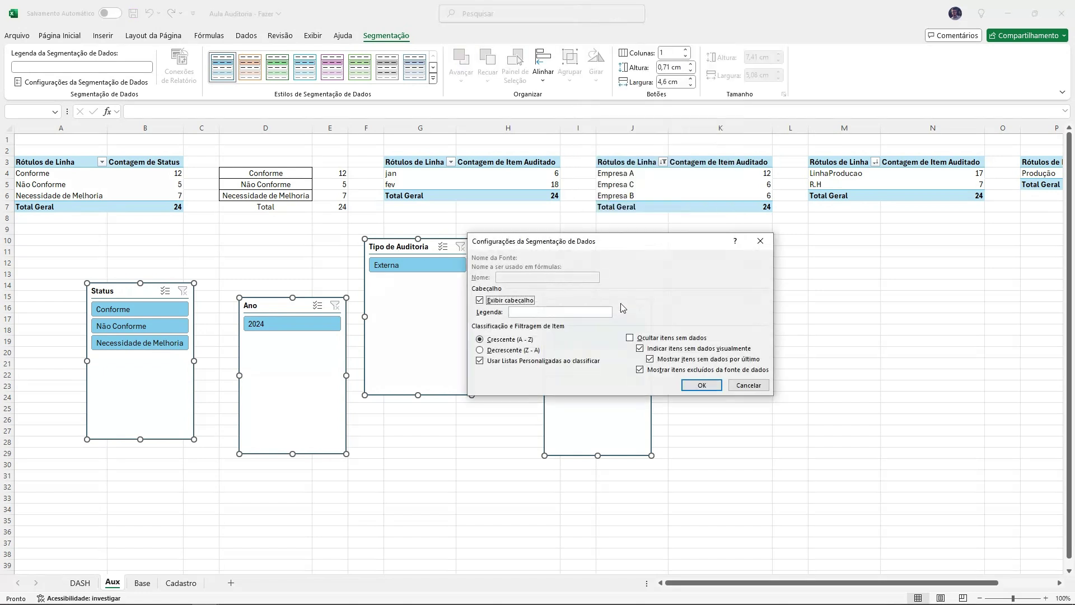
left_click(755, 246)
right_click(559, 305)
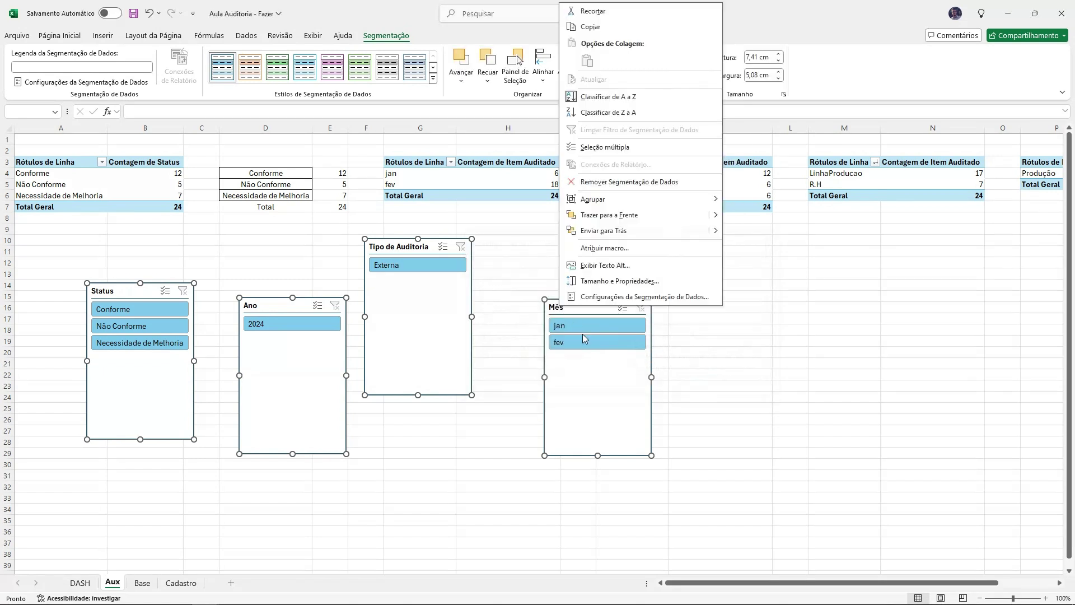
left_click(600, 297)
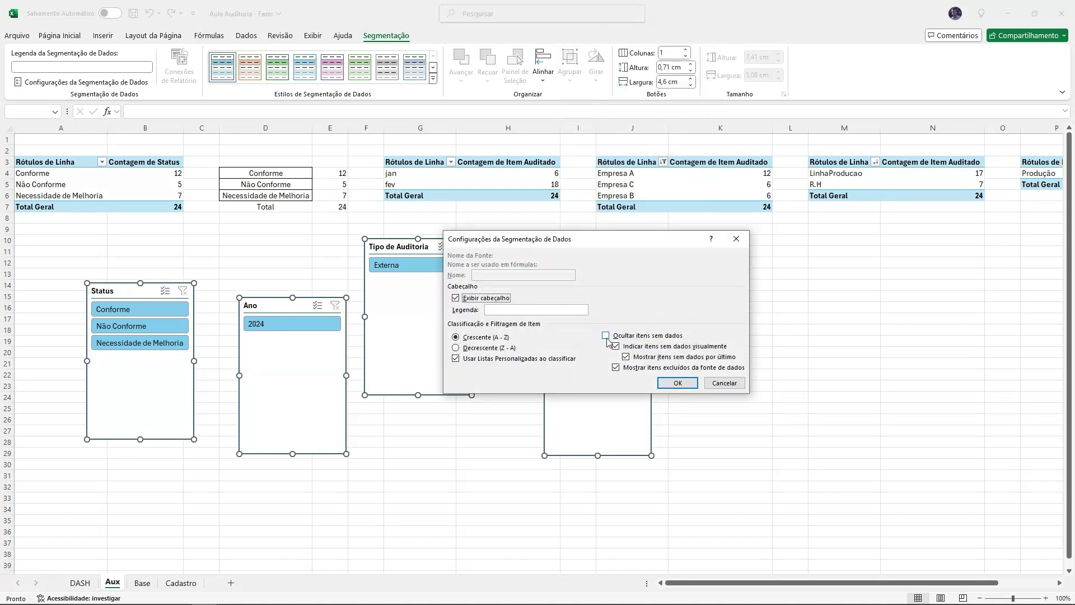
left_click(606, 336)
left_click(677, 382)
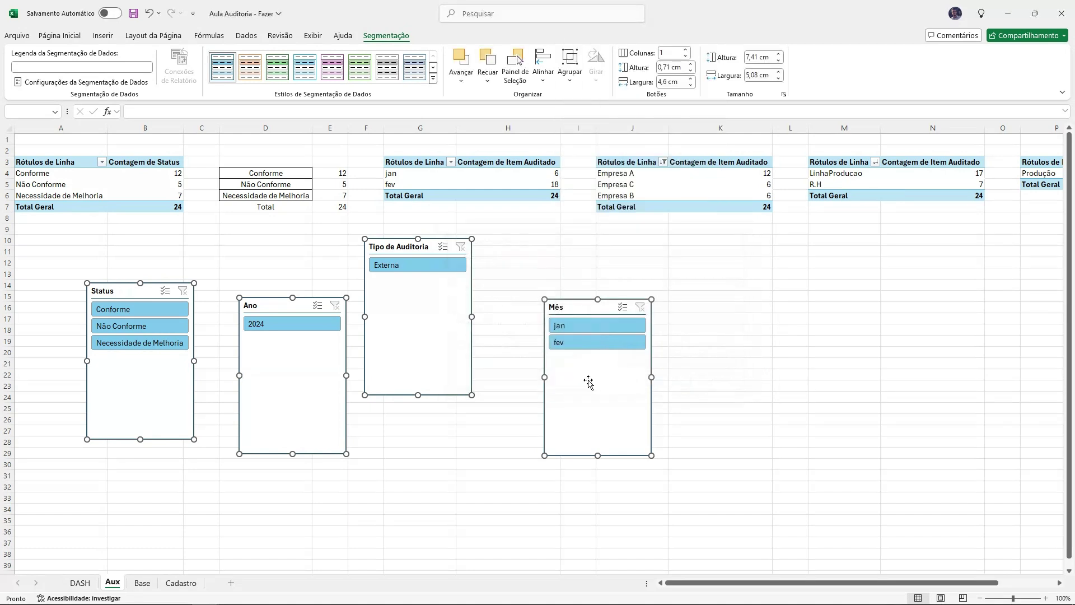
Step: Test the Status slicer by filtering on Conforme and on Necessidade de Melhoria, and clear the filter
left_click(231, 254)
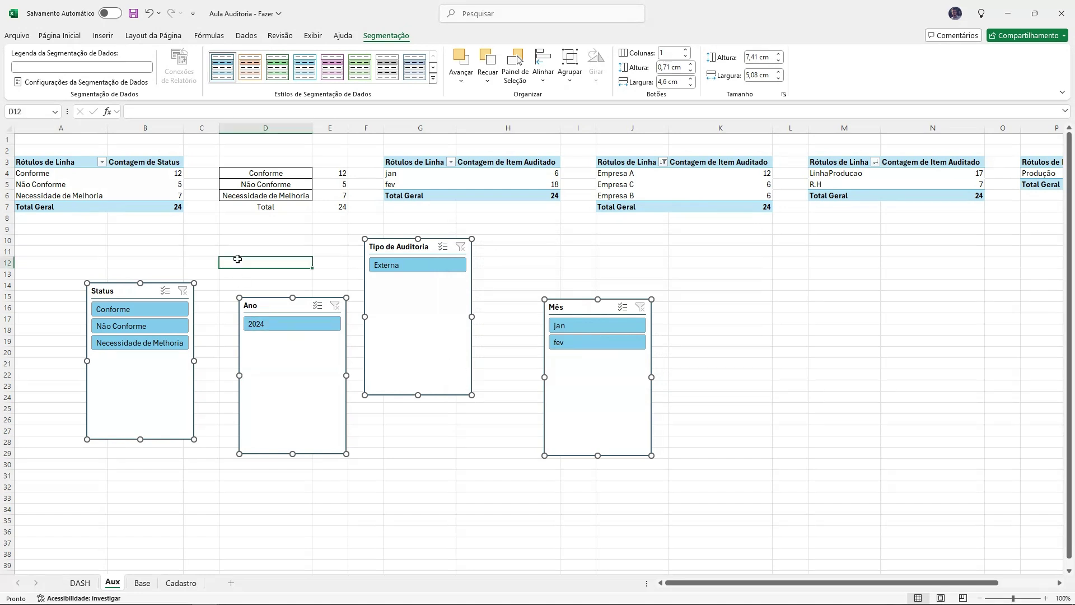
left_click(147, 197)
left_click(134, 310)
left_click(140, 343)
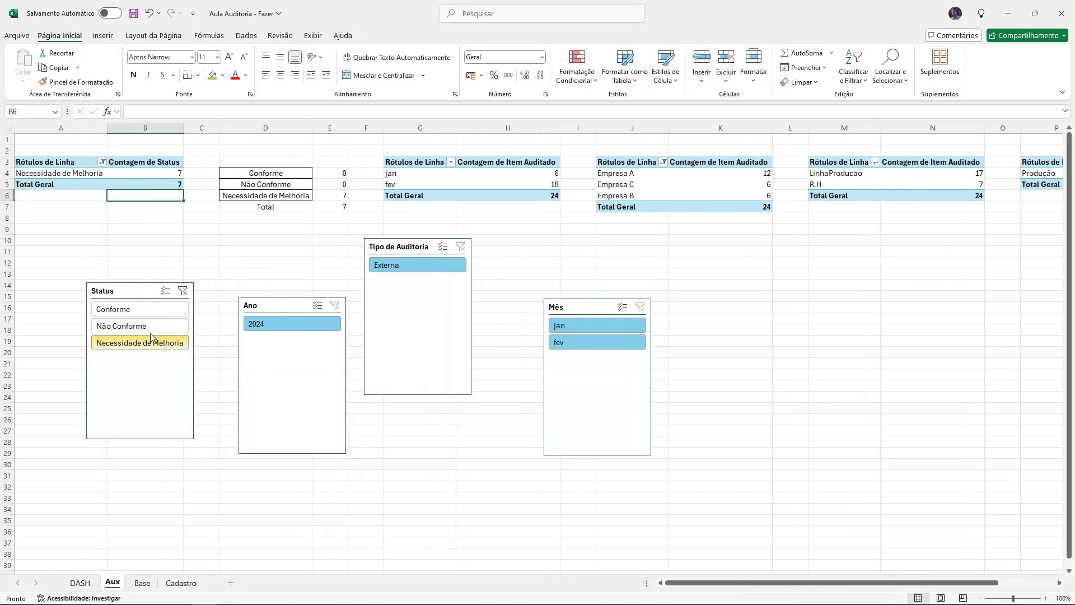
left_click(182, 290)
left_click_drag(48, 154, 185, 207)
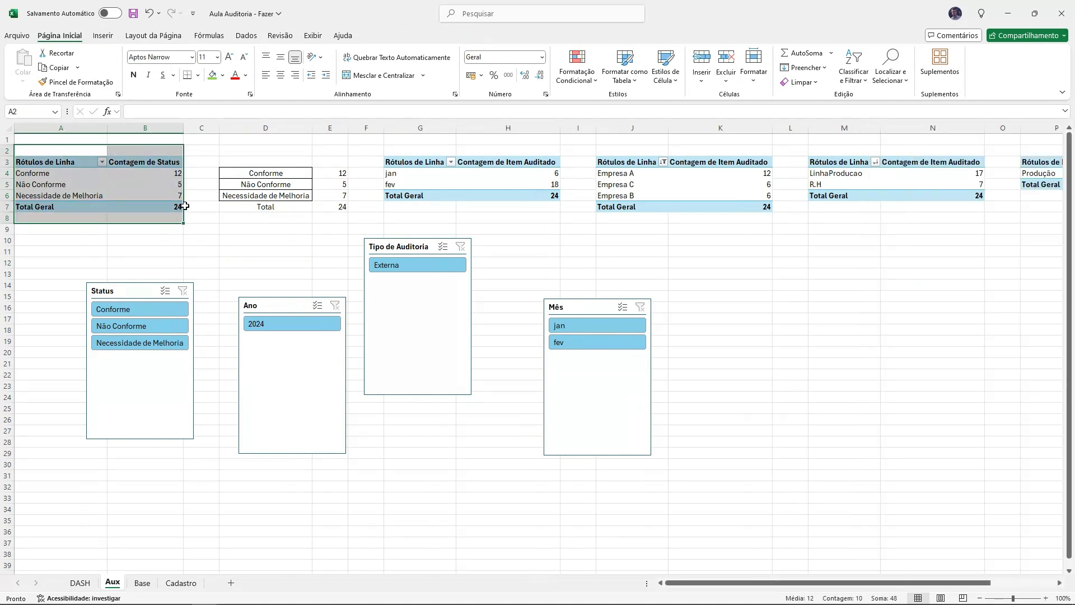
left_click(213, 75)
key("ctrl+z")
Step: Close the PivotTable field list on the Aux sheet
left_click(142, 189)
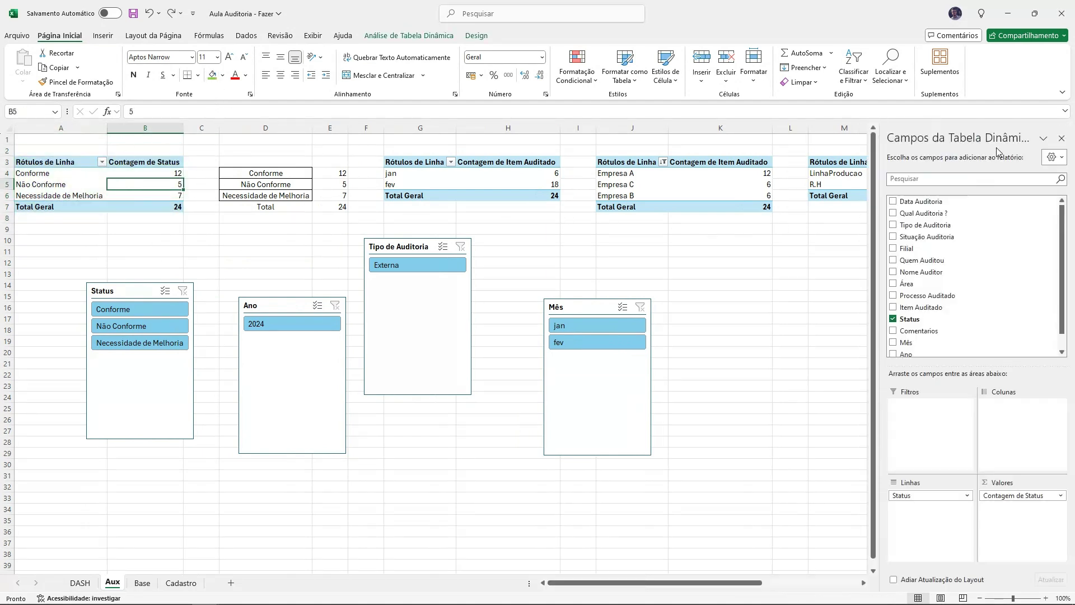
left_click(1060, 140)
left_click_drag(399, 151, 888, 209)
left_click(826, 272)
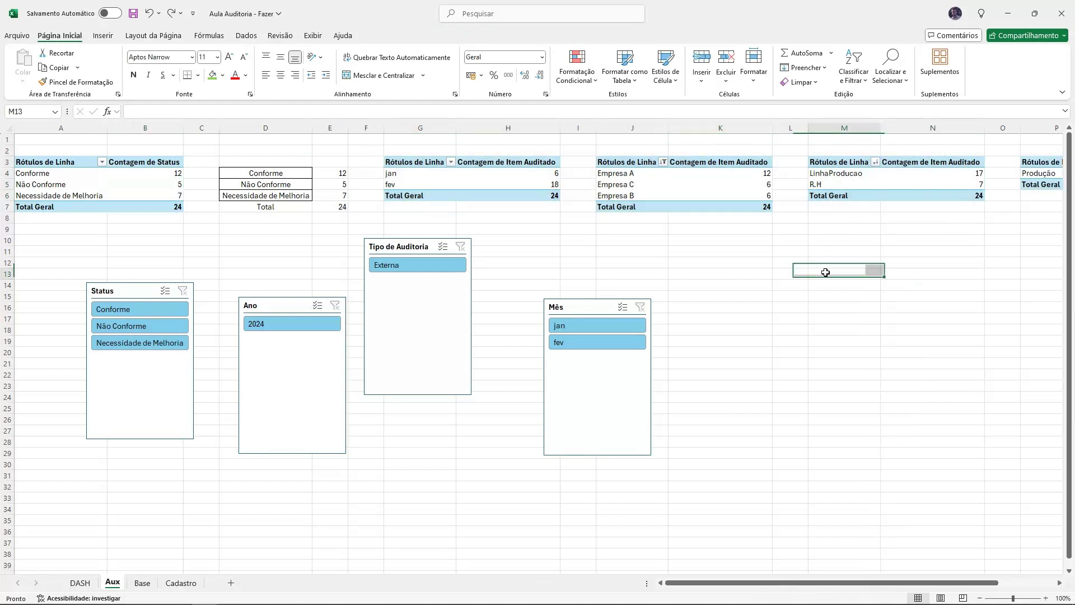
Step: Connect the Status slicer to Tabela dinâmica2, 3, 4 and 5 in its report connections
left_click(107, 296)
right_click(107, 295)
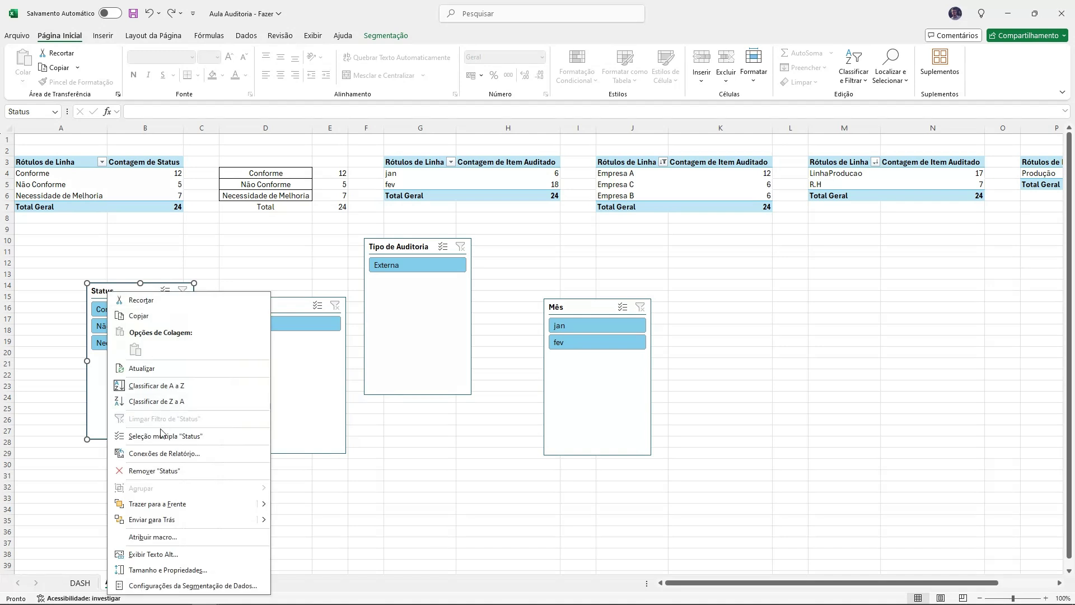
left_click(150, 456)
left_click_drag(157, 421, 267, 282)
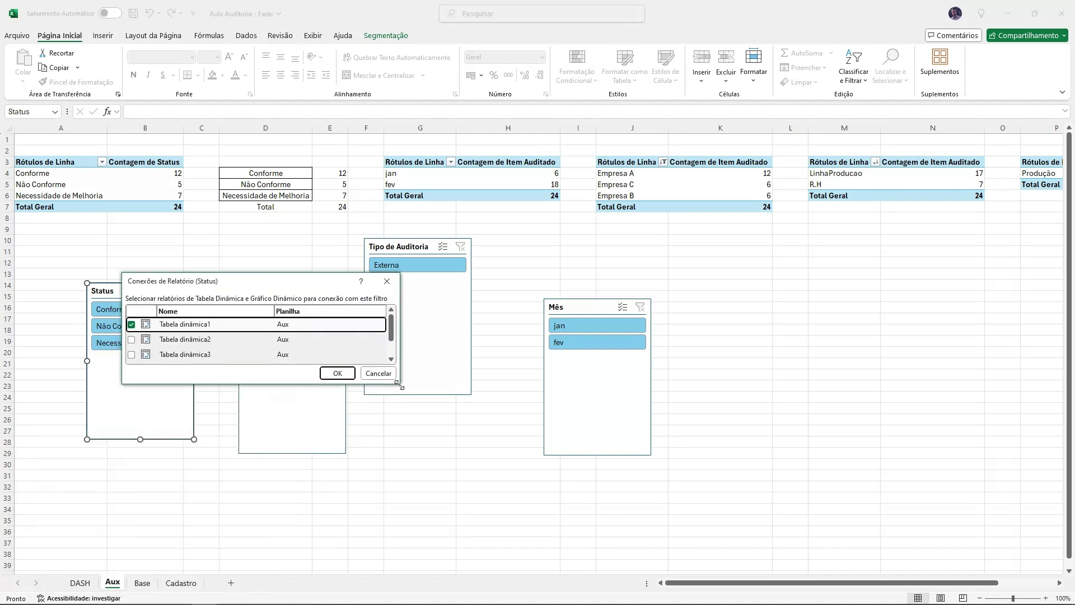
left_click_drag(400, 385, 423, 467)
left_click(132, 339)
left_click(132, 355)
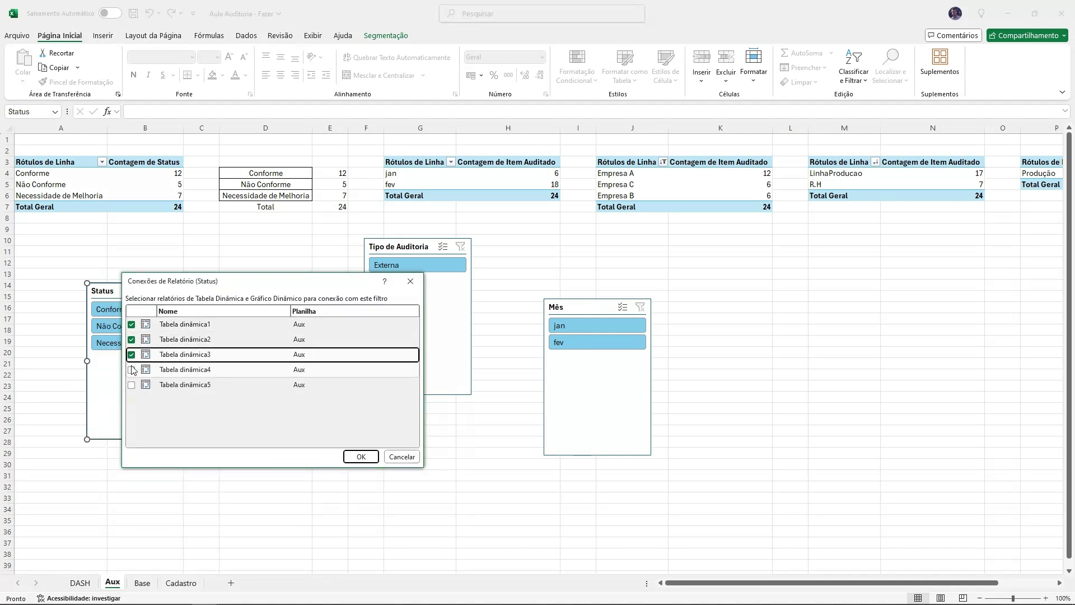
left_click(132, 370)
left_click(132, 384)
left_click(361, 456)
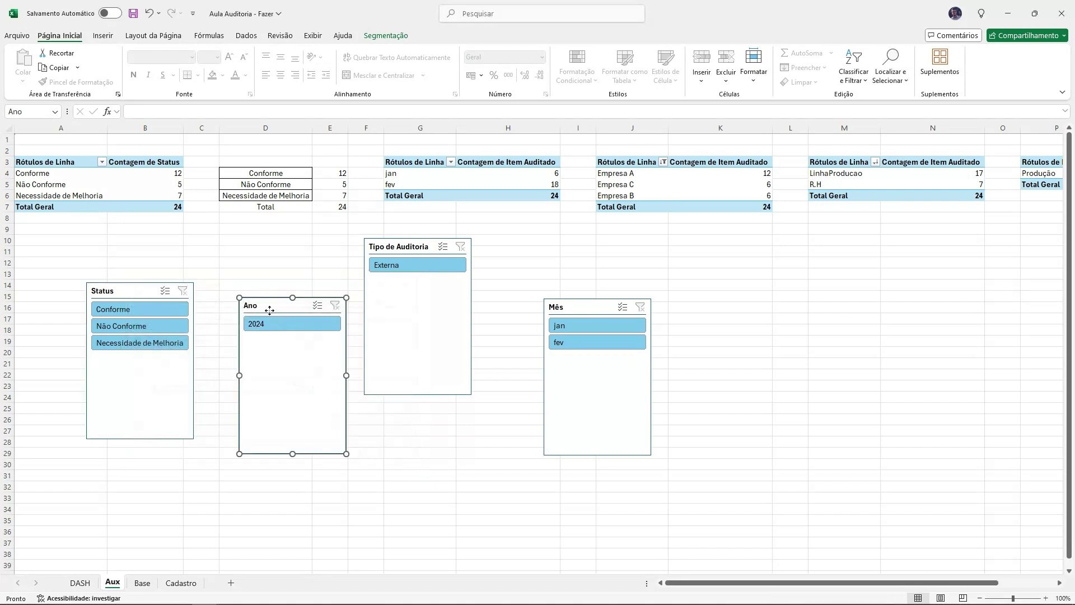
Step: Connect the Ano slicer to Tabela dinâmica2, 3, 4 and 5 in its report connections
right_click(271, 306)
left_click(305, 175)
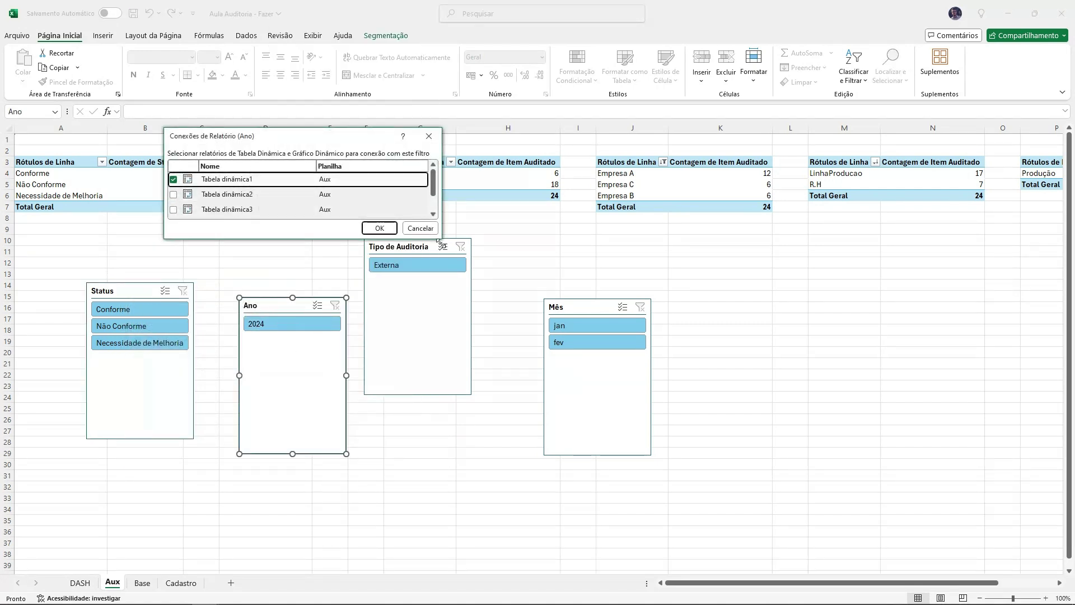
left_click(173, 240)
left_click(173, 225)
left_click(173, 209)
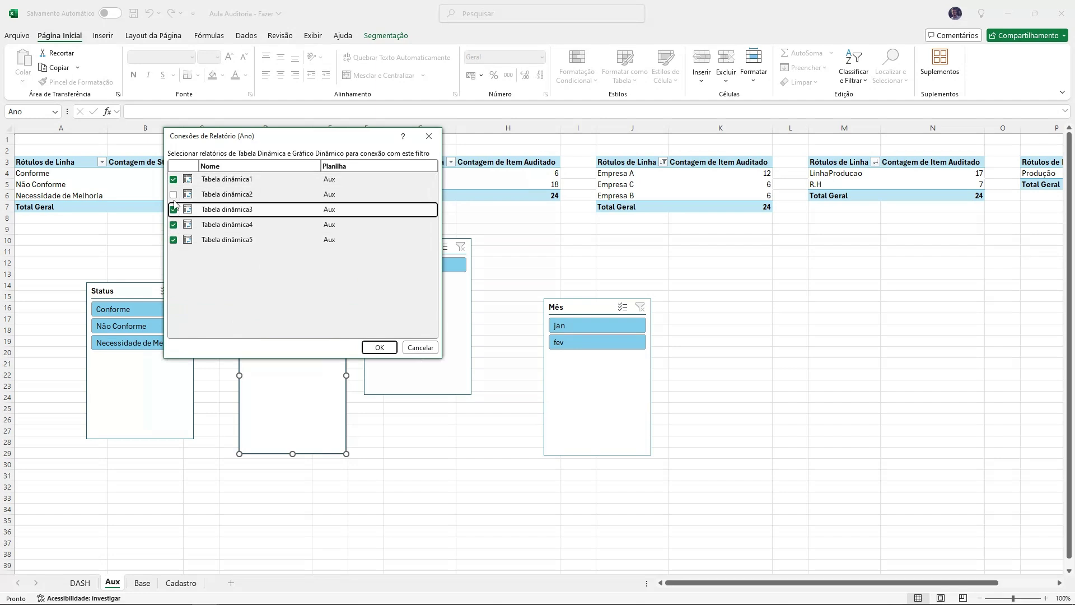
left_click(173, 194)
left_click(379, 347)
Step: Connect the Tipo de Auditoria slicer to Tabela dinâmica2, 3, 4 and 5 in its report connections
left_click(402, 273)
right_click(402, 272)
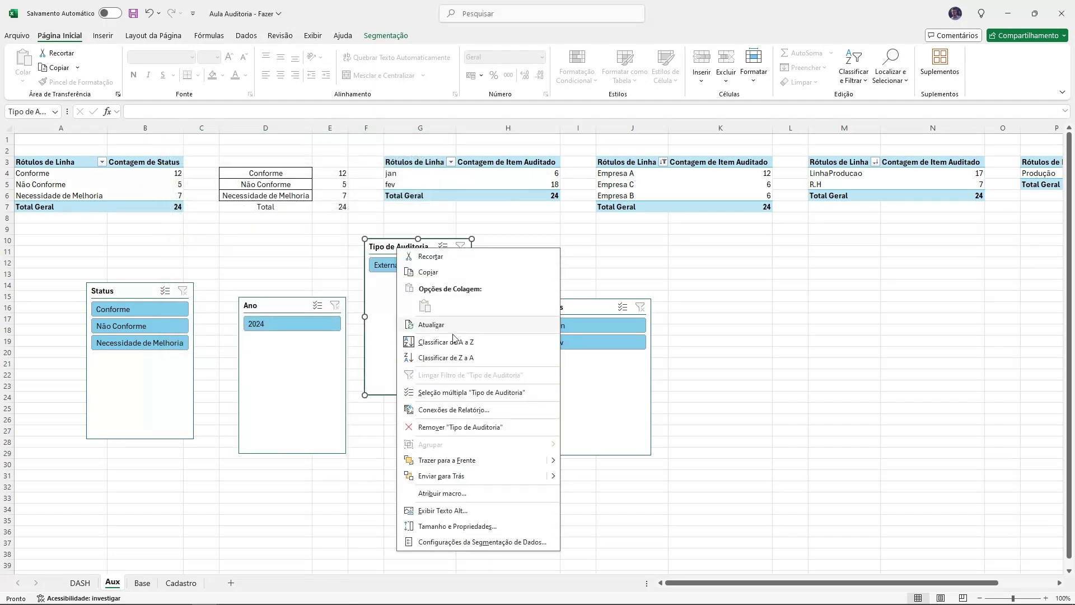
left_click(448, 410)
left_click_drag(582, 470, 587, 544)
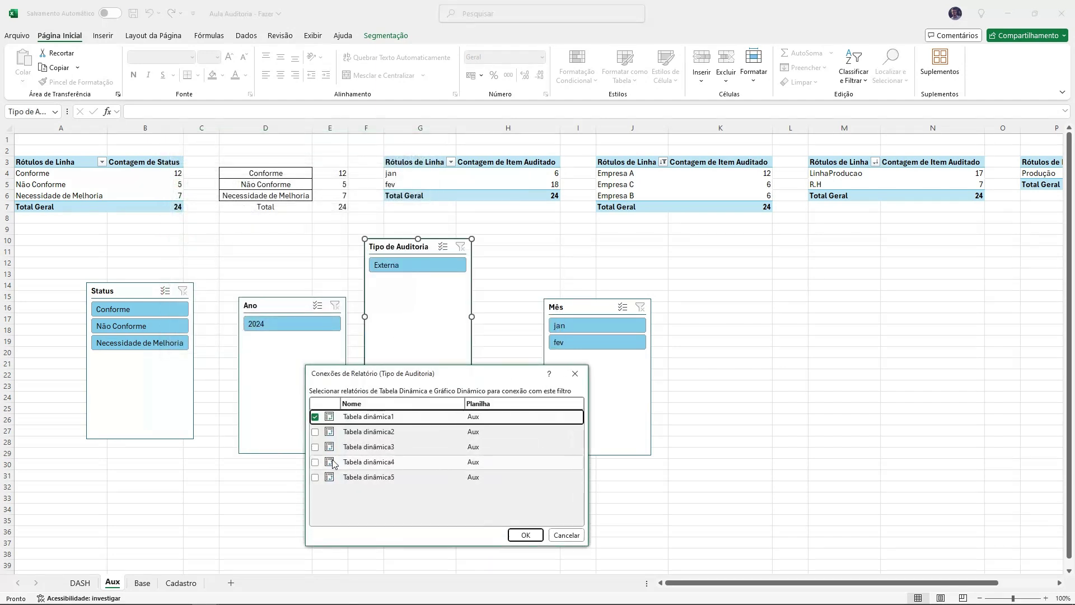
left_click(315, 477)
left_click(314, 462)
left_click(315, 447)
left_click(315, 432)
left_click(525, 535)
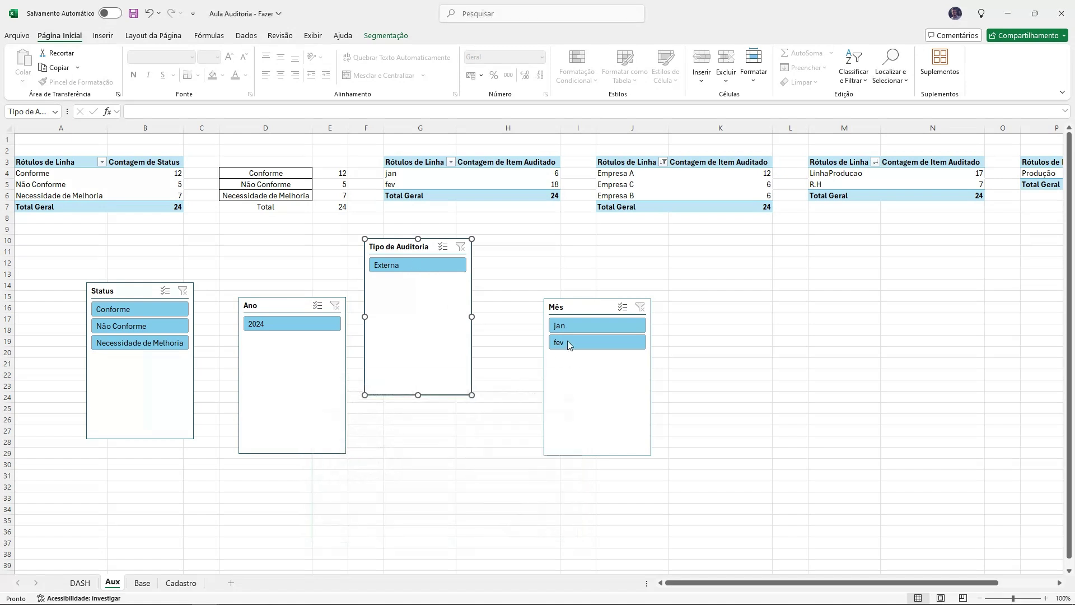
Step: Move the Mês slicer level with the Tipo de Auditoria slicer and connect it to Tabela dinâmica2, 3, 4 and 5
left_click(569, 310)
left_click_drag(569, 311, 539, 248)
right_click(524, 247)
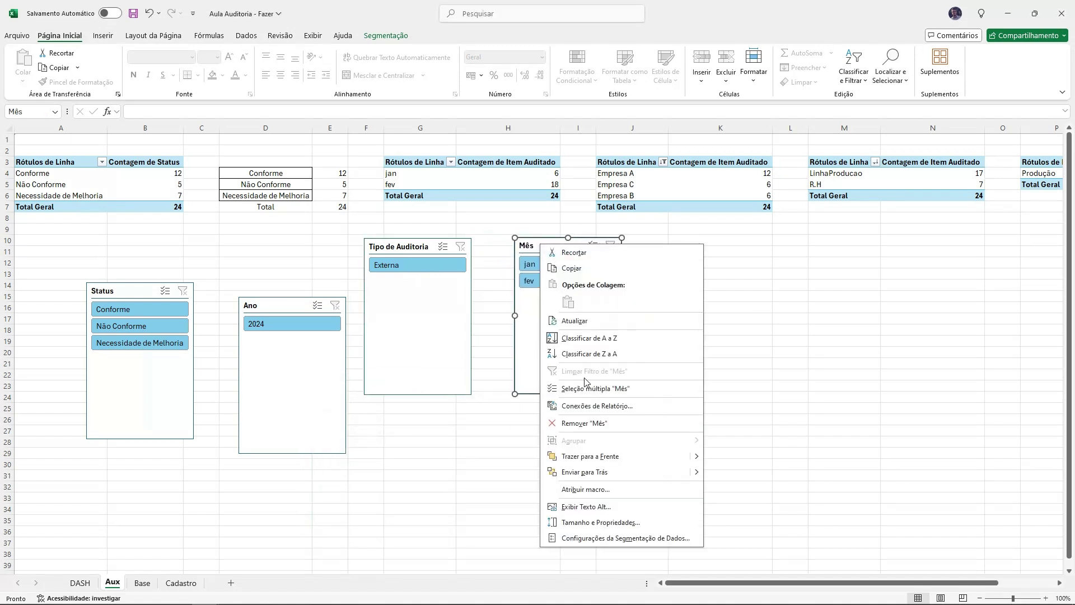
left_click(570, 384)
left_click_drag(704, 472, 707, 540)
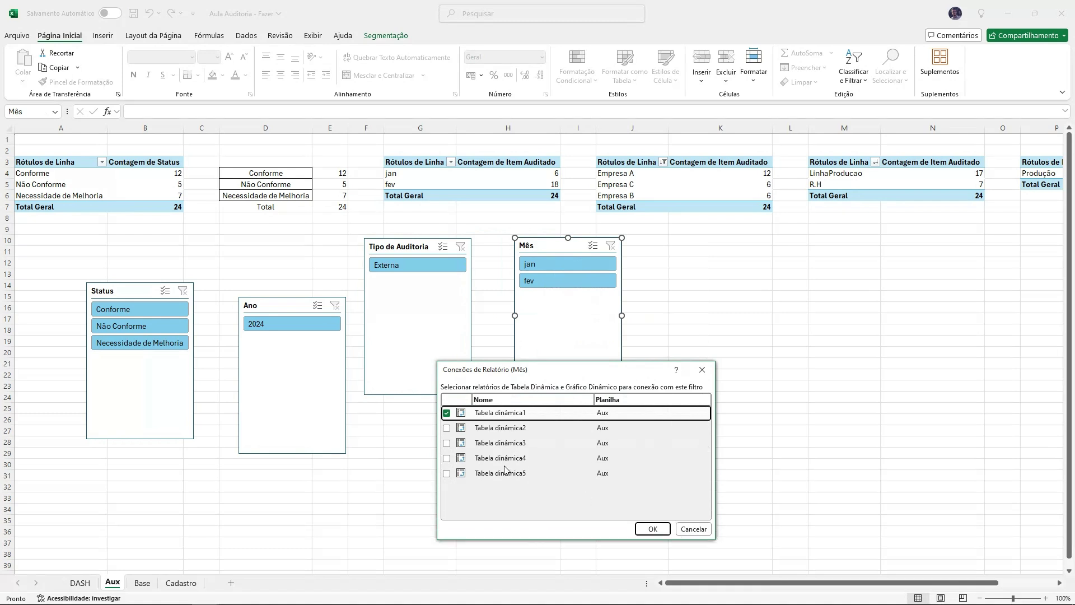
left_click(446, 473)
left_click(447, 459)
left_click(447, 443)
left_click(451, 430)
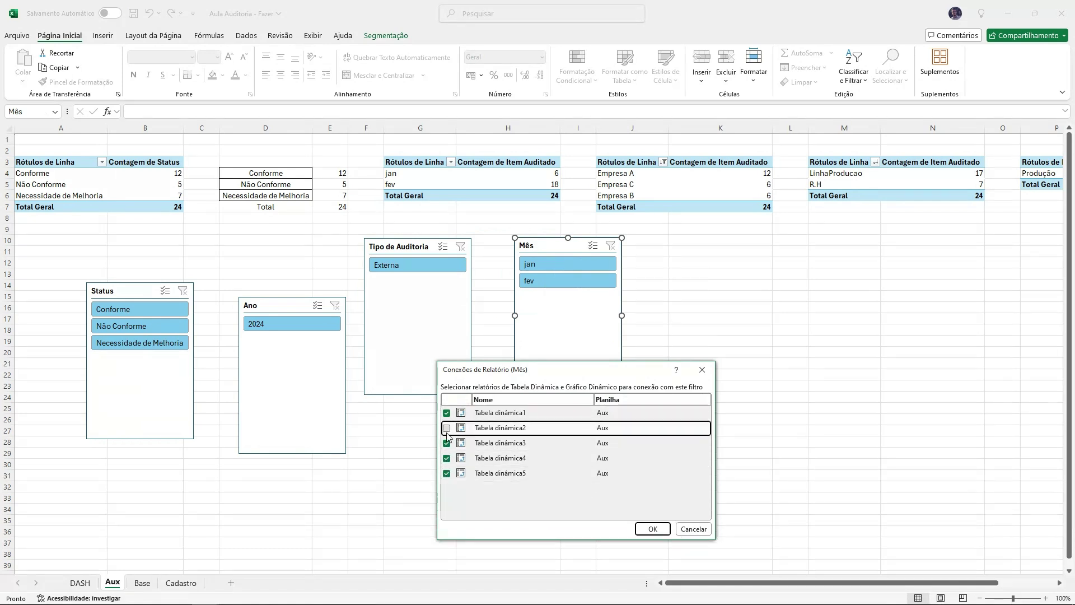
left_click(650, 528)
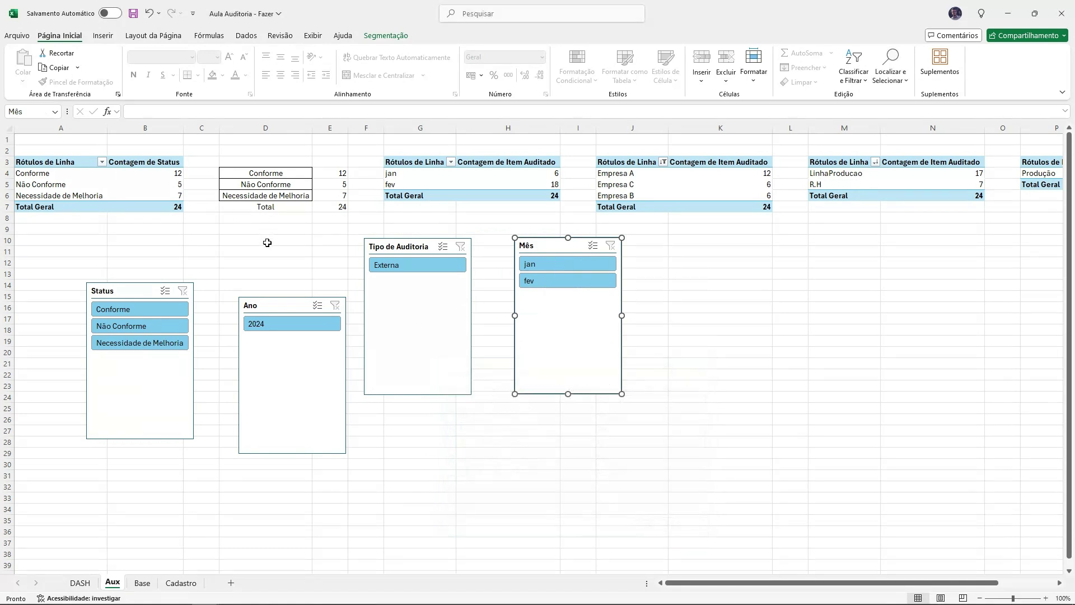
Step: Move the Status, Ano, Tipo de Auditoria and Mês slicers together from the Aux sheet to the DASH sheet
left_click(112, 297)
left_click(255, 307, "ctrl")
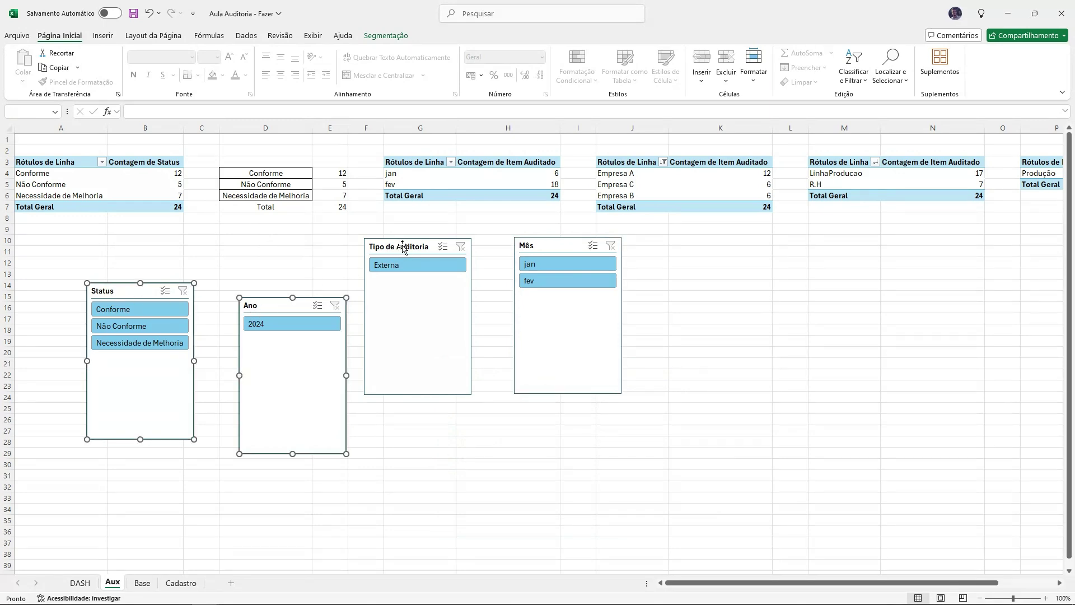
left_click(402, 247, "ctrl")
left_click(524, 247, "ctrl")
key("Delete")
left_click(80, 582)
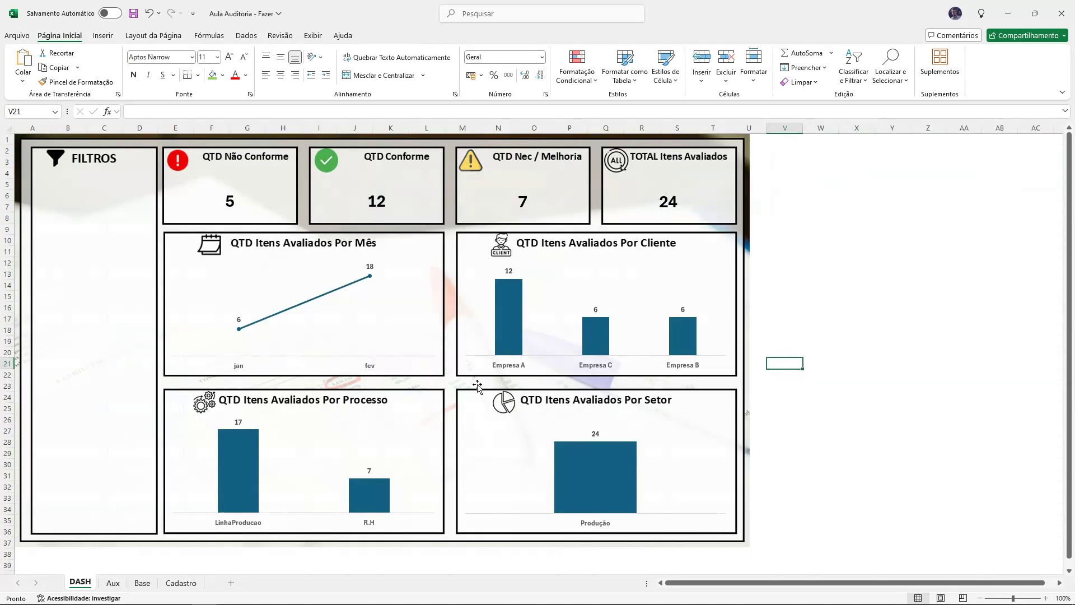
left_click(793, 288)
key("ctrl+v")
left_click_drag(646, 314, 470, 282)
left_click(848, 434)
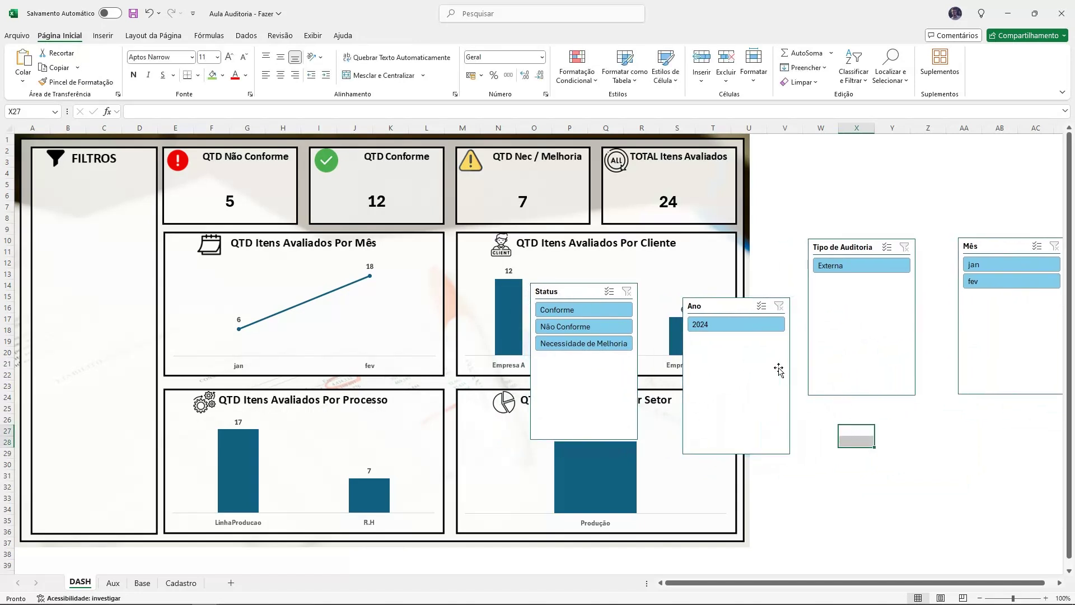
Step: Set the Ano and Mês slicers to 3 columns each
left_click(710, 305)
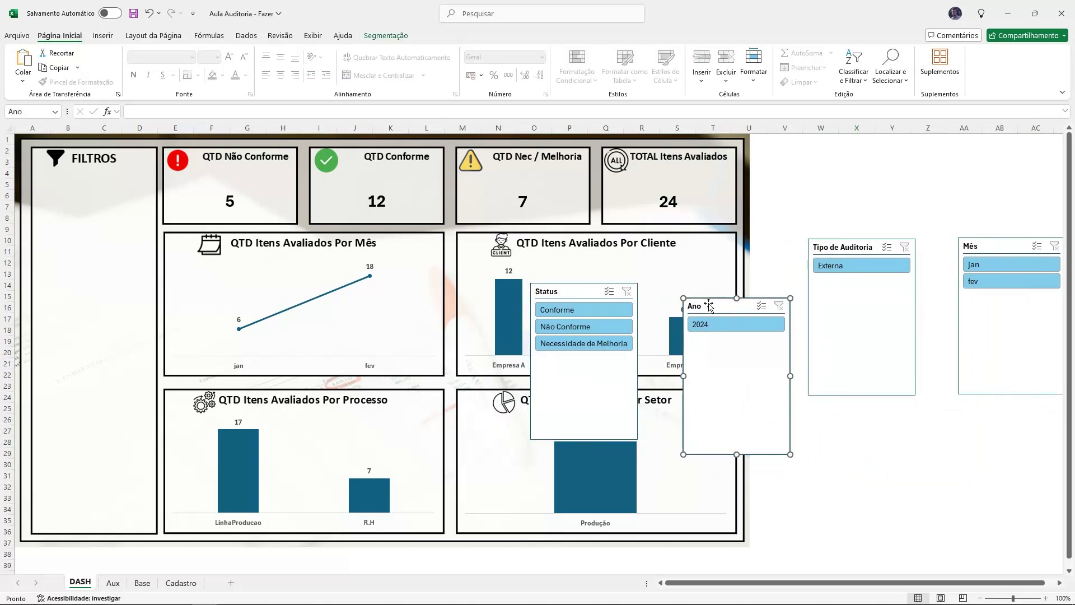
left_click(380, 37)
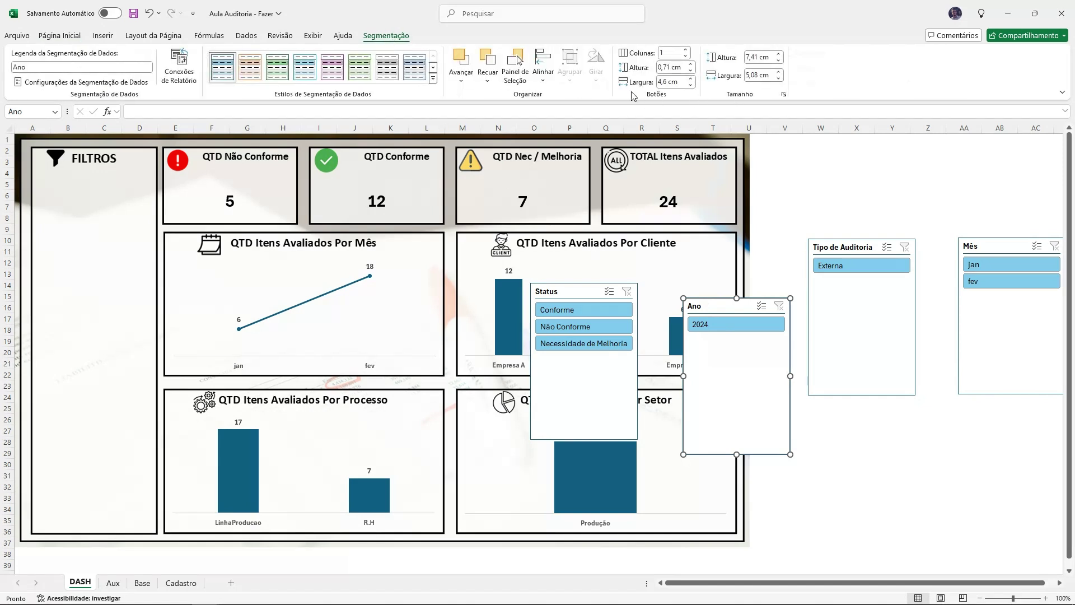
left_click(686, 51)
left_click(687, 50)
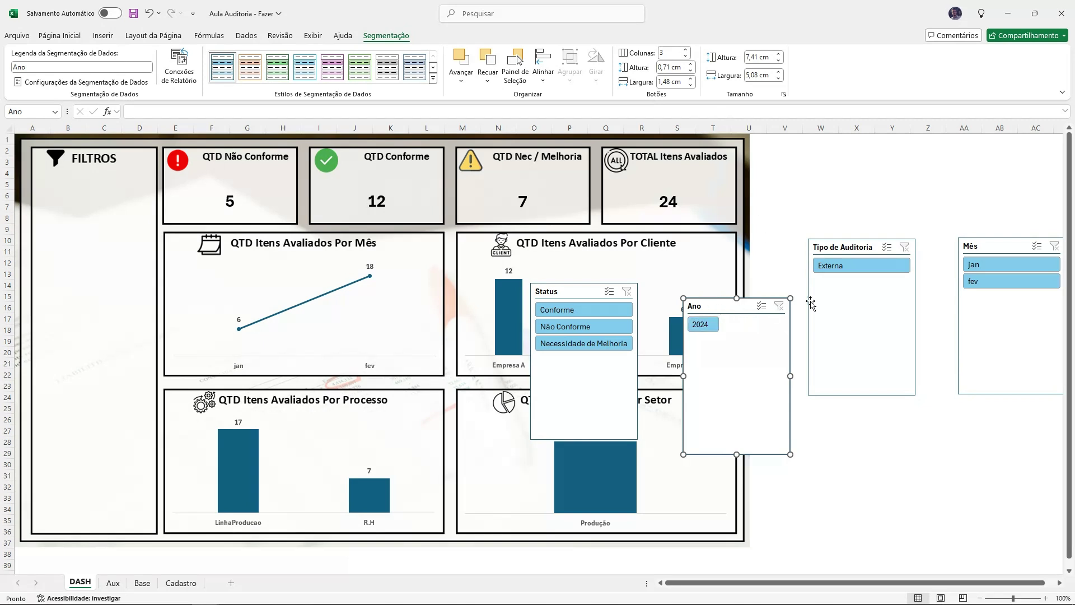
left_click(976, 251)
left_click(686, 49)
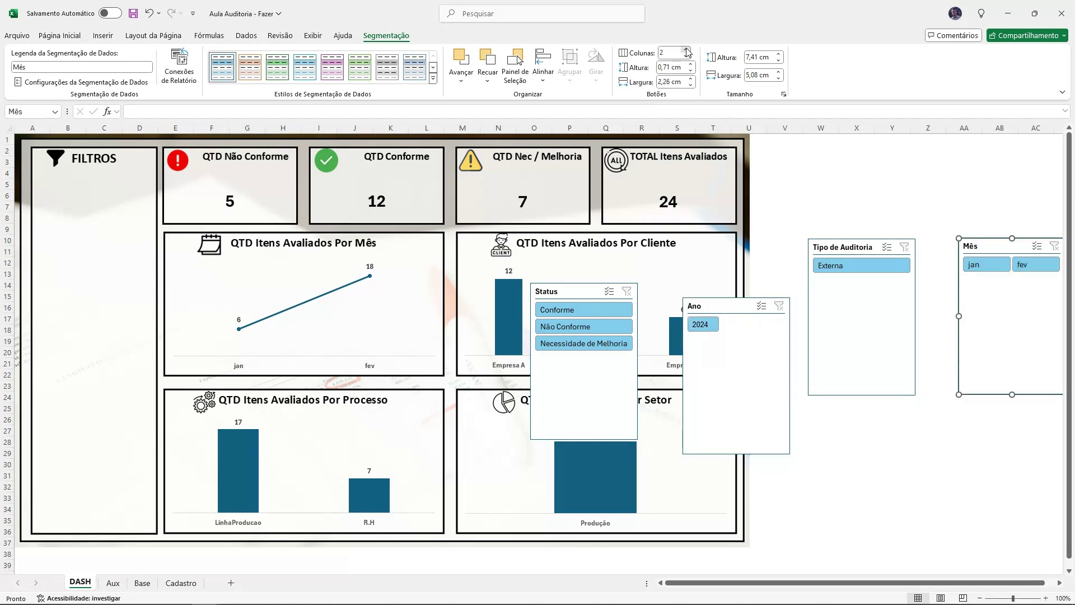
left_click(686, 50)
Step: Stack the Ano and Mês slicers beneath the FILTROS heading and shorten both to remove most of their empty space
left_click(710, 305)
left_click_drag(710, 305, 66, 186)
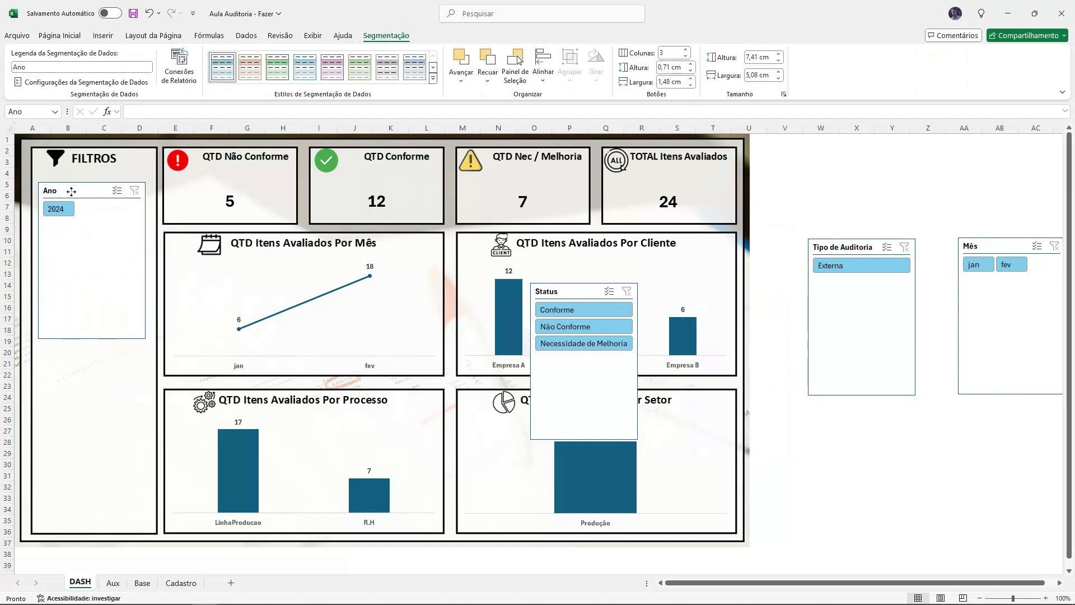
left_click_drag(91, 278, 93, 242)
left_click_drag(1008, 246, 89, 265)
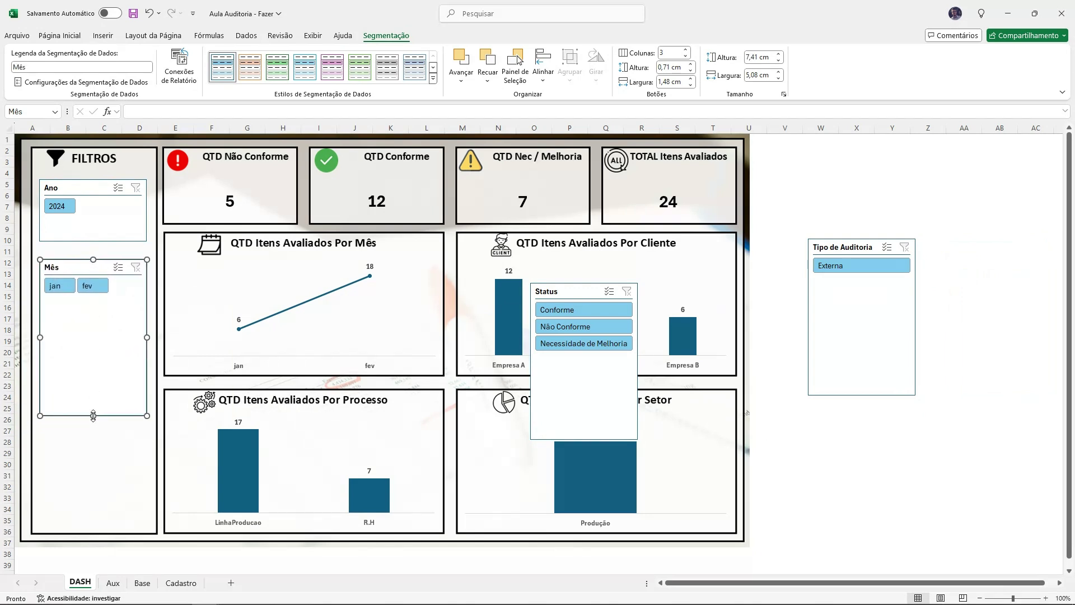
left_click_drag(93, 415, 93, 335)
Step: Place the Tipo de Auditoria slicer, about 3.4 cm tall, below Mês, and fit the Status slicer beneath it within the FILTROS frame
left_click_drag(835, 249, 67, 366)
left_click_drag(93, 504, 94, 419)
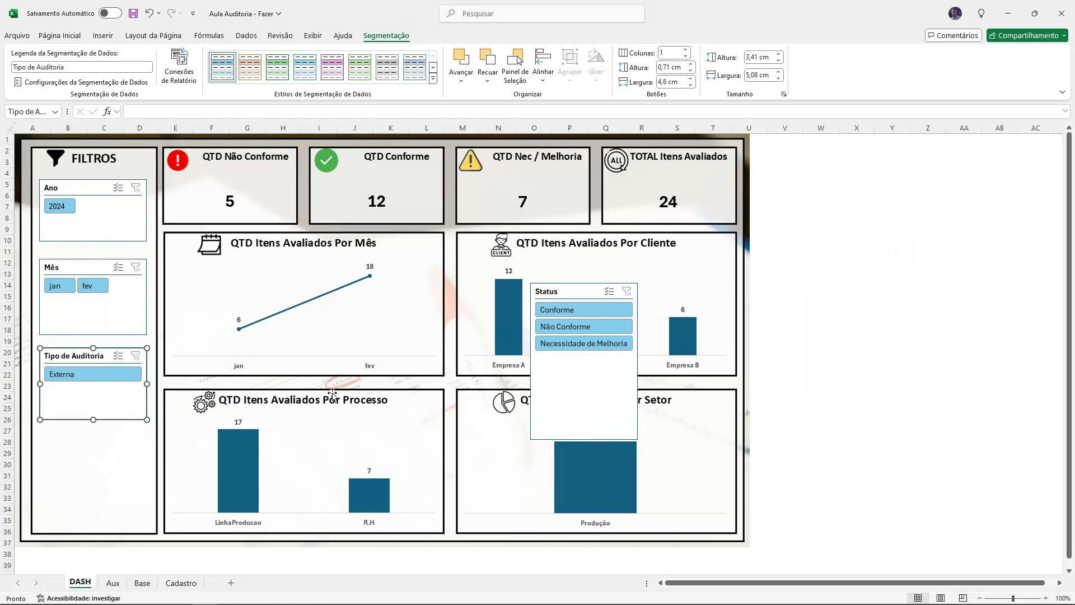
left_click_drag(576, 288, 84, 429)
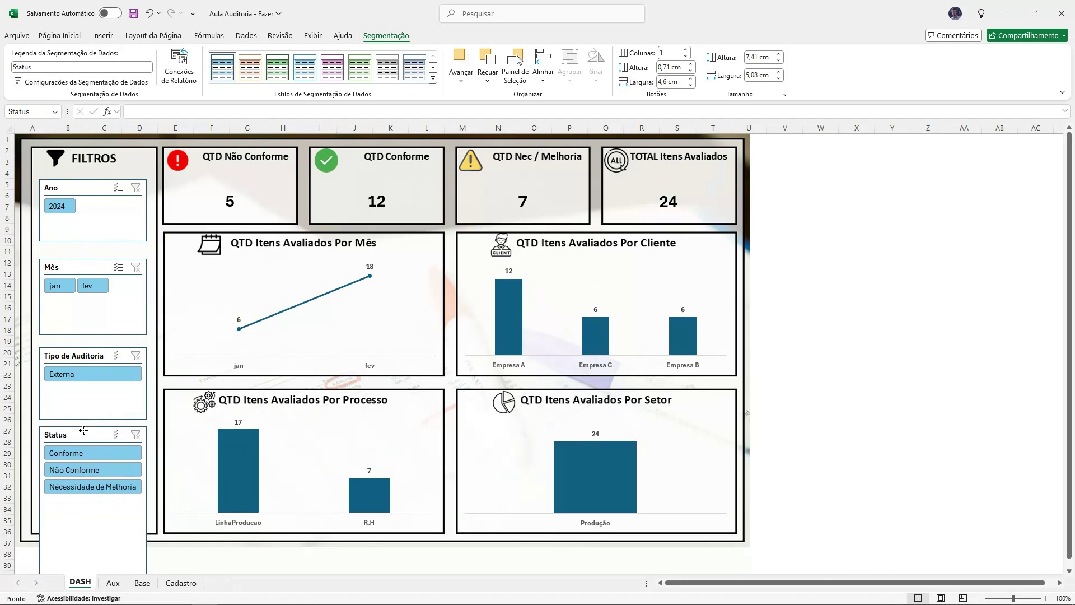
scroll(93, 523, "down", 2)
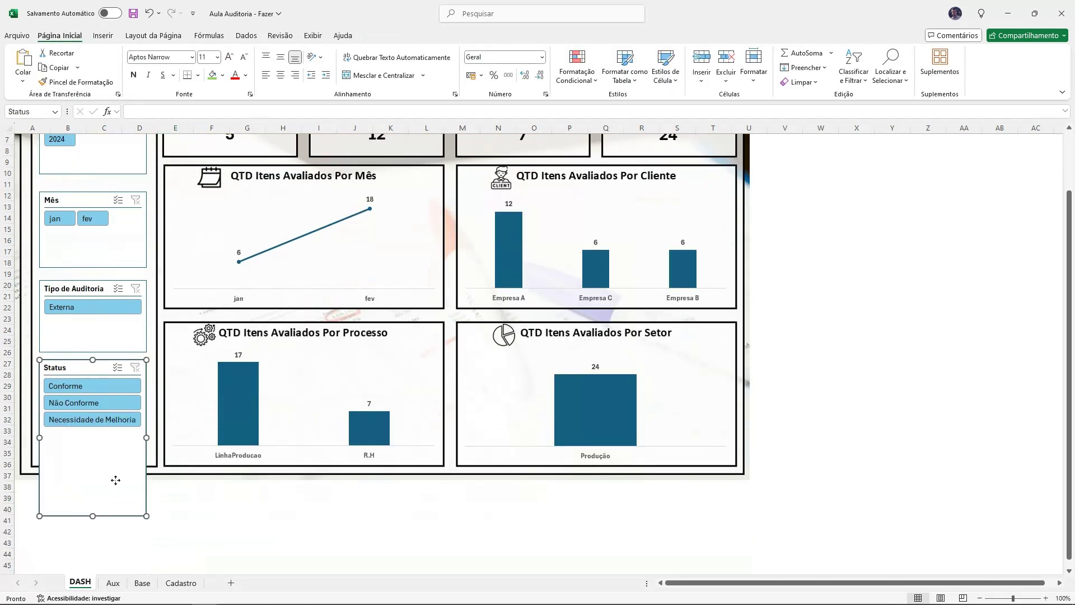
left_click(168, 520)
scroll(164, 526, "up", 2)
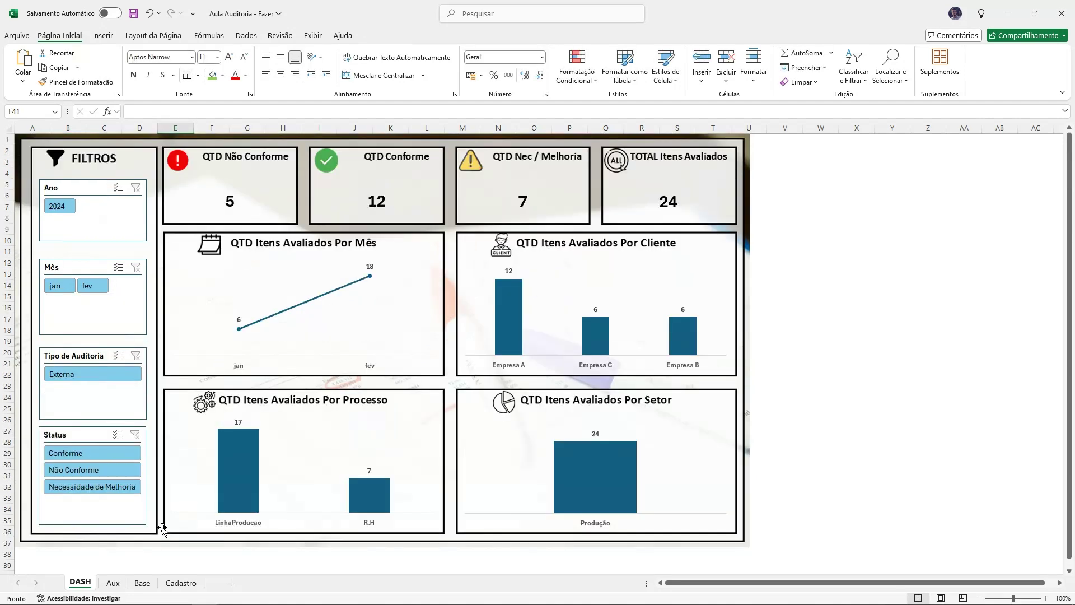
Step: Review the Qual Auditoria ? and Quem Auditou columns on the Base sheet as further filter candidates
left_click(143, 583)
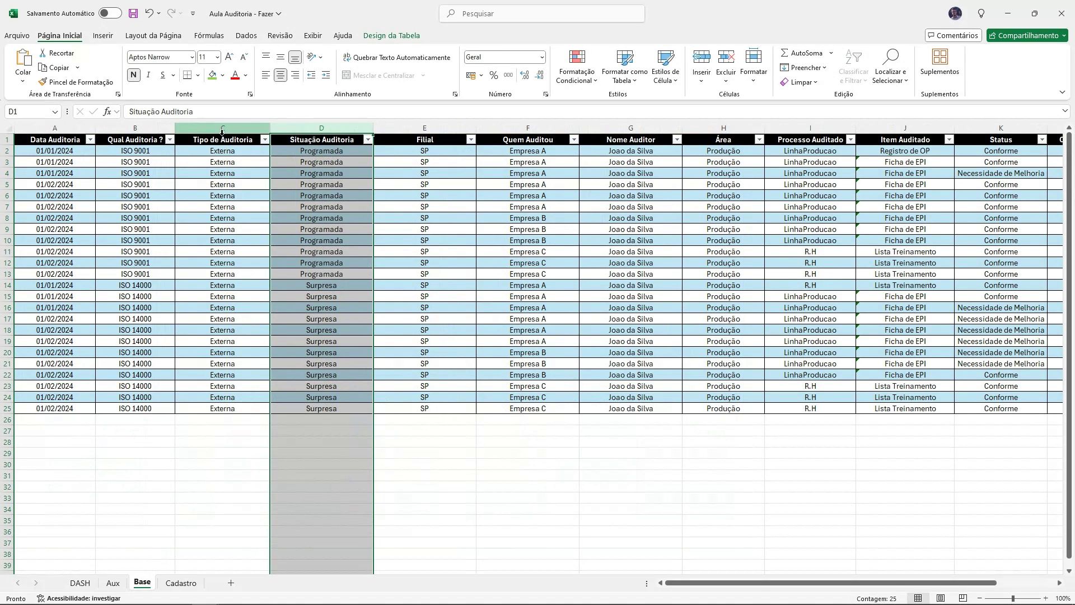
left_click(126, 129)
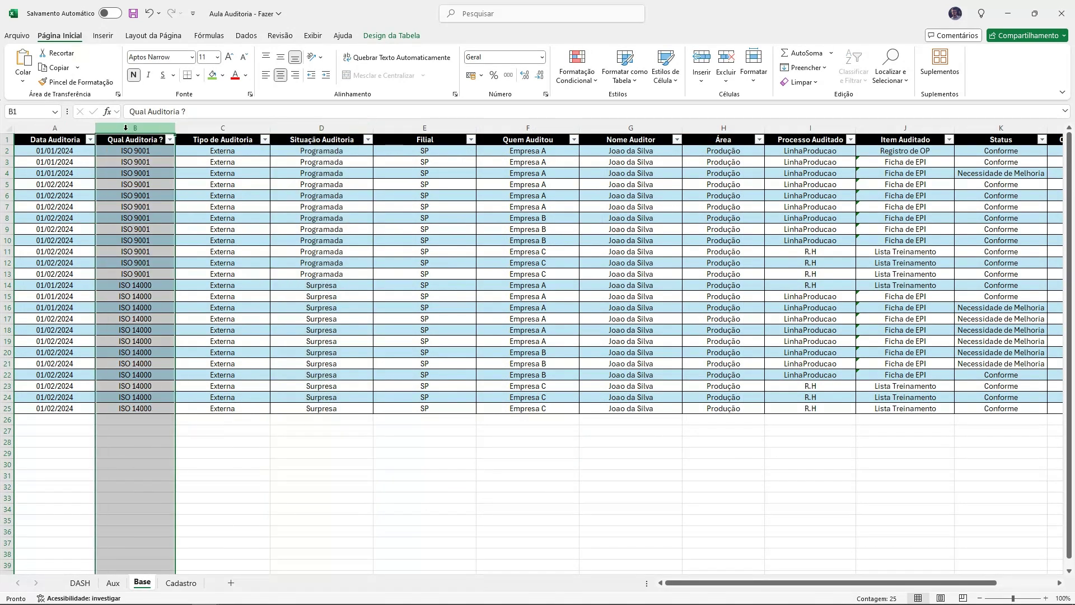
left_click(141, 172)
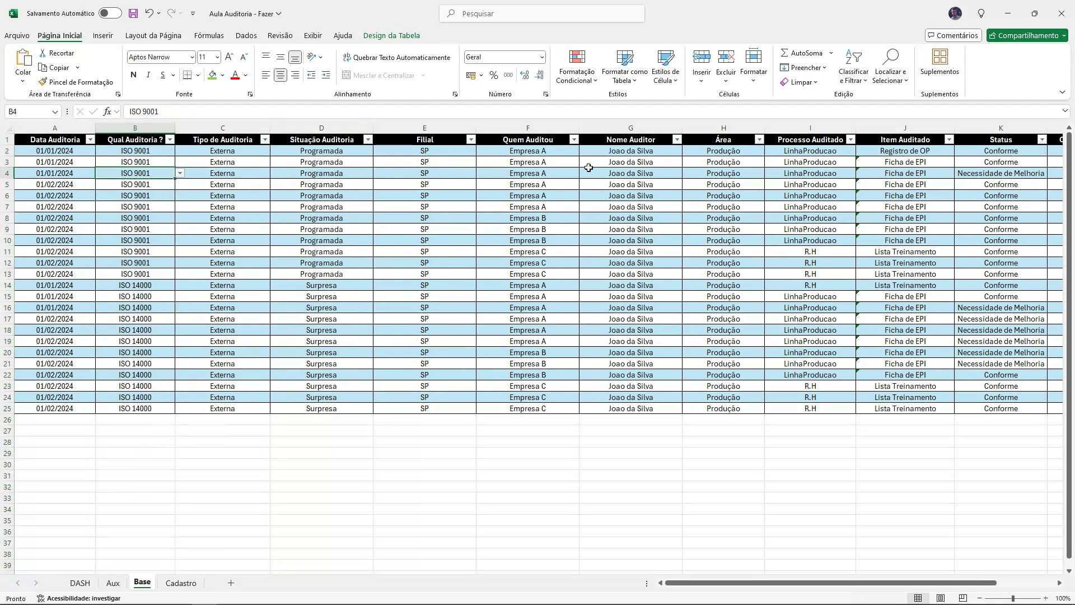
left_click(545, 131)
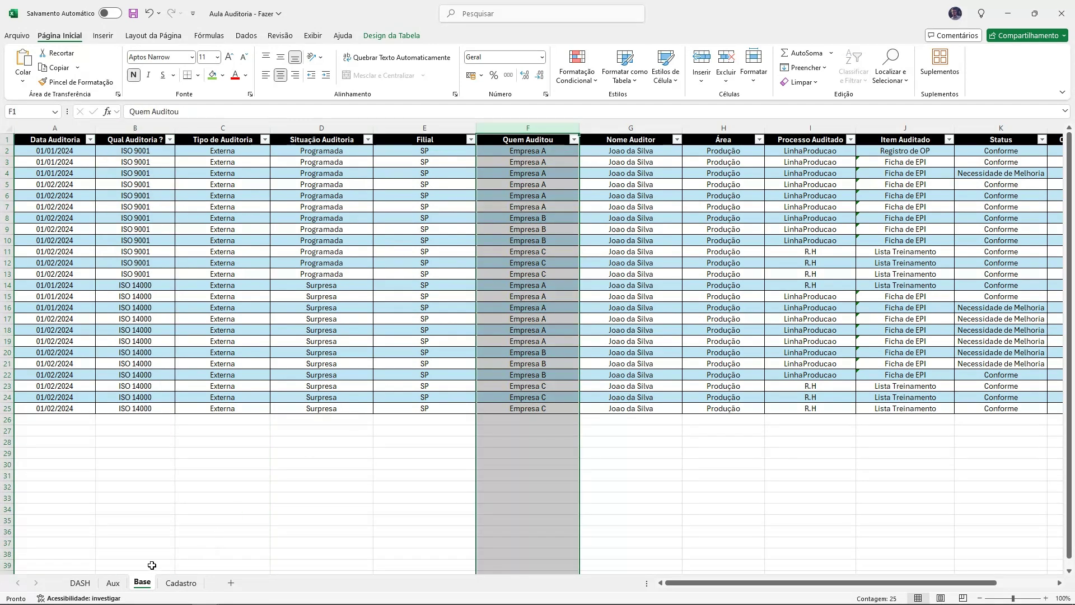
Step: Test the DASH sheet's Status slicer with Conforme, Não Conforme and Necessidade de Melhoria, and clear its filter
left_click(80, 583)
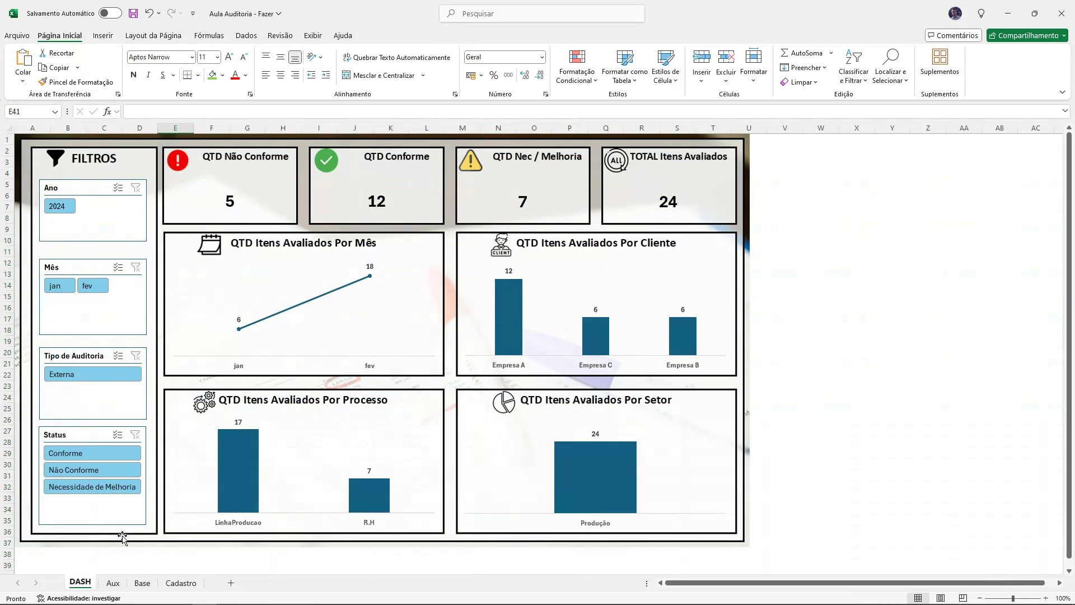
left_click(98, 456)
left_click(96, 473)
left_click(97, 488)
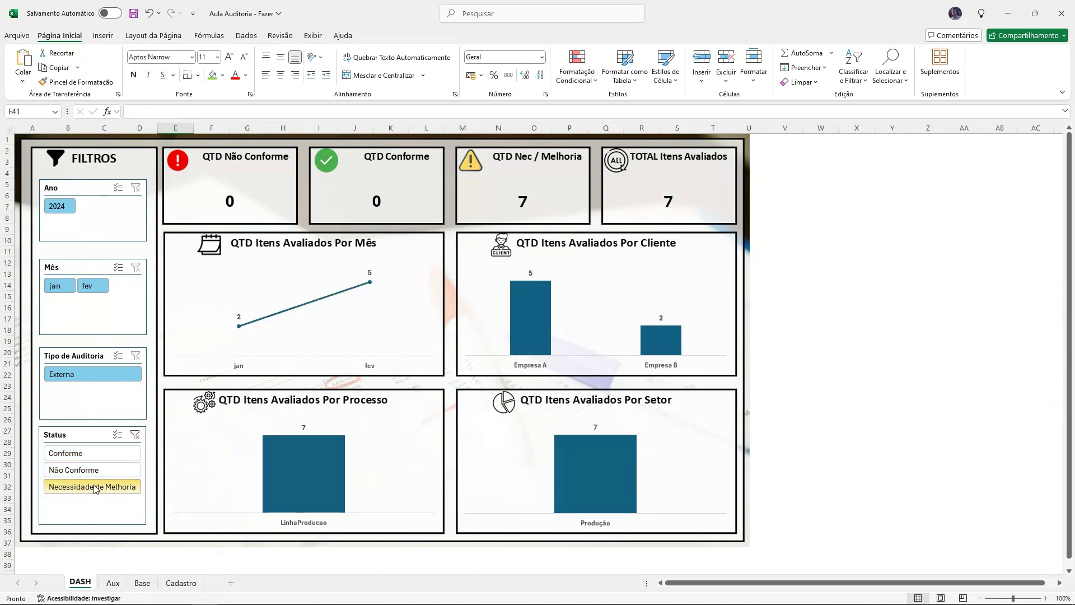
left_click(94, 471)
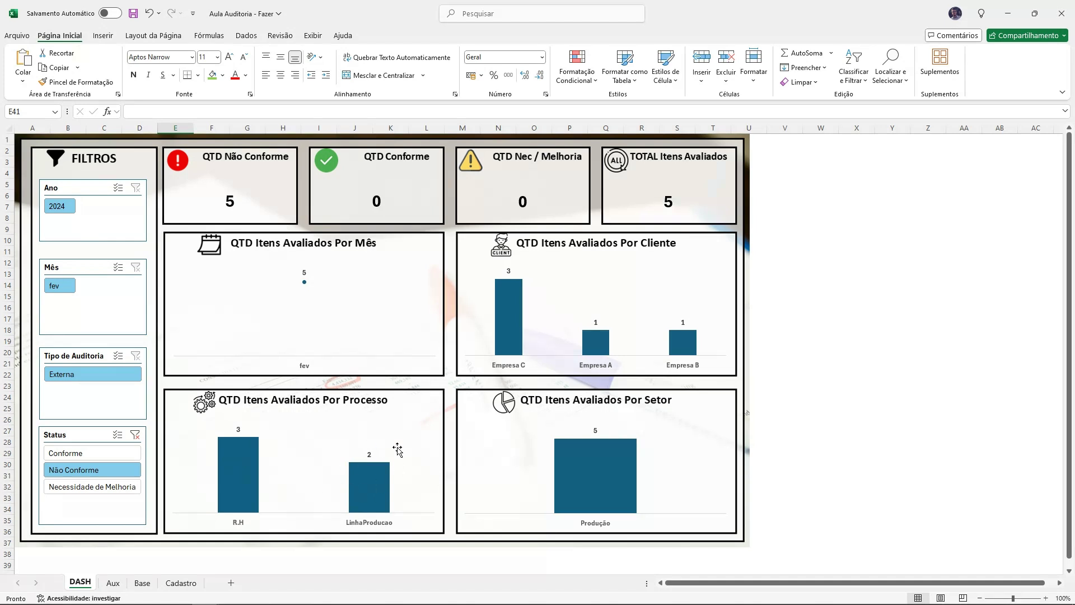
left_click(135, 437)
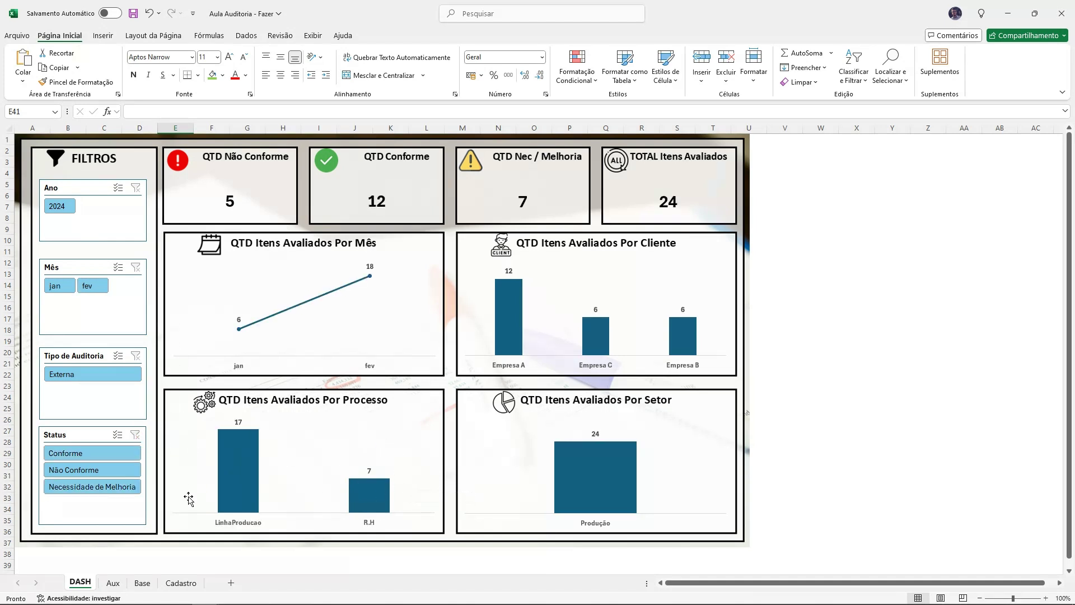
Step: Add row 26 to the Base table by copying the last audit date and changing it to 01/03/2024
left_click(142, 582)
left_click(285, 485)
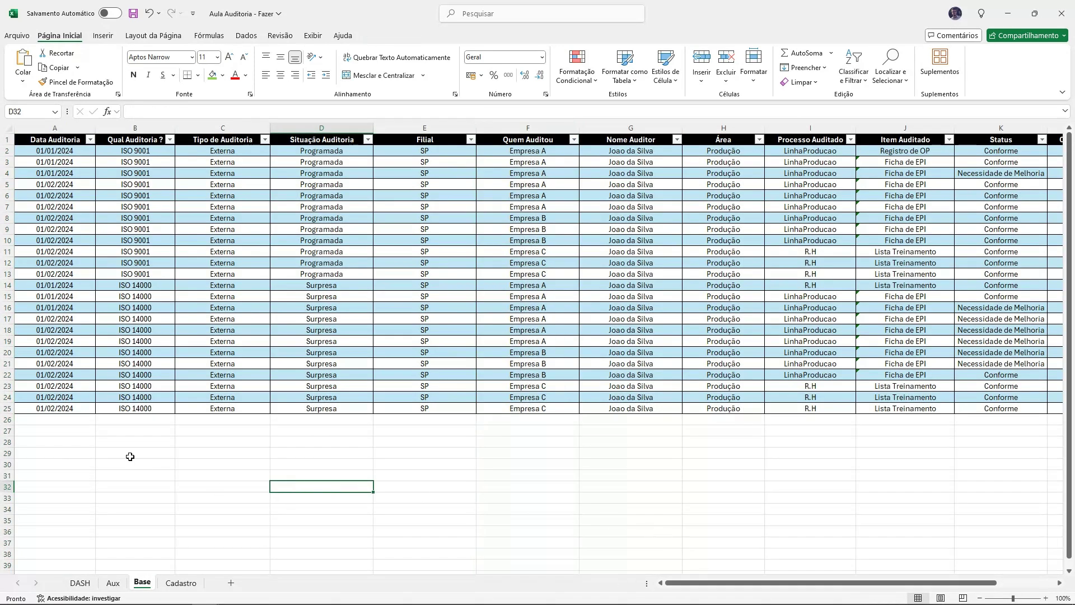
left_click(75, 409)
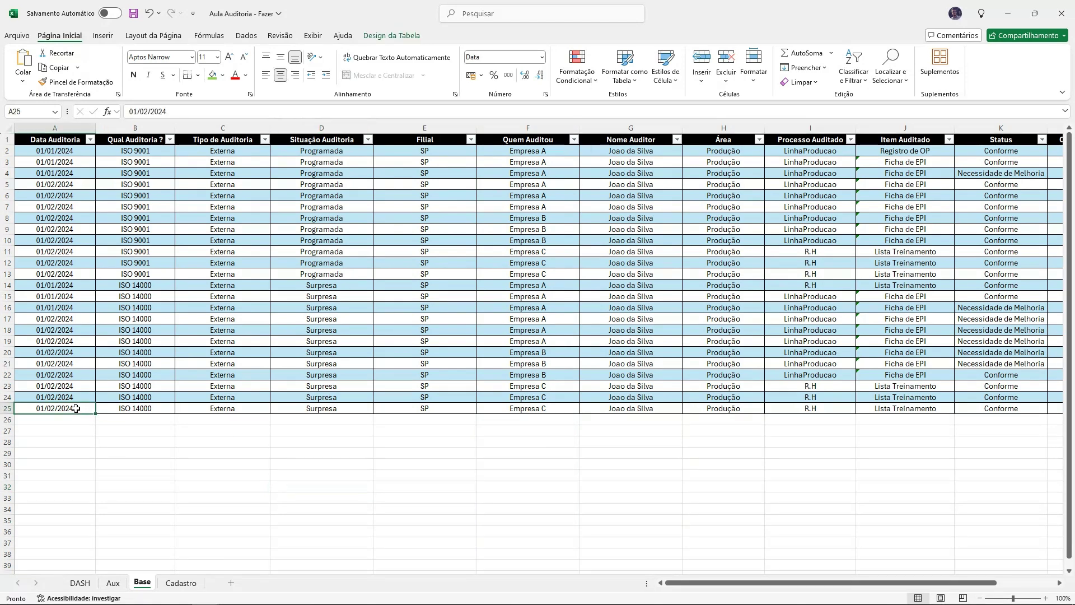
left_click(80, 584)
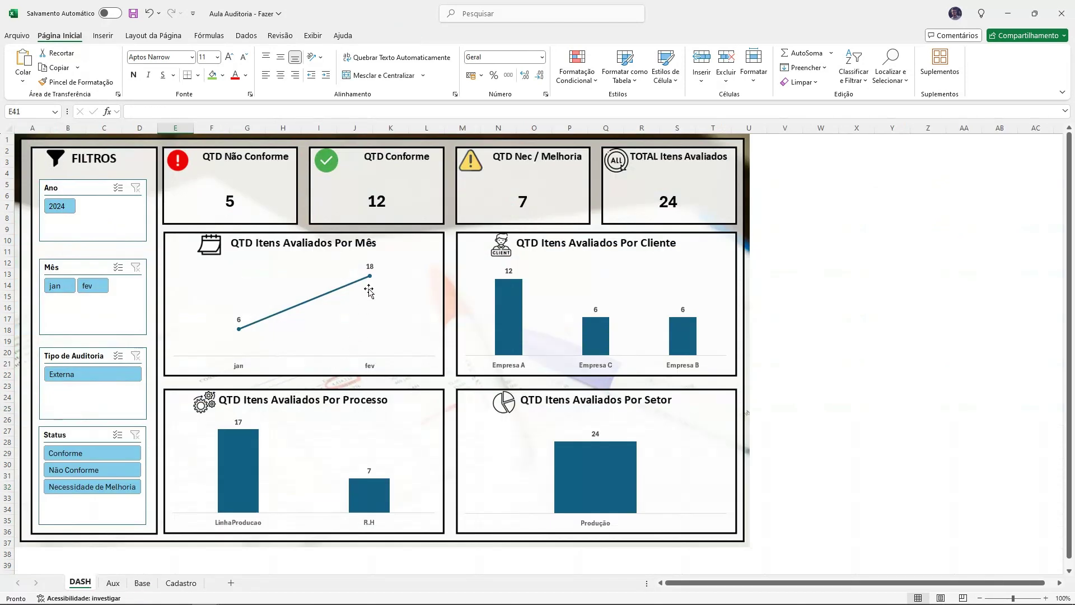
left_click(112, 583)
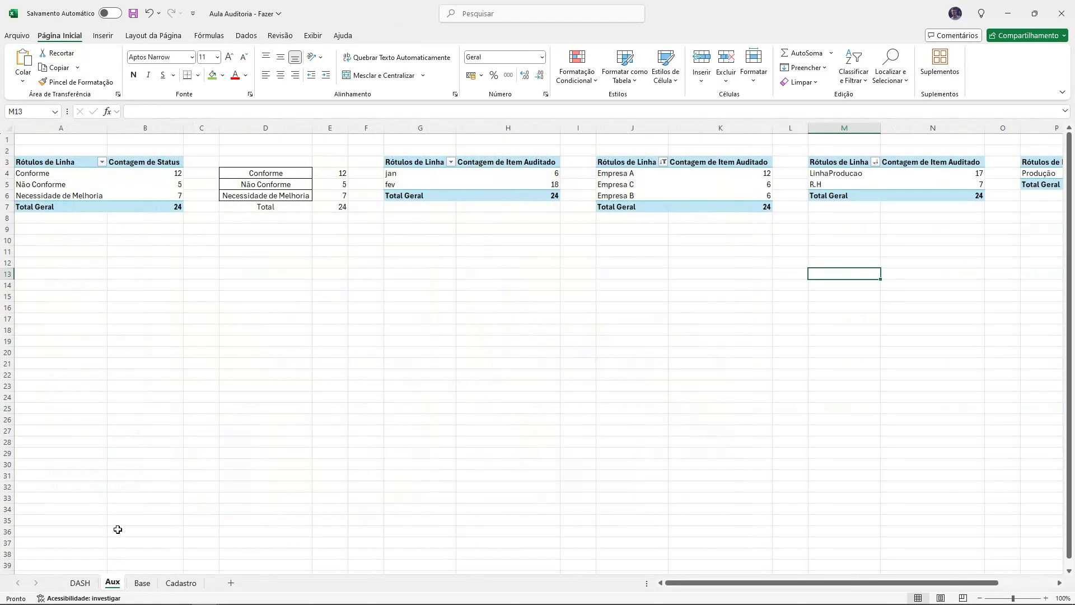
left_click(143, 583)
key("ctrl+c")
left_click(68, 420)
key("ctrl+v")
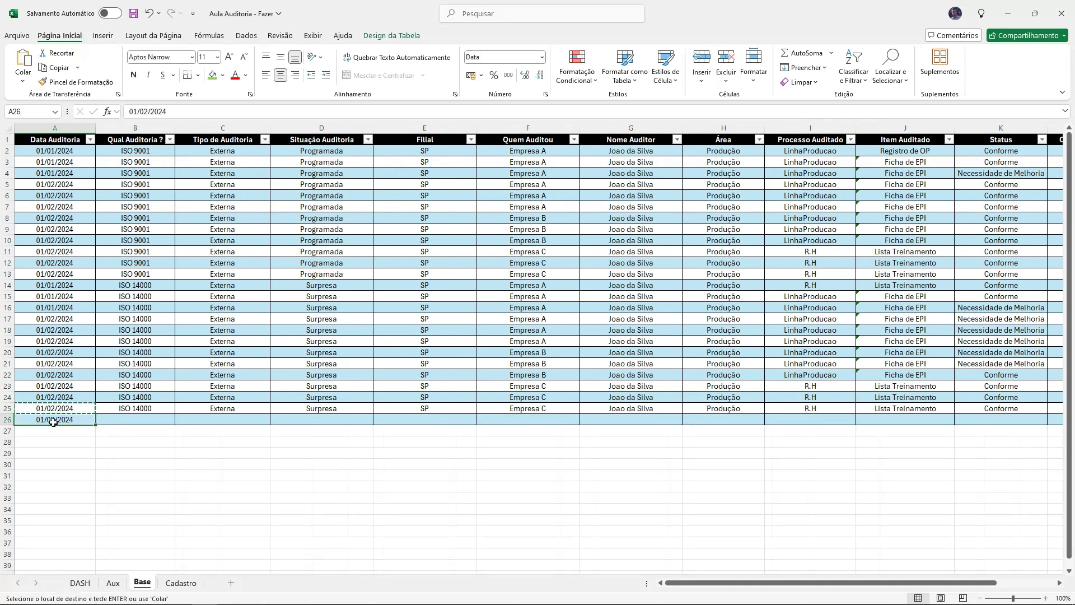
key("Escape")
double_click(84, 420)
key("BackSpace")
type("3")
key("Tab")
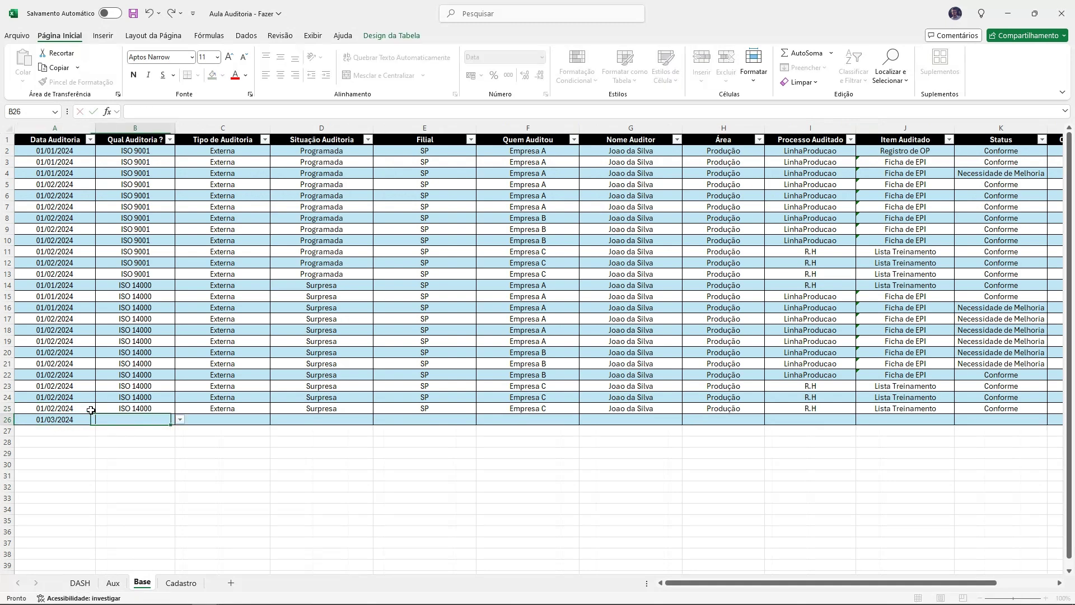
Step: Set Qual Auditoria ? to ISO 9001 and Tipo de Auditoria to Interna in row 26
left_click(180, 420)
left_click(146, 431)
left_click(233, 419)
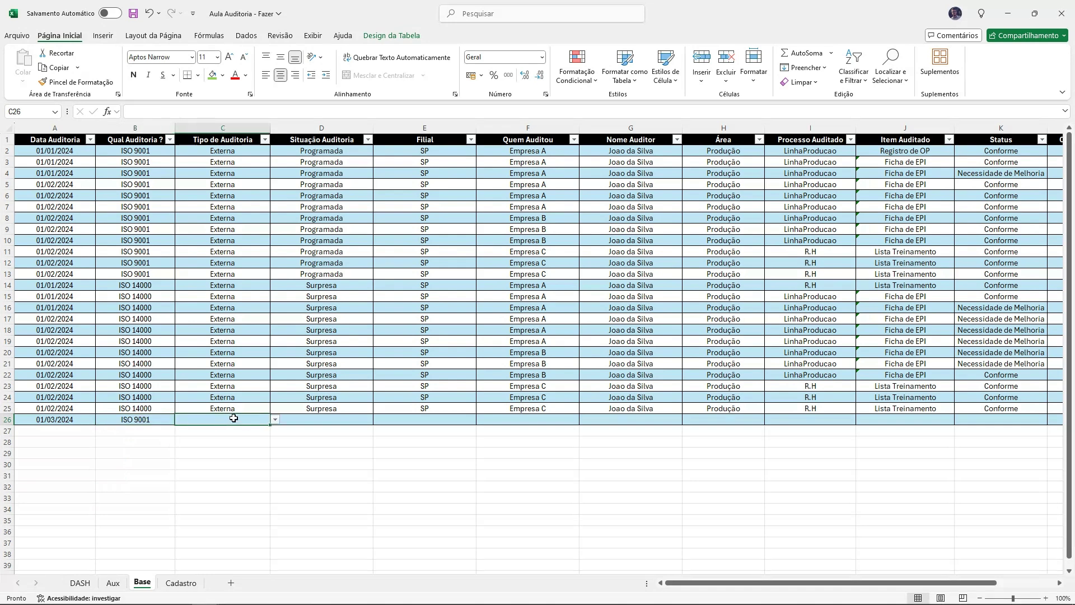
left_click(275, 420)
left_click(224, 441)
Step: Set Situação Auditoria to Surpresa and Filial to SP in row 26
left_click(339, 420)
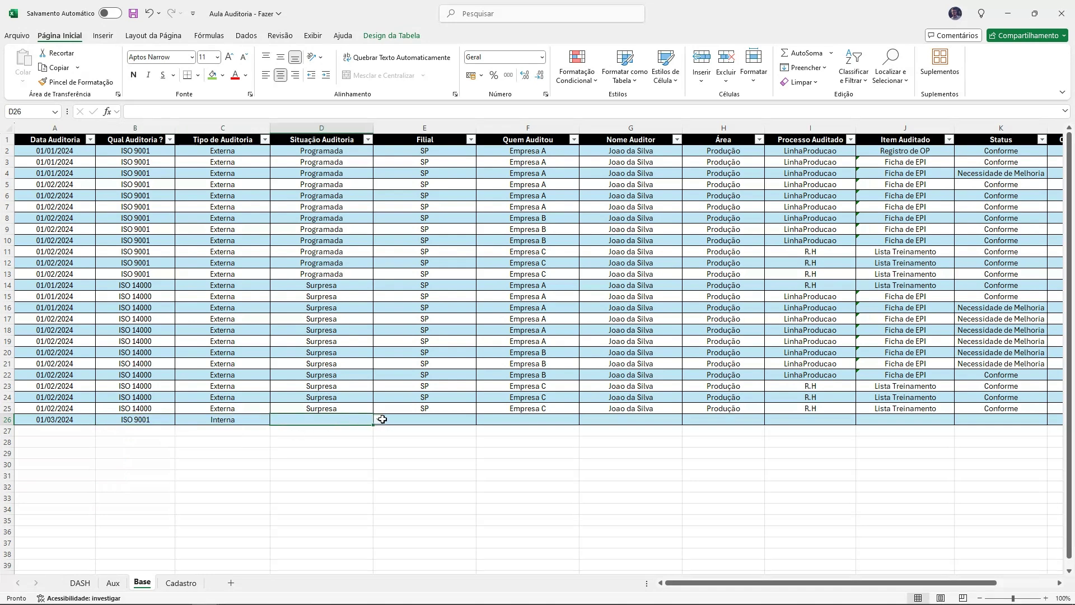
left_click(384, 419)
left_click(365, 420)
left_click(378, 420)
left_click(318, 432)
left_click(425, 420)
left_click(482, 420)
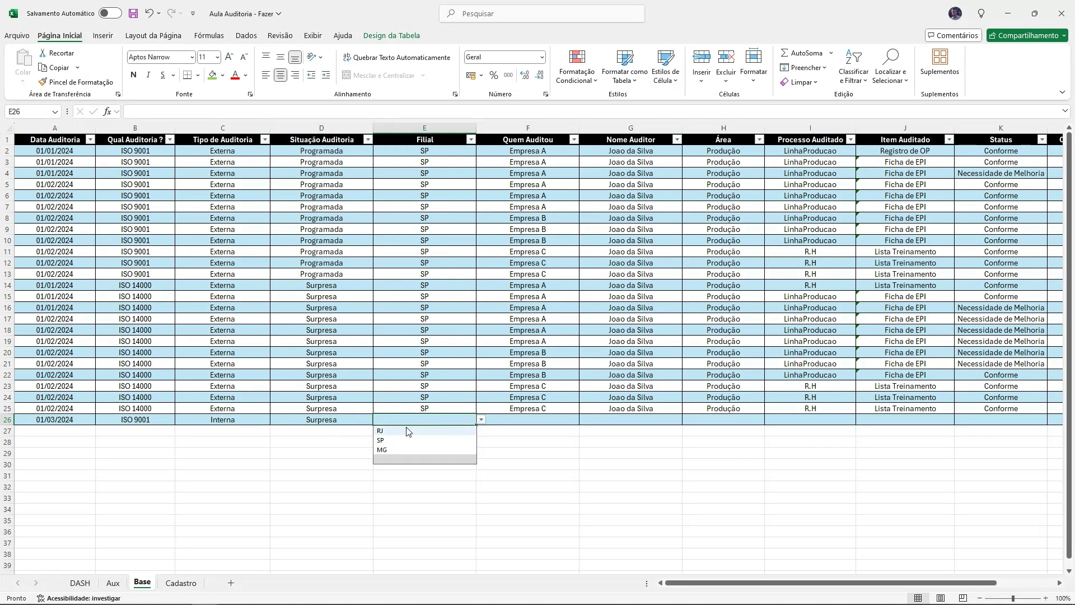
left_click(393, 441)
Step: Open the list of Quem Auditou options for row 26 of the Base table
left_click(516, 421)
left_click(583, 425)
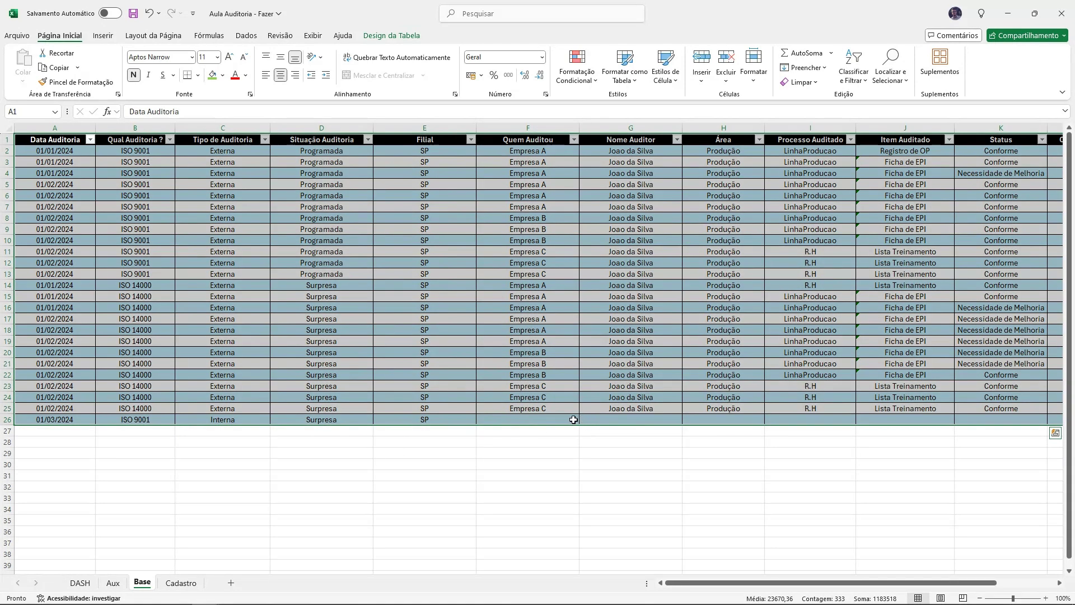
left_click(573, 420)
left_click(589, 421)
left_click(567, 421)
left_click(584, 419)
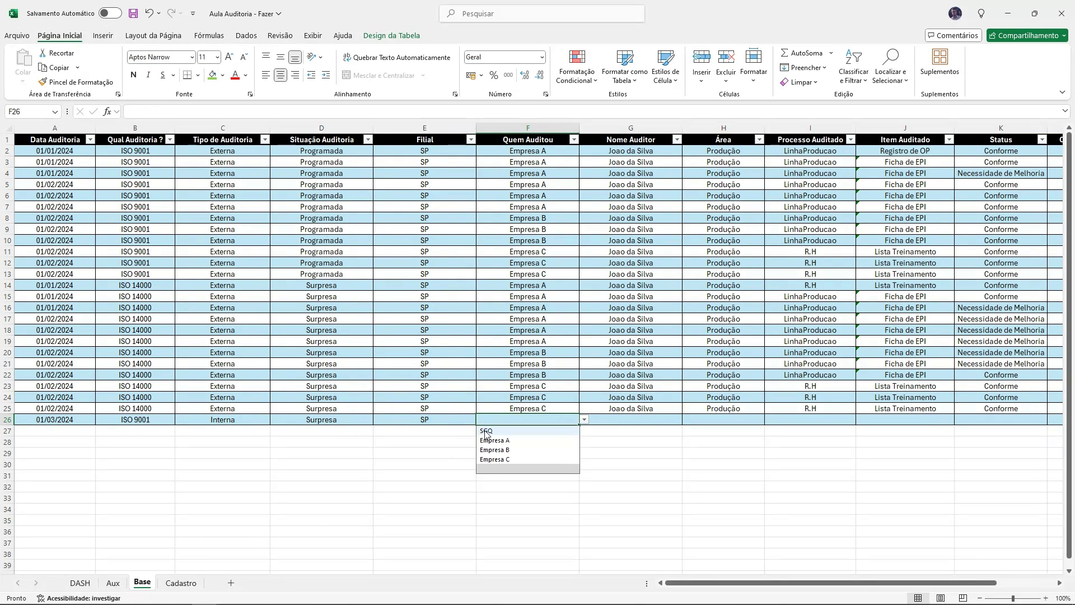
Step: Add a new auditor's name in cell I6 of the Cadastro sheet, below Empresa C in the Quem Auditou list
left_click(164, 586)
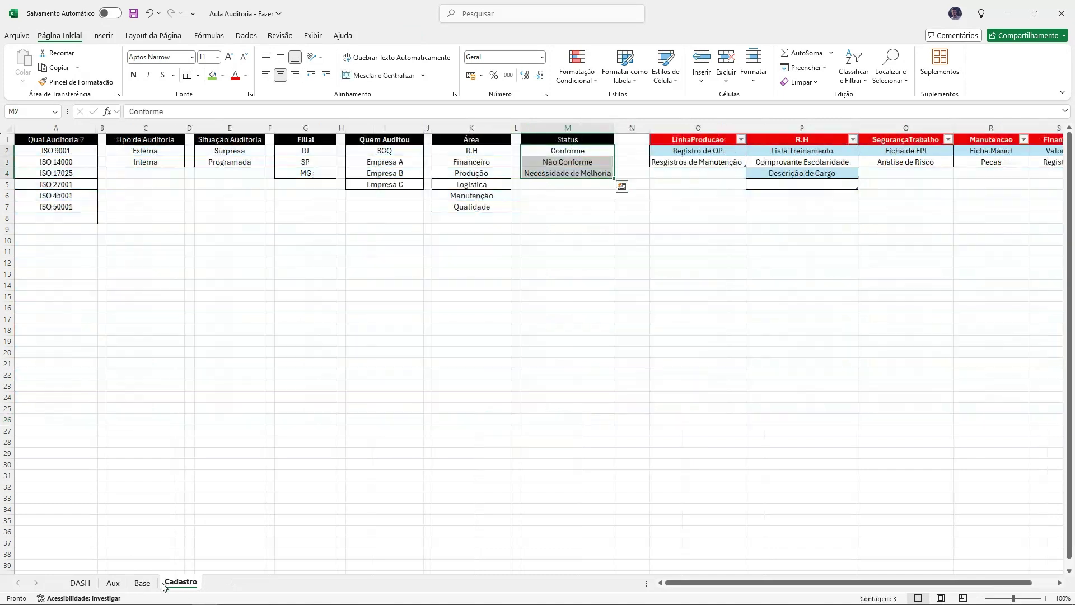
left_click(401, 197)
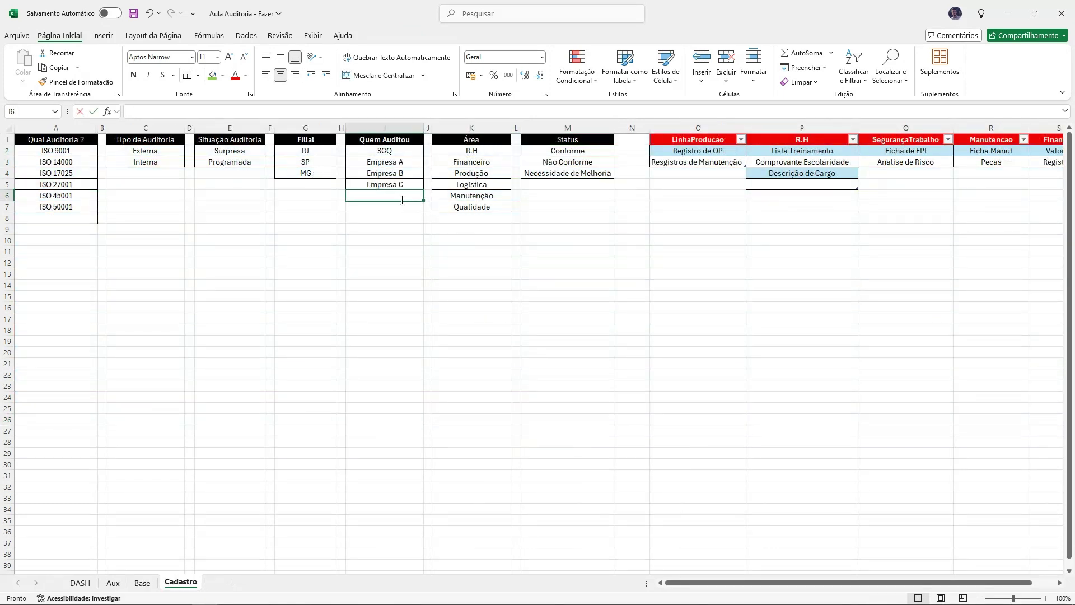
type("N")
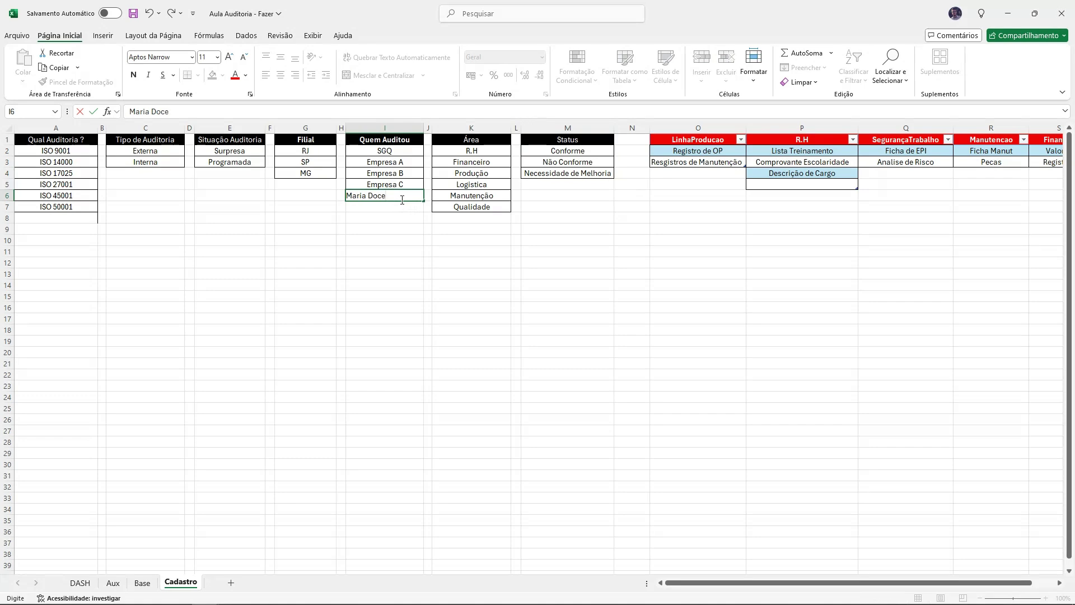
key("Return")
Step: Set Quem Auditou in row 26 of the Base sheet to the auditor newly registered in Cadastro
left_click(80, 583)
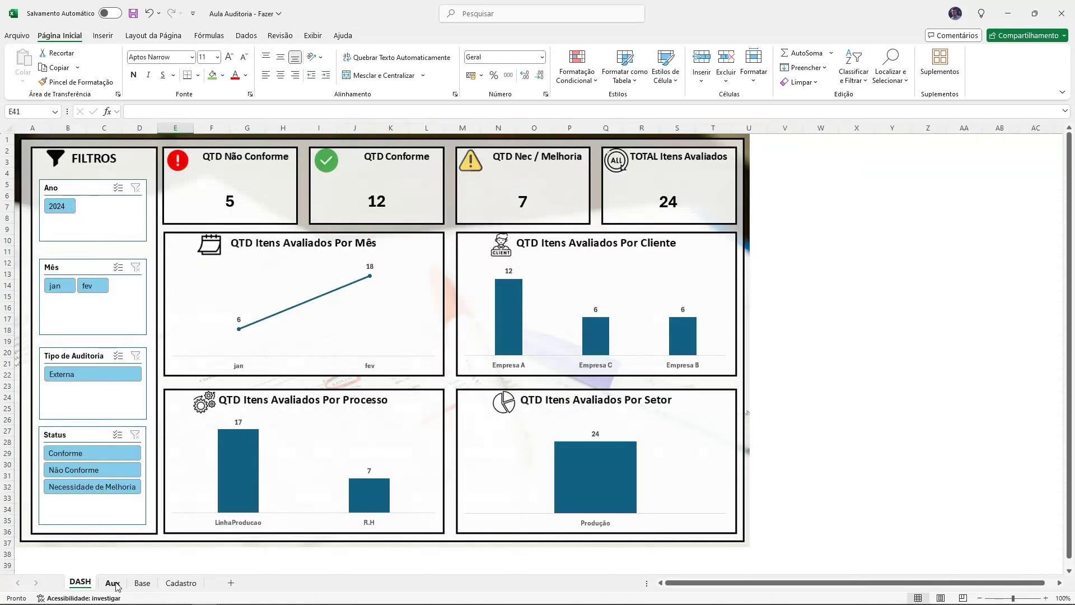
left_click(142, 582)
left_click(584, 422)
left_click(504, 469)
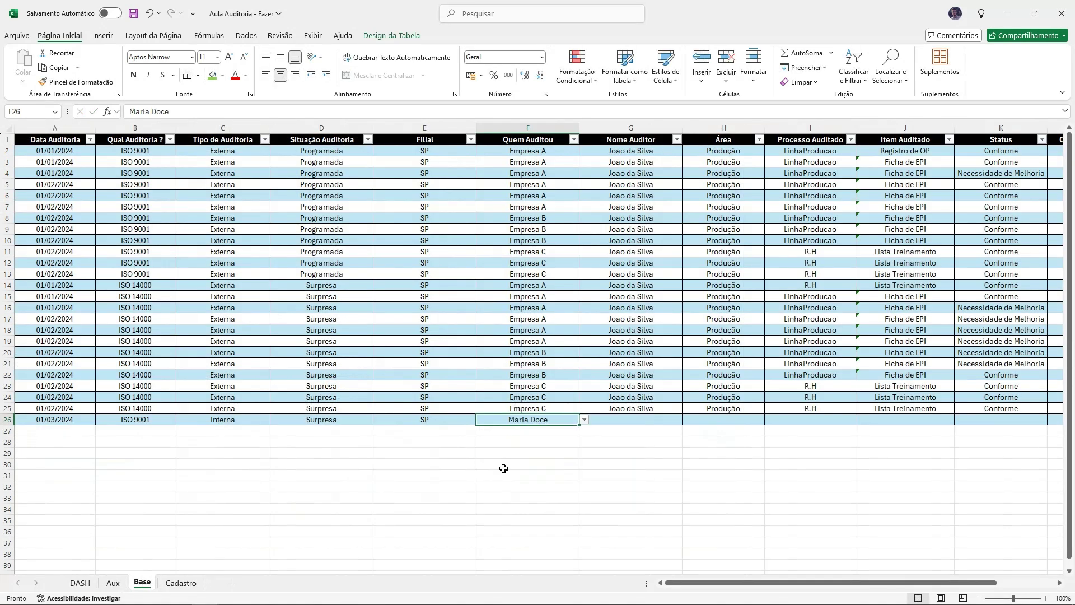
Step: Fill in the auditor's name under Nome Auditor and set Área to R.H in row 26
left_click(618, 420)
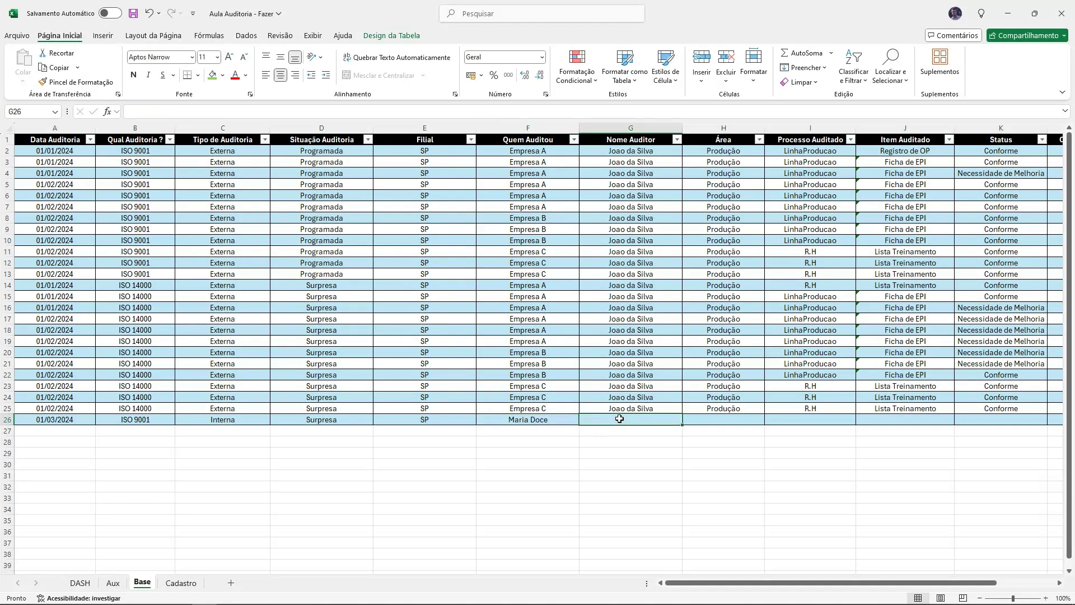
type("Pedrinho")
key("Tab")
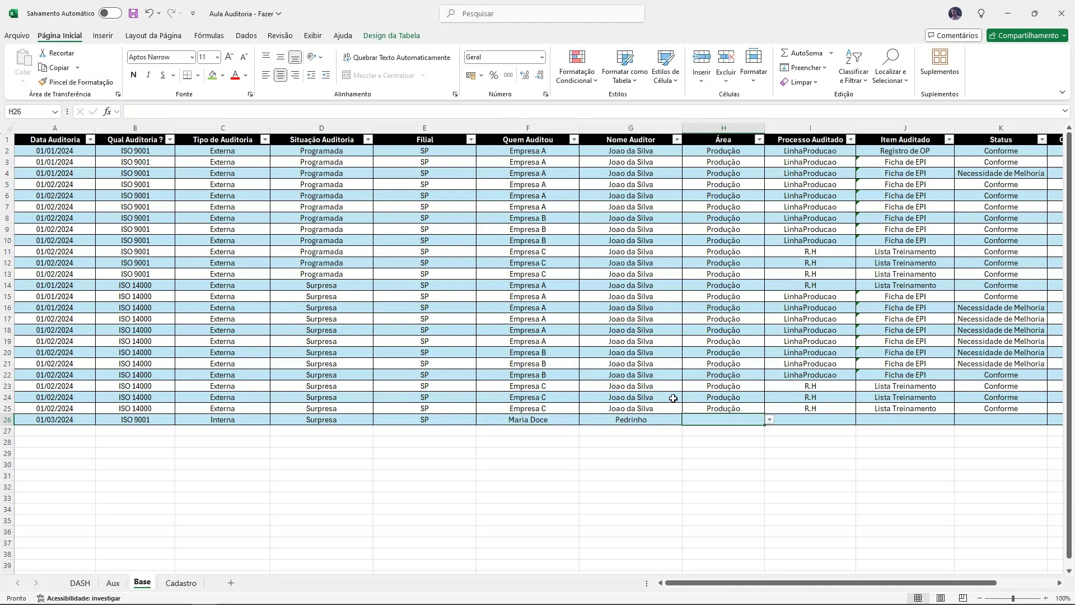
left_click(770, 422)
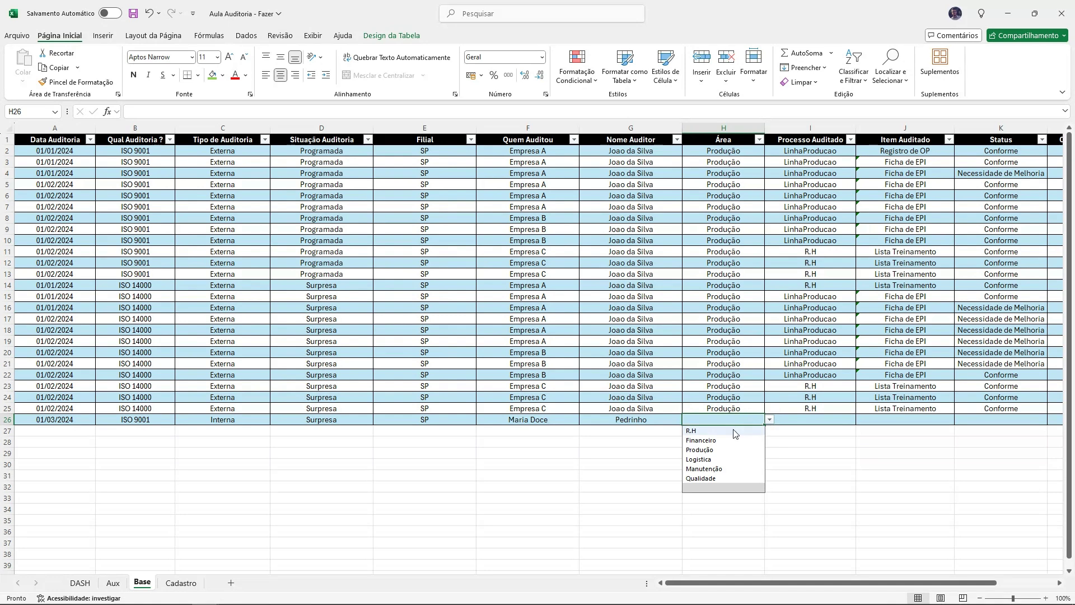
left_click(695, 431)
Step: Set Processo Auditado in row 26 to R.H by copying the cell from row 25
left_click(813, 420)
left_click(843, 410)
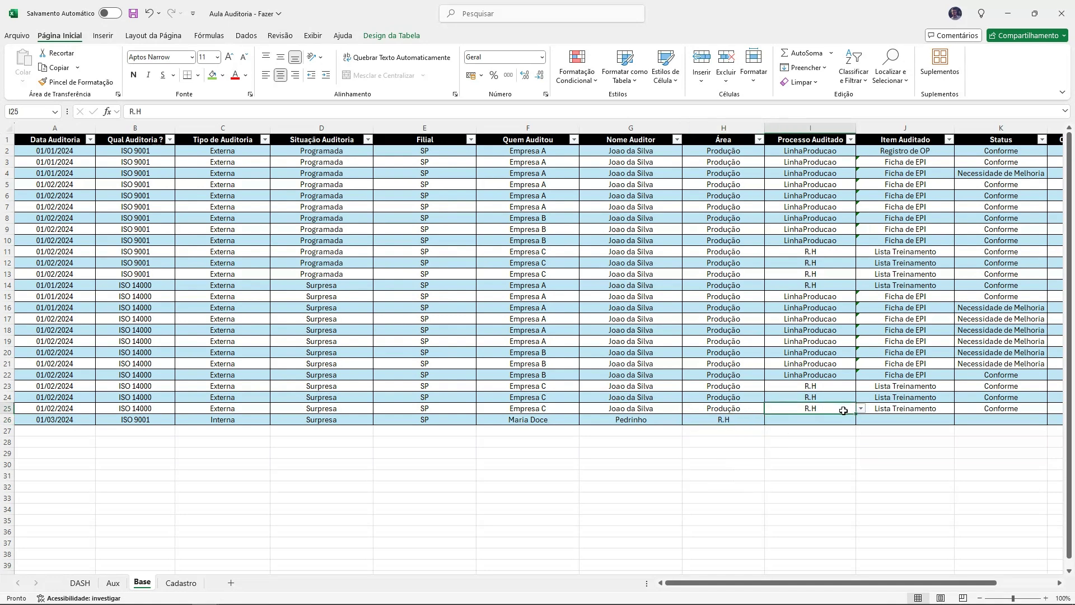
key("ctrl+c")
left_click(834, 420)
key("ctrl+v")
left_click(862, 420)
left_click(809, 440)
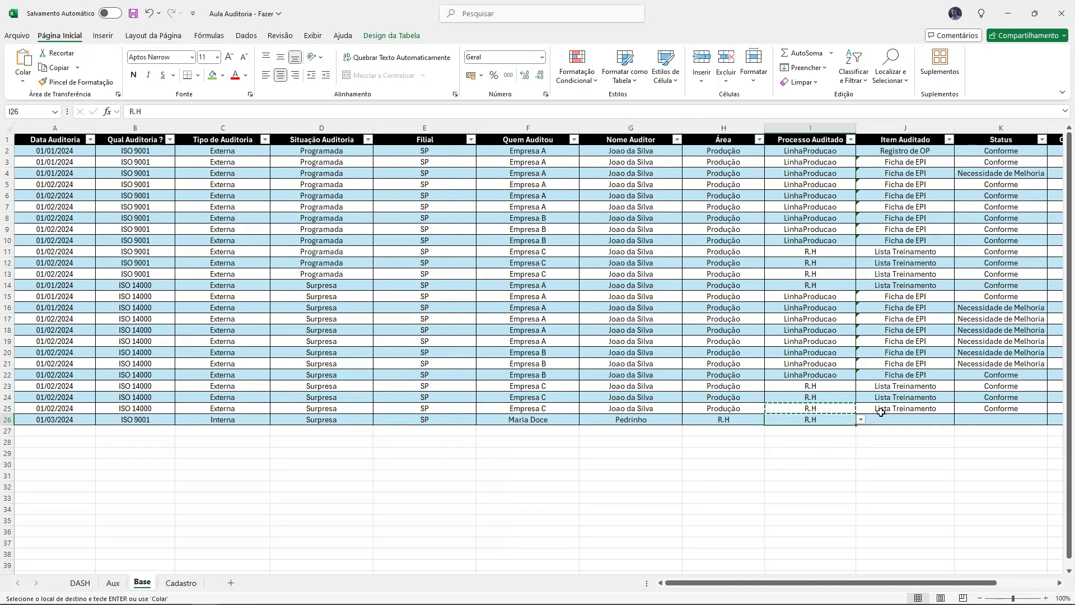
Step: Copy Item Auditado from row 25 into row 26 and change it to Comprovante Escolaridade
left_click(894, 408)
key("ctrl+c")
left_click(929, 420)
key("ctrl+v")
left_click(960, 421)
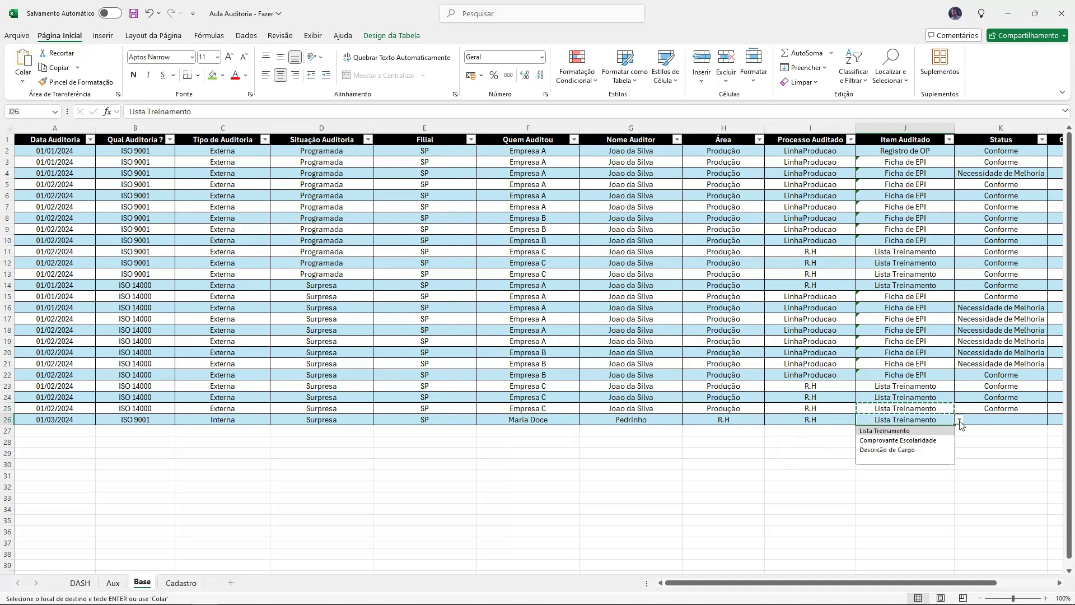
left_click(960, 421)
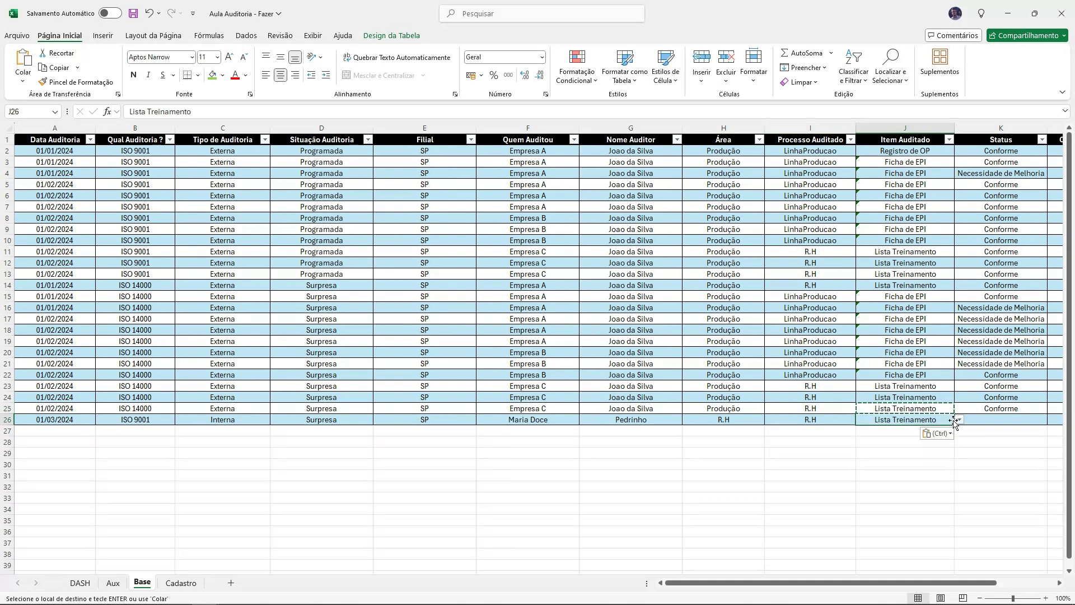
key("Escape")
left_click(960, 420)
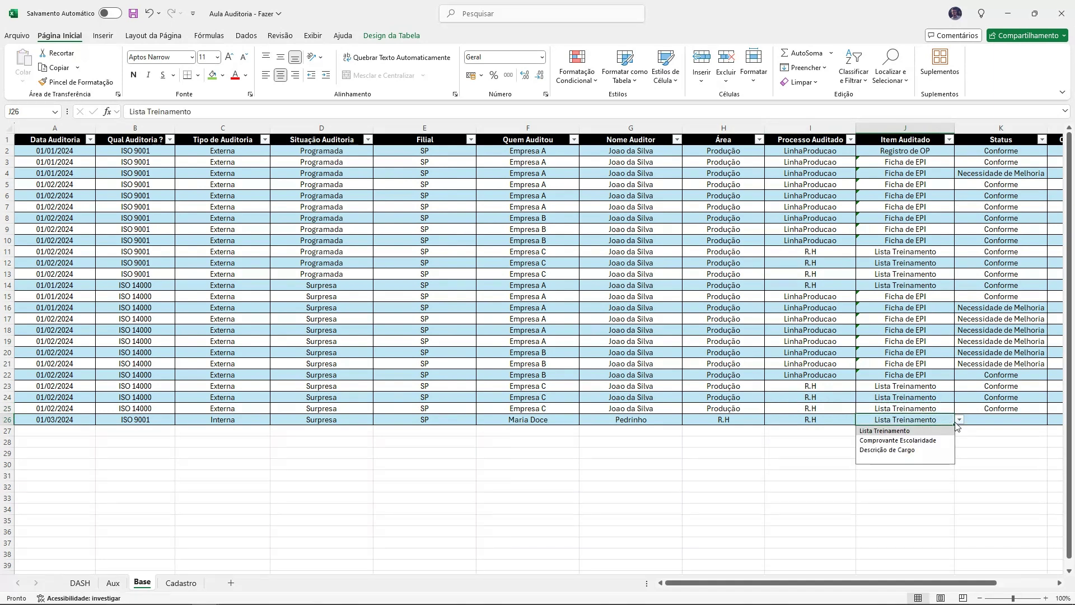
left_click(913, 441)
key("Right")
key("Right")
key("Right")
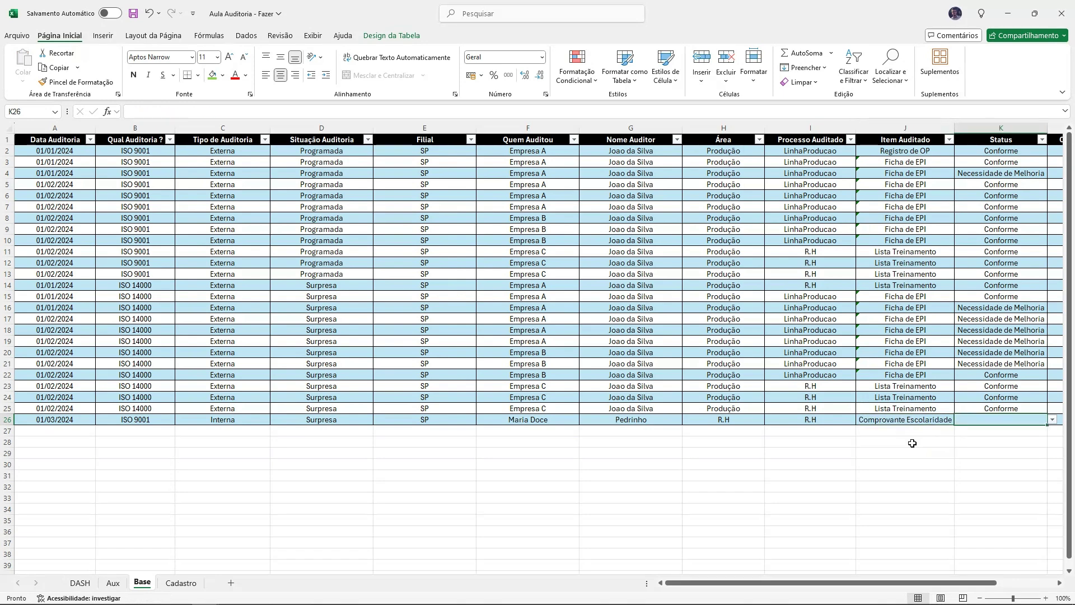
left_click(856, 407)
key("ctrl+c")
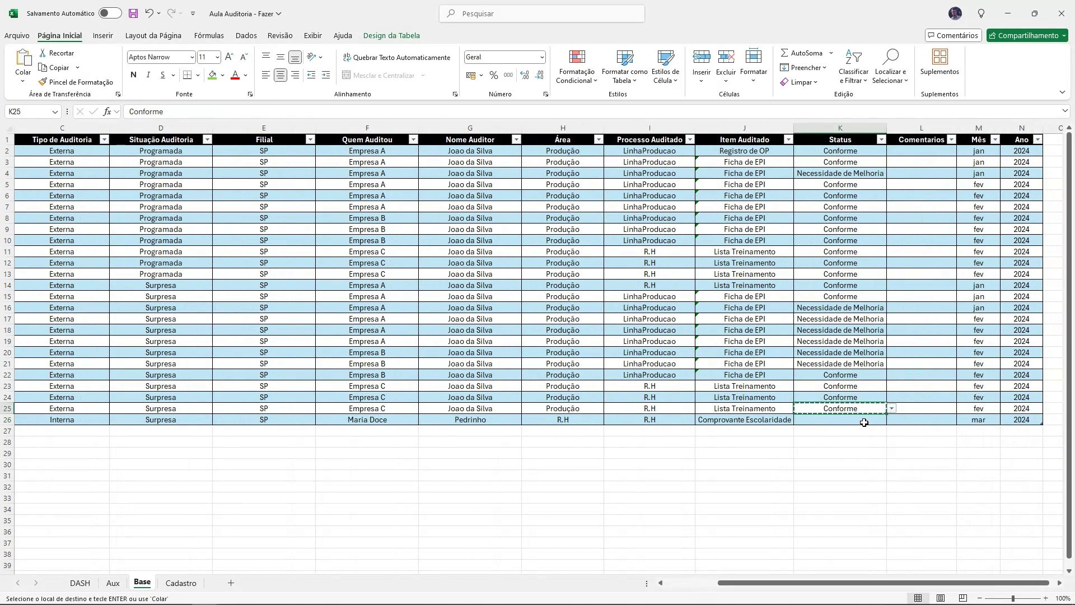
left_click(865, 424)
key("ctrl+v")
key("ctrl+z")
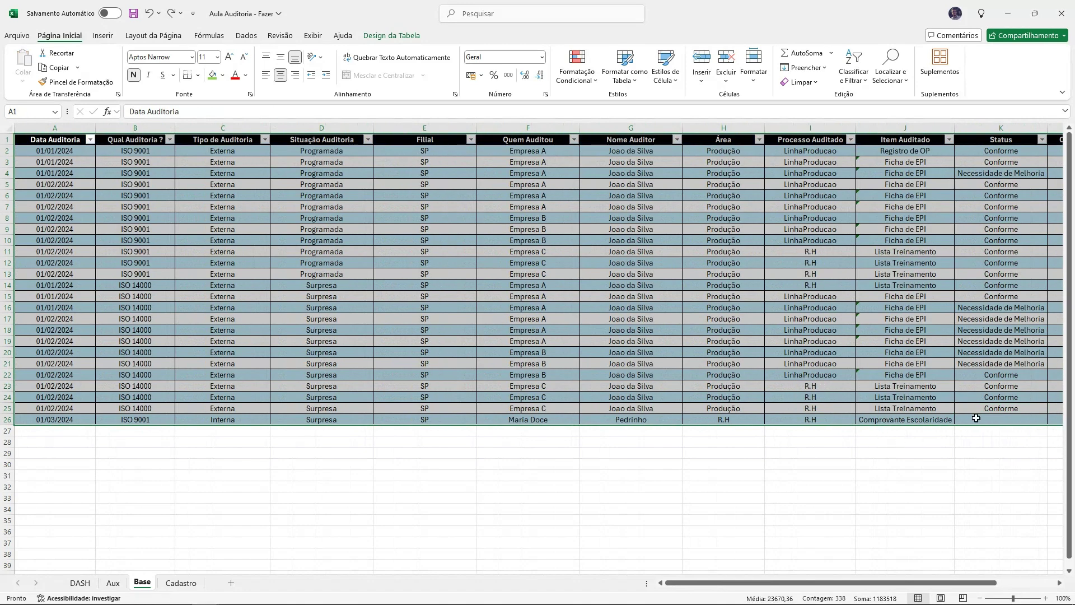
Step: Copy the Status cell from row 25 into row 26 and change it to Não Conforme
left_click(995, 407)
left_click(1009, 422)
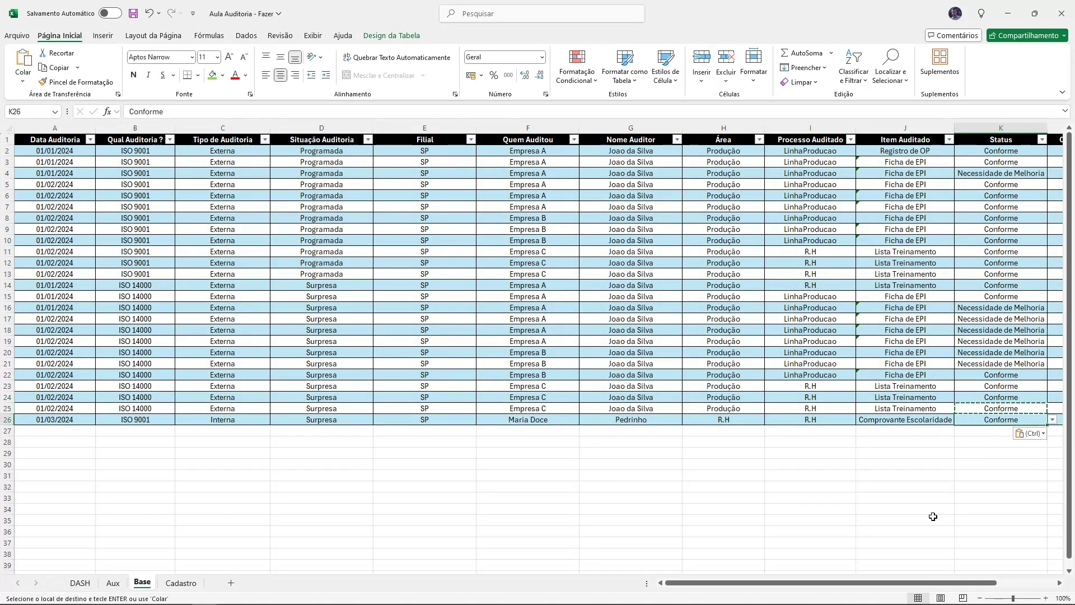
key("Return")
scroll(1008, 422, "right", 2)
left_click(876, 420)
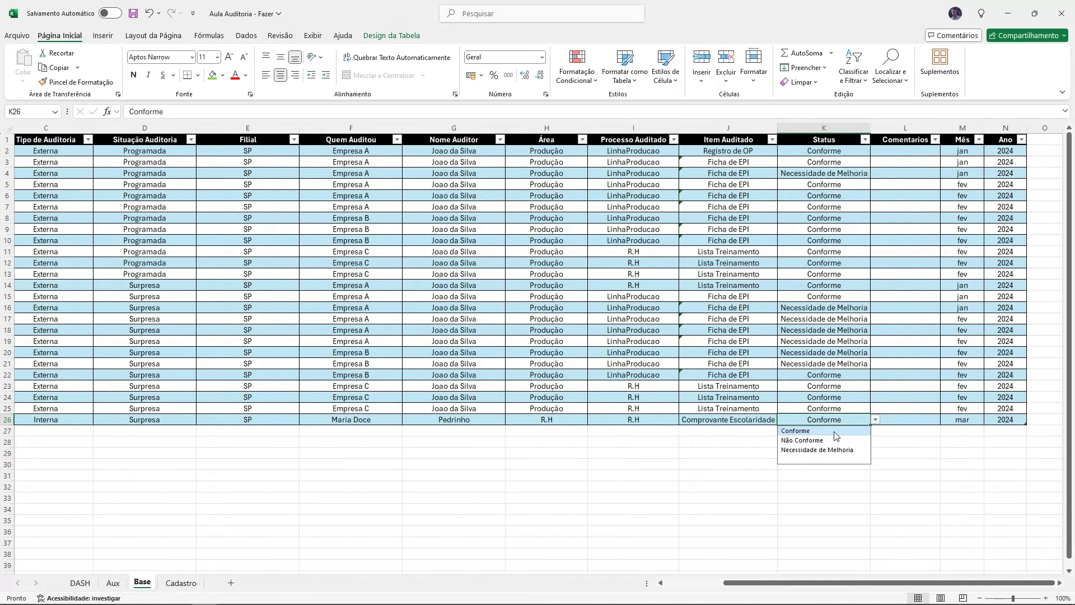
left_click(802, 441)
left_click(806, 466)
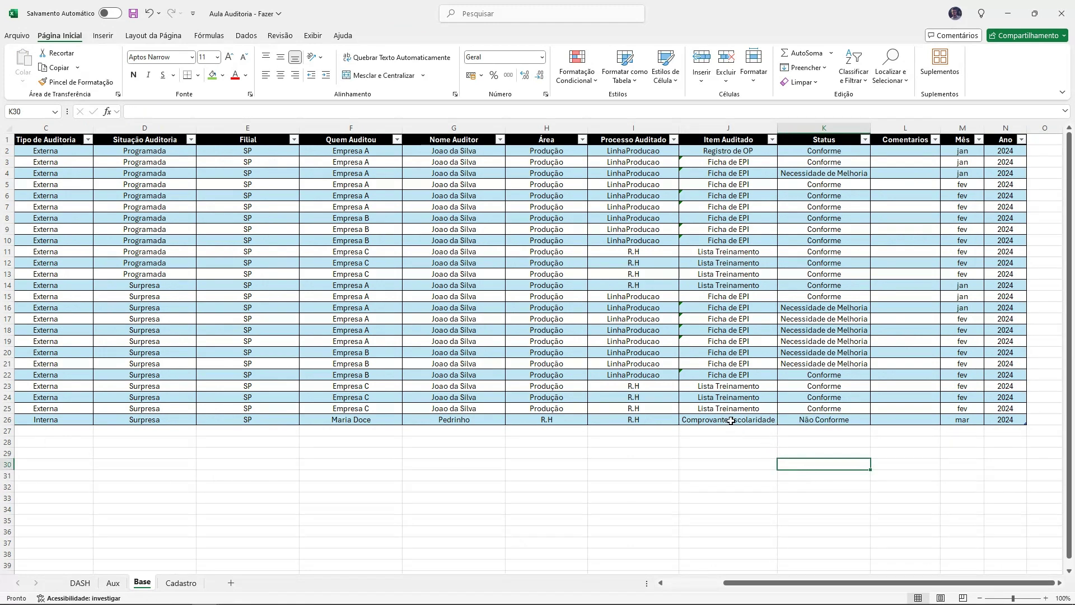
Step: Review the new record in row 26 of Base and compare it with the DASH sheet
left_click_drag(725, 582, 396, 444)
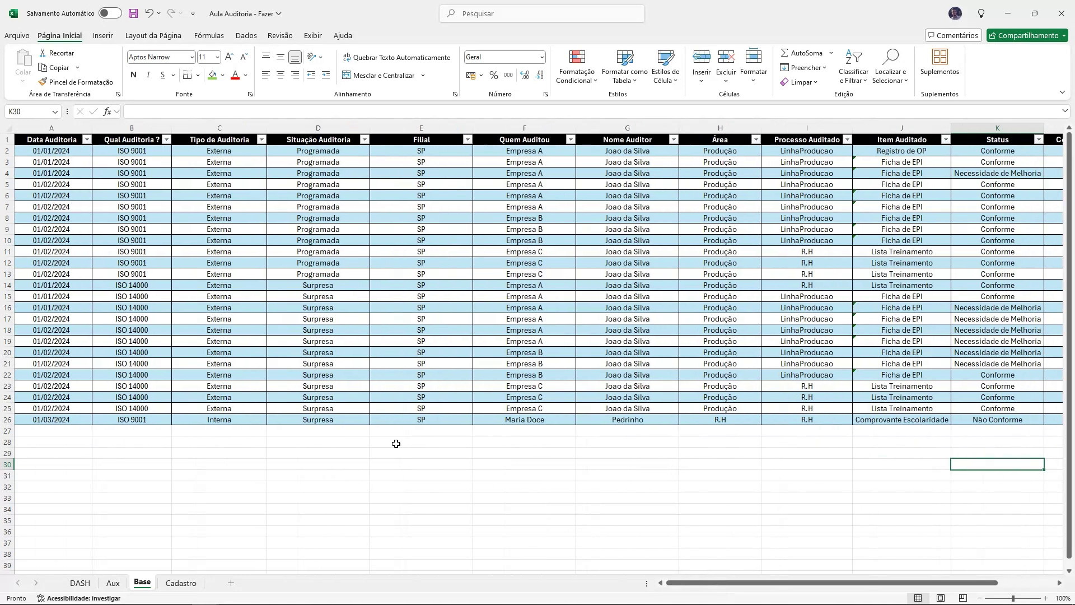
left_click_drag(211, 422, 424, 421)
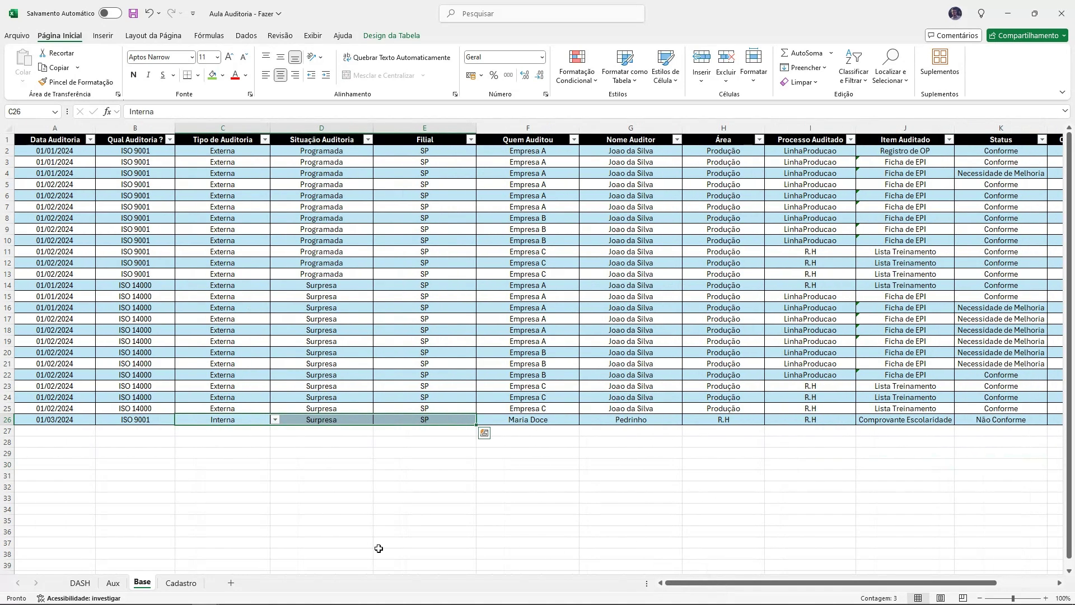
left_click(80, 583)
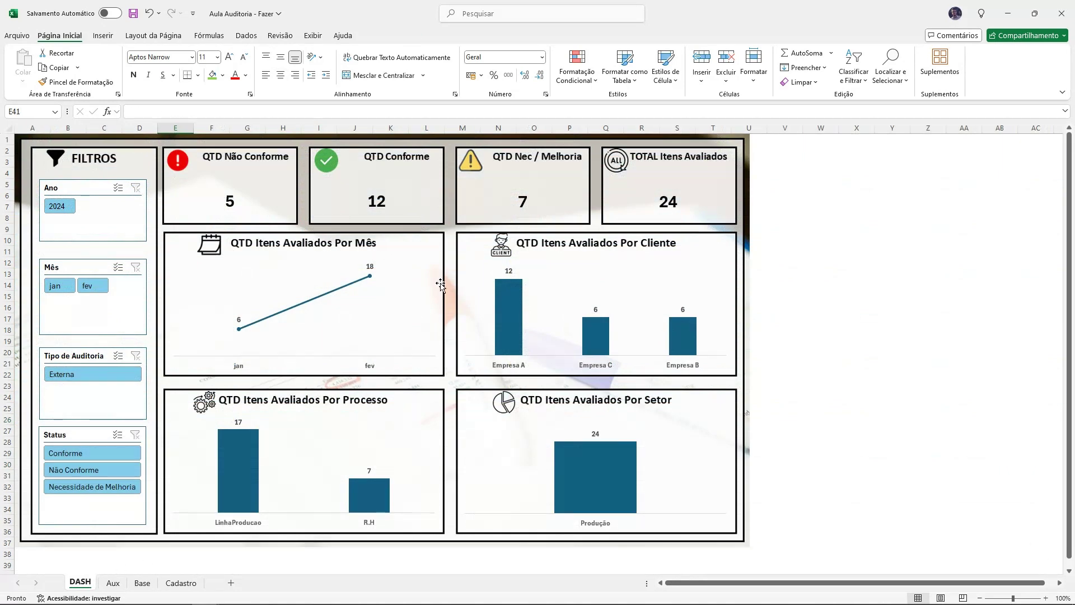
Step: Check the Base table's design settings and refresh the DASH sheet's cards and charts with the new record
left_click(143, 581)
left_click(362, 485)
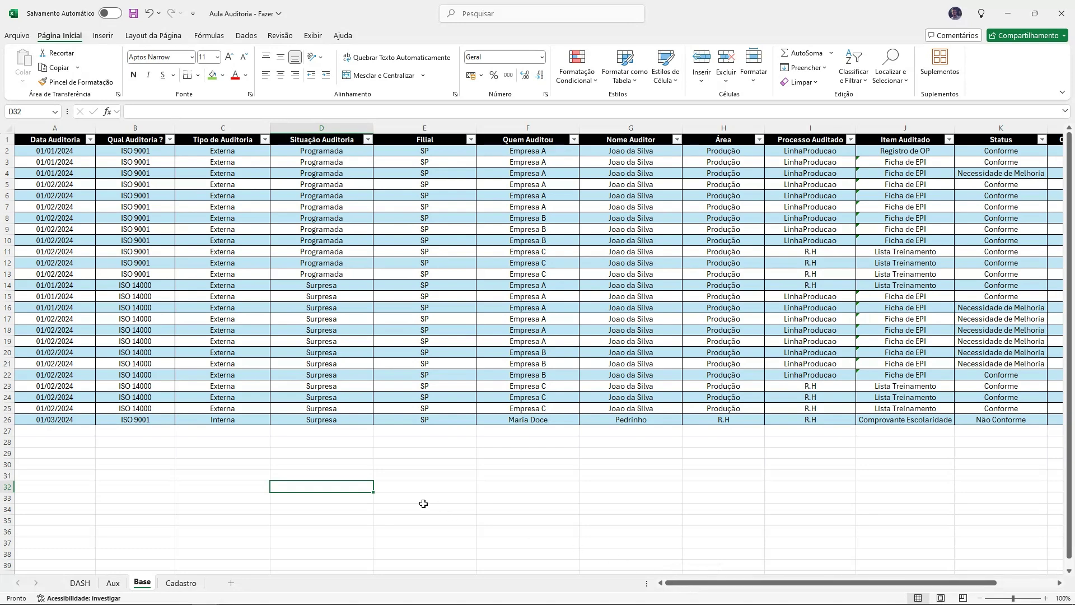
left_click(361, 297)
left_click(391, 35)
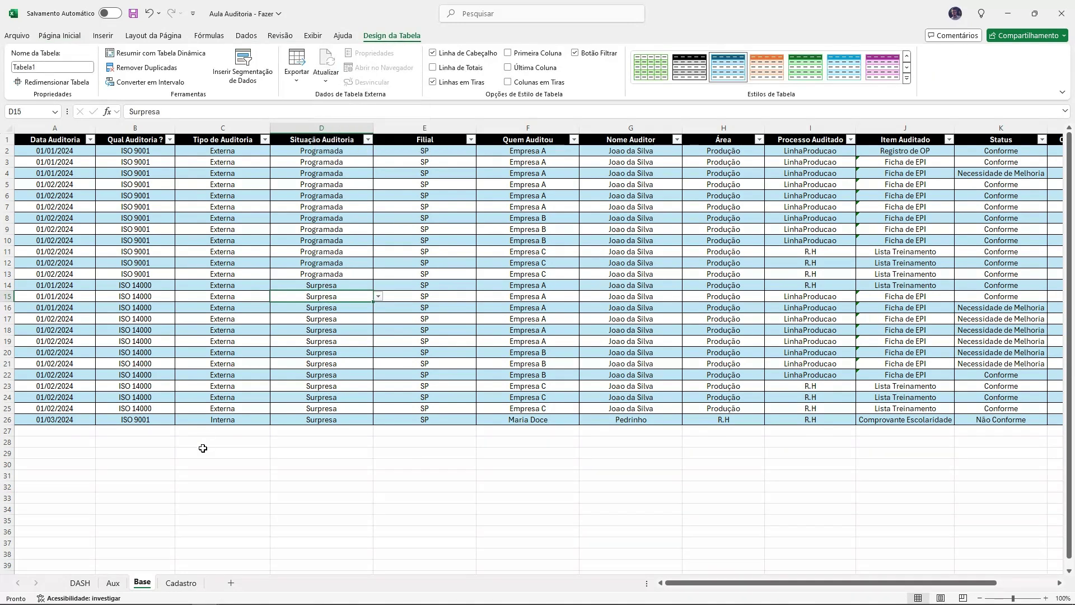
left_click(80, 583)
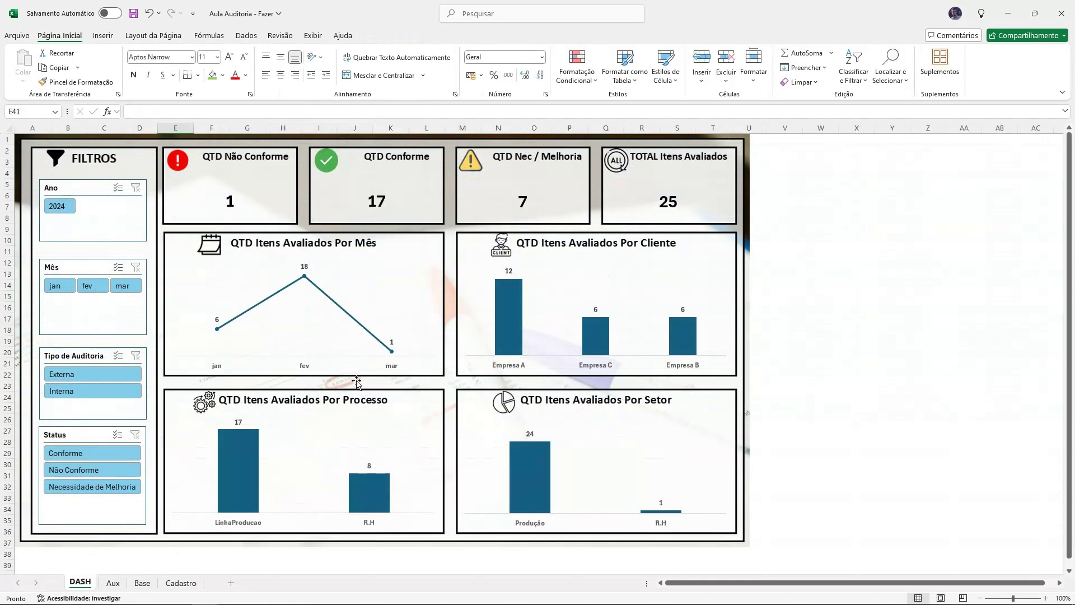
Step: Test the Mês slicer by filtering the dashboard to mar and clearing the filter again
left_click(134, 288)
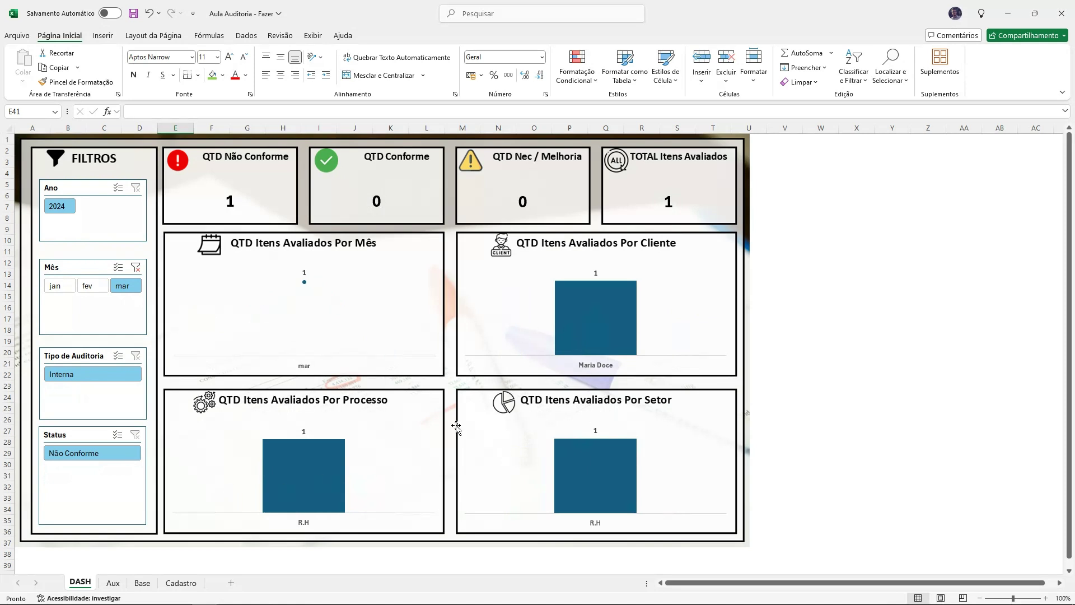
left_click(135, 267)
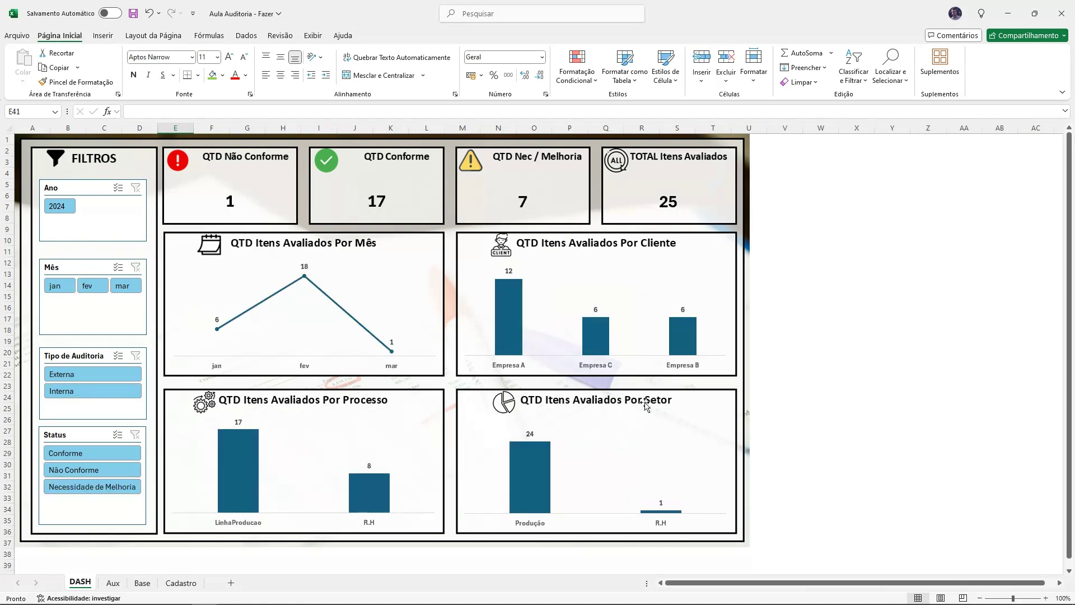
left_click(795, 395)
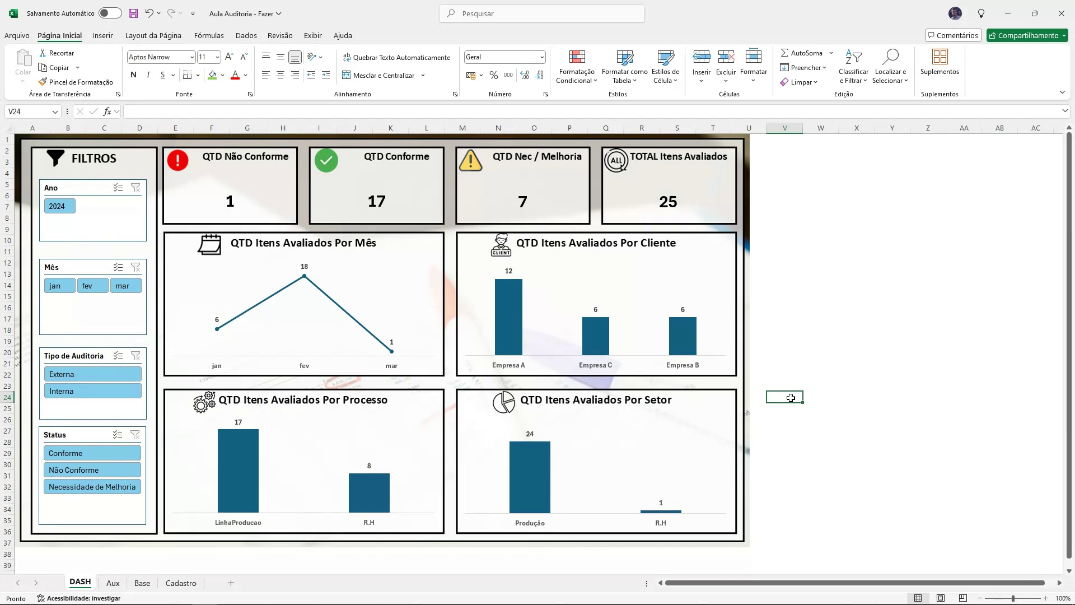
Step: Switch to Google Chrome and open the LinkedIn profile page
key("alt+Tab")
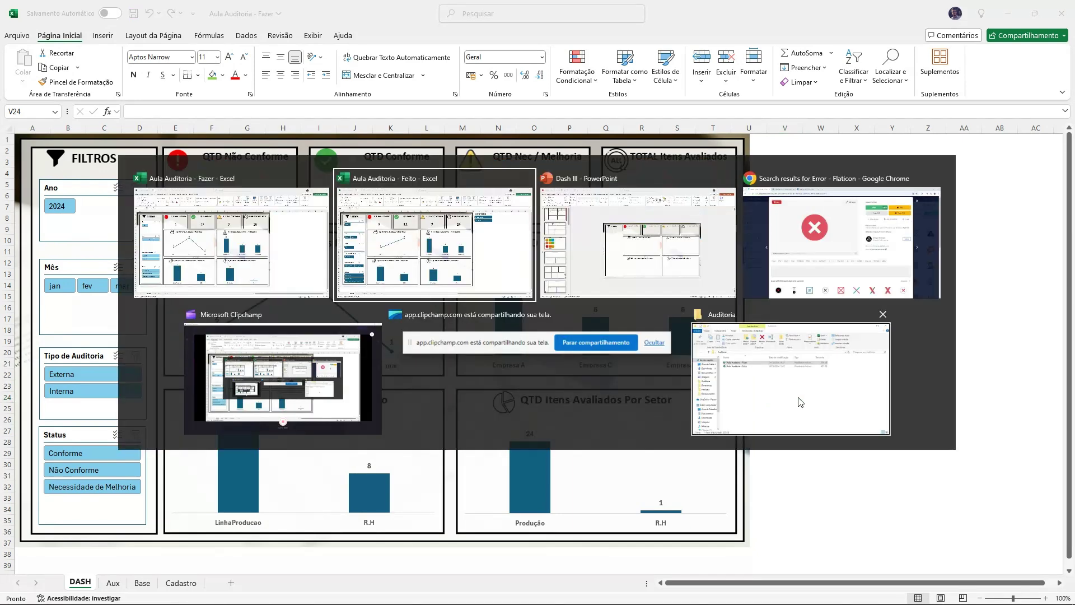
key("alt+Tab")
key("alt+Tab")
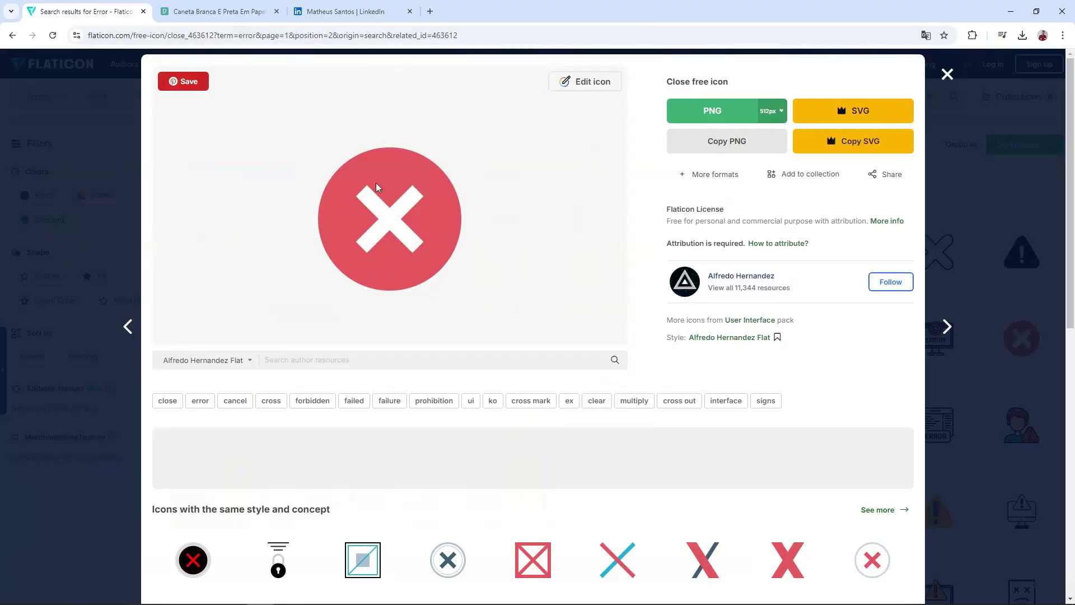
left_click(336, 11)
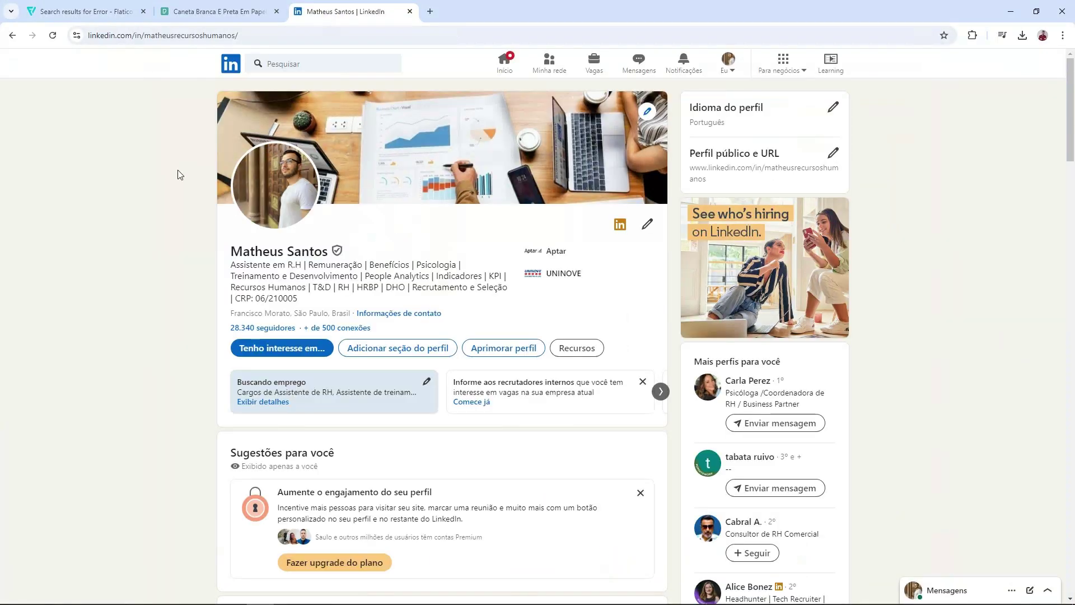